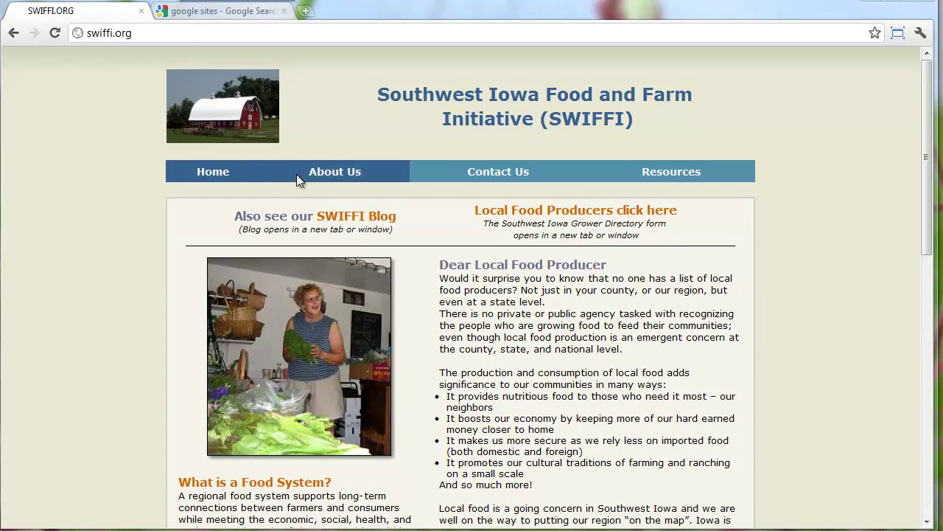
# Browse the swiffi.org home page and its About Us page
pyautogui.scroll(-4, 341, 169)
pyautogui.scroll(-5, 344, 183)
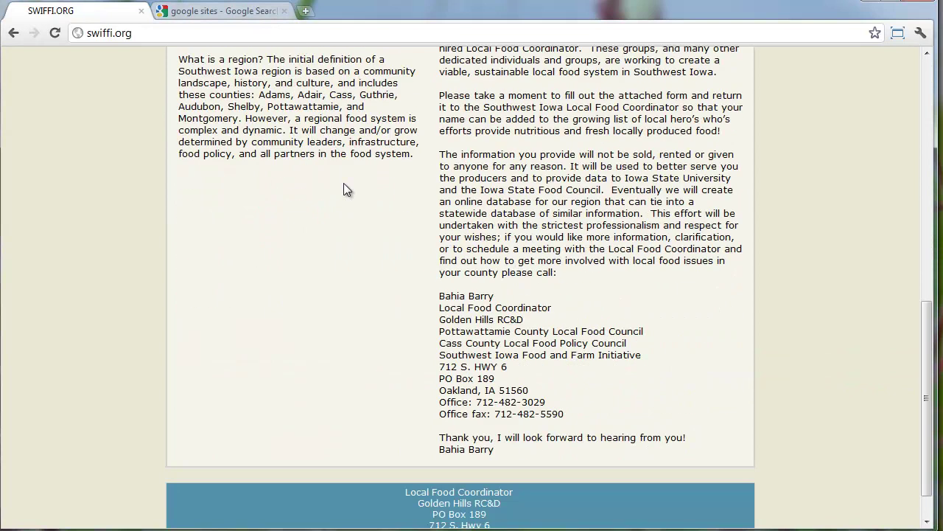
pyautogui.scroll(1, 345, 212)
pyautogui.scroll(8, 345, 211)
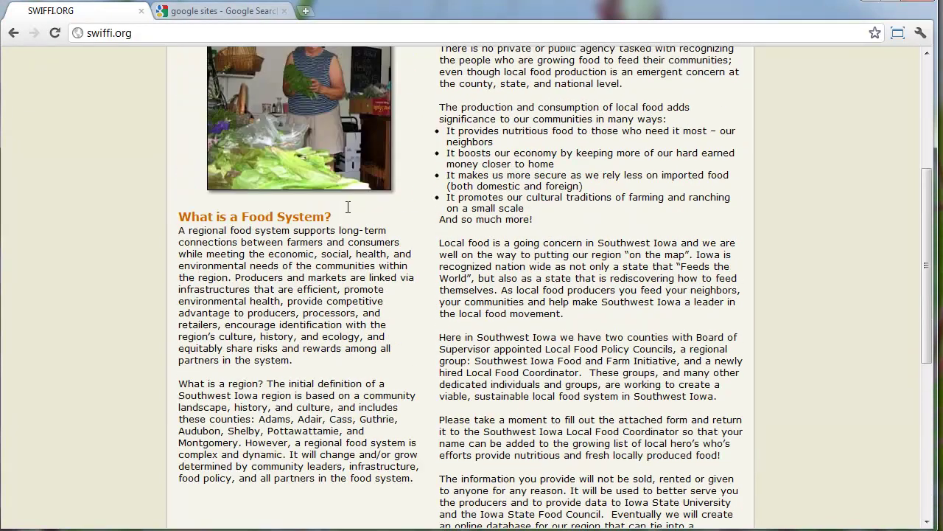
pyautogui.click(317, 177)
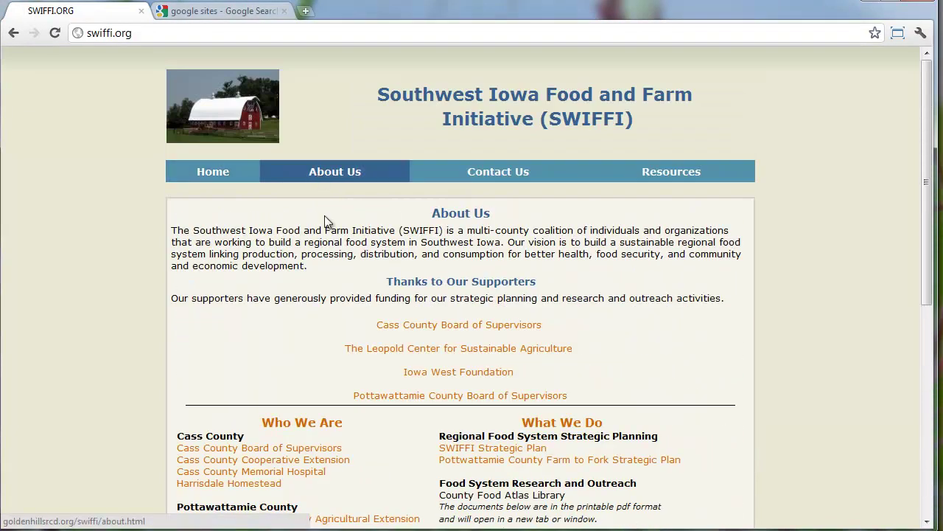
pyautogui.scroll(-5, 330, 235)
pyautogui.scroll(3, 330, 234)
pyautogui.scroll(2, 330, 240)
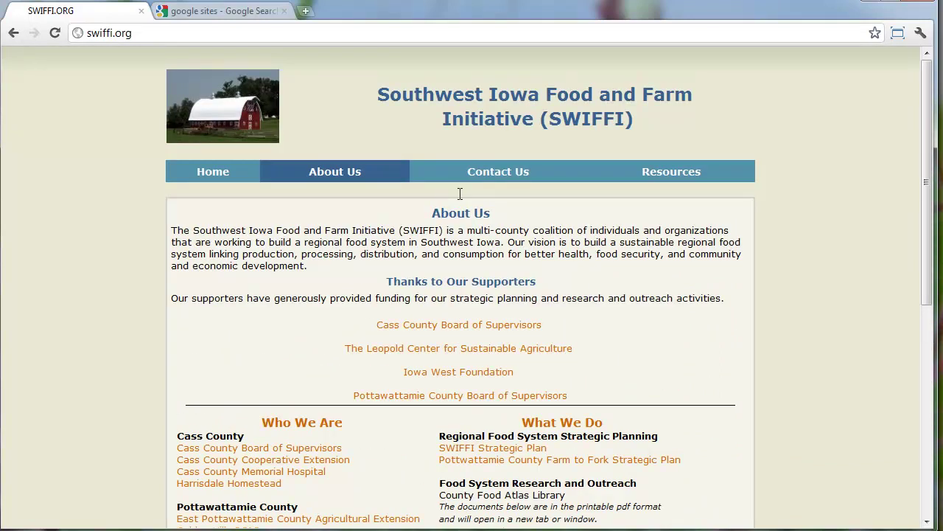
# Look over swiffi.org's Contact Us and Resources pages, then return to the SWIFFI home page
pyautogui.click(501, 177)
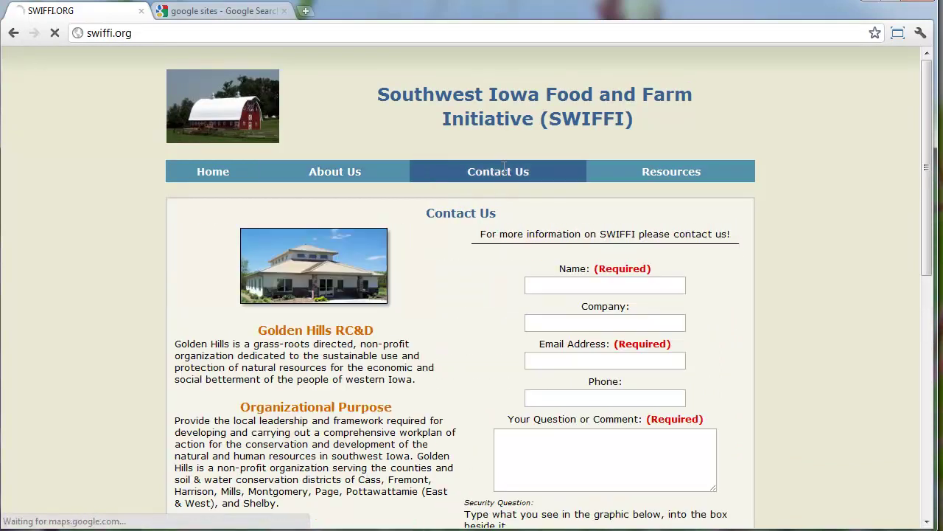
pyautogui.scroll(-7, 511, 196)
pyautogui.scroll(6, 512, 196)
pyautogui.click(694, 105)
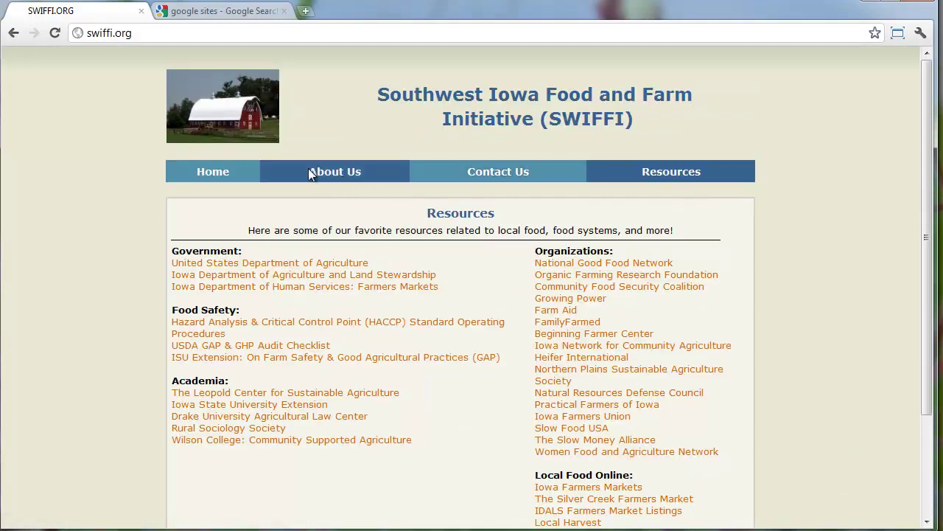
pyautogui.click(228, 174)
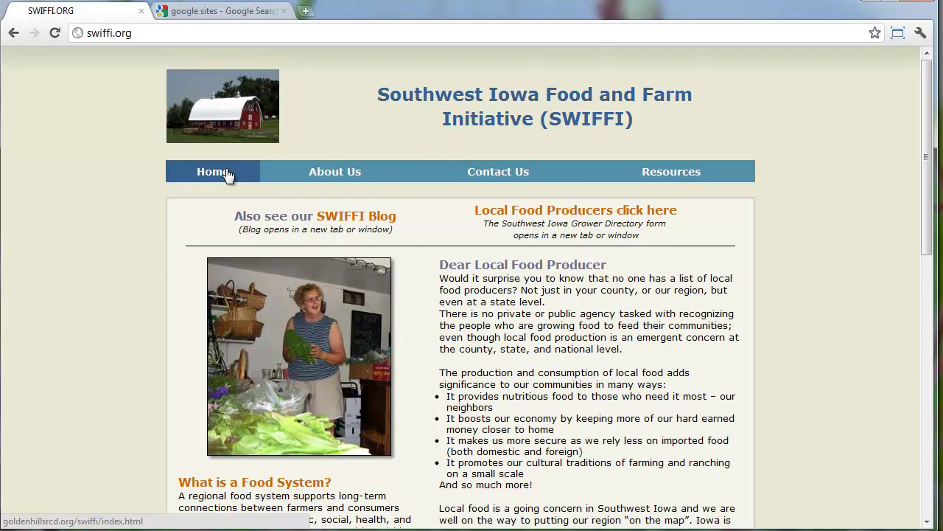
# Sign in to Google Sites with the saved email address and the account password
pyautogui.click(225, 15)
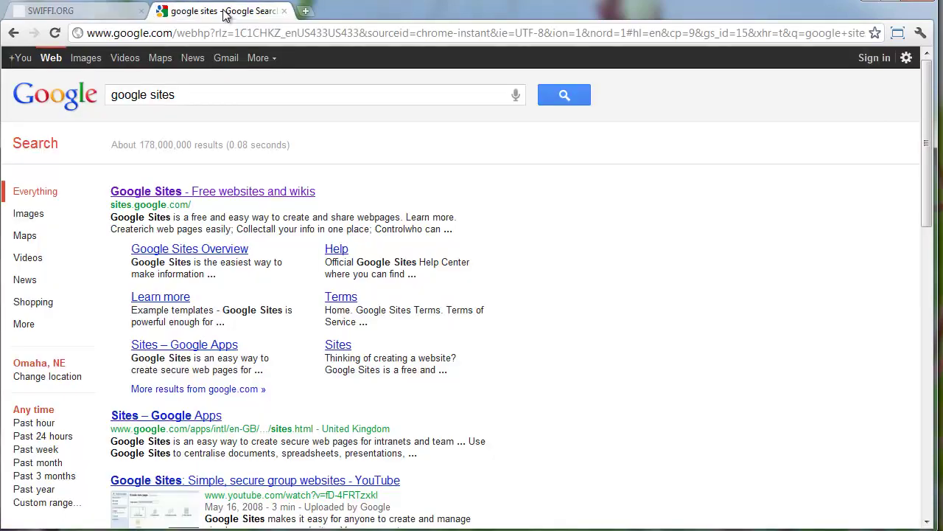
pyautogui.click(200, 191)
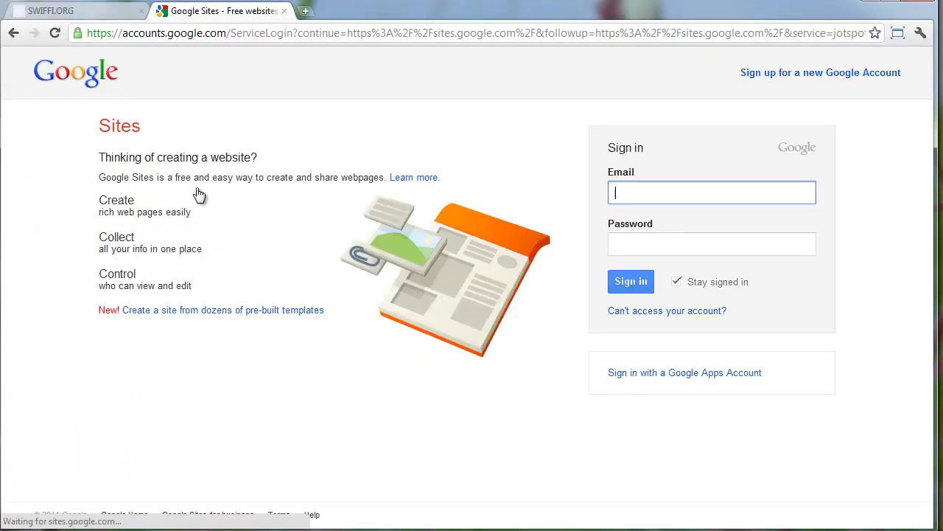
pyautogui.press('Down')
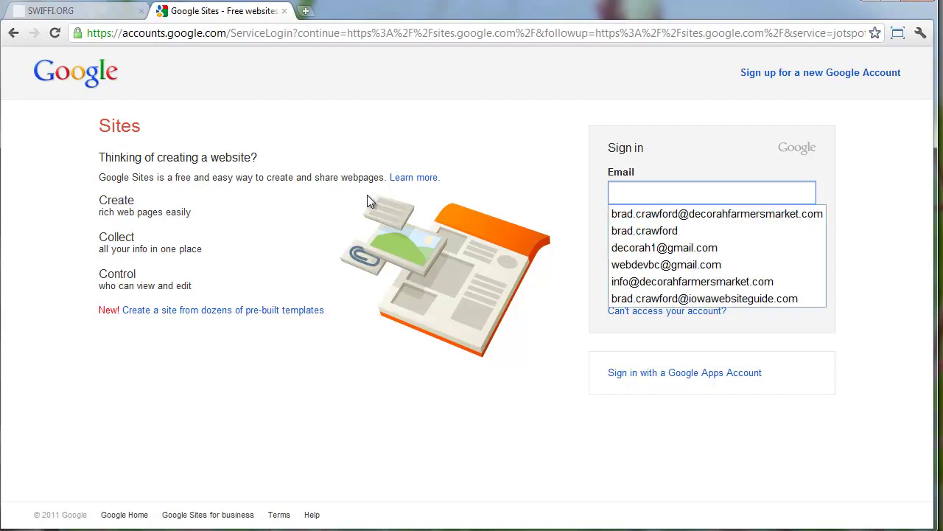
pyautogui.write('we')
pyautogui.press('Down')
pyautogui.press('Tab')
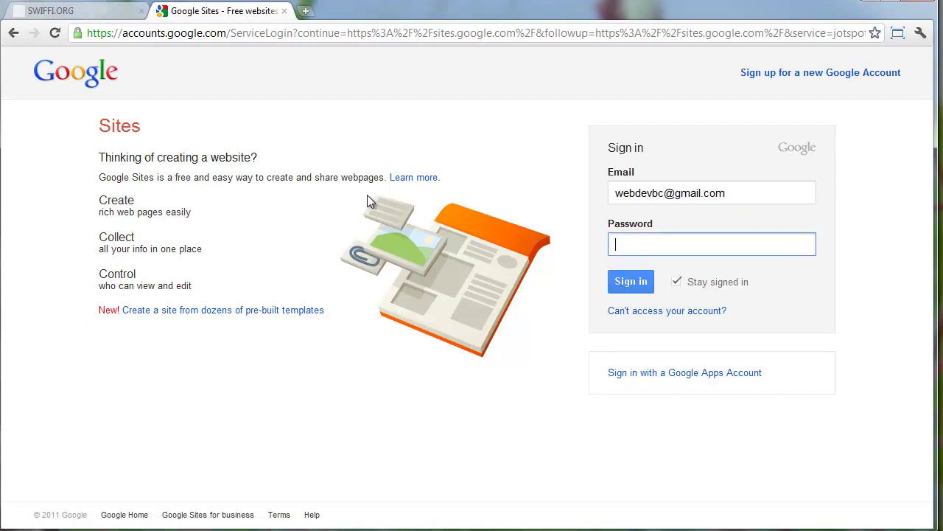
pyautogui.write('••••••••')
pyautogui.press('Return')
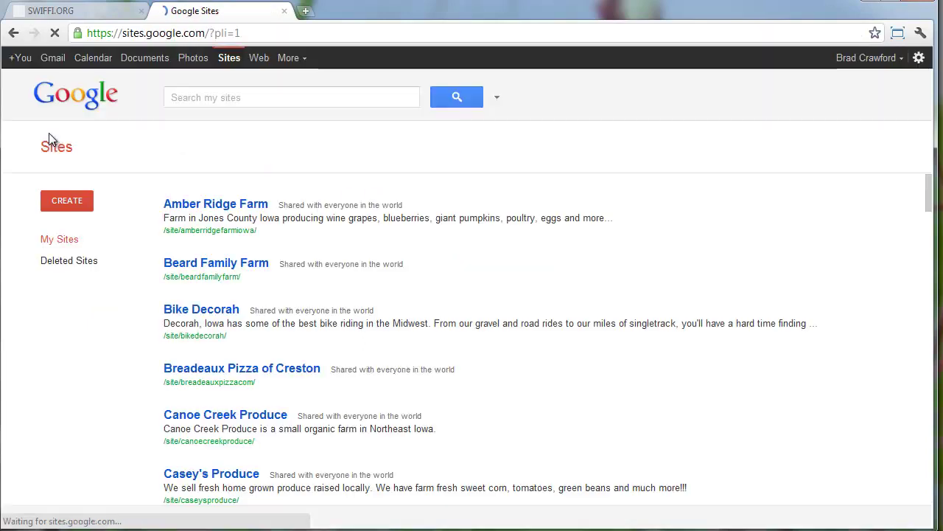
# Start a new site named 'Southwest Iowa Food and Farm Initiative (SWIFFI)', copied from swiffi.org's heading
pyautogui.click(65, 199)
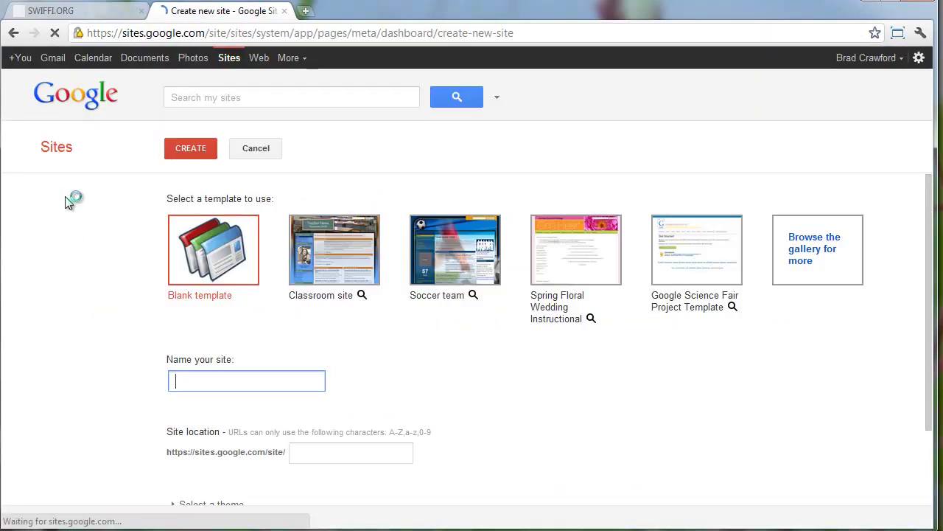
pyautogui.click(93, 10)
pyautogui.moveTo(370, 97); pyautogui.dragTo(708, 122)
pyautogui.hotkey('ctrl', 'c')
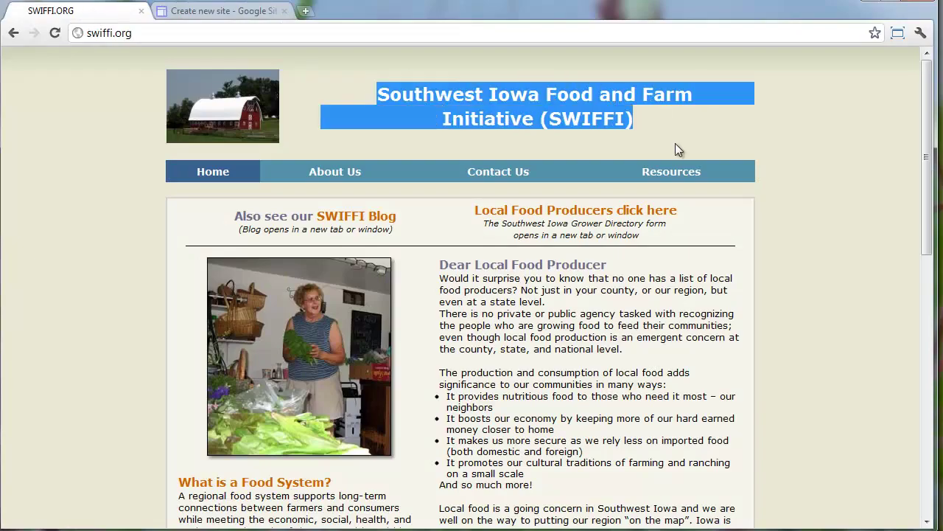
pyautogui.click(221, 10)
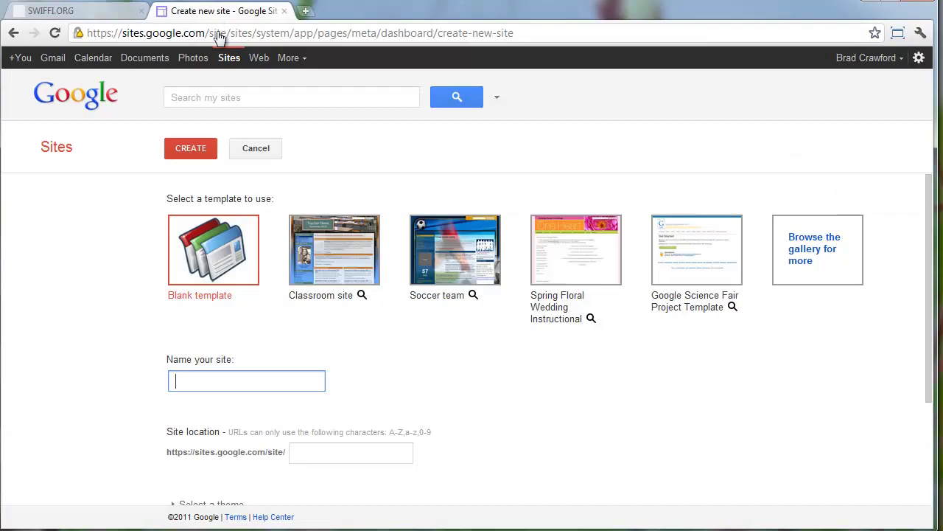
pyautogui.click(225, 383)
pyautogui.hotkey('ctrl', 'v')
# Check the auto-filled site location ending 'afoodandfarminitiativeswiffi'
pyautogui.scroll(-1, 314, 438)
pyautogui.click(322, 380)
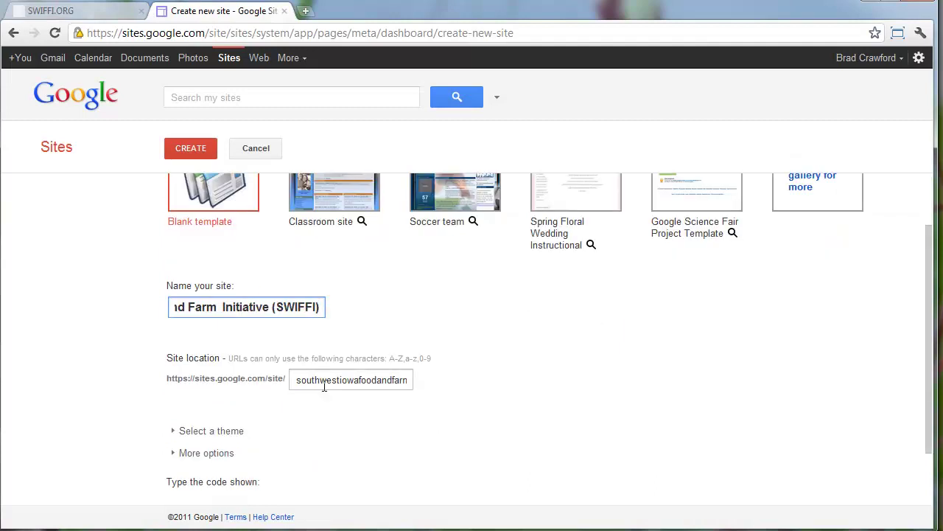
pyautogui.moveTo(344, 376); pyautogui.dragTo(329, 380)
pyautogui.click(329, 380)
pyautogui.scroll(-1, 350, 384)
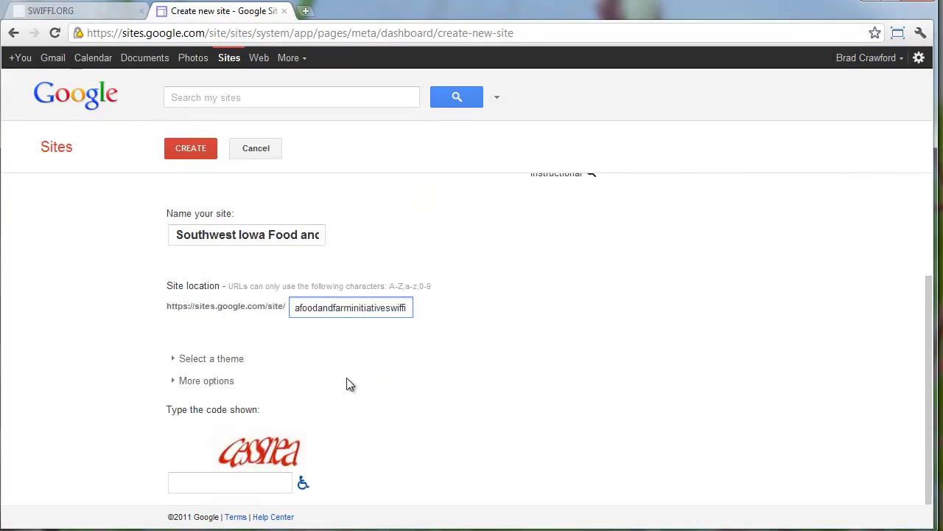
# Choose the Wintermint theme and expand the site's additional options
pyautogui.click(173, 361)
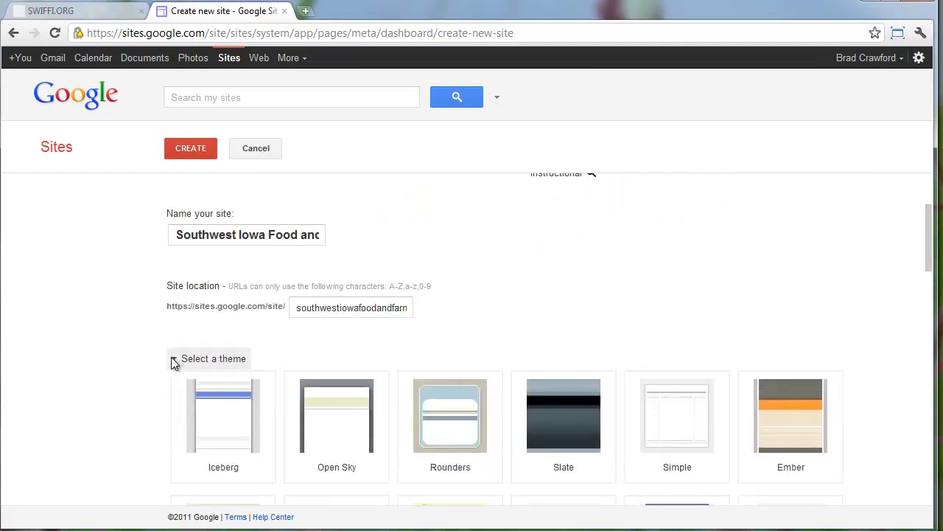
pyautogui.scroll(-9, 174, 361)
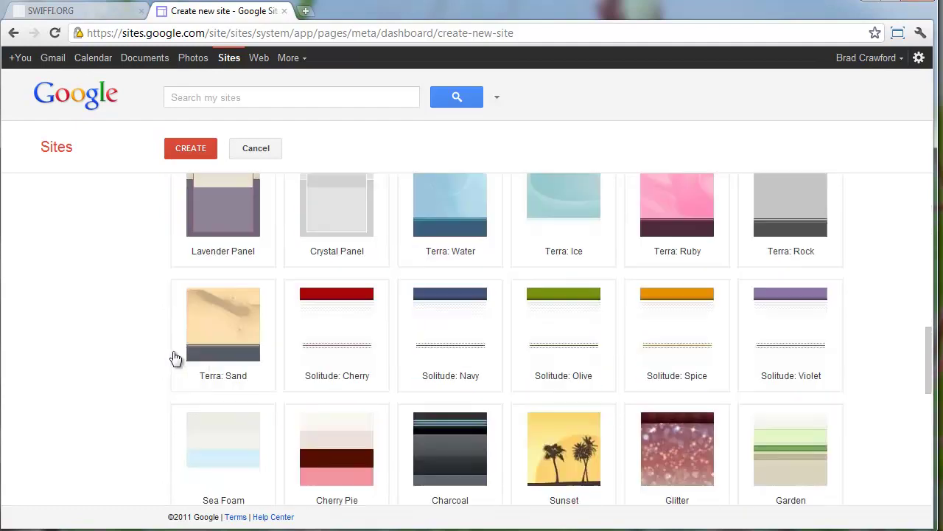
pyautogui.scroll(-1, 176, 358)
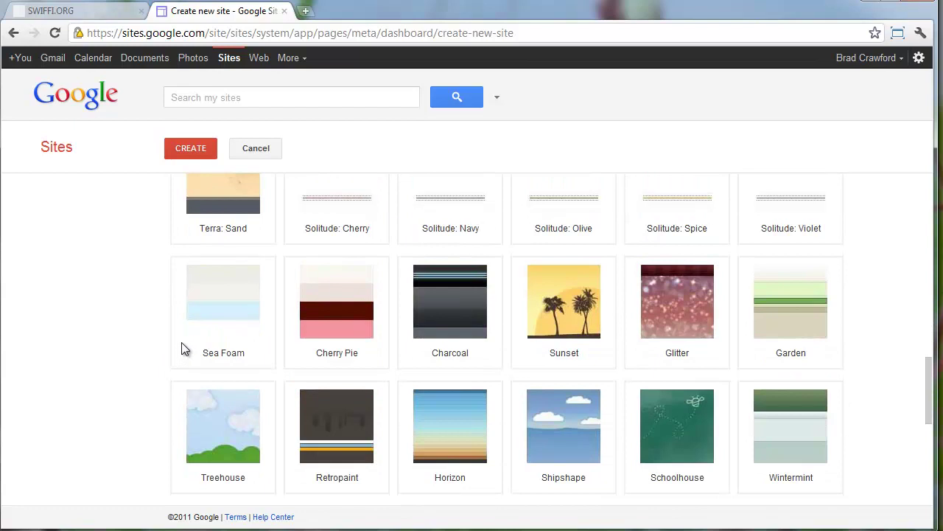
pyautogui.click(799, 429)
pyautogui.scroll(-1, 798, 427)
pyautogui.scroll(-4, 796, 426)
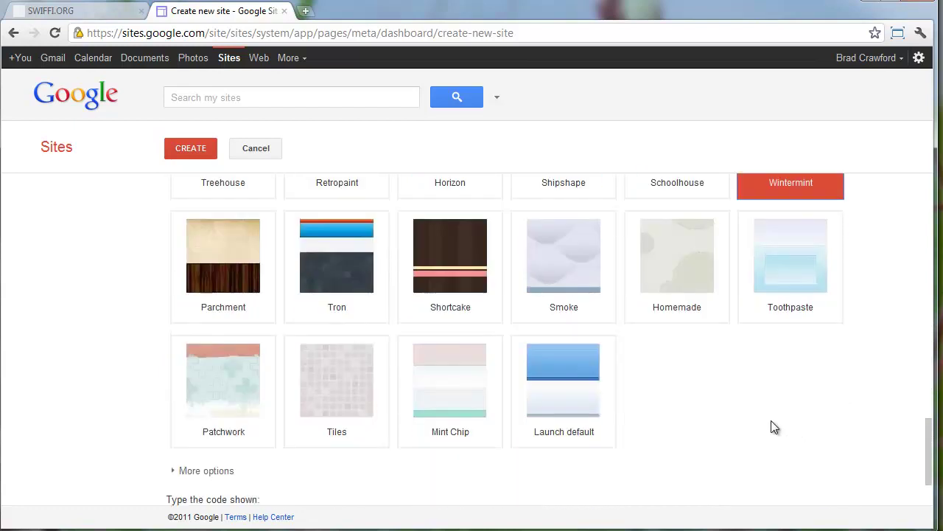
pyautogui.scroll(-1, 729, 425)
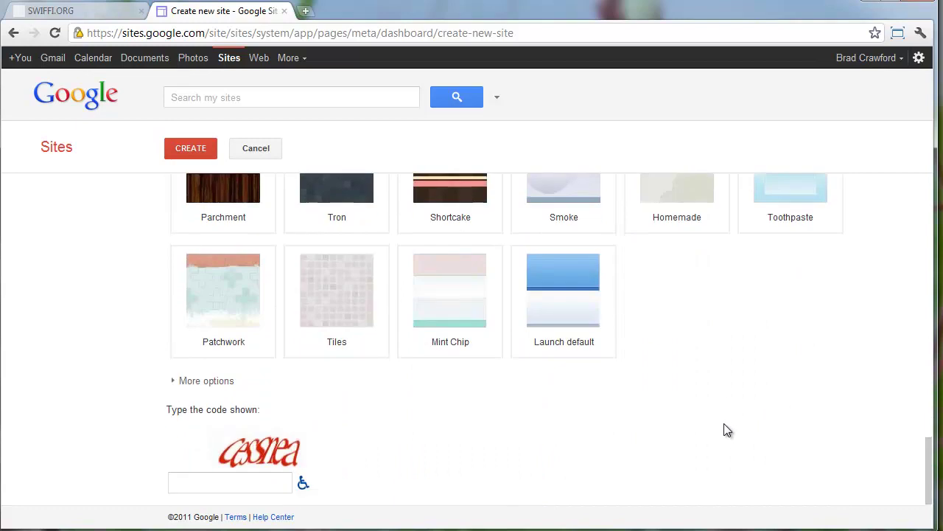
pyautogui.click(180, 384)
# Fill the site description with SWIFFI's mission paragraph cut from the Word document
pyautogui.scroll(-2, 180, 383)
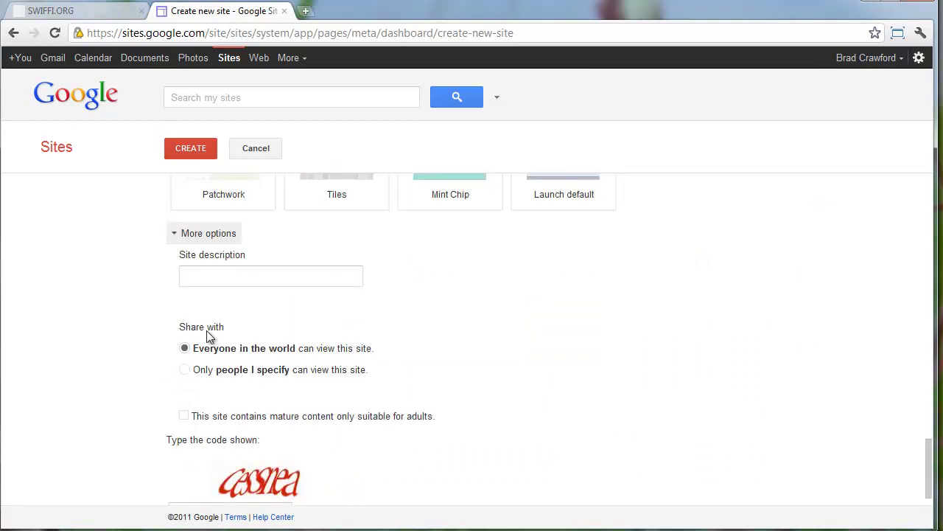
pyautogui.click(242, 273)
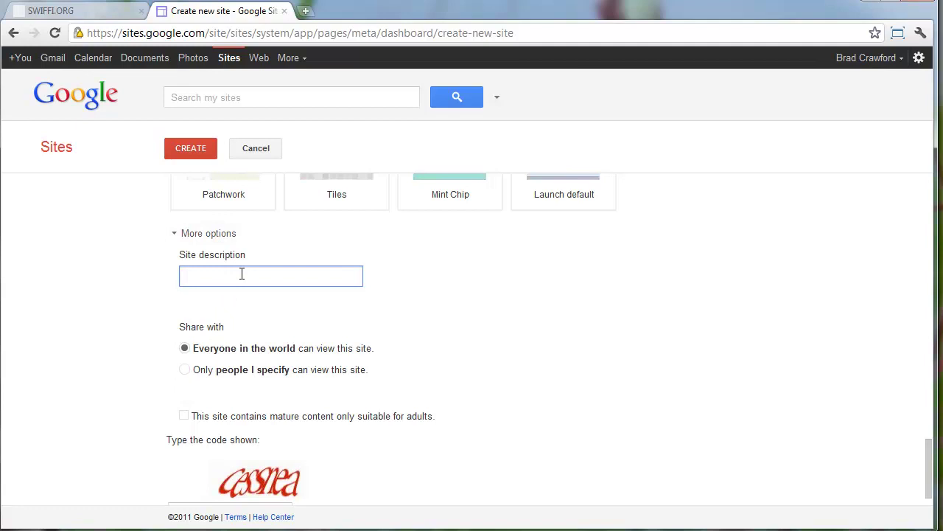
pyautogui.write('Iowa Food and Farm  Initiative (SWIFFI)')
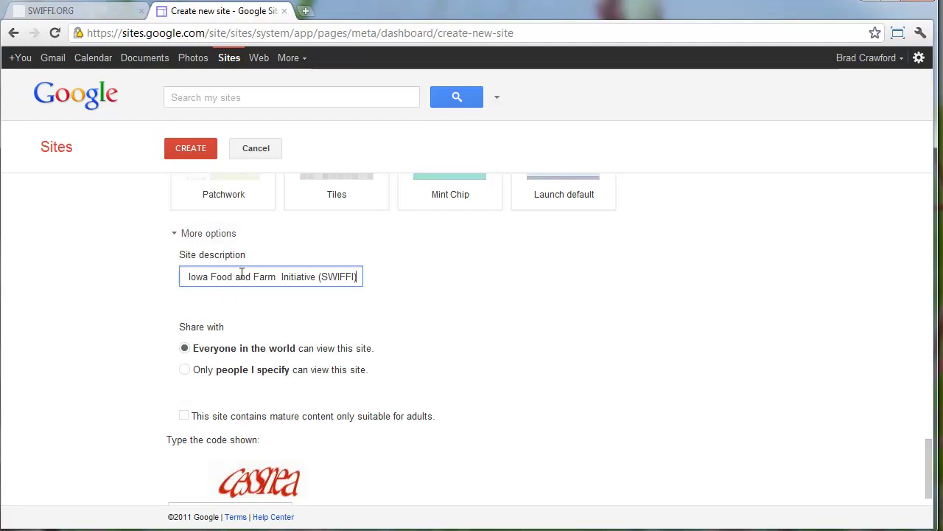
pyautogui.hotkey('ctrl', 'z')
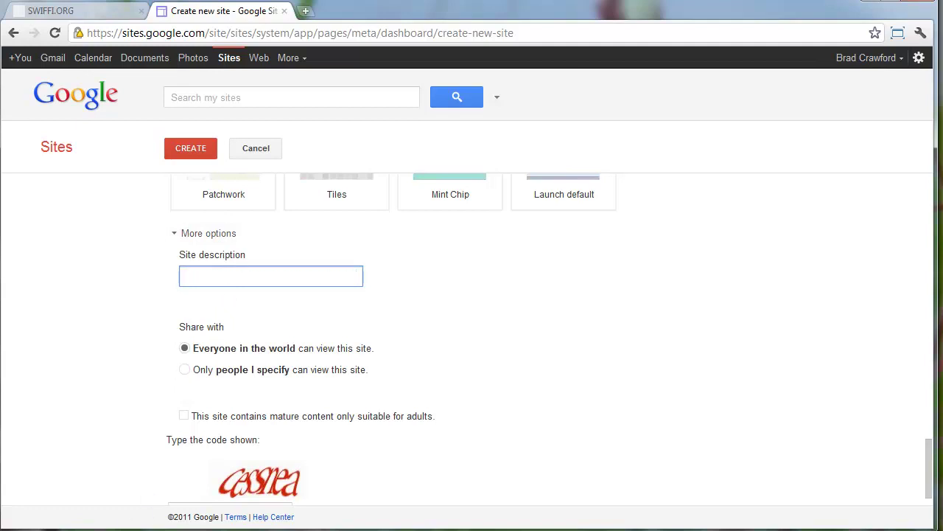
pyautogui.hotkey('alt', 'Tab')
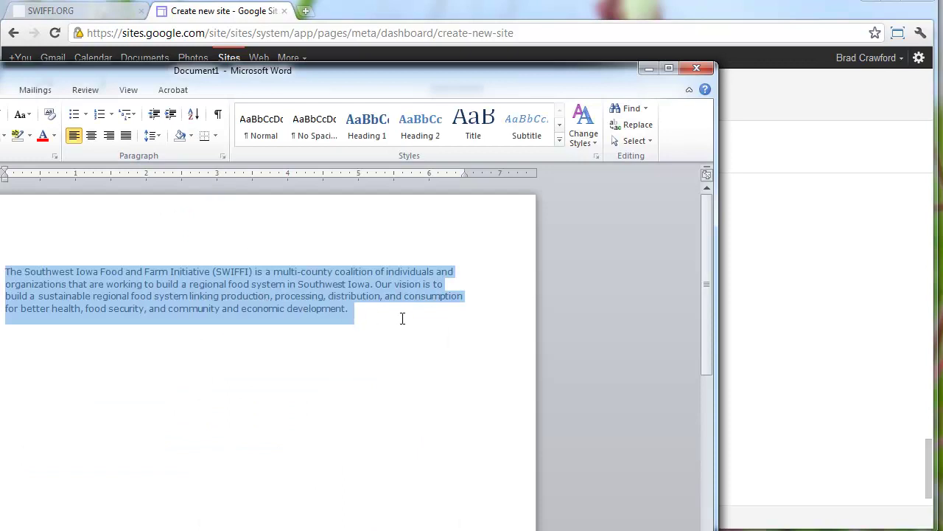
pyautogui.hotkey('ctrl', 'x')
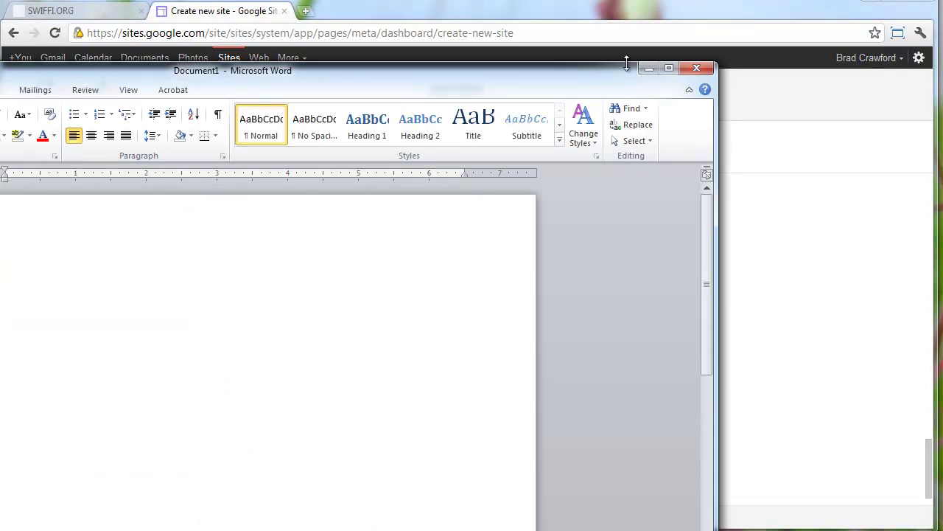
pyautogui.click(648, 68)
pyautogui.hotkey('ctrl', 'v')
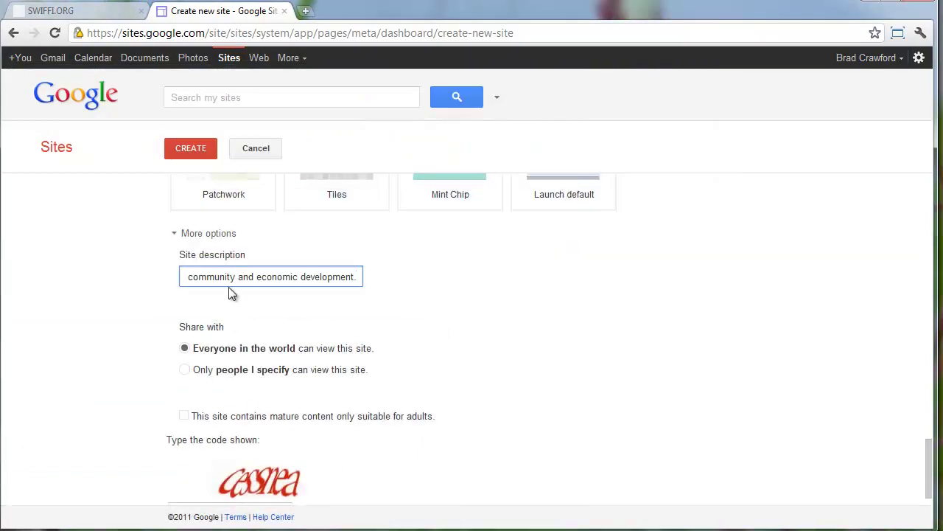
# Enter the verification code and submit the new-site form
pyautogui.scroll(-1, 222, 375)
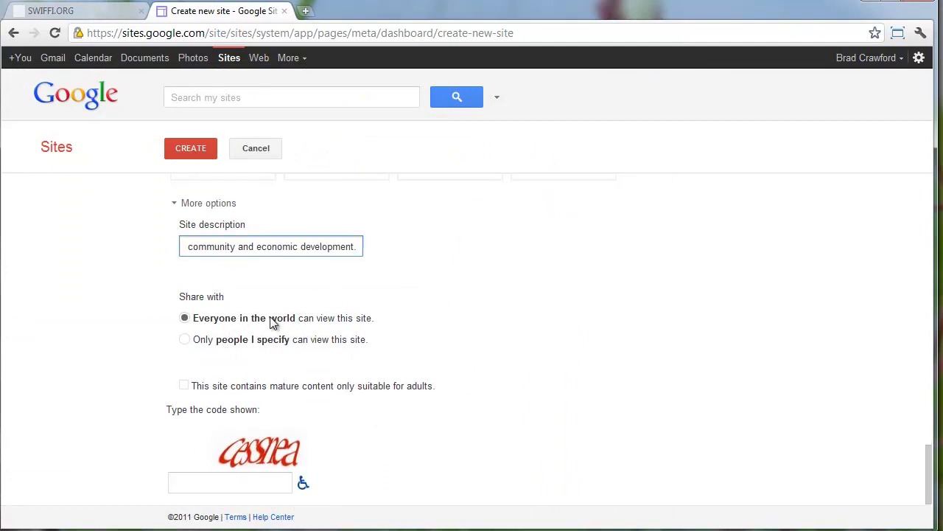
pyautogui.click(215, 481)
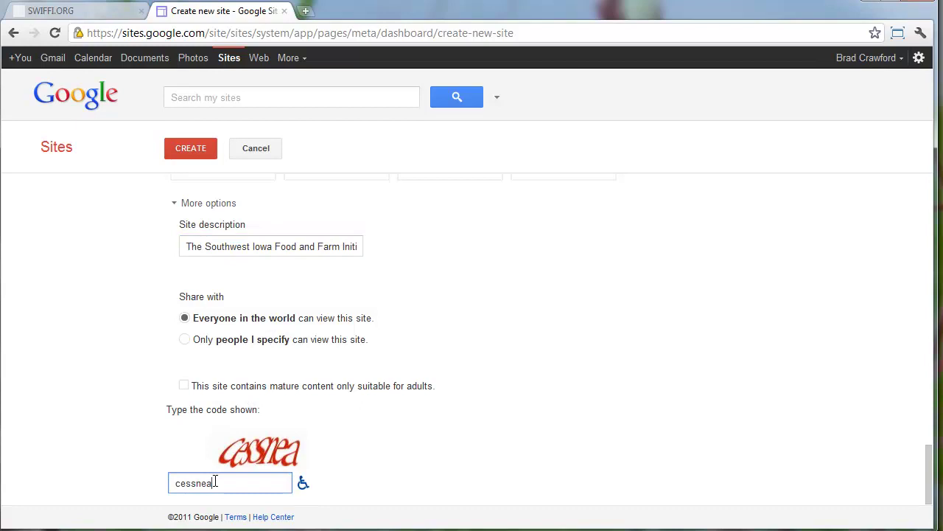
pyautogui.click(184, 150)
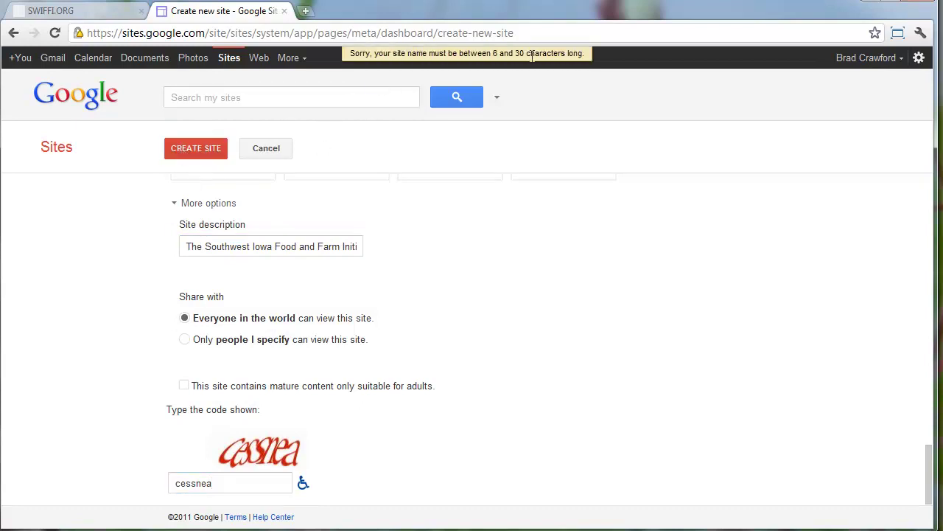
# Shorten the site location to 'swiaffi' and submit the new site again
pyautogui.scroll(3, 359, 258)
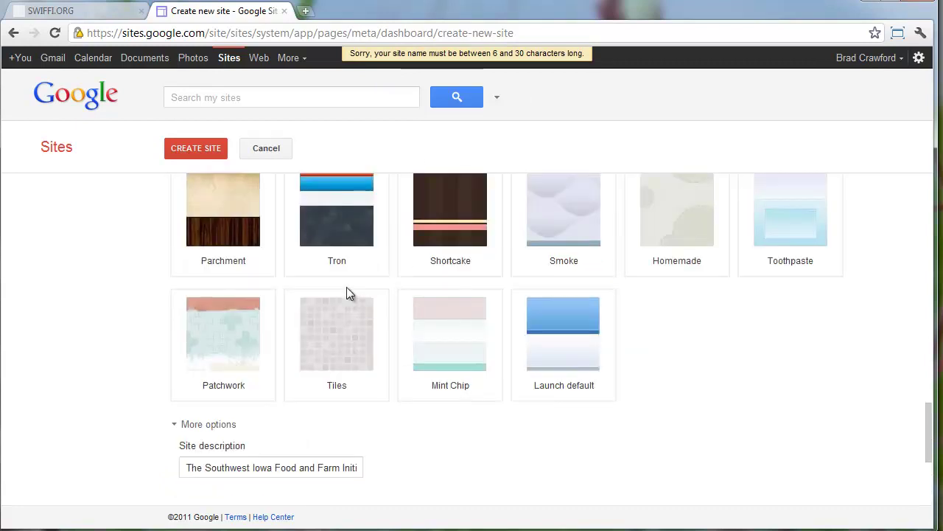
pyautogui.scroll(-3, 345, 292)
pyautogui.scroll(15, 332, 316)
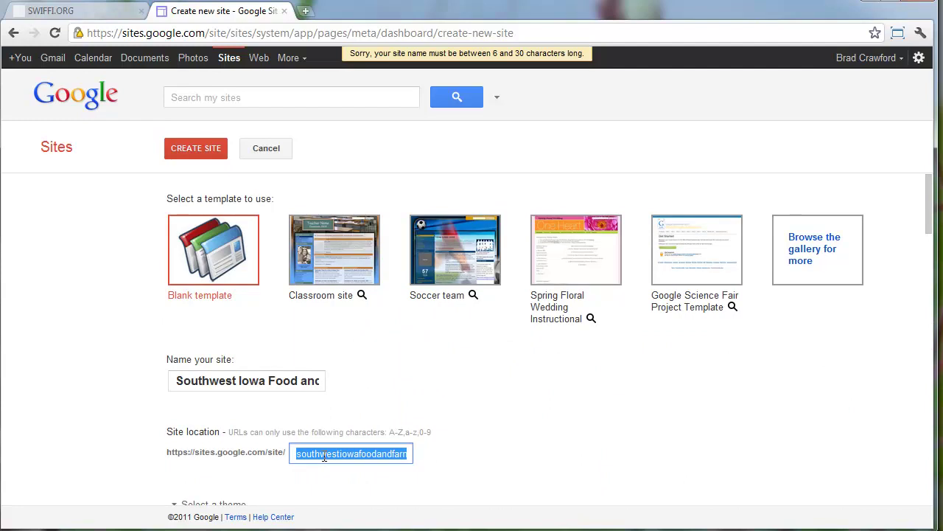
pyautogui.write('swi')
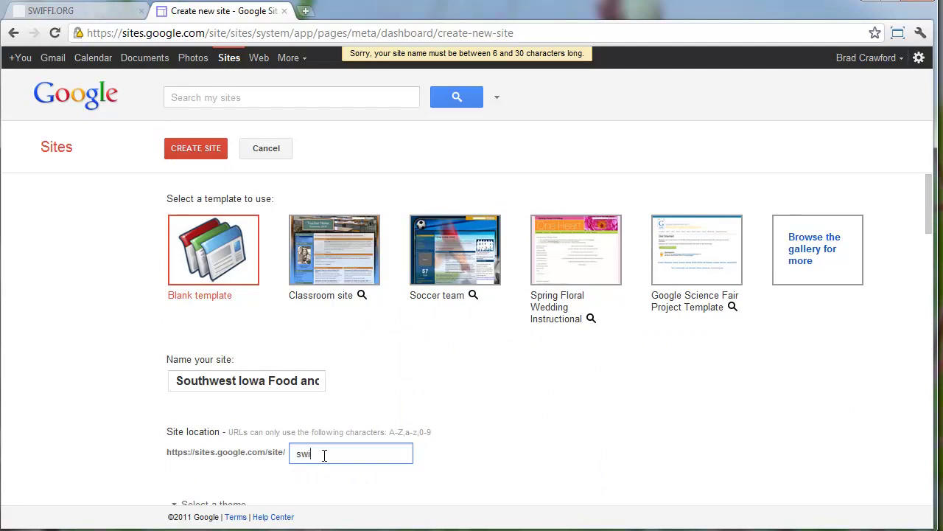
pyautogui.write('affi')
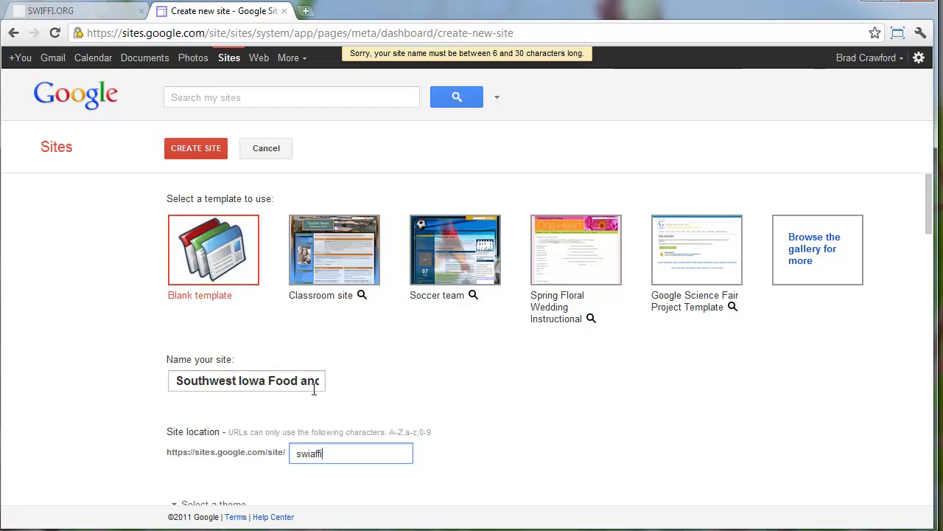
pyautogui.click(198, 145)
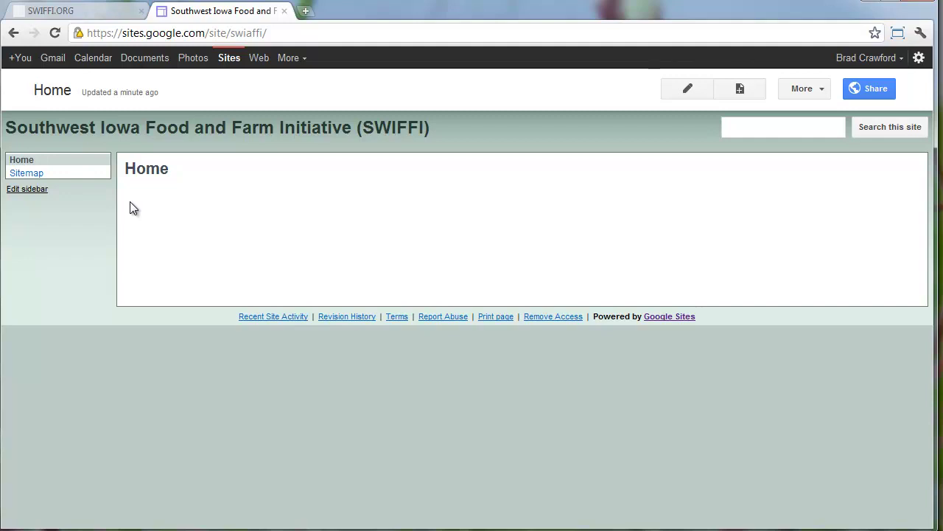
# Switch back to the swiffi.org Home page
pyautogui.click(86, 10)
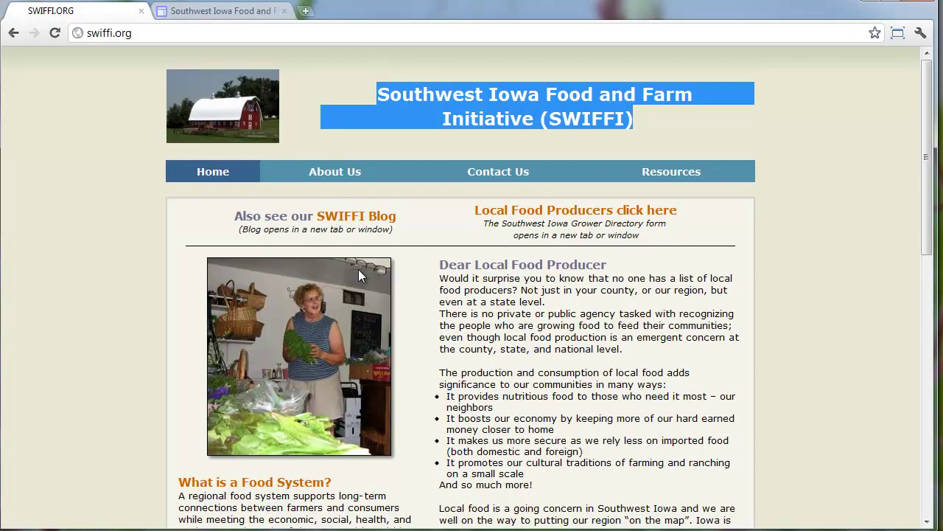
# Save swiffi.org's produce photo csa_2_lavon_email_size1.jpg into the Downloads swiffi folder
pyautogui.scroll(-1, 358, 275)
pyautogui.rightClick(334, 273)
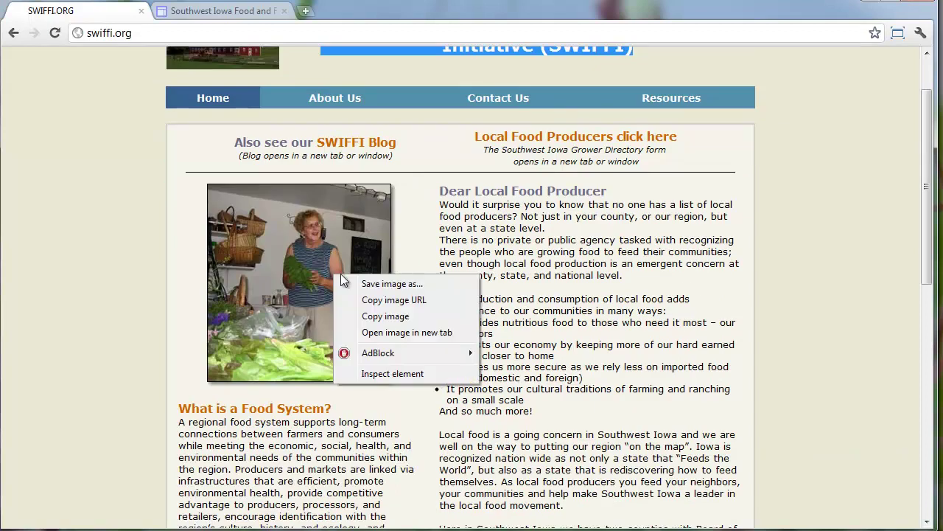
pyautogui.click(389, 333)
pyautogui.click(222, 16)
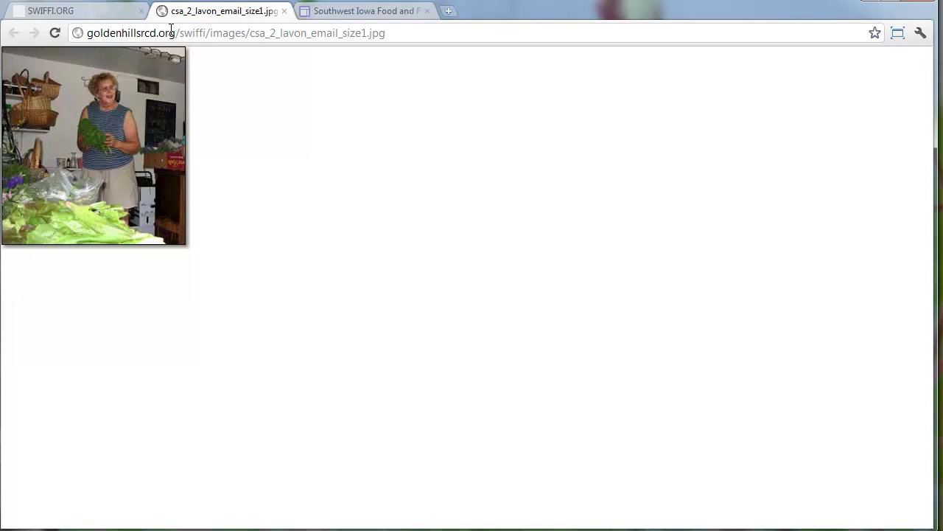
pyautogui.click(361, 14)
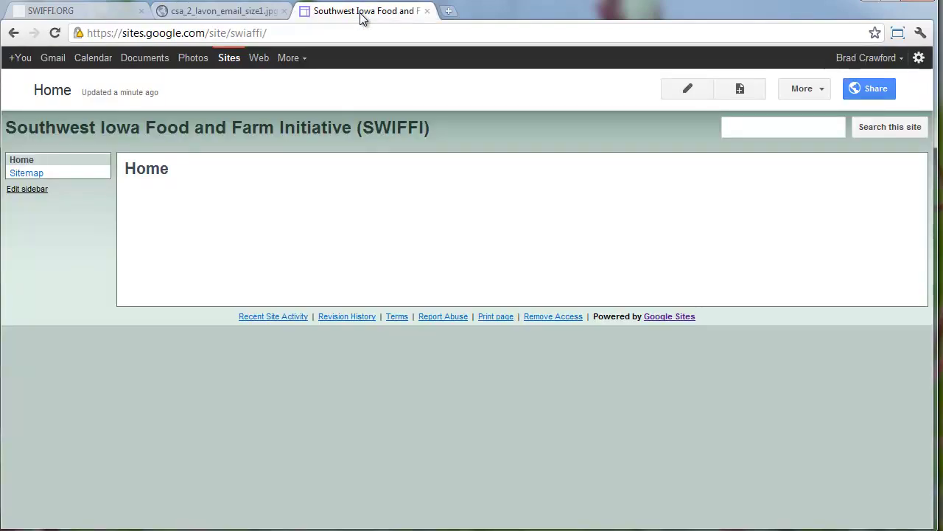
pyautogui.click(221, 16)
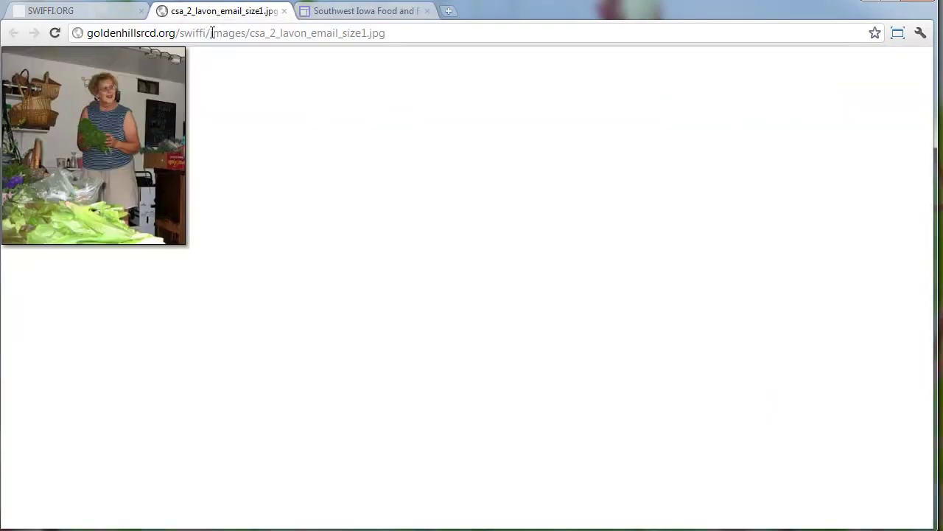
pyautogui.hotkey('ctrl', 's')
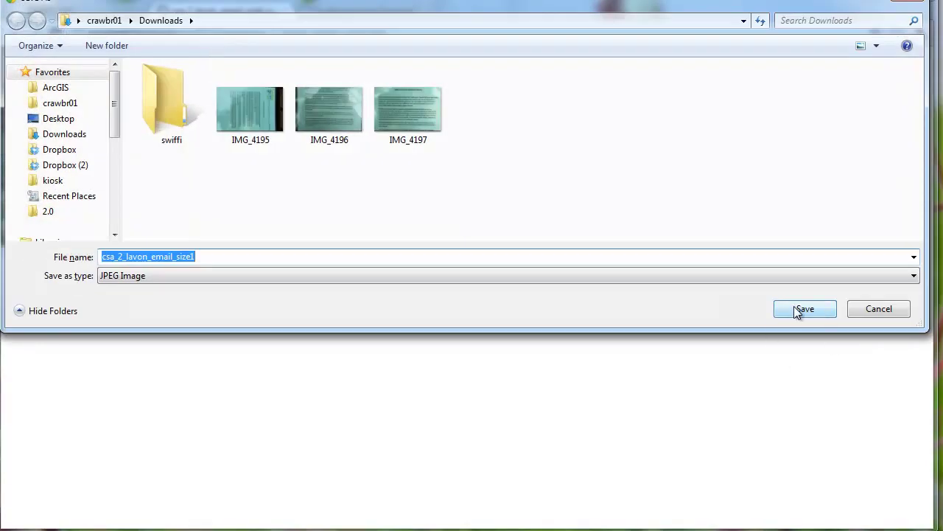
pyautogui.doubleClick(177, 110)
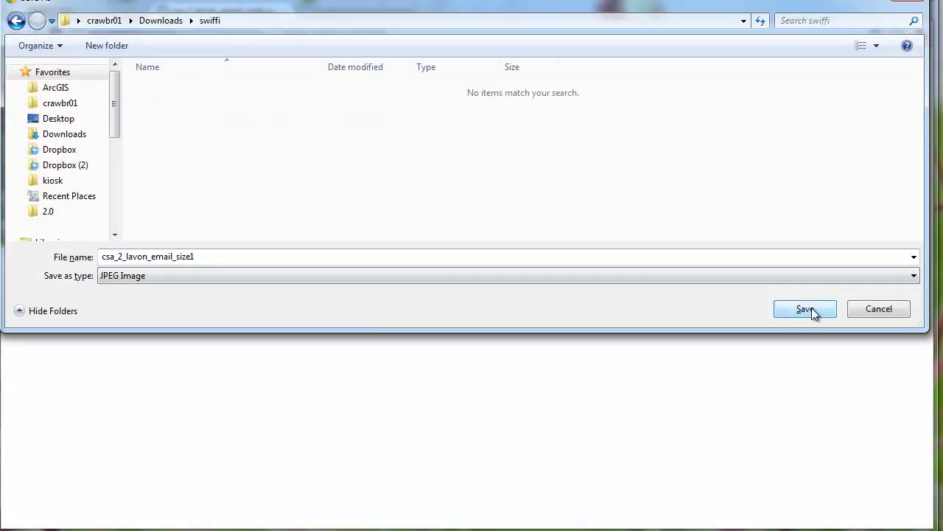
pyautogui.click(809, 310)
pyautogui.click(284, 11)
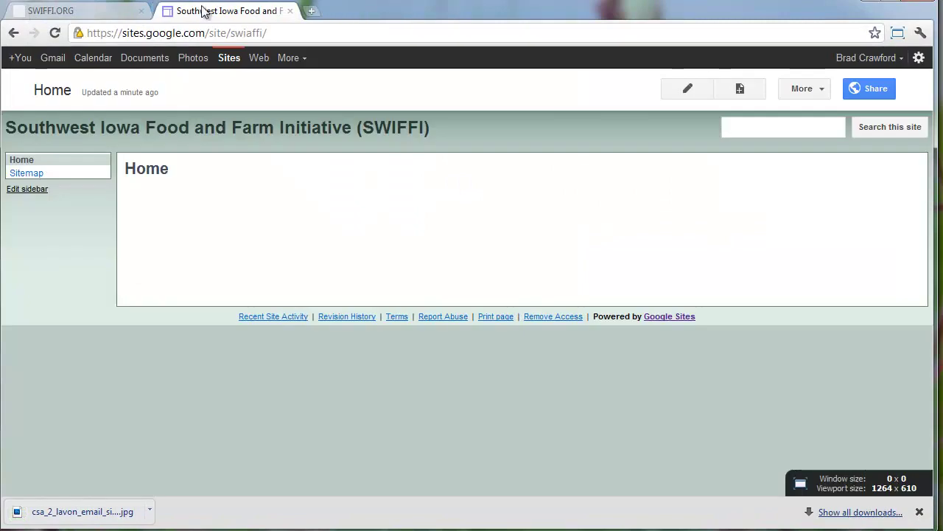
# Download the barn photo from the swiffi.org Home page as red_barn_adair.jpg
pyautogui.click(91, 11)
pyautogui.scroll(-1, 241, 193)
pyautogui.scroll(3, 241, 192)
pyautogui.rightClick(227, 108)
pyautogui.click(286, 116)
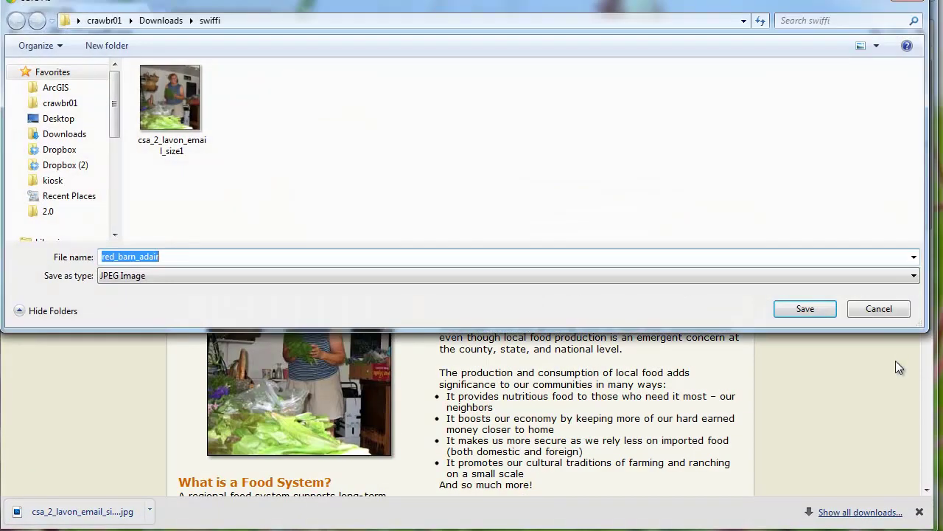
pyautogui.click(808, 307)
pyautogui.scroll(-10, 722, 353)
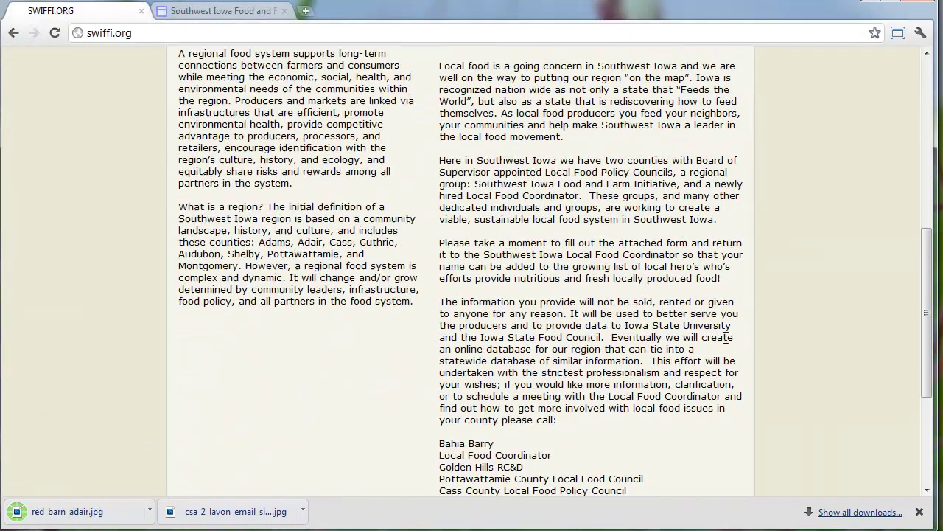
pyautogui.scroll(10, 722, 353)
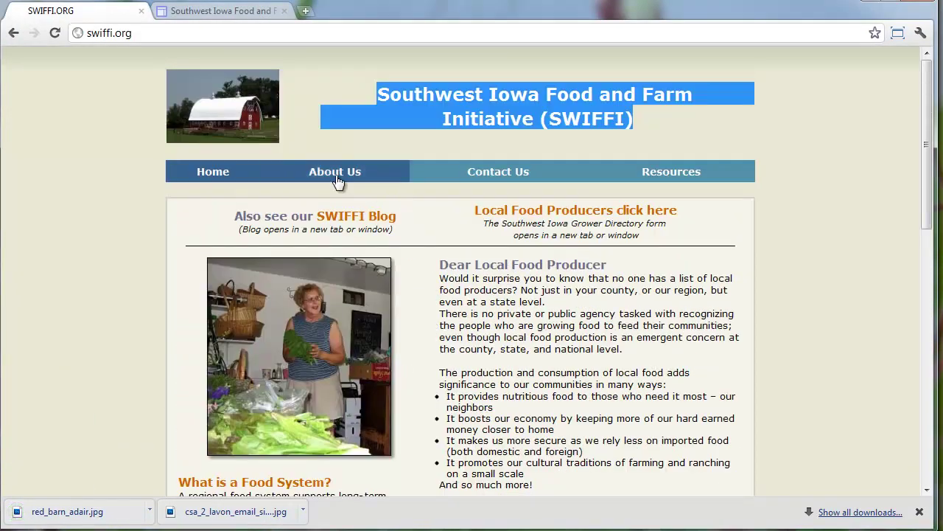
# Download the About Us page photo as about1.jpg
pyautogui.click(337, 172)
pyautogui.scroll(-5, 251, 210)
pyautogui.rightClick(559, 334)
pyautogui.click(616, 337)
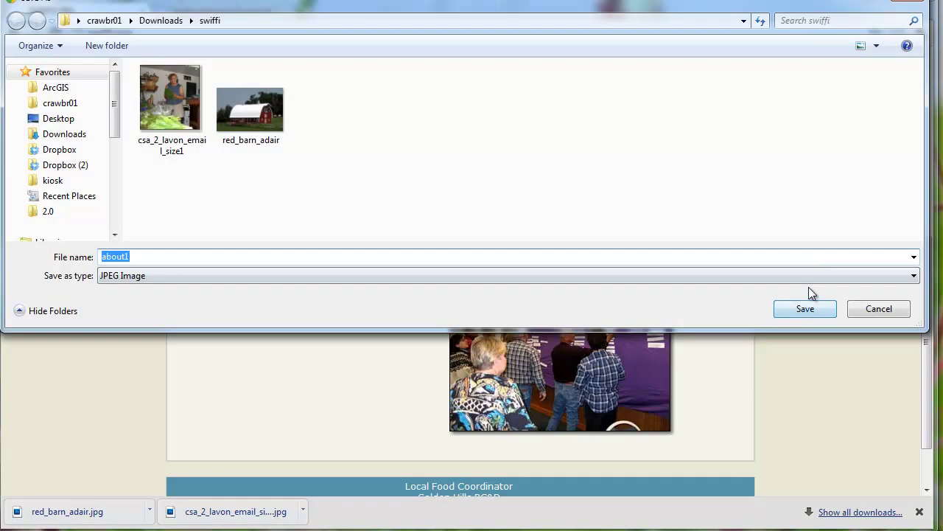
pyautogui.click(801, 308)
pyautogui.scroll(5, 532, 222)
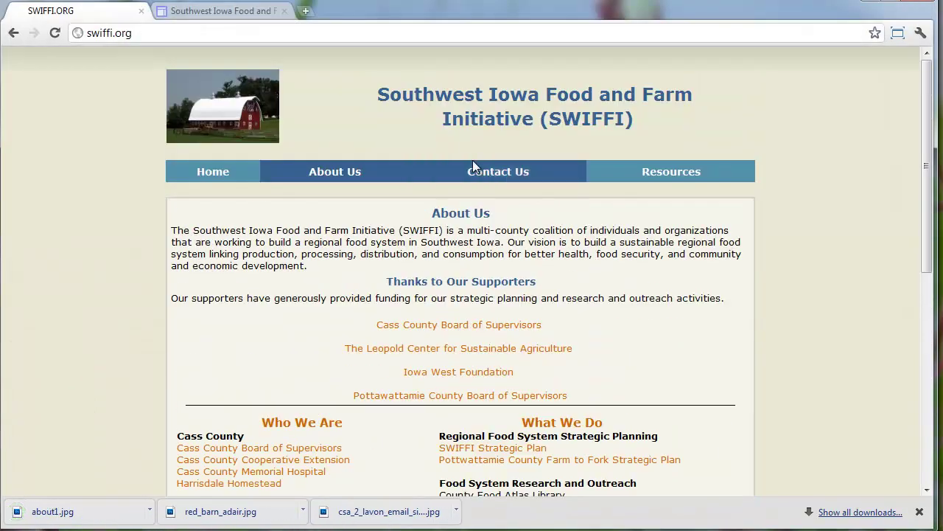
# Download the Contact Us building photo as ghrcd-building.jpg
pyautogui.click(475, 173)
pyautogui.rightClick(357, 240)
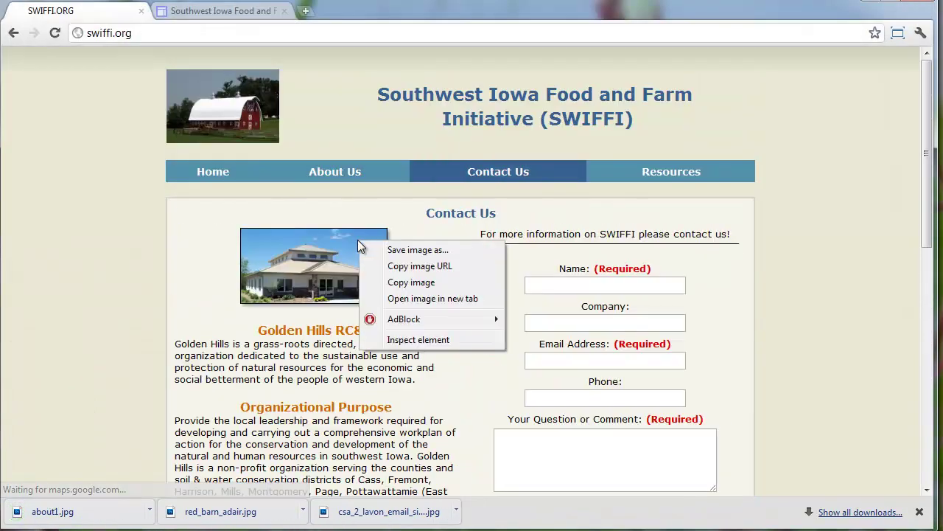
pyautogui.click(429, 254)
pyautogui.click(804, 308)
pyautogui.scroll(-5, 805, 310)
pyautogui.scroll(7, 803, 303)
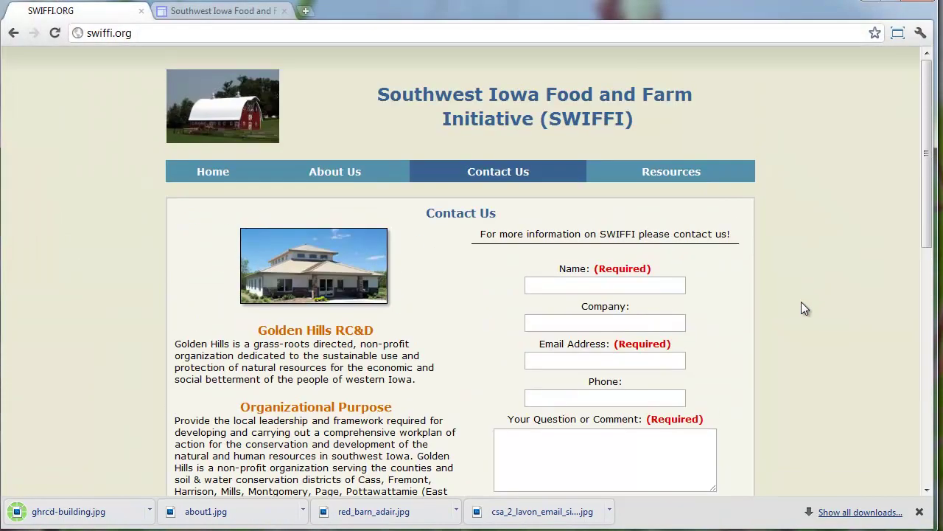
# Look over the swiffi.org Resources page, then return to its Home page
pyautogui.click(667, 174)
pyautogui.scroll(-3, 543, 200)
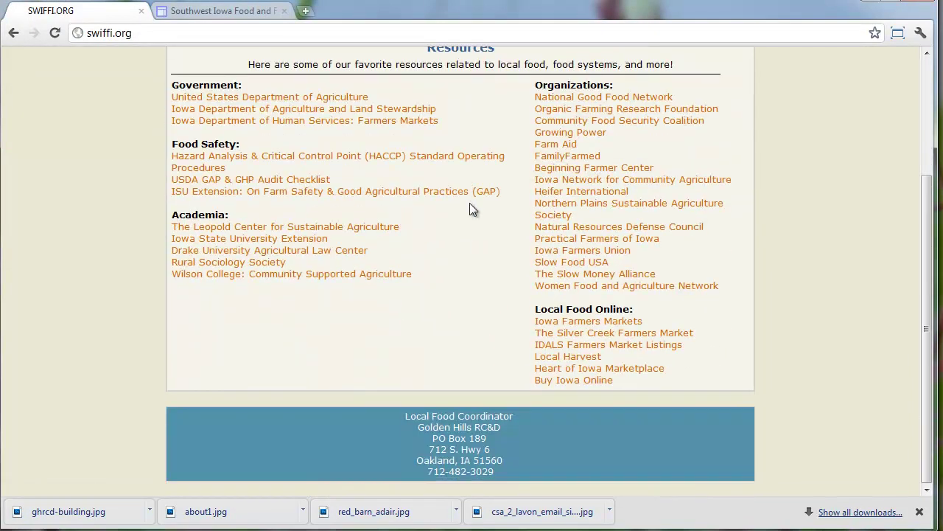
pyautogui.scroll(3, 469, 203)
pyautogui.click(212, 171)
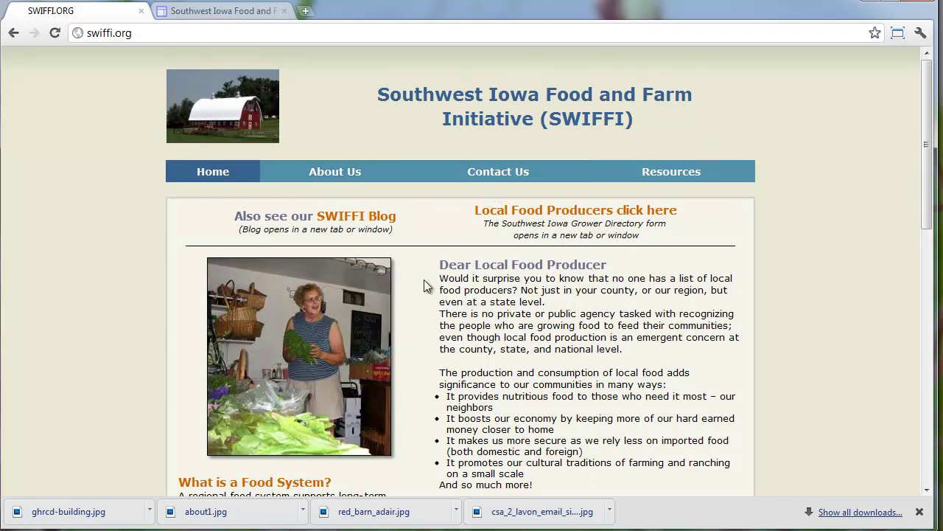
# Create a top-level page named 'About Us' in the SWIFFI Google site
pyautogui.click(210, 10)
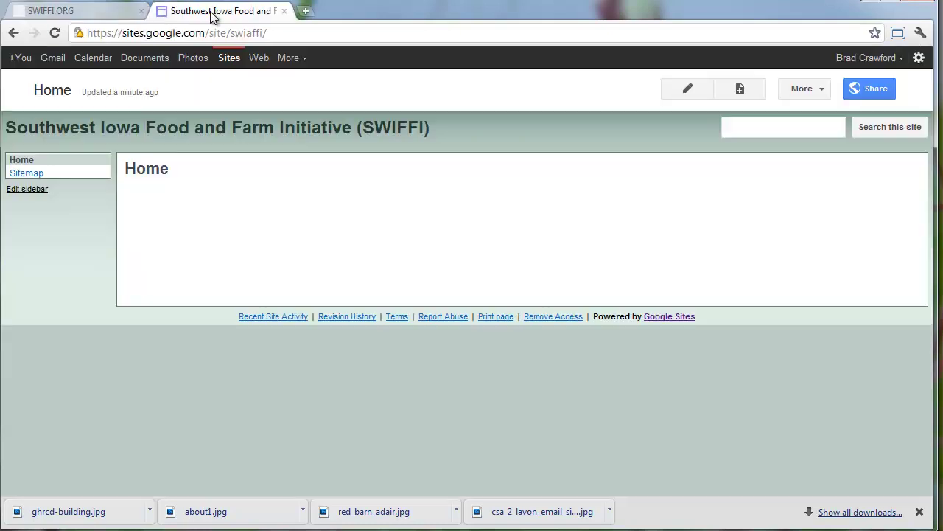
pyautogui.click(726, 88)
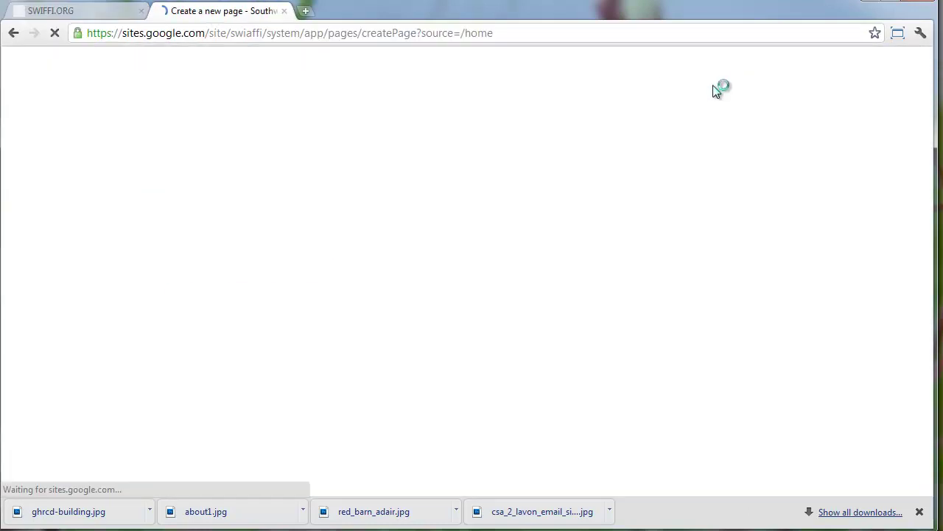
pyautogui.write('About Us')
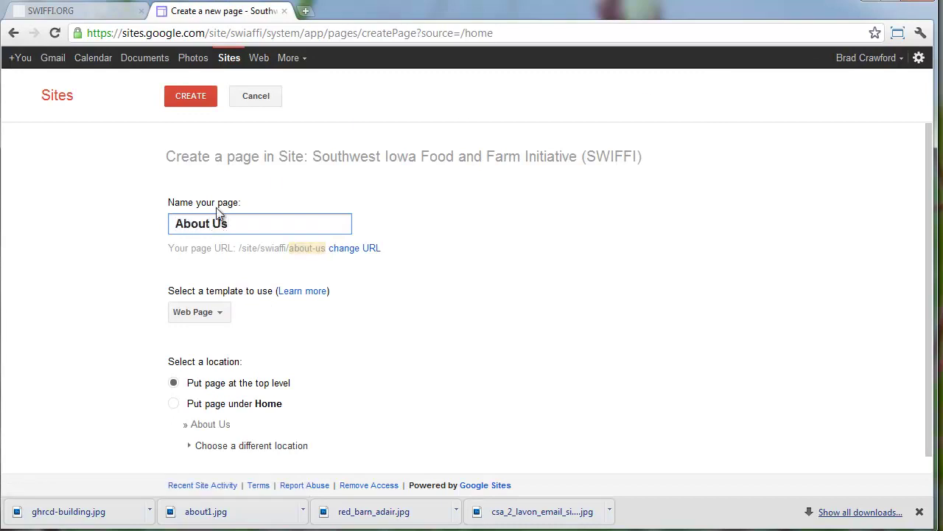
pyautogui.click(174, 384)
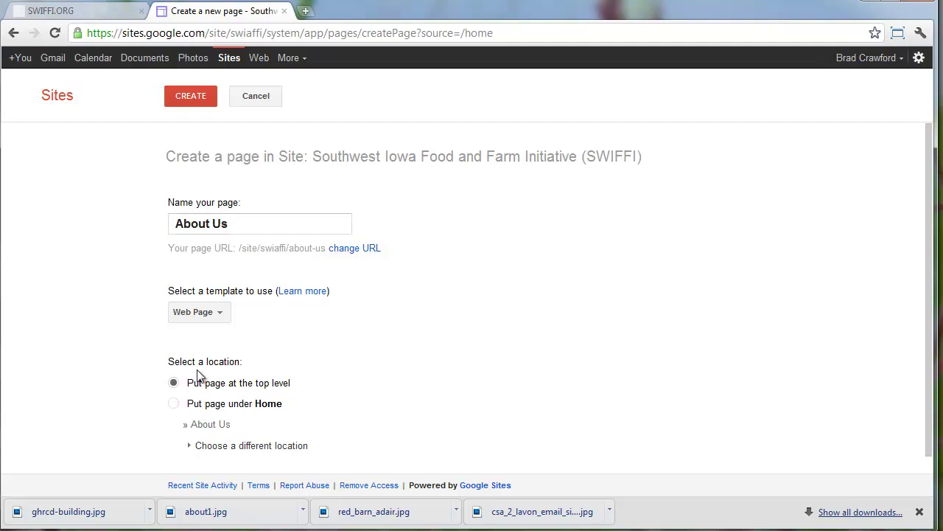
pyautogui.scroll(-1, 265, 335)
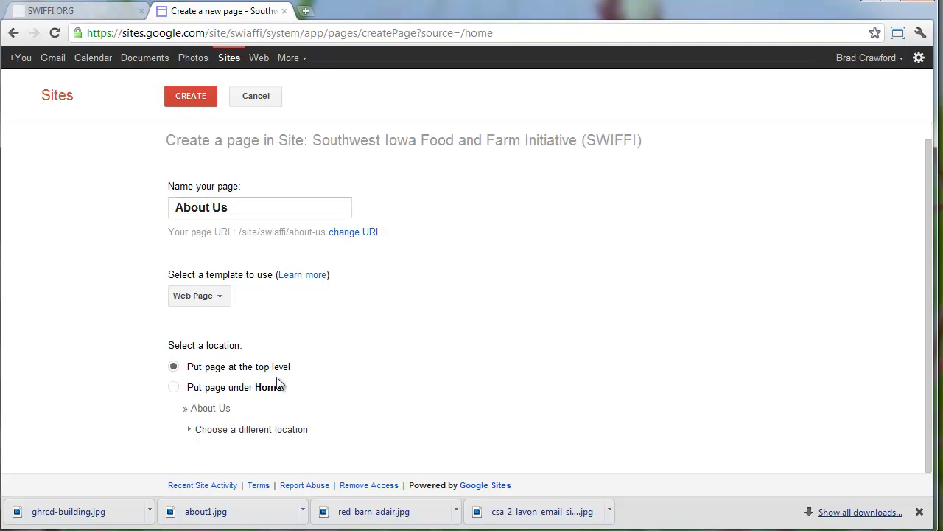
pyautogui.scroll(1, 273, 382)
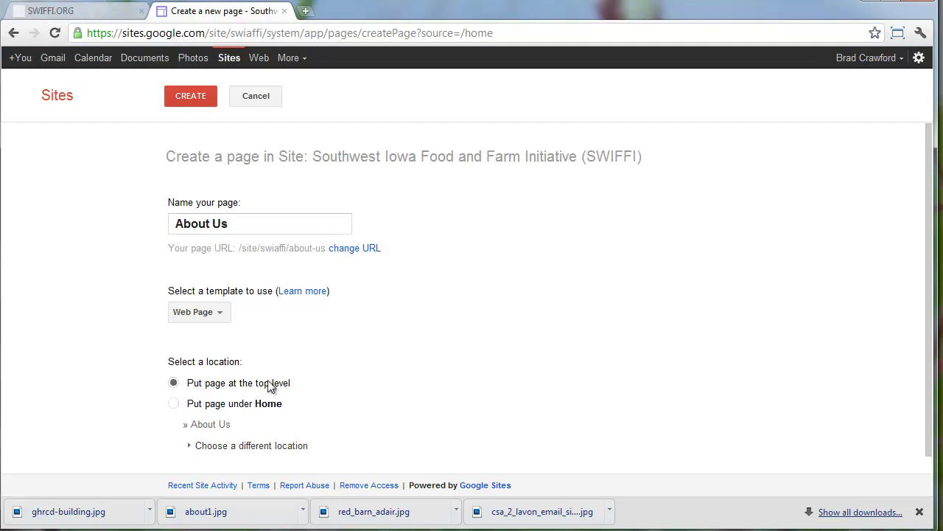
pyautogui.click(200, 99)
# Save the empty About Us page and bring up a fresh create-page form
pyautogui.click(87, 8)
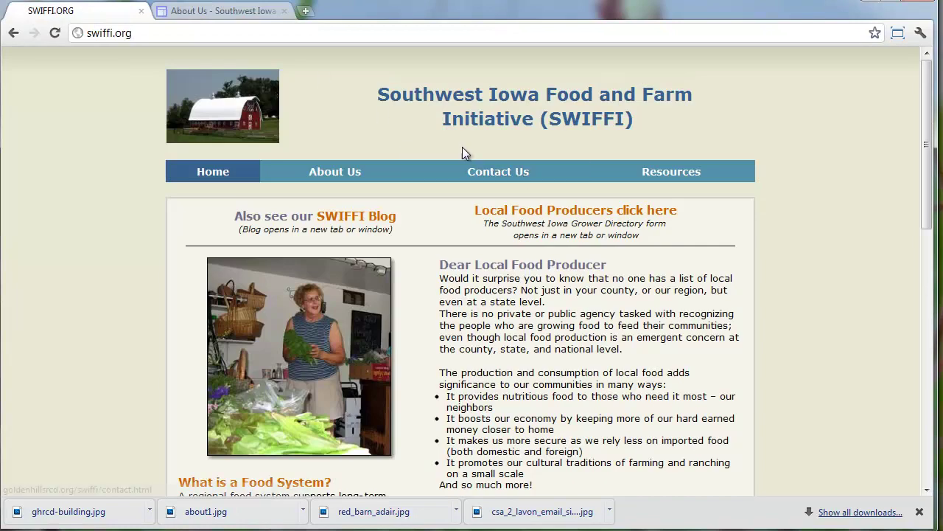
pyautogui.click(271, 12)
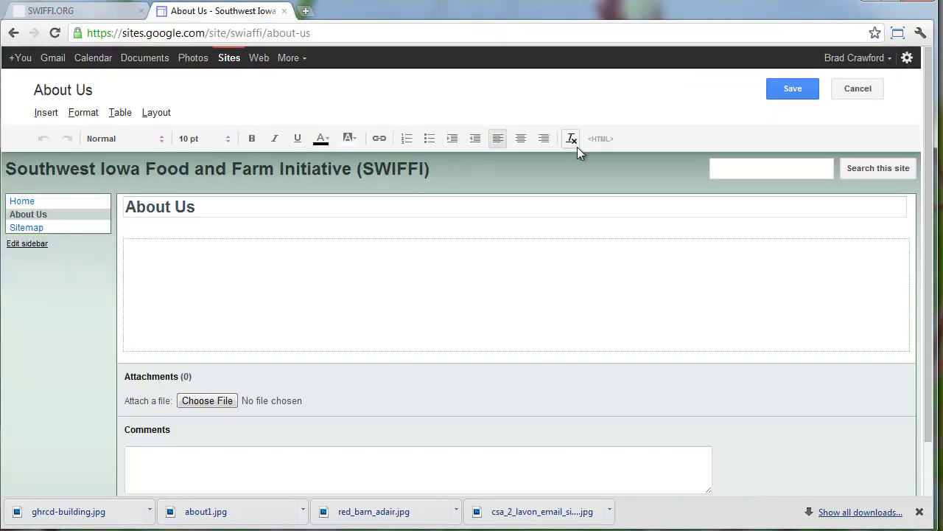
pyautogui.click(790, 88)
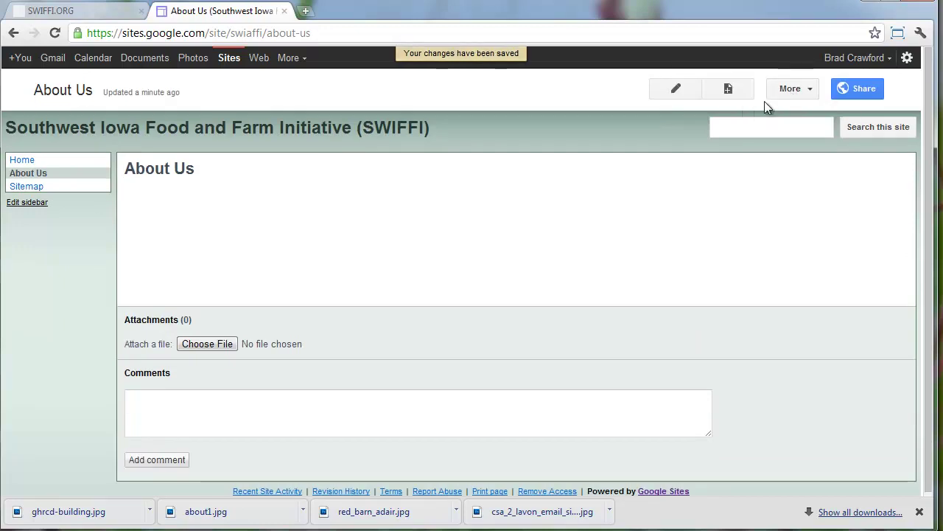
pyautogui.click(728, 89)
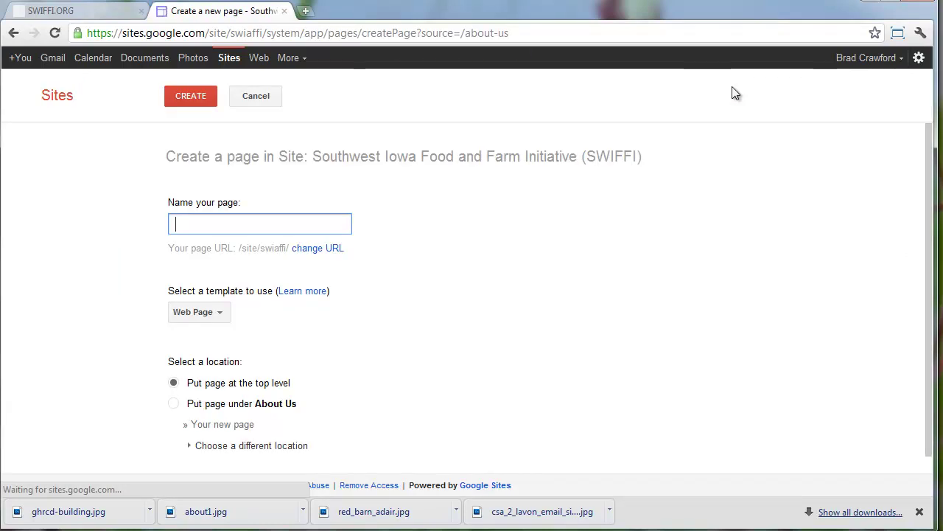
# Create a top-level page named Contact Us and save it empty
pyautogui.write('Cou')
pyautogui.press('BackSpace')
pyautogui.write('ntact Us')
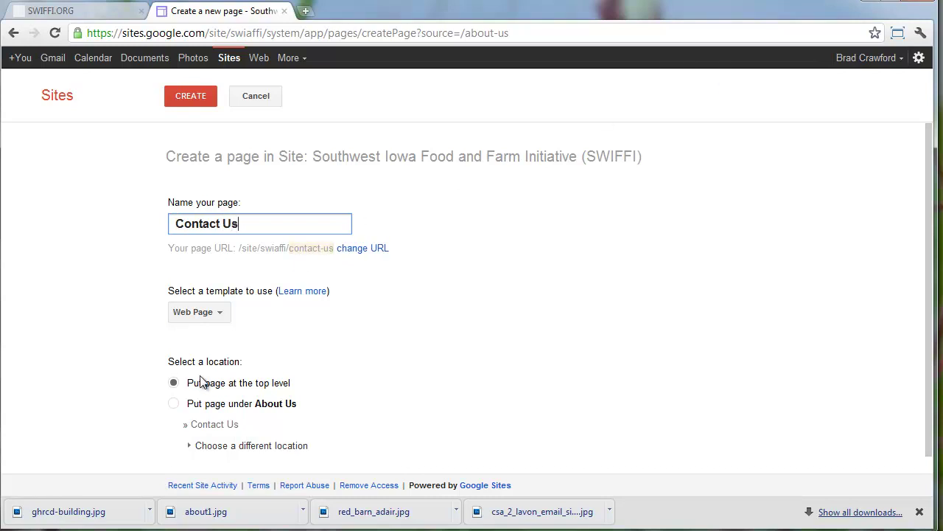
pyautogui.click(191, 95)
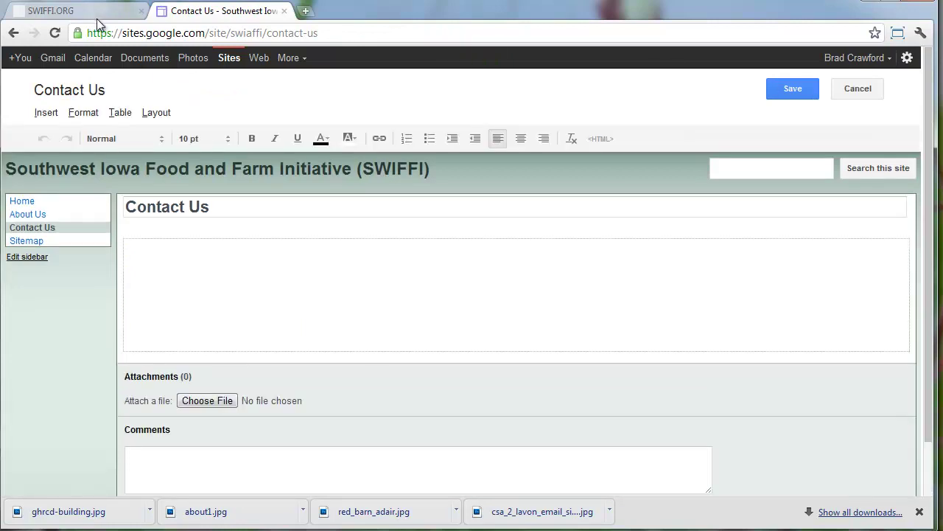
pyautogui.click(780, 96)
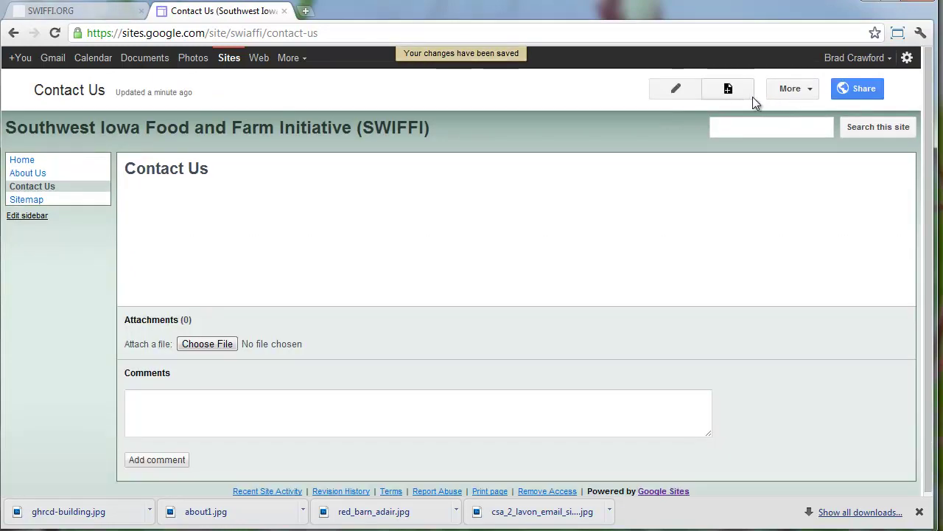
# Create a new page named Resources
pyautogui.click(729, 89)
pyautogui.write('Resources')
pyautogui.click(190, 100)
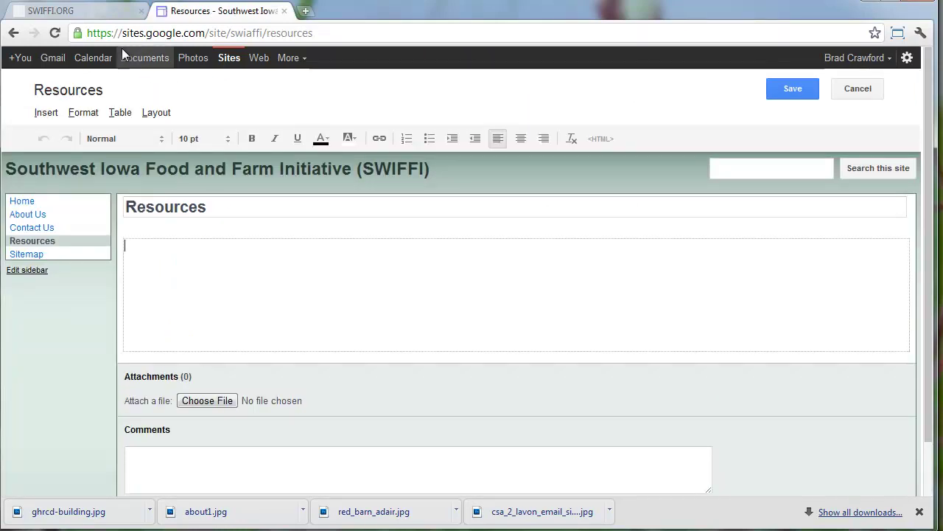
# On swiffi.org, open the Resources page and select its intro sentence
pyautogui.click(94, 11)
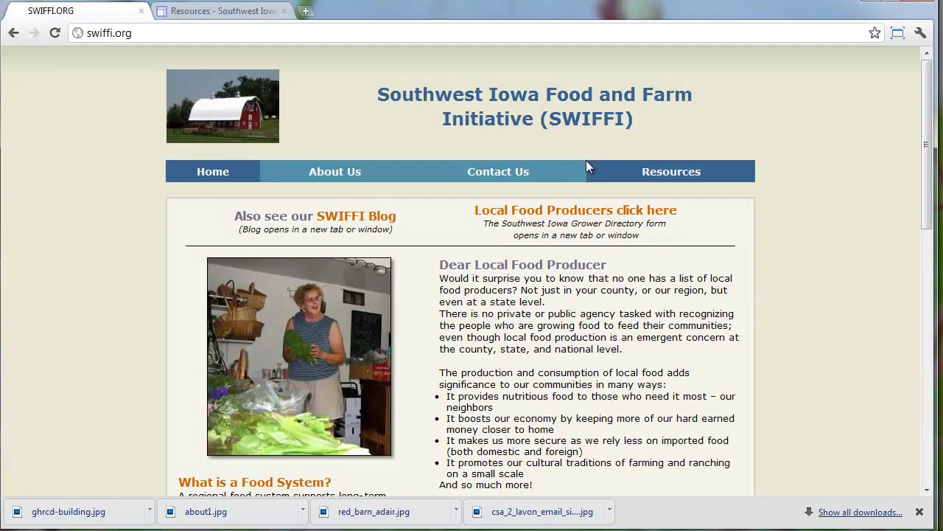
pyautogui.click(663, 169)
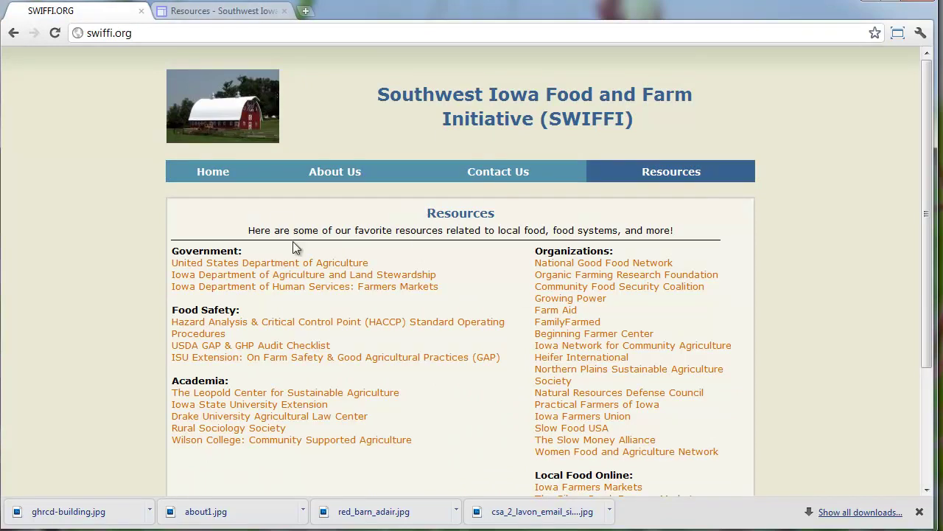
pyautogui.moveTo(238, 233); pyautogui.dragTo(684, 221)
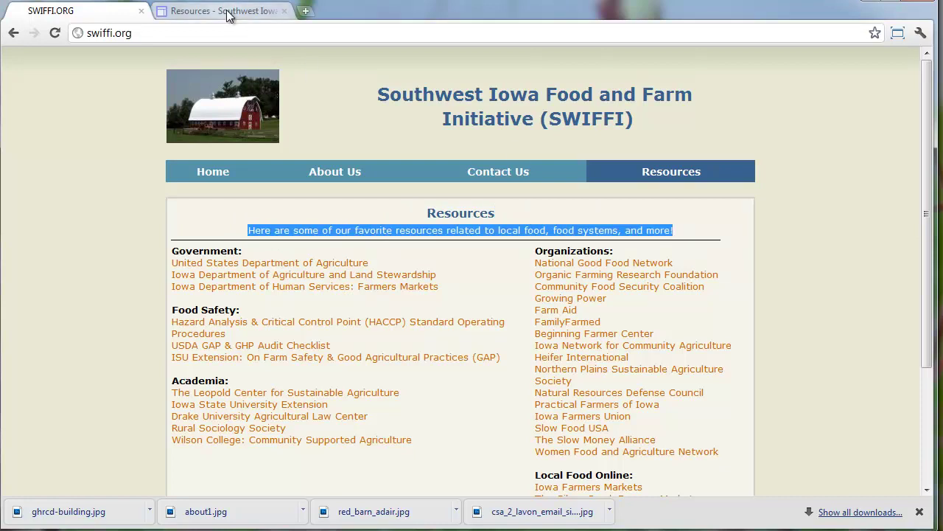
pyautogui.scroll(-2, 378, 237)
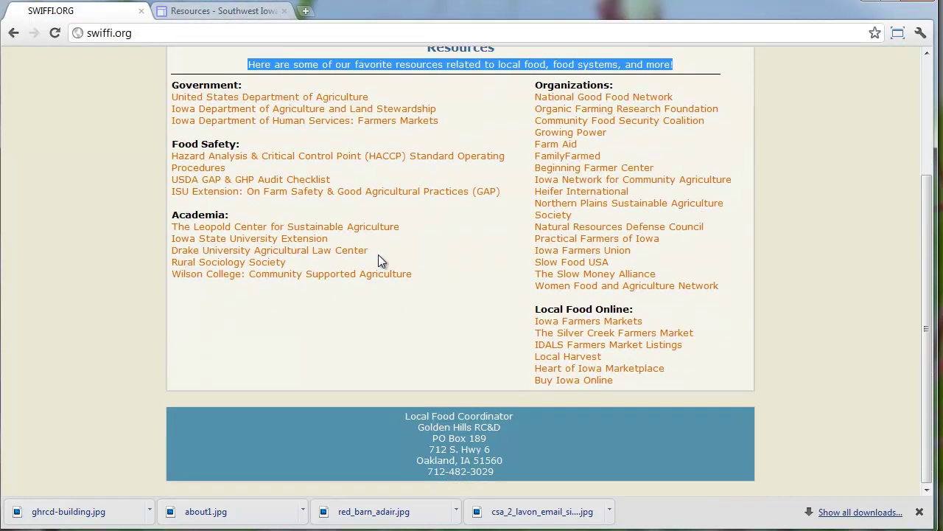
pyautogui.scroll(2, 378, 254)
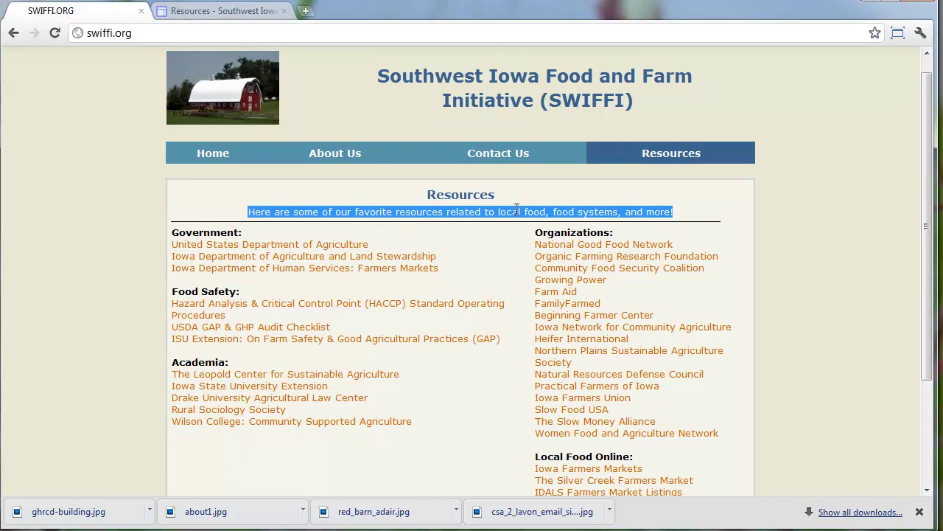
pyautogui.scroll(-2, 537, 317)
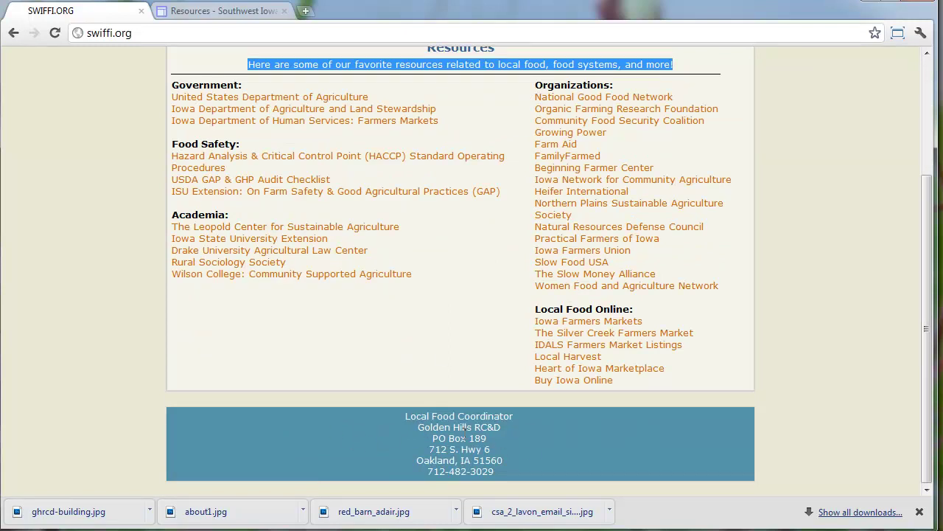
pyautogui.scroll(2, 483, 438)
# Select the swiffi.org Resources heading and all its link lists
pyautogui.moveTo(293, 188); pyautogui.dragTo(663, 358)
pyautogui.scroll(2, 662, 358)
pyautogui.scroll(-1, 495, 284)
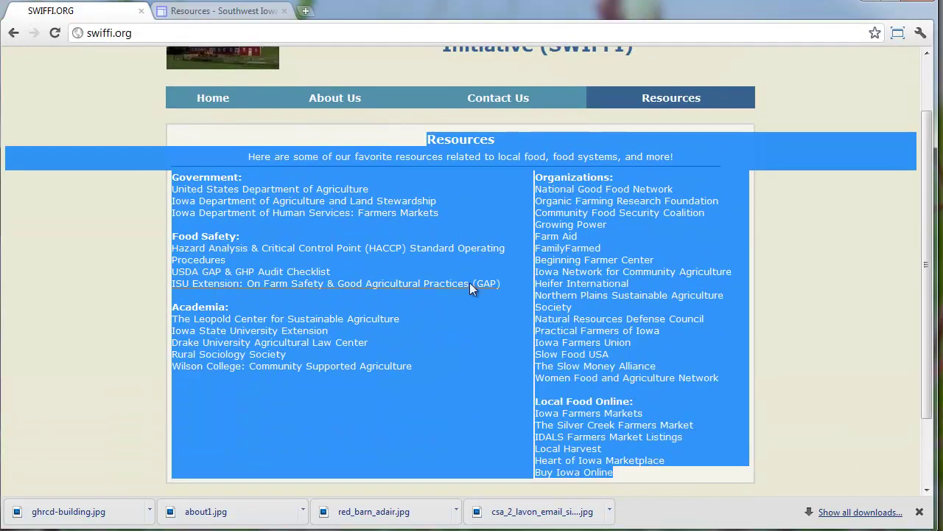
pyautogui.click(493, 213)
# Give the Resources page the Two column layout with header, two columns and footer
pyautogui.click(252, 11)
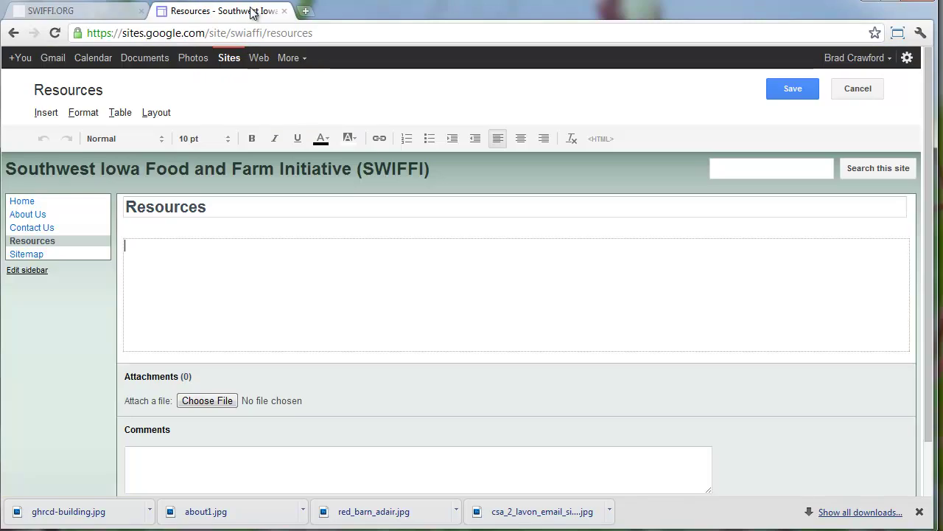
pyautogui.click(163, 117)
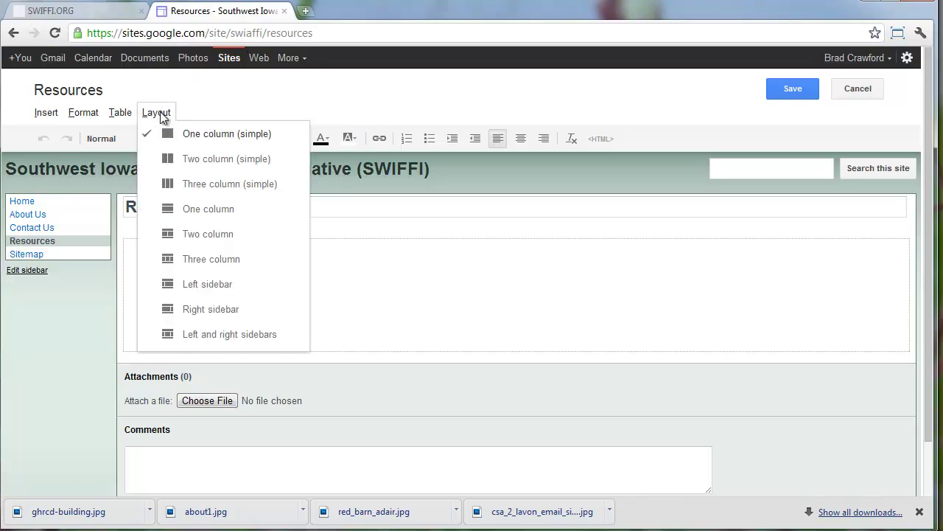
pyautogui.click(236, 168)
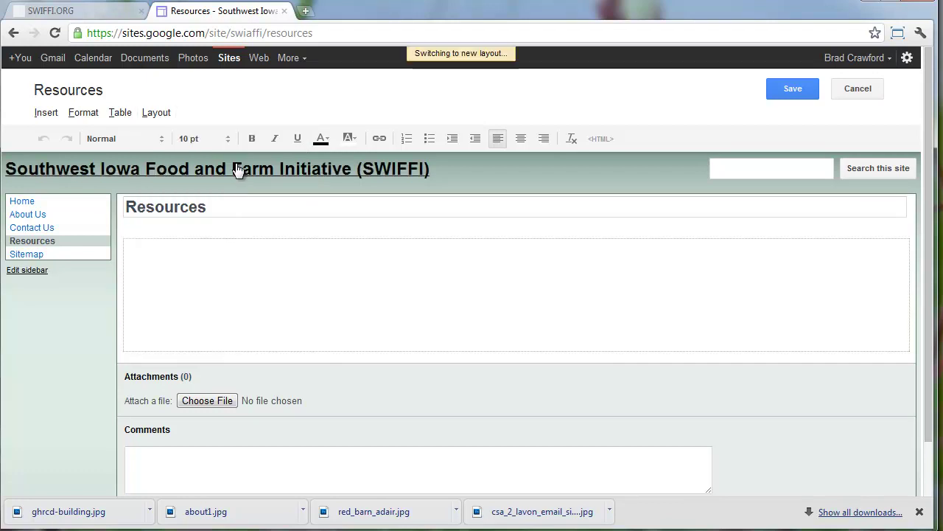
pyautogui.click(596, 261)
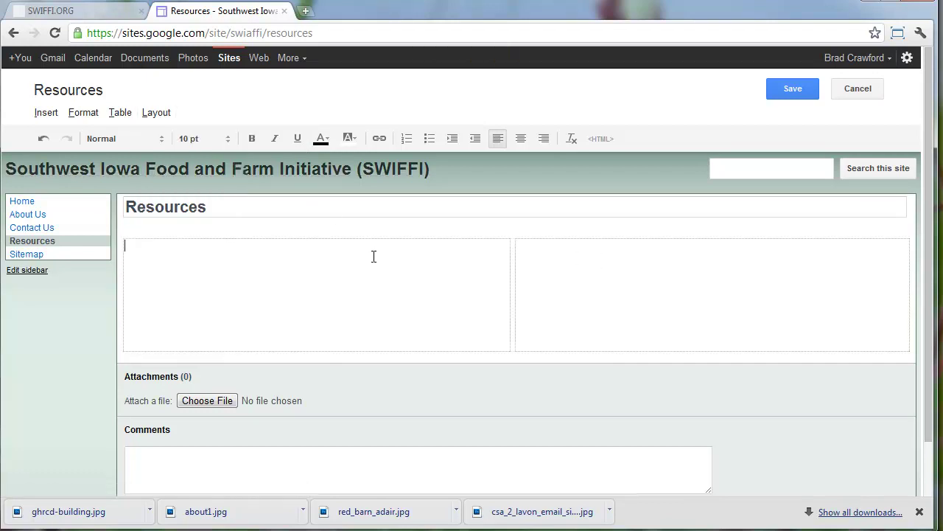
pyautogui.click(155, 113)
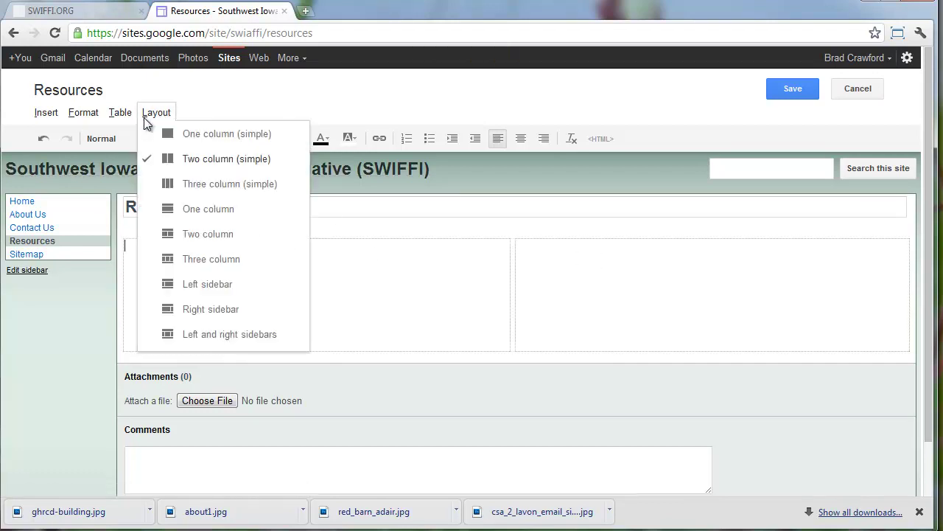
pyautogui.click(221, 232)
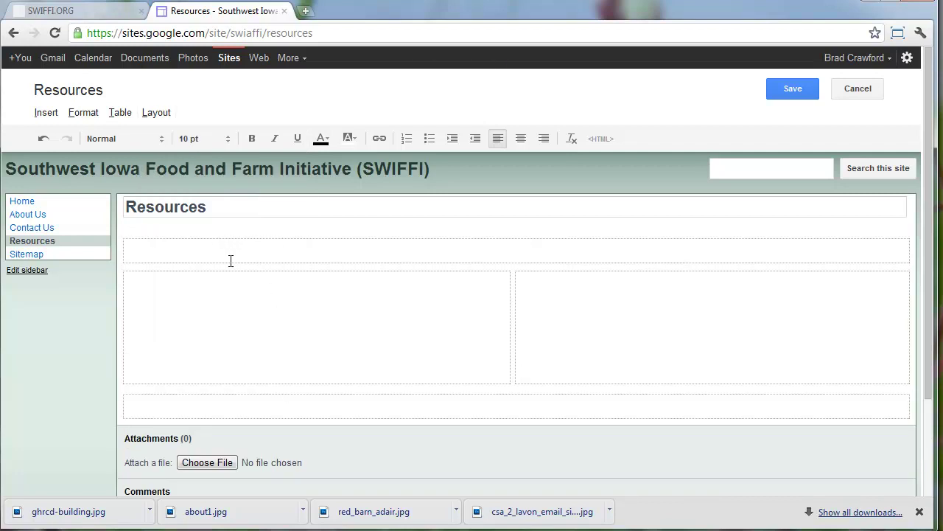
# Paste the swiffi.org intro sentence about favorite local food resources into the header area
pyautogui.click(89, 10)
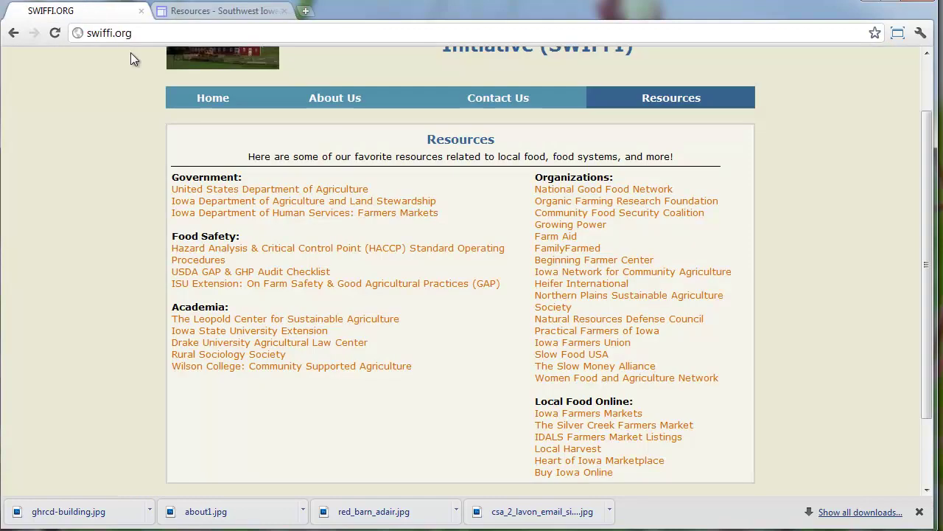
pyautogui.moveTo(248, 159); pyautogui.dragTo(673, 159)
pyautogui.hotkey('ctrl', 'c')
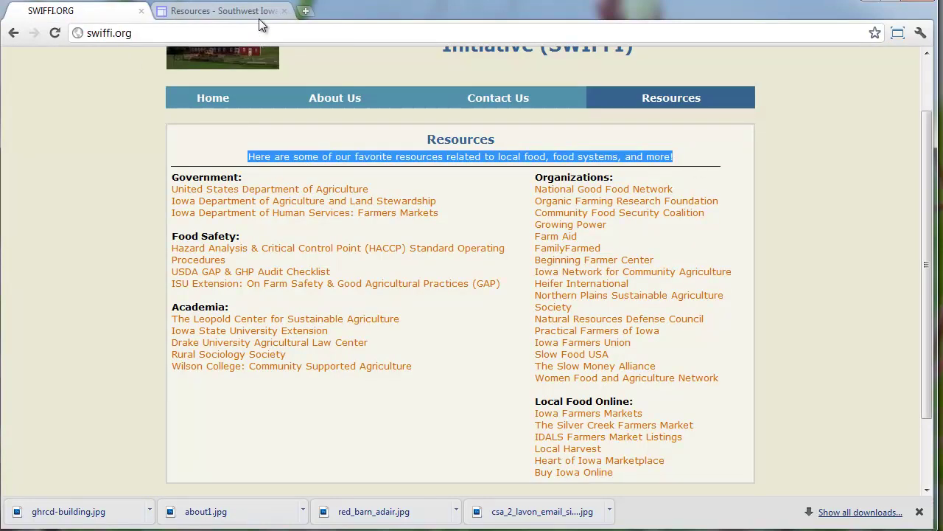
pyautogui.click(258, 13)
pyautogui.hotkey('ctrl', 'v')
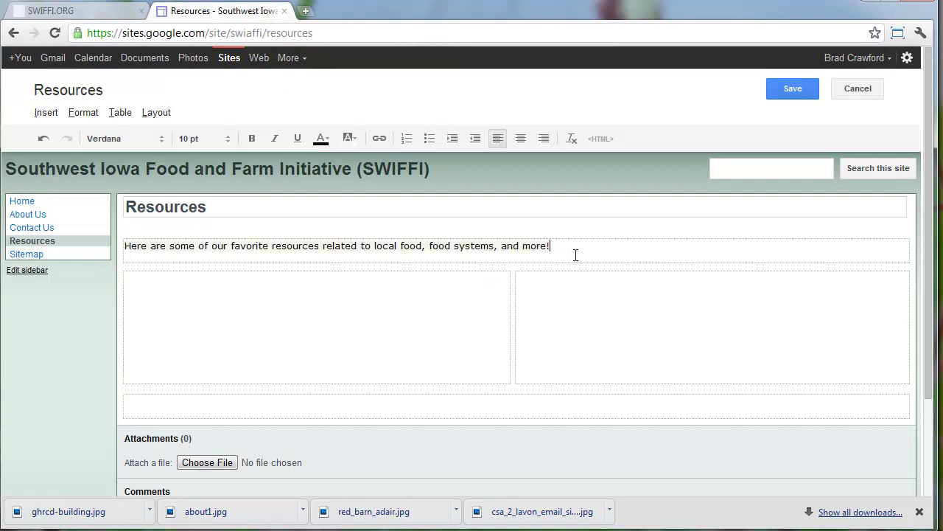
pyautogui.moveTo(577, 248); pyautogui.dragTo(92, 219)
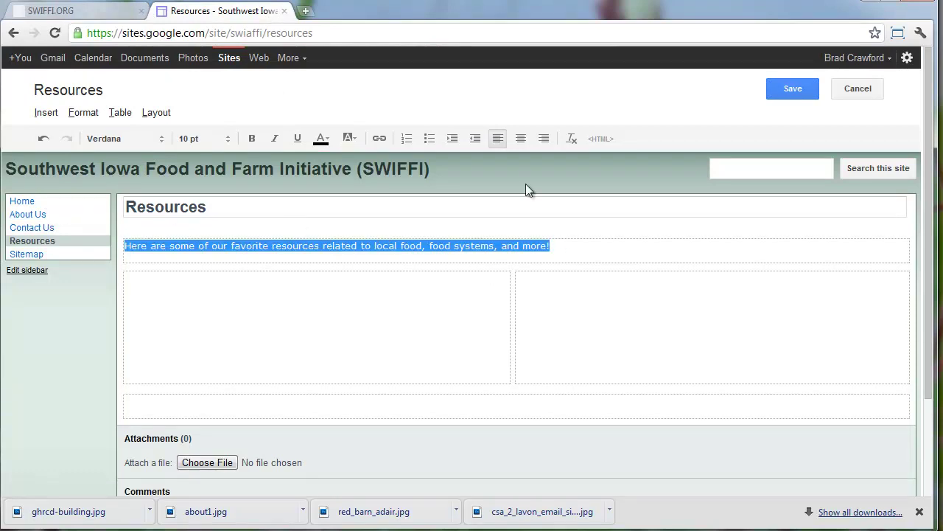
# Remove formatting from the pasted intro sentence so it is plain text
pyautogui.click(99, 10)
pyautogui.click(215, 15)
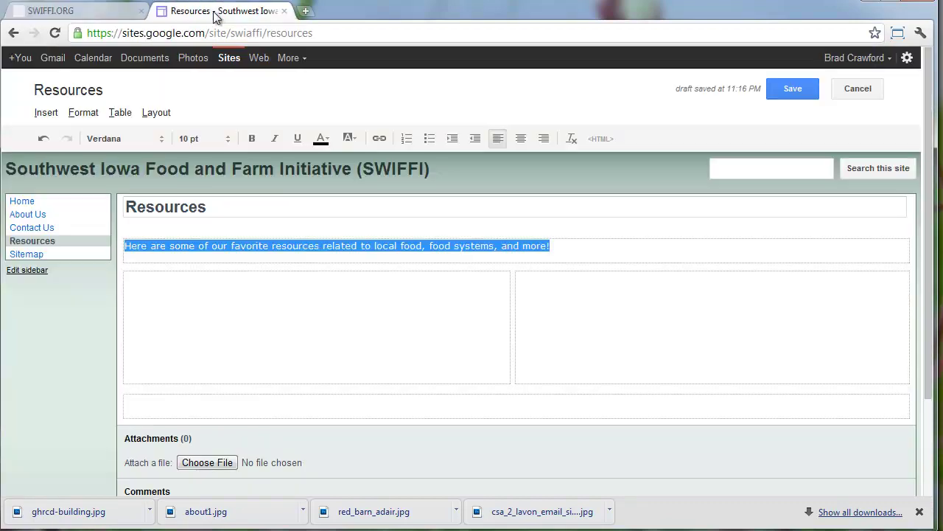
pyautogui.click(572, 142)
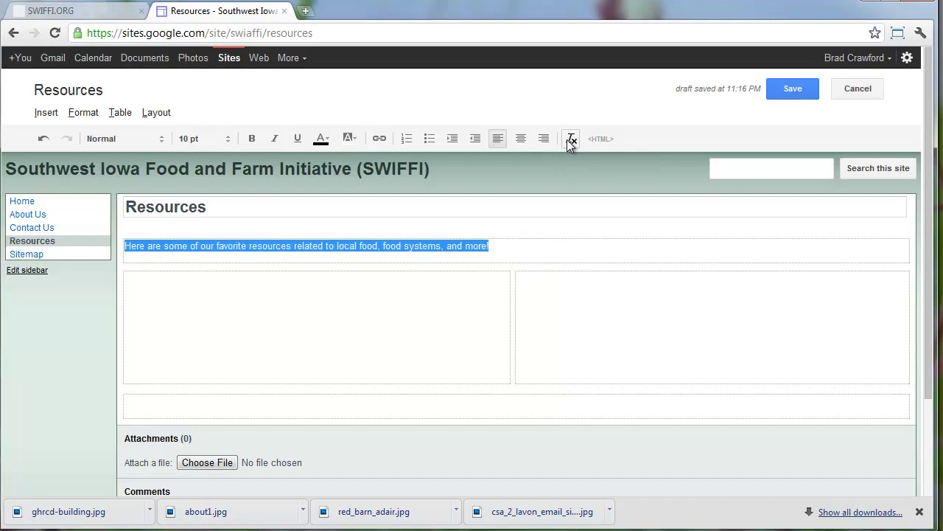
pyautogui.click(520, 249)
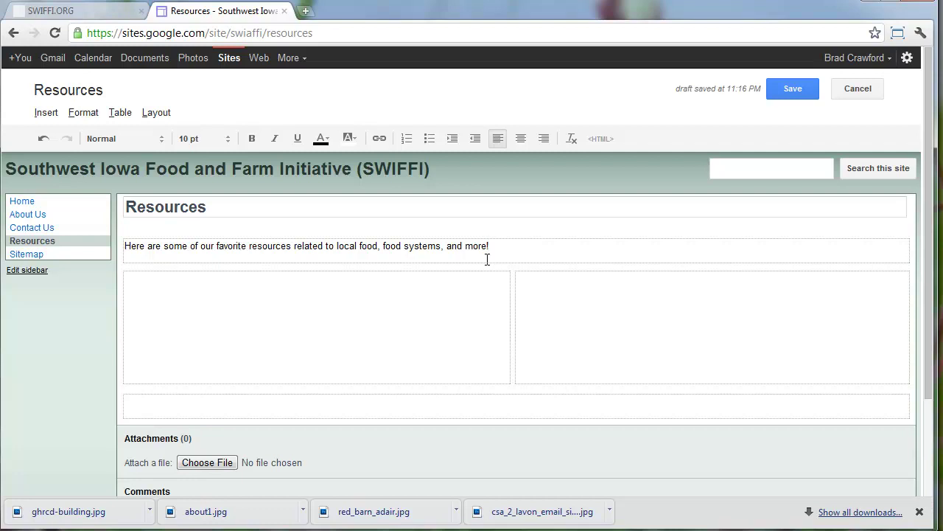
pyautogui.click(919, 511)
pyautogui.click(305, 294)
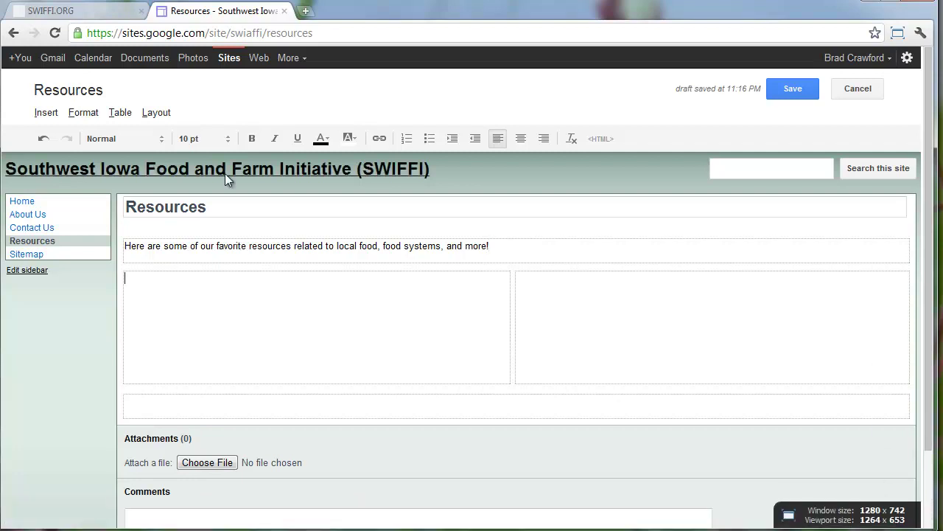
pyautogui.click(80, 12)
# Paste the Government, Food Safety and Academia link lists into the left column, formatting removed
pyautogui.moveTo(433, 372); pyautogui.dragTo(171, 175)
pyautogui.hotkey('ctrl', 'c')
pyautogui.click(221, 11)
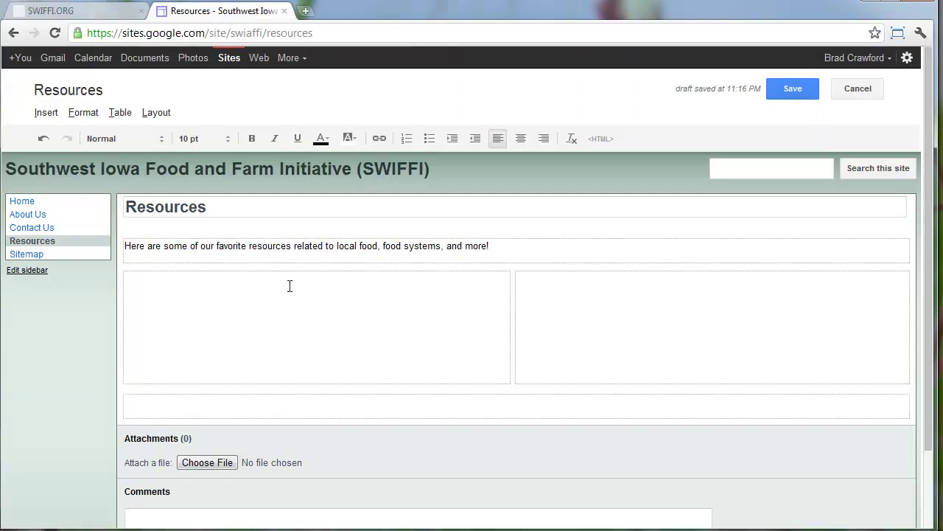
pyautogui.hotkey('ctrl', 'v')
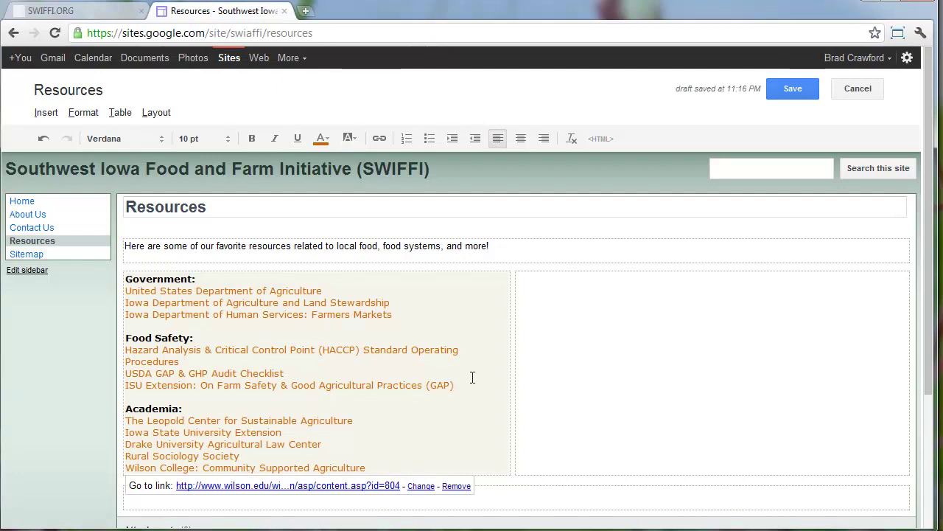
pyautogui.moveTo(424, 468); pyautogui.dragTo(70, 279)
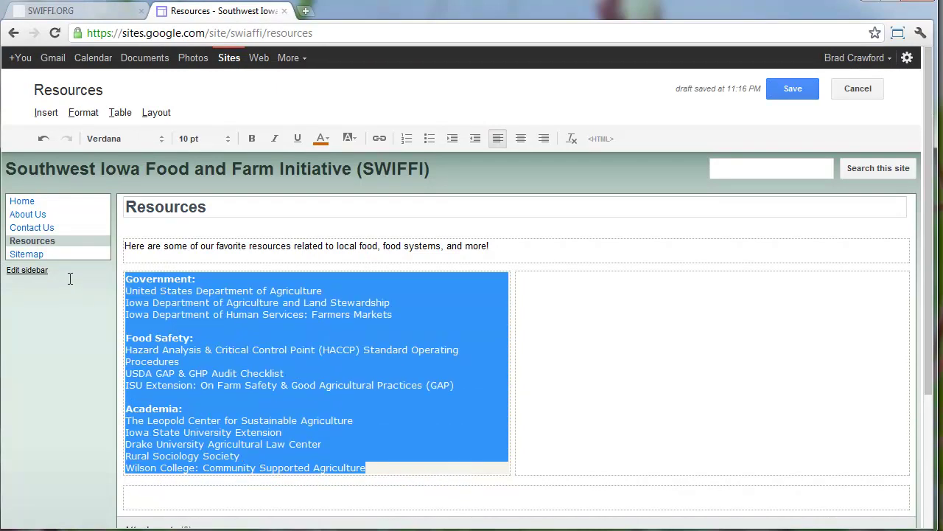
pyautogui.click(571, 138)
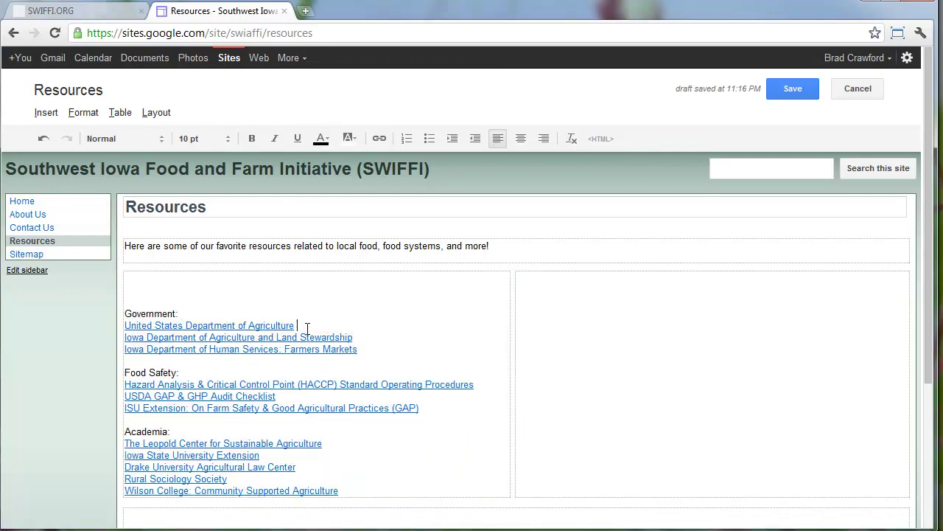
pyautogui.click(301, 337)
# Delete the blank lines above Government: and select the Government: heading text
pyautogui.click(198, 308)
pyautogui.press('BackSpace')
pyautogui.press('BackSpace')
pyautogui.press('BackSpace')
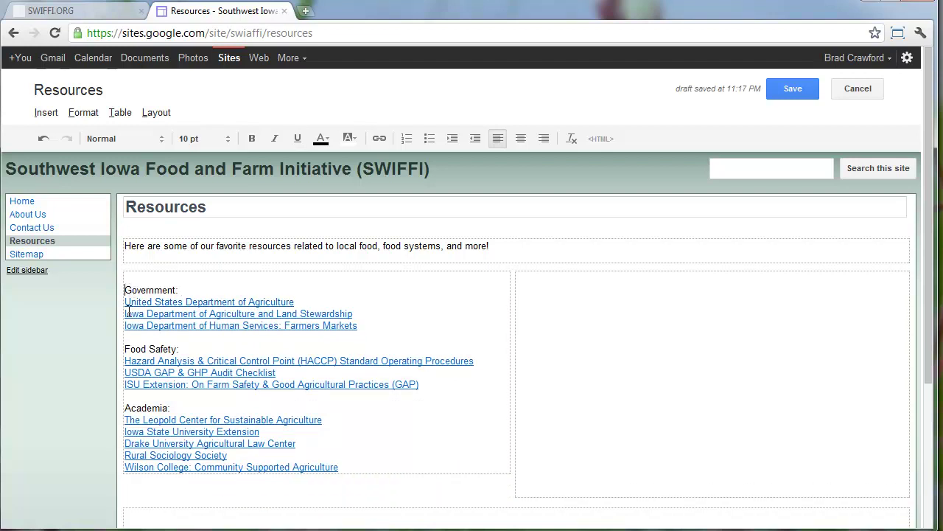
pyautogui.moveTo(197, 278); pyautogui.dragTo(106, 272)
pyautogui.click(209, 275)
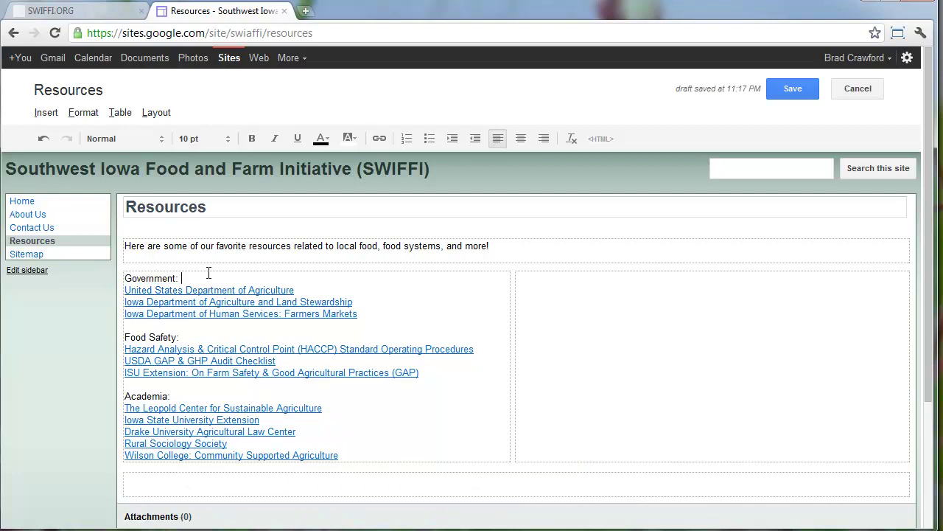
pyautogui.moveTo(194, 276); pyautogui.dragTo(110, 277)
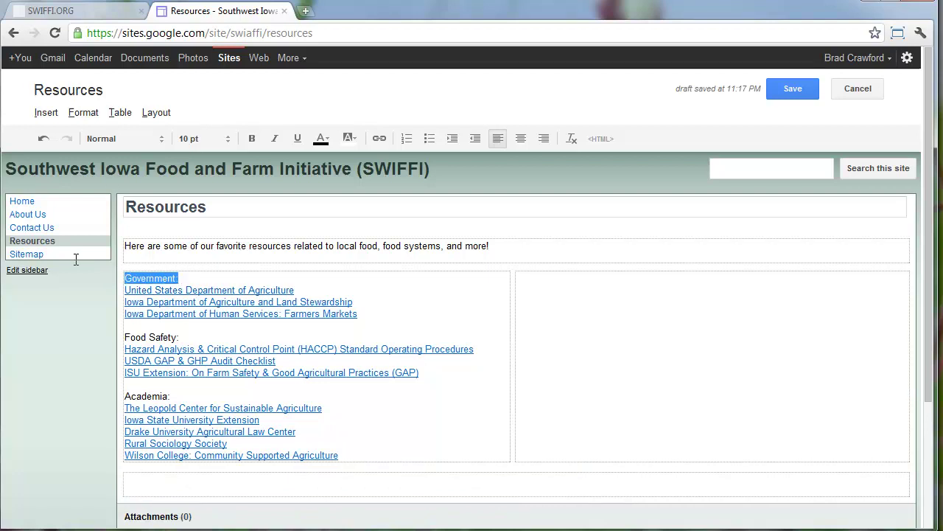
# Make Government a Minor heading (H4) and delete its trailing colon
pyautogui.click(81, 114)
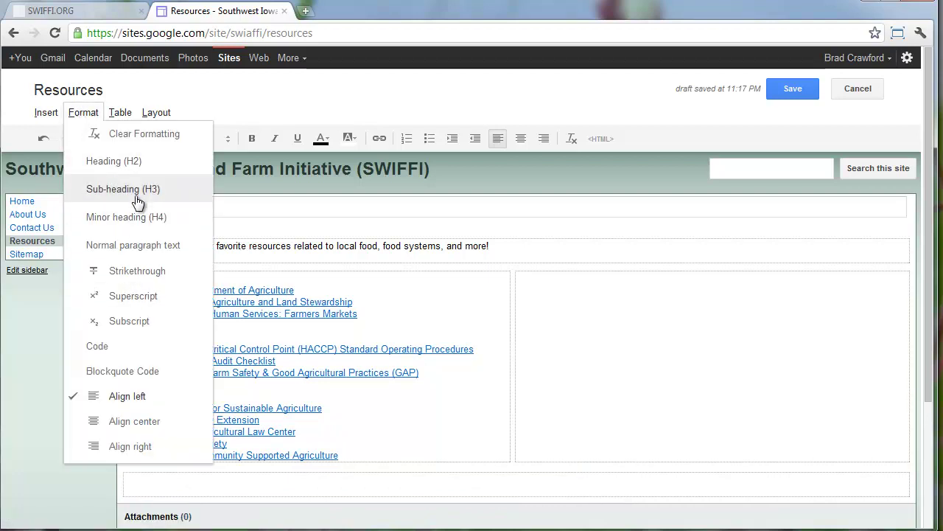
pyautogui.click(178, 217)
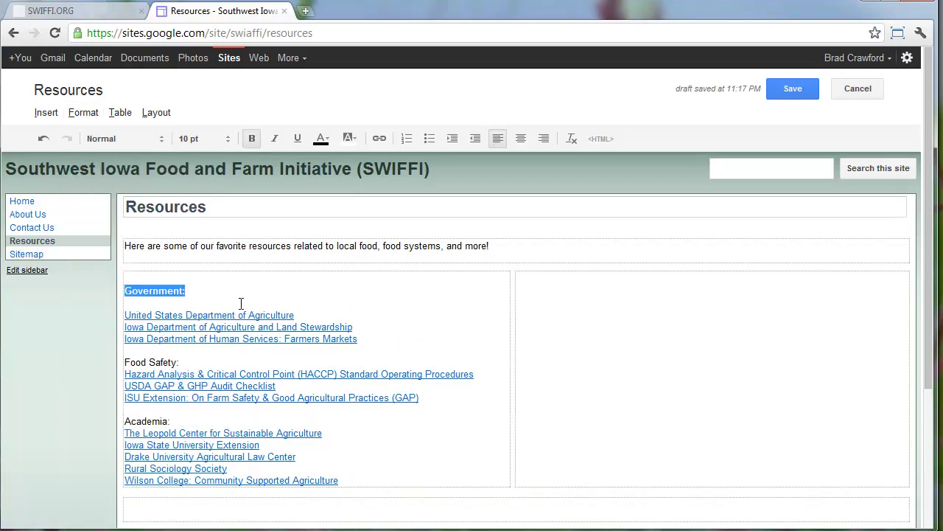
pyautogui.click(193, 292)
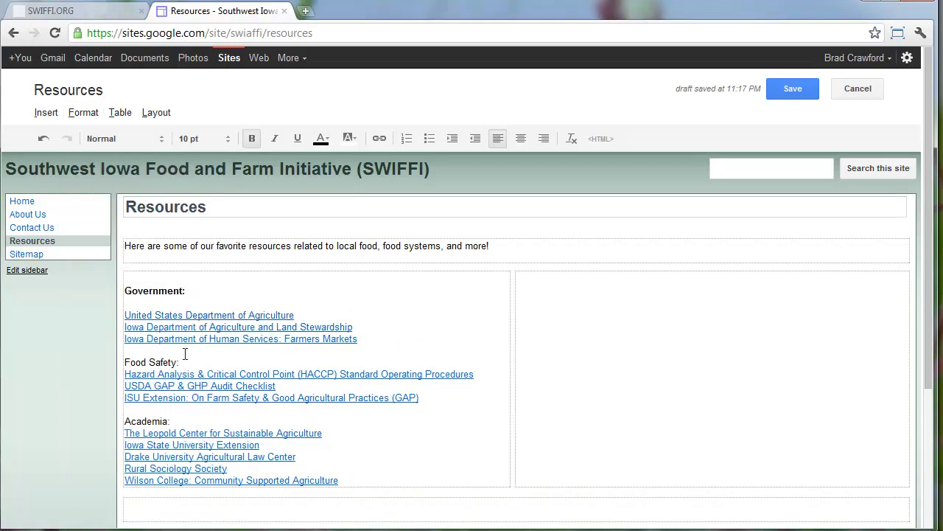
pyautogui.press('BackSpace')
# Make Food Safety: a Minor heading (H4)
pyautogui.moveTo(184, 362); pyautogui.dragTo(100, 364)
pyautogui.click(83, 112)
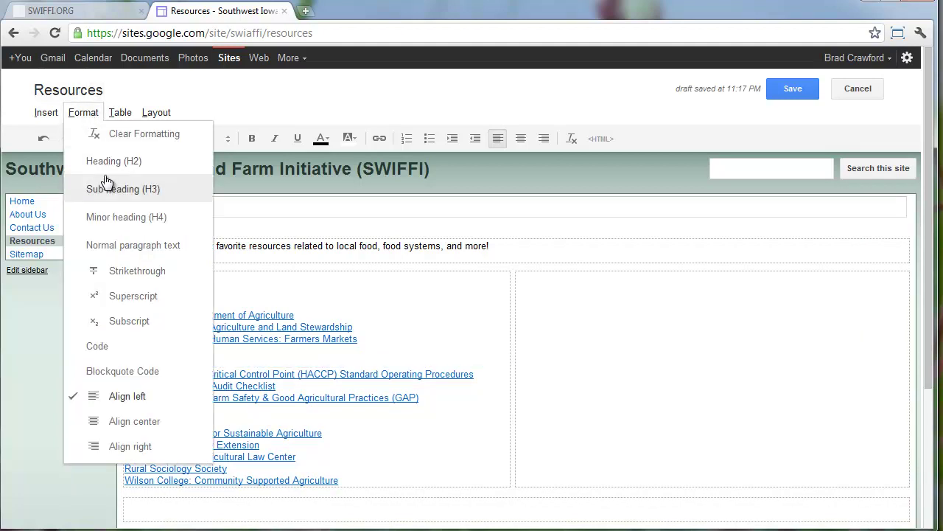
pyautogui.click(119, 219)
pyautogui.click(83, 112)
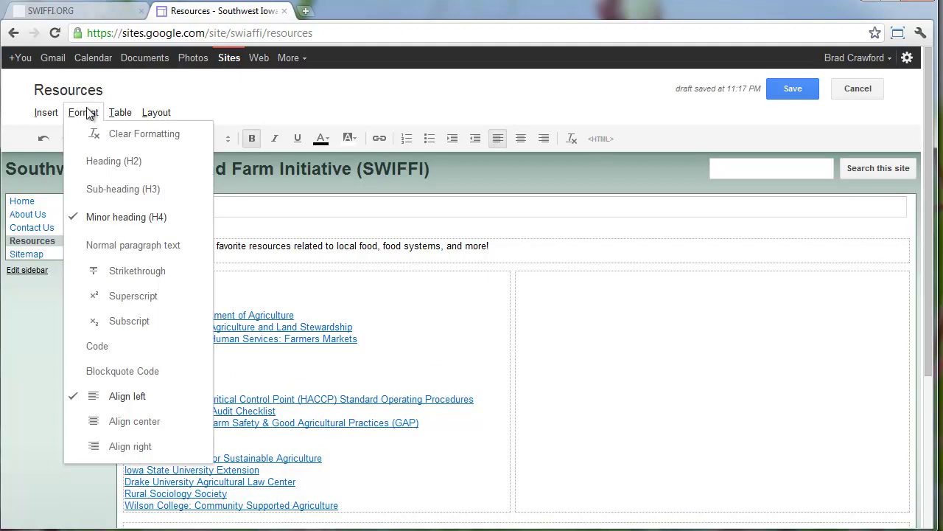
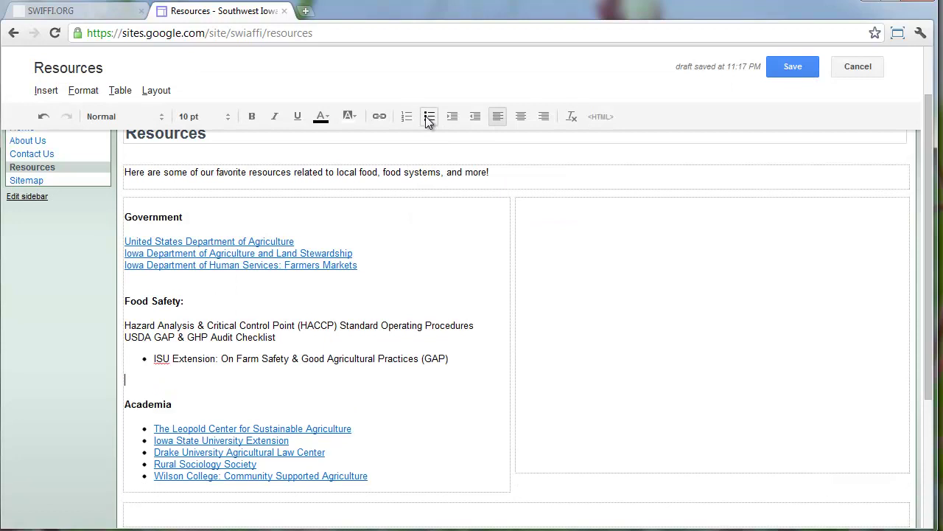
# Undo the stray ISU bullet, then bullet the three Food Safety and three Government link lines
pyautogui.hotkey('ctrl', 'z')
pyautogui.hotkey('ctrl', 'z')
pyautogui.hotkey('ctrl', 'z')
pyautogui.moveTo(443, 352); pyautogui.dragTo(124, 324)
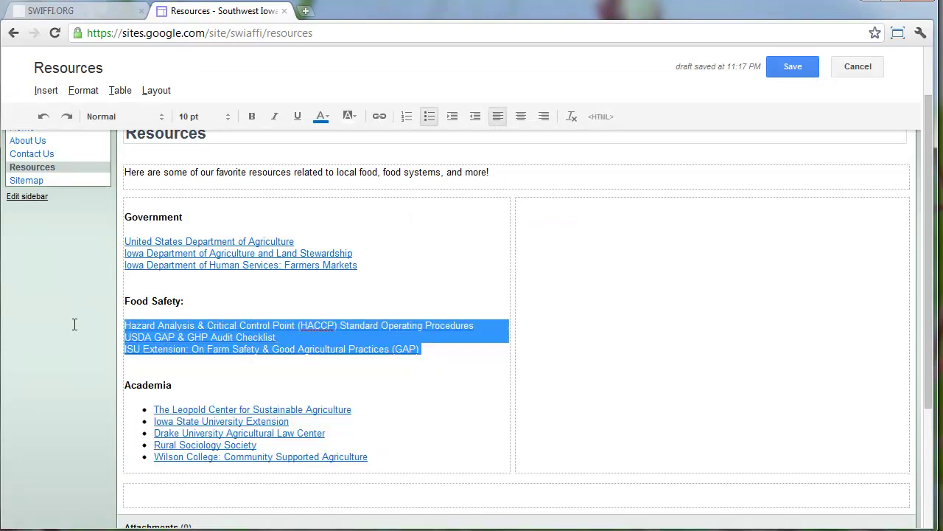
pyautogui.click(429, 117)
pyautogui.moveTo(402, 264); pyautogui.dragTo(88, 240)
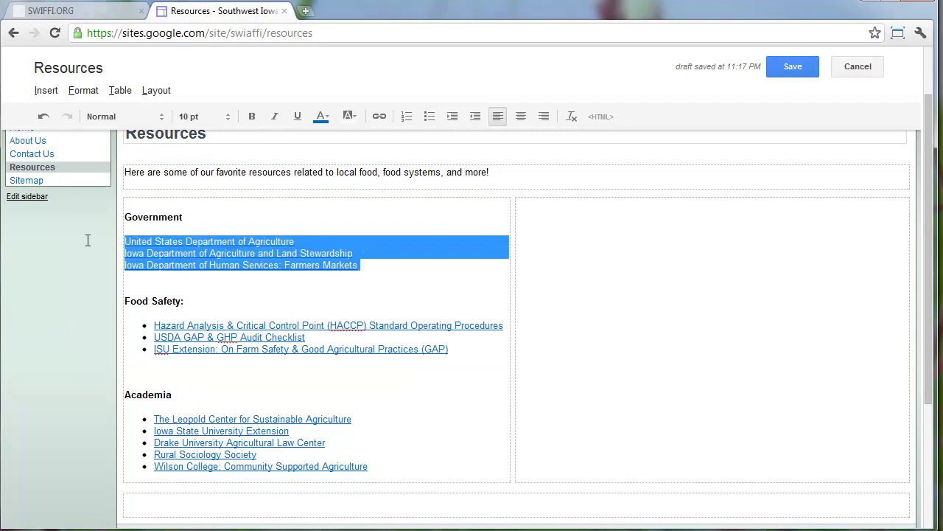
pyautogui.click(409, 120)
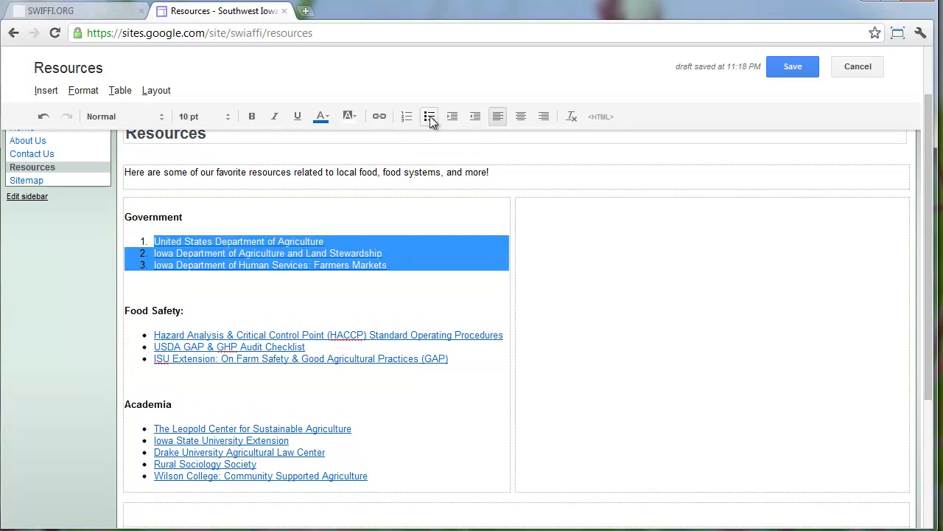
pyautogui.click(429, 115)
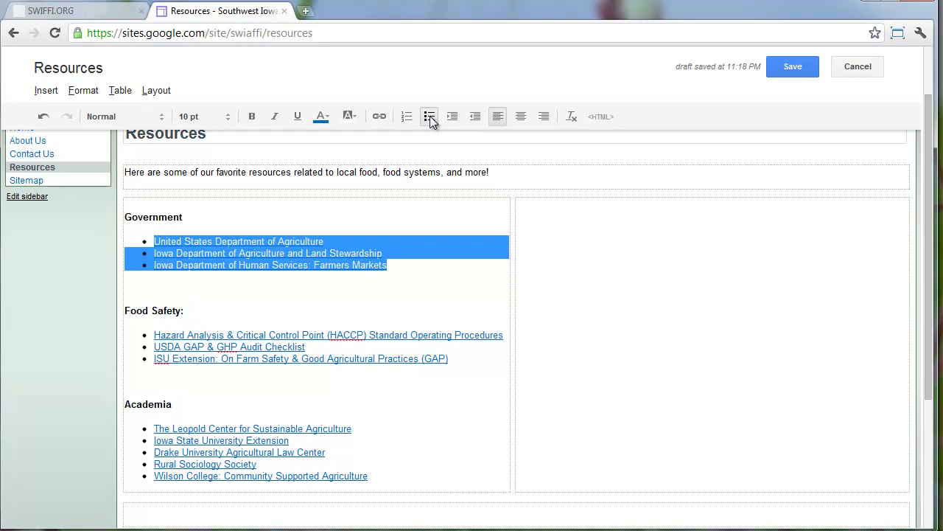
pyautogui.click(577, 312)
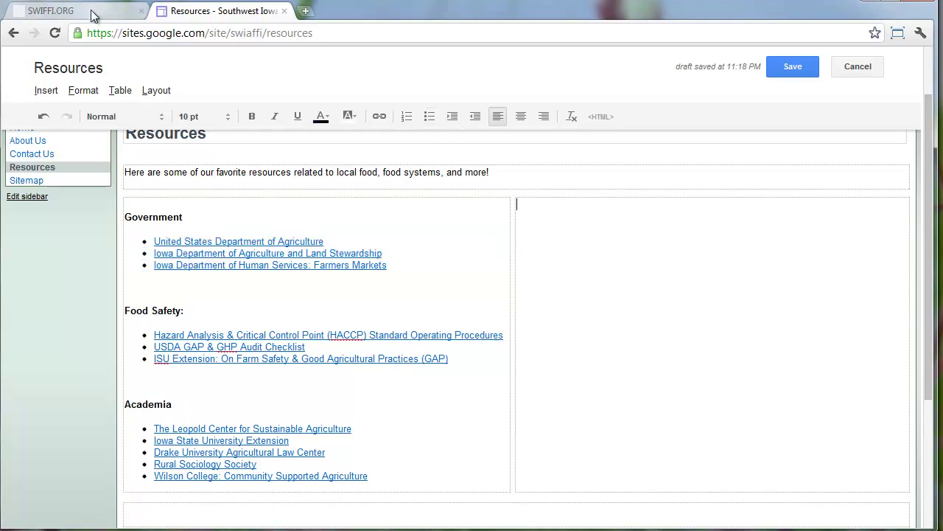
# Copy the Organizations through Buy Iowa Online link lists from the live swiffi.org Resources page
pyautogui.click(93, 14)
pyautogui.moveTo(539, 181); pyautogui.dragTo(680, 469)
pyautogui.press('super+c')
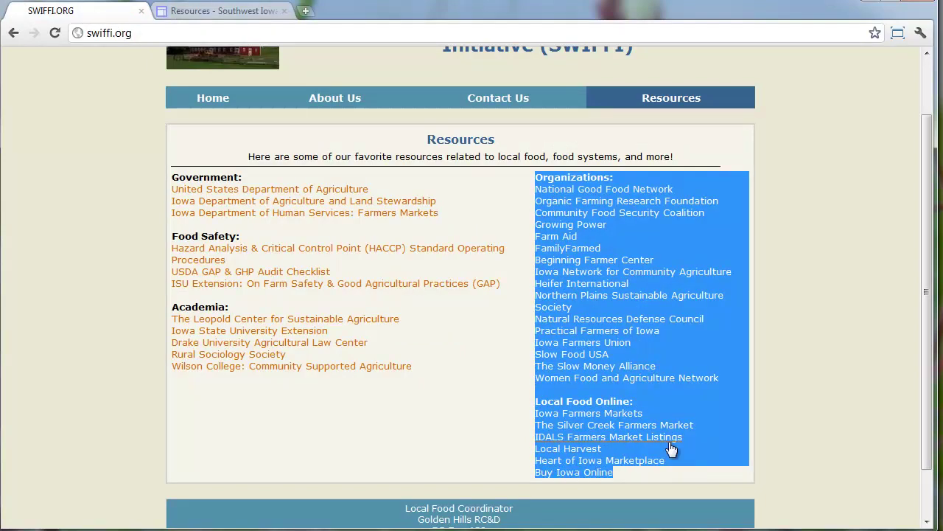
pyautogui.rightClick(616, 317)
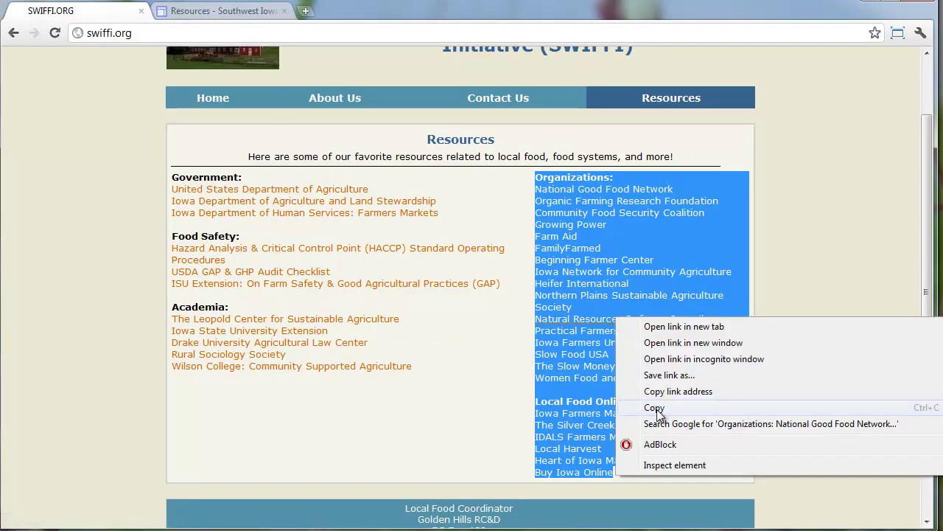
pyautogui.click(655, 408)
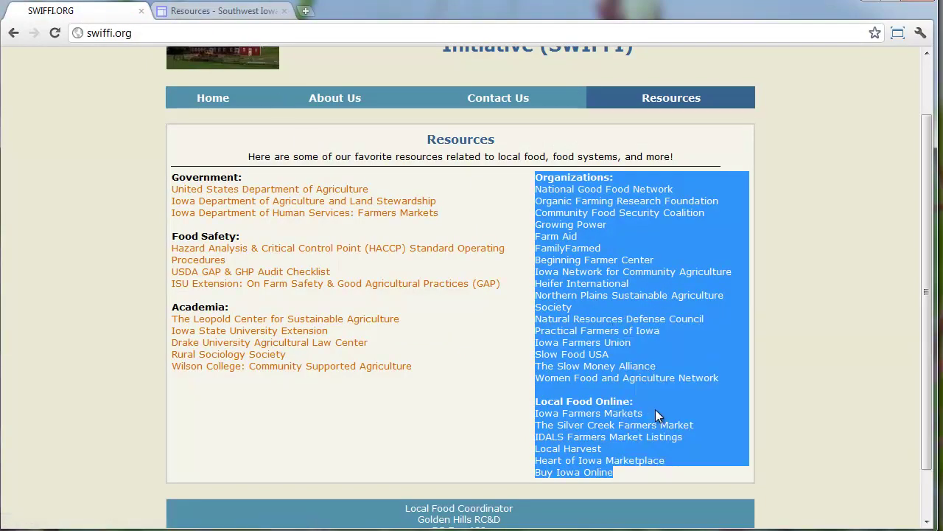
pyautogui.click(230, 11)
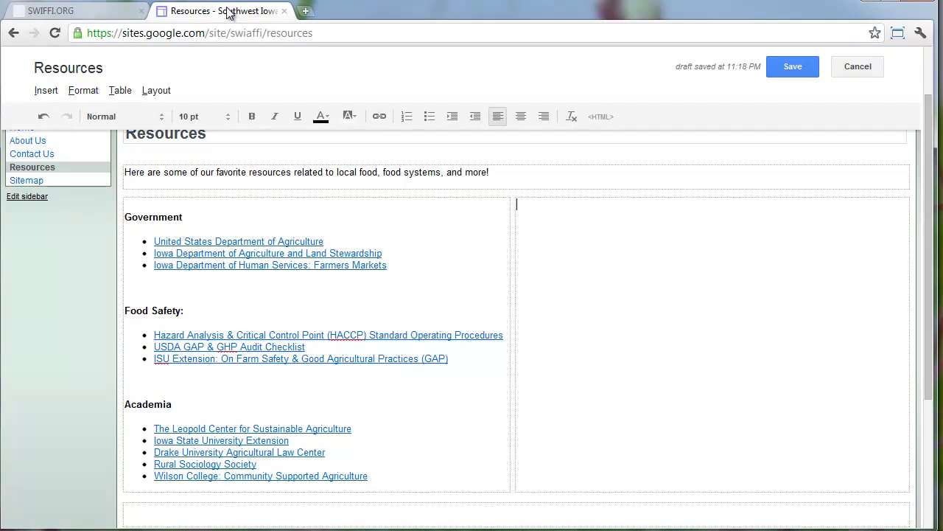
# Paste the copied link lists into the empty right column and clear their formatting
pyautogui.rightClick(612, 238)
pyautogui.click(649, 312)
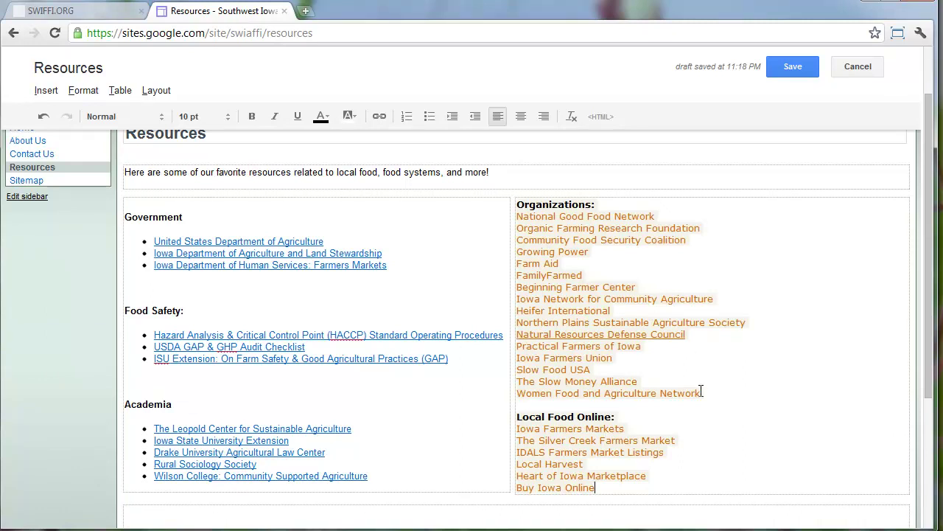
pyautogui.hotkey('ctrl', 'a')
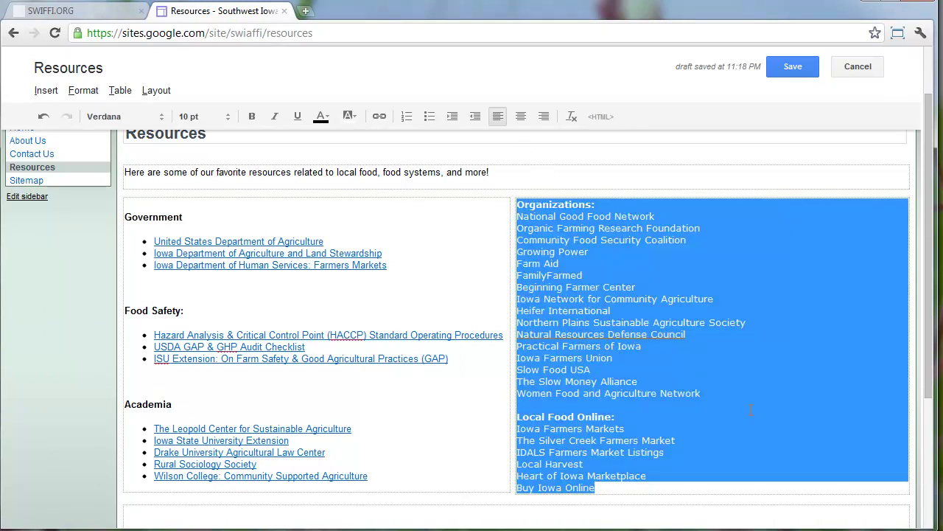
pyautogui.rightClick(760, 409)
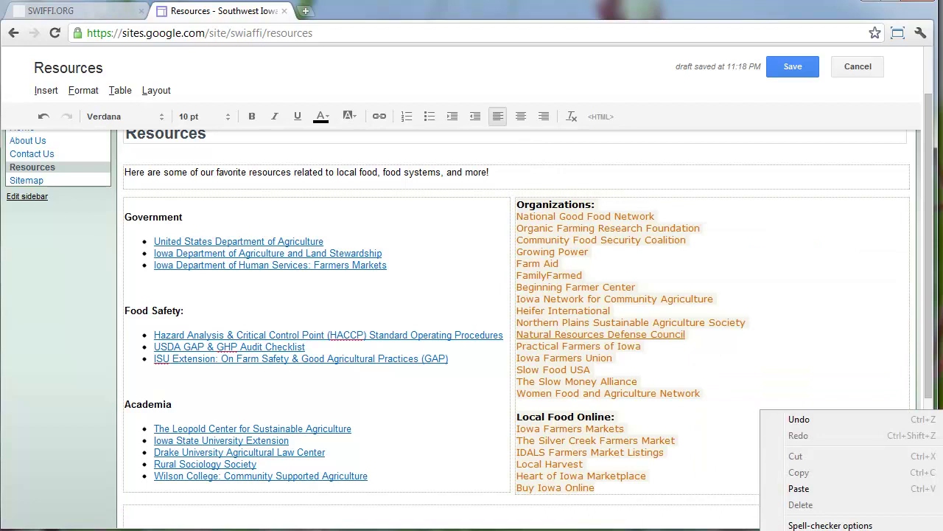
pyautogui.click(795, 520)
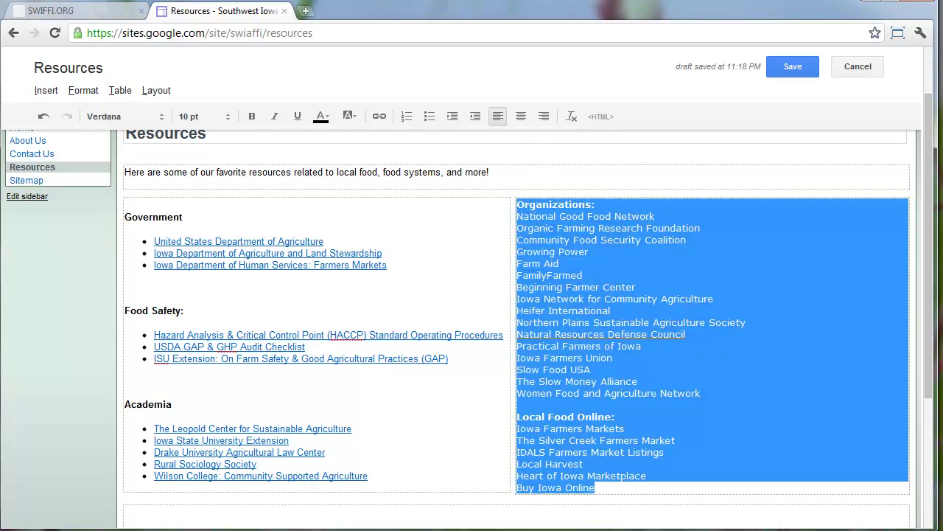
pyautogui.click(572, 120)
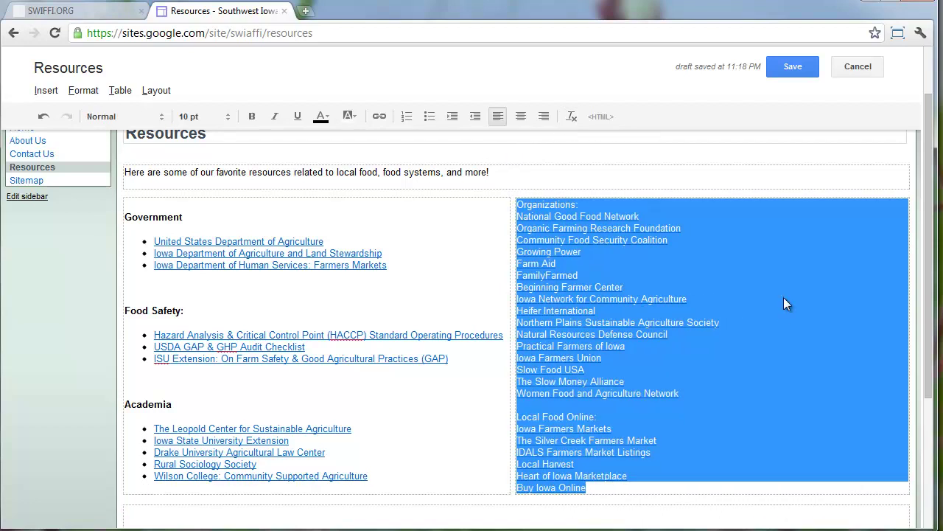
pyautogui.click(784, 299)
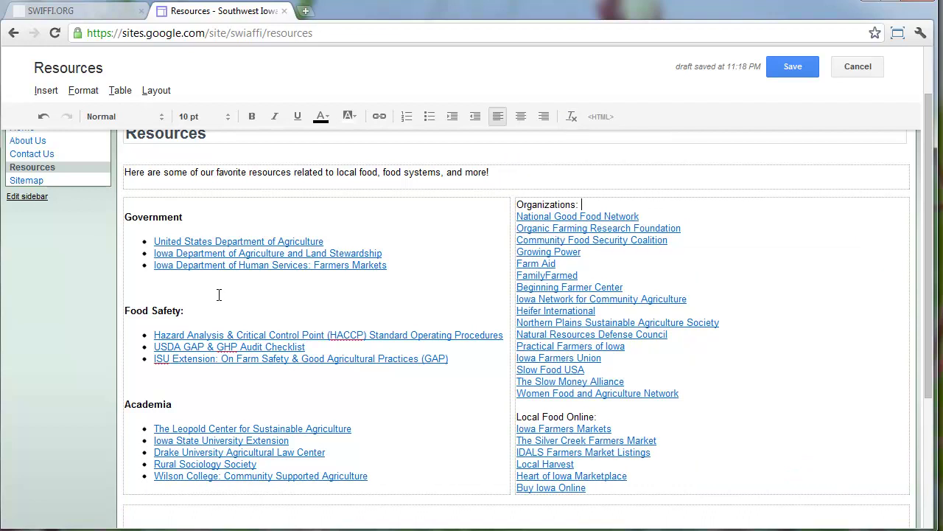
# Make Organizations and Local Food Online minor headings, removing their colons and the blank line
pyautogui.press('BackSpace')
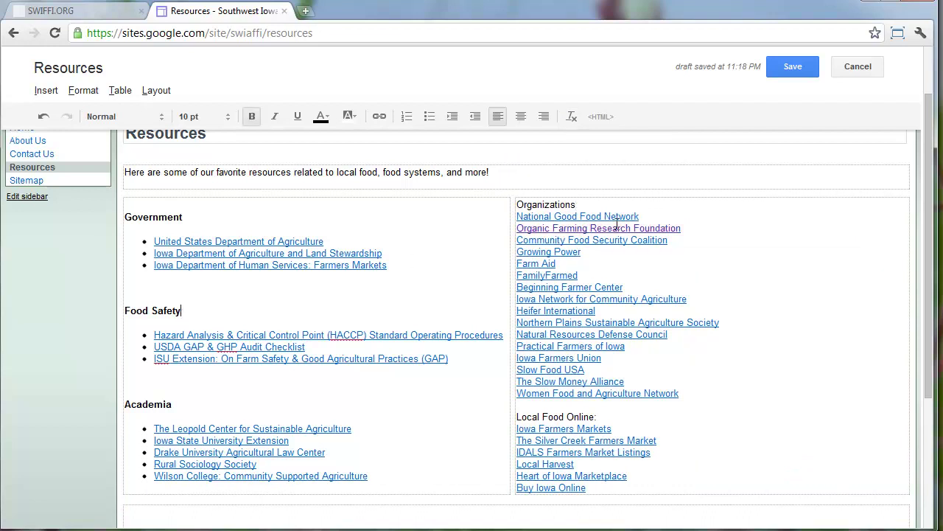
pyautogui.doubleClick(546, 204)
pyautogui.click(87, 90)
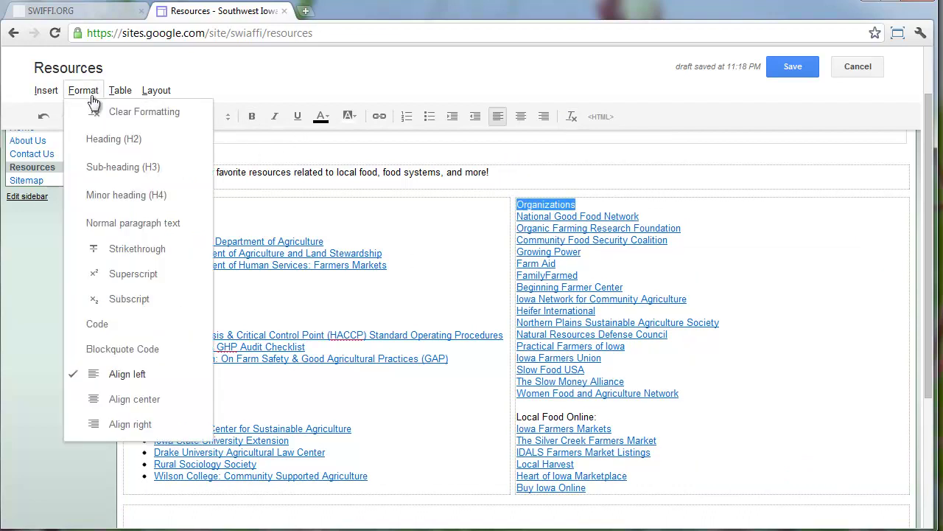
pyautogui.click(196, 193)
pyautogui.moveTo(598, 441); pyautogui.dragTo(519, 429)
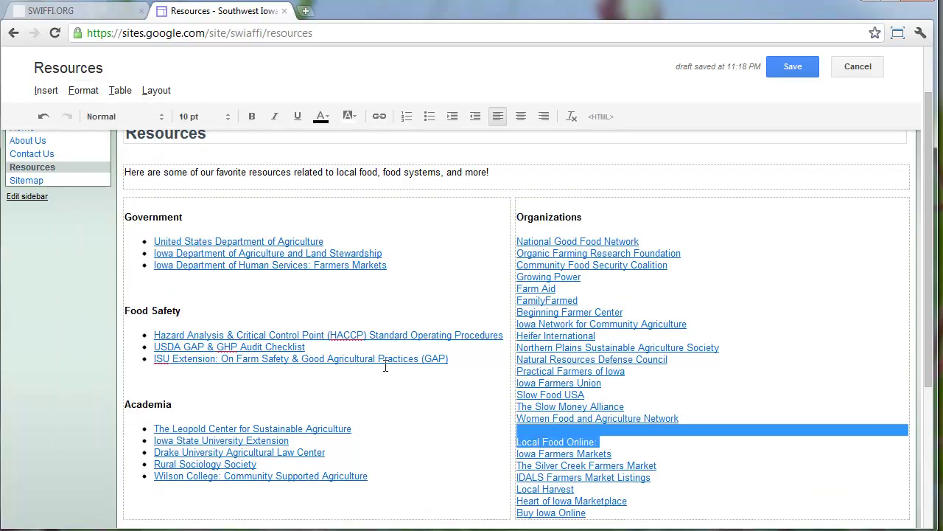
pyautogui.click(79, 91)
pyautogui.click(169, 194)
pyautogui.click(660, 439)
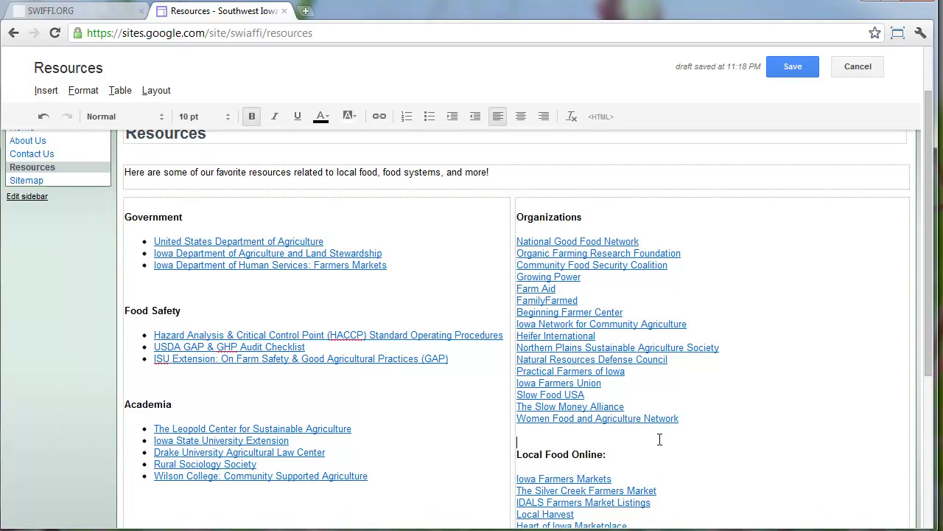
pyautogui.press('Delete')
pyautogui.press('Down')
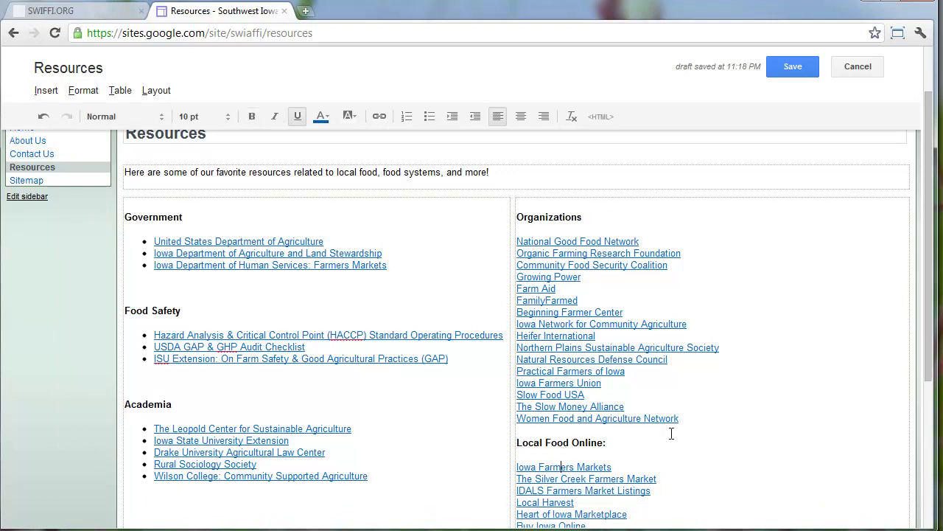
pyautogui.press('BackSpace')
# Turn the Organizations and Local Food Online link lines into bulleted lists
pyautogui.click(598, 220)
pyautogui.moveTo(722, 412); pyautogui.dragTo(496, 240)
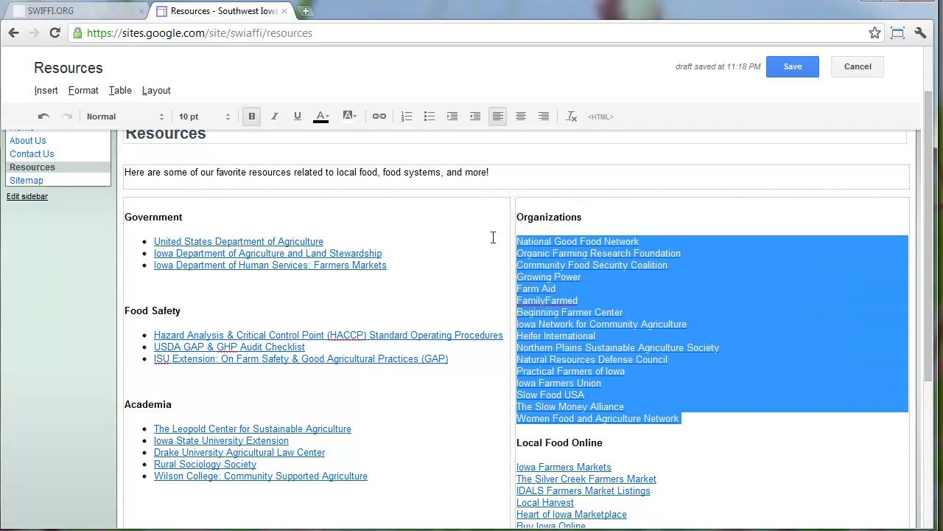
pyautogui.click(429, 117)
pyautogui.scroll(-3, 545, 278)
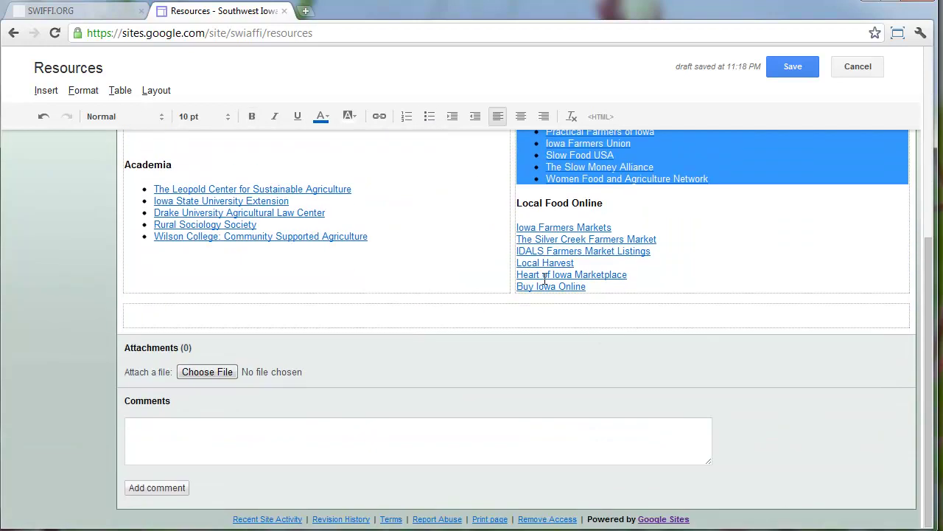
pyautogui.moveTo(614, 290); pyautogui.dragTo(516, 225)
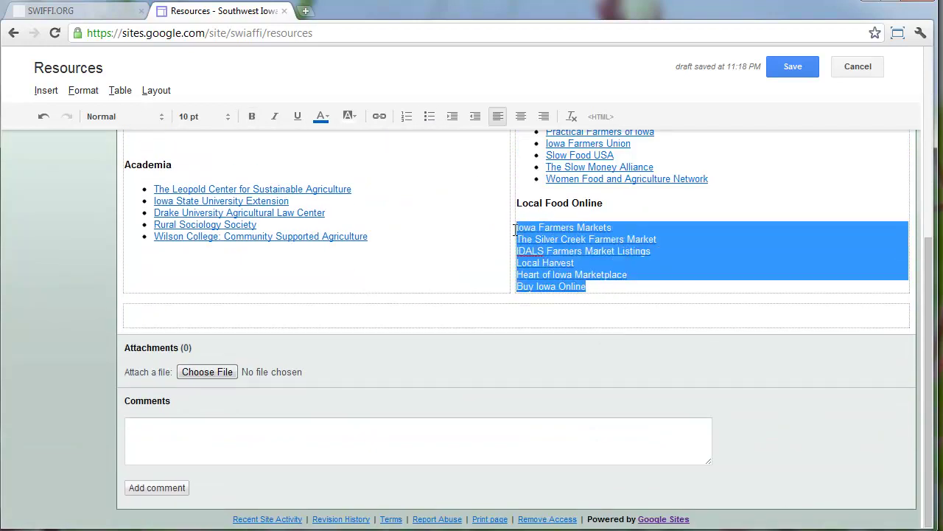
pyautogui.click(429, 116)
pyautogui.click(720, 204)
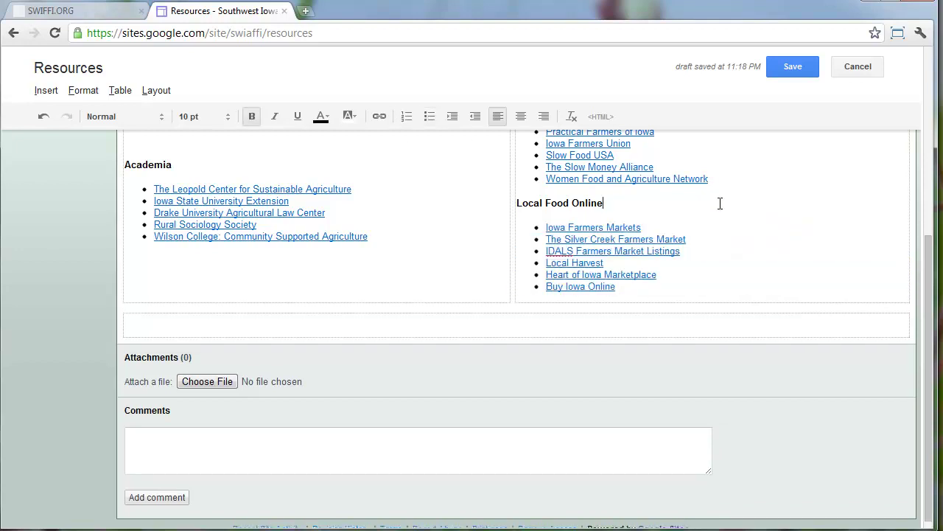
pyautogui.scroll(1, 718, 242)
pyautogui.scroll(2, 718, 241)
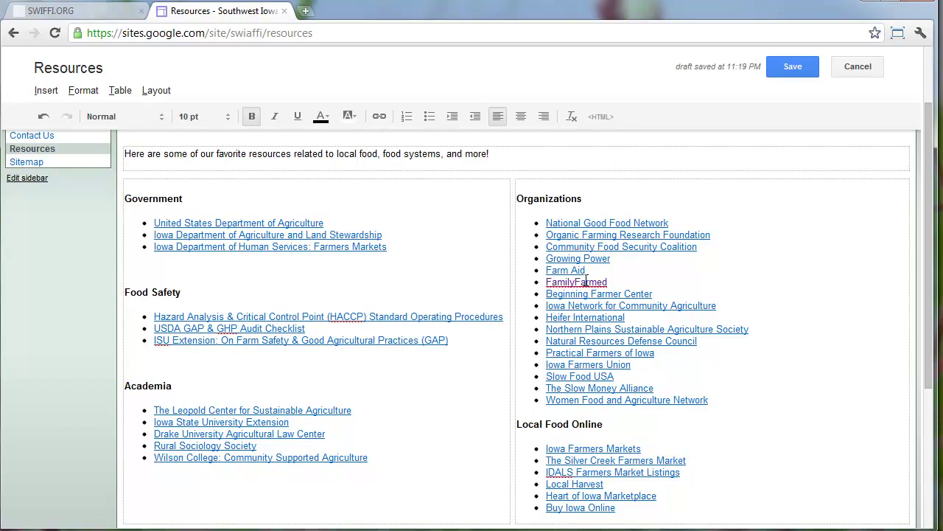
# Save the Resources page and open the About Us page in edit mode
pyautogui.click(787, 64)
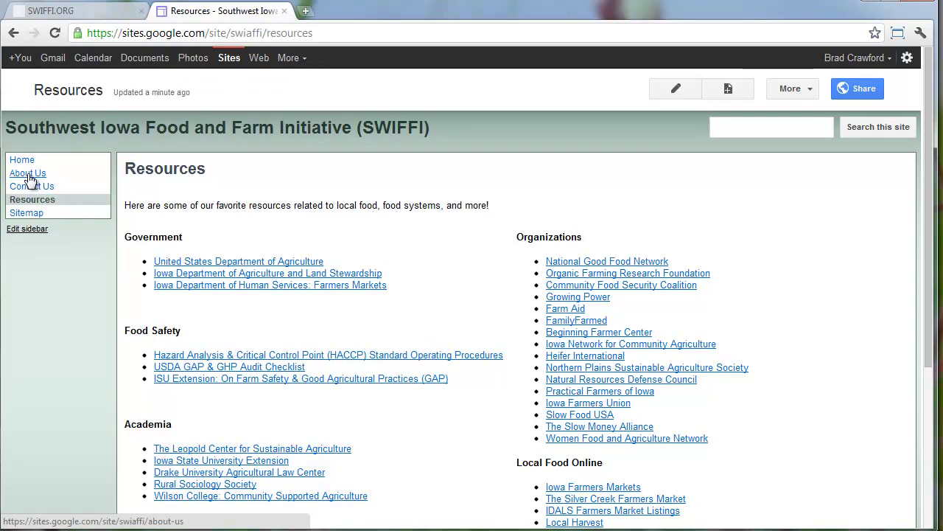
pyautogui.click(28, 174)
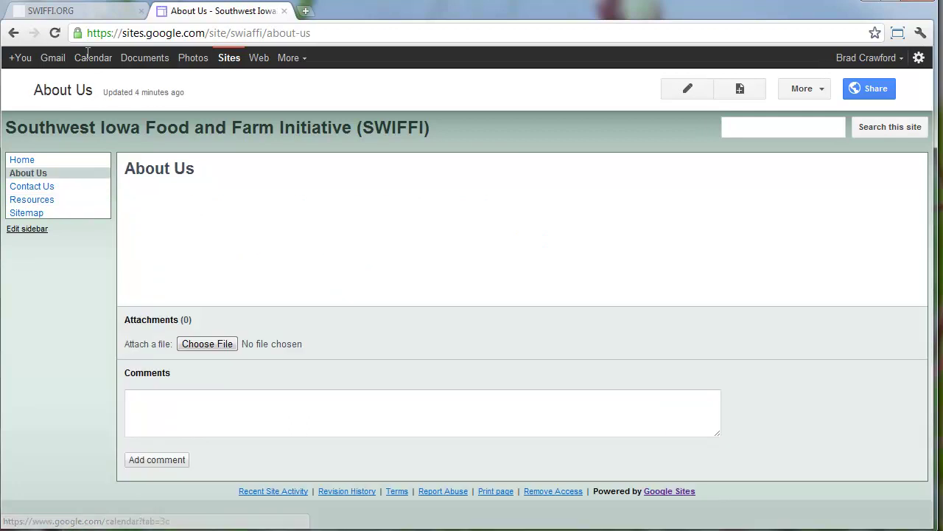
pyautogui.click(687, 89)
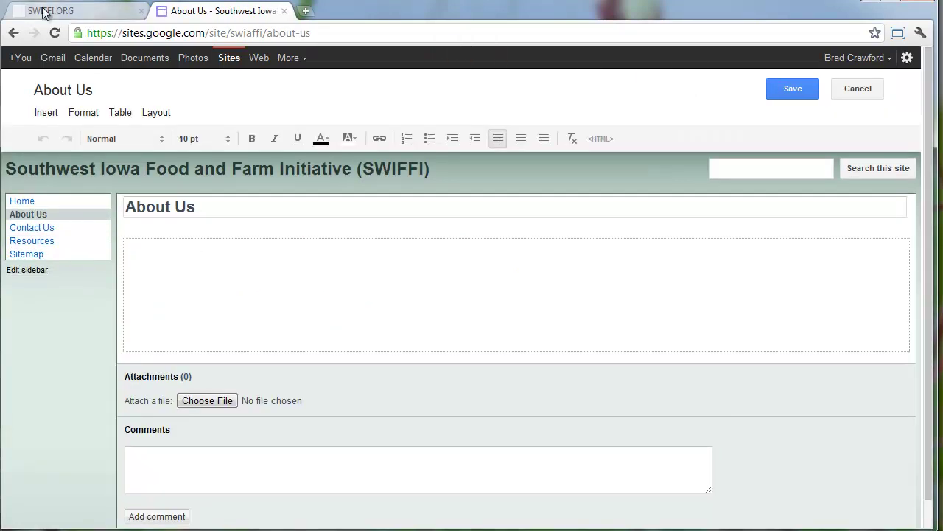
# On swiffi.org's About Us page, select the description through the last supporter name
pyautogui.click(44, 11)
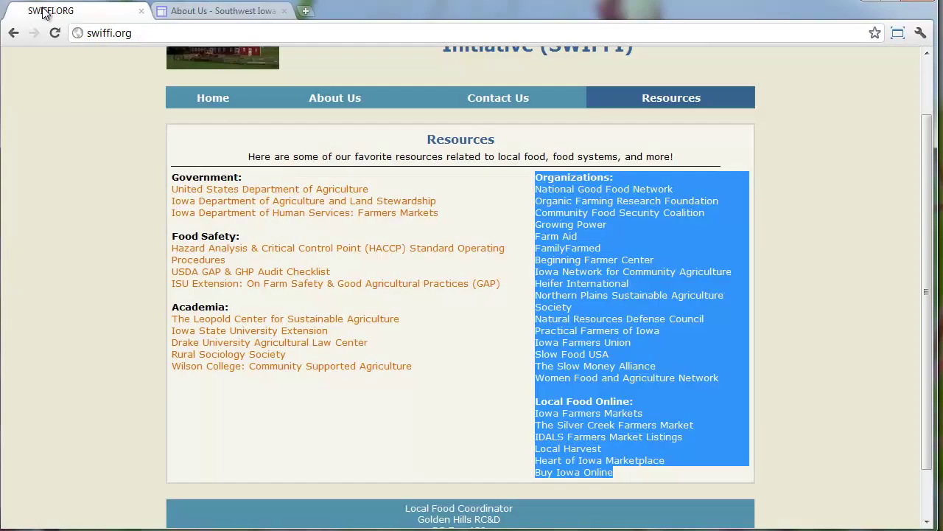
pyautogui.click(338, 104)
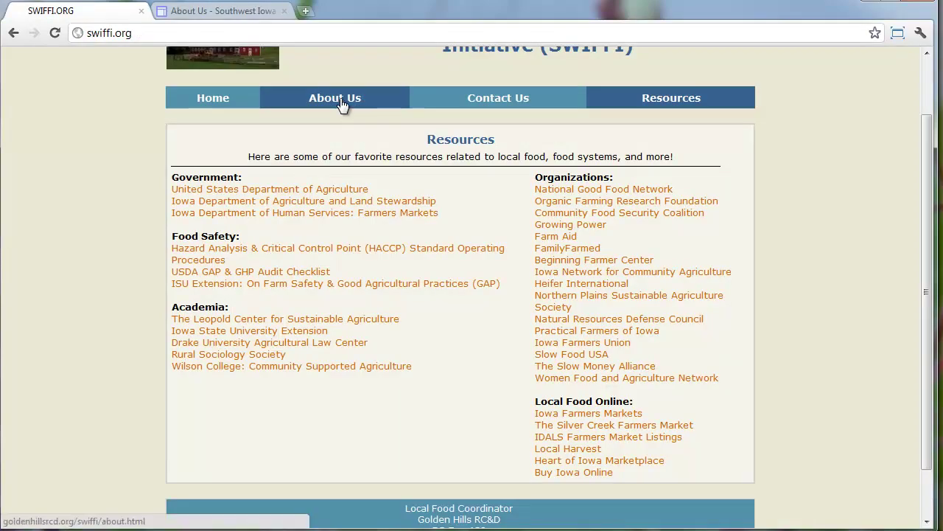
pyautogui.click(343, 105)
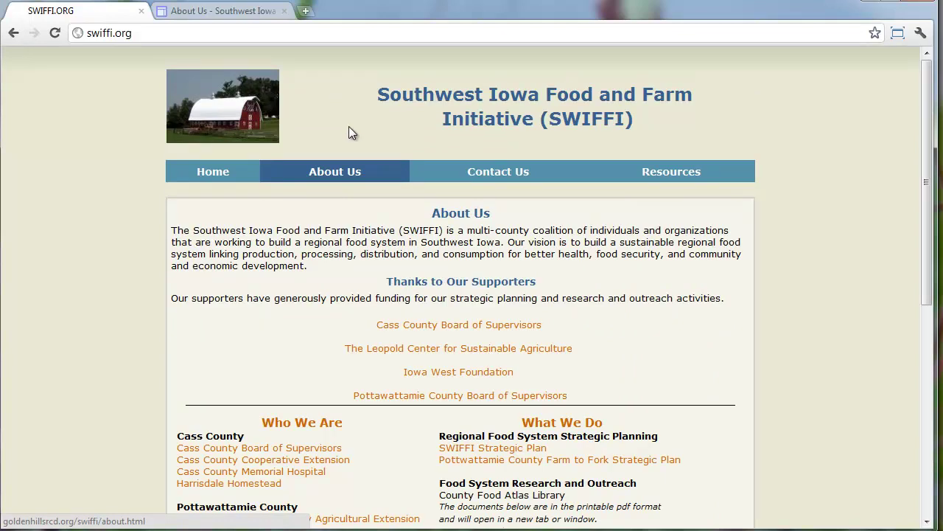
pyautogui.scroll(-6, 347, 175)
pyautogui.scroll(3, 343, 175)
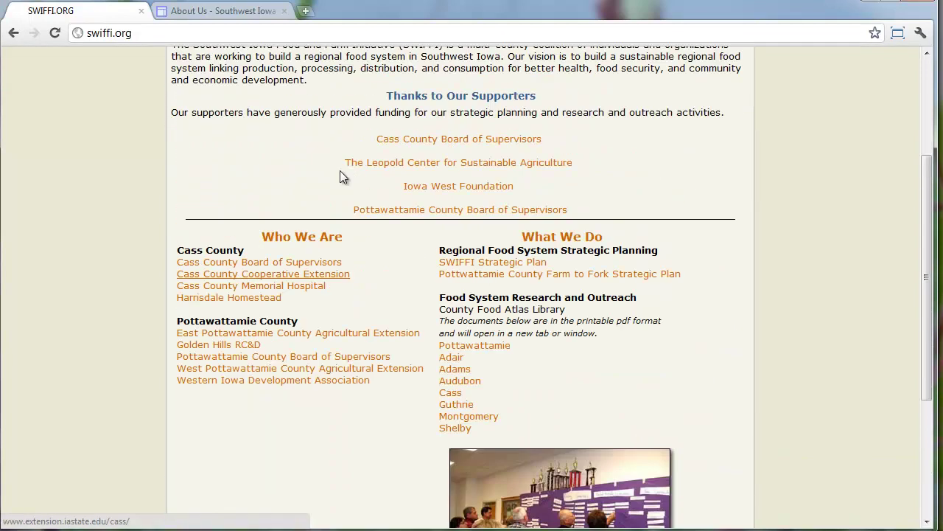
pyautogui.scroll(2, 340, 176)
pyautogui.scroll(-3, 371, 335)
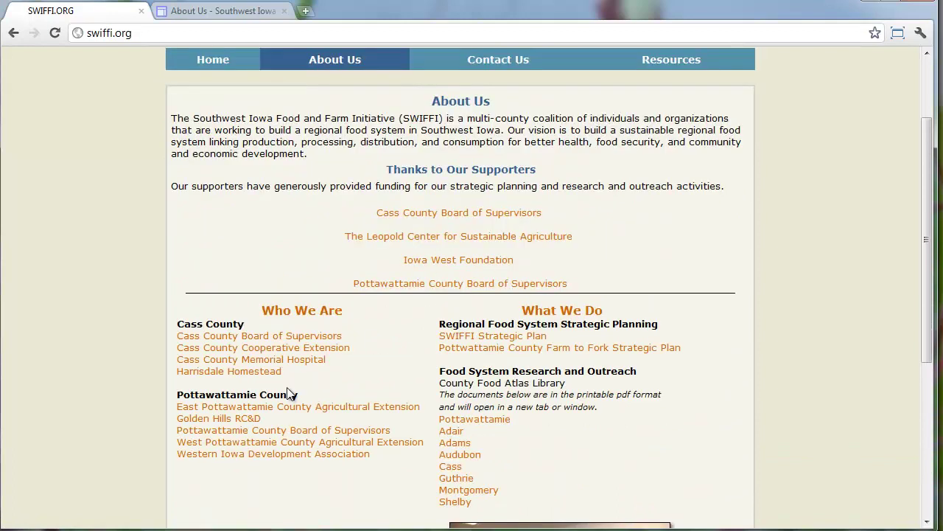
pyautogui.scroll(3, 461, 313)
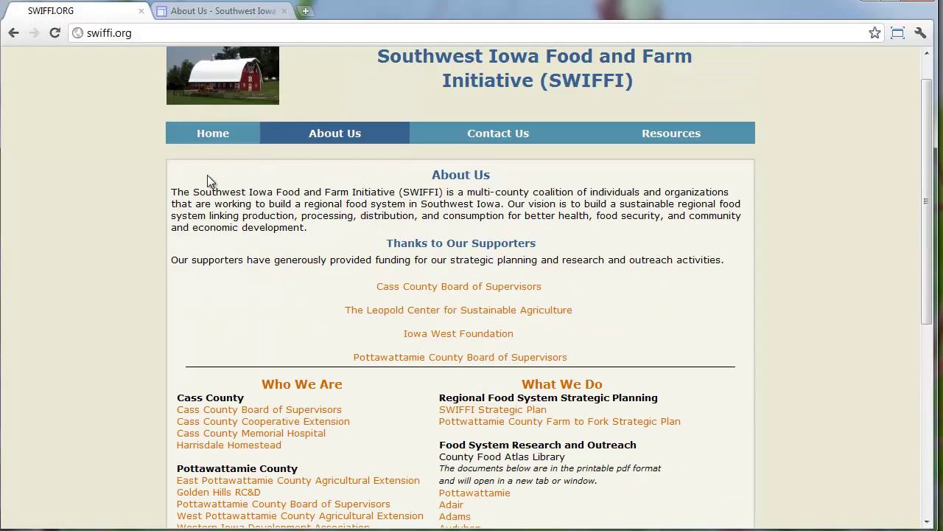
pyautogui.moveTo(172, 190); pyautogui.dragTo(605, 359)
pyautogui.hotkey('ctrl', 'c')
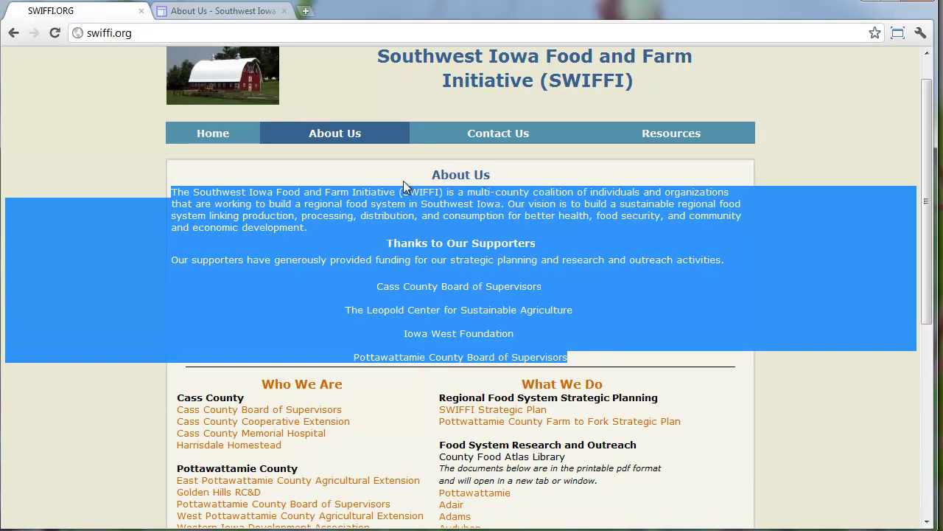
pyautogui.click(226, 10)
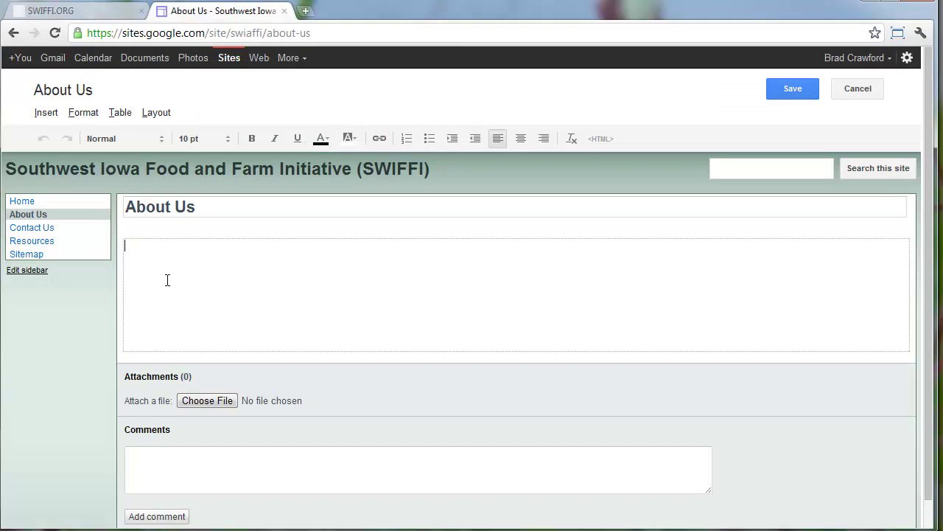
# Paste the description and supporter names, remove their formatting, and delete the extra blank lines
pyautogui.hotkey('ctrl', 'v')
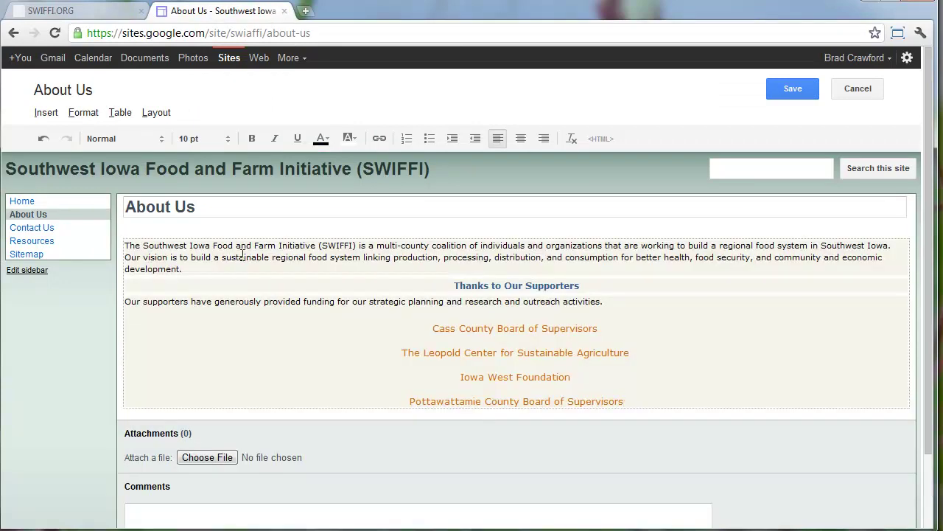
pyautogui.hotkey('ctrl', 'a')
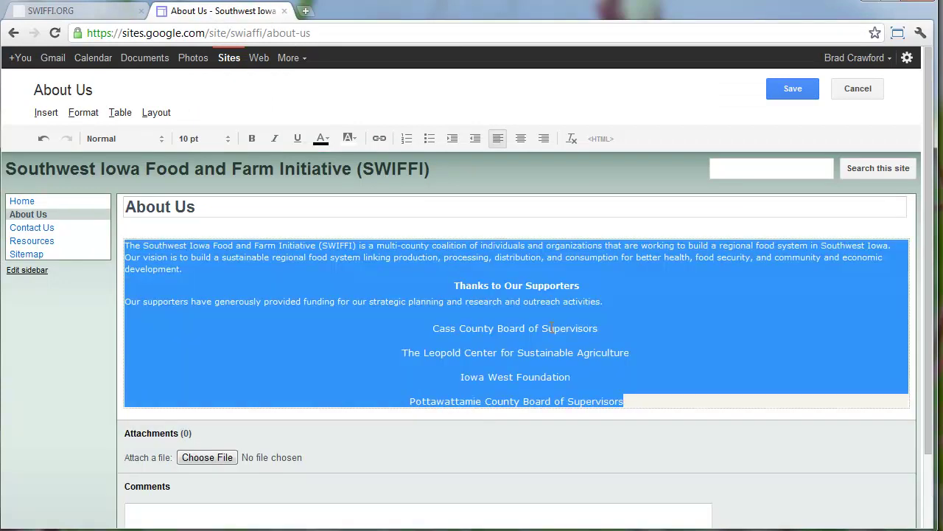
pyautogui.click(572, 138)
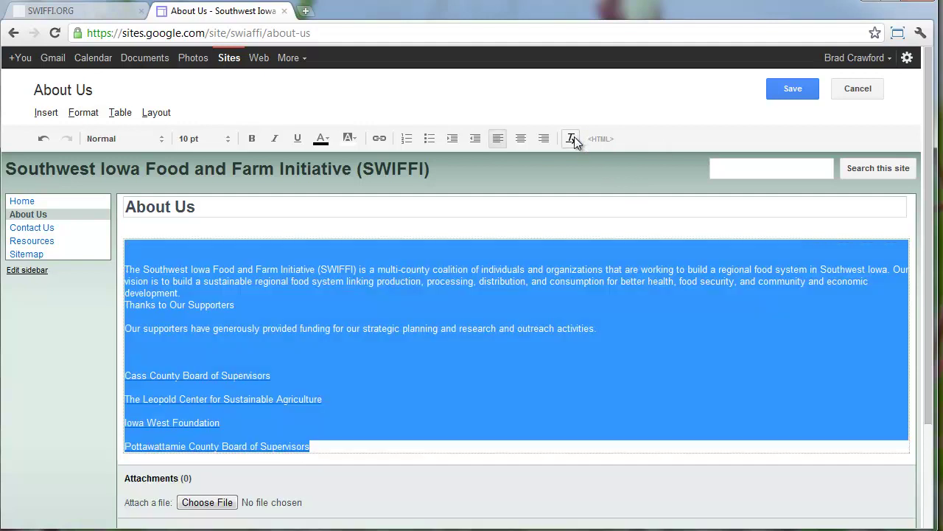
pyautogui.click(281, 271)
pyautogui.click(148, 244)
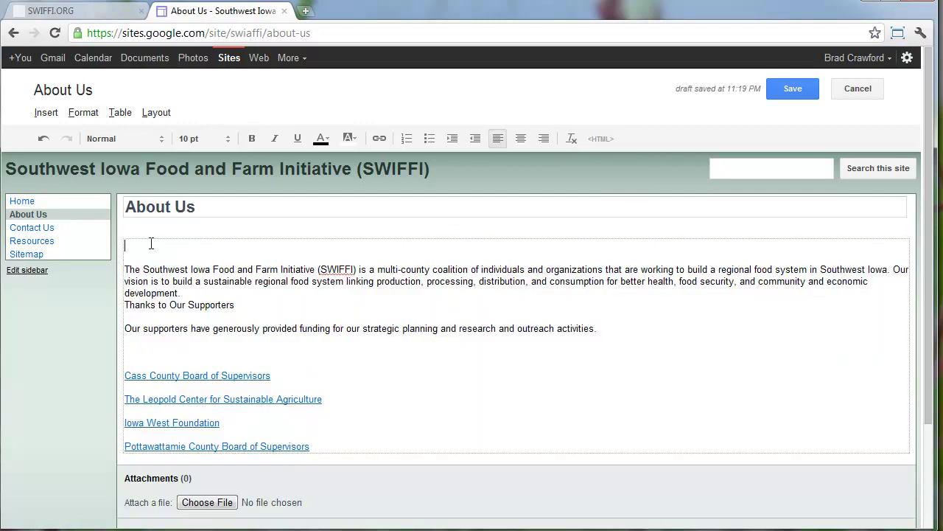
pyautogui.press('Delete')
pyautogui.press('Delete')
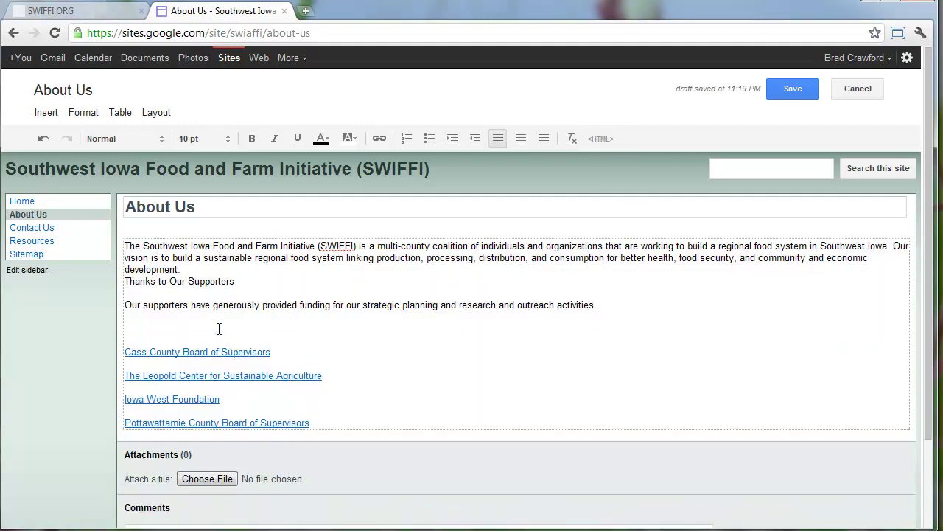
pyautogui.press('BackSpace')
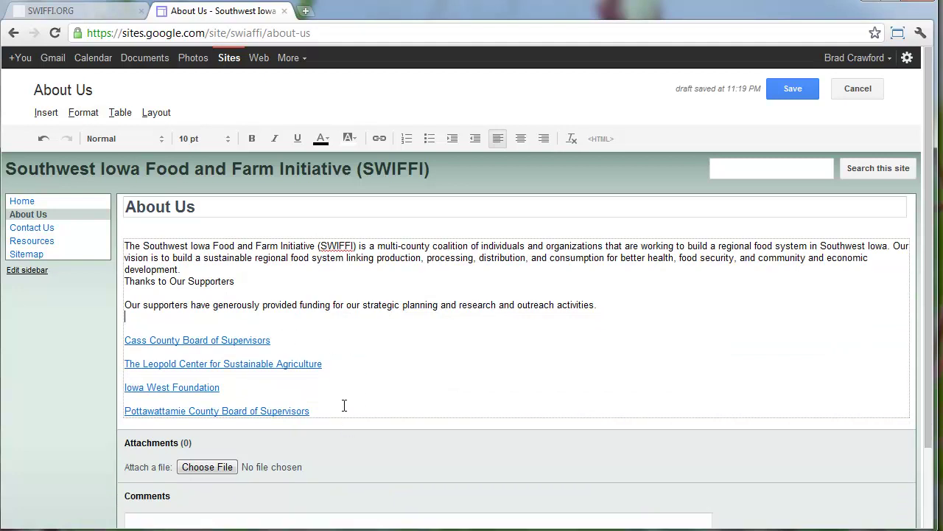
pyautogui.press('BackSpace')
pyautogui.scroll(-1, 457, 302)
# Apply the Two column layout and move the description and supporters into the full-width top box
pyautogui.scroll(1, 320, 263)
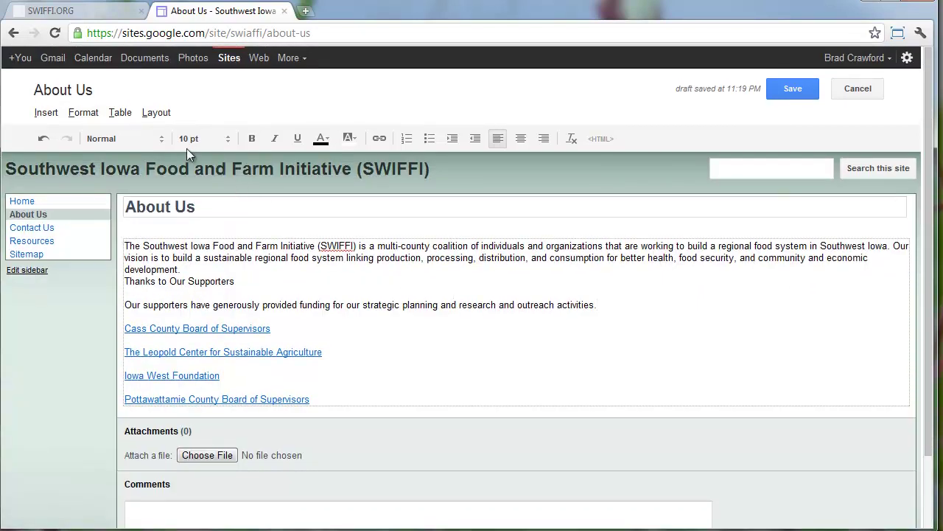
pyautogui.click(157, 112)
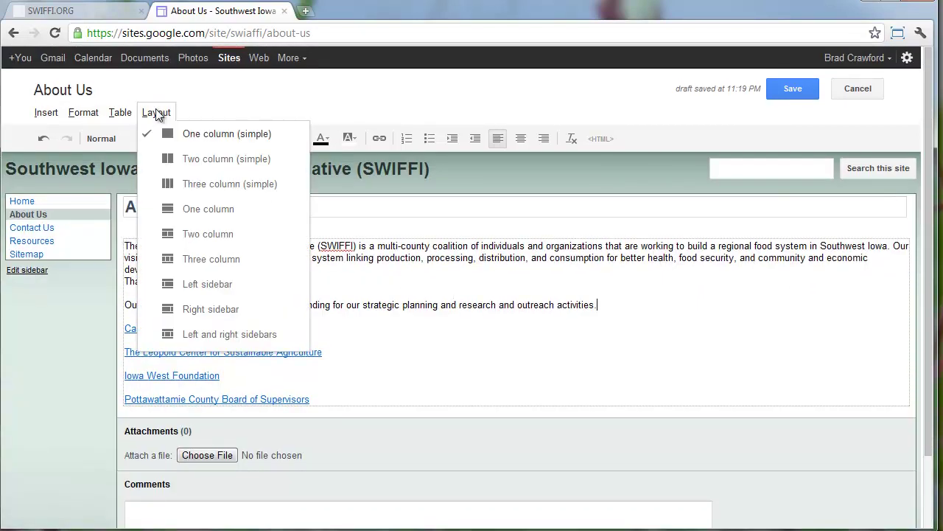
pyautogui.click(220, 234)
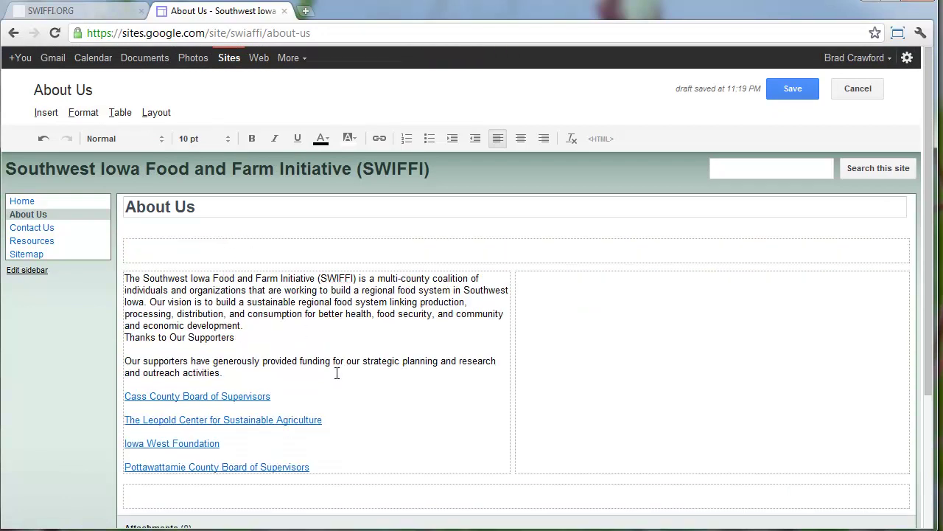
pyautogui.click(363, 466)
pyautogui.hotkey('ctrl', 'a')
pyautogui.press('super+c')
pyautogui.rightClick(278, 360)
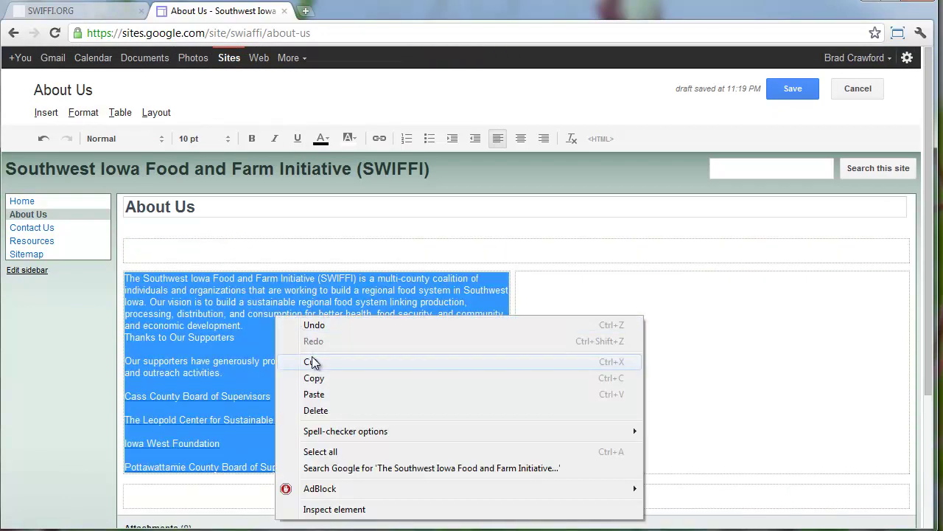
pyautogui.click(313, 362)
pyautogui.rightClick(217, 251)
pyautogui.click(254, 326)
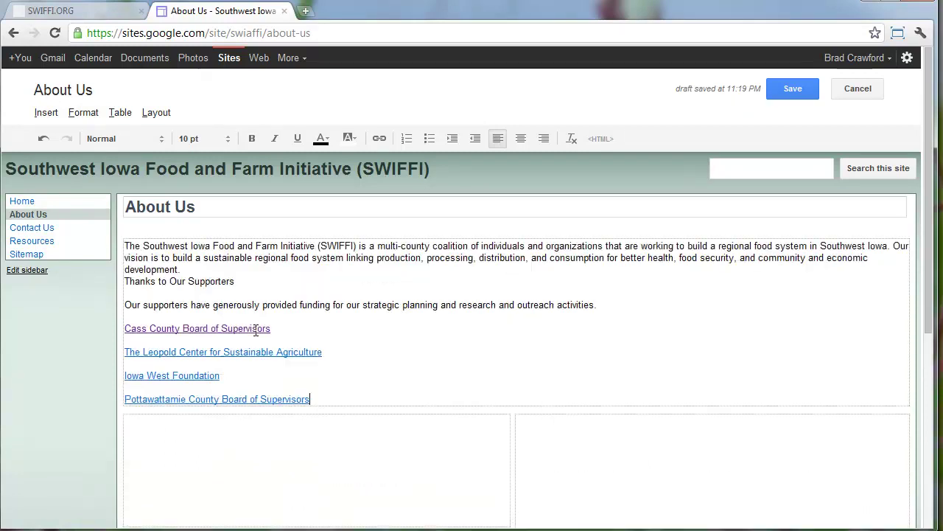
pyautogui.scroll(-5, 300, 440)
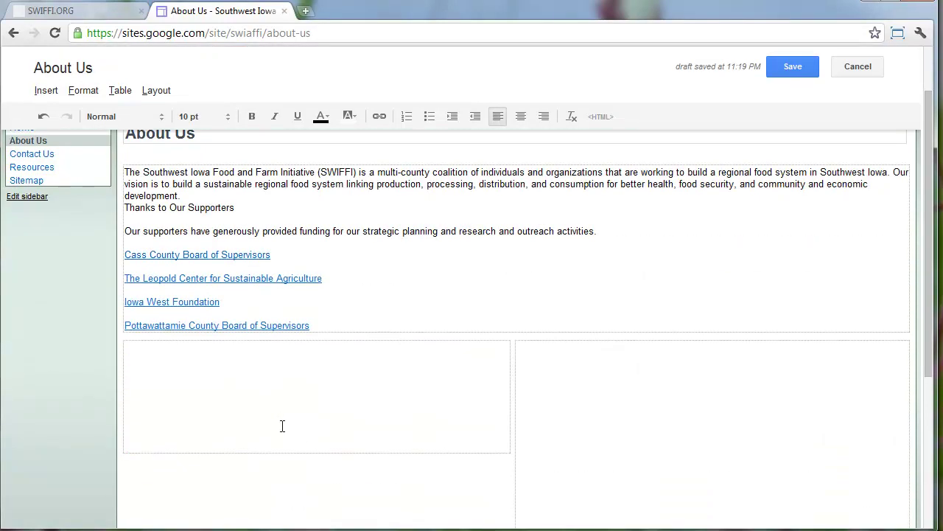
# Copy the Who We Are list from swiffi.org into the left cell as plain text
pyautogui.click(98, 11)
pyautogui.scroll(-4, 289, 273)
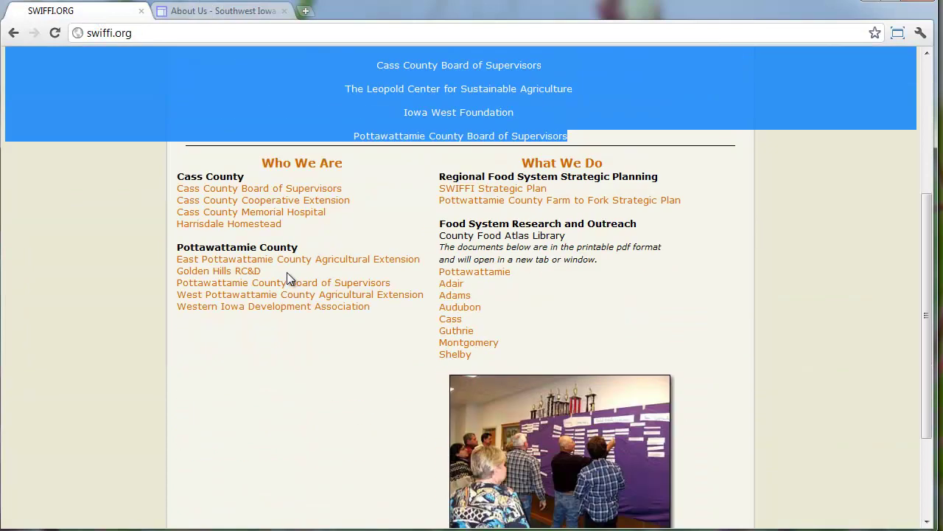
pyautogui.moveTo(376, 236); pyautogui.dragTo(190, 83)
pyautogui.hotkey('ctrl', 'c')
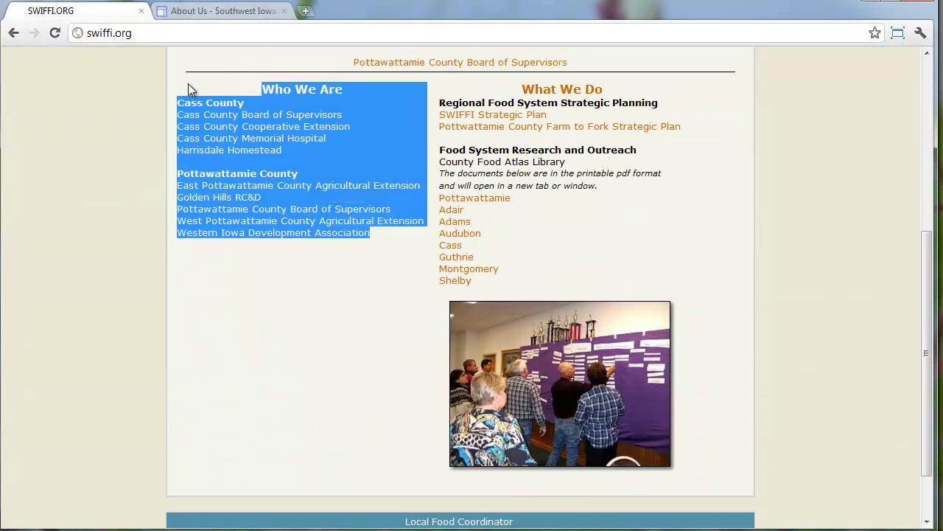
pyautogui.click(225, 12)
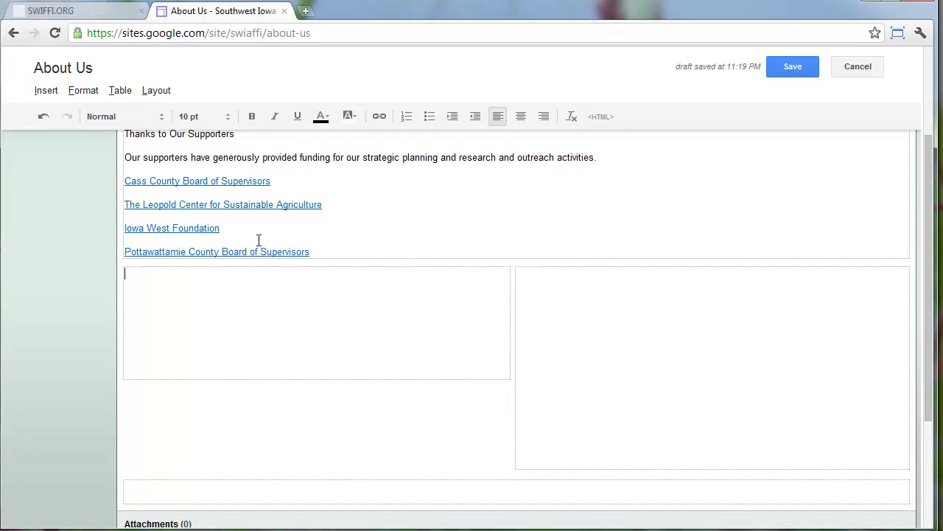
pyautogui.click(244, 304)
pyautogui.hotkey('ctrl', 'v')
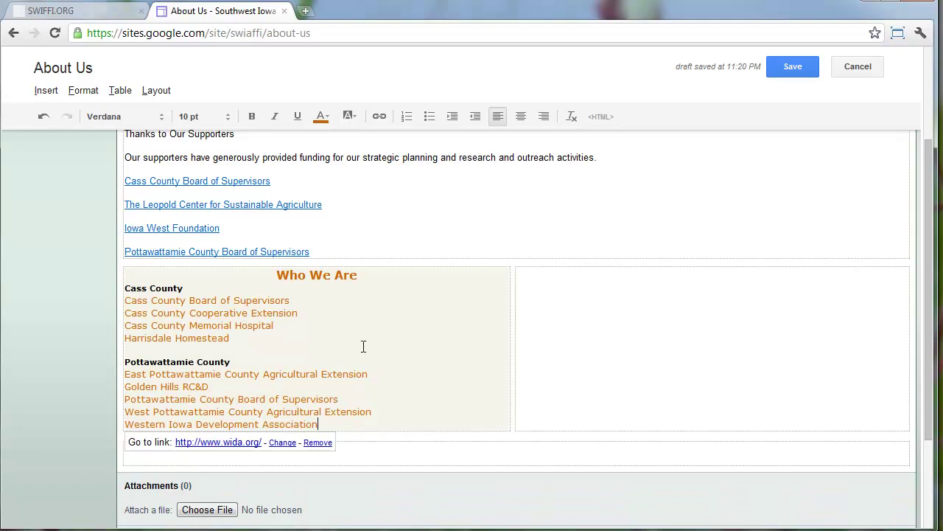
pyautogui.tripleClick(343, 331)
pyautogui.click(571, 117)
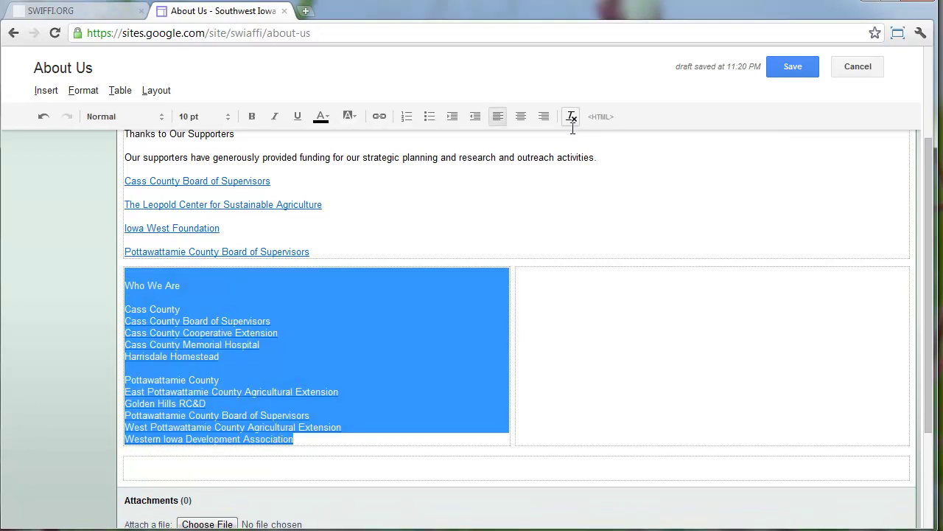
# Copy the What We Do column from swiffi.org into the right cell as plain text
pyautogui.click(579, 336)
pyautogui.click(99, 17)
pyautogui.moveTo(516, 290); pyautogui.dragTo(491, 94)
pyautogui.hotkey('ctrl', 'c')
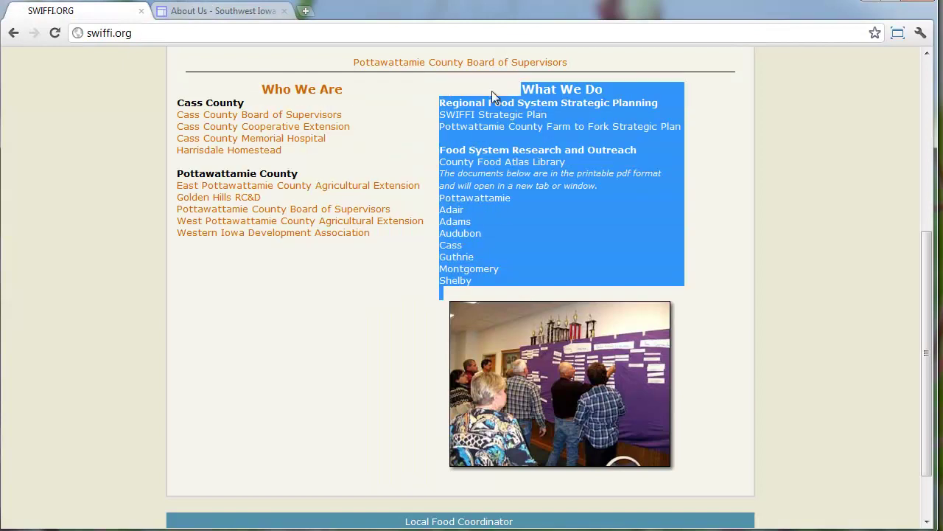
pyautogui.click(249, 11)
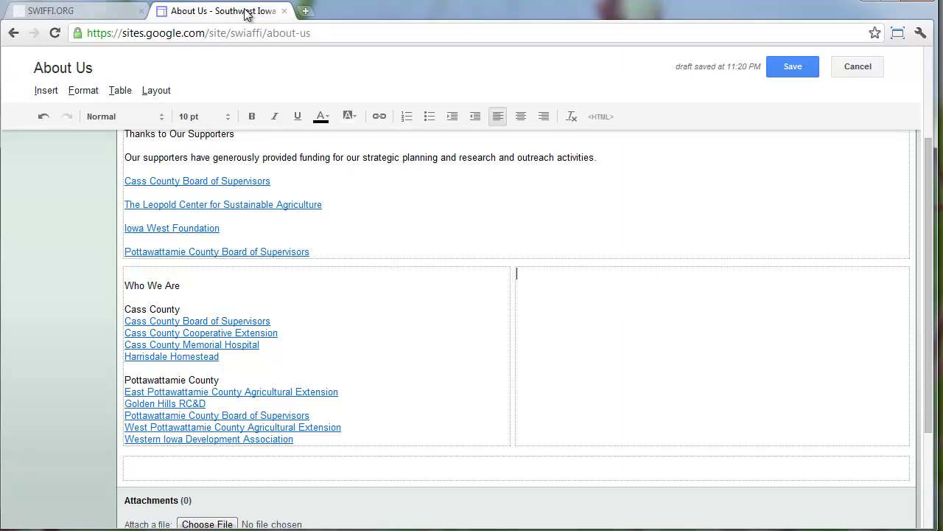
pyautogui.hotkey('ctrl', 'v')
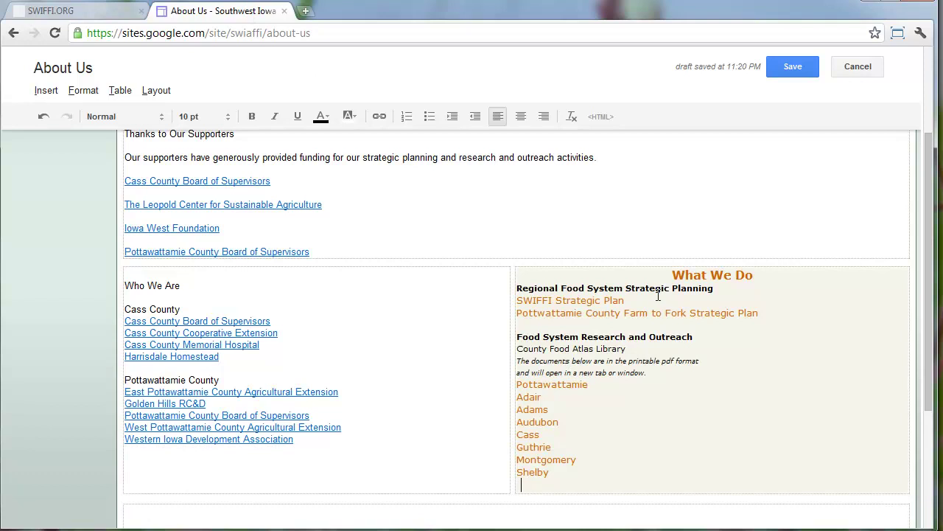
pyautogui.hotkey('ctrl', 'a')
pyautogui.click(569, 116)
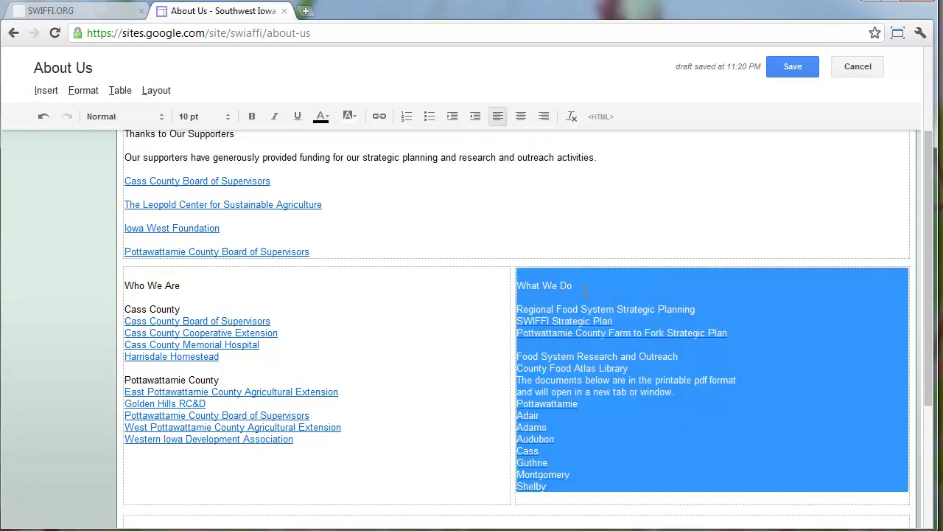
pyautogui.click(586, 290)
# Delete the blank lines above the What We Do and Who We Are titles
pyautogui.moveTo(583, 286); pyautogui.dragTo(449, 267)
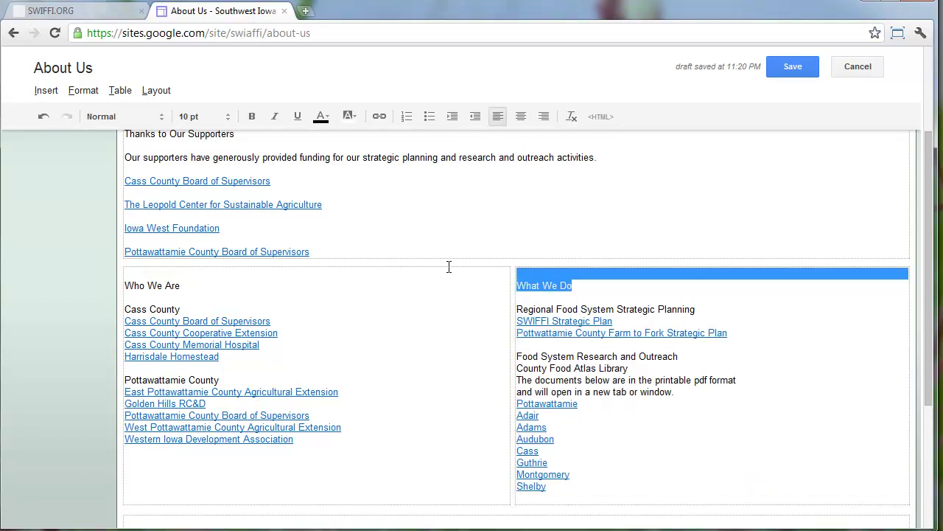
pyautogui.click(517, 272)
pyautogui.press('Delete')
pyautogui.click(185, 271)
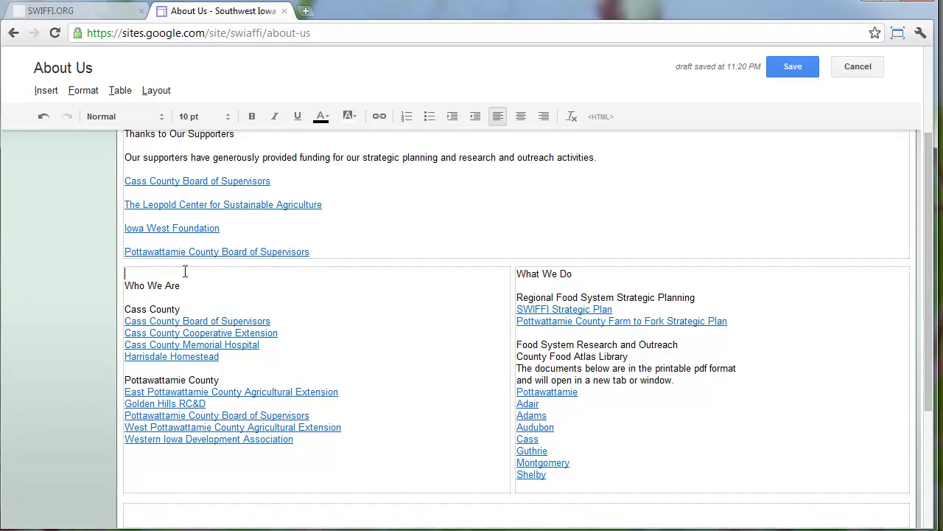
pyautogui.press('Delete')
# Make What We Do a main heading and remove the empty line below it
pyautogui.tripleClick(590, 279)
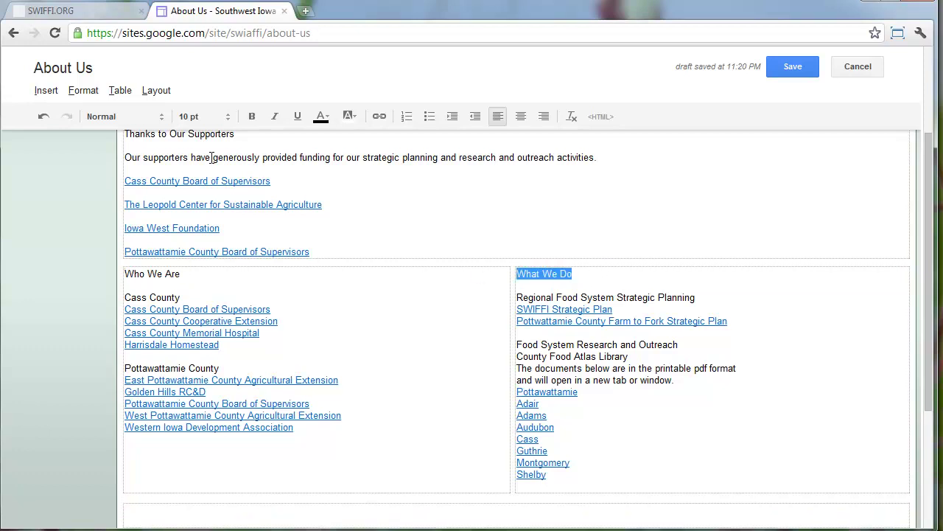
pyautogui.click(73, 93)
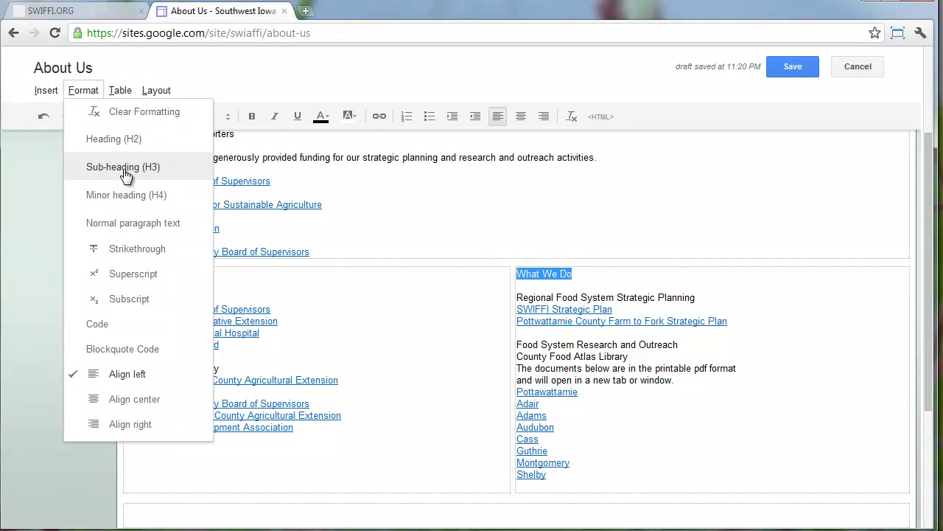
pyautogui.click(125, 170)
pyautogui.click(83, 90)
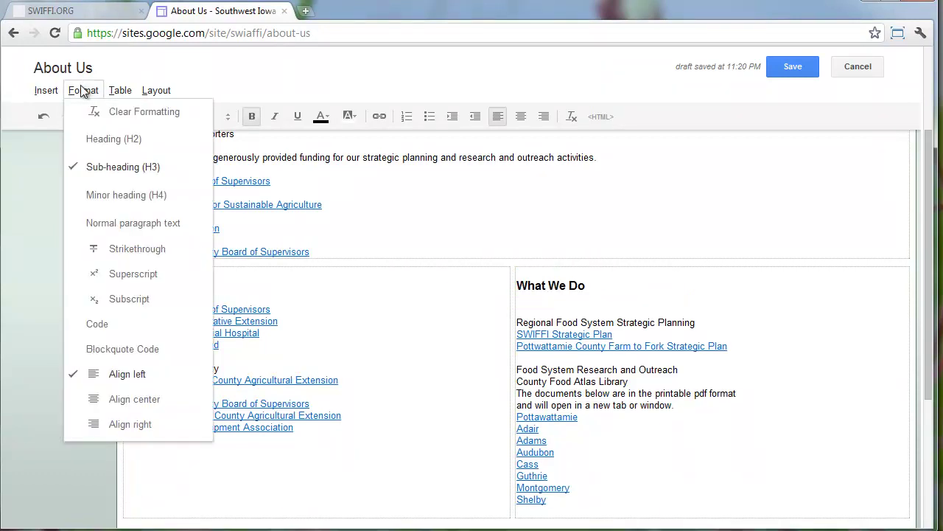
pyautogui.click(111, 141)
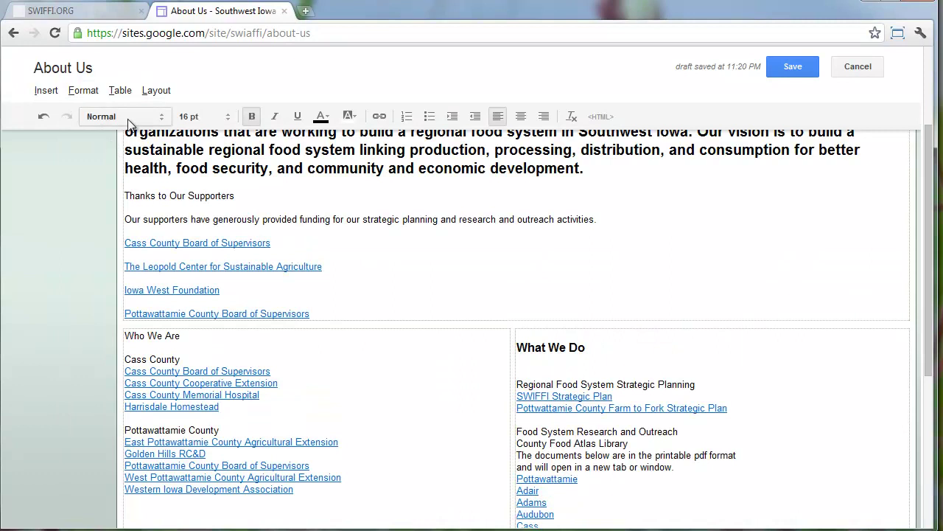
pyautogui.scroll(-1, 339, 195)
pyautogui.tripleClick(599, 285)
pyautogui.click(83, 90)
pyautogui.click(93, 136)
pyautogui.click(582, 303)
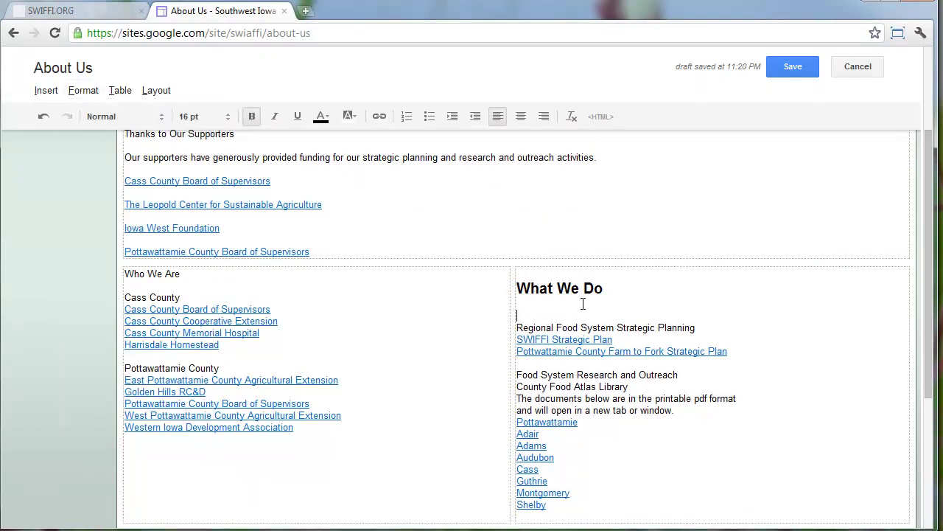
pyautogui.press('BackSpace')
# Make Who We Are a main heading and remove the empty line below it
pyautogui.tripleClick(188, 270)
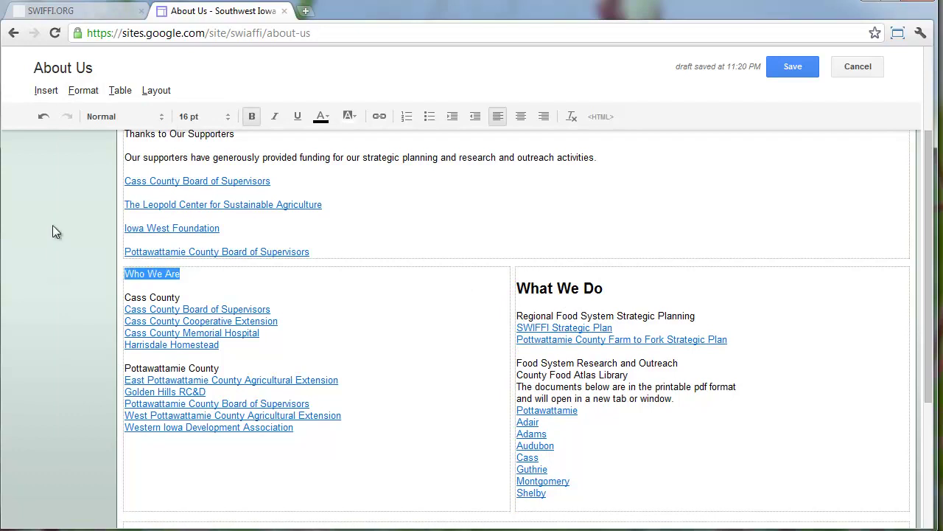
pyautogui.click(83, 90)
pyautogui.click(95, 136)
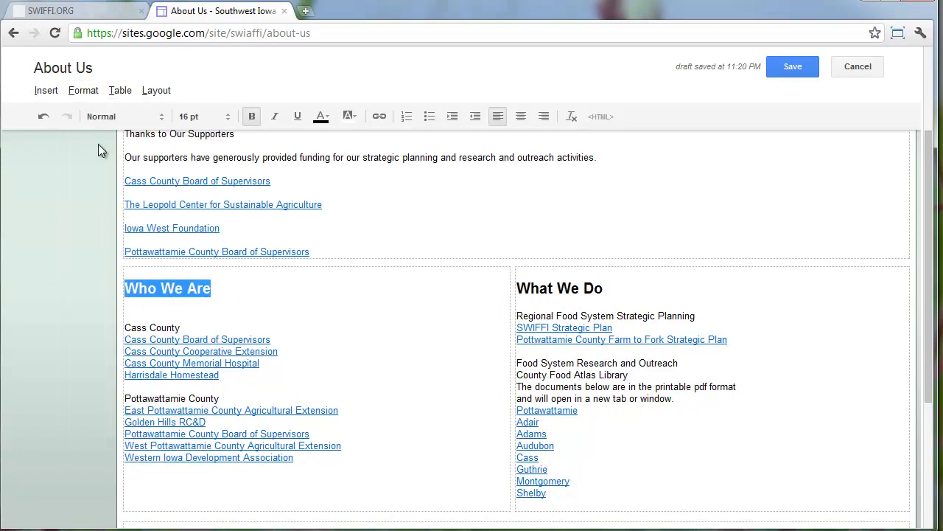
pyautogui.click(238, 312)
pyautogui.press('BackSpace')
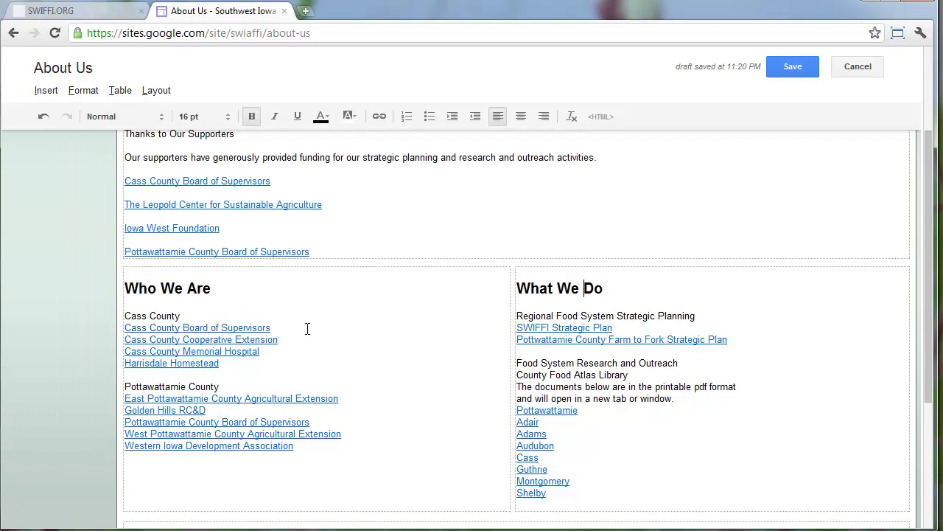
# Style Cass County and Regional Food System Strategic Planning as sub-headings
pyautogui.moveTo(184, 313); pyautogui.dragTo(96, 312)
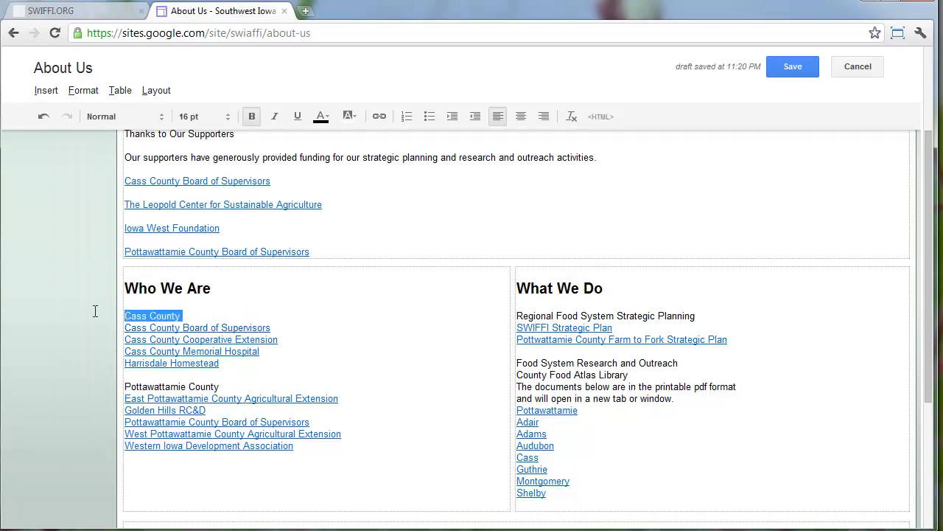
pyautogui.click(83, 90)
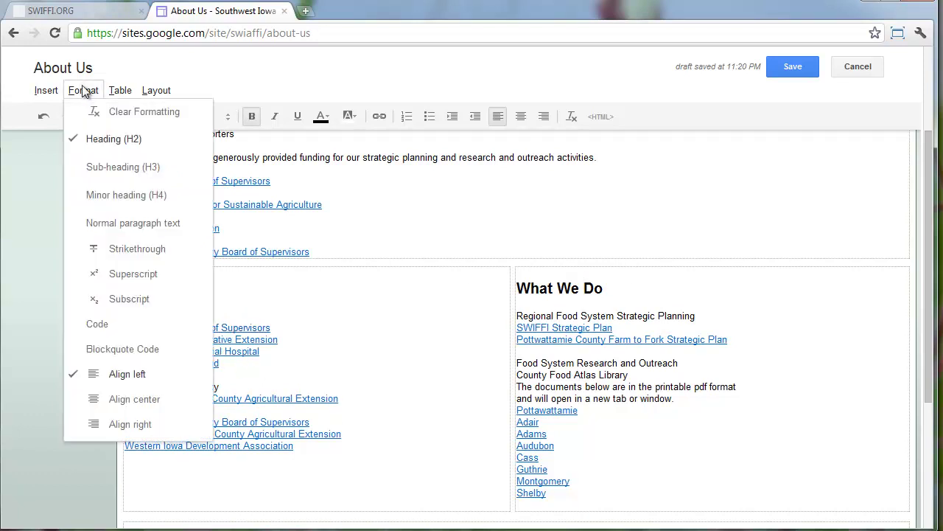
pyautogui.click(108, 167)
pyautogui.moveTo(713, 319); pyautogui.dragTo(482, 316)
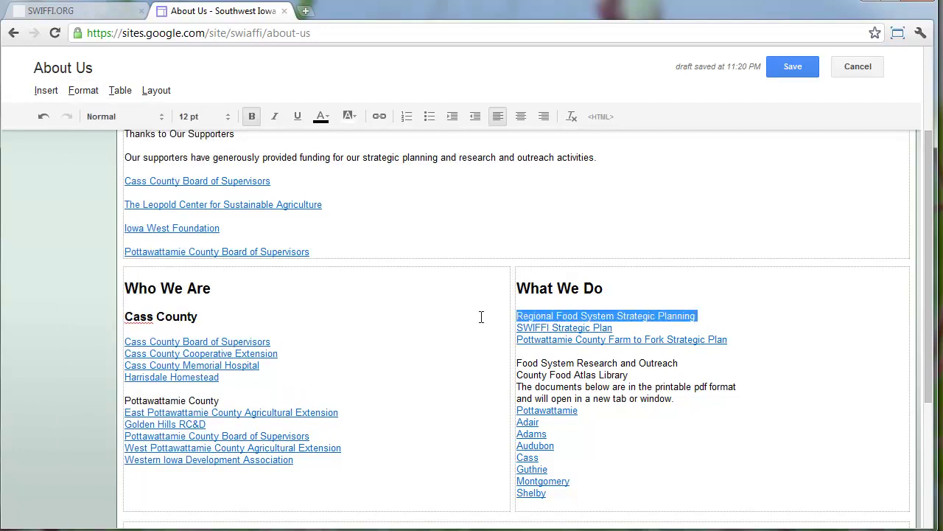
pyautogui.click(83, 90)
pyautogui.click(96, 166)
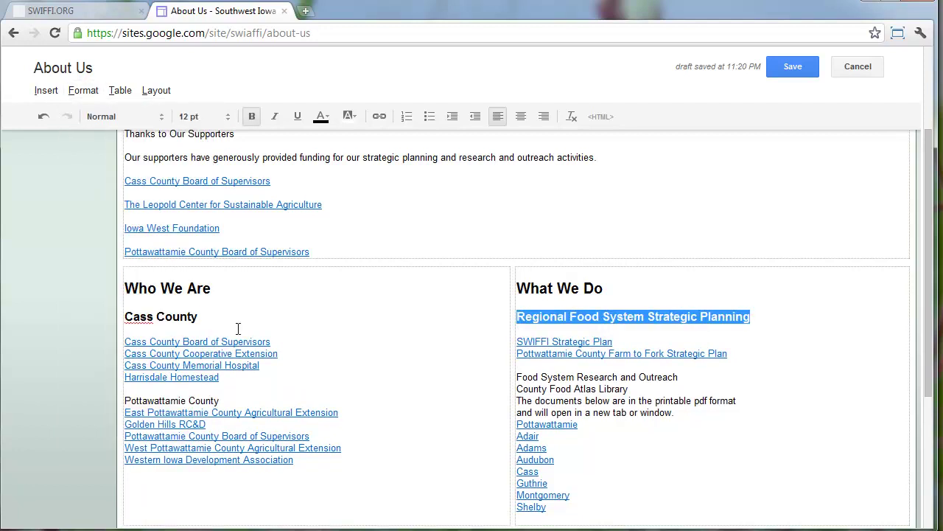
pyautogui.moveTo(244, 398); pyautogui.dragTo(109, 396)
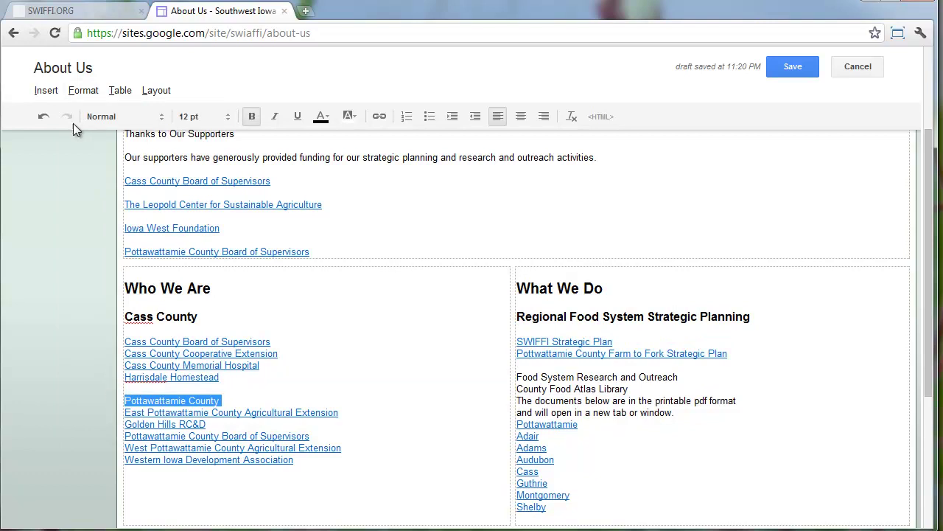
pyautogui.click(81, 91)
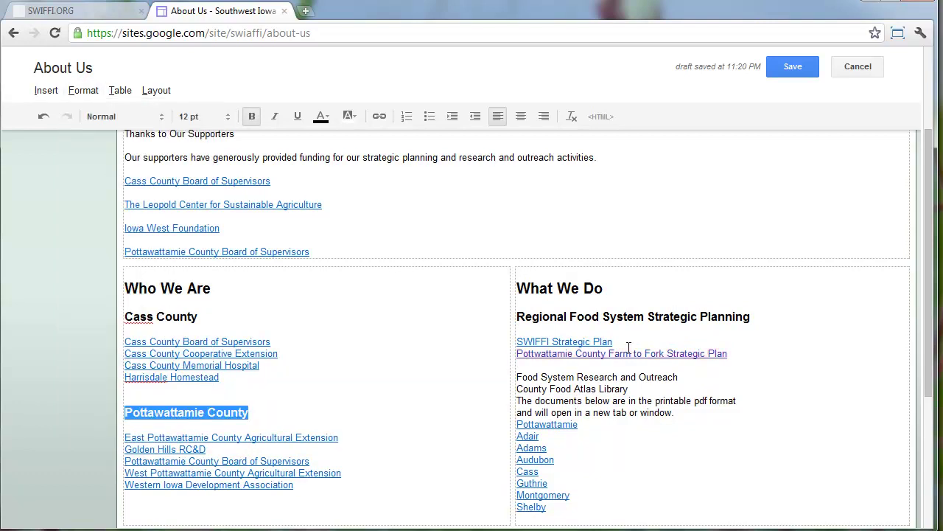
# Make Food System Research and Outreach a main heading, then check the county atlas links
pyautogui.moveTo(685, 377); pyautogui.dragTo(483, 377)
pyautogui.click(82, 90)
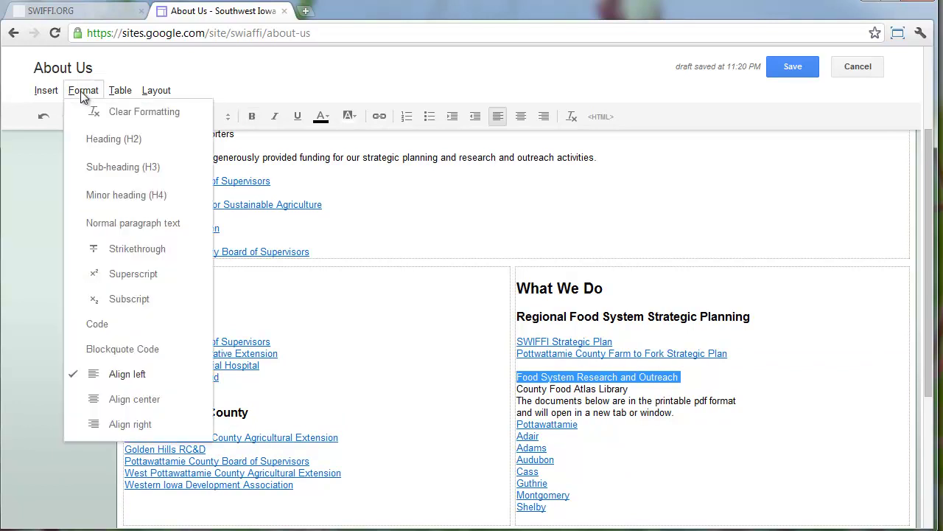
pyautogui.click(86, 137)
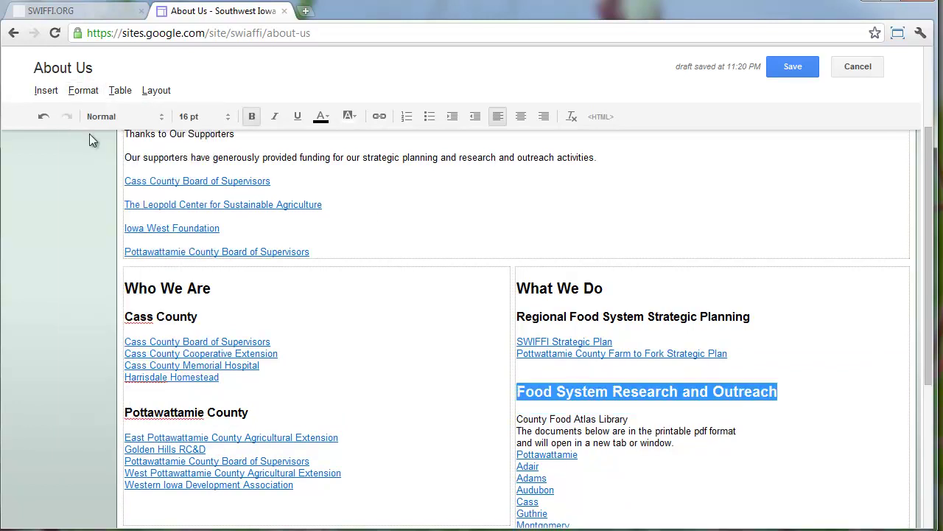
pyautogui.click(547, 435)
pyautogui.click(535, 457)
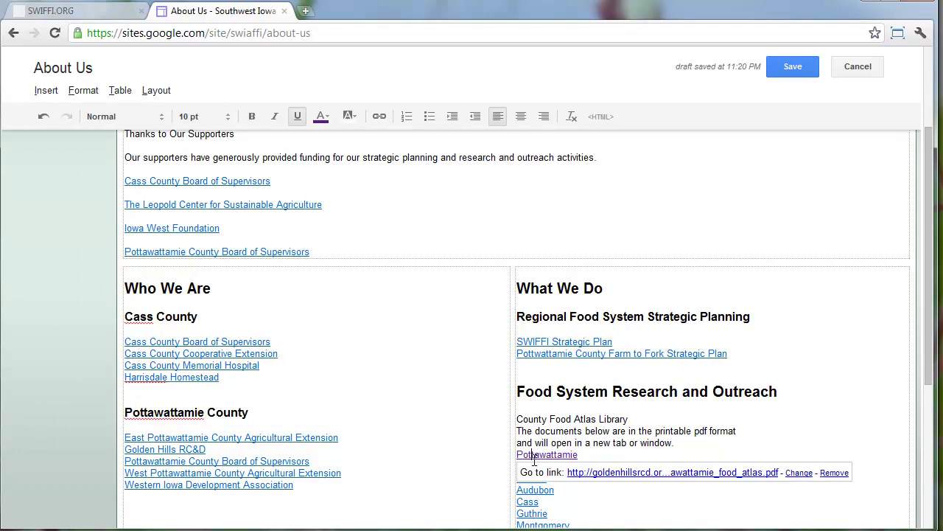
pyautogui.press('Down')
pyautogui.press('Down')
pyautogui.press('Down')
# Step through the county atlas links down to the Pottawattamie link to check their targets
pyautogui.click(536, 466)
pyautogui.press('Down')
pyautogui.press('Down')
pyautogui.scroll(-1, 536, 447)
pyautogui.press('Down')
pyautogui.press('Up')
pyautogui.press('Up')
pyautogui.press('Up')
pyautogui.press('Up')
pyautogui.press('Up')
pyautogui.press('Up')
pyautogui.press('Up')
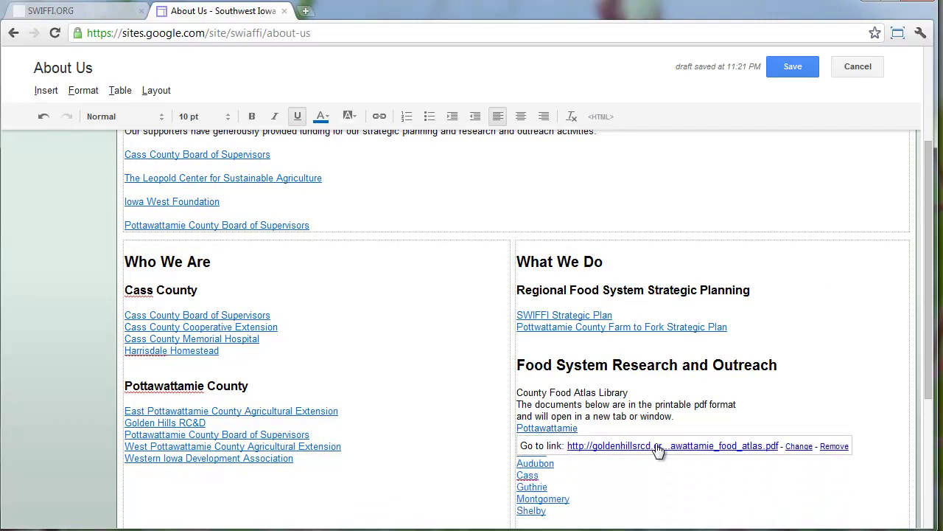
# Check the Farm to Fork and SWIFFI Strategic Plan links, restoring the deleted Farm to Fork line
pyautogui.click(602, 327)
pyautogui.click(579, 313)
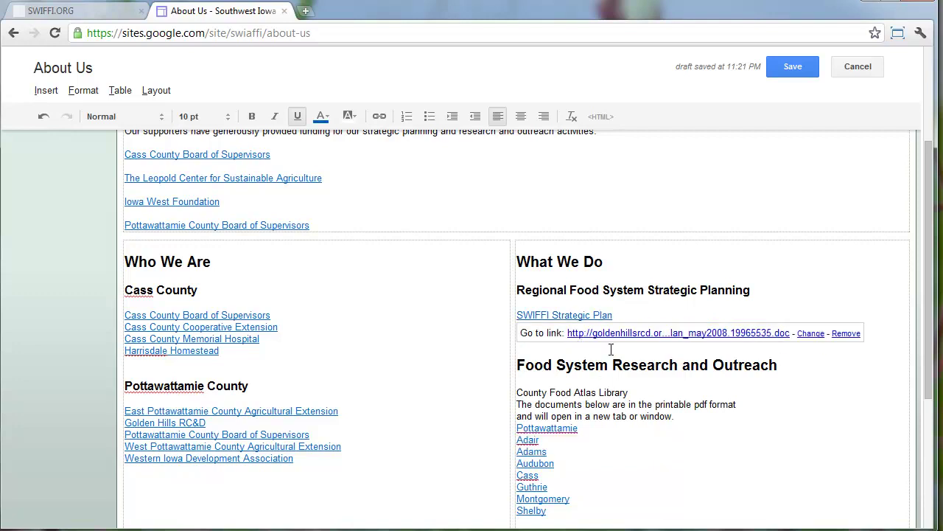
pyautogui.click(611, 348)
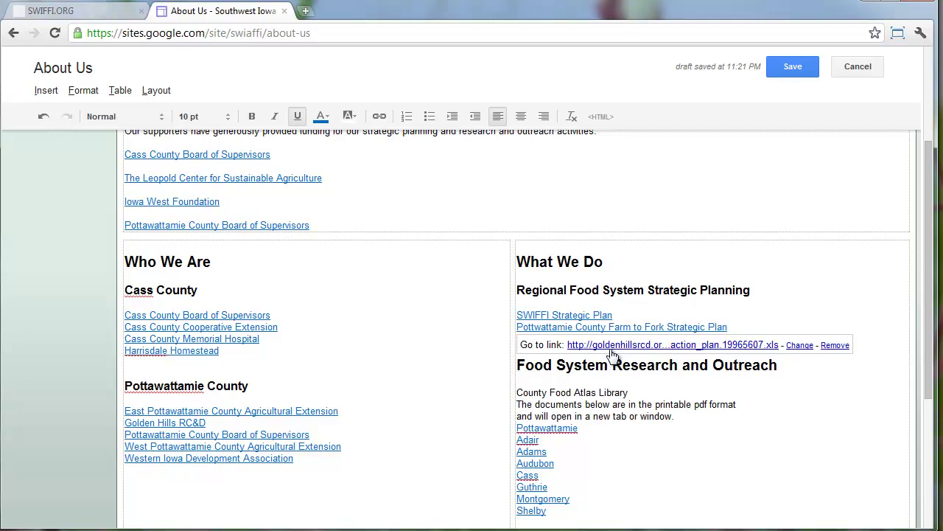
pyautogui.hotkey('ctrl', 'z')
pyautogui.hotkey('ctrl', 'y')
pyautogui.click(200, 423)
pyautogui.press('Up')
pyautogui.press('Down')
pyautogui.press('Down')
pyautogui.press('Down')
pyautogui.press('Up')
pyautogui.press('Up')
pyautogui.press('Up')
pyautogui.press('Up')
pyautogui.press('Up')
pyautogui.press('Up')
pyautogui.press('Up')
pyautogui.press('Up')
pyautogui.press('Up')
pyautogui.press('Up')
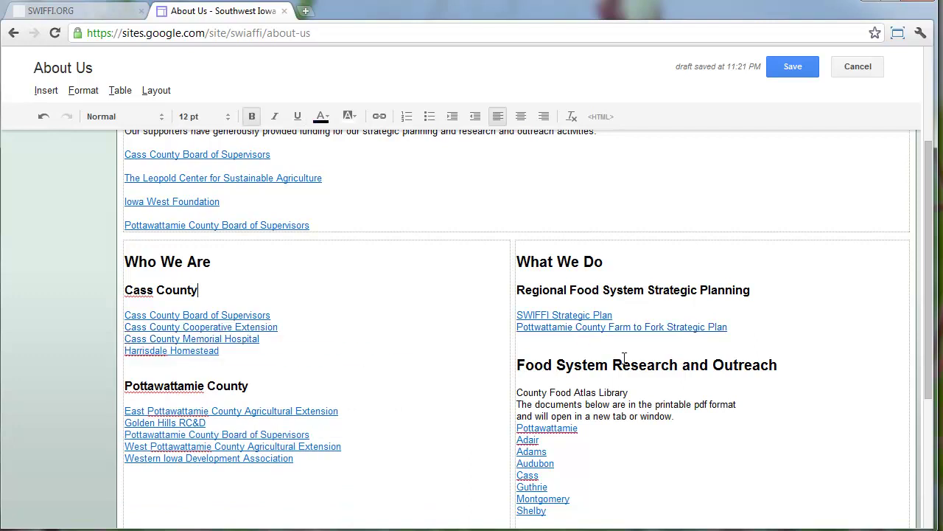
# Make 'Food System Research and Outreach' a Sub-heading (H3)
pyautogui.moveTo(795, 364); pyautogui.dragTo(423, 373)
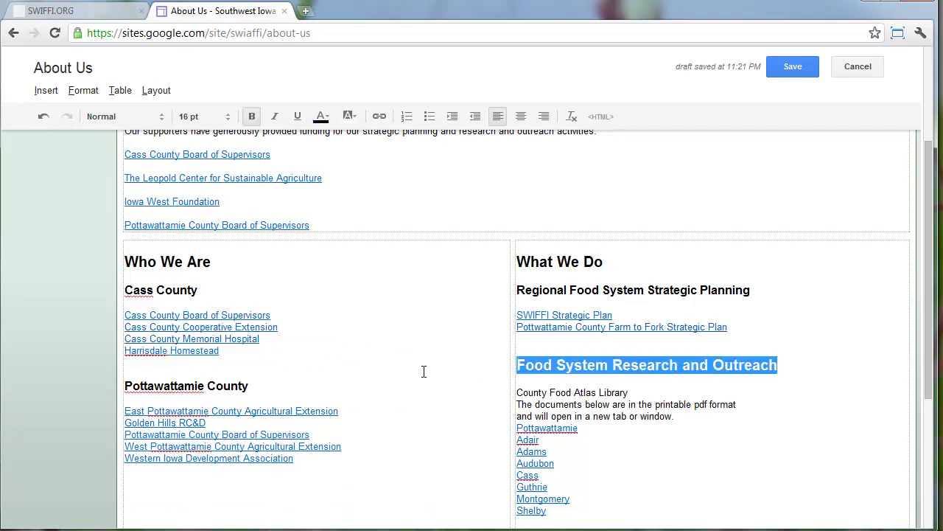
pyautogui.click(76, 96)
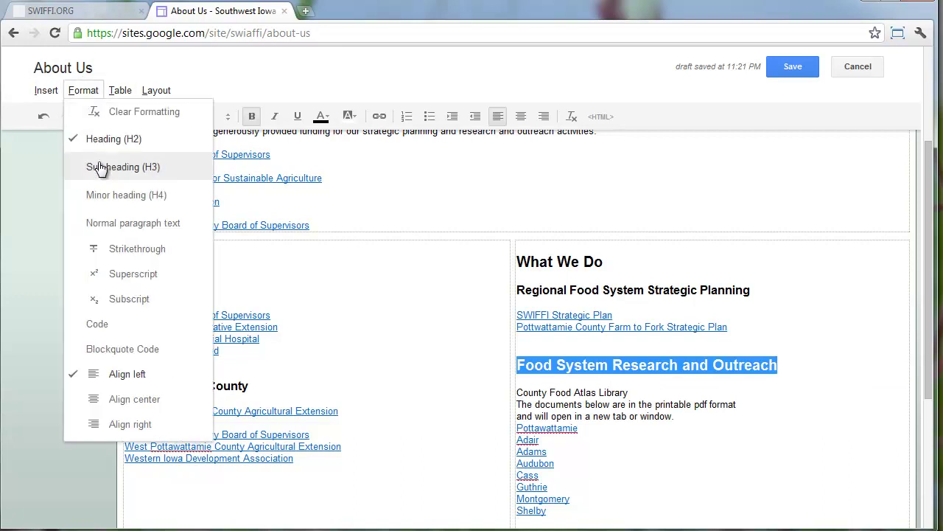
pyautogui.click(101, 167)
# Delete the blank lines under the Farm to Fork link and Harrisdale Homestead, then save the page
pyautogui.click(614, 411)
pyautogui.click(571, 364)
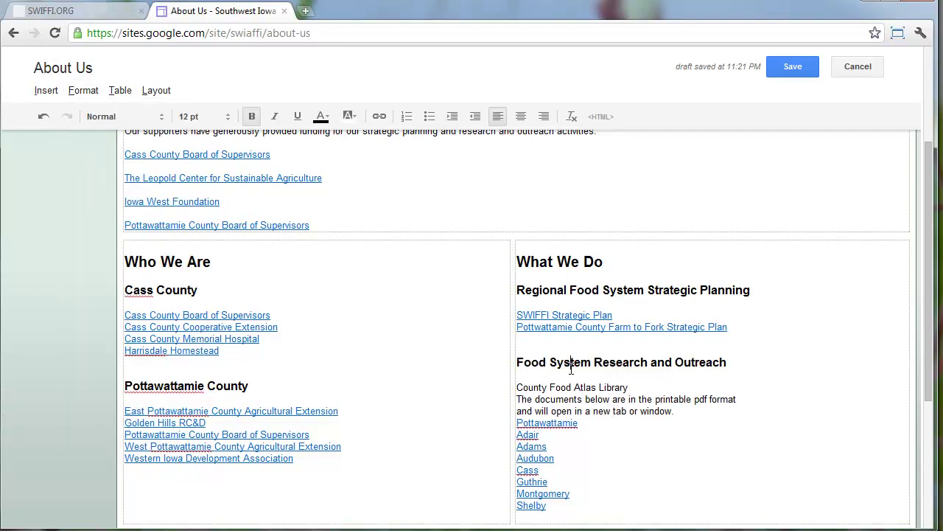
pyautogui.press('BackSpace')
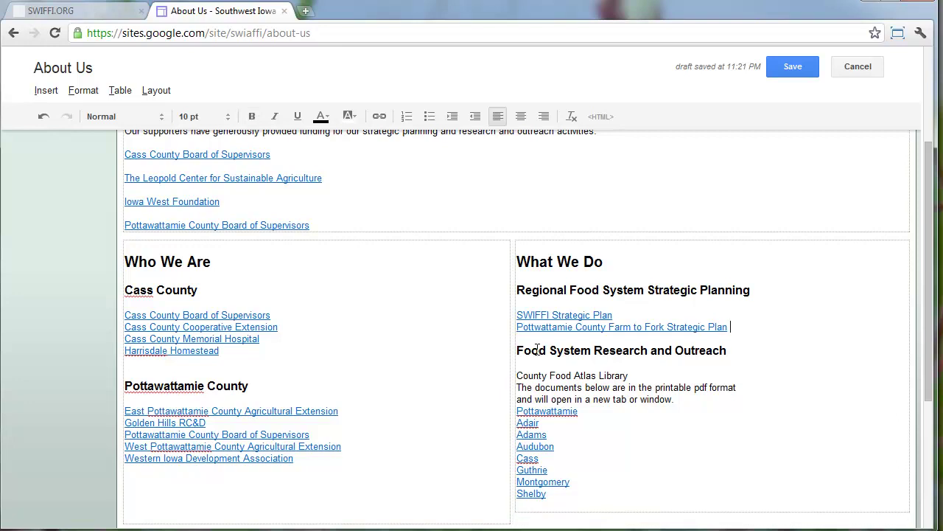
pyautogui.click(171, 364)
pyautogui.press('BackSpace')
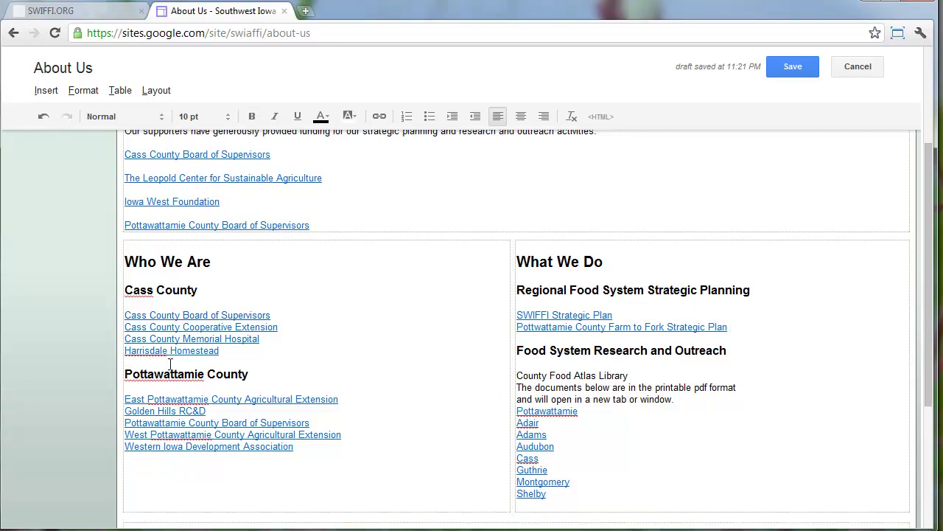
pyautogui.click(788, 71)
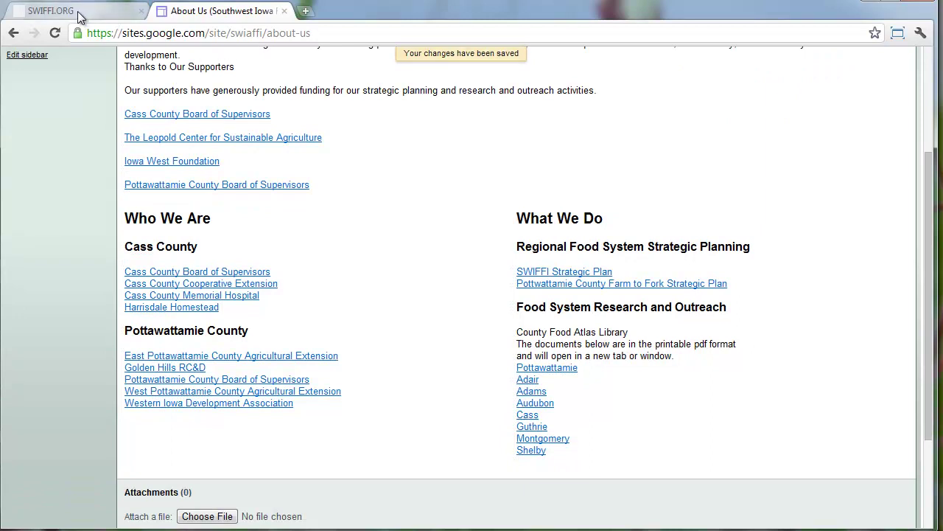
# Leave swiffi.org for the Google Sites About Us page and scroll to its top
pyautogui.click(77, 11)
pyautogui.click(412, 299)
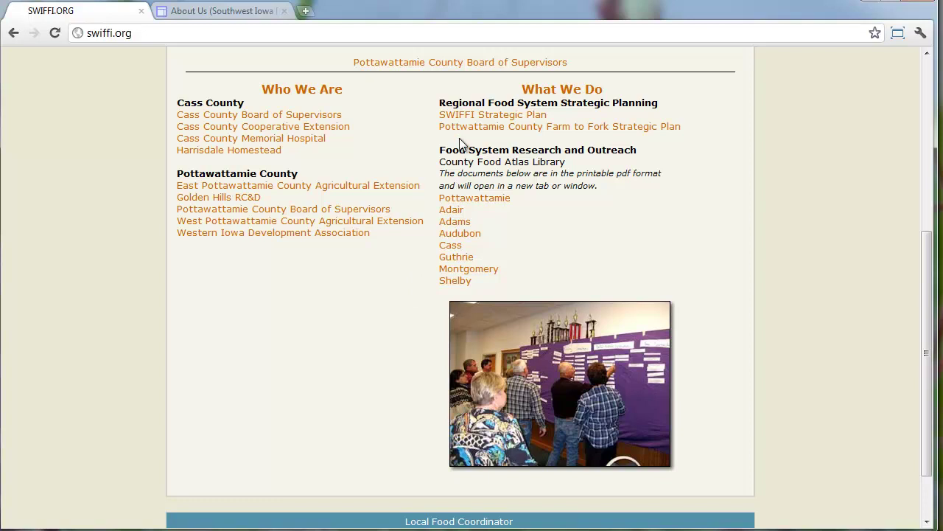
pyautogui.click(244, 11)
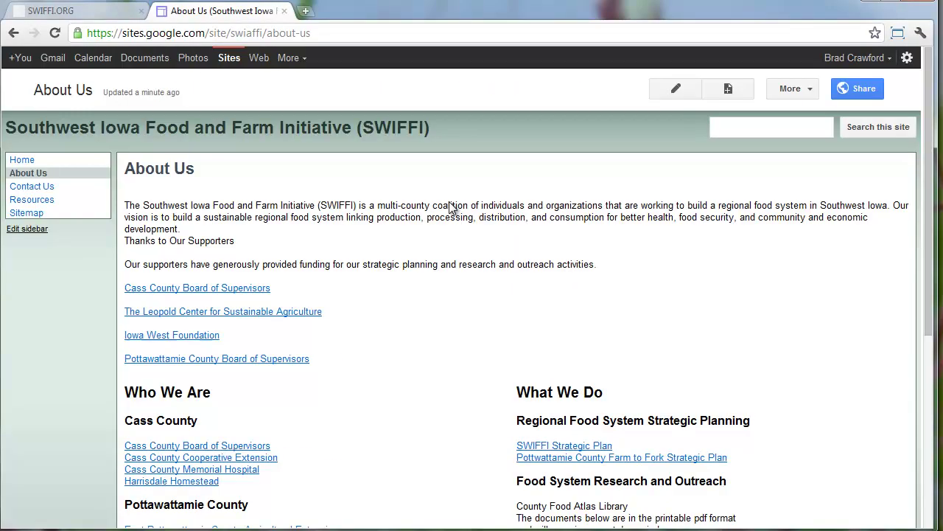
pyautogui.scroll(3, 449, 209)
# Edit the About Us page and add two empty lines below the Shelby link
pyautogui.click(687, 87)
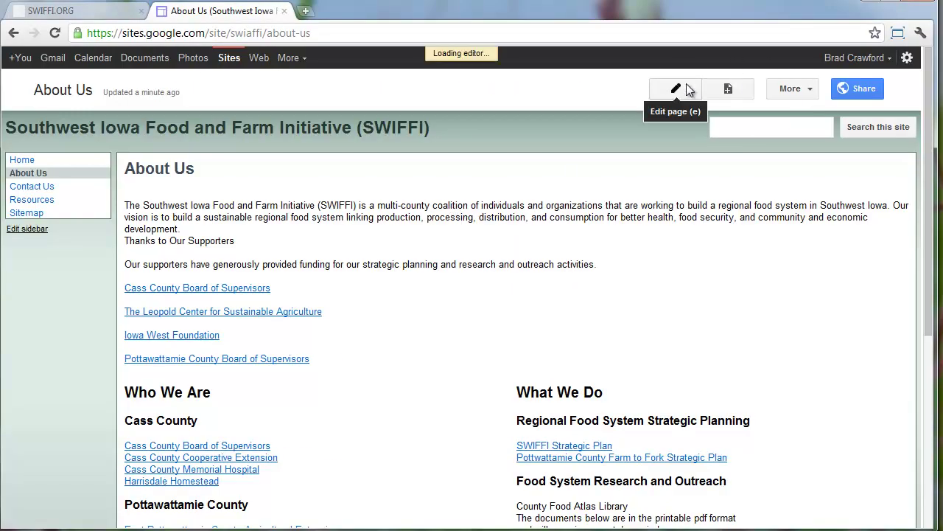
pyautogui.scroll(-5, 663, 196)
pyautogui.click(626, 376)
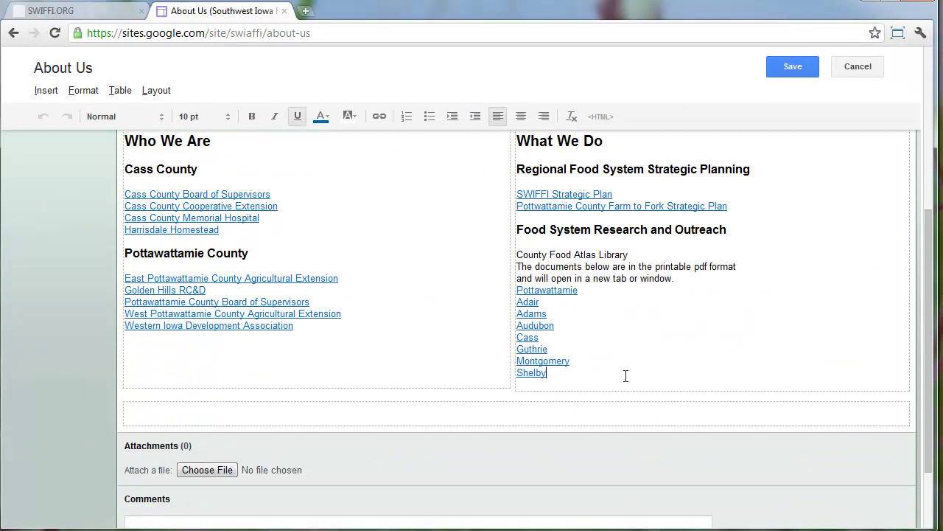
pyautogui.press('Return')
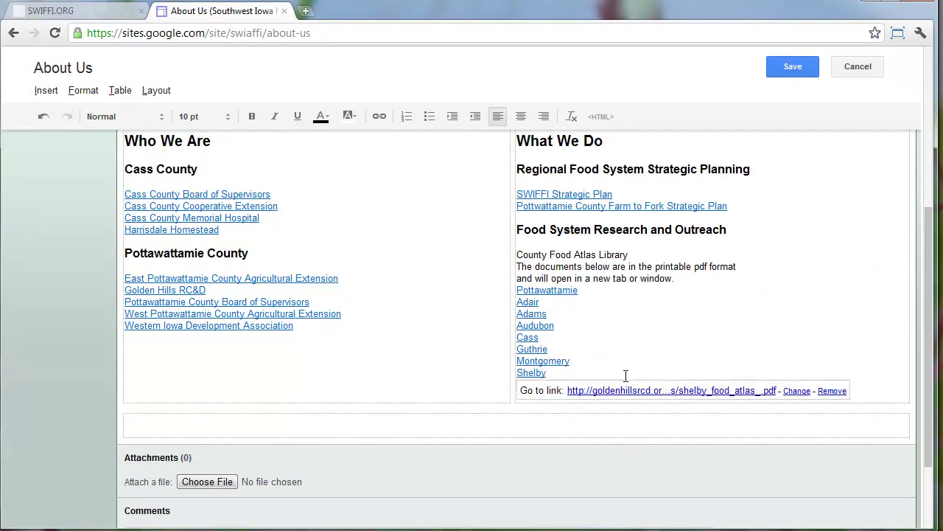
pyautogui.press('Return')
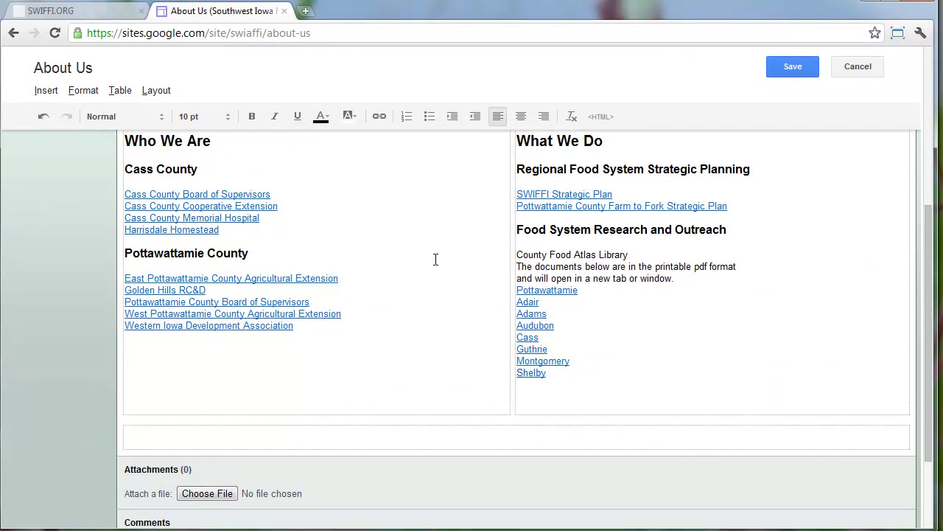
# Insert the about1 photo uploaded from Downloads/swiffi
pyautogui.click(41, 90)
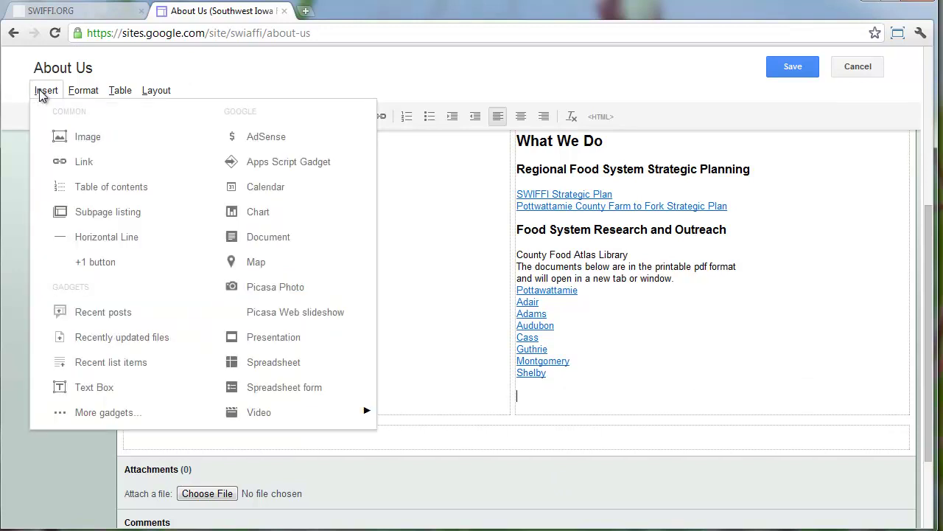
pyautogui.click(89, 138)
pyautogui.click(479, 288)
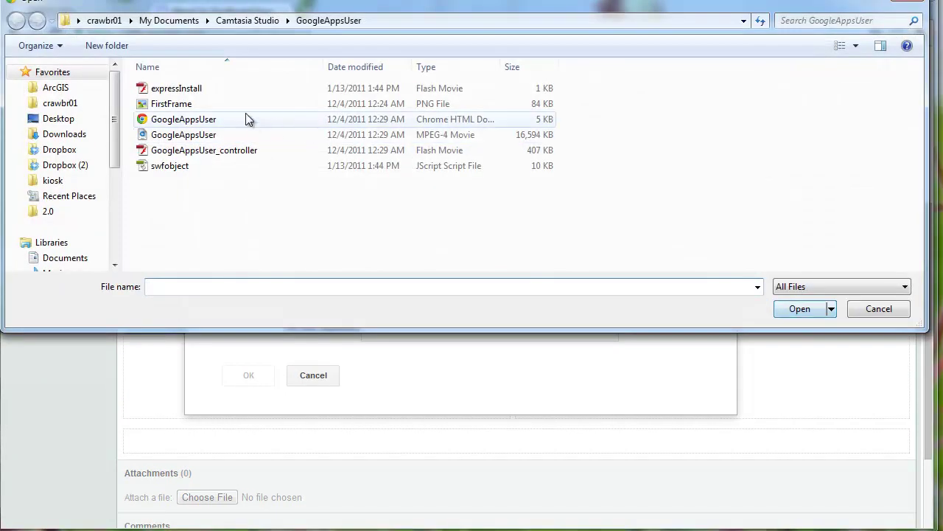
pyautogui.click(74, 134)
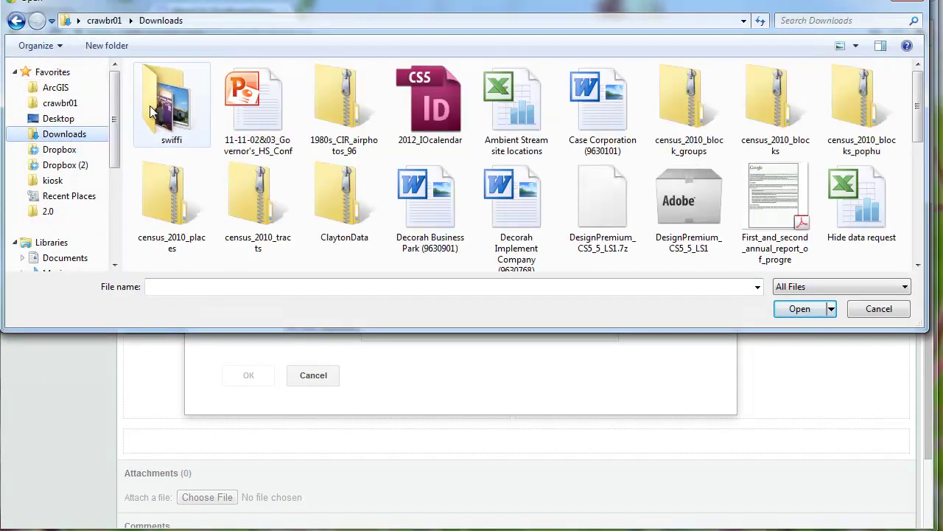
pyautogui.doubleClick(171, 108)
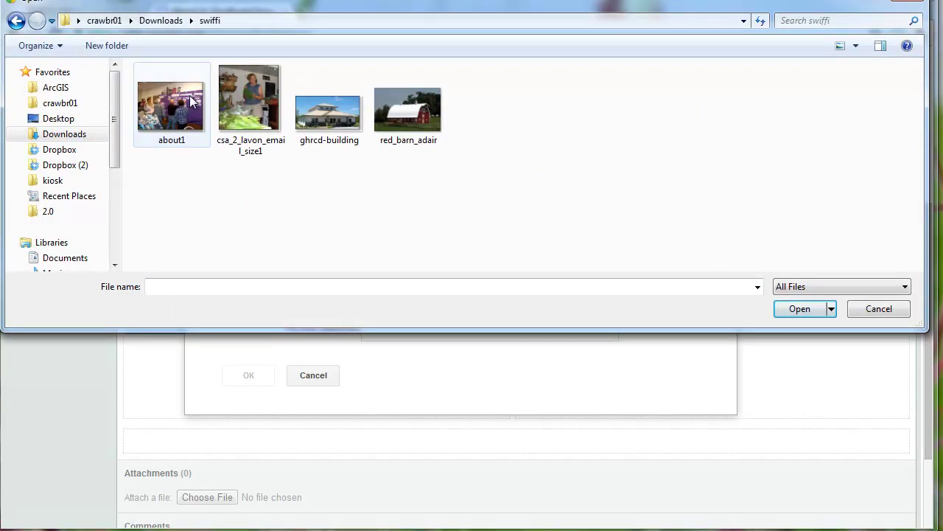
pyautogui.click(190, 102)
pyautogui.click(805, 314)
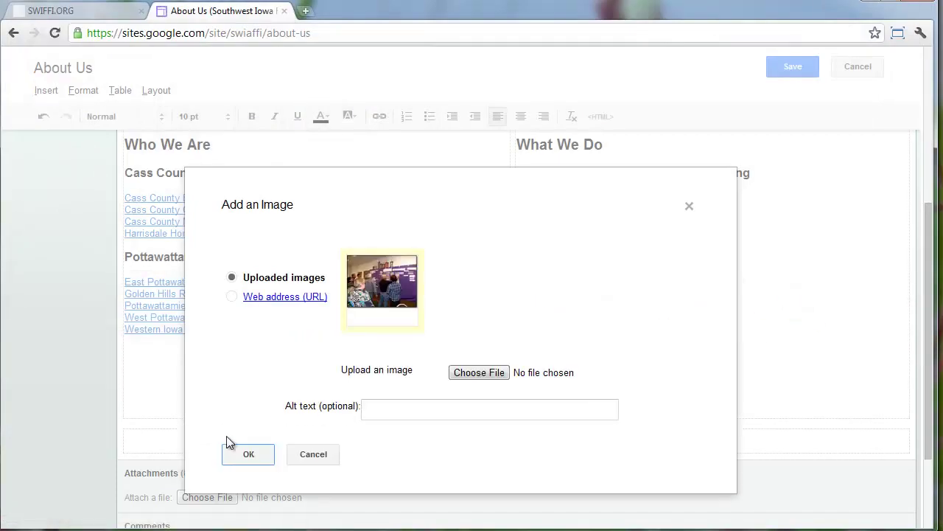
pyautogui.click(248, 455)
# Set the photo to original size with text wrap on, left-aligned
pyautogui.click(711, 312)
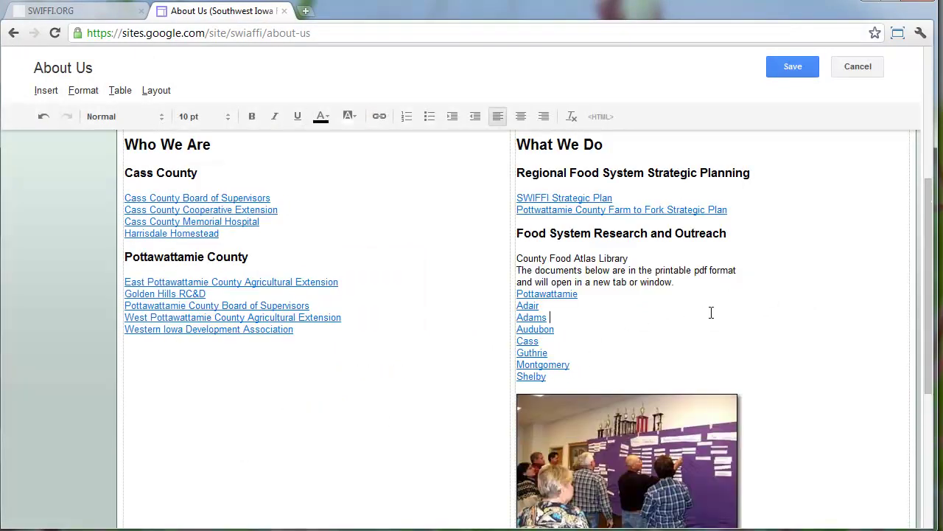
pyautogui.click(687, 439)
pyautogui.scroll(-2, 688, 439)
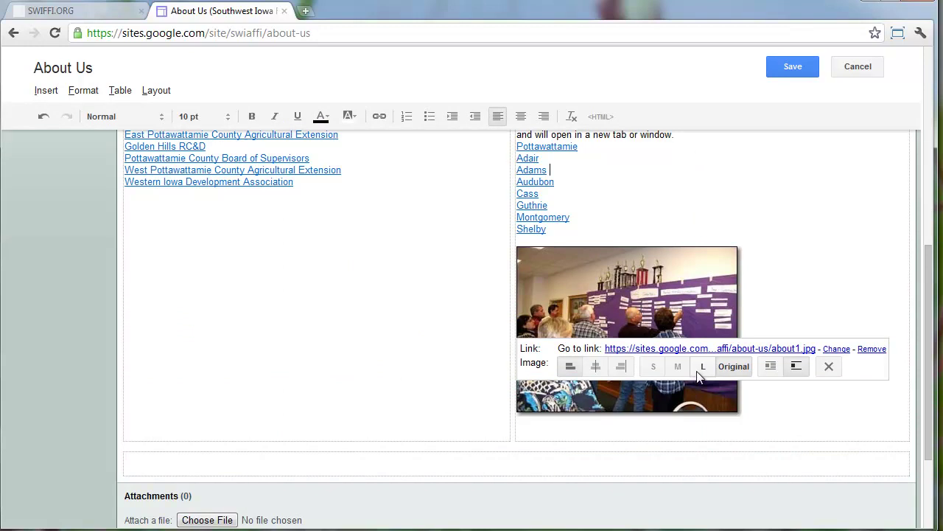
pyautogui.click(701, 366)
pyautogui.click(678, 500)
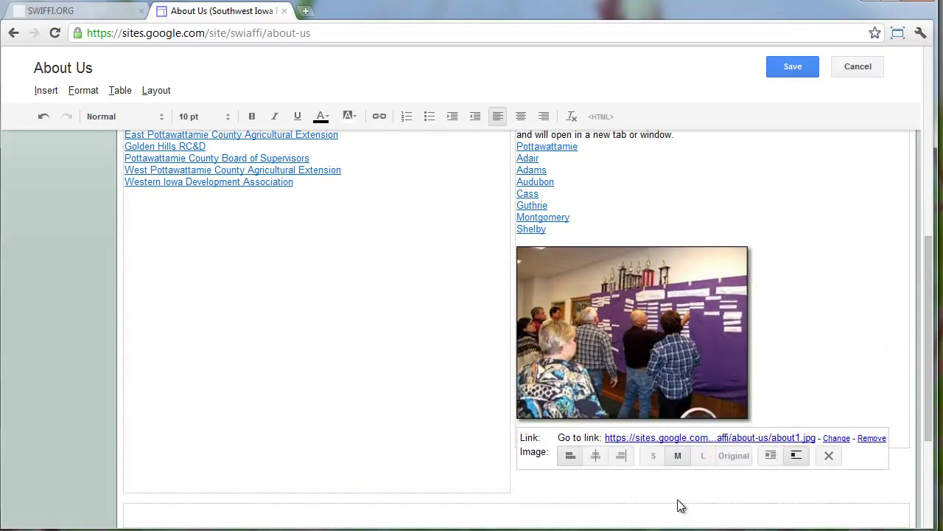
pyautogui.click(725, 457)
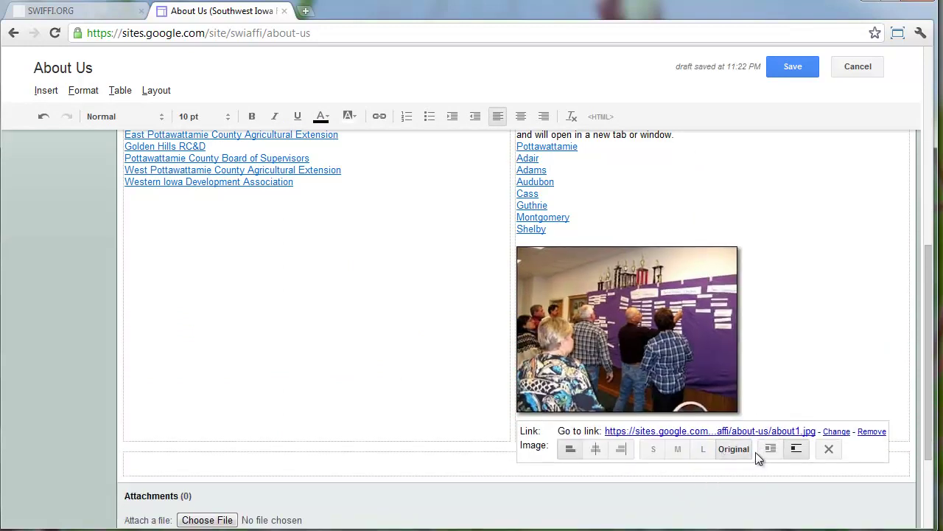
pyautogui.click(771, 448)
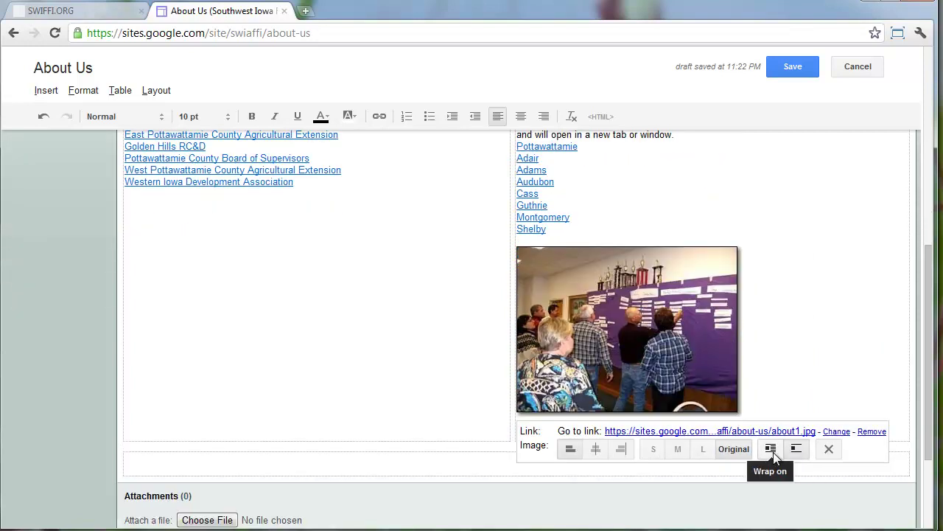
pyautogui.click(603, 452)
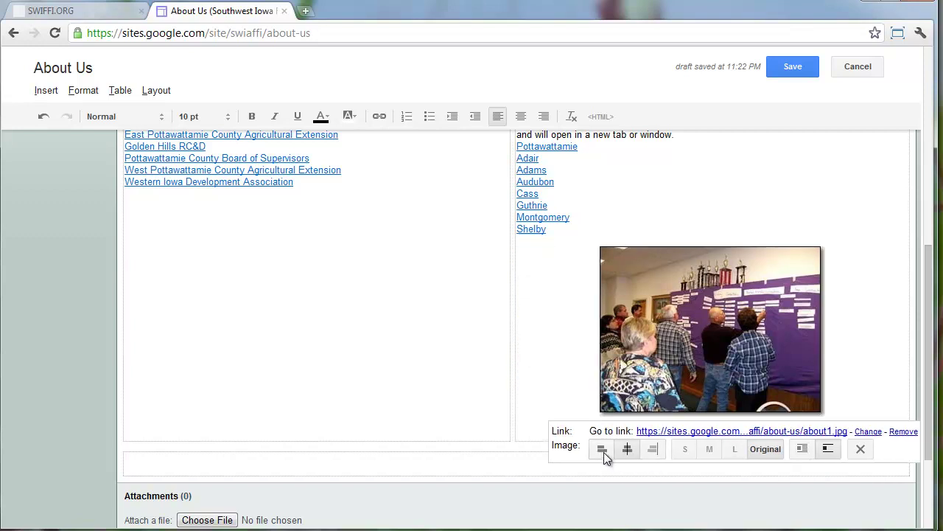
pyautogui.click(568, 450)
pyautogui.scroll(3, 620, 202)
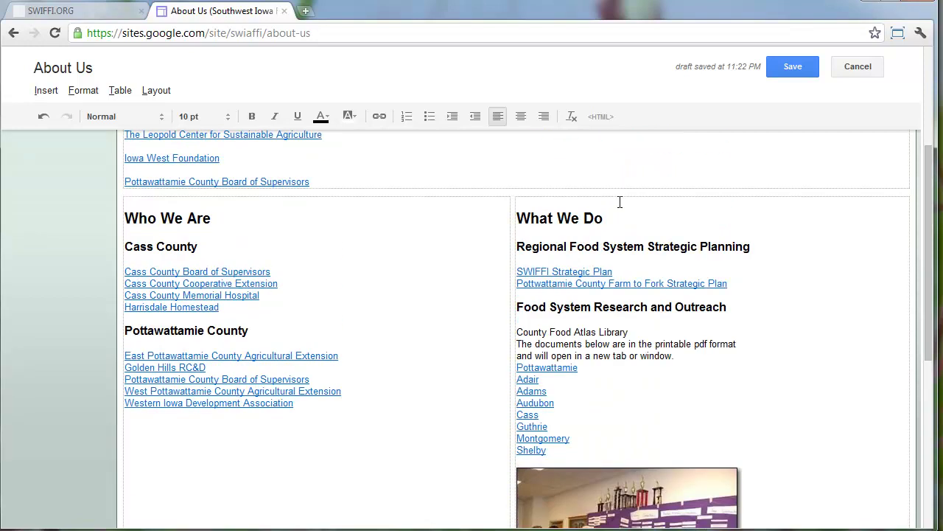
# Save the About Us page with the about1 photo, then go to the Contact Us page
pyautogui.moveTo(661, 381); pyautogui.dragTo(488, 211)
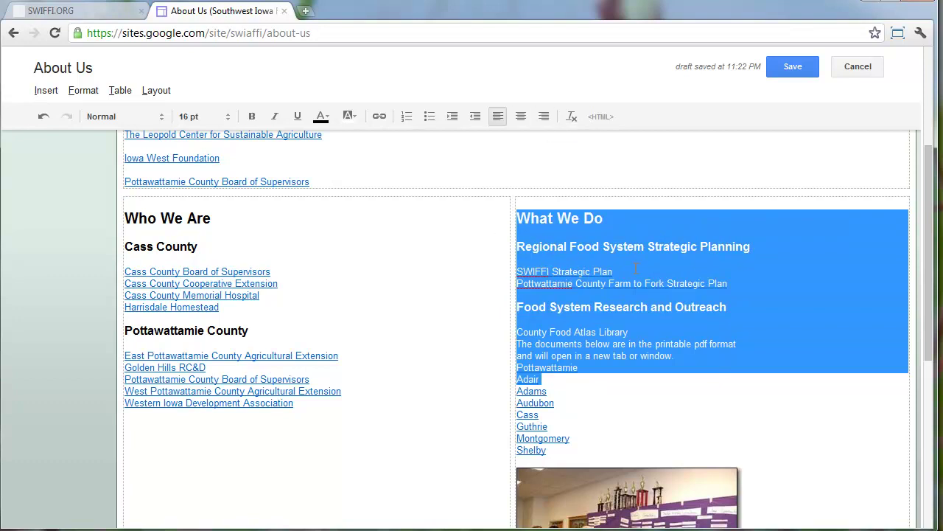
pyautogui.click(671, 342)
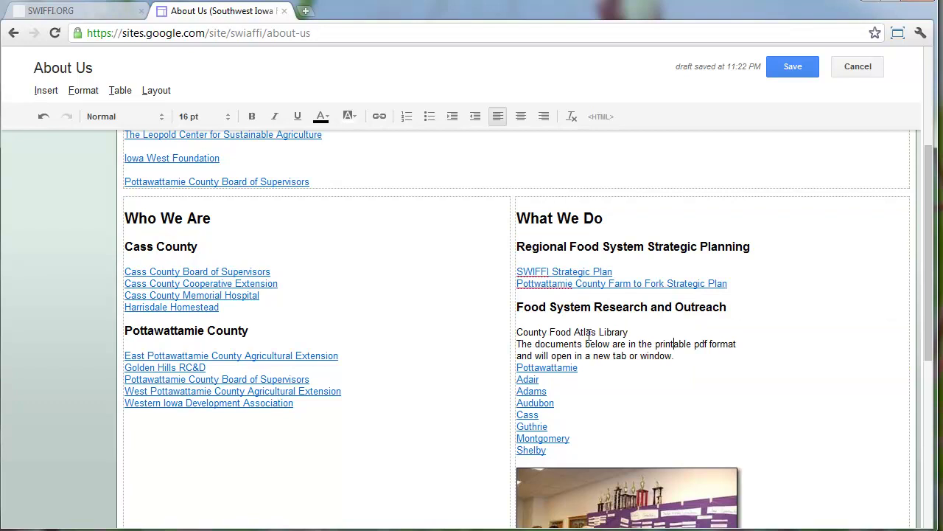
pyautogui.click(791, 67)
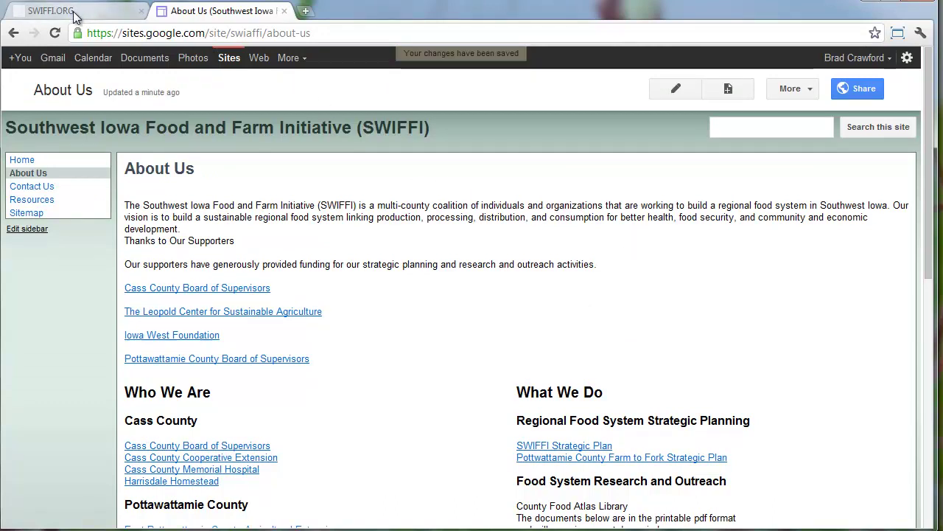
pyautogui.click(36, 189)
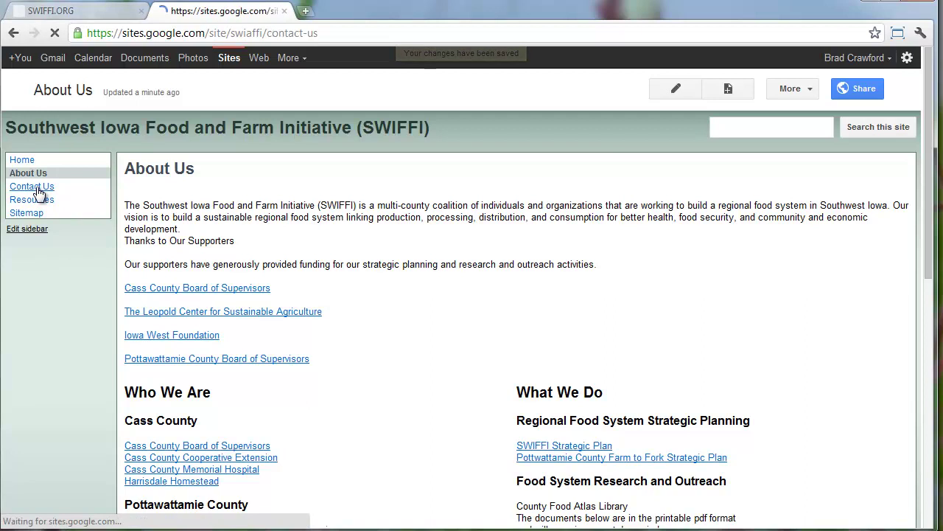
# Put Contact Us in edit mode and select the Golden Hills RC&D and purpose text on swiffi.org's Contact Us page
pyautogui.click(704, 90)
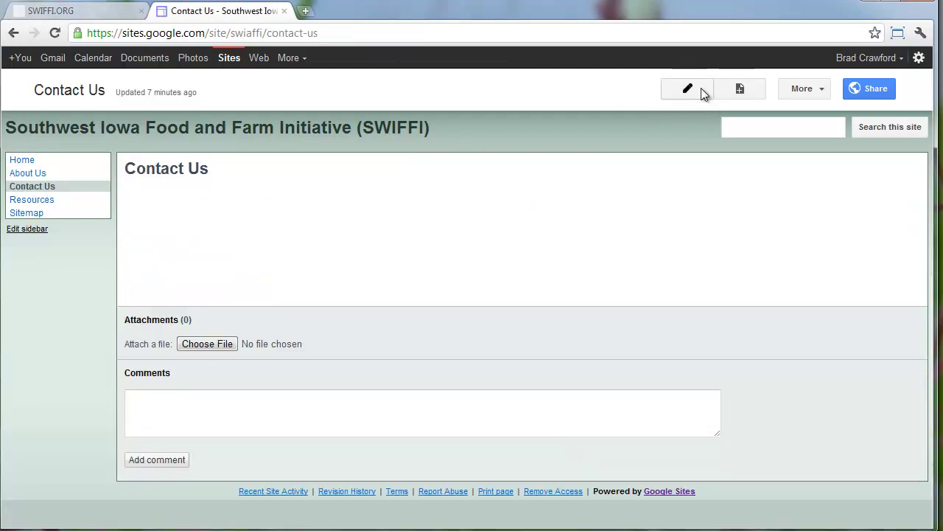
pyautogui.click(89, 12)
pyautogui.scroll(3, 373, 120)
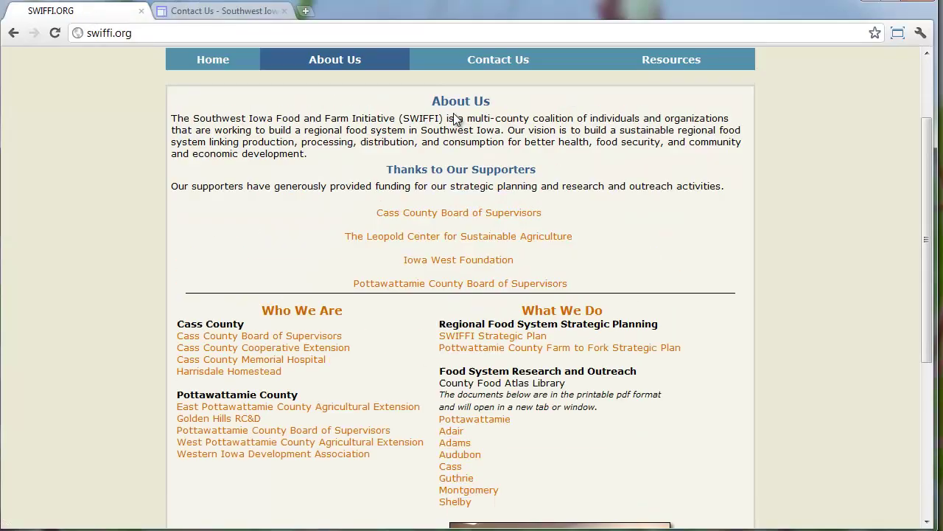
pyautogui.click(481, 61)
pyautogui.scroll(-2, 341, 265)
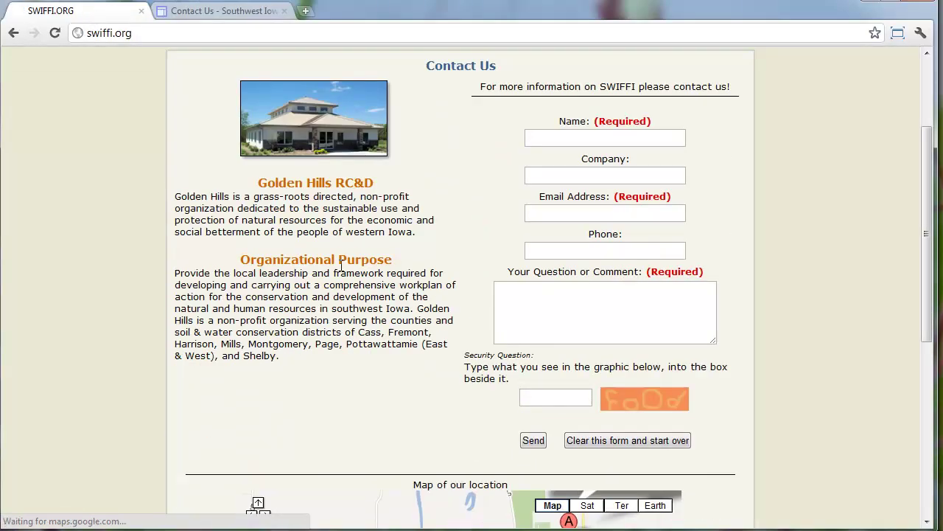
pyautogui.scroll(2, 341, 265)
pyautogui.scroll(-6, 341, 265)
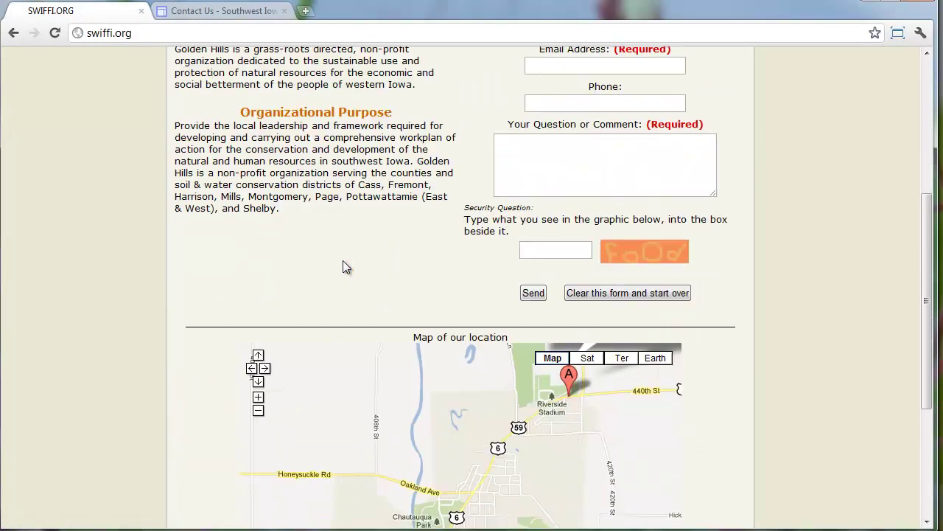
pyautogui.scroll(1, 309, 291)
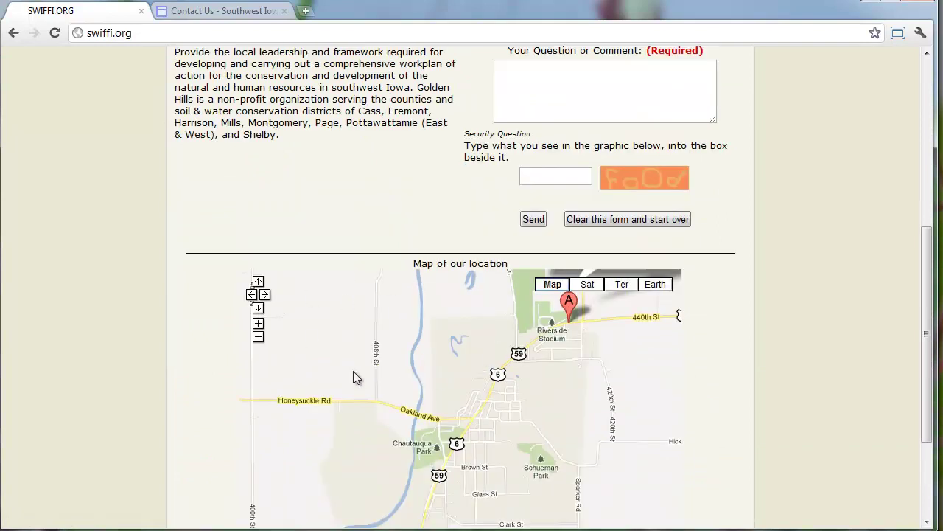
pyautogui.scroll(4, 438, 364)
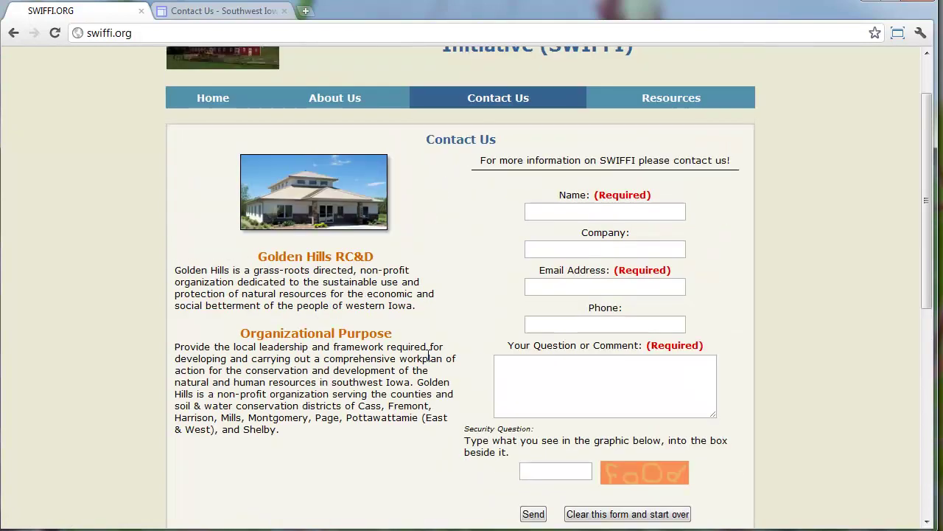
pyautogui.moveTo(322, 436); pyautogui.dragTo(225, 250)
pyautogui.hotkey('ctrl', 'c')
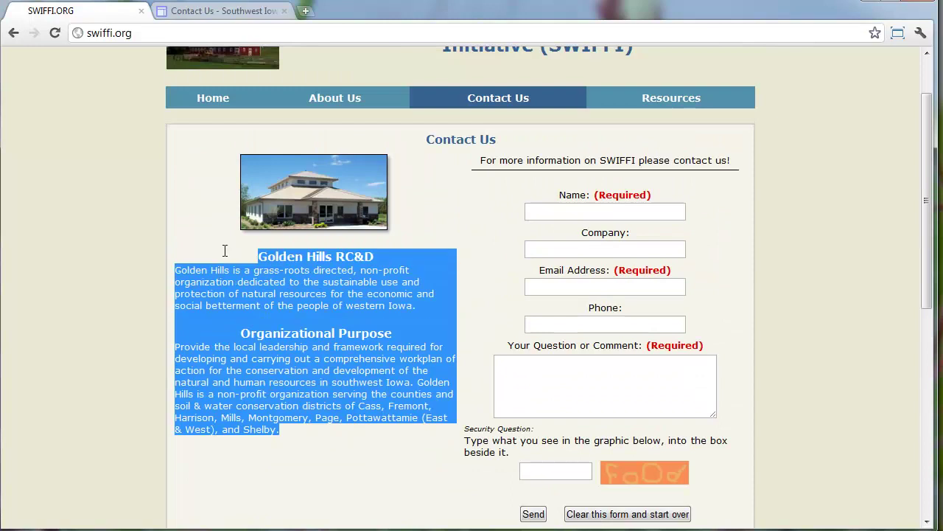
pyautogui.click(238, 13)
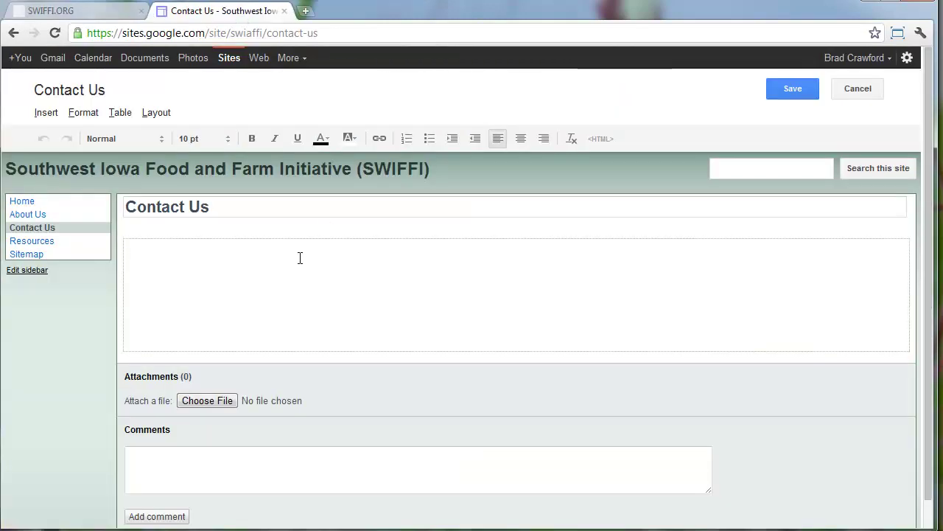
# Switch to Two column layout, paste the Golden Hills text unformatted, and delete the empty first line
pyautogui.click(142, 113)
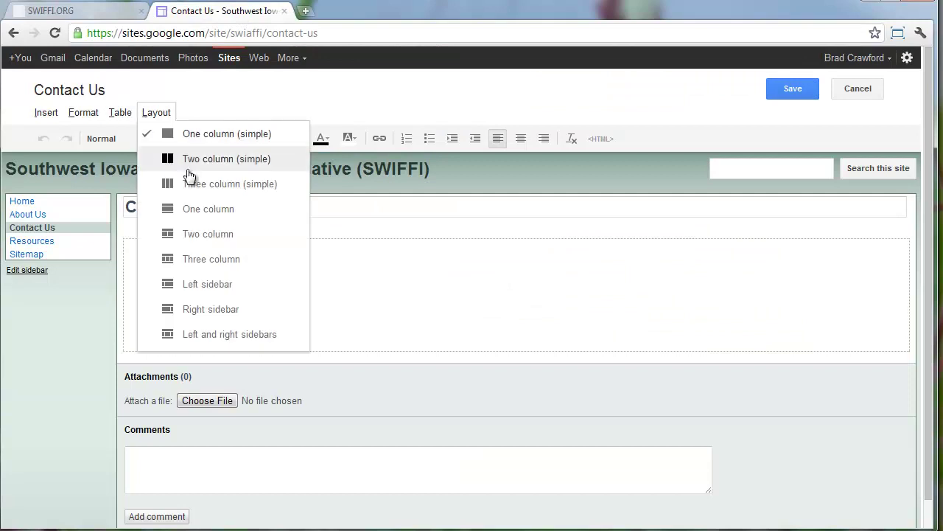
pyautogui.click(195, 232)
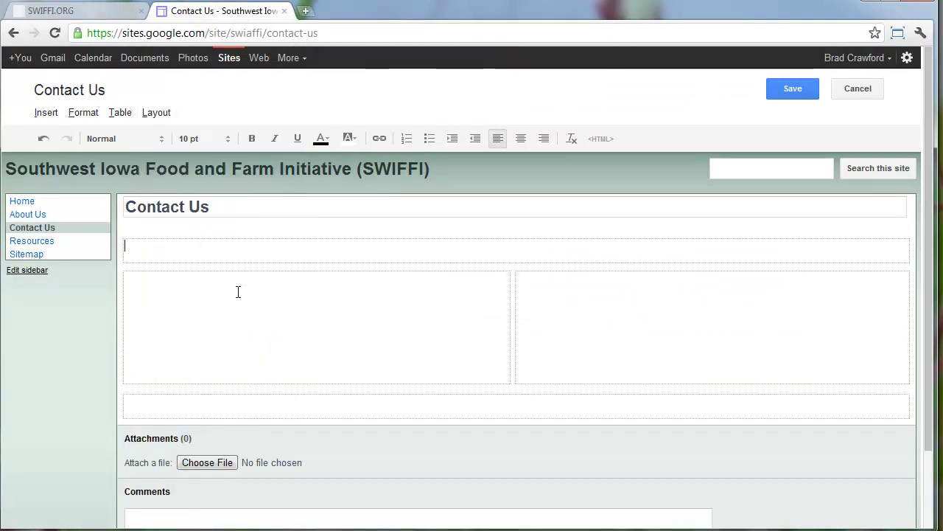
pyautogui.hotkey('ctrl', 'v')
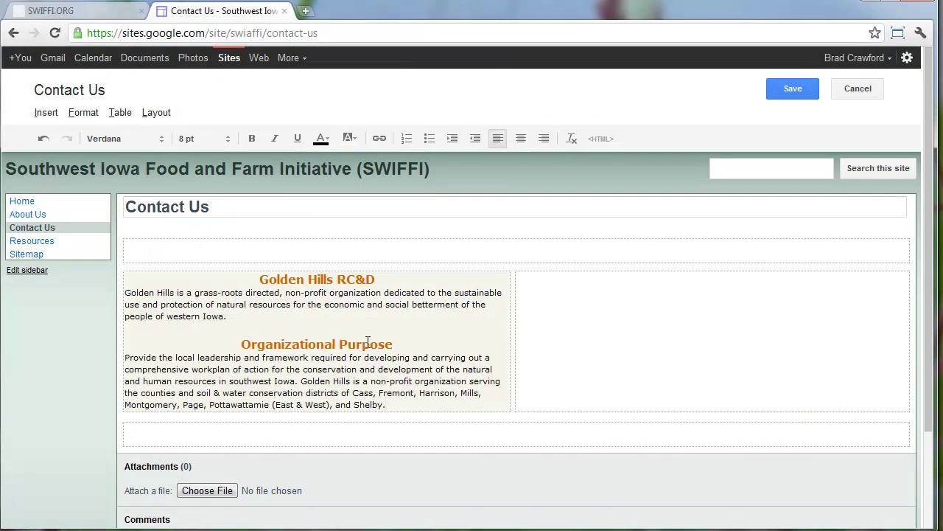
pyautogui.hotkey('ctrl', 'a')
pyautogui.click(572, 138)
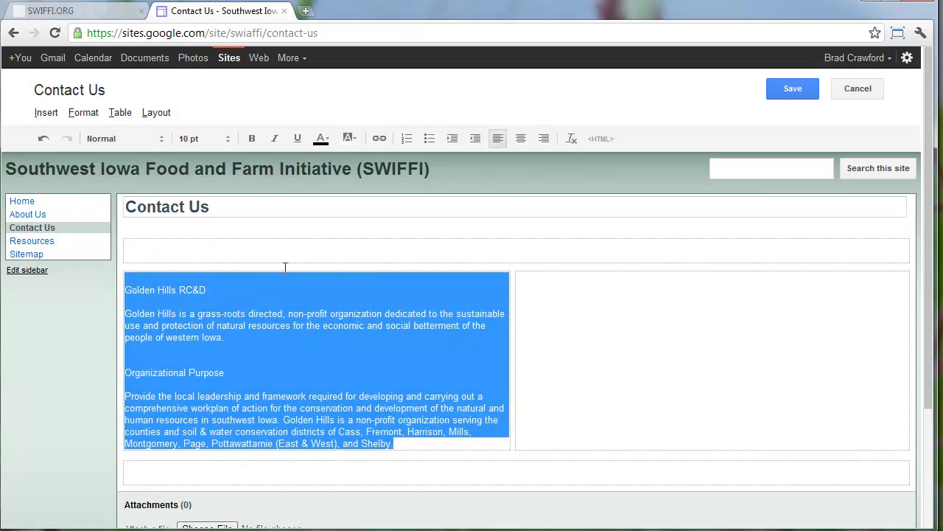
pyautogui.click(260, 280)
pyautogui.press('Delete')
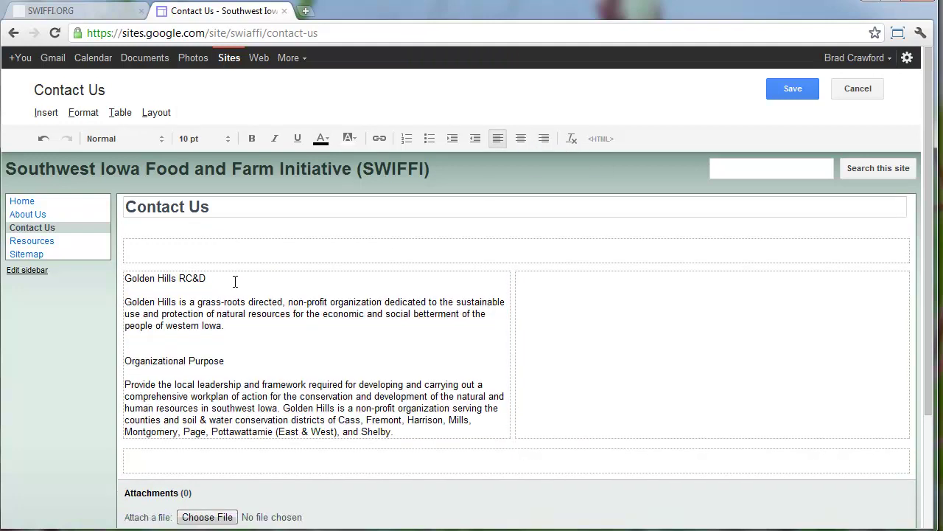
# Make 'Golden Hills RC&D' and 'Organizational Purpose' Sub-headings (H3)
pyautogui.tripleClick(234, 281)
pyautogui.click(79, 115)
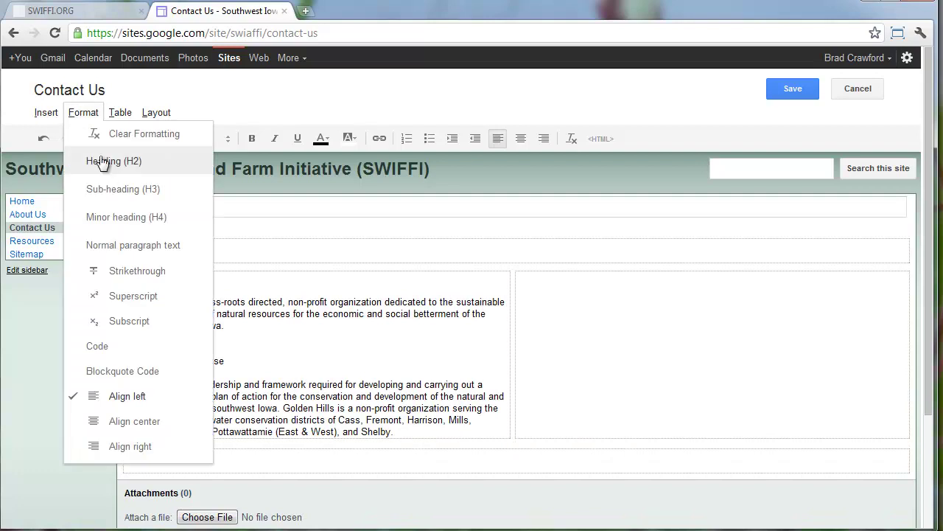
pyautogui.click(110, 193)
pyautogui.moveTo(246, 385); pyautogui.dragTo(102, 380)
pyautogui.click(83, 113)
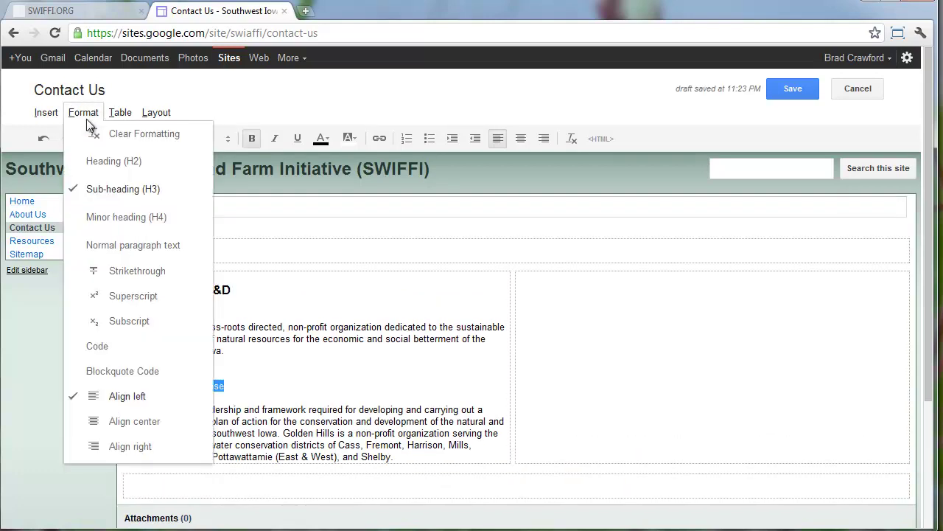
pyautogui.click(96, 196)
# Delete the blank lines around both sub-headings
pyautogui.click(272, 411)
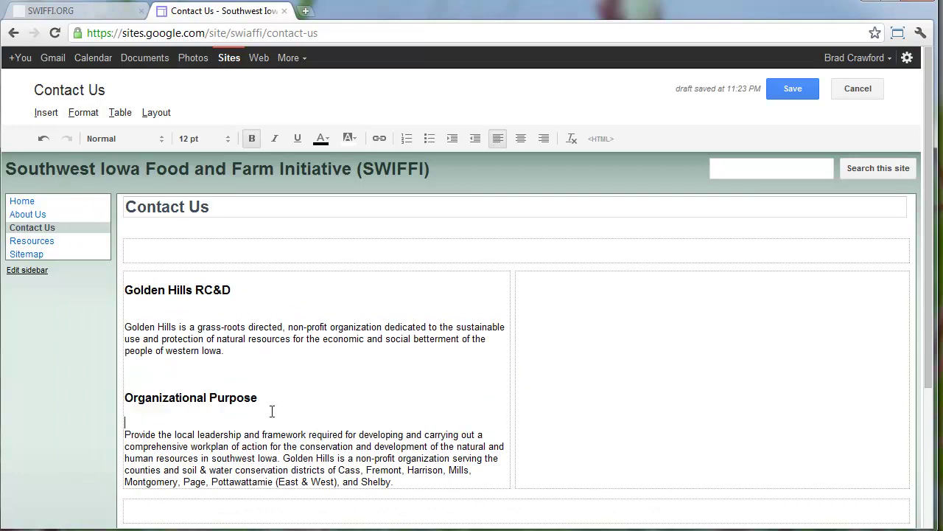
pyautogui.press('BackSpace')
pyautogui.click(220, 302)
pyautogui.press('Delete')
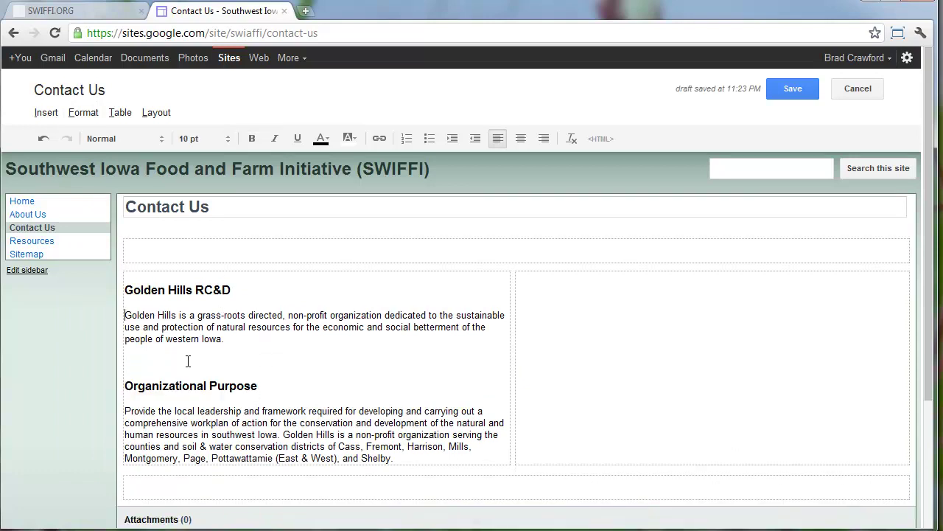
pyautogui.click(169, 289)
pyautogui.press('BackSpace')
pyautogui.press('BackSpace')
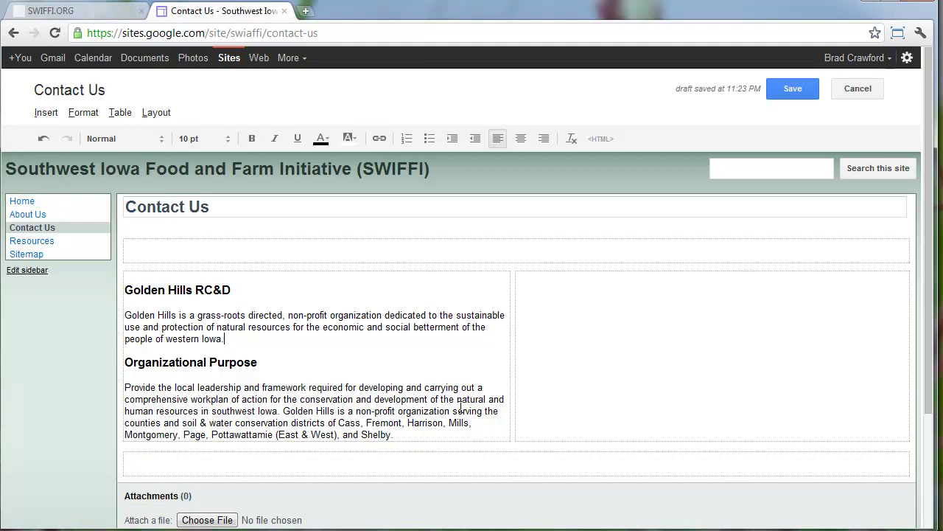
# Compare the headings with live swiffi.org, then place the caret in the empty row below the columns
pyautogui.click(236, 284)
pyautogui.click(77, 17)
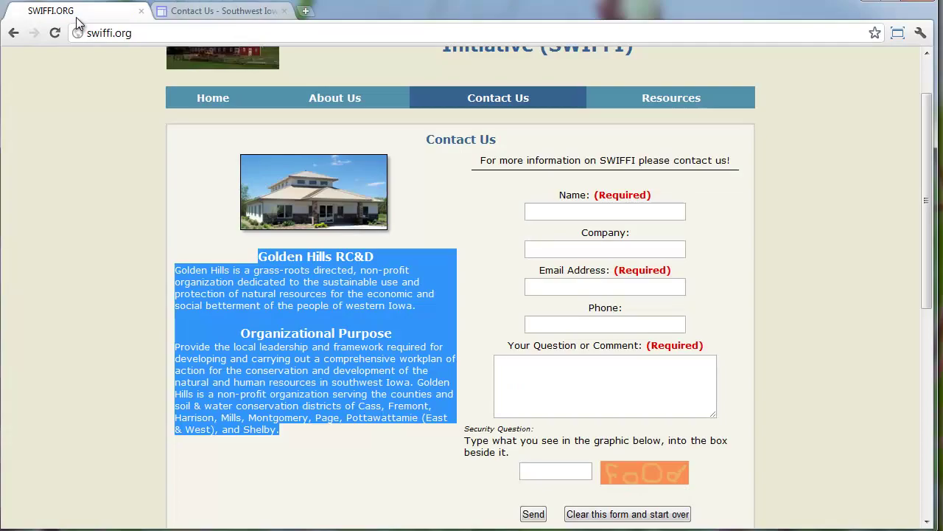
pyautogui.scroll(-4, 465, 271)
pyautogui.scroll(2, 465, 270)
pyautogui.scroll(-4, 465, 271)
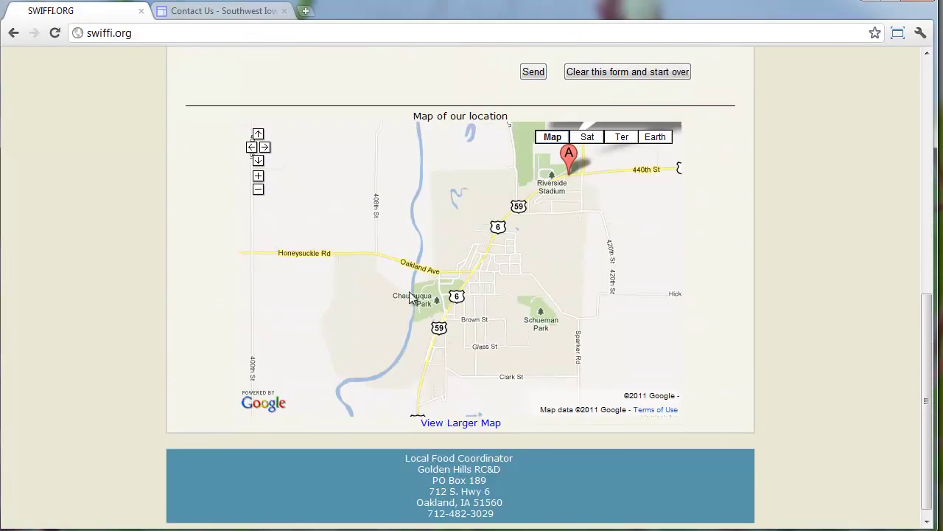
pyautogui.click(282, 17)
pyautogui.scroll(-3, 310, 204)
pyautogui.click(251, 315)
# Insert a map, search for Golden Hills RC&D, zoom out one level, centre the Oakland marker, and select it
pyautogui.click(46, 92)
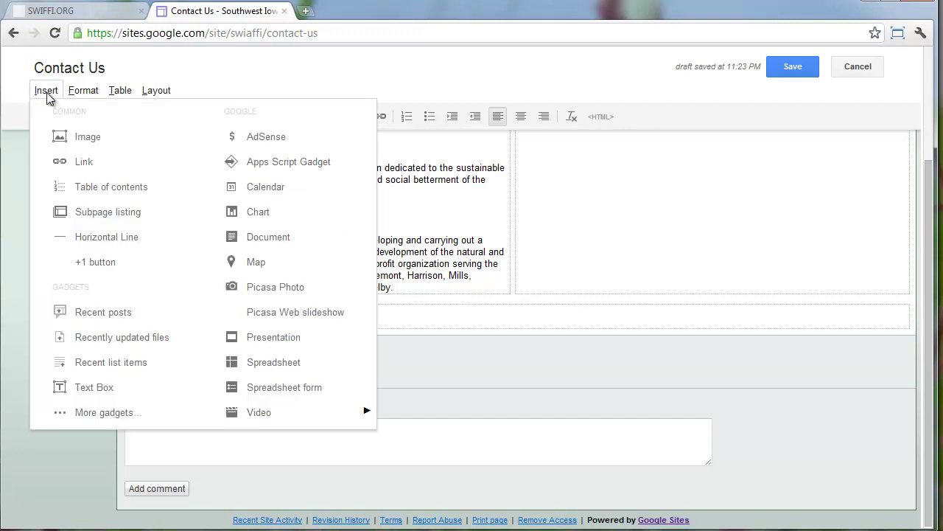
pyautogui.click(256, 263)
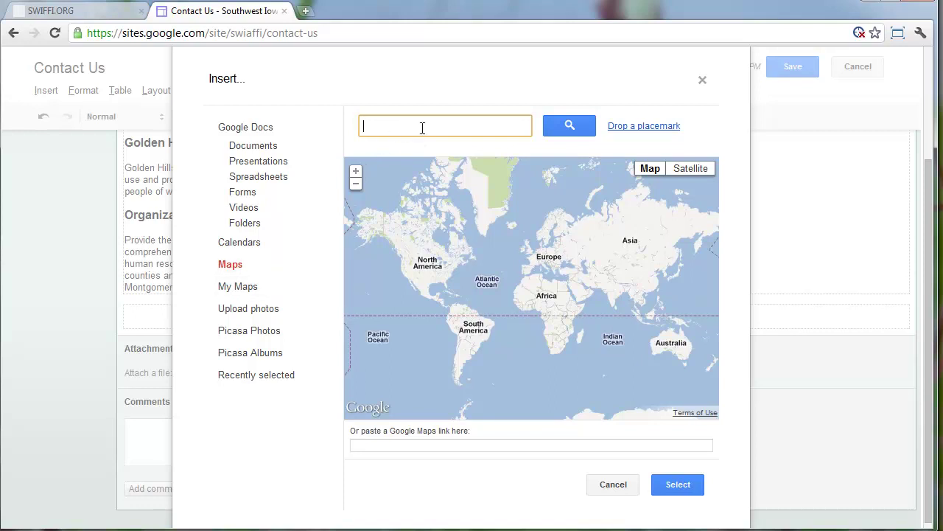
pyautogui.click(235, 289)
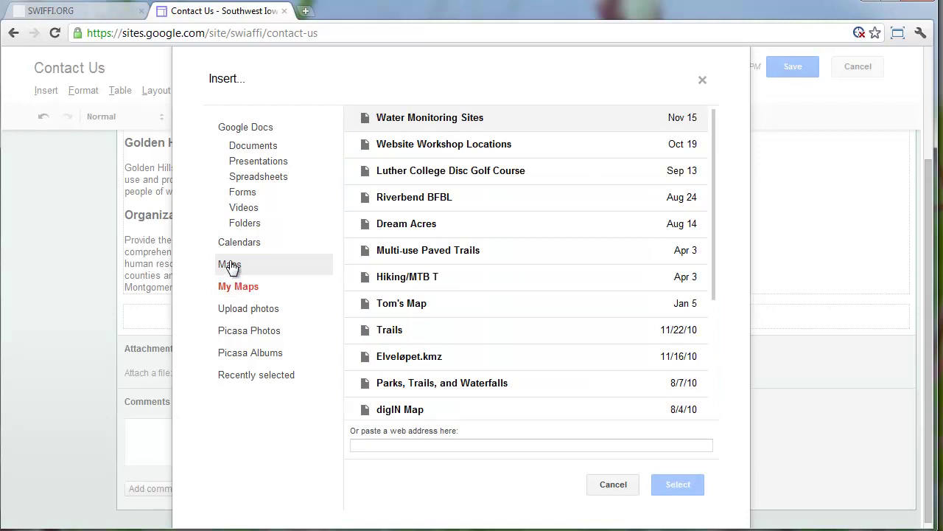
pyautogui.click(232, 267)
pyautogui.click(405, 125)
pyautogui.write('Golden H')
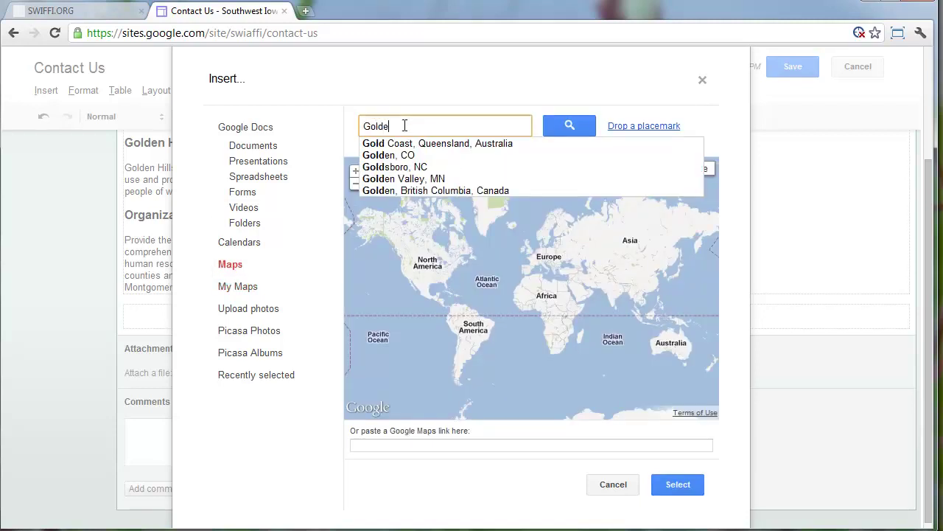
pyautogui.write('C&D')
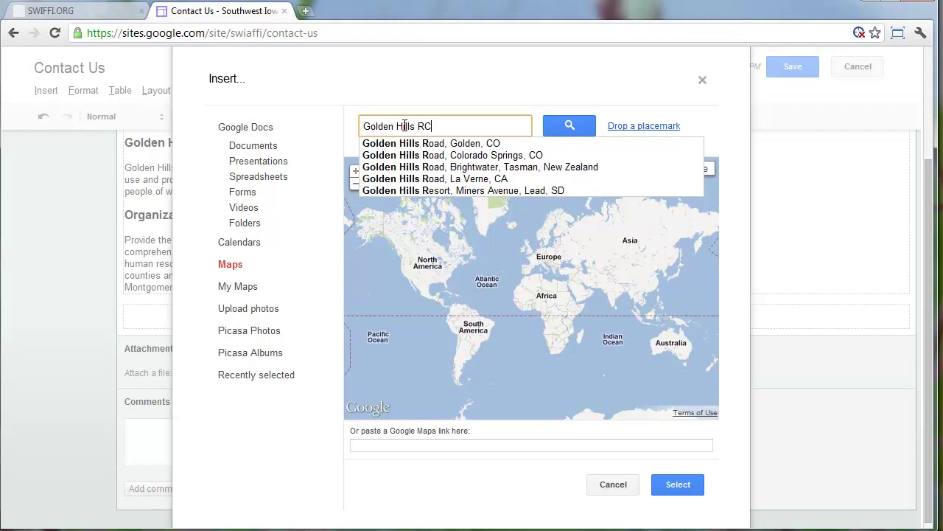
pyautogui.click(557, 124)
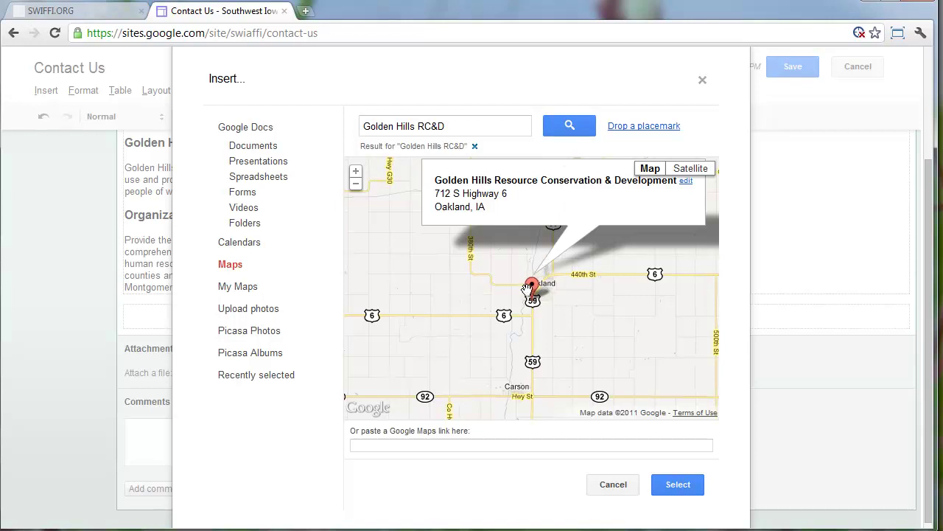
pyautogui.click(357, 183)
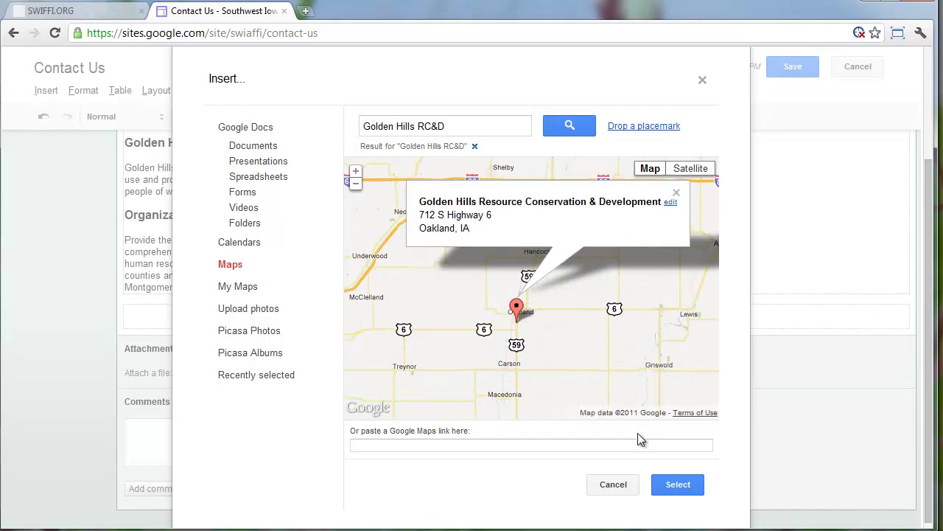
pyautogui.moveTo(562, 304); pyautogui.dragTo(548, 314)
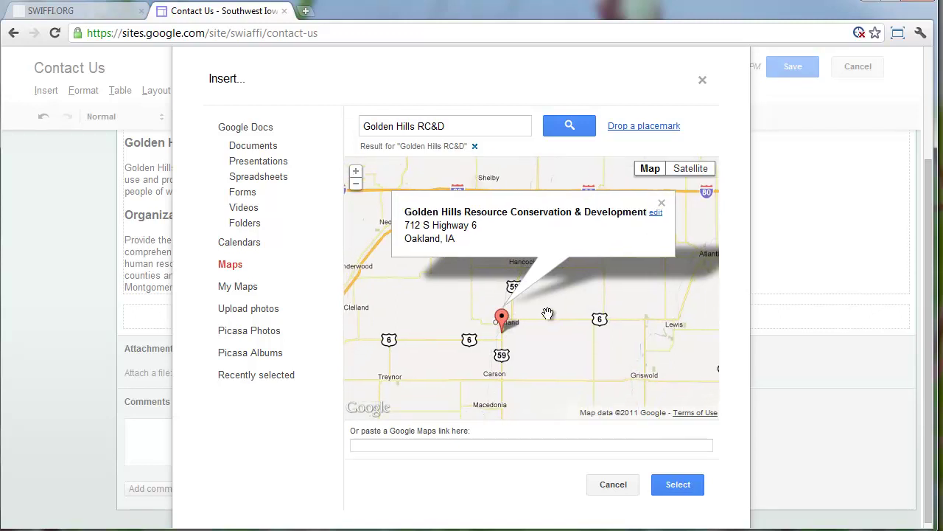
pyautogui.click(677, 485)
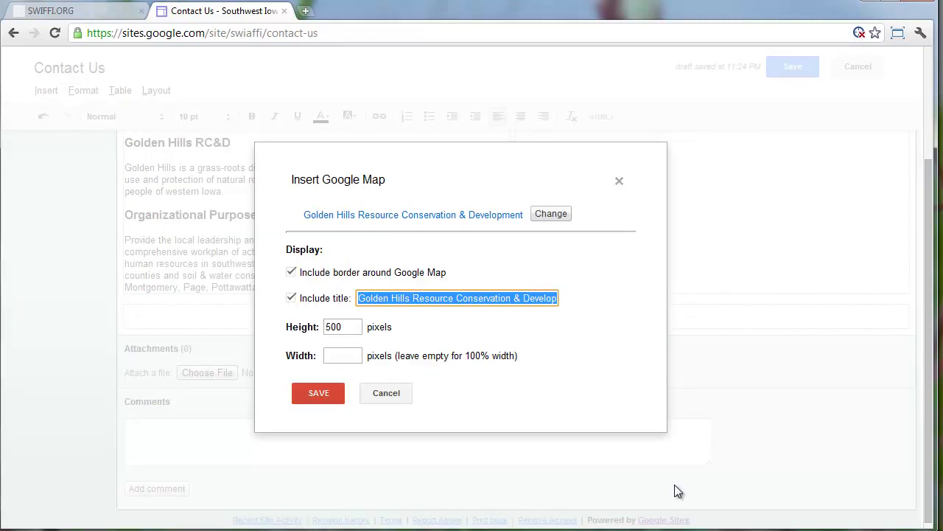
# Insert the map with border and title turned off and 500-pixel height
pyautogui.click(291, 273)
pyautogui.click(291, 299)
pyautogui.moveTo(350, 326); pyautogui.dragTo(309, 324)
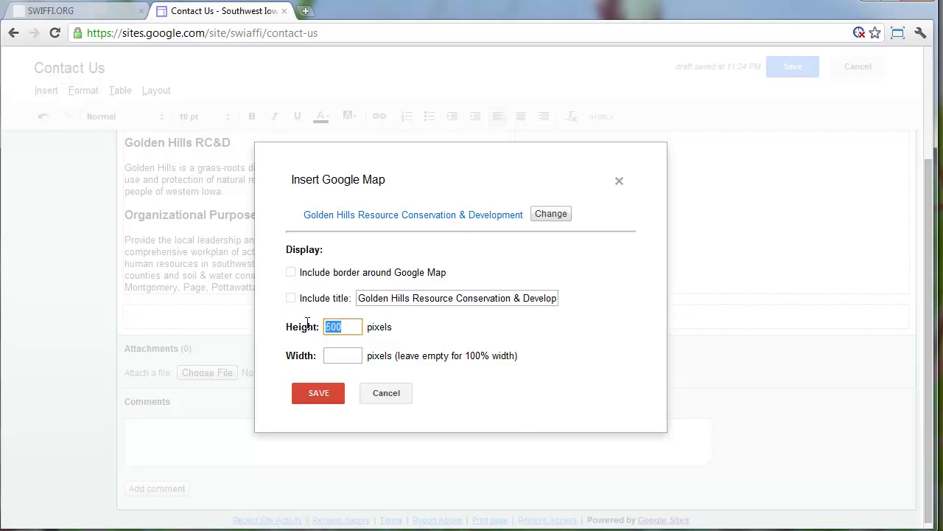
pyautogui.click(337, 356)
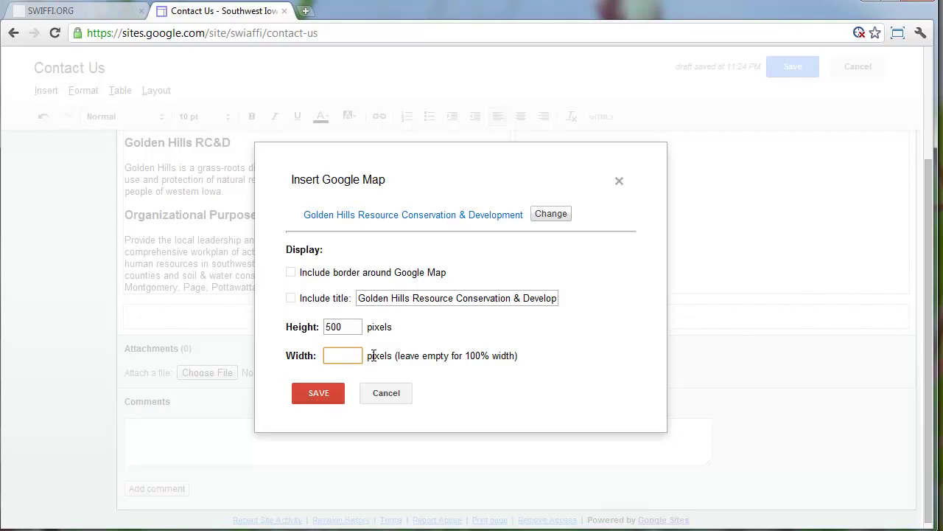
pyautogui.click(67, 13)
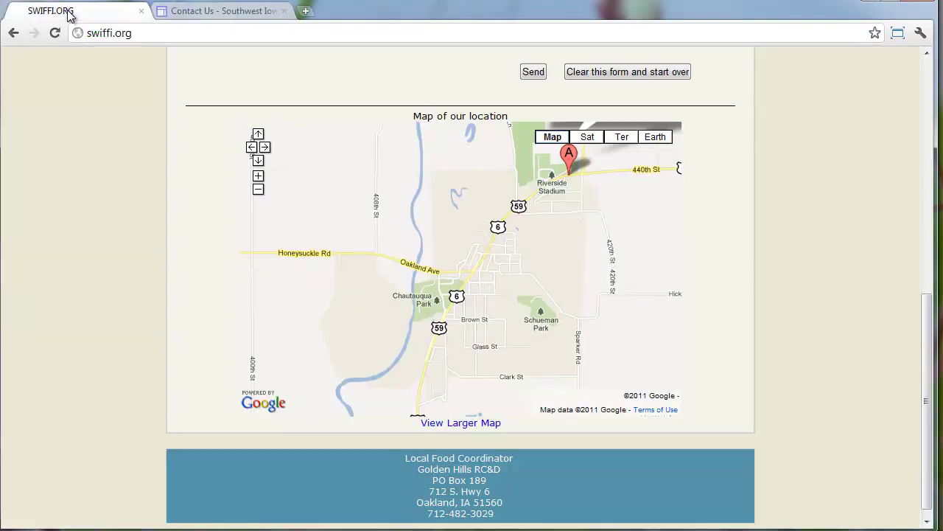
pyautogui.click(227, 18)
pyautogui.click(312, 393)
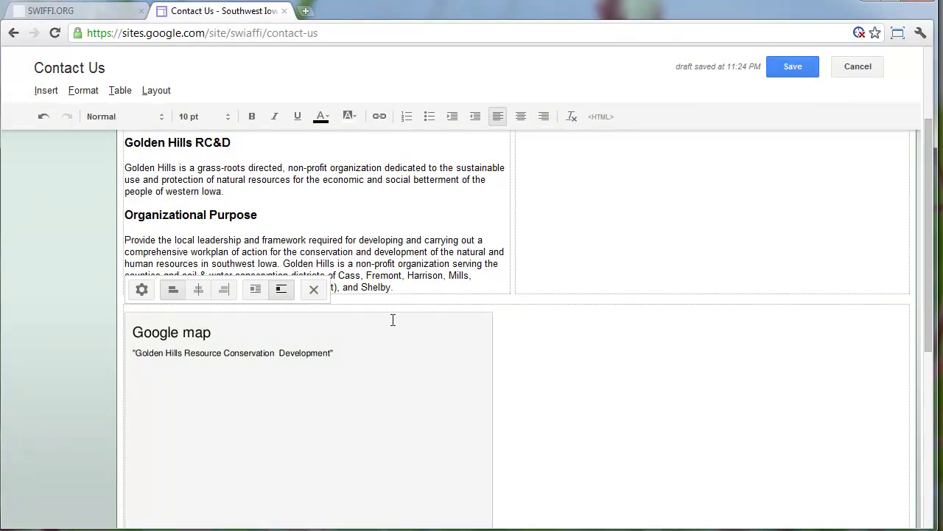
# Save the Contact Us page with the map and reopen it for editing
pyautogui.click(781, 65)
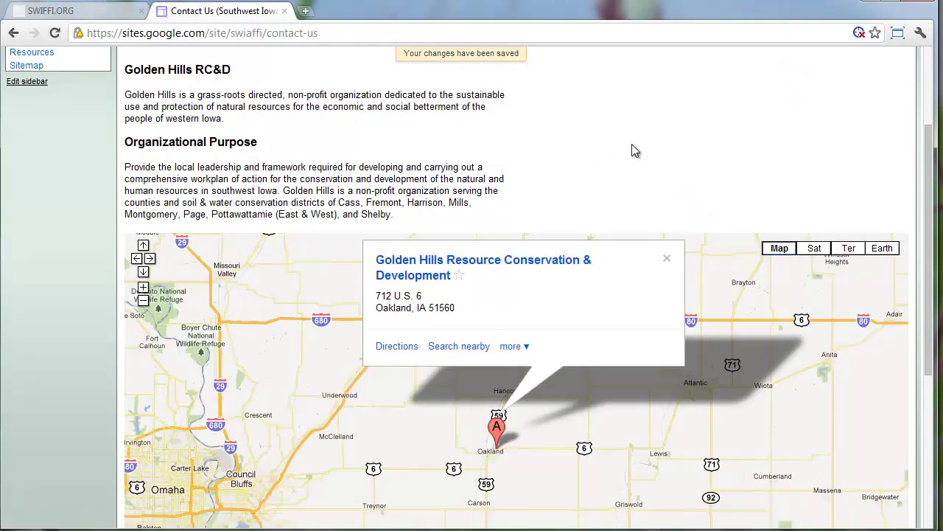
pyautogui.scroll(-2, 653, 146)
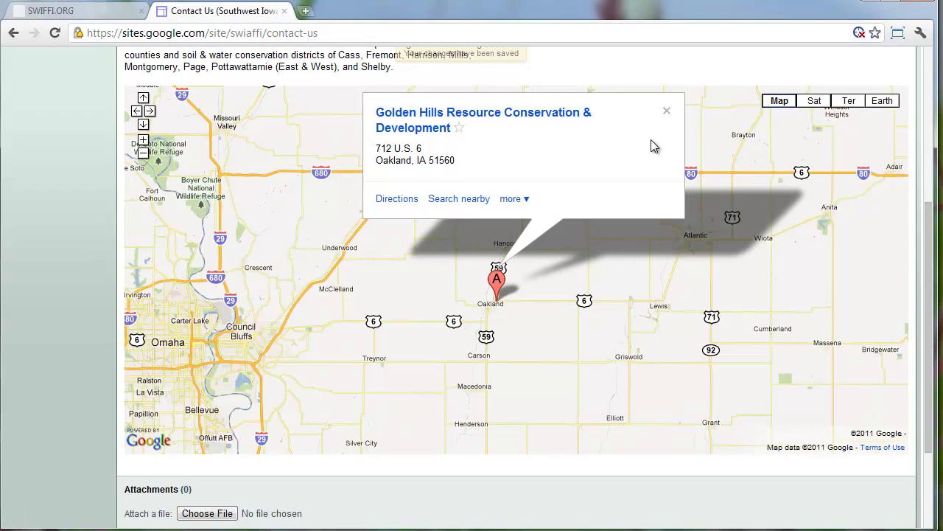
pyautogui.scroll(1, 652, 140)
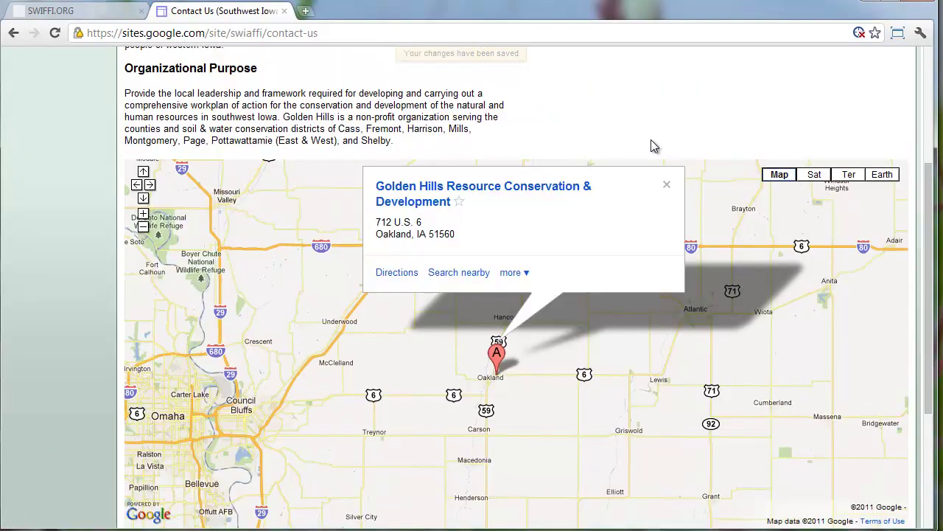
pyautogui.scroll(3, 651, 140)
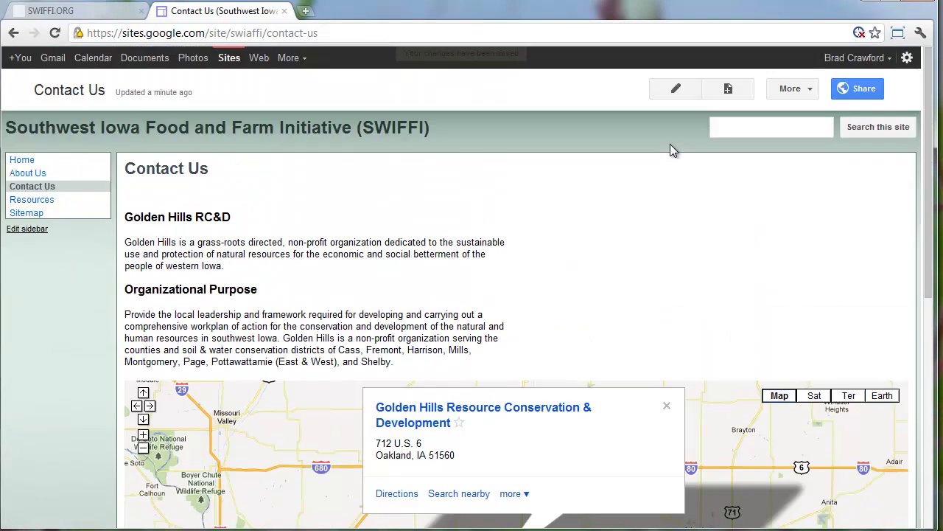
pyautogui.click(678, 90)
pyautogui.scroll(-2, 287, 332)
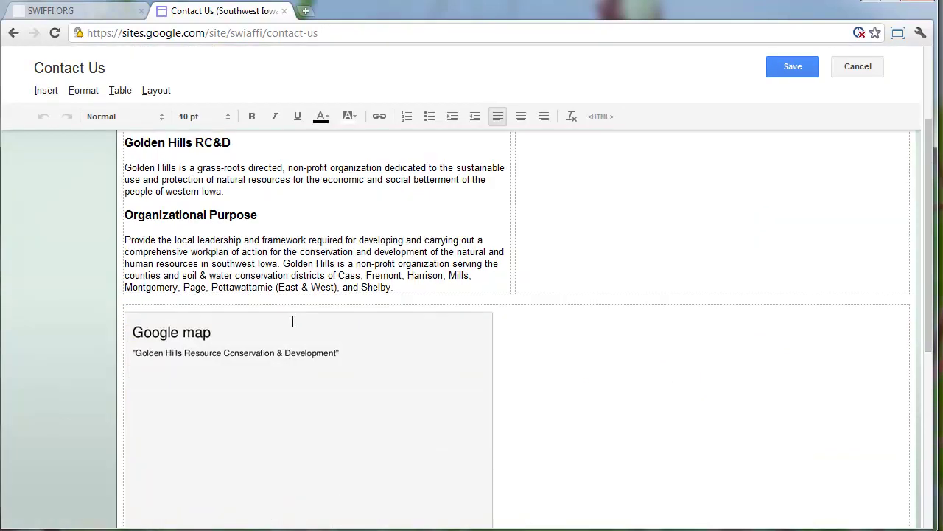
# Set the map gadget's width to 600 in its properties and save the Contact Us page
pyautogui.click(291, 320)
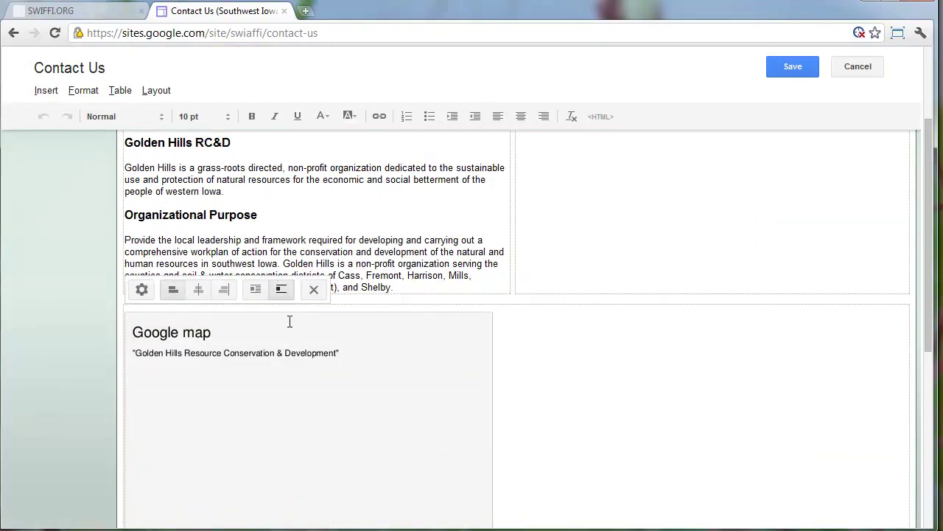
pyautogui.click(146, 289)
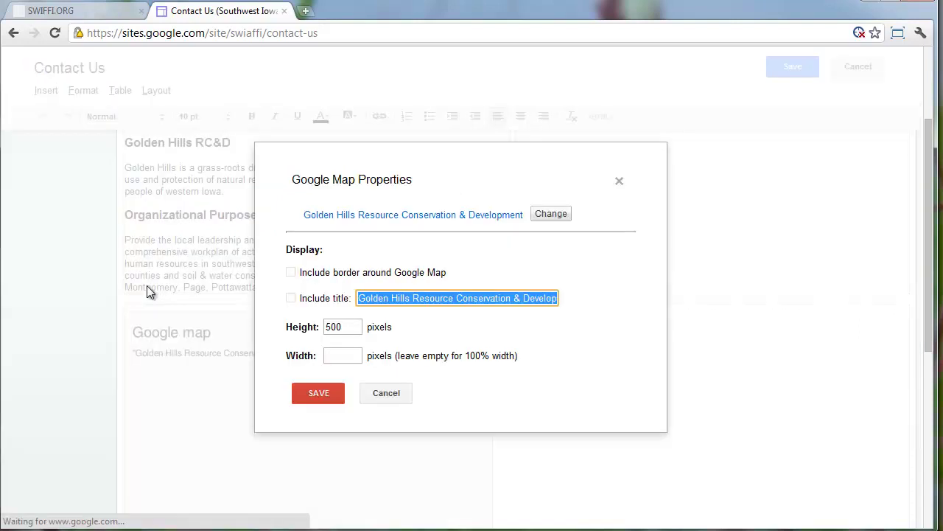
pyautogui.click(335, 356)
pyautogui.write('600')
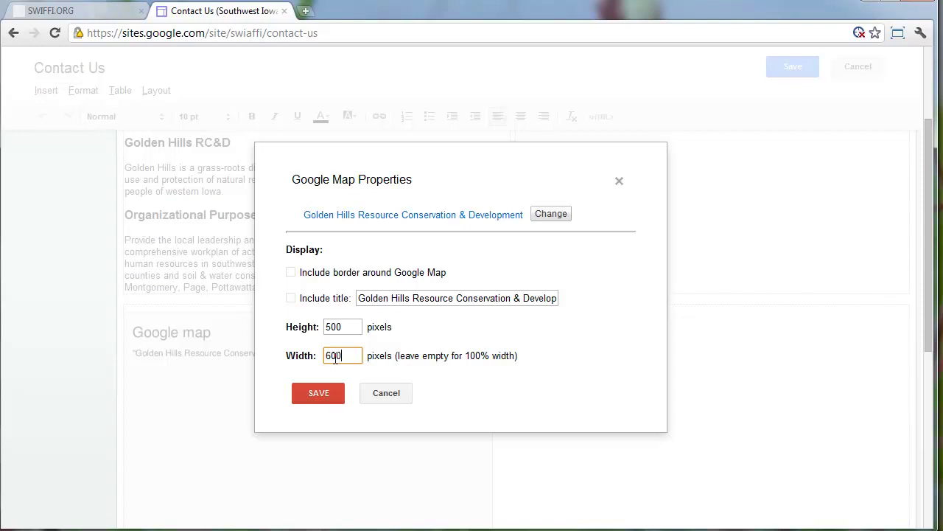
pyautogui.click(316, 396)
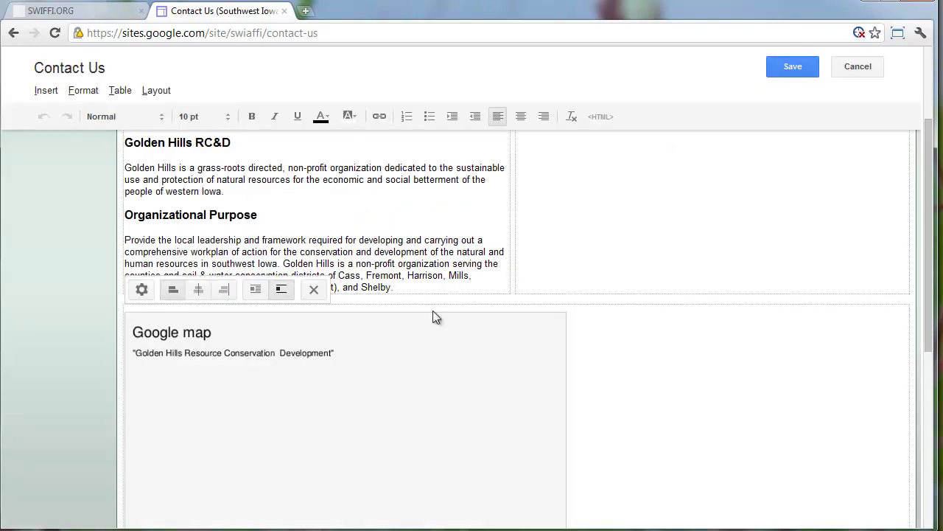
pyautogui.click(789, 65)
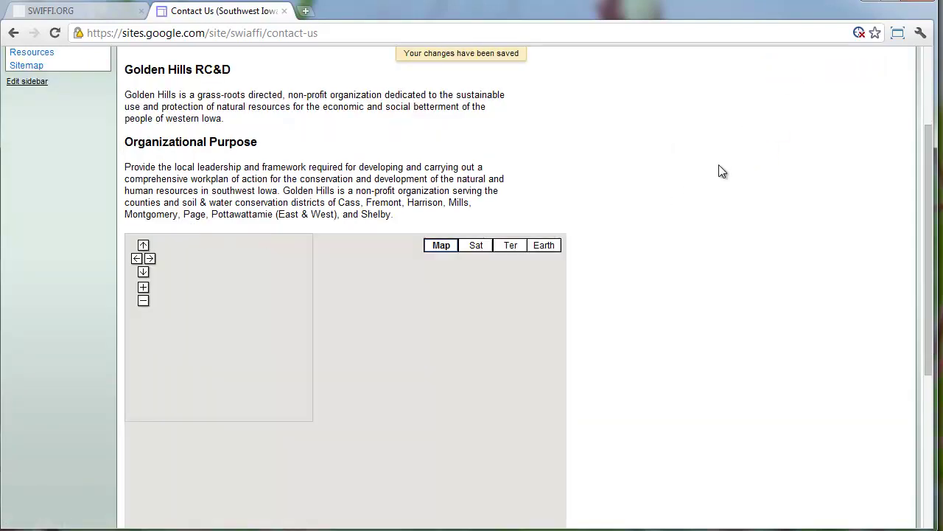
pyautogui.scroll(-2, 671, 198)
pyautogui.scroll(2, 670, 198)
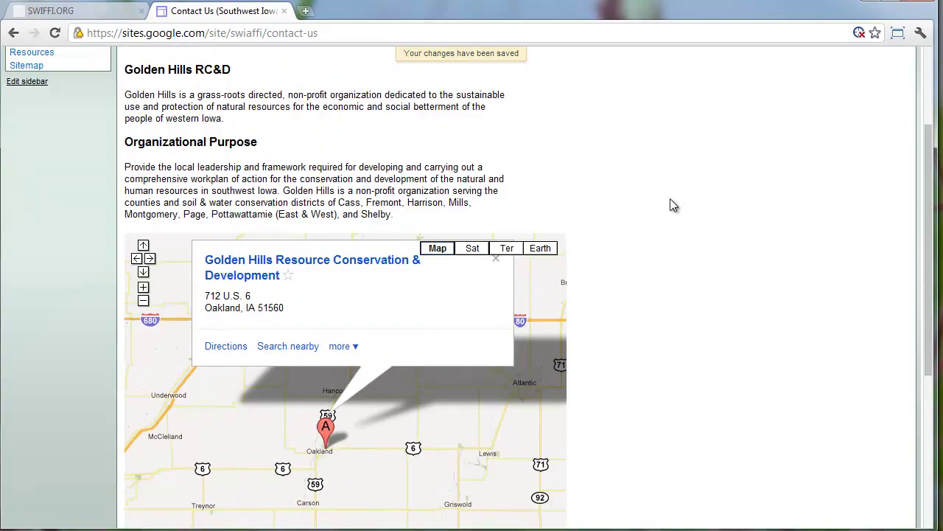
pyautogui.scroll(1, 670, 198)
pyautogui.scroll(-1, 668, 199)
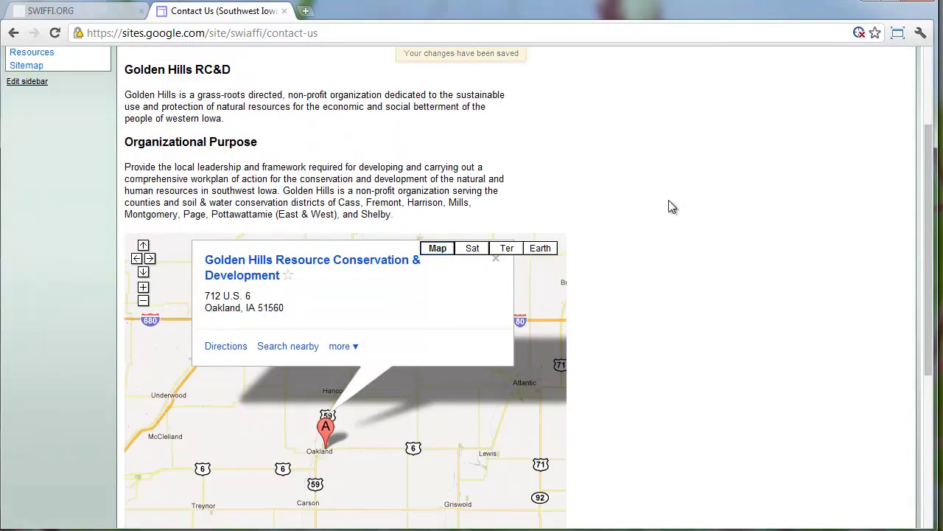
pyautogui.scroll(2, 669, 200)
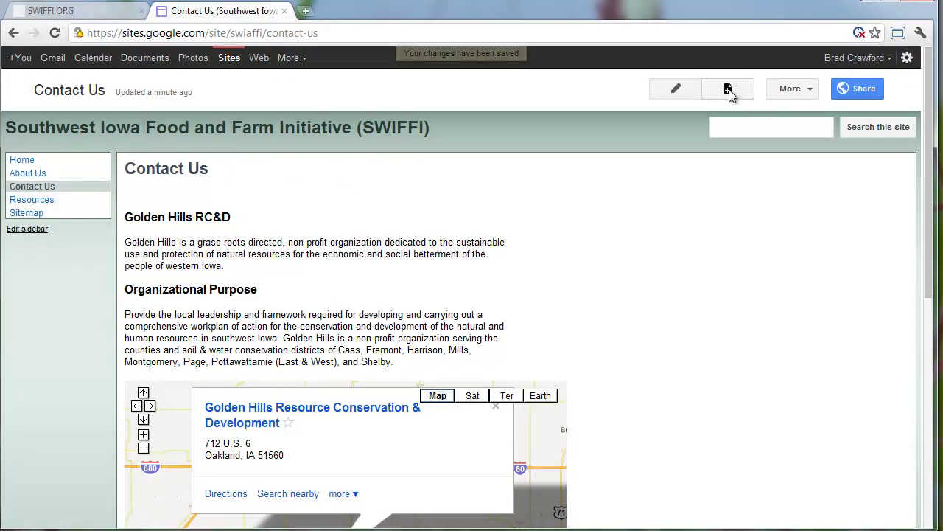
# Reopen the editor, centre-align the Golden Hills map gadget, and save the Contact Us page
pyautogui.click(680, 89)
pyautogui.scroll(-2, 381, 344)
pyautogui.click(409, 370)
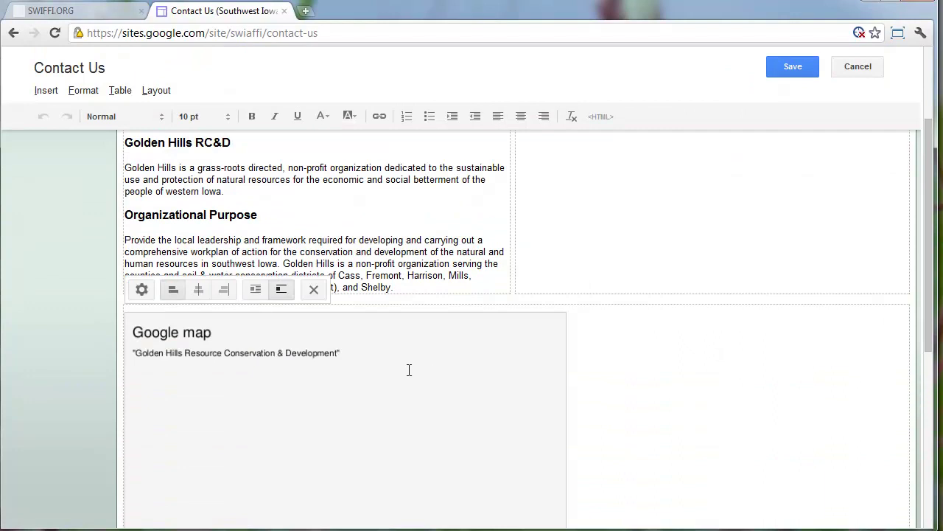
pyautogui.click(198, 289)
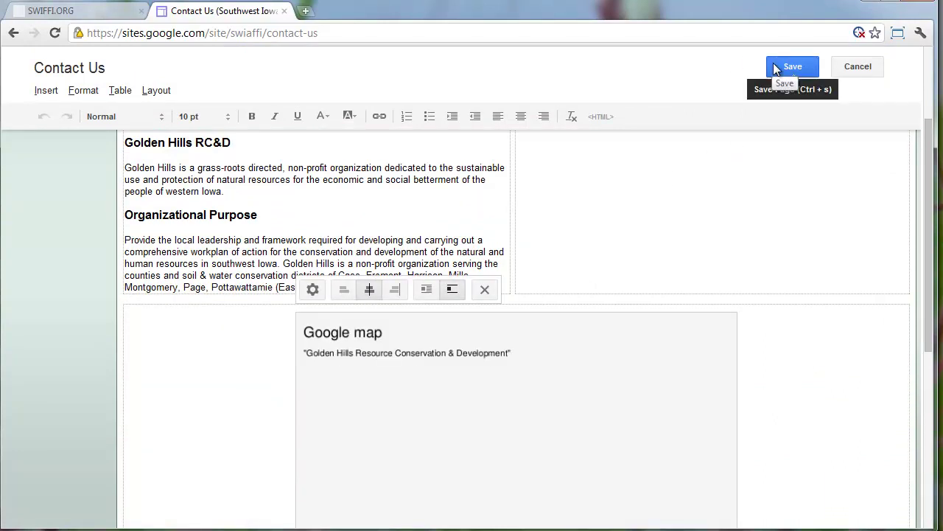
pyautogui.hotkey('ctrl', 's')
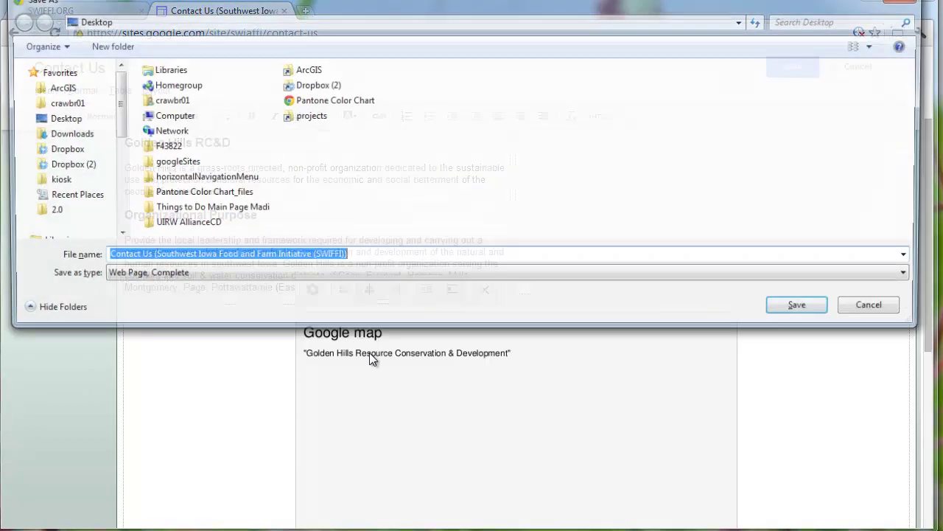
pyautogui.press('Escape')
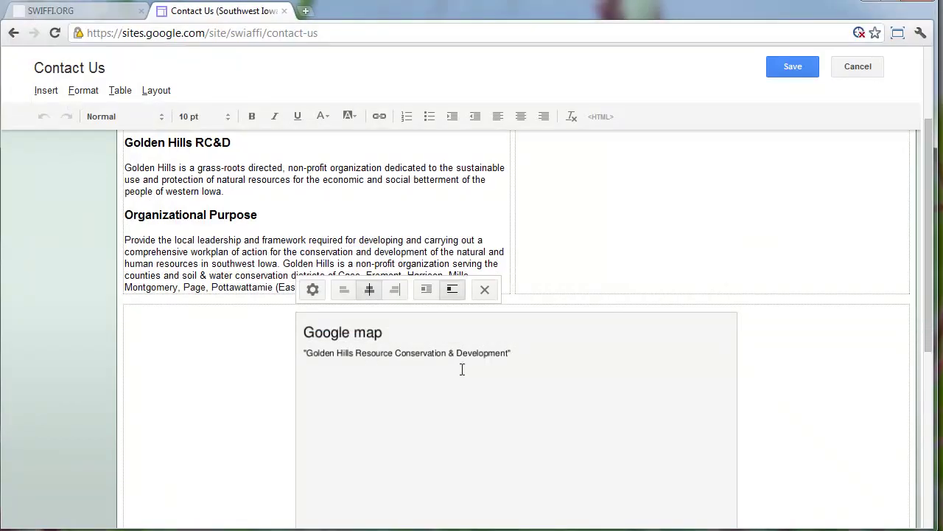
pyautogui.hotkey('ctrl', 'd')
pyautogui.press('Escape')
pyautogui.hotkey('ctrl', 'l')
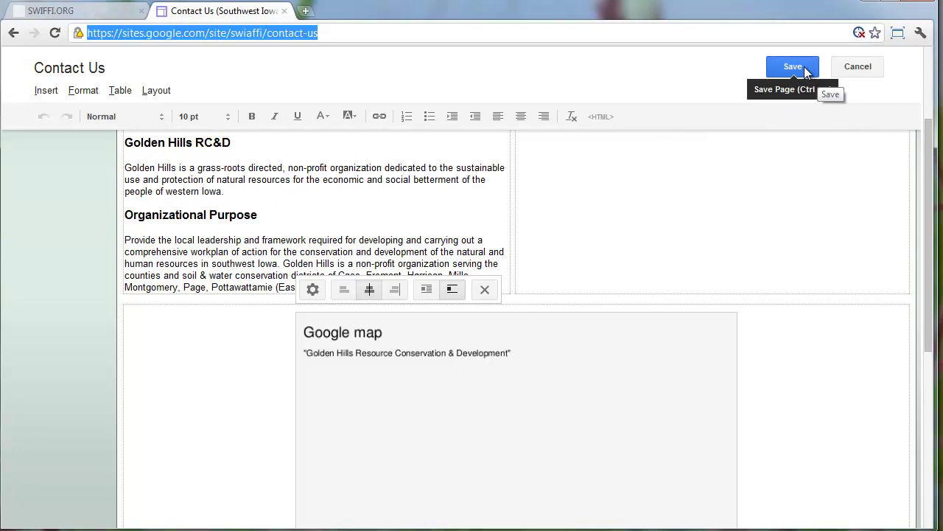
pyautogui.click(806, 68)
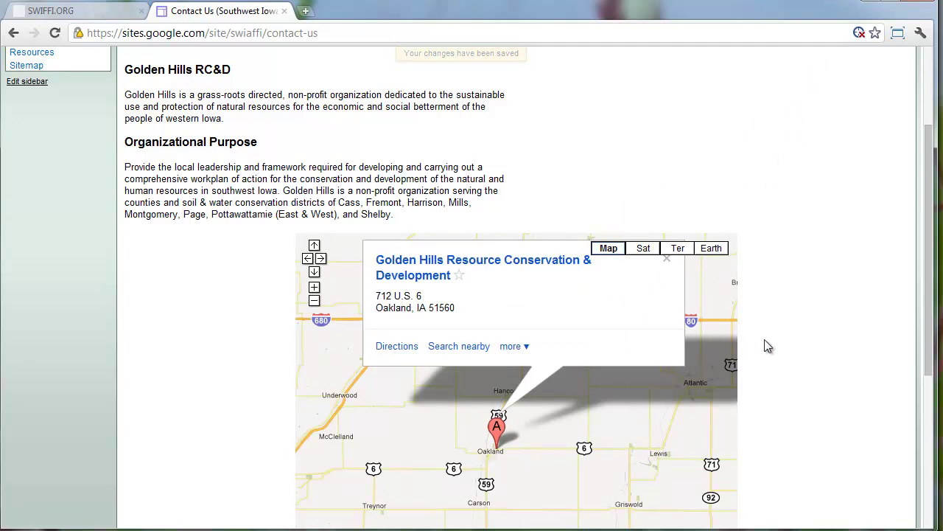
pyautogui.scroll(1, 813, 346)
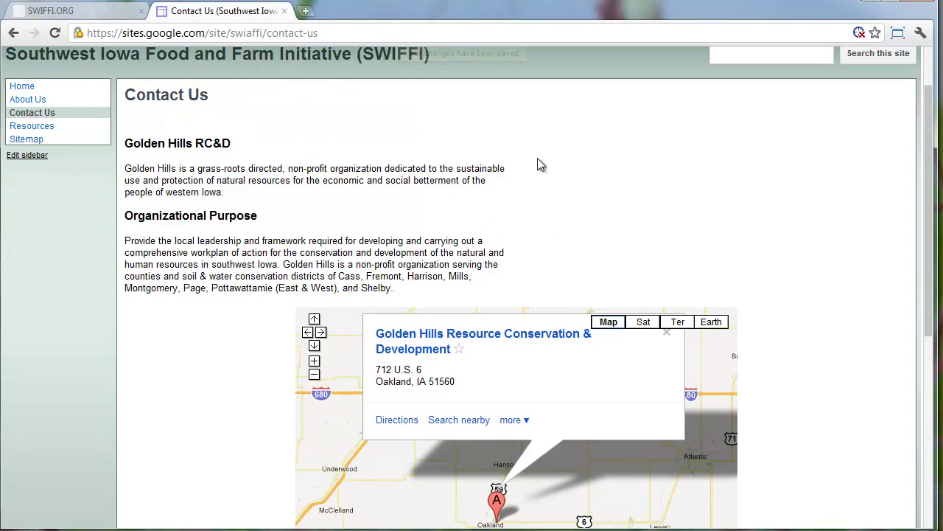
# Review the SWIFFI.ORG contact form's Name, Company, Email, Phone, comment and security fields, then open a new tab
pyautogui.click(66, 11)
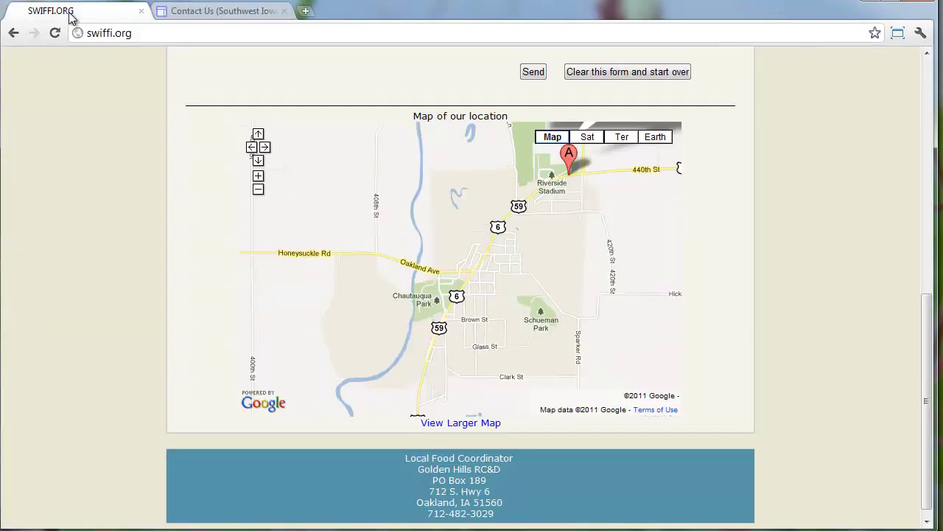
pyautogui.scroll(4, 387, 122)
pyautogui.scroll(2, 388, 128)
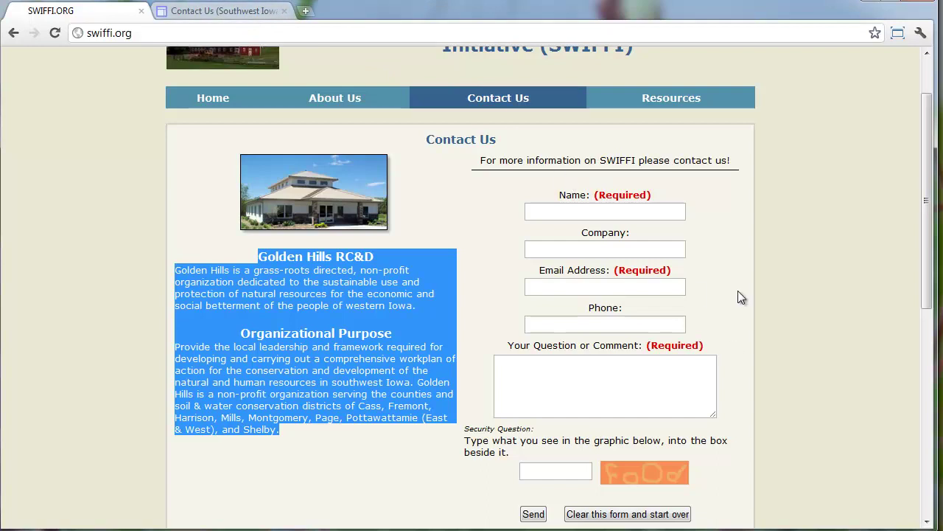
pyautogui.click(624, 215)
pyautogui.click(619, 406)
pyautogui.click(605, 323)
pyautogui.click(563, 465)
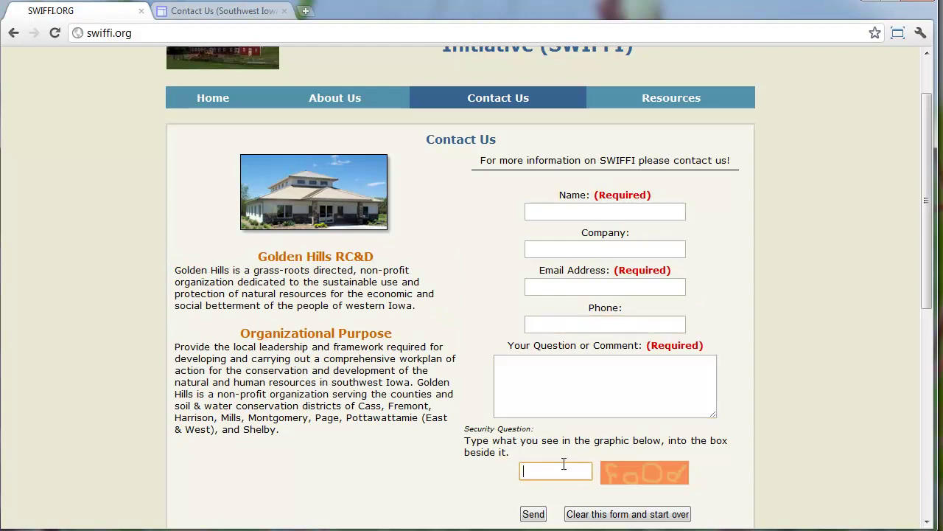
pyautogui.click(583, 407)
pyautogui.click(596, 325)
pyautogui.click(597, 286)
pyautogui.click(599, 252)
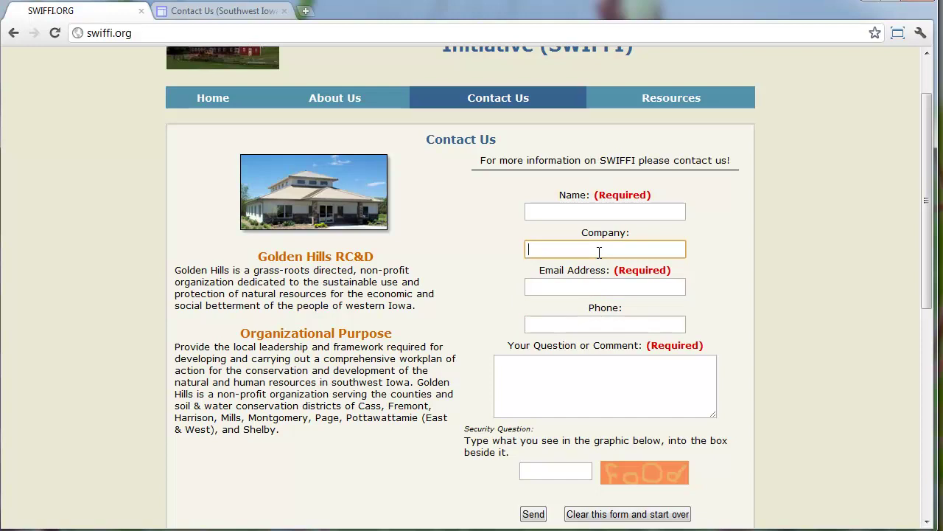
pyautogui.hotkey('ctrl', 't')
# Load wufoo.com and start the free account sign-up
pyautogui.write('wu')
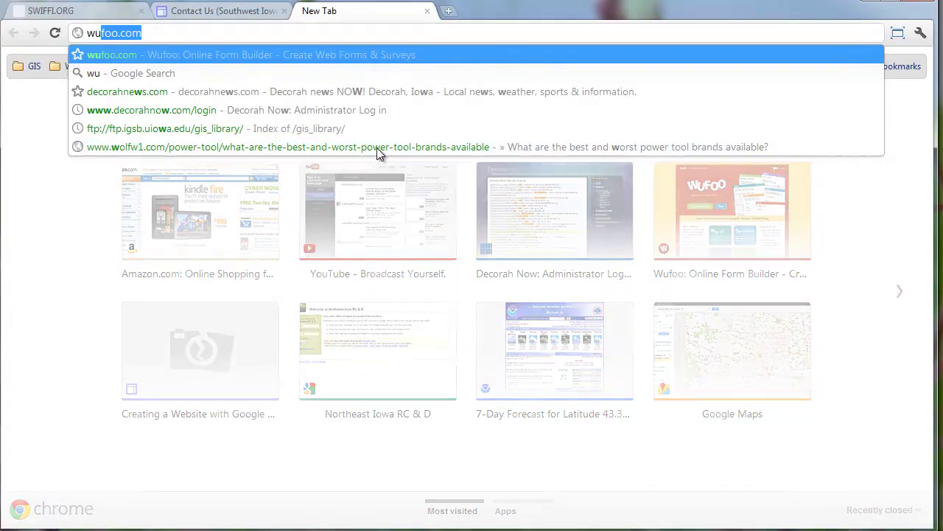
pyautogui.press('Return')
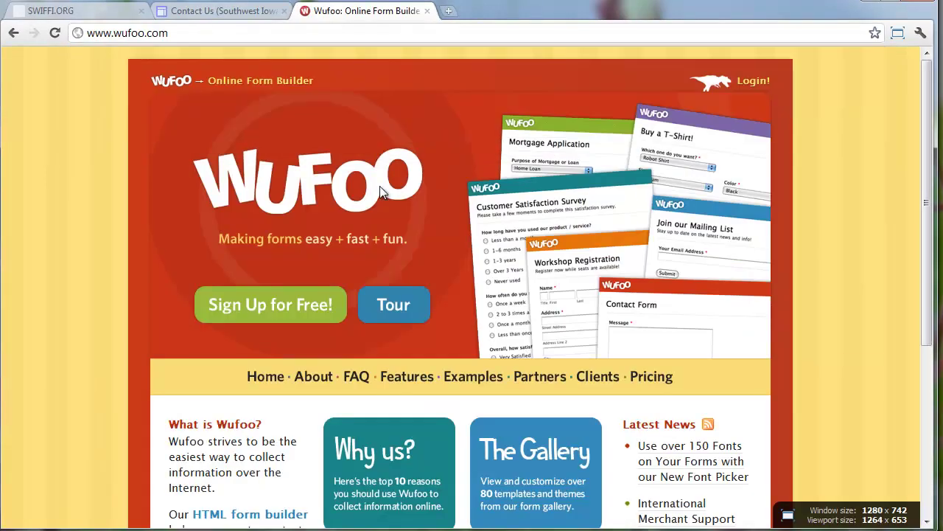
pyautogui.click(300, 308)
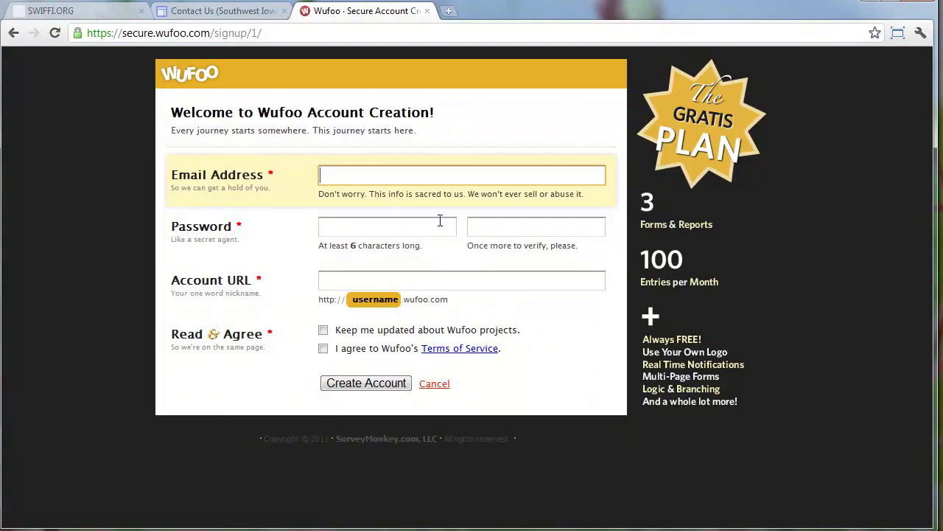
# Enter 'swiffi' as the Account URL, then cancel sign-up to reach the Pricing & Signup page
pyautogui.click(440, 221)
pyautogui.press('Tab')
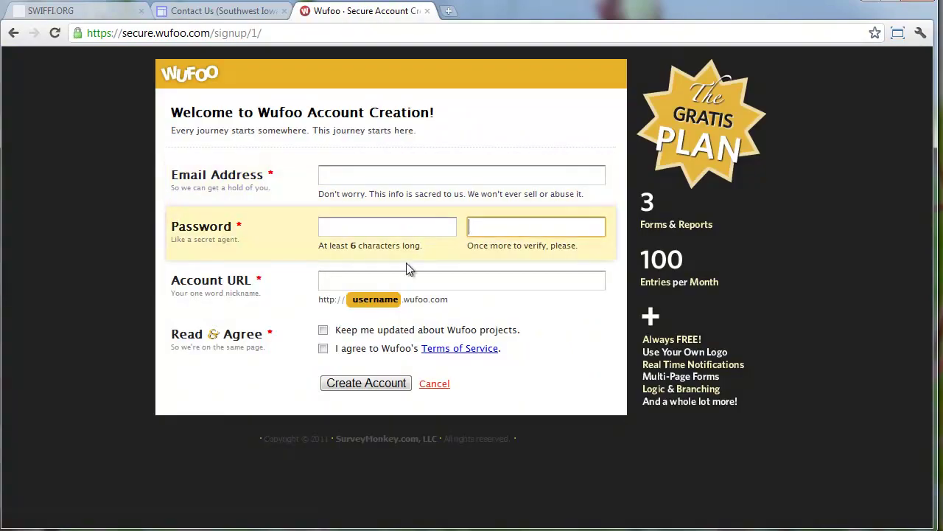
pyautogui.click(393, 286)
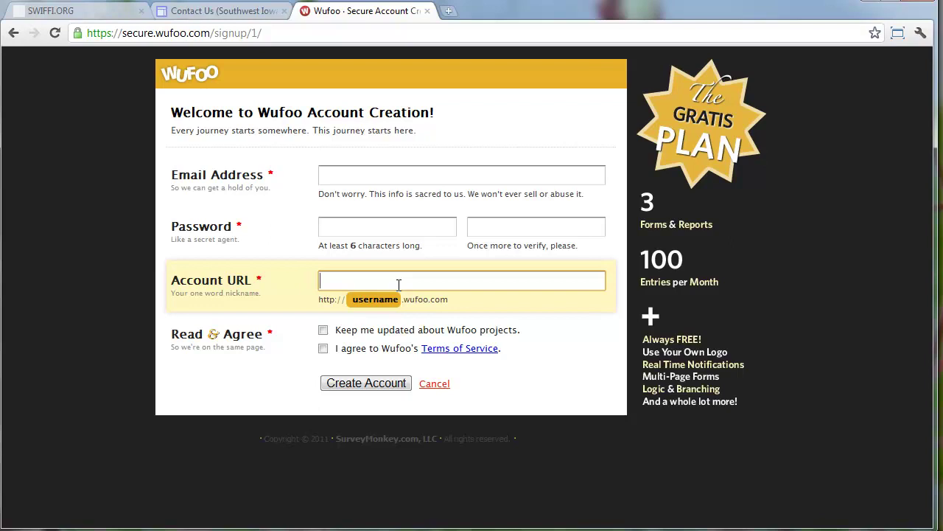
pyautogui.write('swiffi')
pyautogui.click(434, 384)
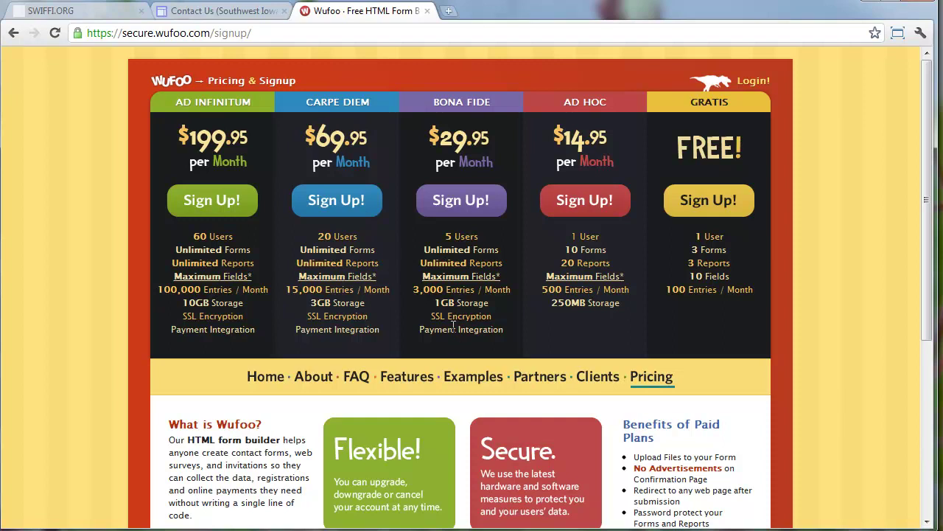
# Check the BONA FIDE plan's Payment Integration, log in to the existing Wufoo account, and create a new blank form
pyautogui.moveTo(420, 329); pyautogui.dragTo(504, 330)
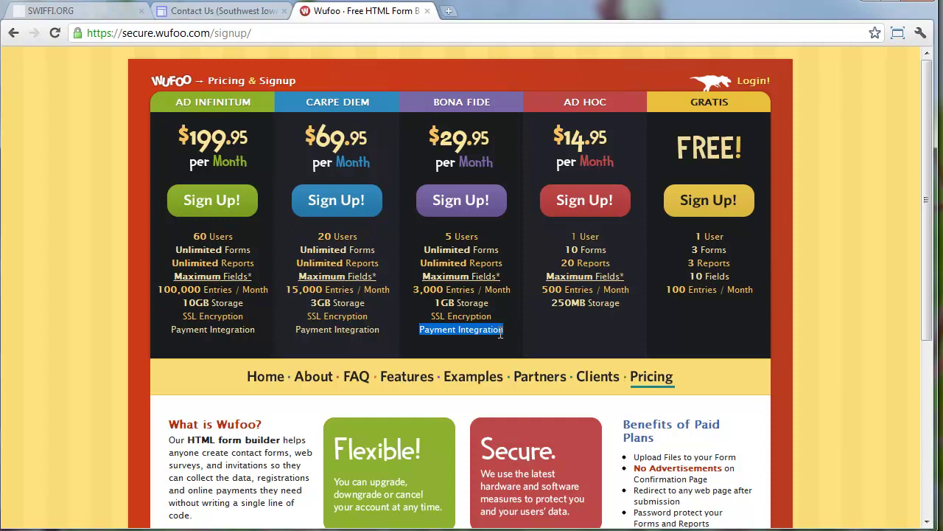
pyautogui.click(499, 315)
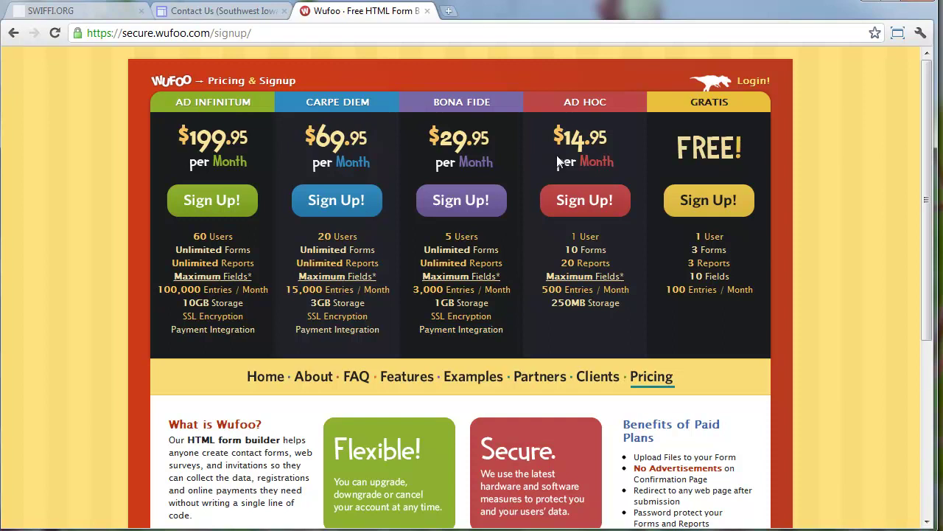
pyautogui.click(766, 81)
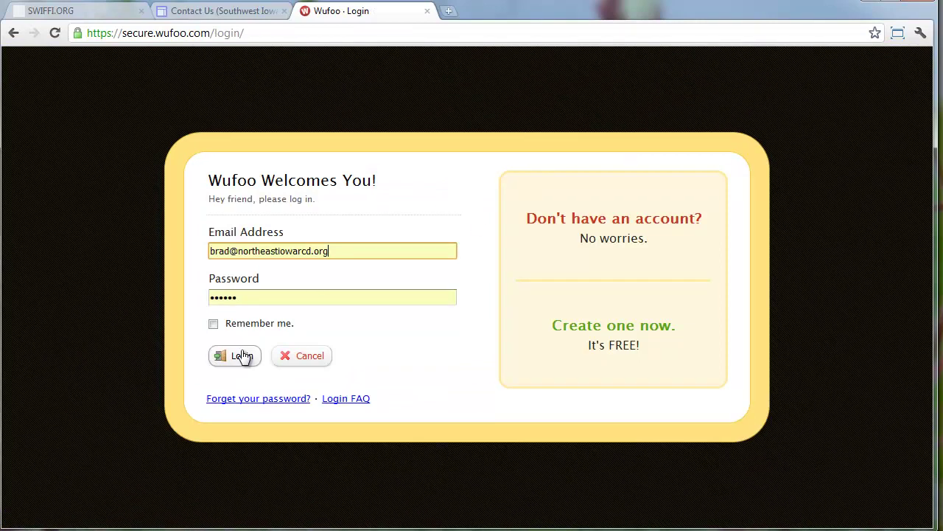
pyautogui.click(243, 356)
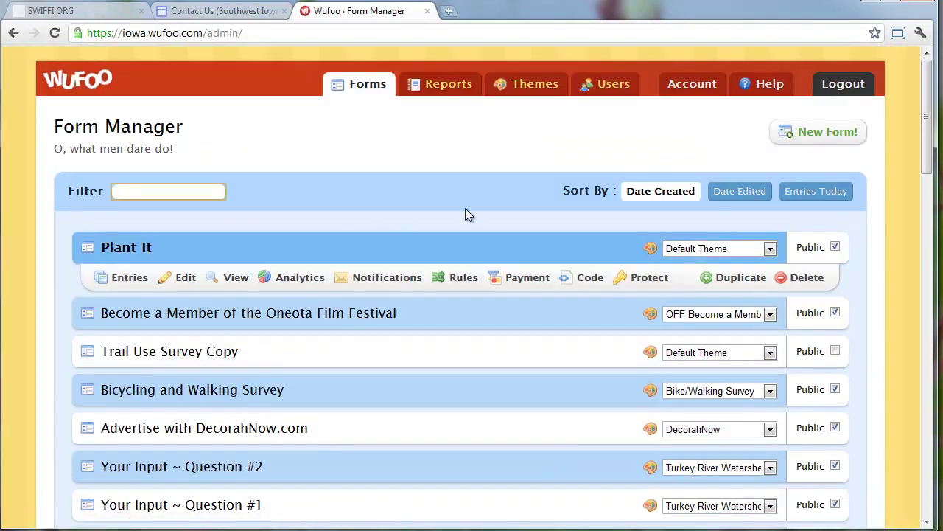
pyautogui.click(820, 133)
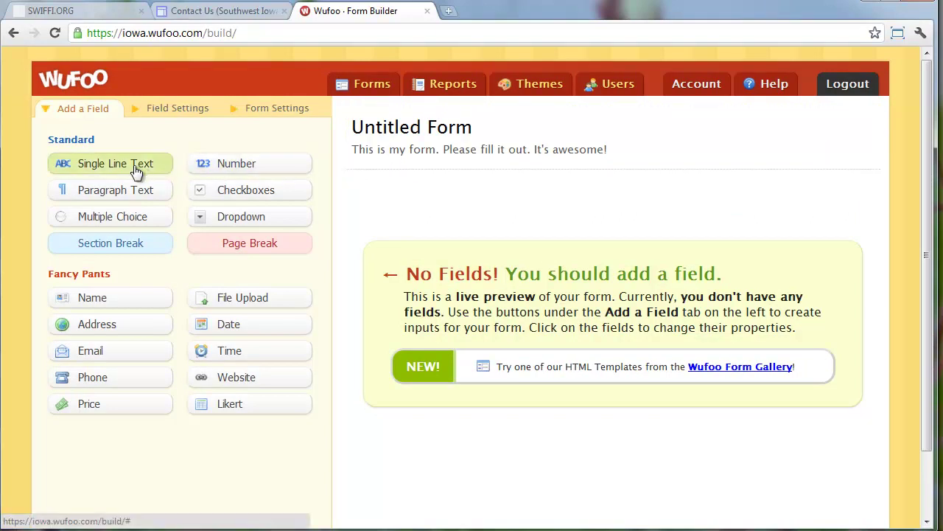
# Add Name, Email and Paragraph Text fields to the Untitled Form
pyautogui.moveTo(116, 301); pyautogui.dragTo(463, 215)
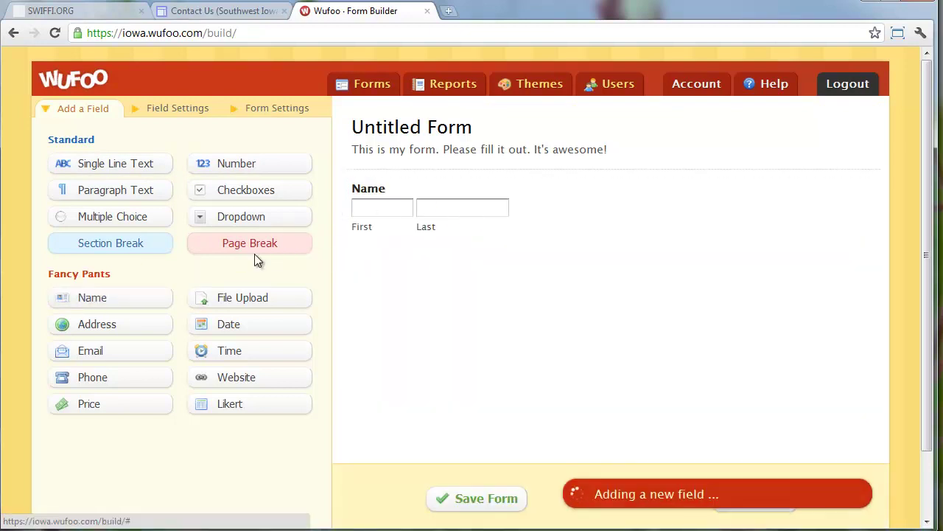
pyautogui.moveTo(147, 352); pyautogui.dragTo(456, 286)
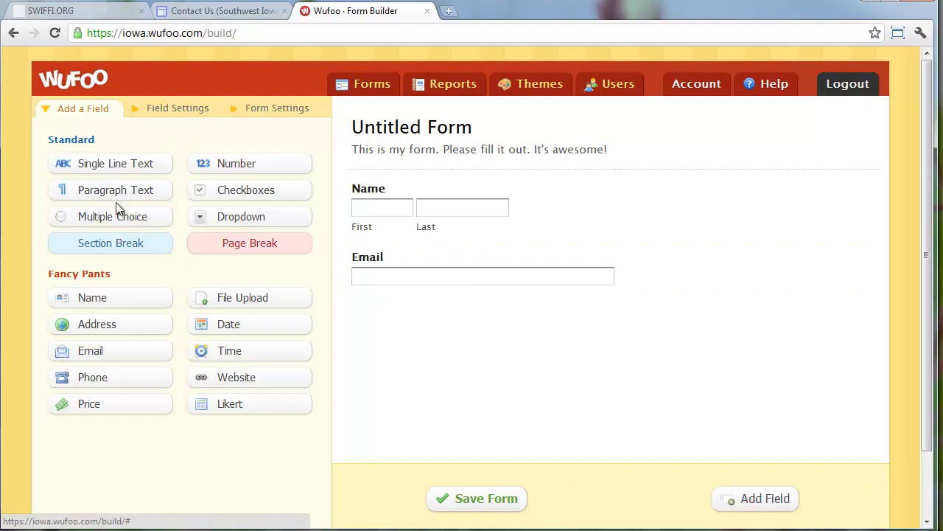
pyautogui.moveTo(121, 190); pyautogui.dragTo(476, 356)
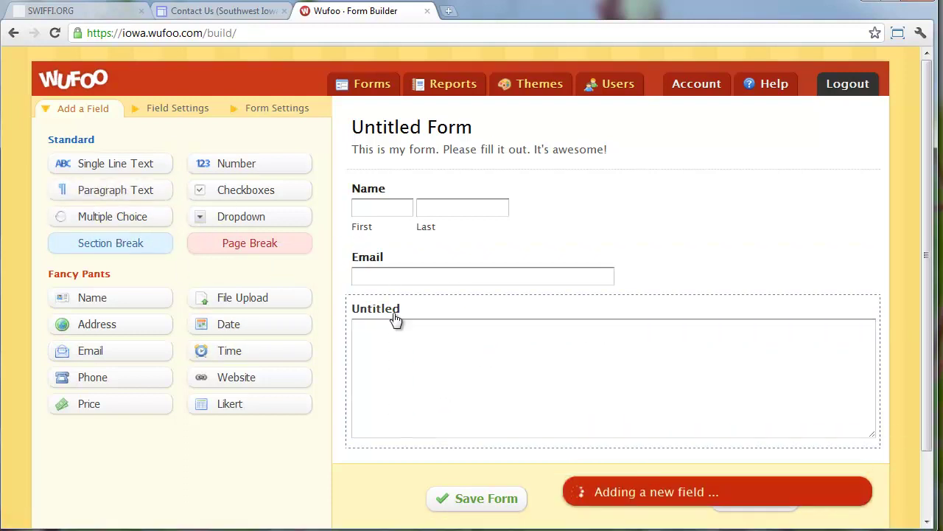
# Label the paragraph field 'Question of Comments', checking the SWIFFI contact form's wording
pyautogui.click(390, 315)
pyautogui.click(152, 252)
pyautogui.write('Question ')
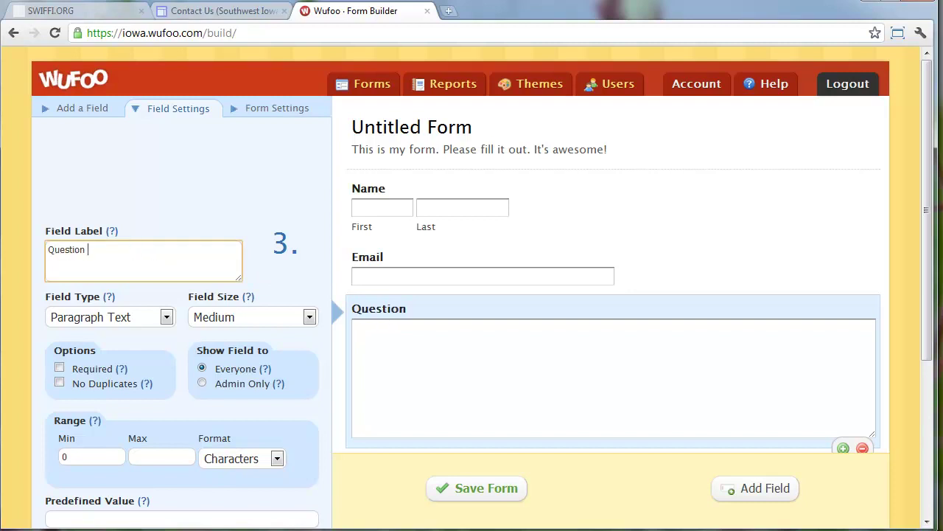
pyautogui.write('of Comments')
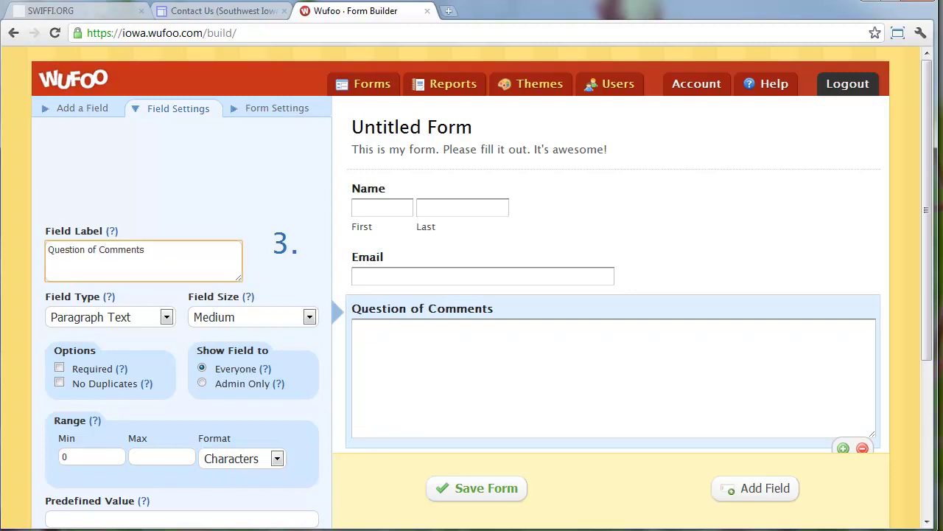
pyautogui.click(99, 8)
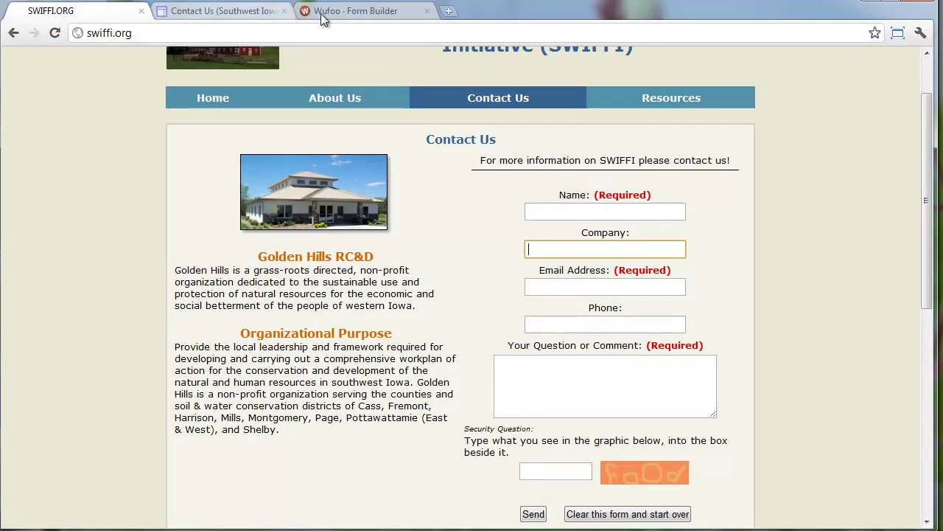
pyautogui.click(347, 14)
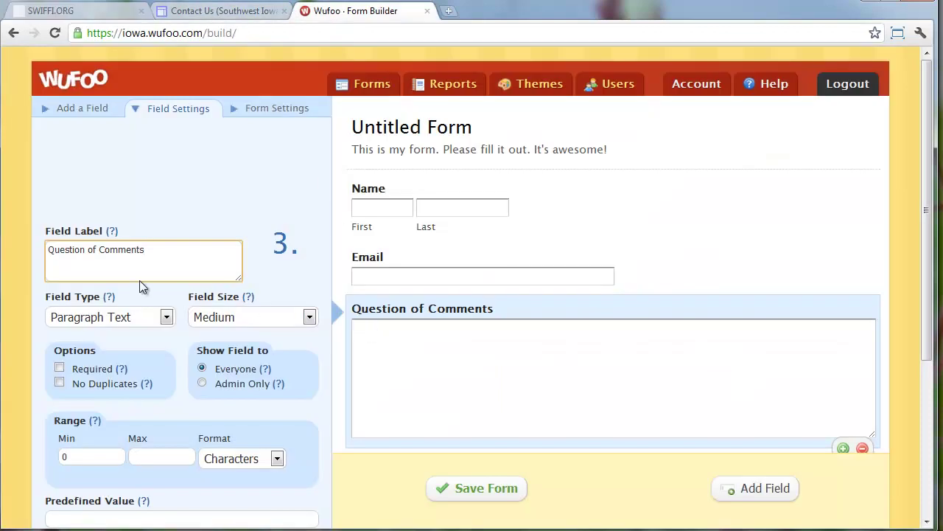
# Change the paragraph field's label to 'Your Question or Comment'
pyautogui.tripleClick(123, 251)
pyautogui.press('Home')
pyautogui.write('Your')
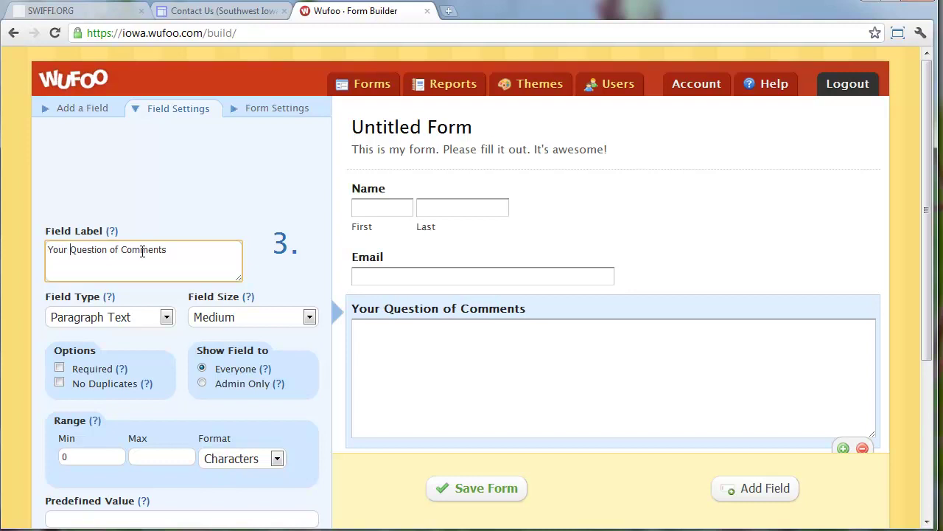
pyautogui.doubleClick(114, 249)
pyautogui.write('or')
# Make the question field required with a Small field size
pyautogui.click(60, 369)
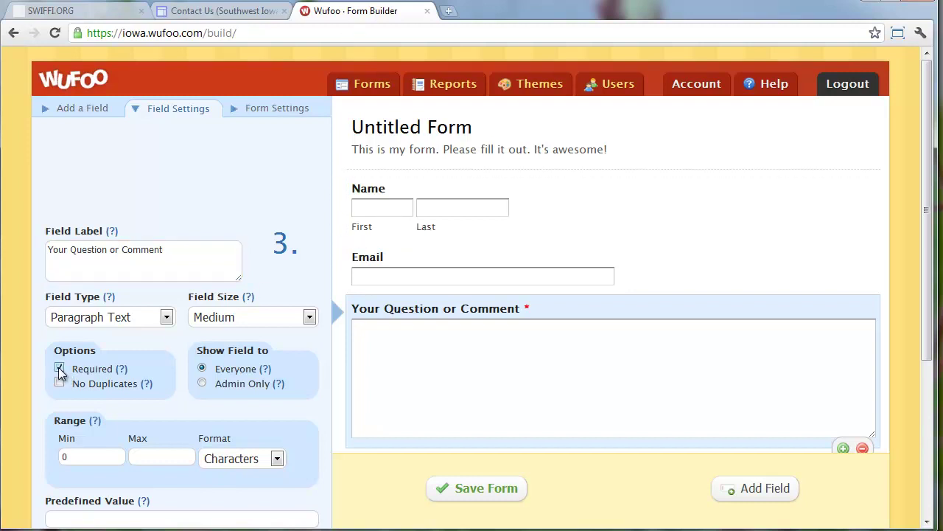
pyautogui.scroll(-1, 245, 384)
pyautogui.click(261, 245)
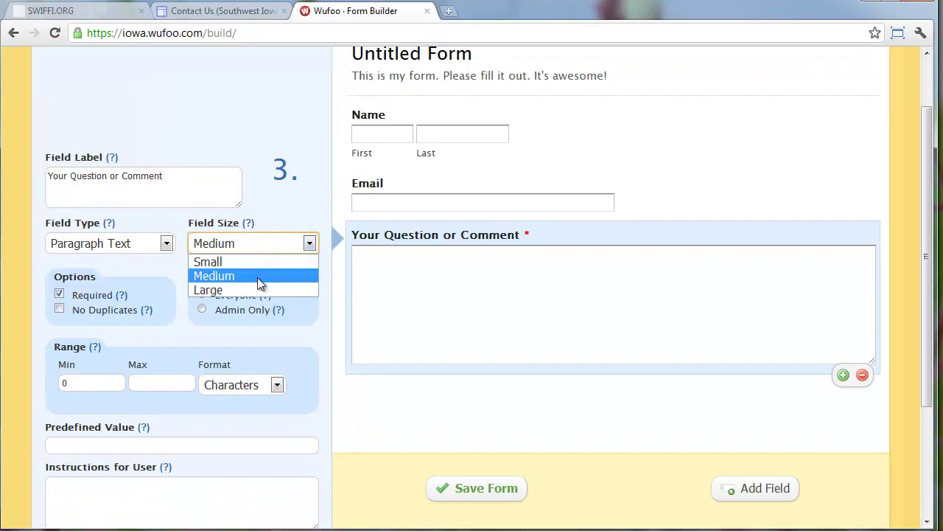
pyautogui.click(250, 289)
pyautogui.scroll(-2, 438, 316)
pyautogui.click(235, 104)
pyautogui.click(239, 116)
pyautogui.scroll(3, 383, 214)
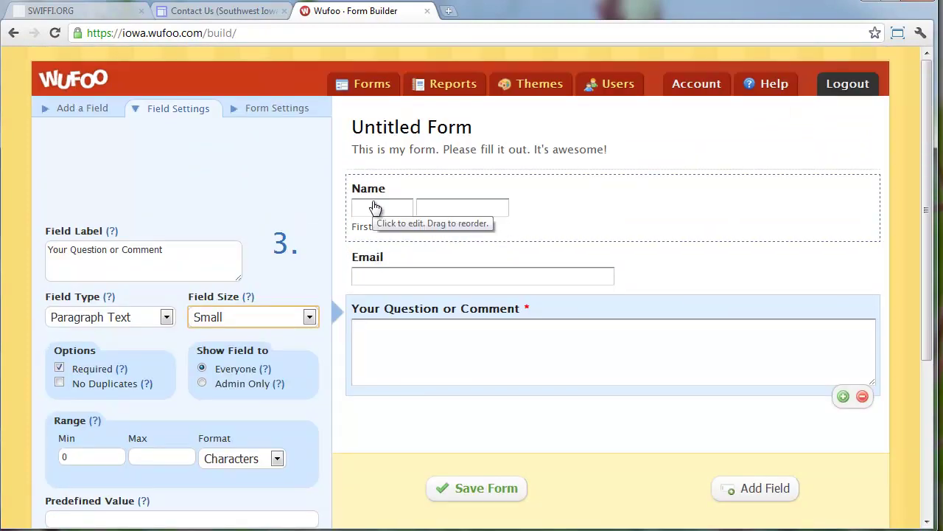
# Mark the Name and Email fields as required
pyautogui.click(374, 206)
pyautogui.click(59, 275)
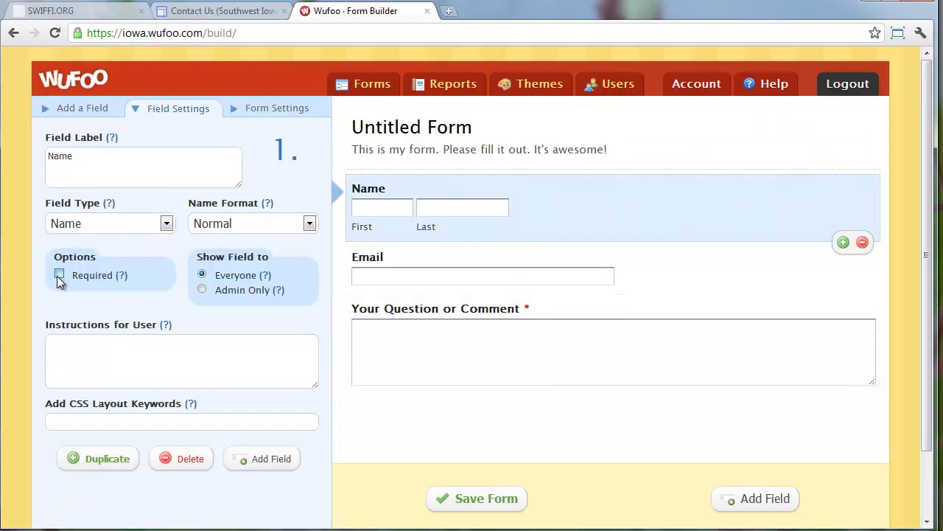
pyautogui.click(352, 275)
pyautogui.click(59, 316)
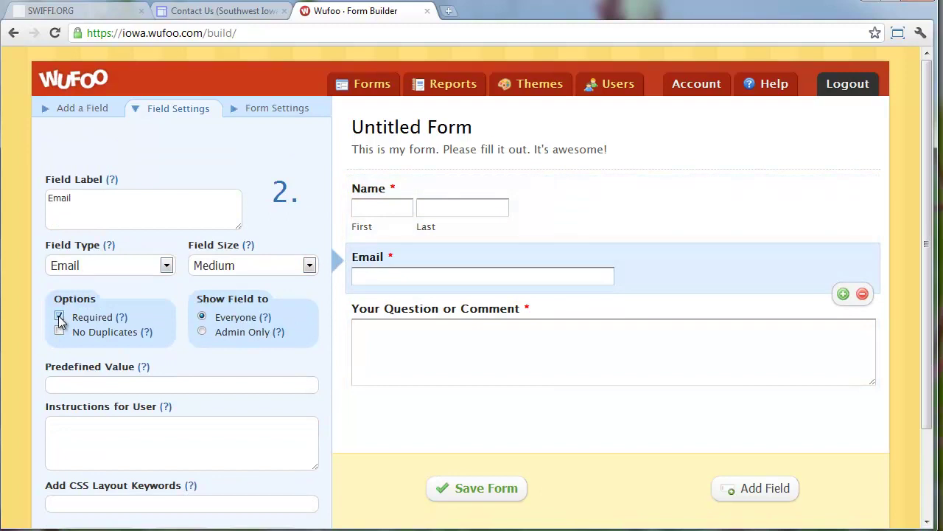
# Insert a Single Line Text field below Name labelled 'Business/Organization'
pyautogui.click(74, 108)
pyautogui.moveTo(120, 174); pyautogui.dragTo(417, 266)
pyautogui.tripleClick(130, 197)
pyautogui.write('Organization')
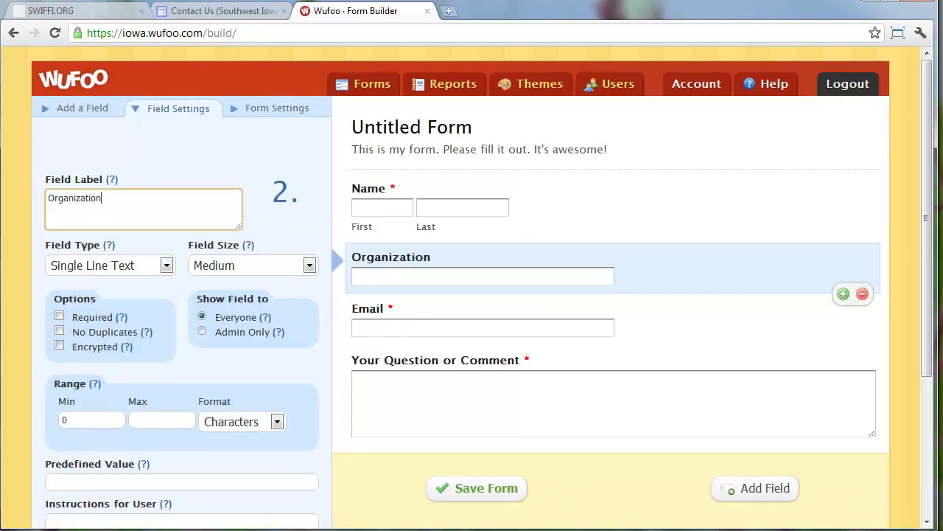
pyautogui.write('/Company')
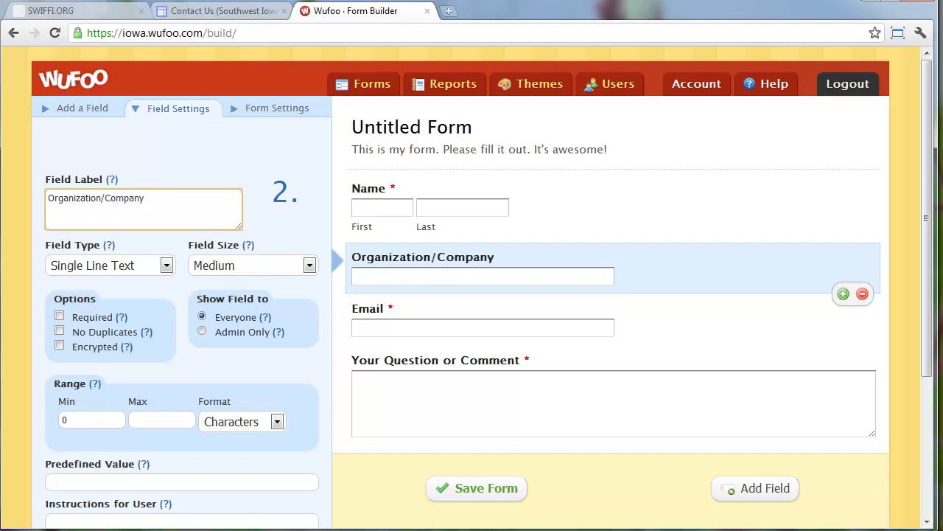
pyautogui.doubleClick(62, 199)
pyautogui.write('Busin')
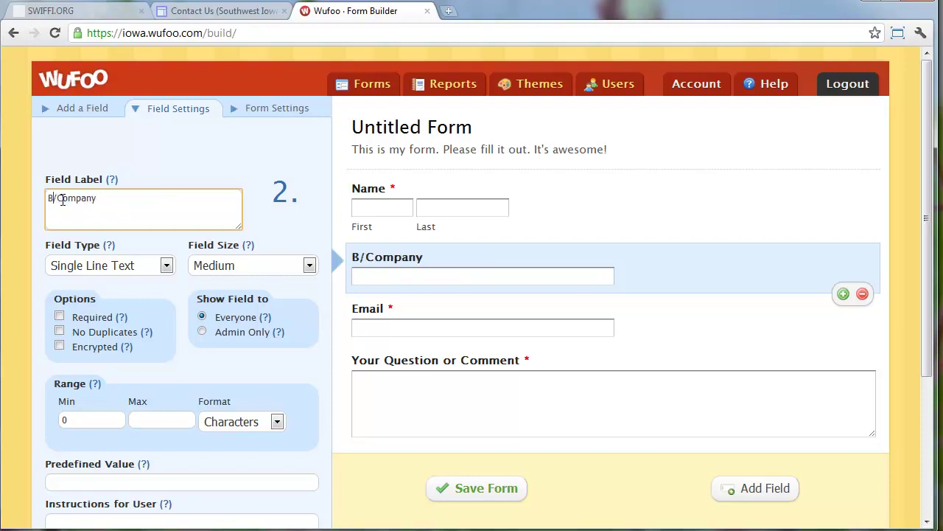
pyautogui.write('ess/Organization')
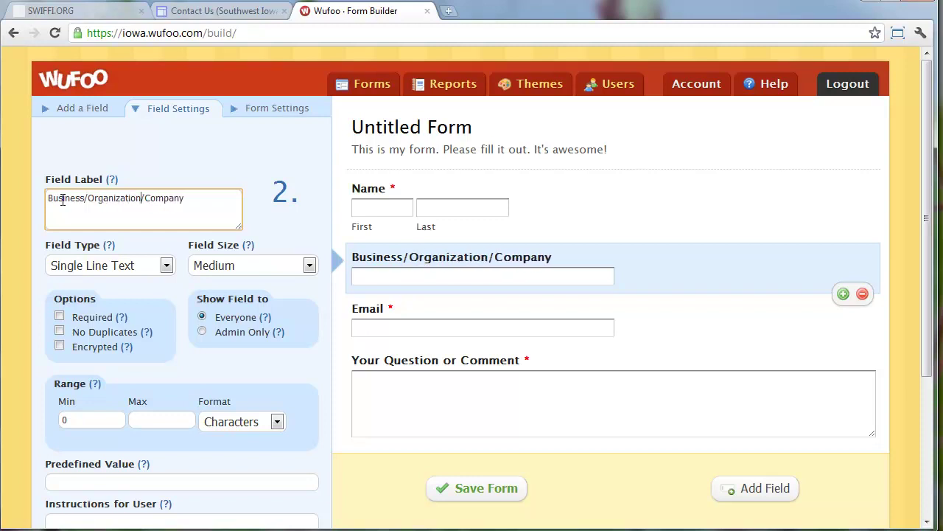
pyautogui.press('Delete')
pyautogui.press('Delete')
pyautogui.press('Delete')
pyautogui.press('Delete')
pyautogui.press('Delete')
pyautogui.press('Delete')
pyautogui.press('Delete')
pyautogui.press('Delete')
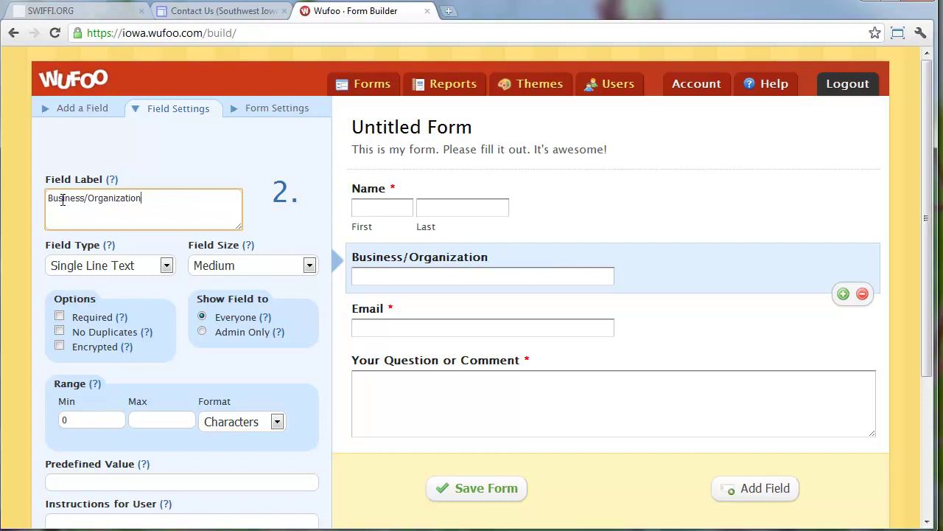
# Paste the SWIFFI intro line 'For more information on SWIFFI please contact us!' as the form description
pyautogui.click(381, 147)
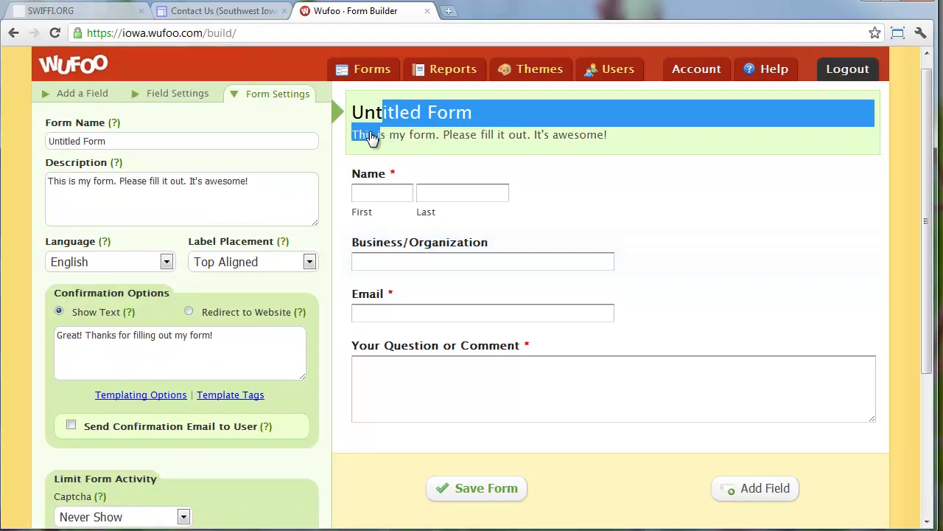
pyautogui.click(89, 15)
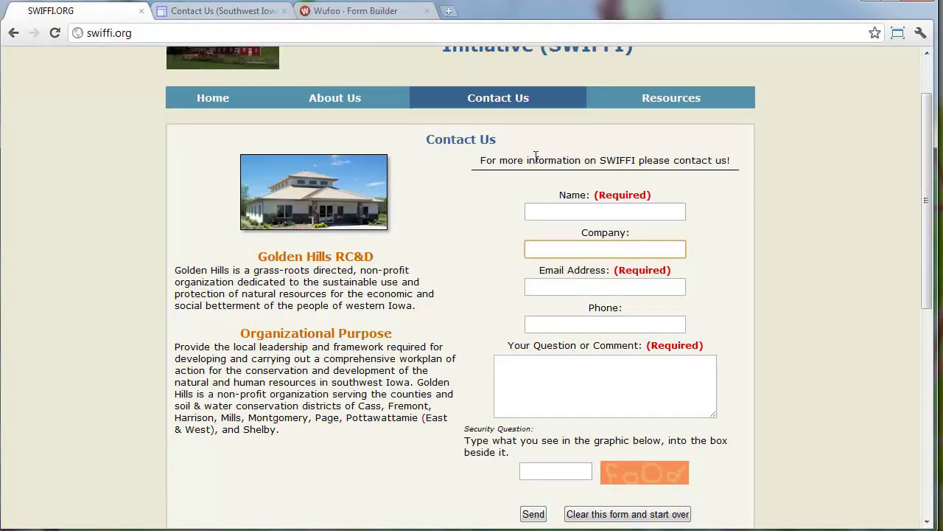
pyautogui.moveTo(477, 160); pyautogui.dragTo(748, 161)
pyautogui.hotkey('ctrl', 'c')
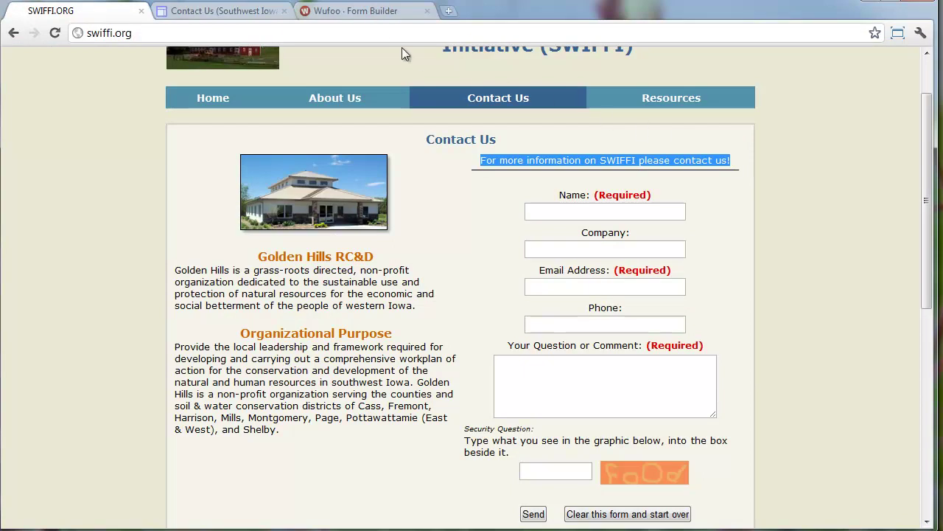
pyautogui.click(393, 12)
pyautogui.moveTo(284, 191); pyautogui.dragTo(9, 166)
pyautogui.hotkey('ctrl', 'v')
# Name the form 'Contact SWIFFI' and select the confirmation message text
pyautogui.click(184, 132)
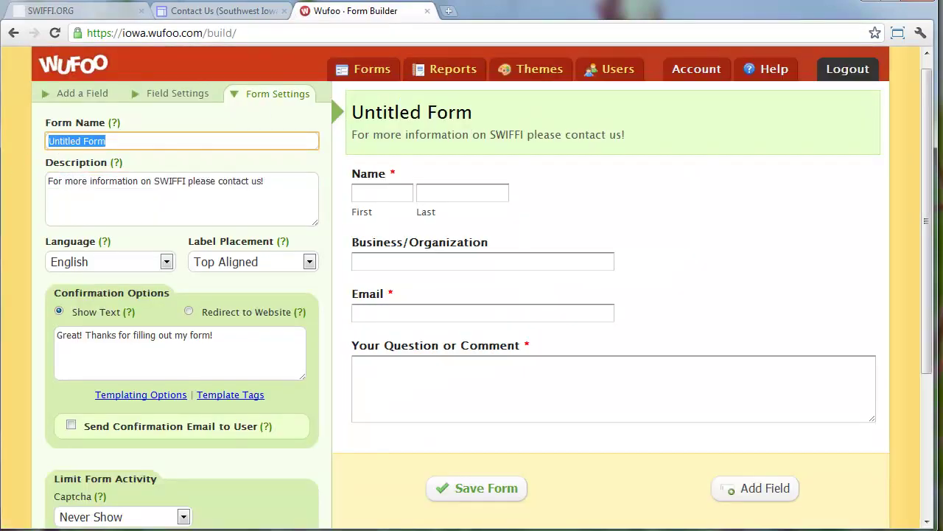
pyautogui.write('Cont')
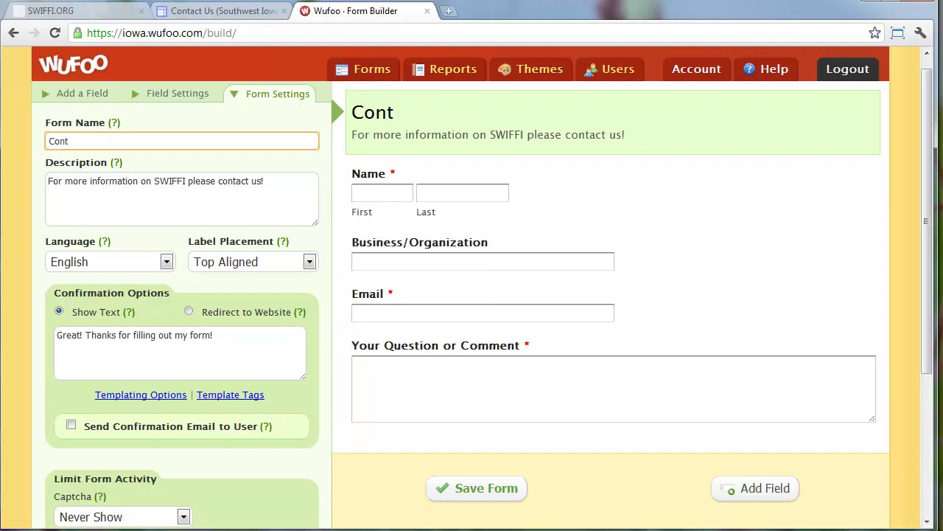
pyautogui.write('act SWIFFI')
pyautogui.moveTo(117, 140); pyautogui.dragTo(17, 144)
pyautogui.click(132, 147)
pyautogui.moveTo(132, 146); pyautogui.dragTo(49, 145)
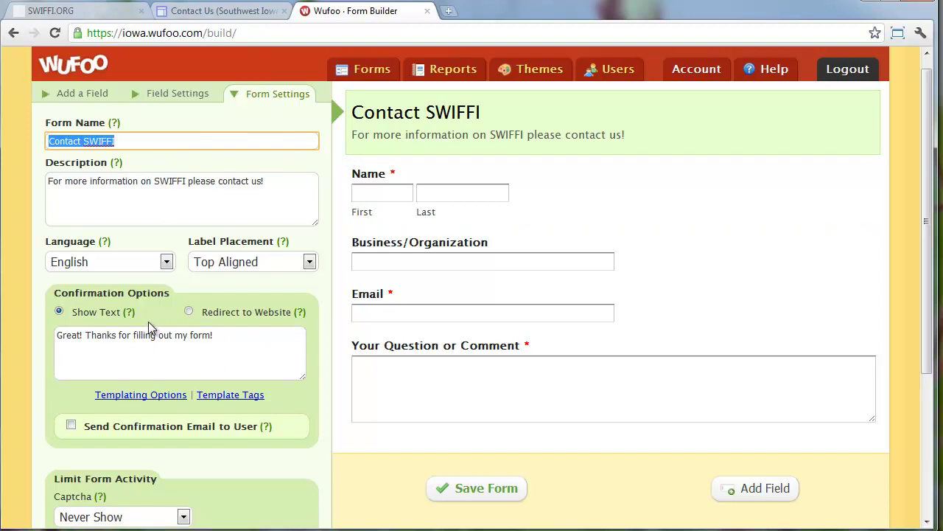
pyautogui.moveTo(264, 336); pyautogui.dragTo(58, 336)
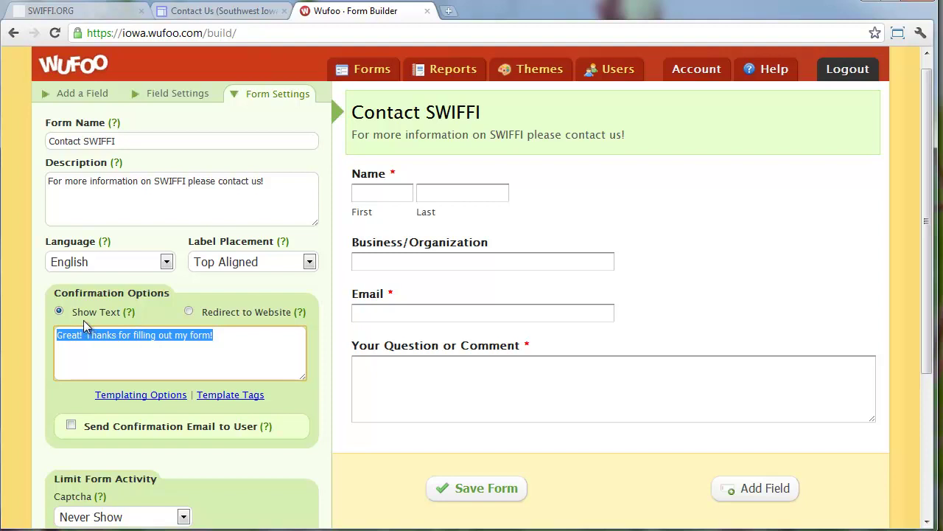
# Send a confirmation email to the form's Email field, using the organisation's info address as reply-to
pyautogui.click(71, 426)
pyautogui.scroll(-1, 71, 432)
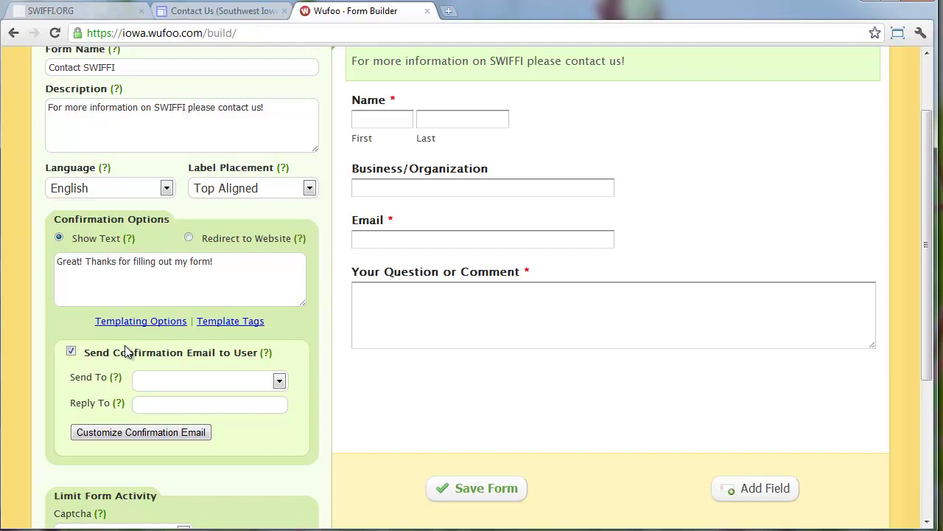
pyautogui.click(223, 383)
pyautogui.click(216, 413)
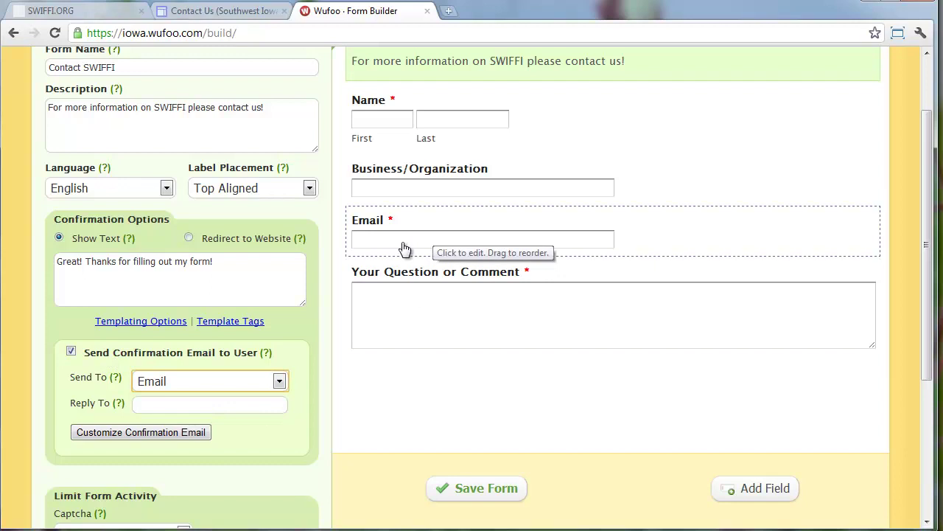
pyautogui.click(234, 408)
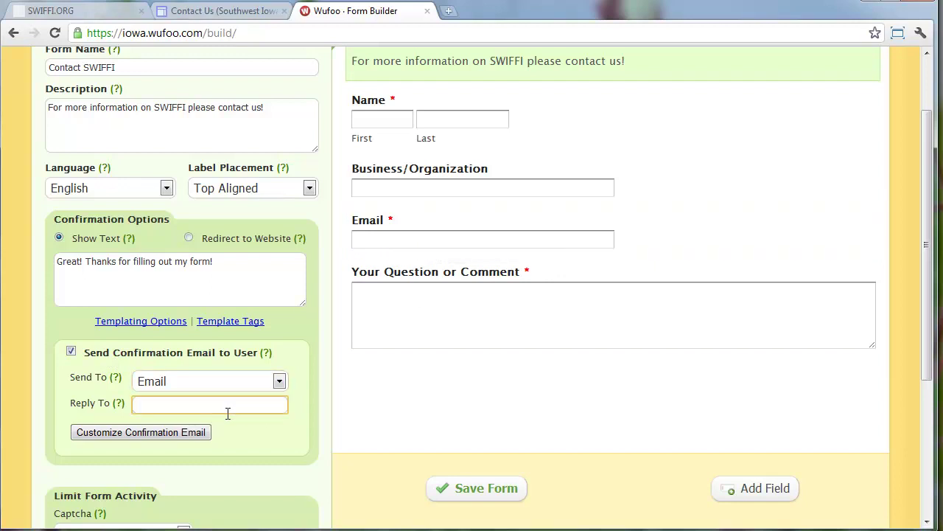
pyautogui.click(184, 432)
# Set the confirmation message 'Thanks for contacting SWIFFI!' with sender Southwest Iowa Food and Farm Initiative
pyautogui.click(228, 304)
pyautogui.write('Thank')
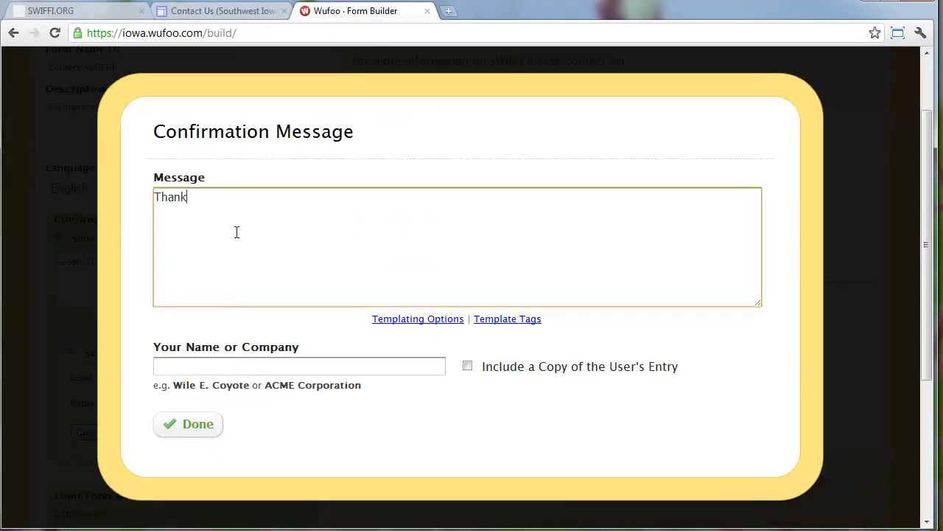
pyautogui.write('s for contacting SWIFFI!')
pyautogui.press('Tab')
pyautogui.press('Tab')
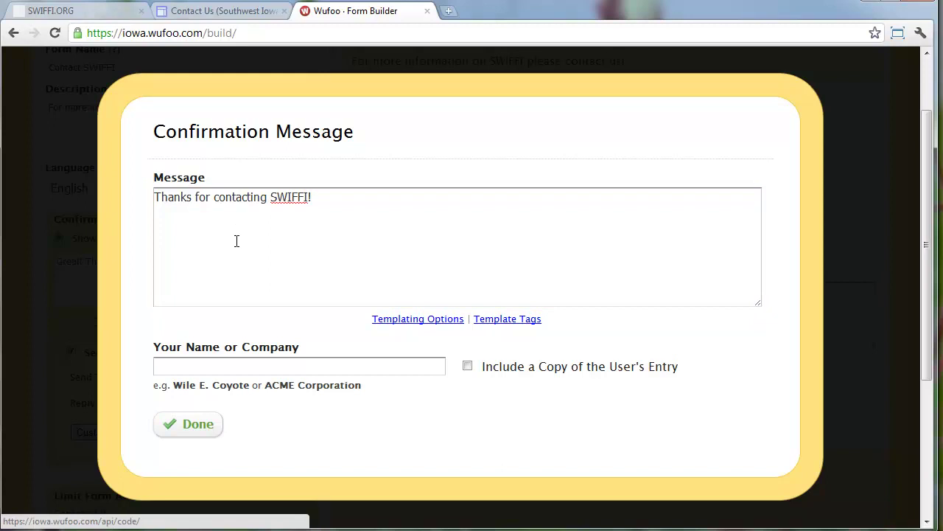
pyautogui.click(218, 365)
pyautogui.write('Southwest Iowa Food and Famr')
pyautogui.write(' Iniative')
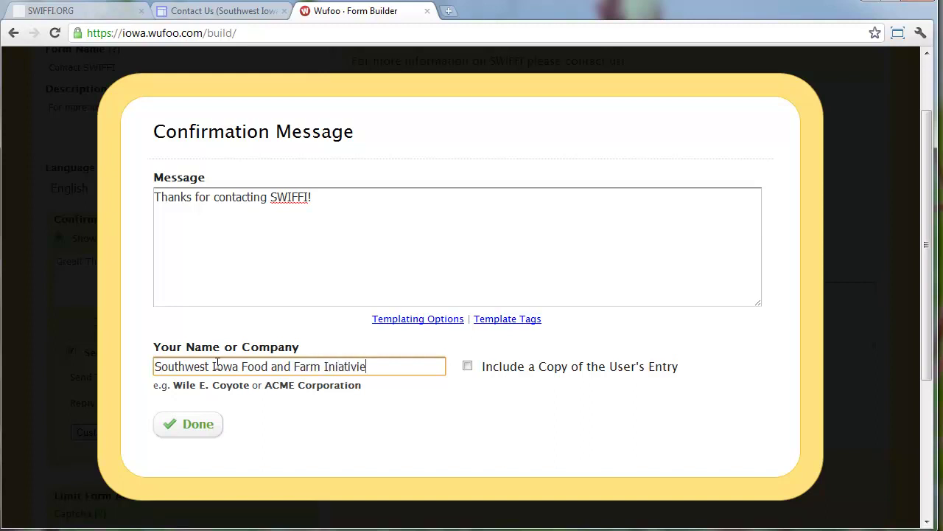
pyautogui.click(339, 366)
pyautogui.write('ti')
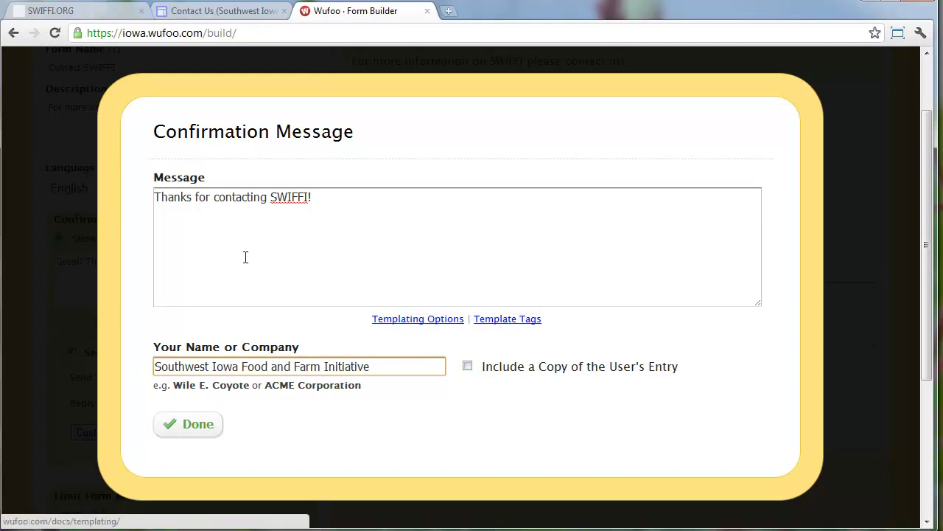
# Look up Wufoo's available template tags in the reference page, then close it
pyautogui.click(157, 201)
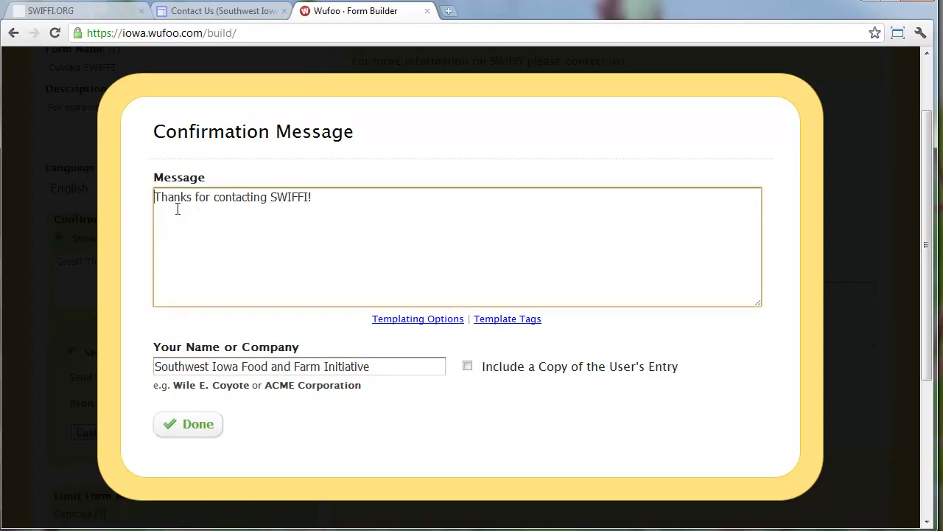
pyautogui.click(508, 319)
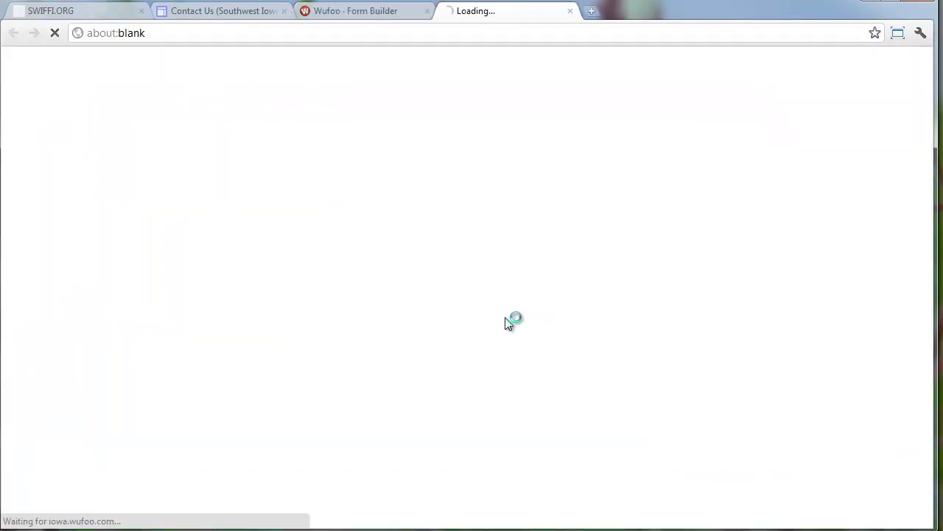
pyautogui.scroll(-1, 343, 316)
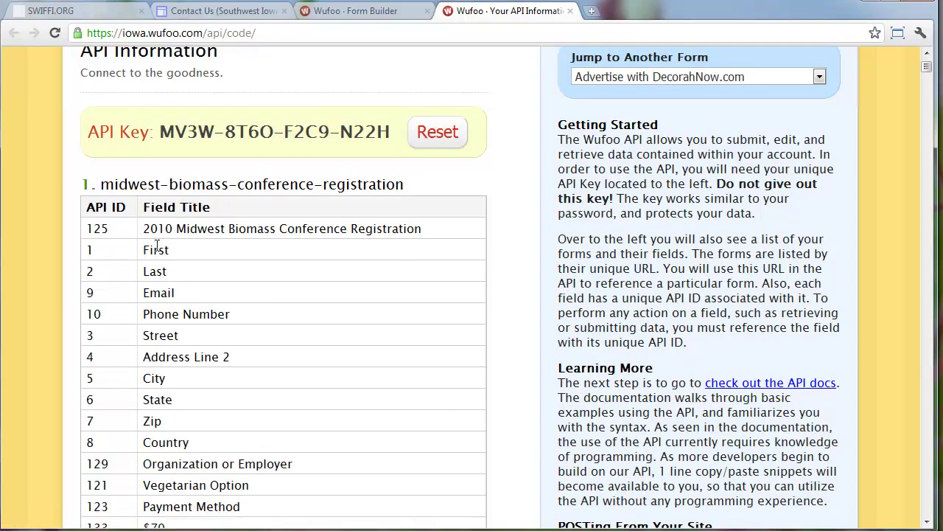
pyautogui.hotkey('ctrl', 'w')
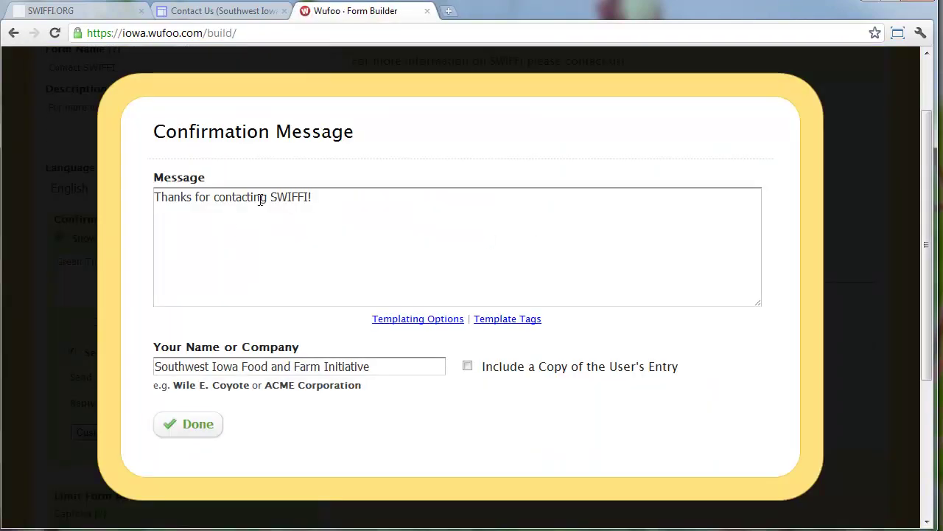
# Add a 'Dear {field:1}' greeting line to the message, then delete it again
pyautogui.click(170, 198)
pyautogui.write('{field')
pyautogui.write(':1}')
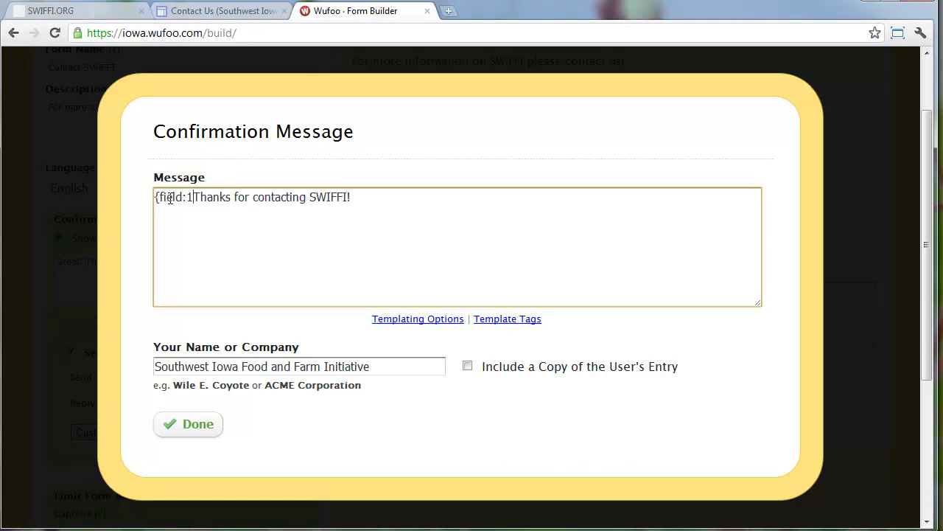
pyautogui.press('Return')
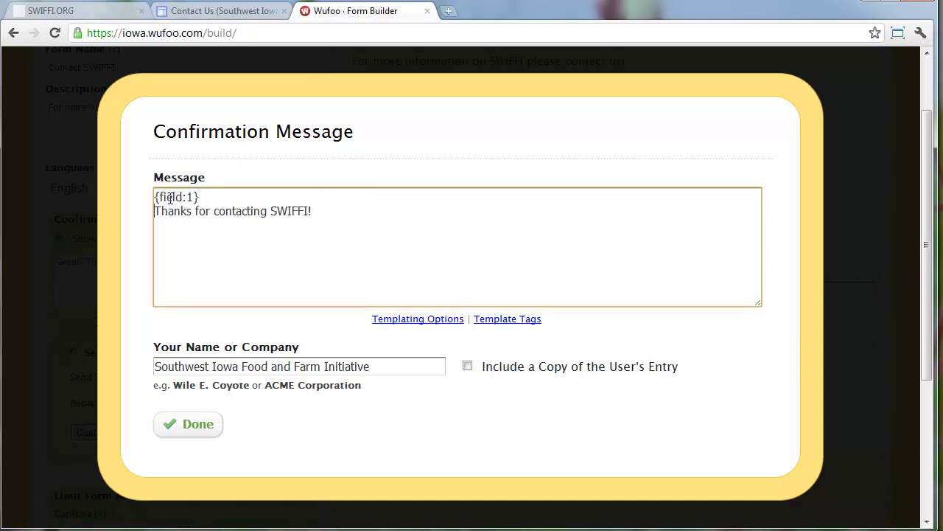
pyautogui.write('Dear')
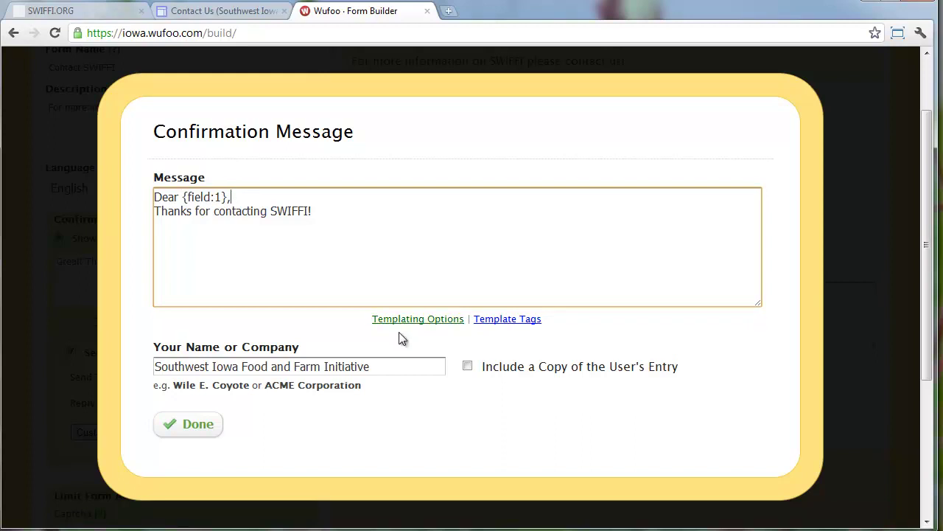
pyautogui.moveTo(328, 211); pyautogui.dragTo(238, 179)
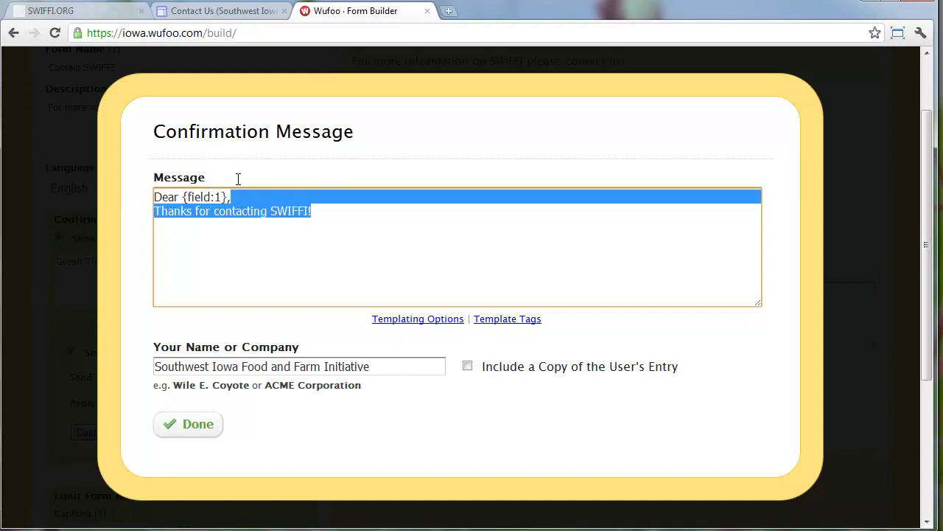
pyautogui.click(277, 190)
pyautogui.press('BackSpace')
pyautogui.press('BackSpace')
pyautogui.press('BackSpace')
pyautogui.press('BackSpace')
pyautogui.press('BackSpace')
pyautogui.press('BackSpace')
pyautogui.press('BackSpace')
pyautogui.press('BackSpace')
pyautogui.press('BackSpace')
pyautogui.press('BackSpace')
pyautogui.press('BackSpace')
pyautogui.press('BackSpace')
pyautogui.press('BackSpace')
pyautogui.press('BackSpace')
pyautogui.press('BackSpace')
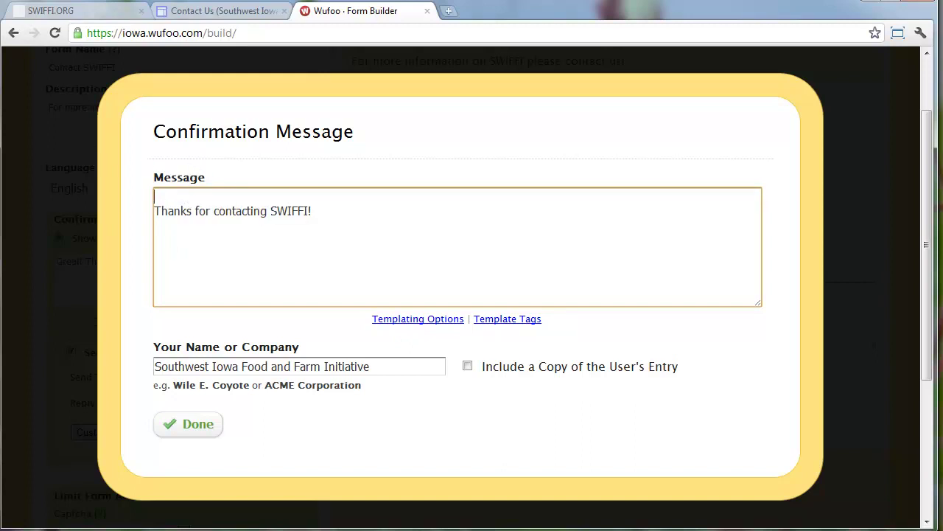
pyautogui.press('Delete')
# Save and close the confirmation message settings, then scroll over the form
pyautogui.click(193, 426)
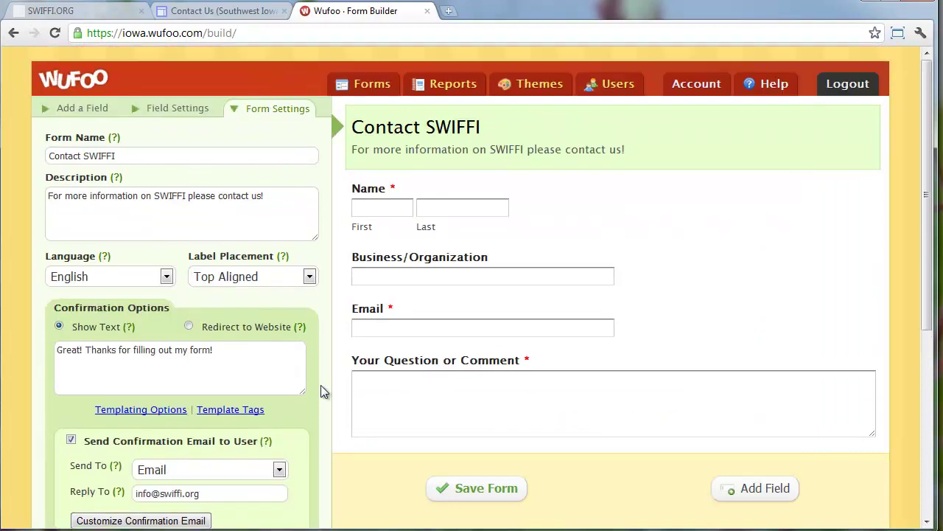
pyautogui.scroll(-5, 320, 387)
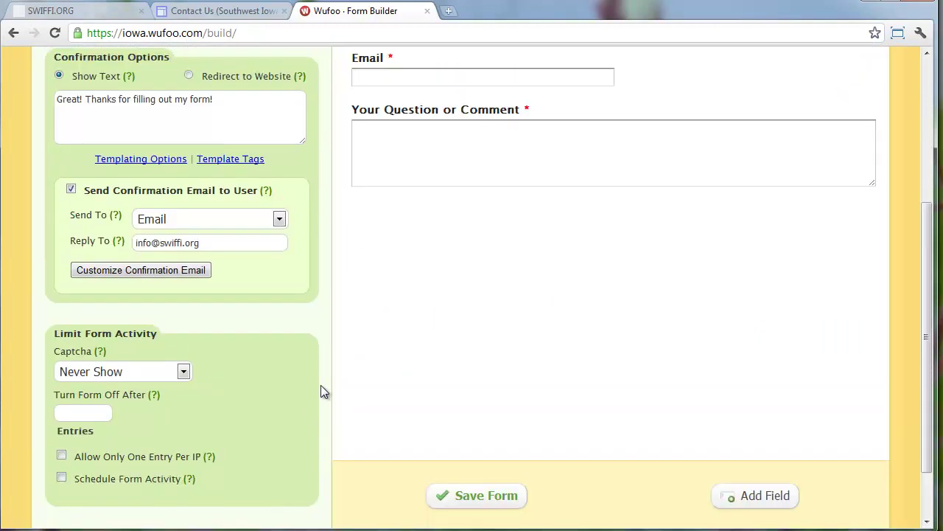
pyautogui.scroll(4, 321, 391)
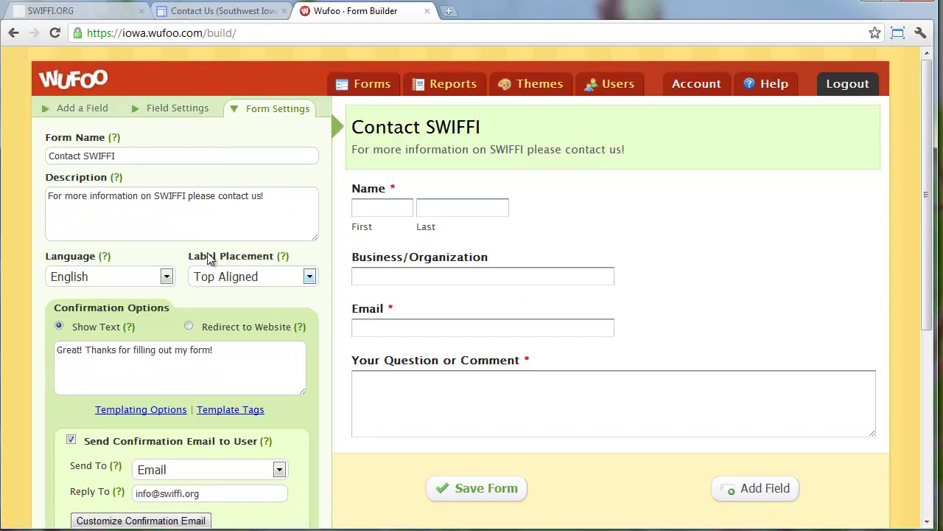
pyautogui.scroll(-1, 146, 379)
pyautogui.scroll(1, 123, 288)
# Review the Name, Business/Organization, Email and Question fields, then add Multiple Choice at the top
pyautogui.click(151, 115)
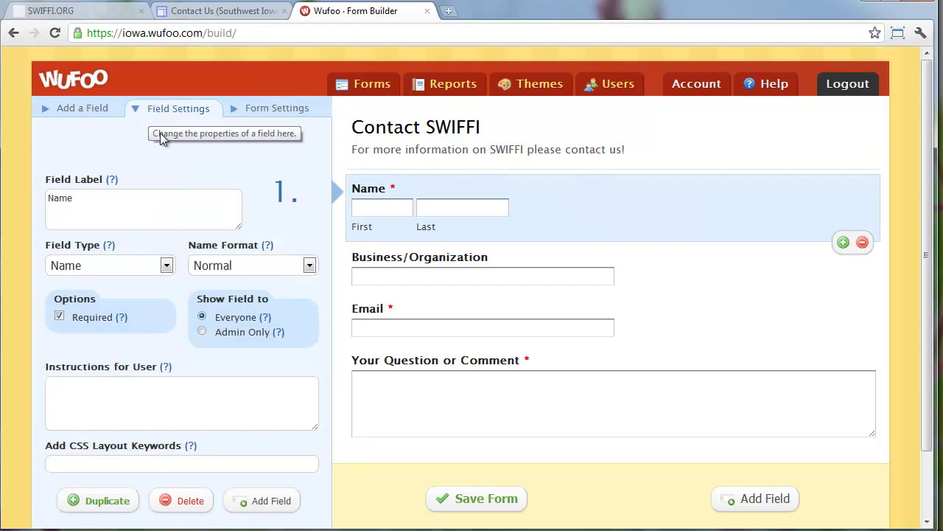
pyautogui.click(427, 271)
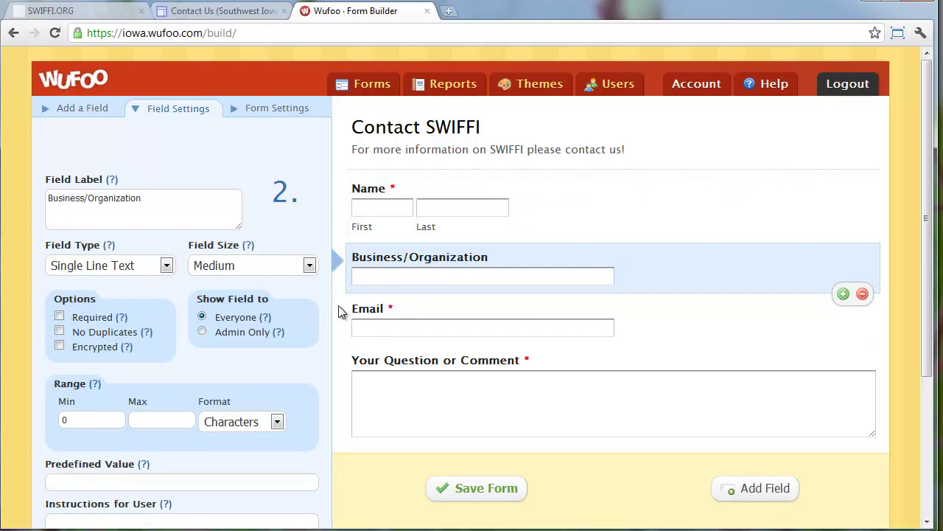
pyautogui.click(400, 342)
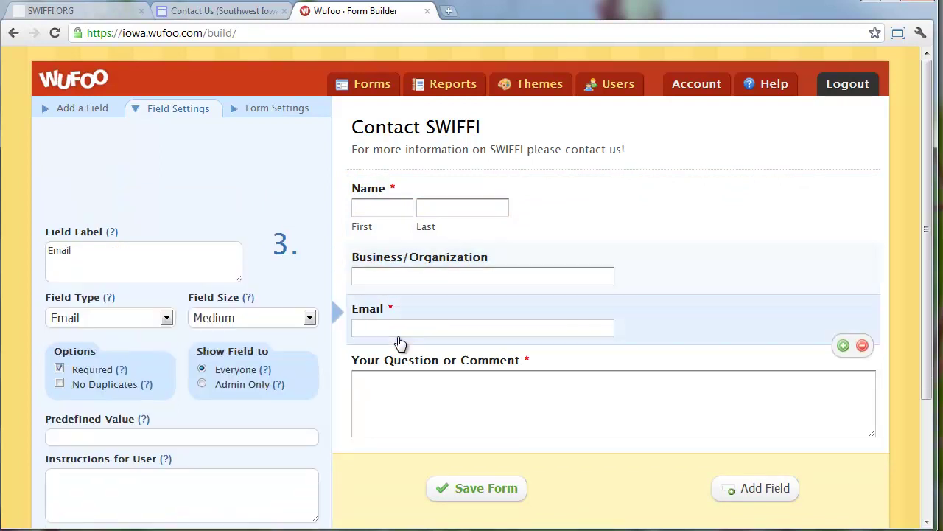
pyautogui.click(392, 386)
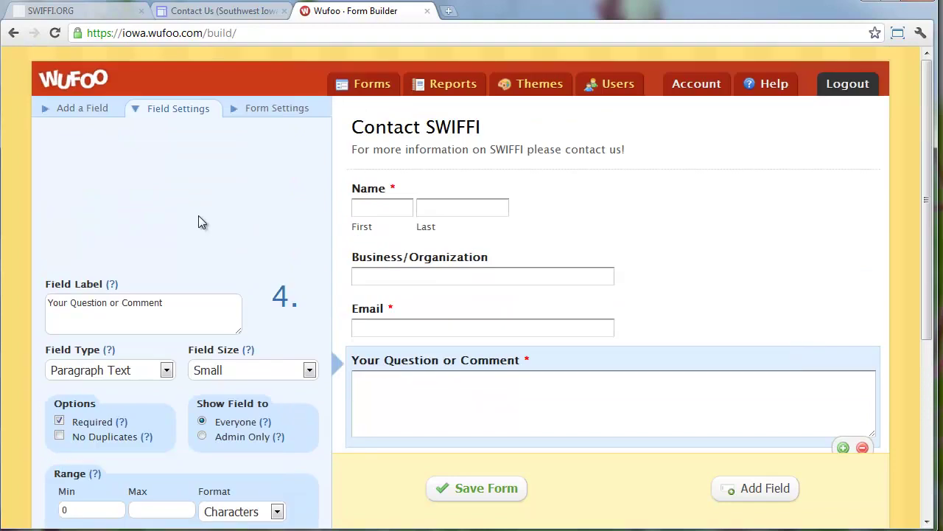
pyautogui.click(74, 120)
pyautogui.moveTo(131, 214); pyautogui.dragTo(470, 214)
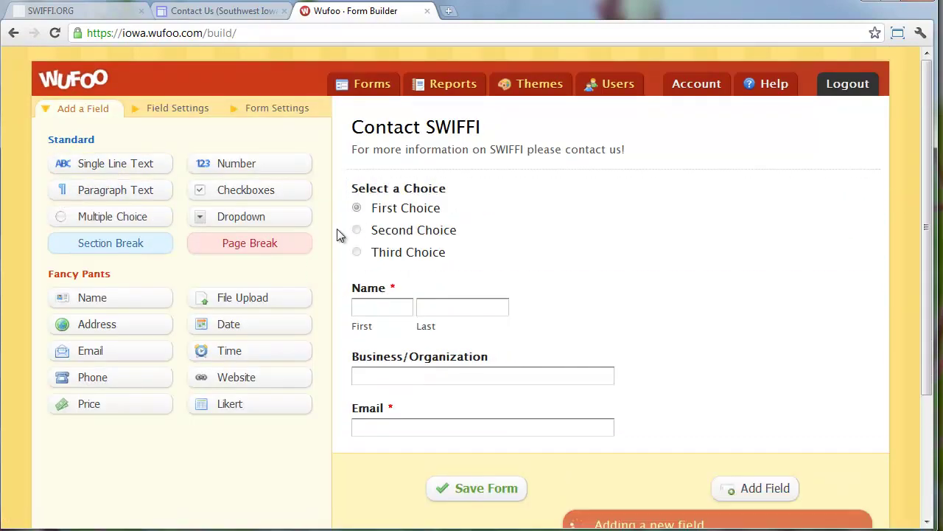
# Add a Dropdown and a Checkboxes field to the top of the form and inspect their choices
pyautogui.moveTo(241, 216); pyautogui.dragTo(453, 179)
pyautogui.moveTo(284, 196); pyautogui.dragTo(472, 196)
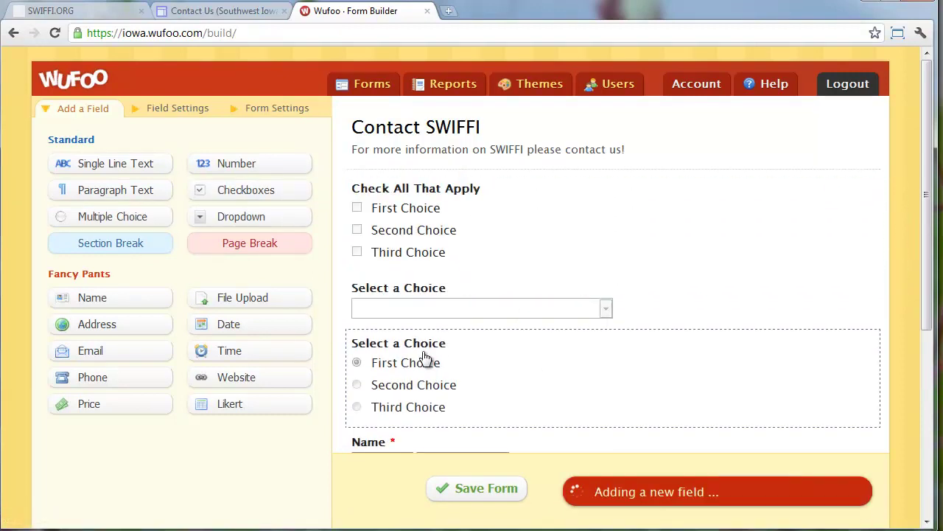
pyautogui.click(425, 358)
pyautogui.click(418, 251)
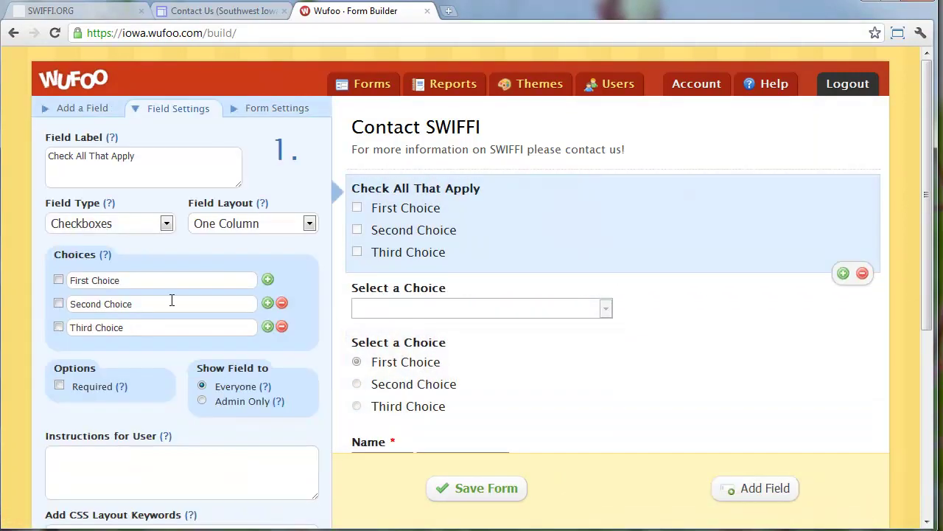
pyautogui.click(151, 280)
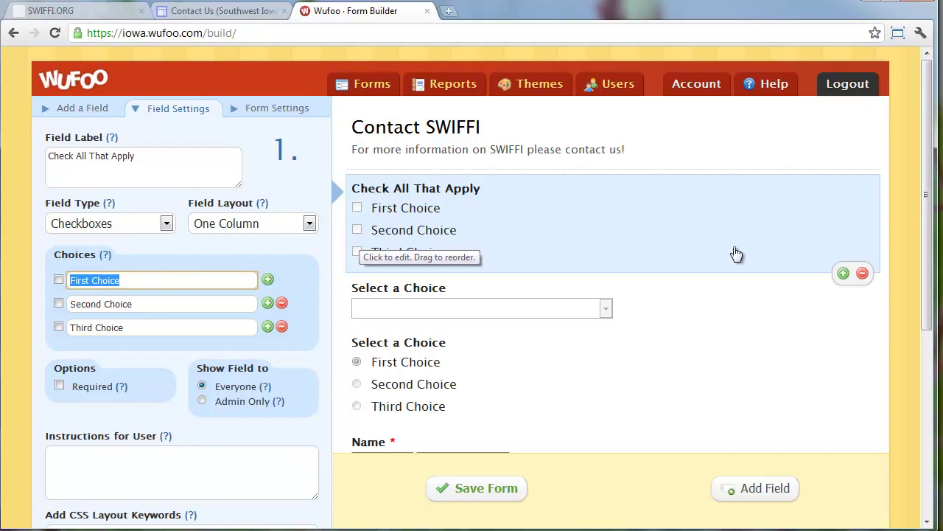
# Delete the Check All That Apply, Select a Choice dropdown and multiple-choice fields
pyautogui.click(864, 275)
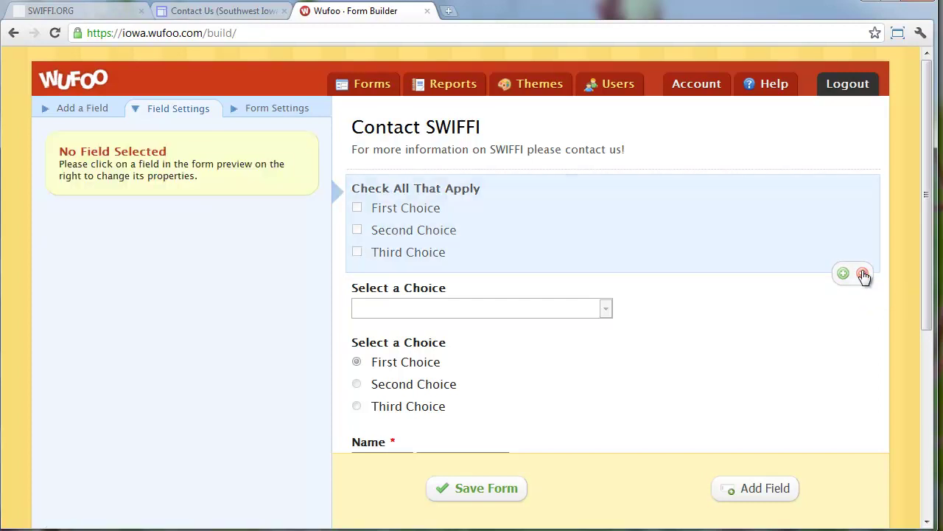
pyautogui.click(664, 215)
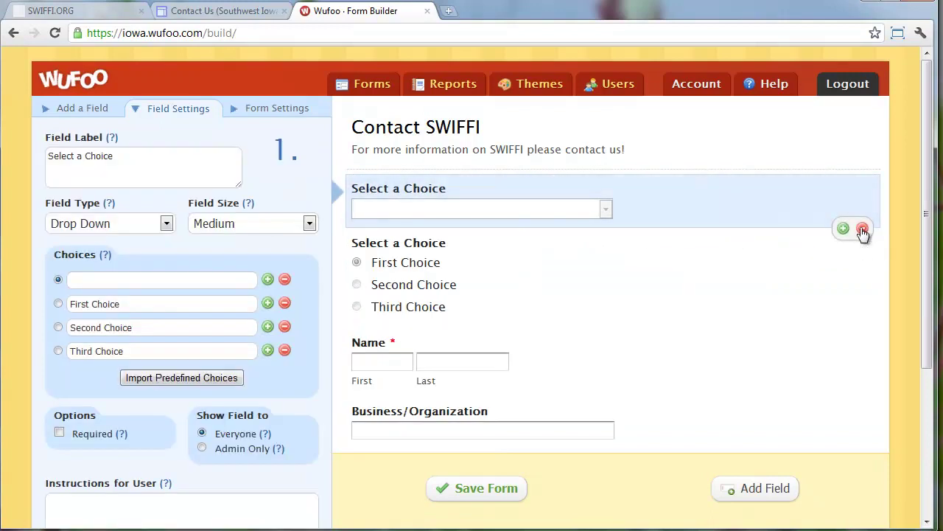
pyautogui.click(862, 228)
pyautogui.click(848, 244)
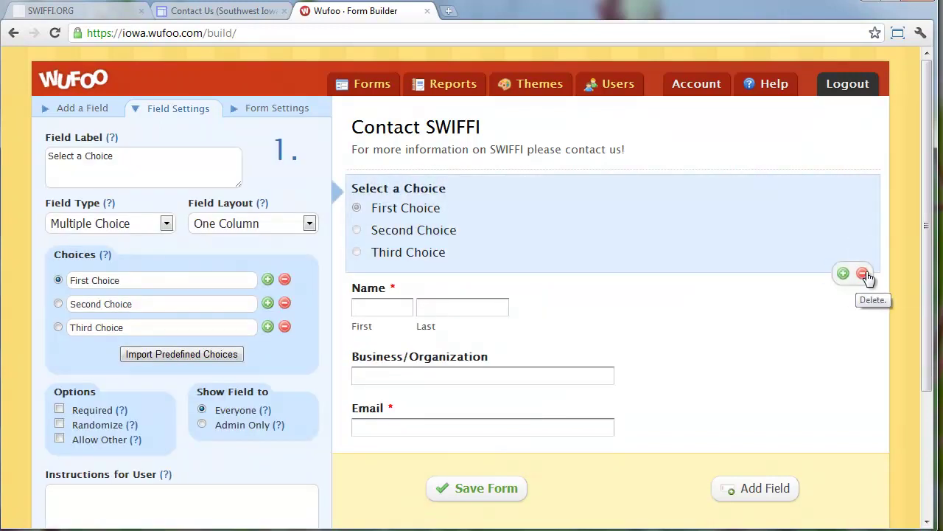
pyautogui.click(863, 274)
pyautogui.click(82, 112)
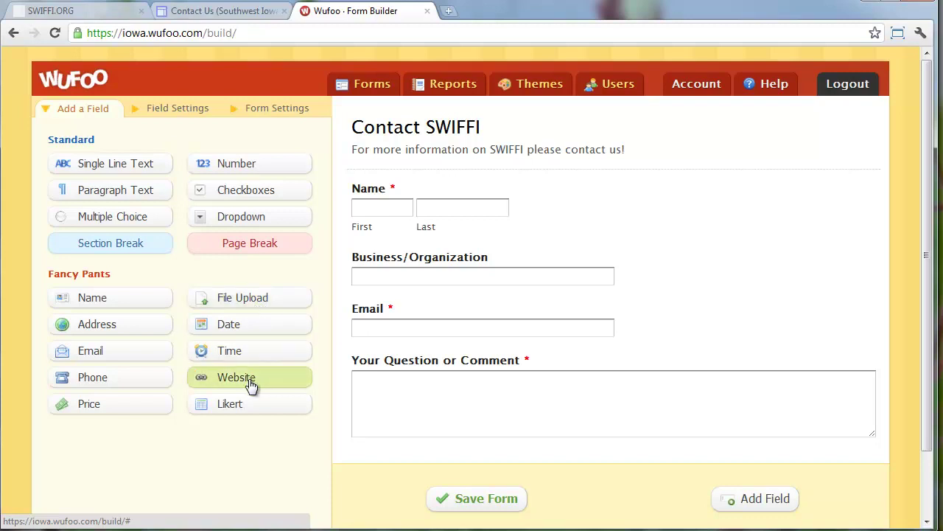
pyautogui.moveTo(234, 404); pyautogui.dragTo(455, 270)
pyautogui.click(520, 293)
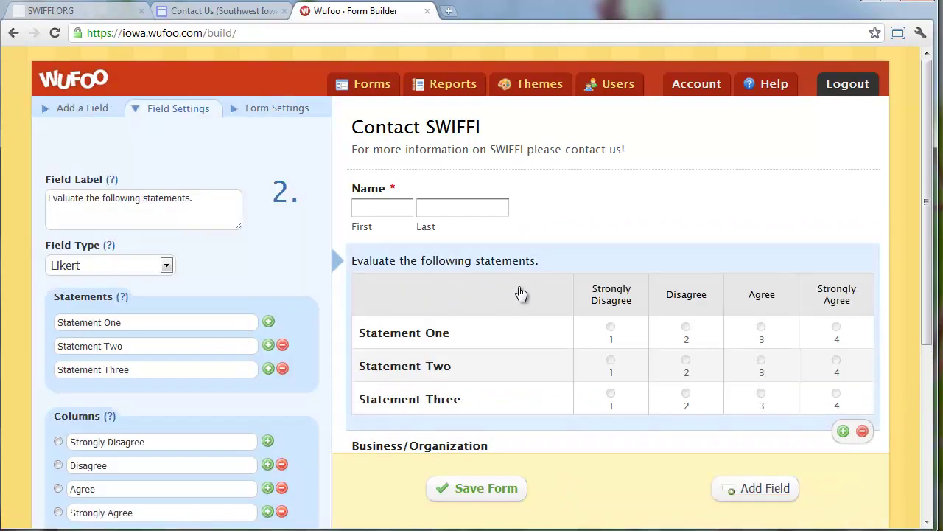
pyautogui.click(863, 431)
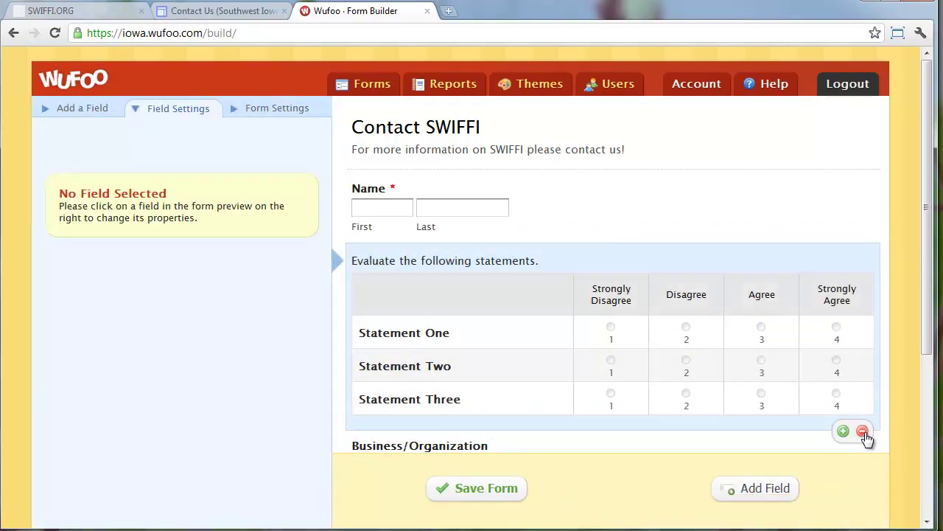
pyautogui.click(94, 112)
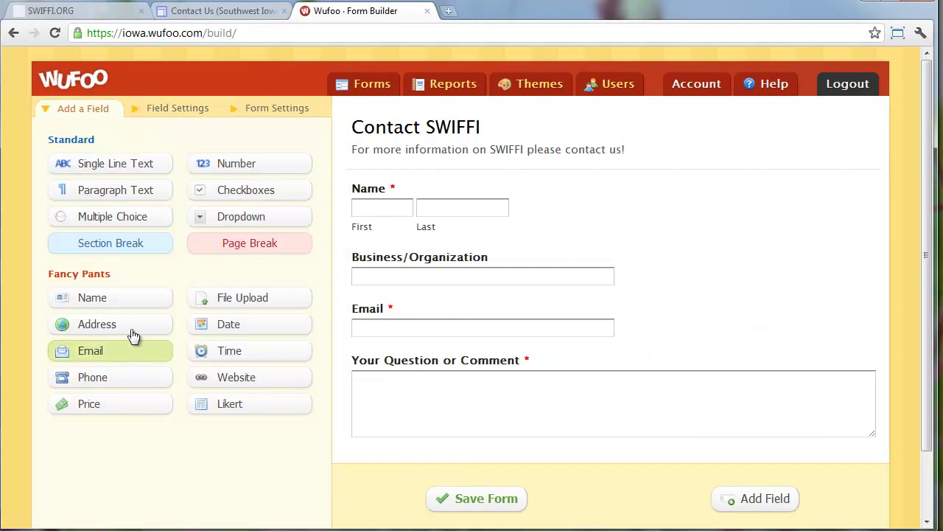
pyautogui.moveTo(126, 325); pyautogui.dragTo(475, 265)
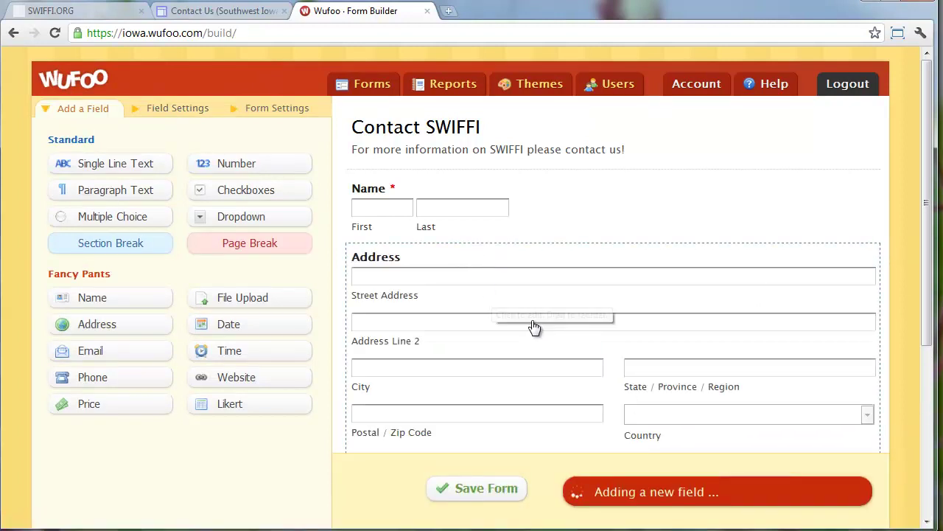
pyautogui.scroll(-1, 681, 345)
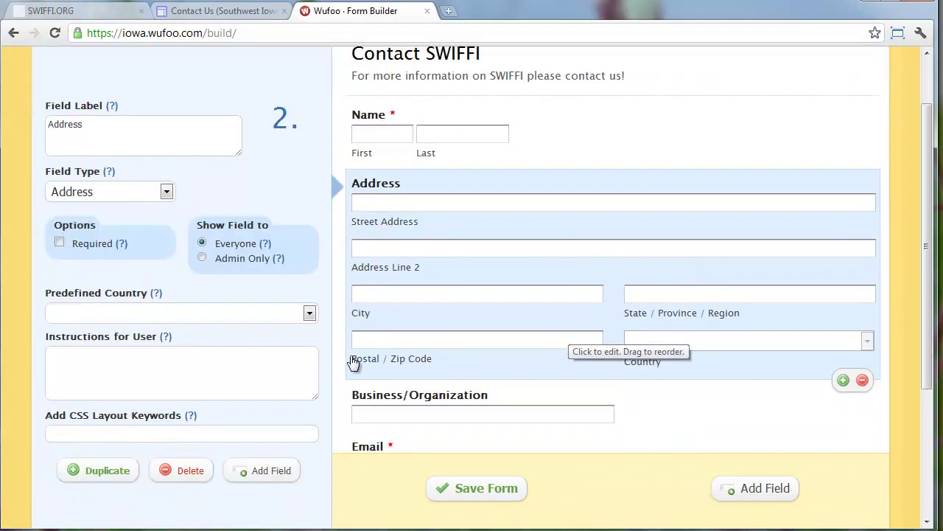
pyautogui.click(231, 312)
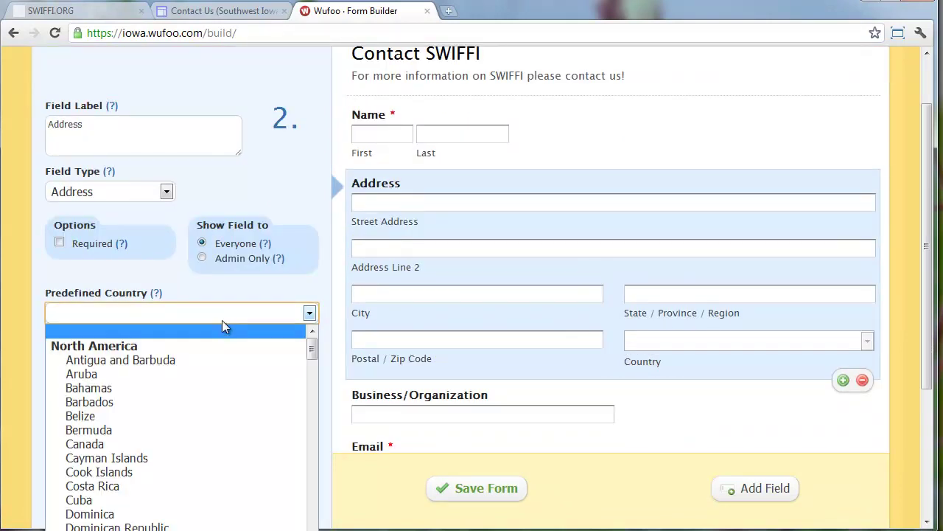
pyautogui.scroll(-5, 219, 340)
pyautogui.click(166, 453)
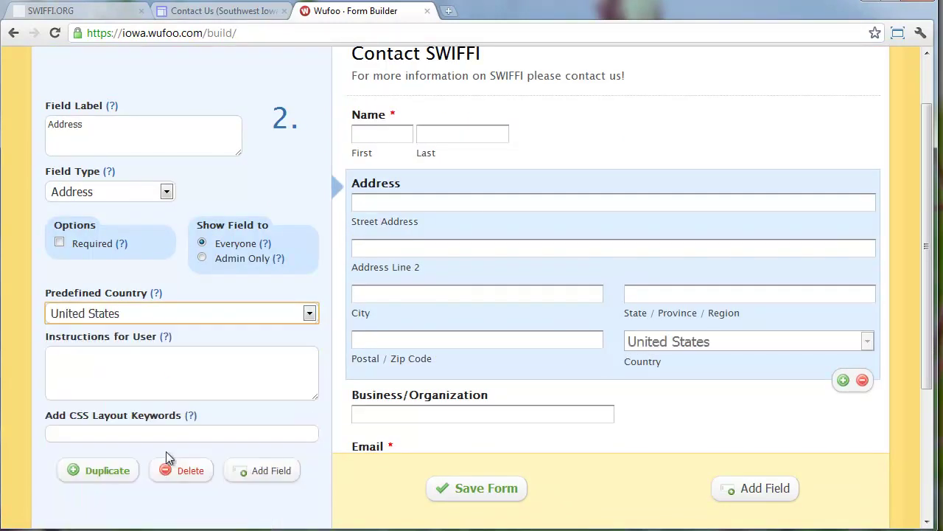
pyautogui.click(862, 381)
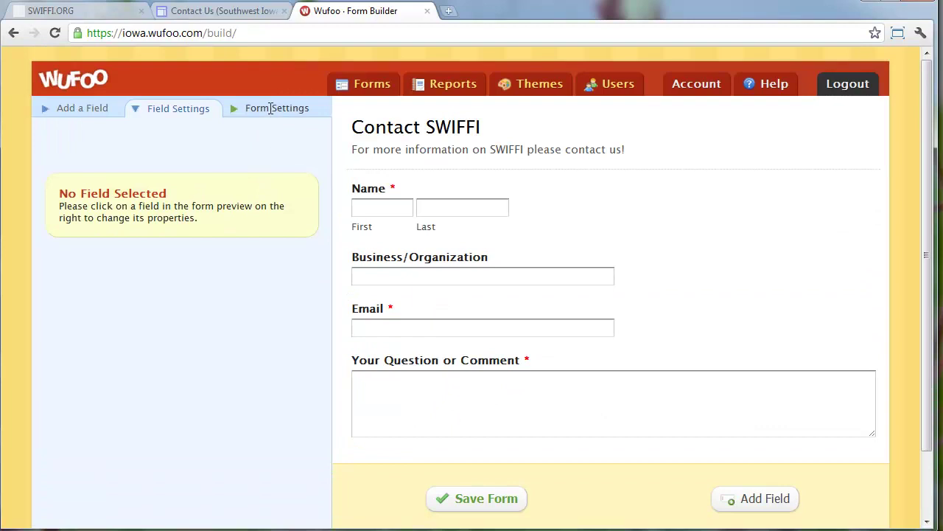
pyautogui.click(270, 108)
# Save the Contact SWIFFI form and go to its email notification setup
pyautogui.click(183, 94)
pyautogui.click(494, 483)
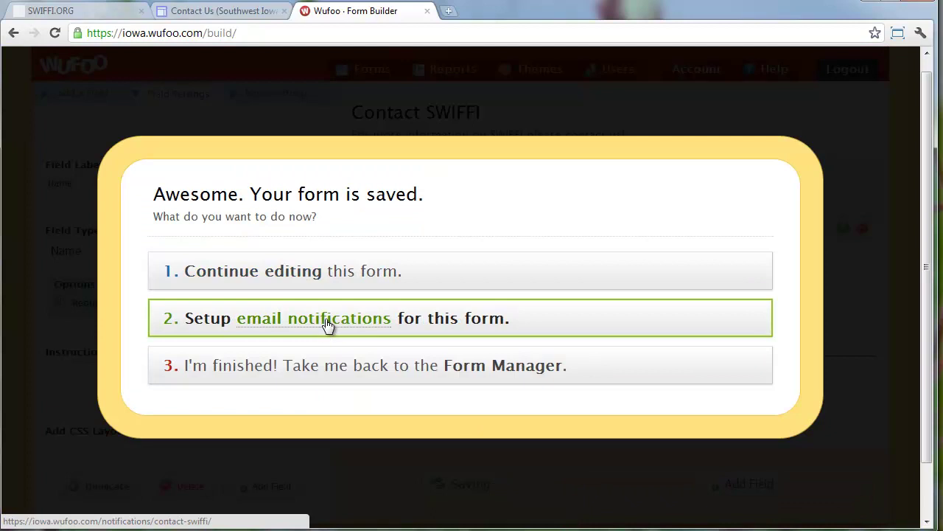
pyautogui.click(328, 325)
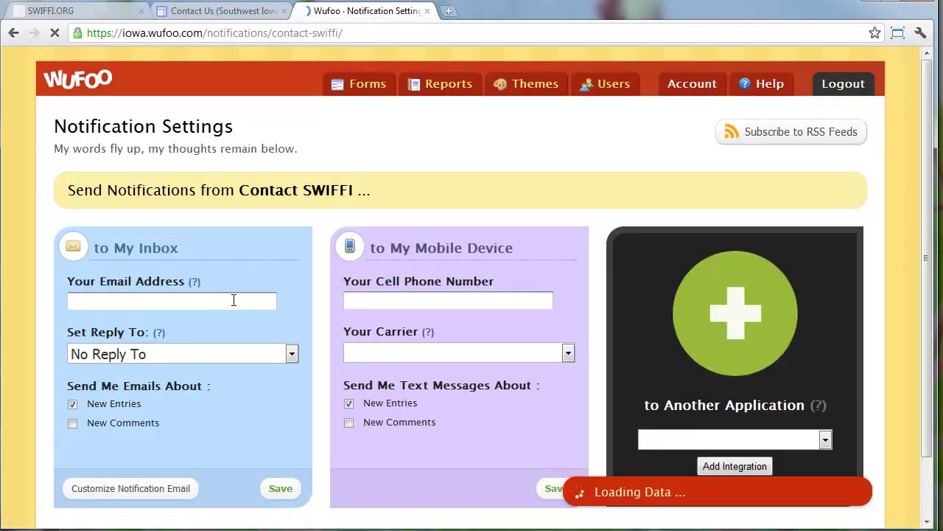
# Enter the organisation's inbox address for notifications and set Reply To to Email
pyautogui.click(234, 300)
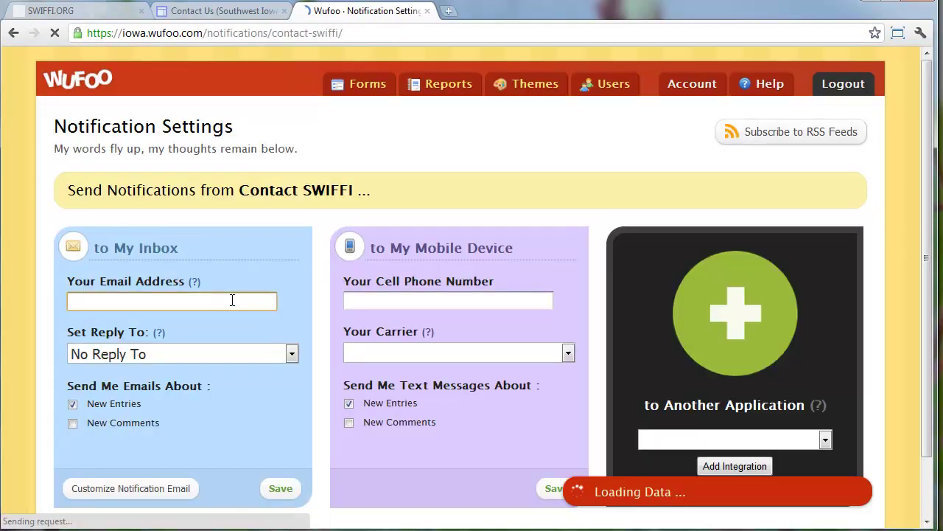
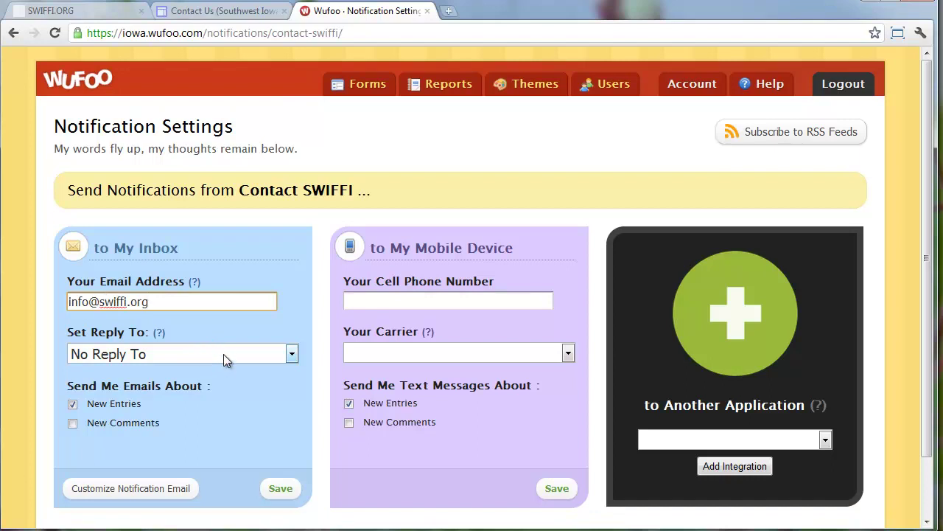
pyautogui.tripleClick(74, 303)
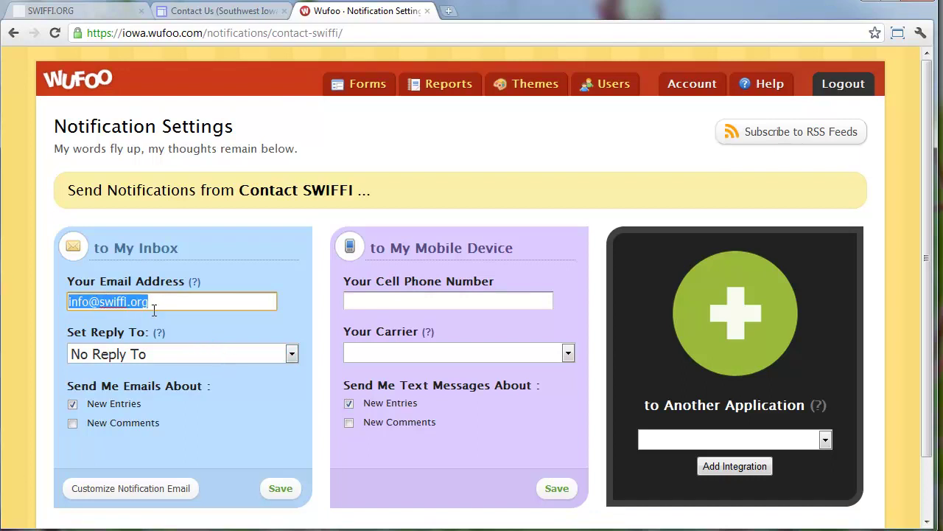
pyautogui.click(167, 353)
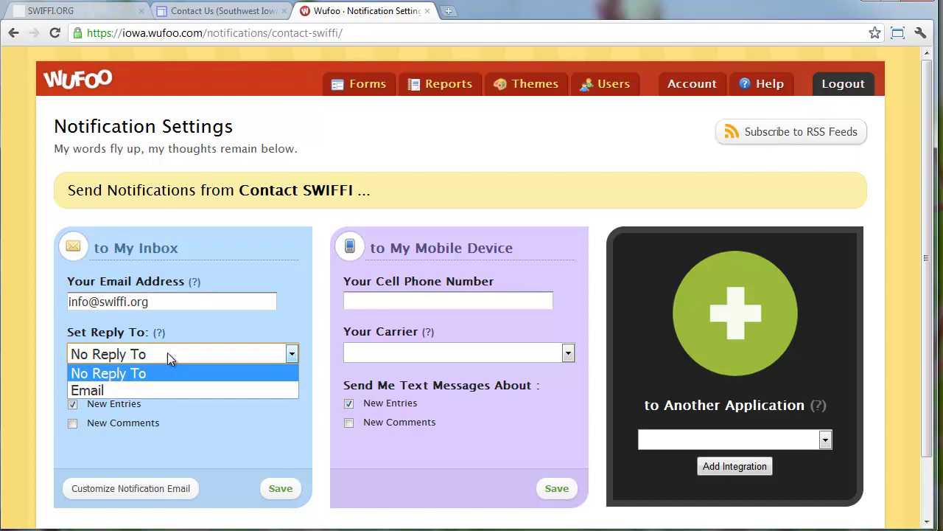
pyautogui.click(139, 386)
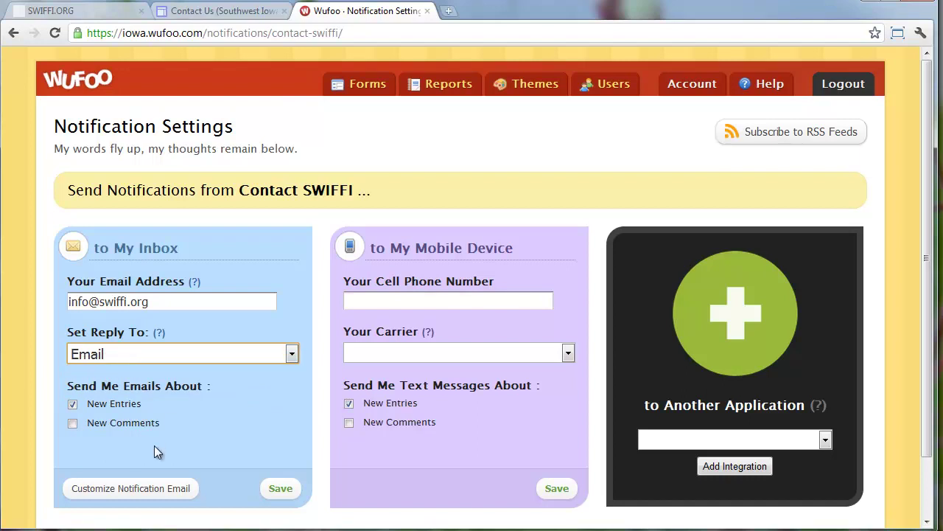
# Set the notification sender name to SWIFFI, keeping the {form:Name} [#{entry:EntryId}] subject, and finish
pyautogui.click(167, 489)
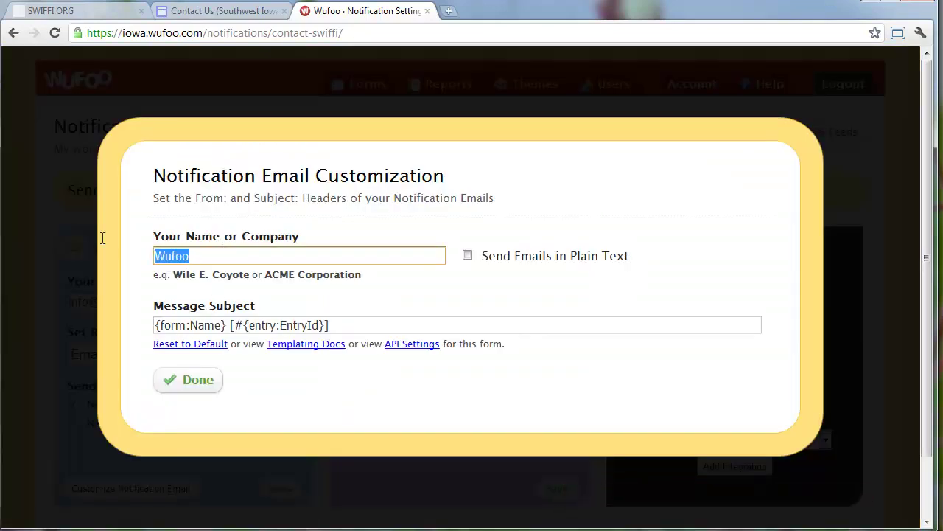
pyautogui.write('SWIFFI Con')
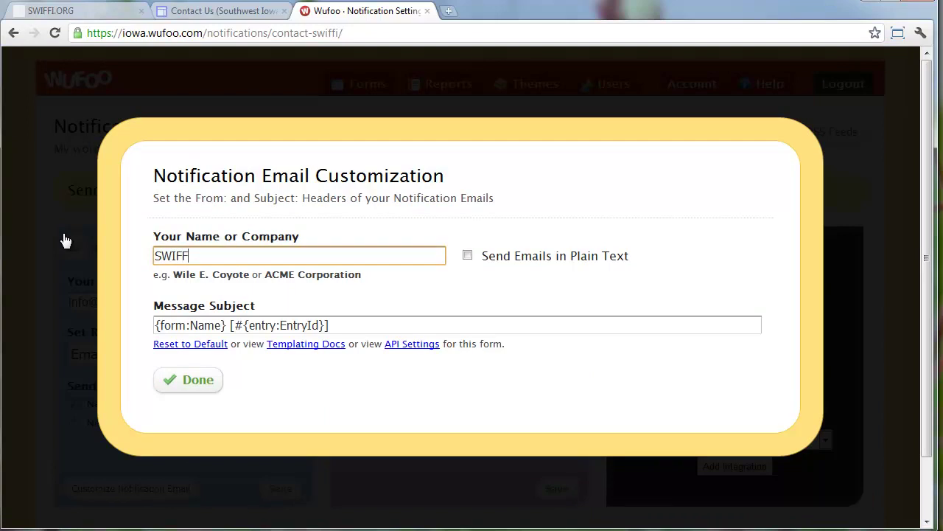
pyautogui.press('BackSpace')
pyautogui.press('BackSpace')
pyautogui.press('BackSpace')
pyautogui.press('BackSpace')
pyautogui.press('BackSpace')
pyautogui.press('Tab')
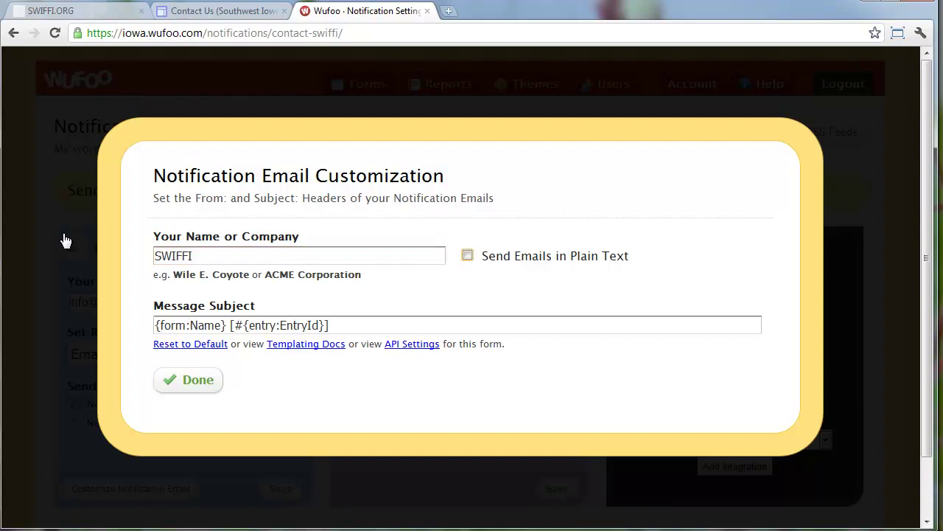
pyautogui.press('Tab')
pyautogui.click(171, 324)
pyautogui.doubleClick(195, 322)
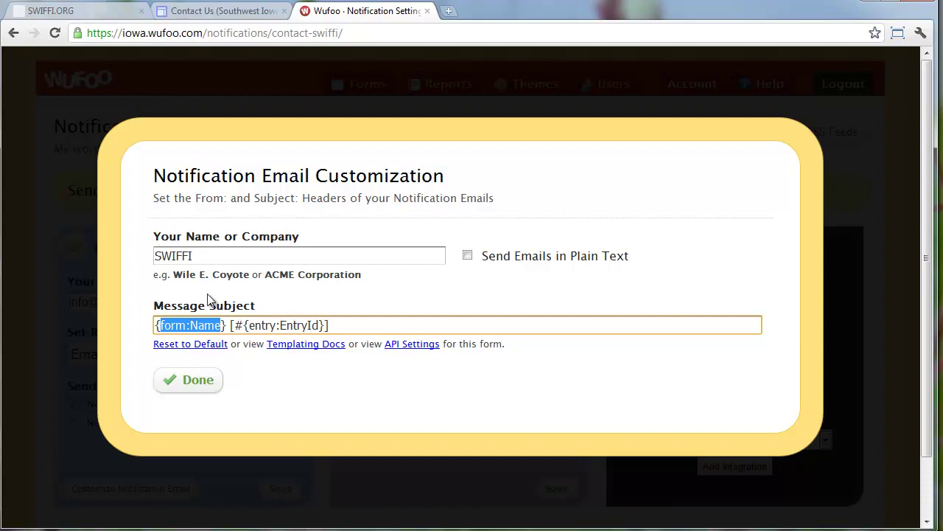
pyautogui.moveTo(223, 250); pyautogui.dragTo(142, 250)
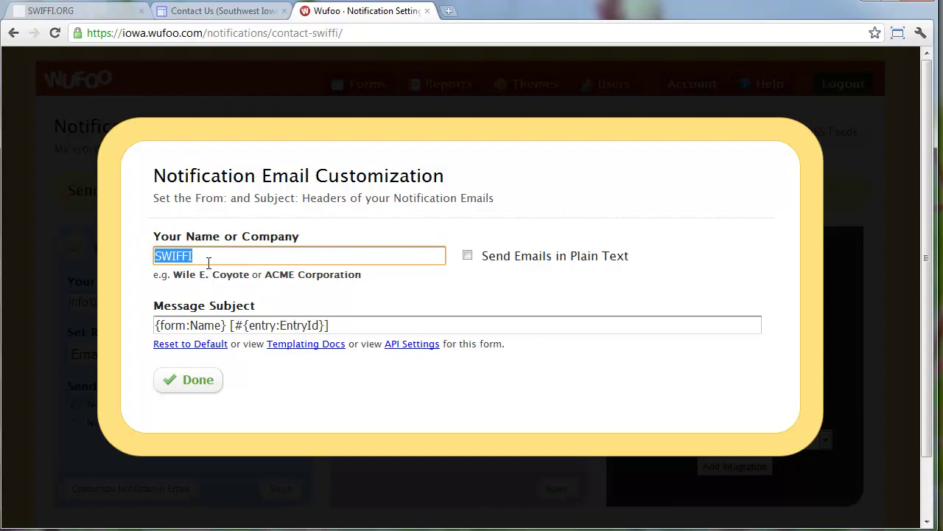
pyautogui.moveTo(190, 325); pyautogui.dragTo(196, 325)
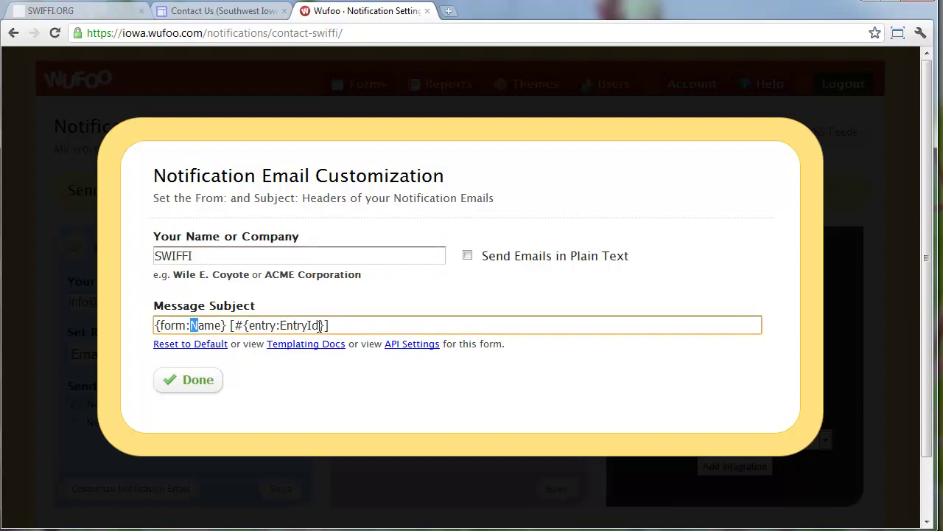
pyautogui.click(201, 381)
# Show the list of other applications that Contact SWIFFI entries can be sent to
pyautogui.scroll(-2, 270, 413)
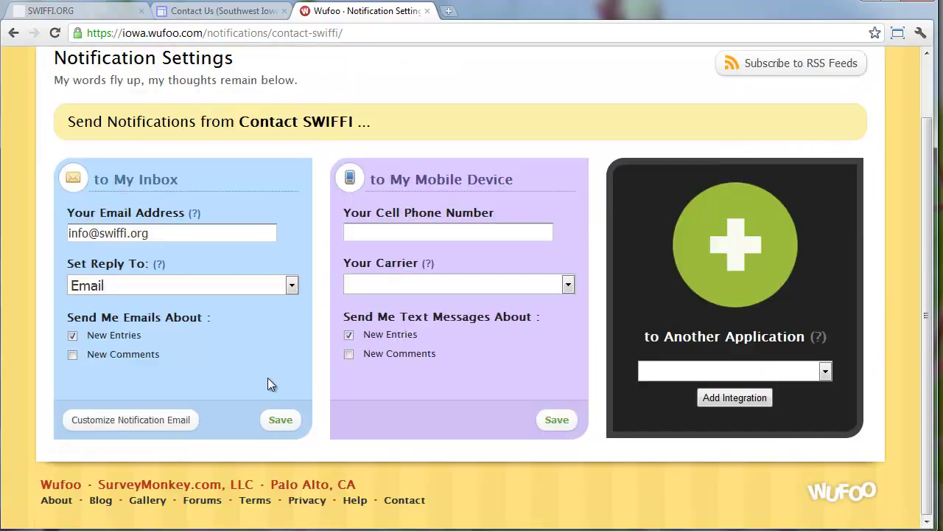
pyautogui.click(444, 229)
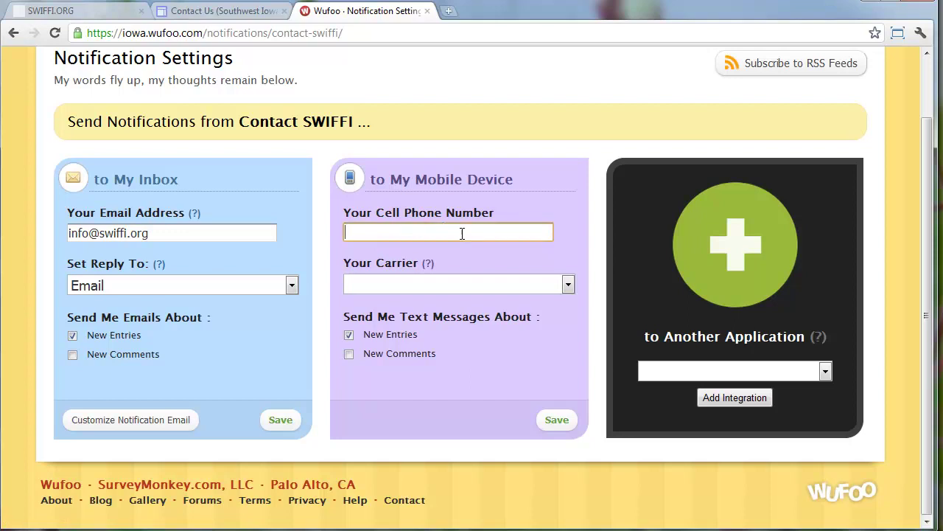
pyautogui.click(669, 367)
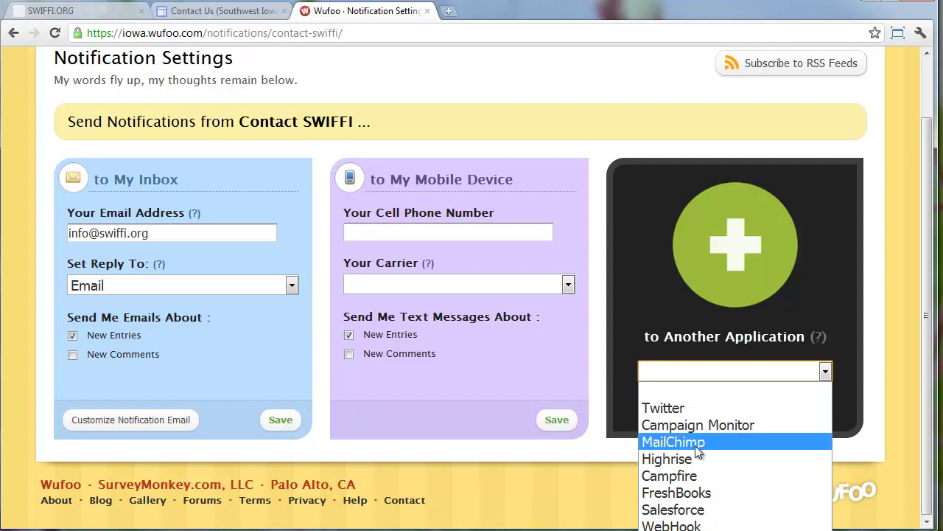
# Save Contact SWIFFI's 'to My Inbox' notification settings and return to the Forms list
pyautogui.click(460, 448)
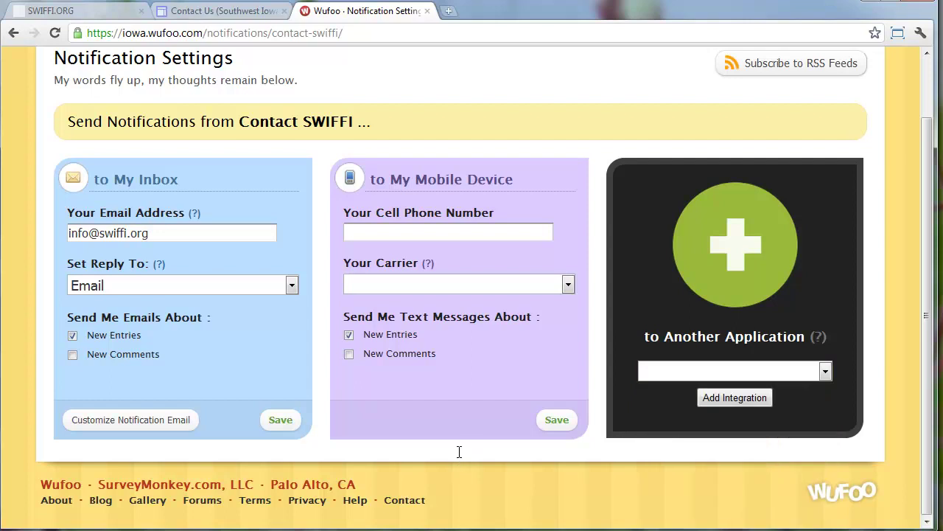
pyautogui.click(280, 420)
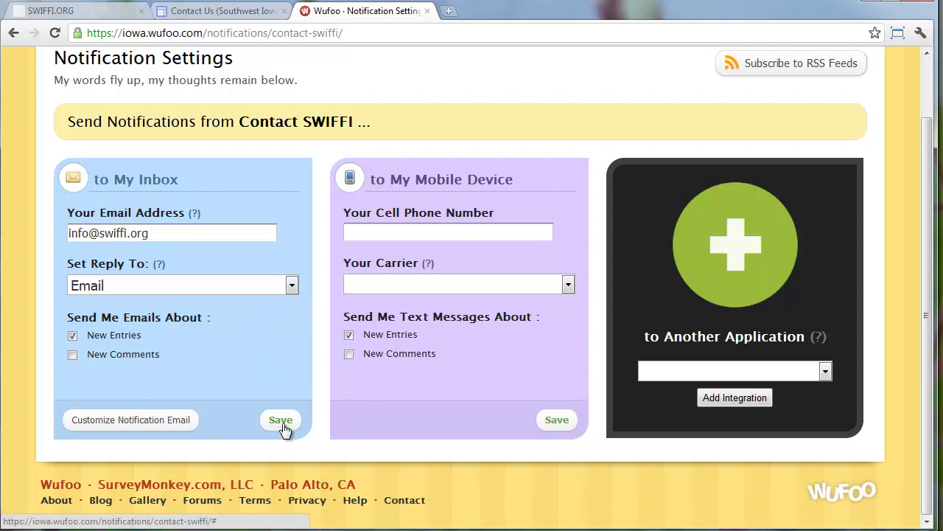
pyautogui.scroll(1, 286, 430)
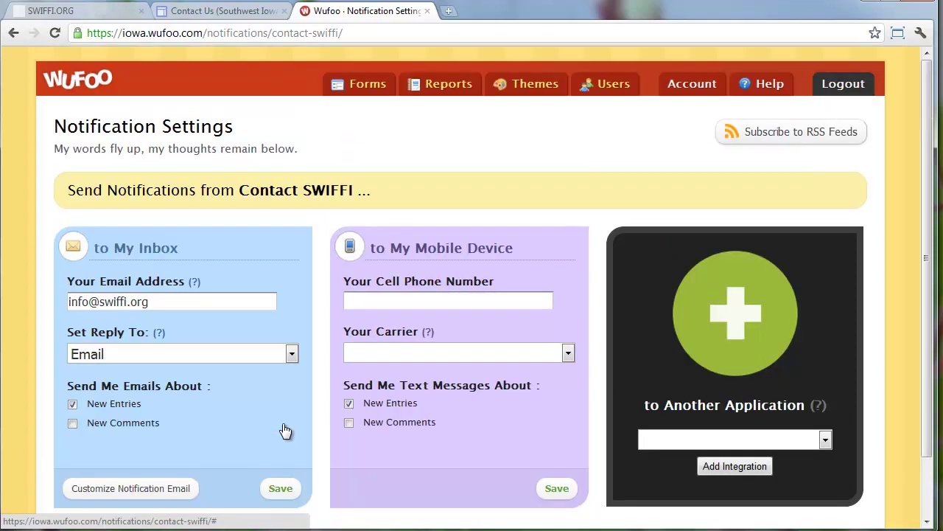
pyautogui.click(284, 489)
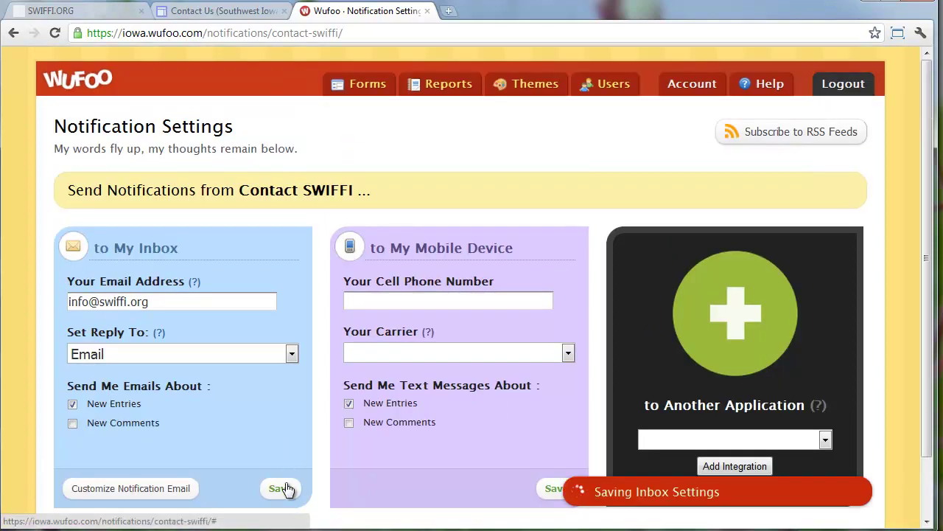
pyautogui.click(368, 94)
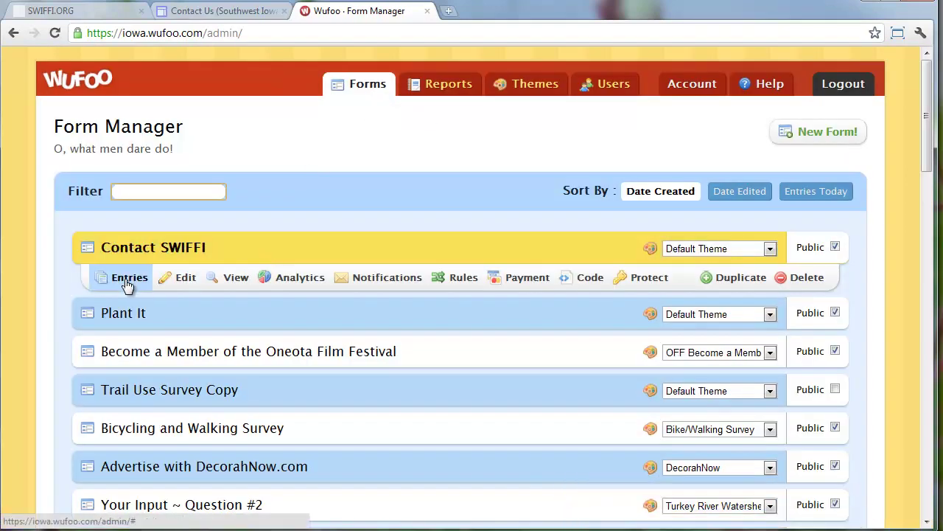
# Check Contact SWIFFI's Entries, View and Protect options, then open its Form Code Manager
pyautogui.click(140, 281)
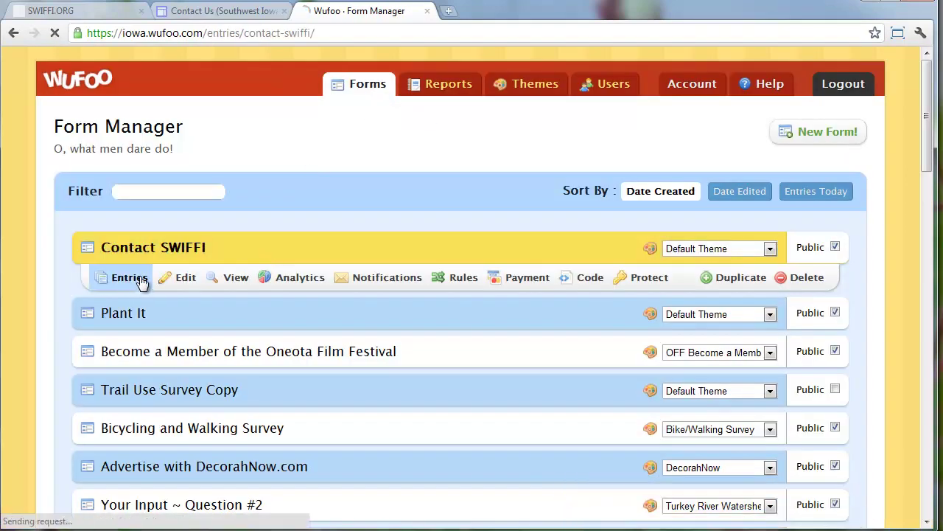
pyautogui.click(20, 35)
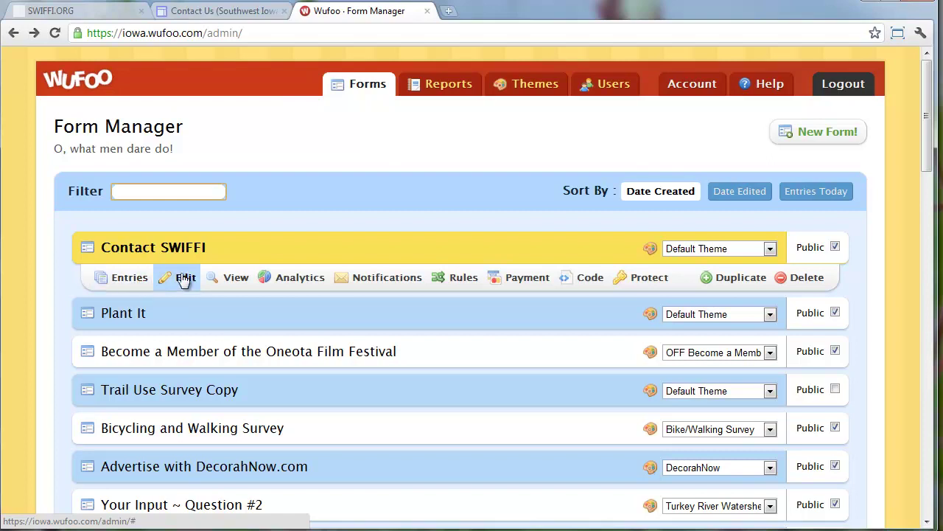
pyautogui.click(242, 278)
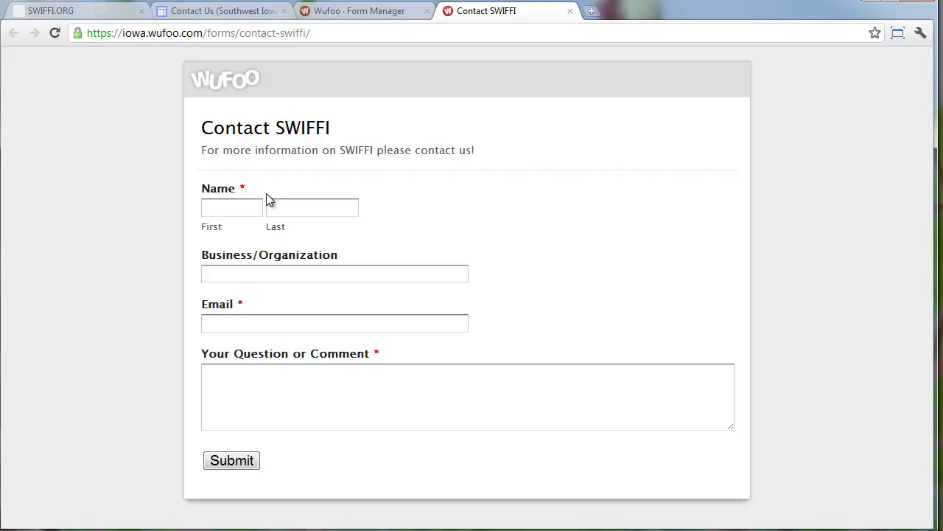
pyautogui.click(569, 12)
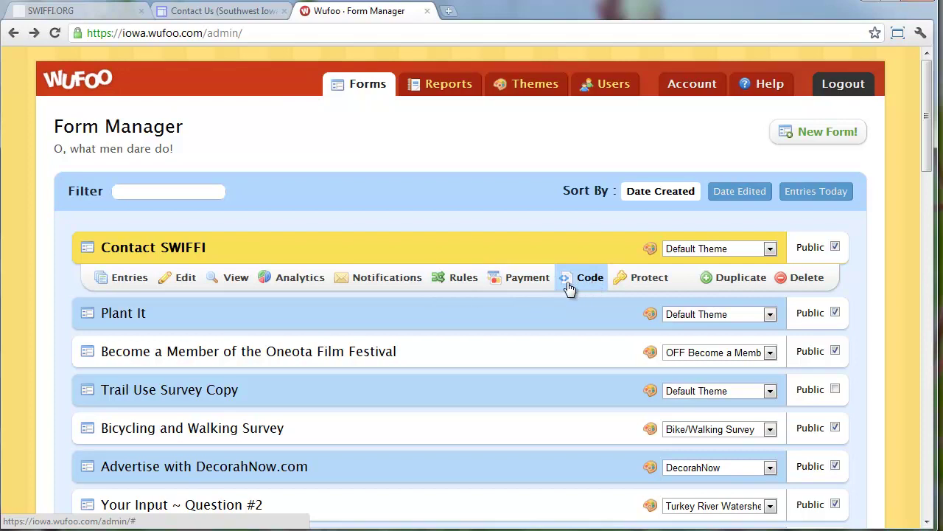
pyautogui.click(645, 278)
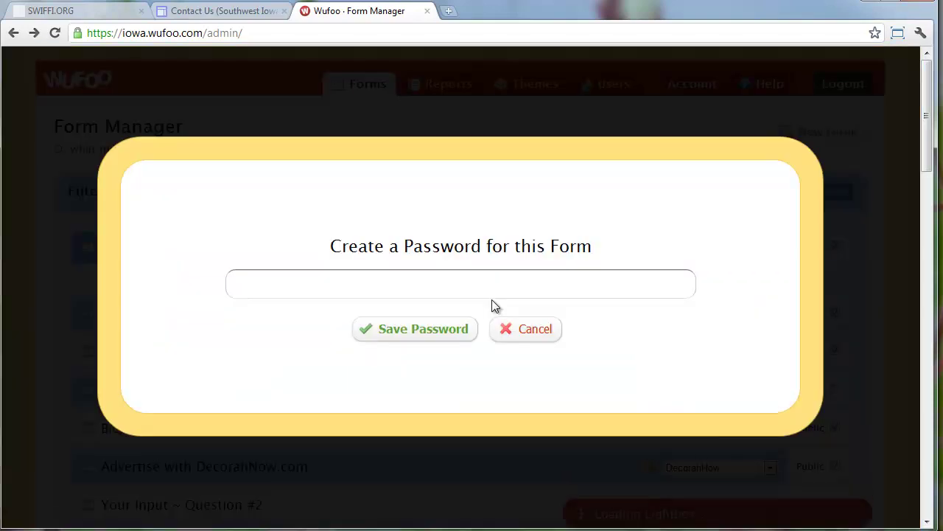
pyautogui.click(524, 330)
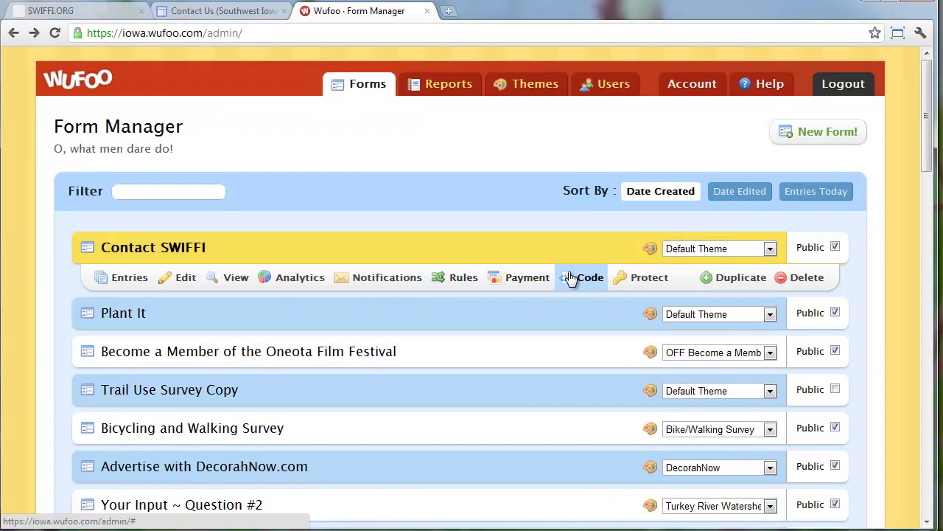
pyautogui.click(571, 278)
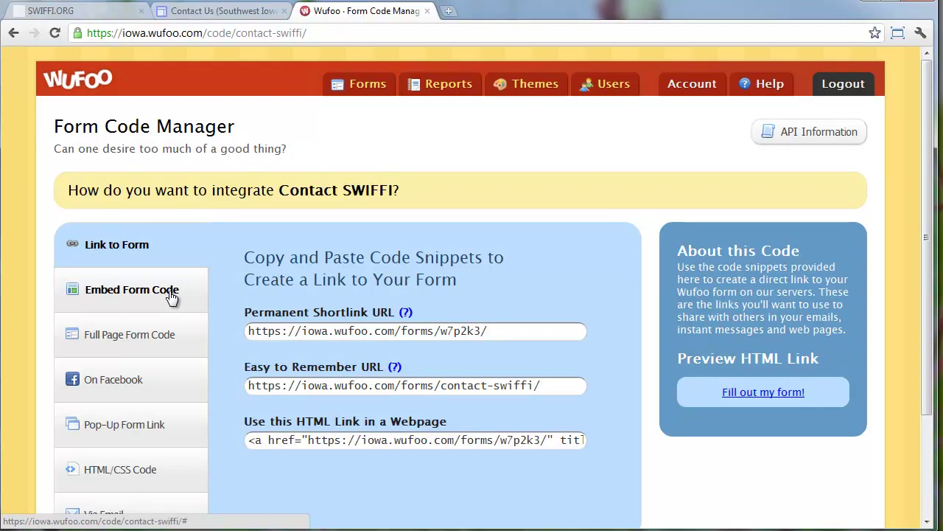
# Copy the Contact SWIFFI iframe embed code from Embed Form Code
pyautogui.click(170, 292)
pyautogui.scroll(-1, 386, 304)
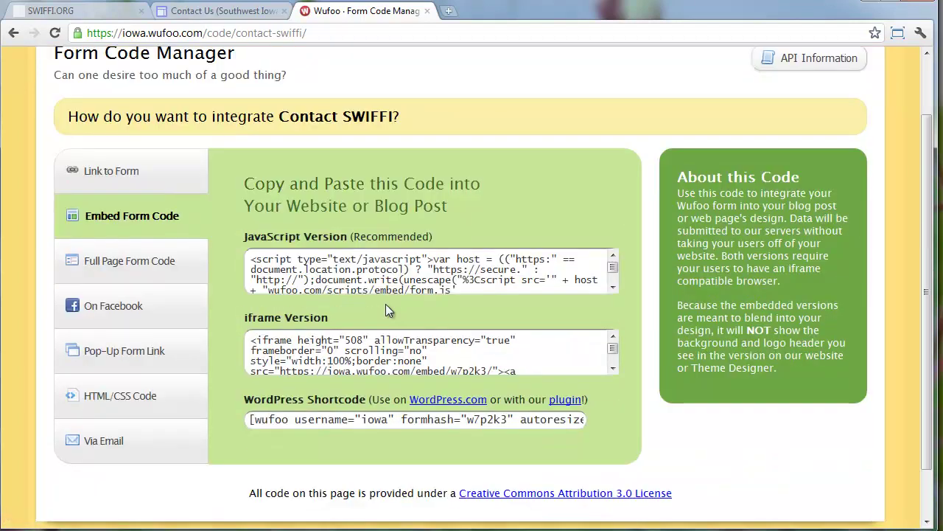
pyautogui.click(511, 278)
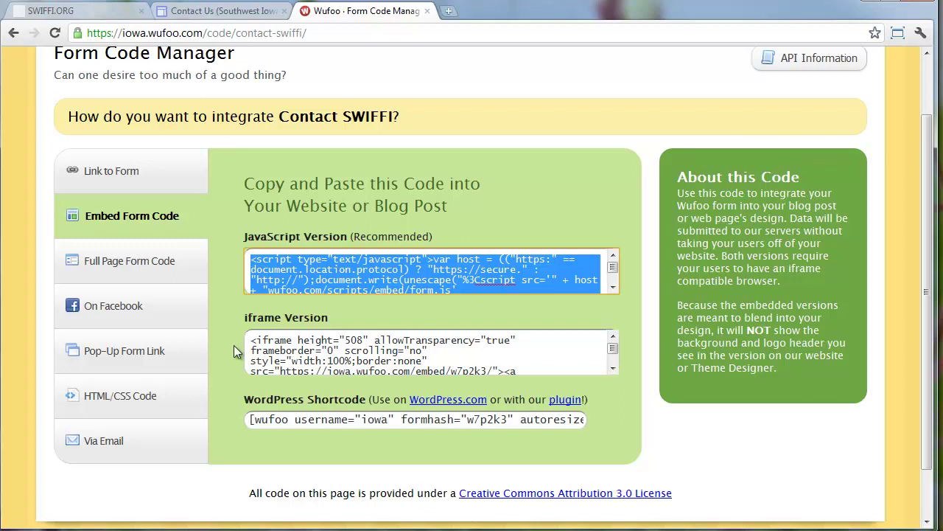
pyautogui.click(264, 345)
pyautogui.rightClick(271, 344)
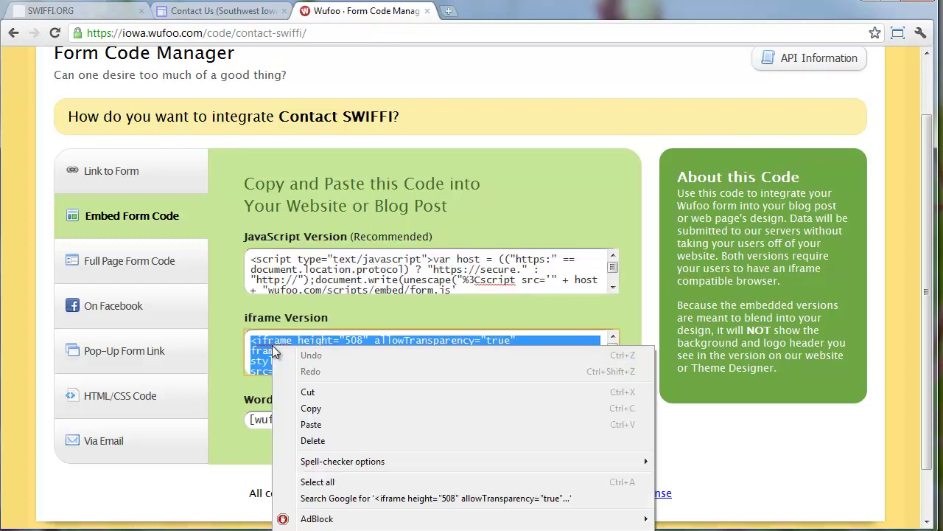
pyautogui.click(340, 406)
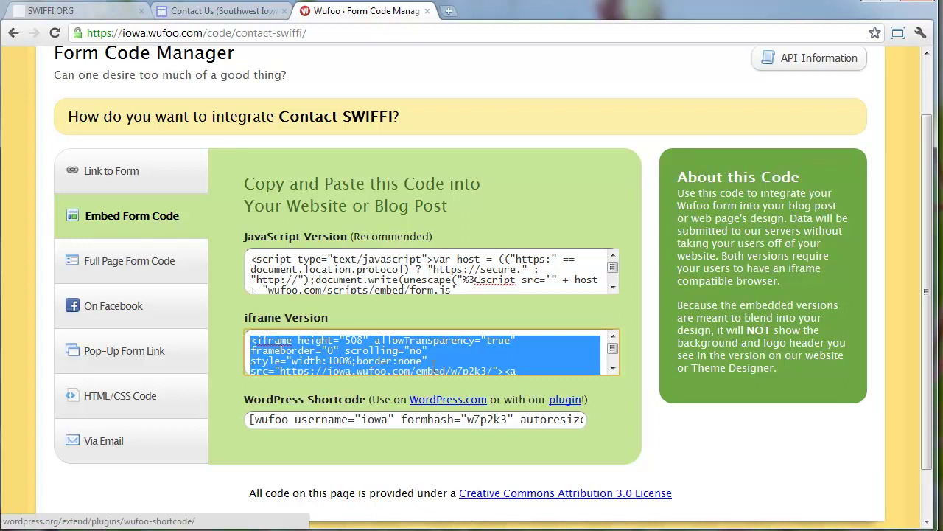
# Look over the Facebook and email sharing options, then go to the Google Sites Contact Us page
pyautogui.click(162, 315)
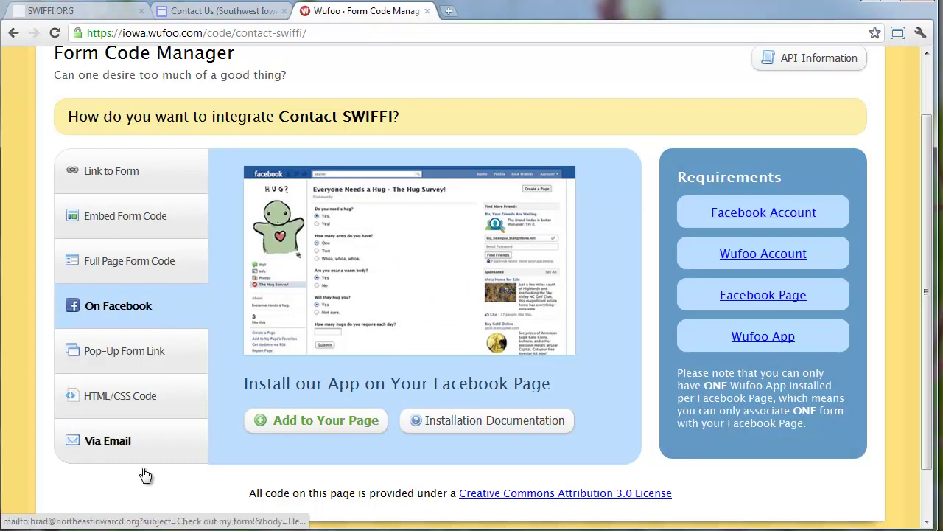
pyautogui.click(118, 434)
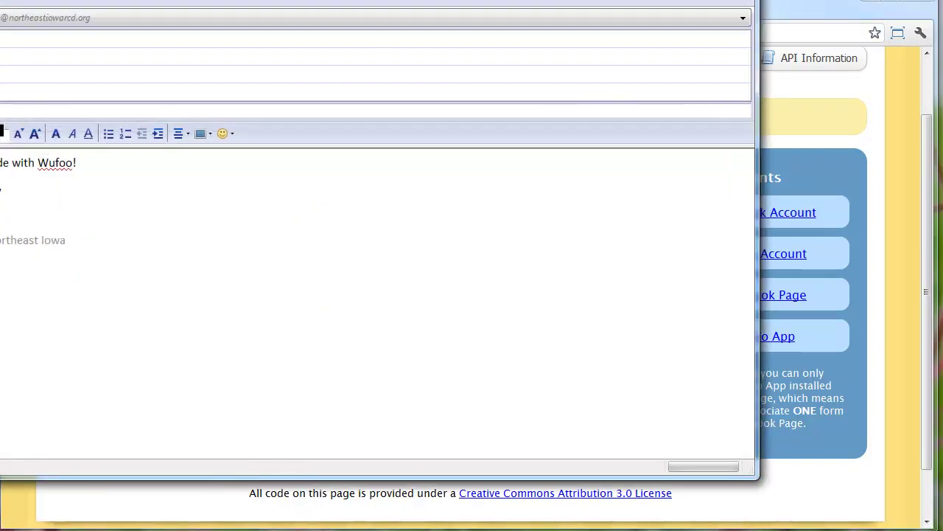
pyautogui.hotkey('alt', 'F4')
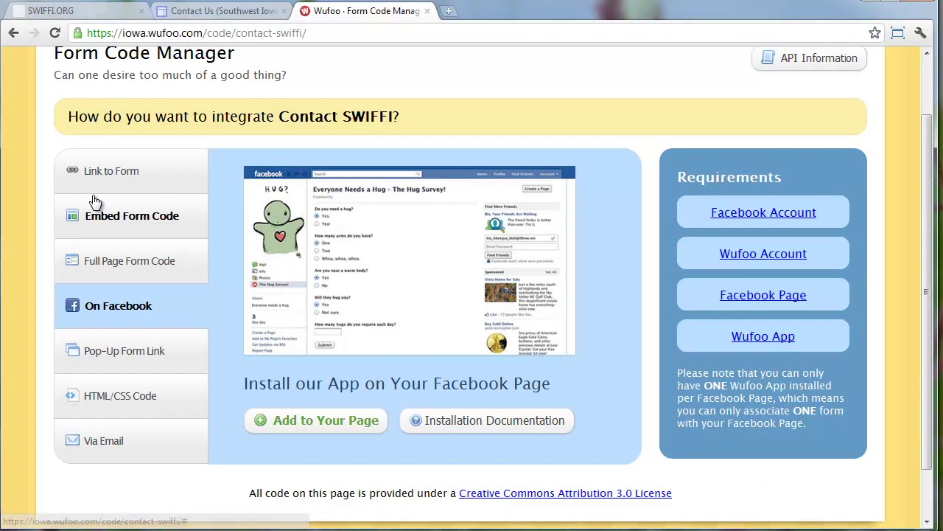
pyautogui.scroll(1, 106, 169)
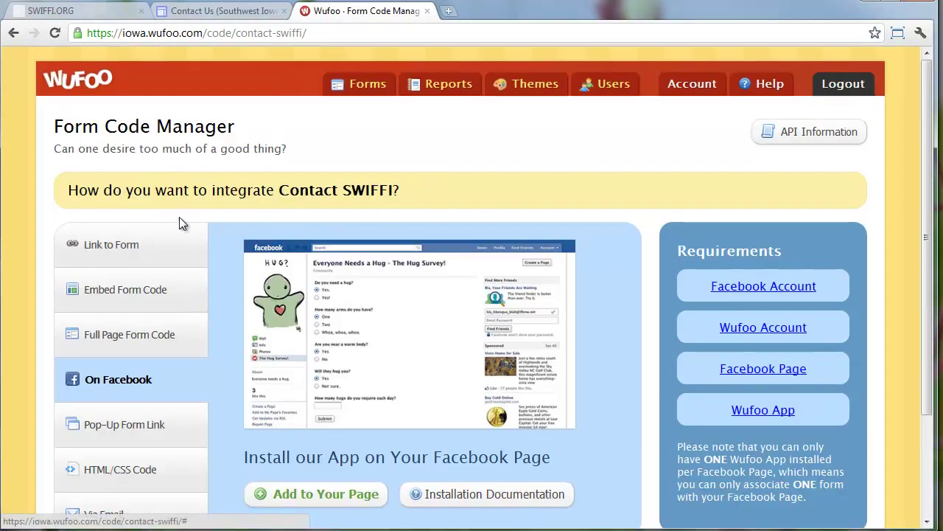
pyautogui.click(236, 21)
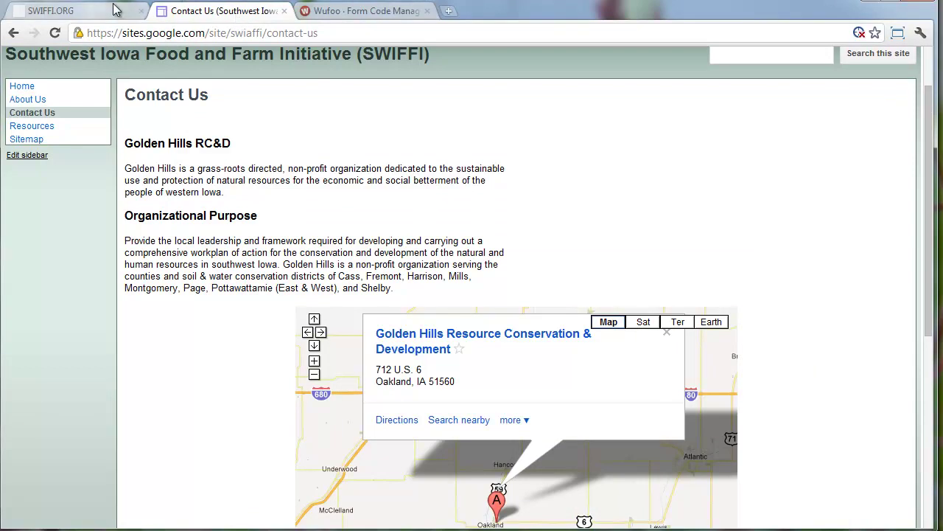
# Replace the <br> in the right section's HTML with the Wufoo iframe code and save Contact Us
pyautogui.scroll(1, 331, 140)
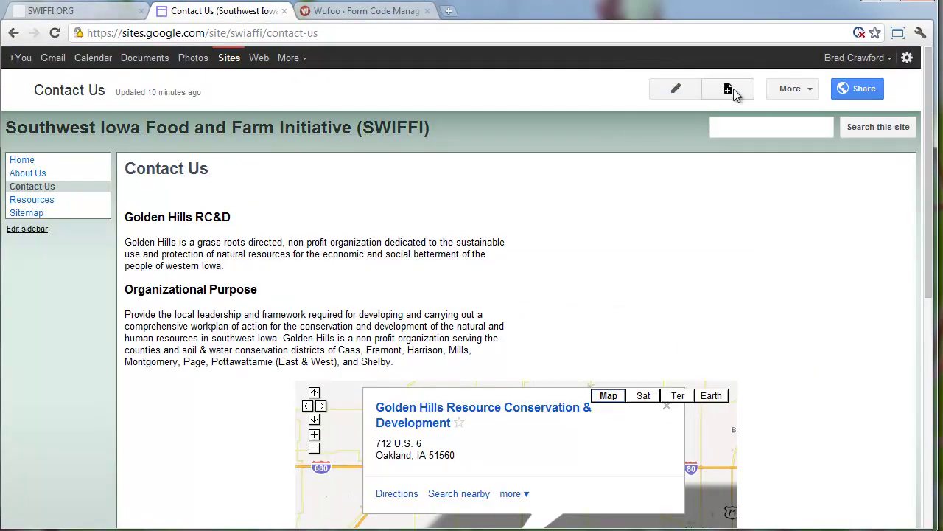
pyautogui.click(686, 92)
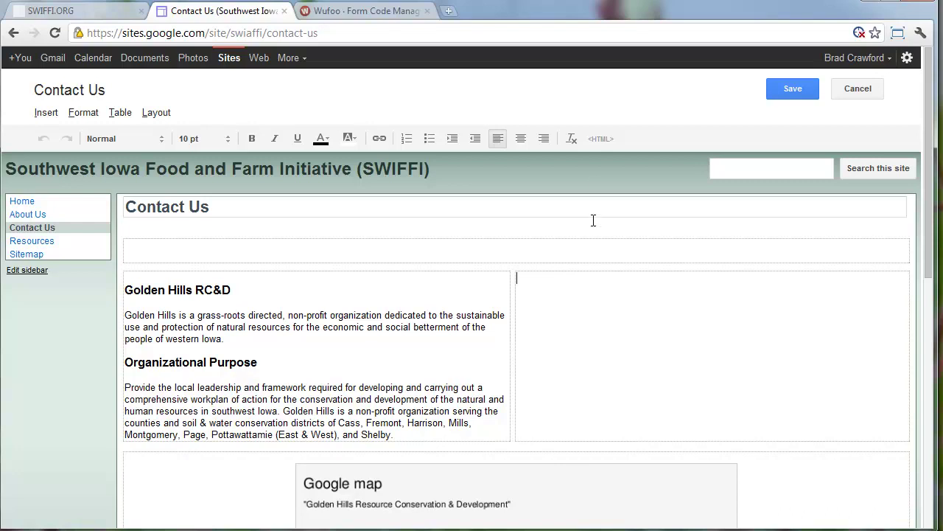
pyautogui.click(602, 140)
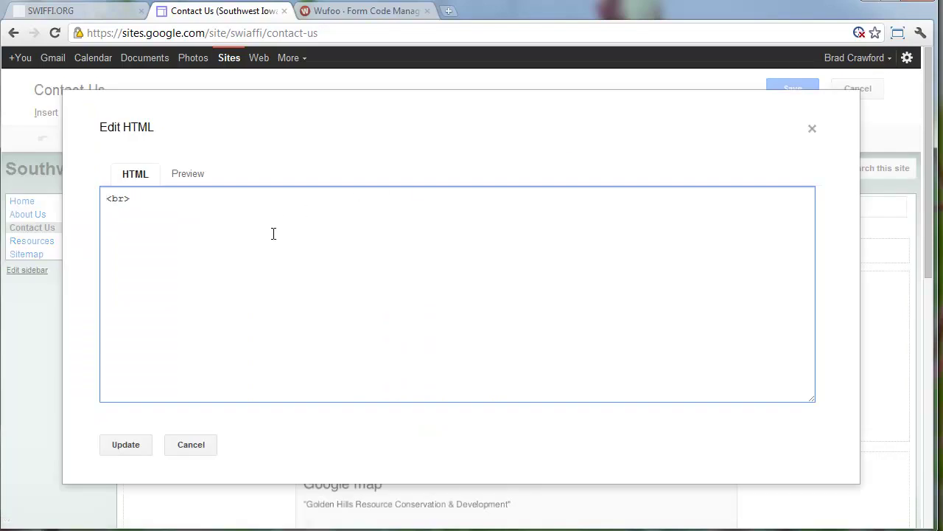
pyautogui.moveTo(272, 233); pyautogui.dragTo(87, 184)
pyautogui.rightClick(166, 201)
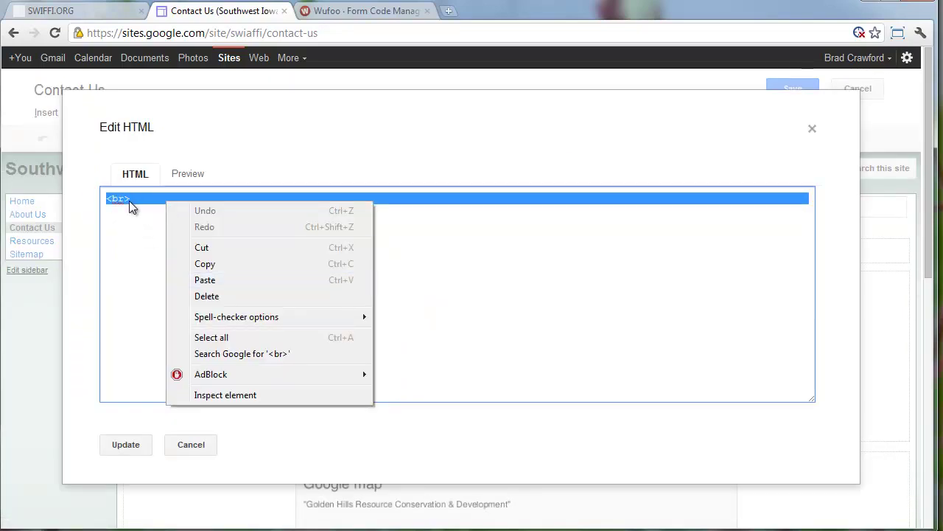
pyautogui.click(219, 280)
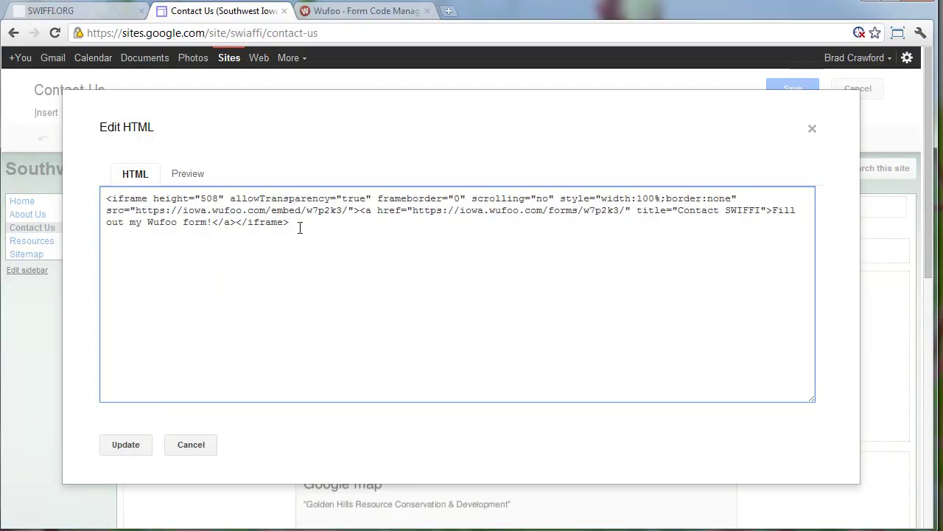
pyautogui.click(119, 444)
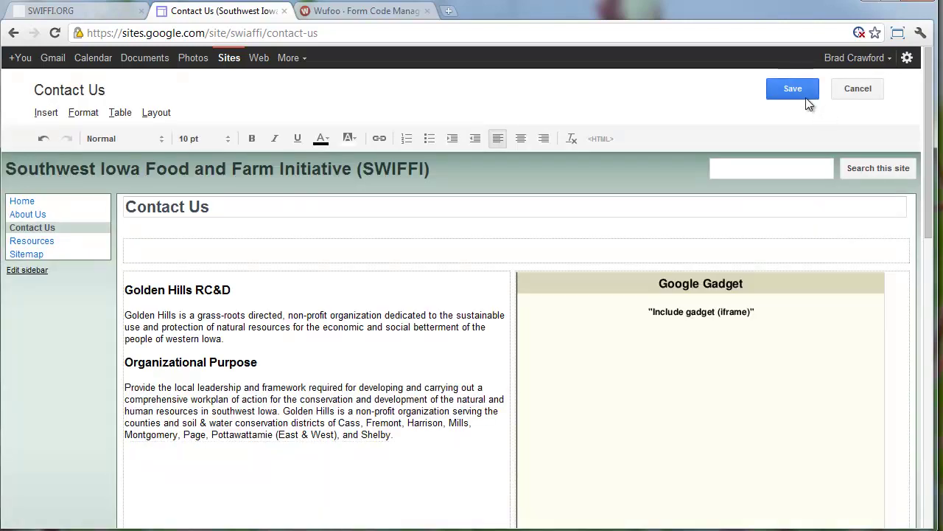
pyautogui.click(800, 94)
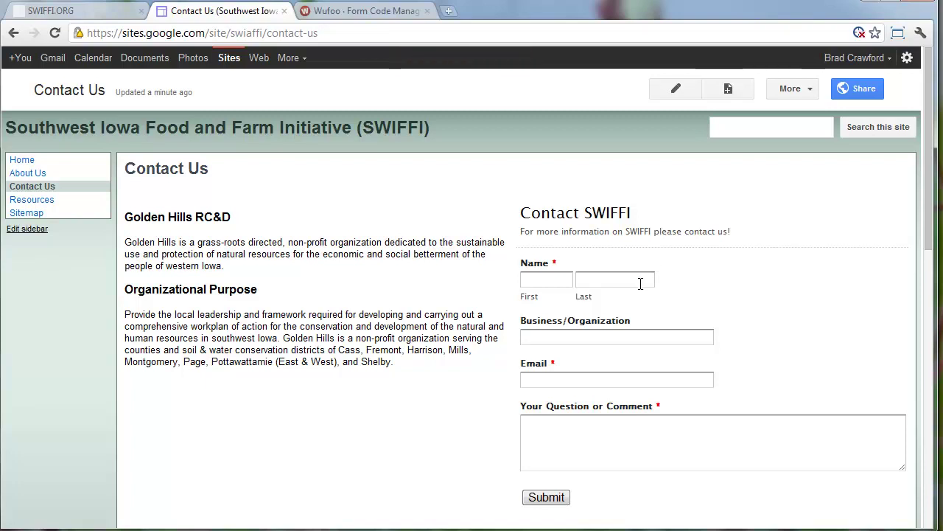
# Try the embedded form's first name field and scroll through the Contact Us page
pyautogui.click(556, 280)
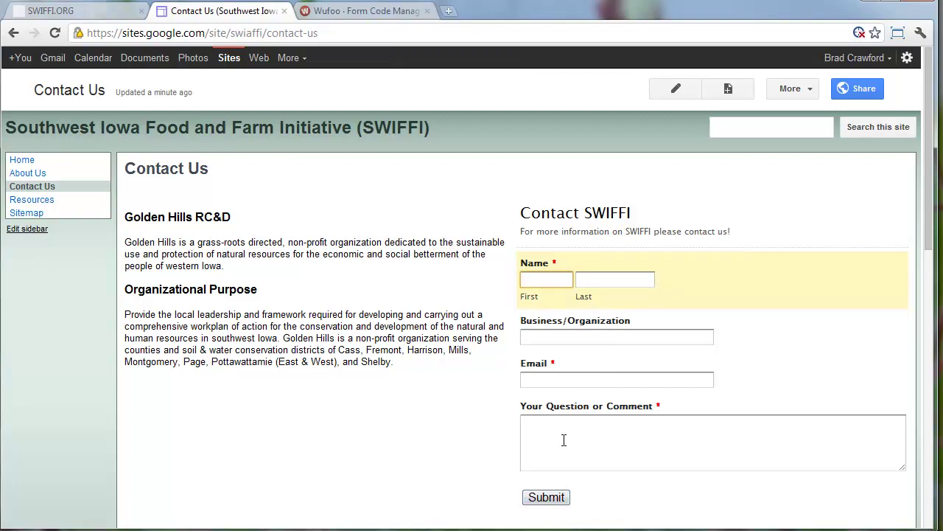
pyautogui.scroll(-3, 443, 369)
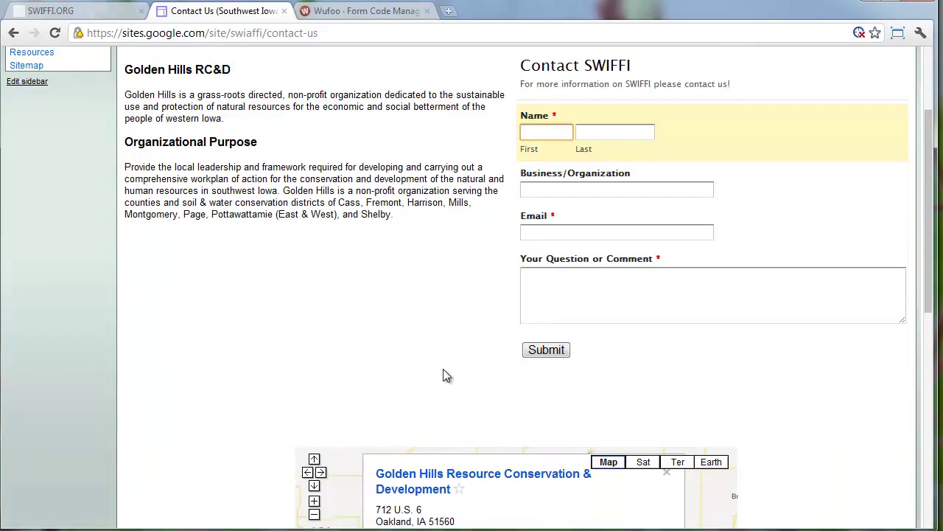
pyautogui.scroll(1, 403, 348)
pyautogui.scroll(2, 403, 348)
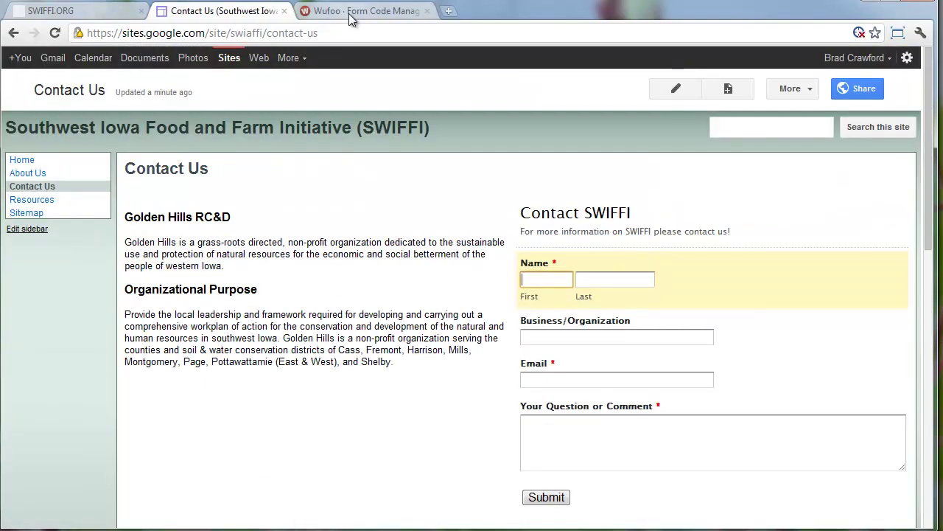
# Go to Wufoo's Forms list, recheck the Contact Us page, then return to Wufoo
pyautogui.click(348, 13)
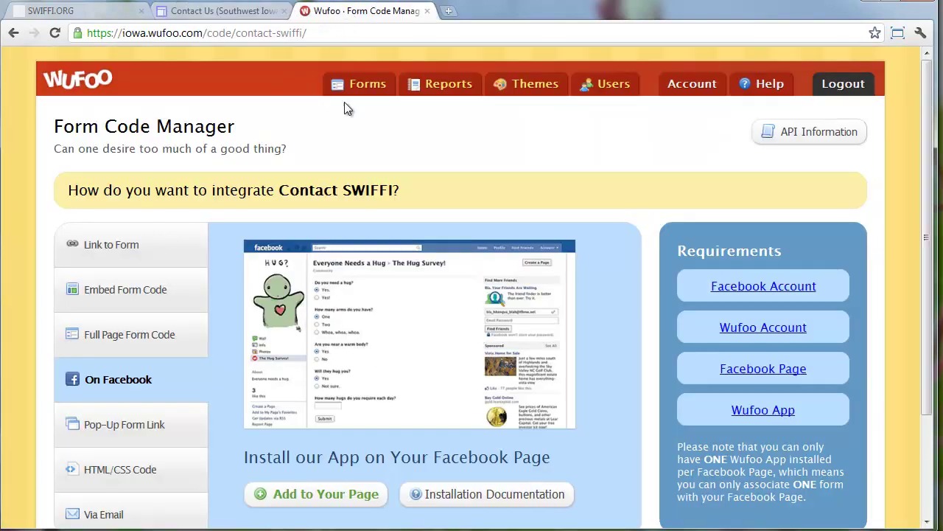
pyautogui.click(372, 85)
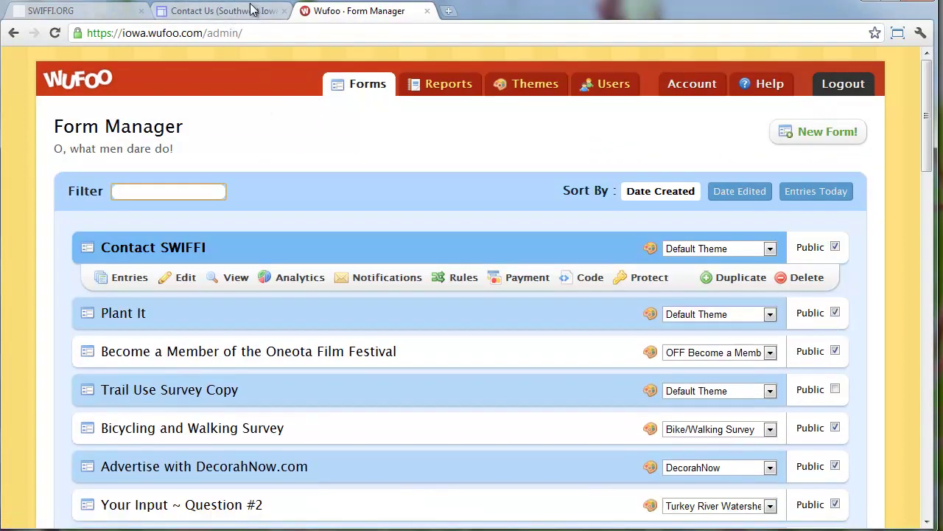
pyautogui.click(251, 11)
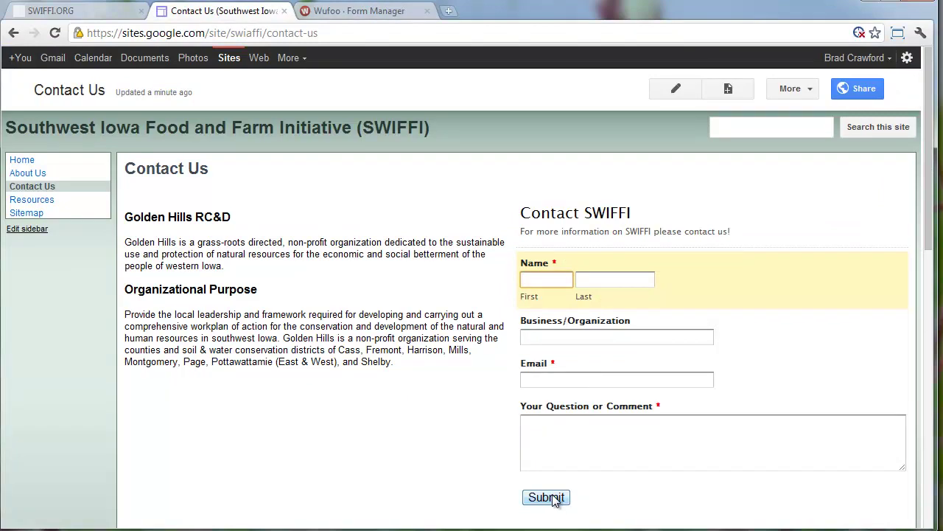
pyautogui.scroll(-1, 554, 505)
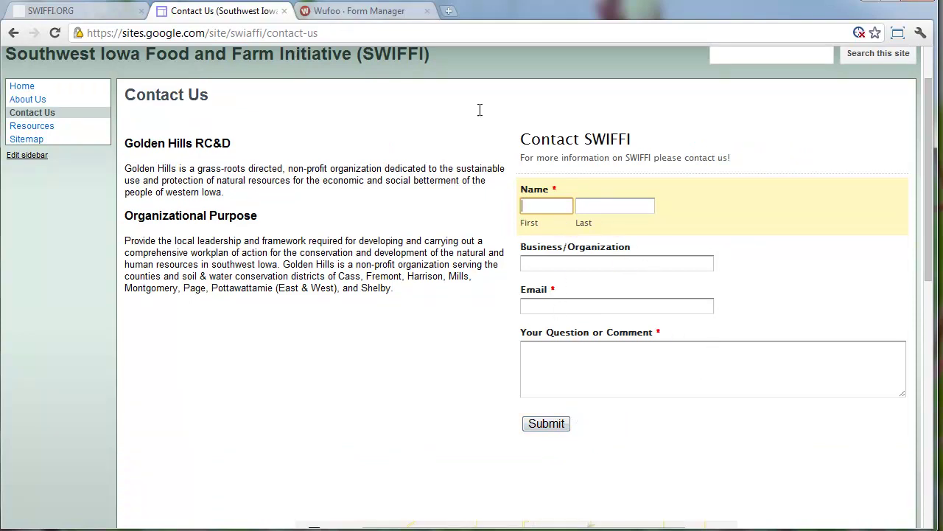
pyautogui.click(361, 11)
# Add a Multiple Choice field to Contact SWIFFI below Name, then delete it
pyautogui.click(165, 284)
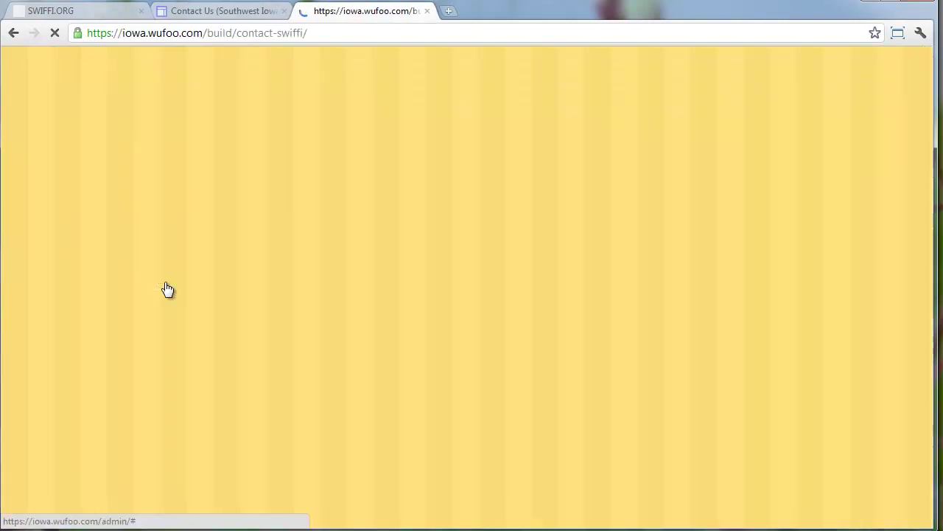
pyautogui.moveTo(126, 221); pyautogui.dragTo(436, 273)
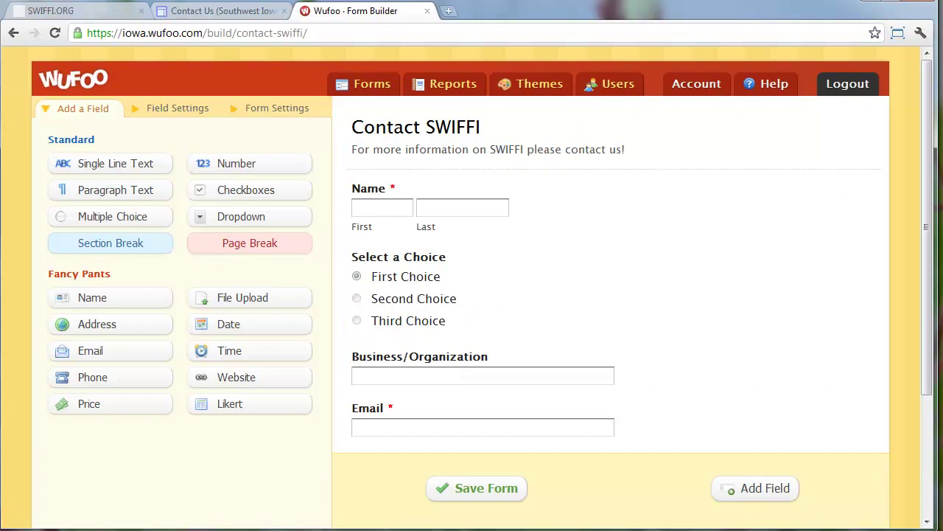
pyautogui.click(221, 11)
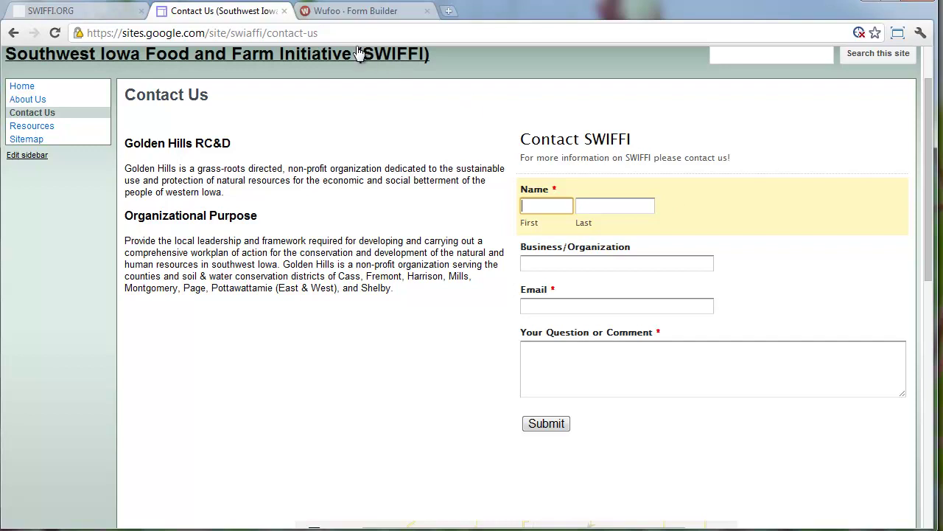
pyautogui.click(343, 13)
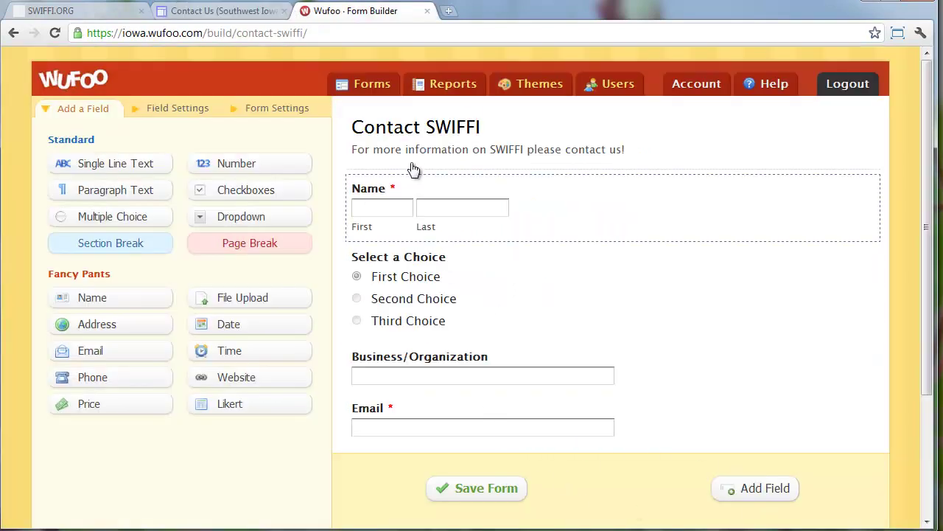
pyautogui.click(546, 270)
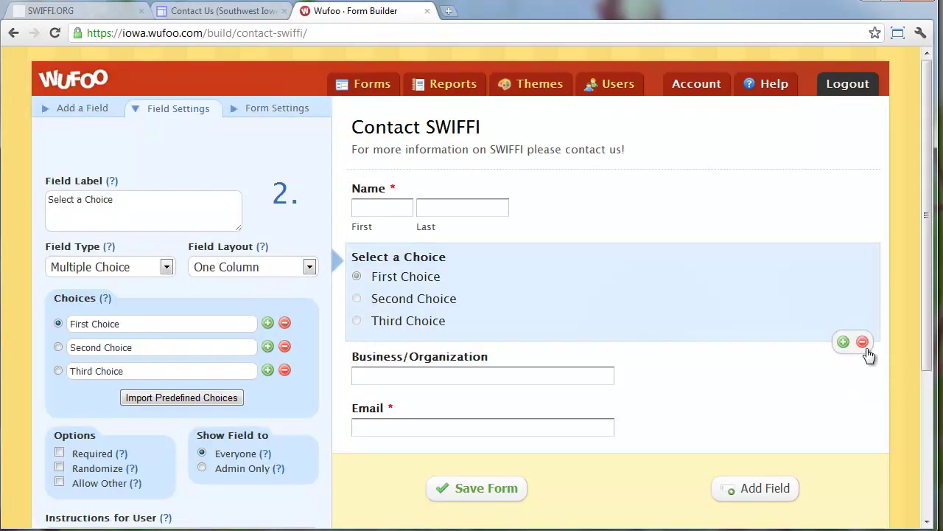
pyautogui.click(863, 341)
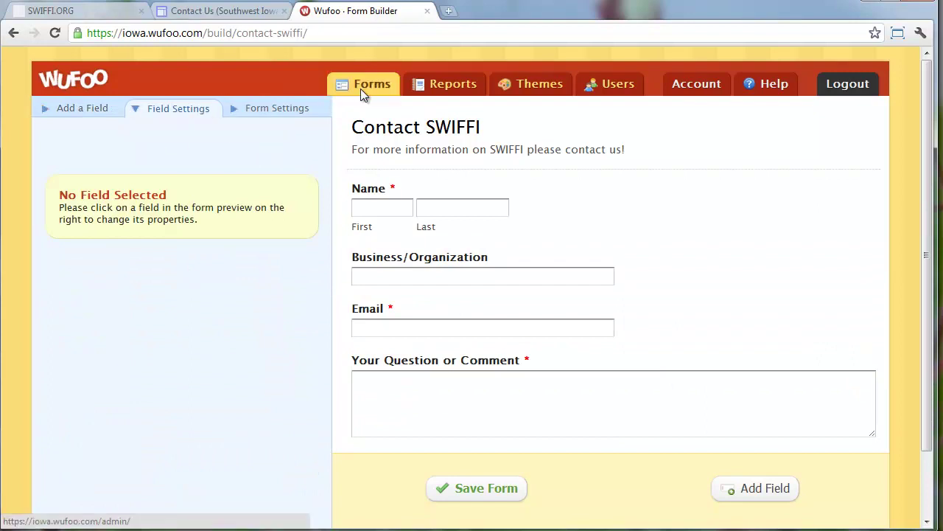
# Leave the builder without saving and show Contact SWIFFI's Embed Form Code
pyautogui.click(360, 88)
pyautogui.click(463, 354)
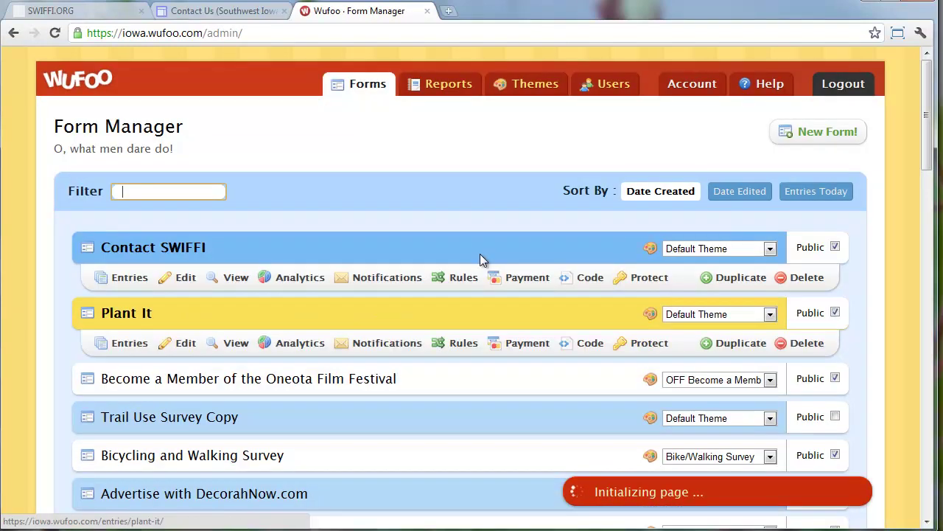
pyautogui.click(579, 277)
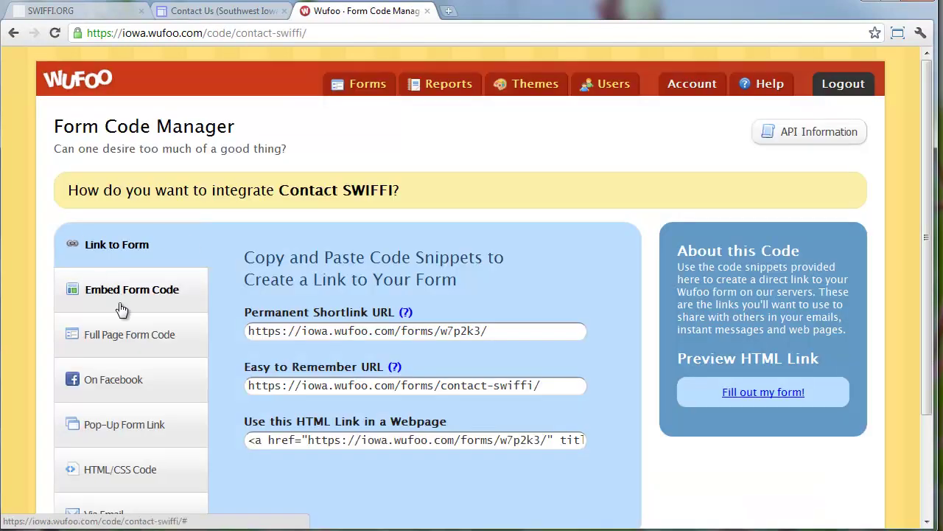
pyautogui.click(125, 300)
# Try changing the iframe height from 508 to 700, then undo to keep 508
pyautogui.click(444, 440)
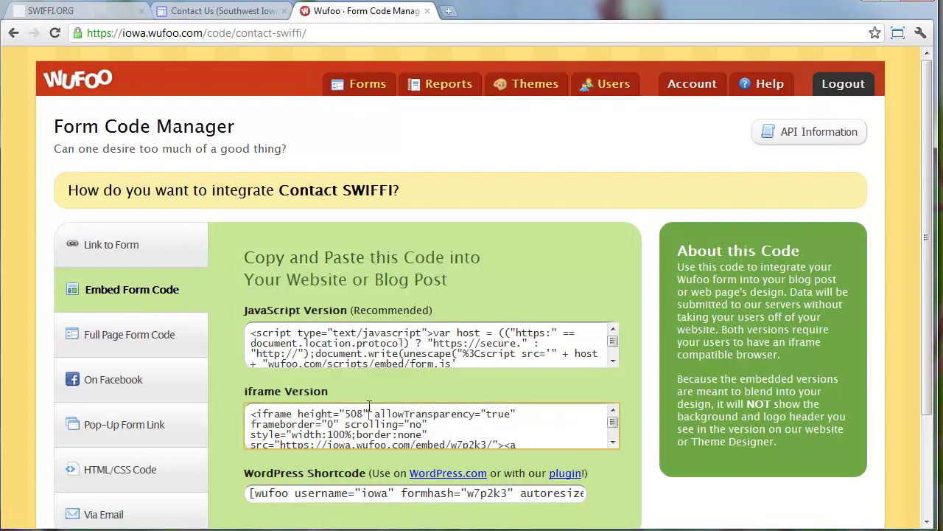
pyautogui.click(529, 410)
pyautogui.click(358, 423)
pyautogui.moveTo(364, 414); pyautogui.dragTo(350, 415)
pyautogui.click(350, 414)
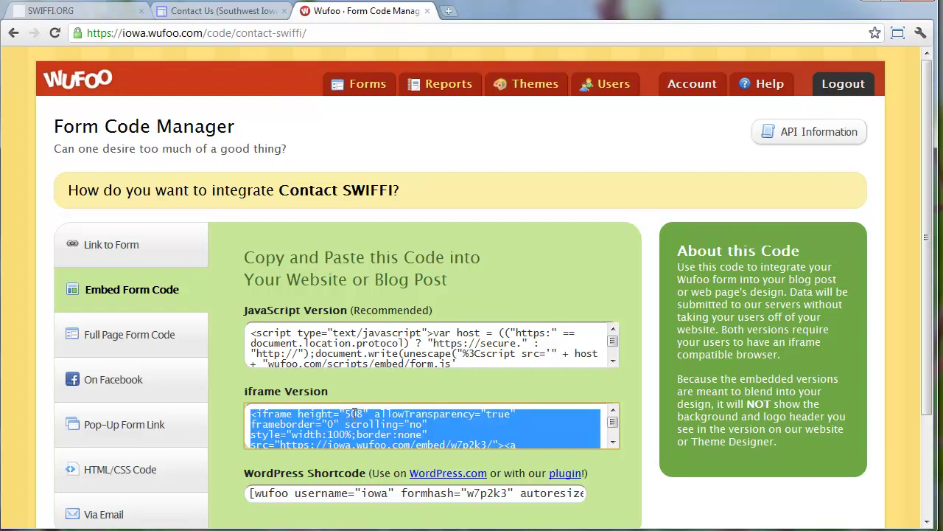
pyautogui.click(359, 414)
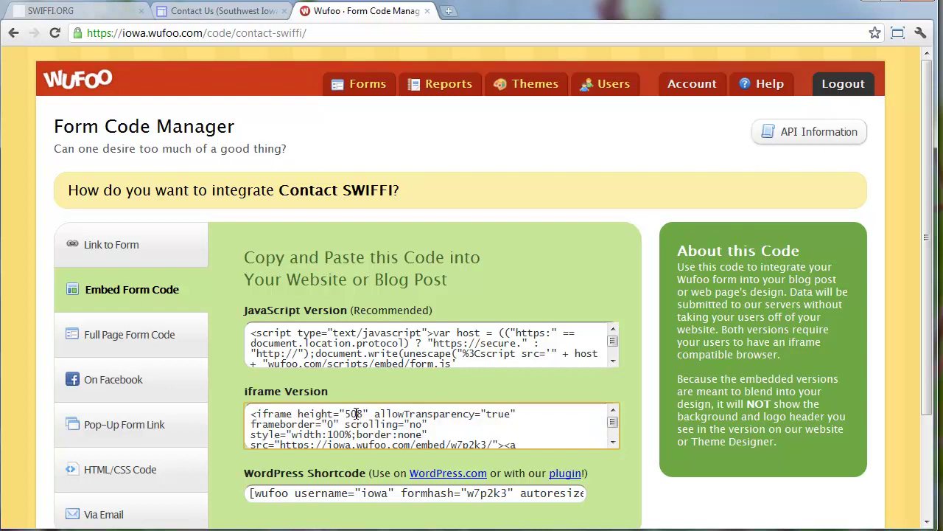
pyautogui.doubleClick(350, 414)
pyautogui.click(350, 415)
pyautogui.write('700')
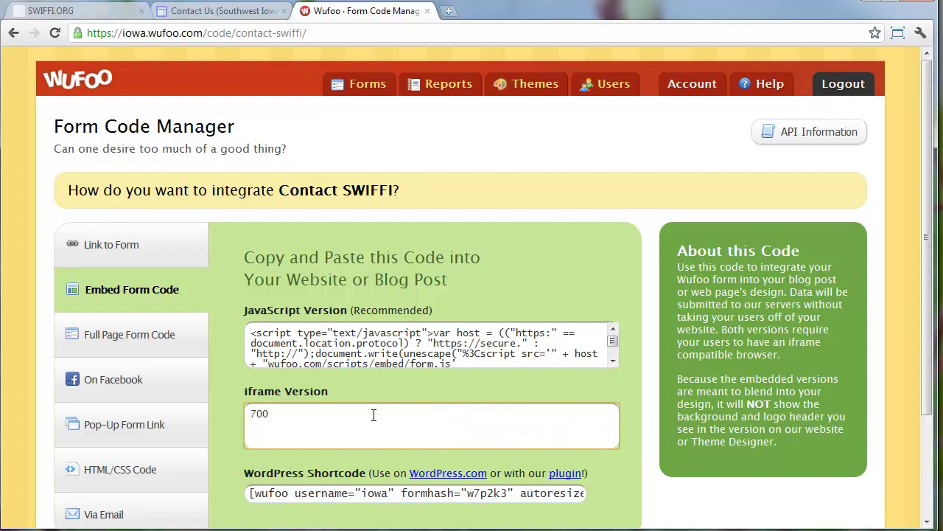
pyautogui.hotkey('ctrl', 'z')
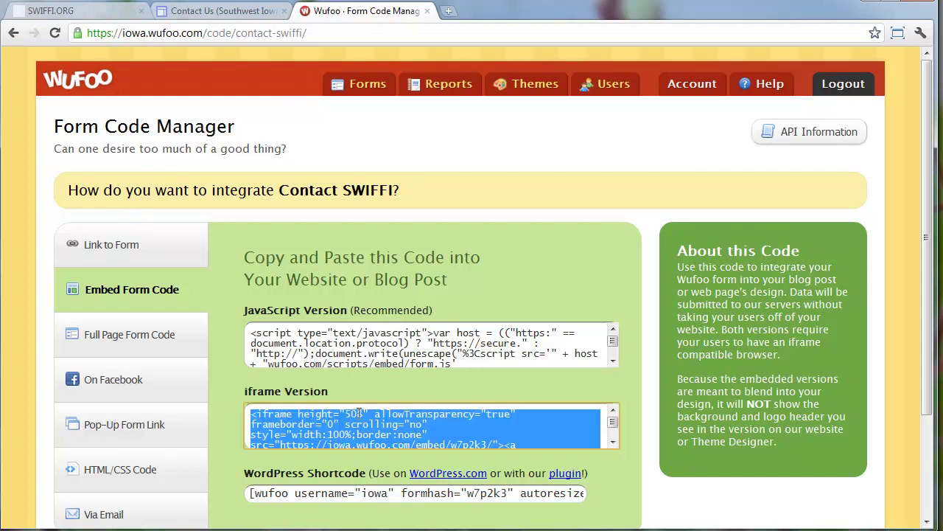
pyautogui.click(359, 414)
# Glance at the SWIFFI.ORG contact page, then open the Google Sites Contact Us page for editing
pyautogui.click(87, 10)
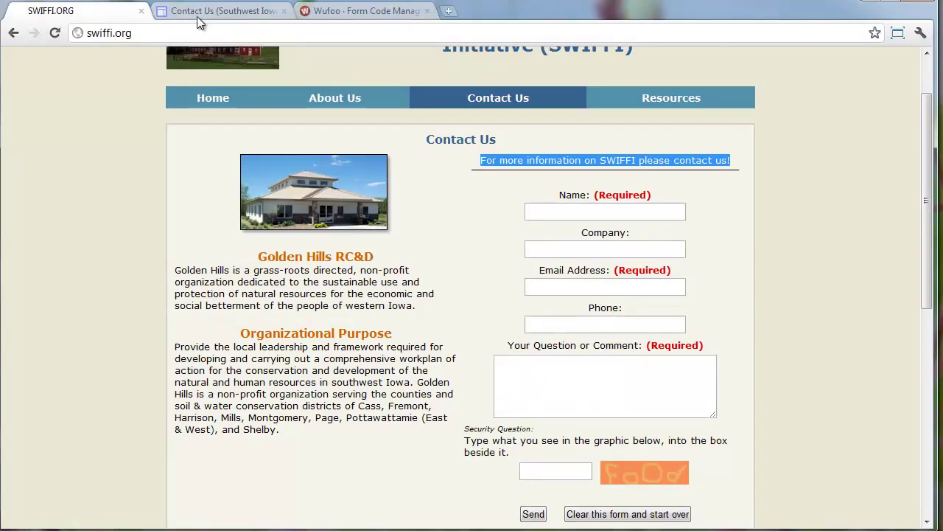
pyautogui.click(197, 16)
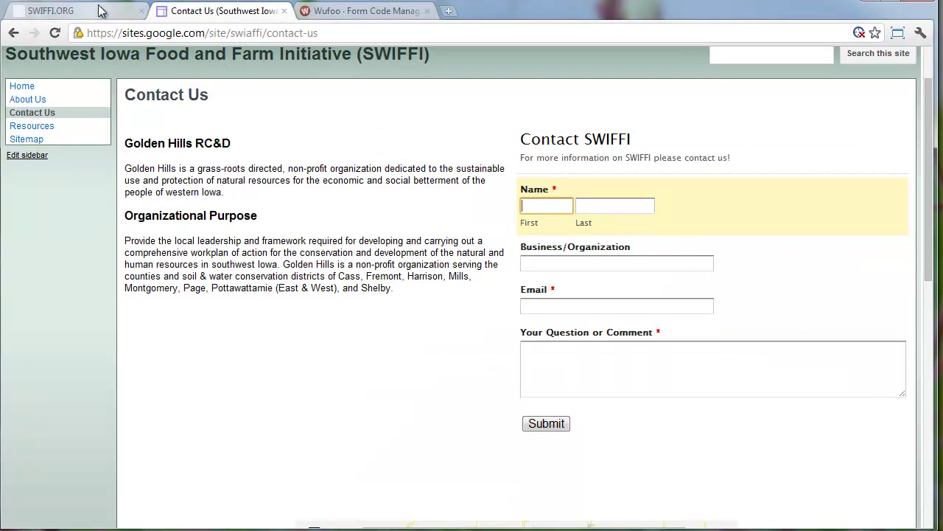
pyautogui.scroll(-4, 184, 150)
pyautogui.scroll(5, 185, 146)
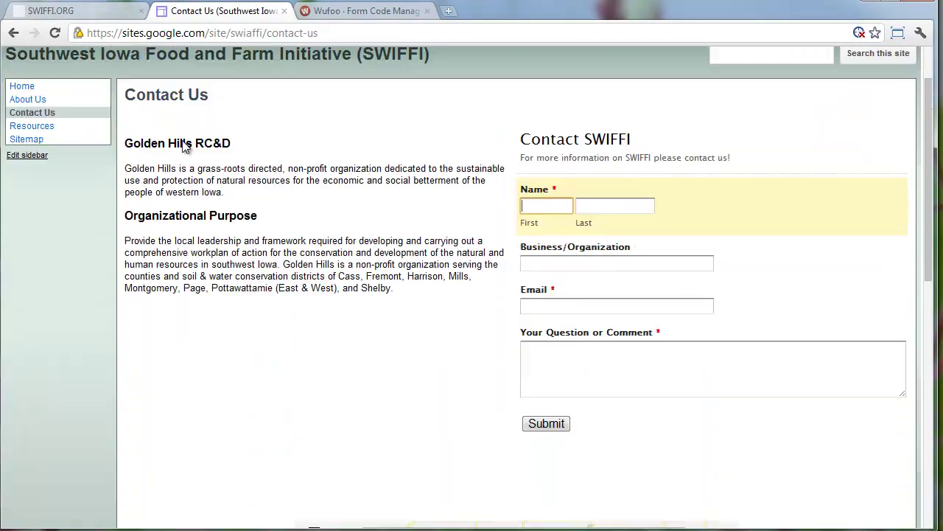
pyautogui.scroll(1, 184, 146)
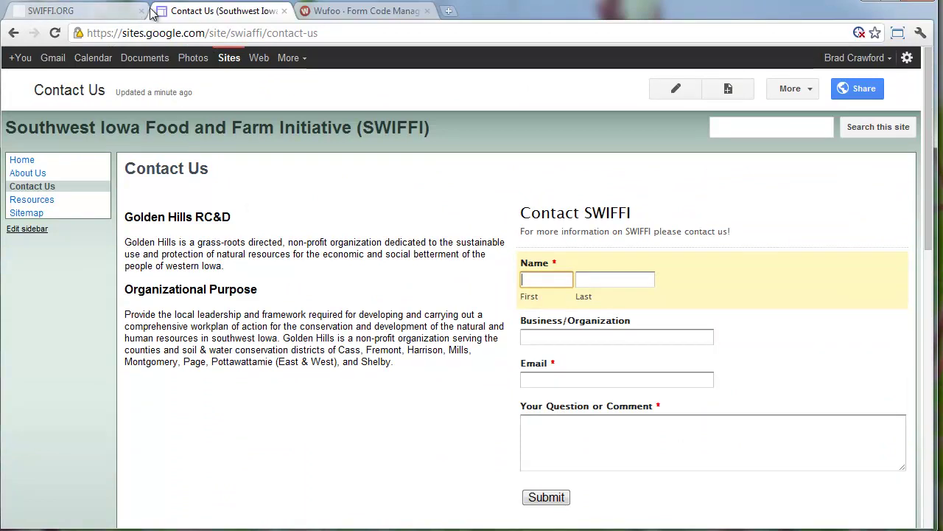
pyautogui.click(677, 89)
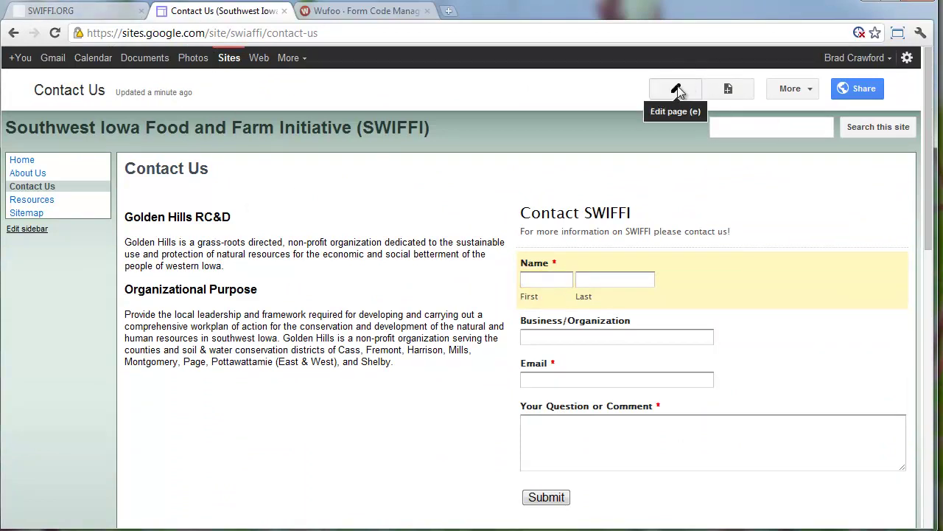
pyautogui.click(677, 89)
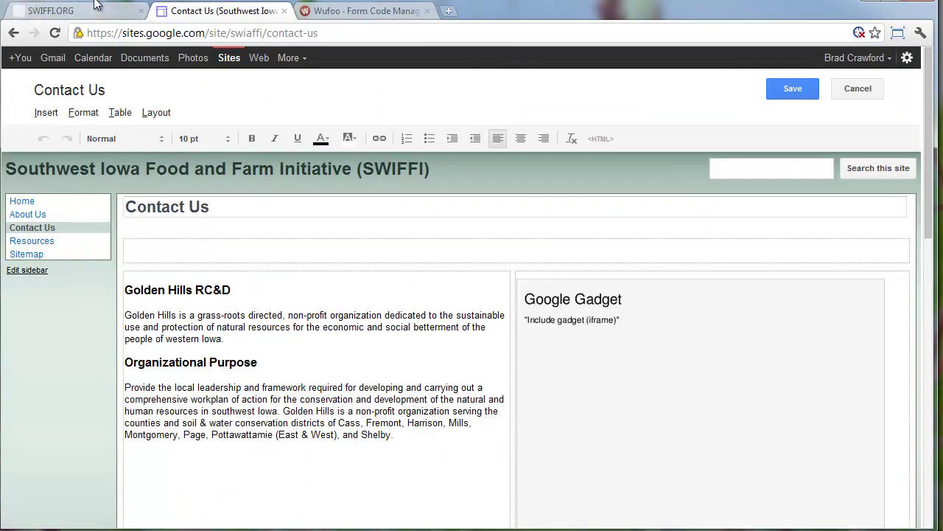
# Compare with SWIFFI.ORG, then choose Insert > Image with the caret before the Golden Hills RC&D heading
pyautogui.click(94, 6)
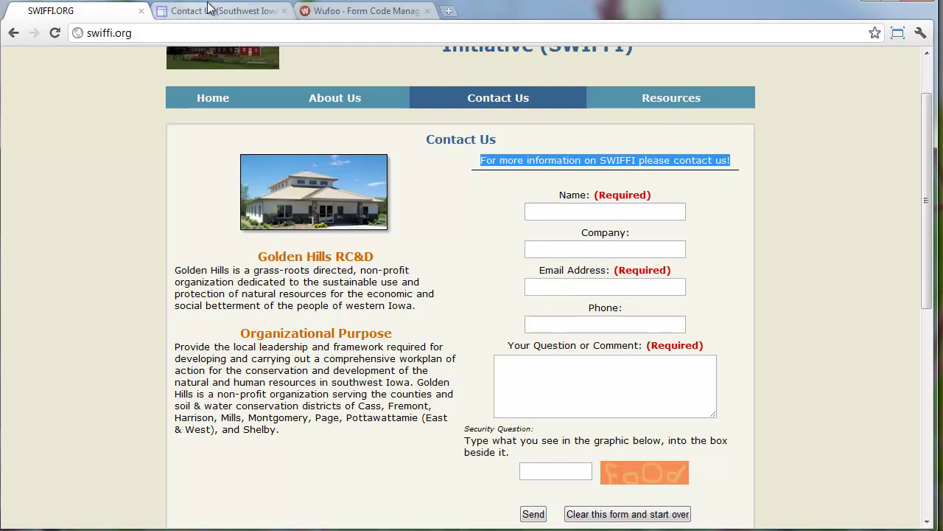
pyautogui.click(210, 8)
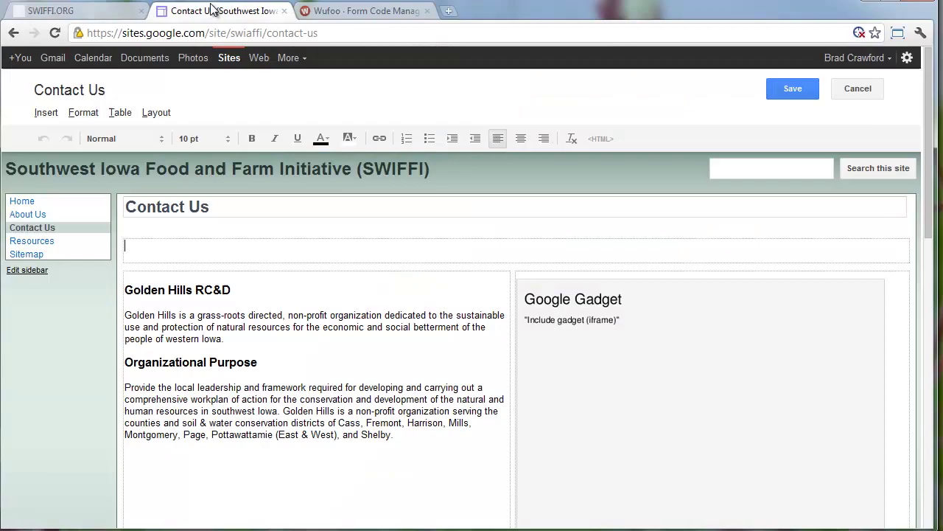
pyautogui.click(126, 289)
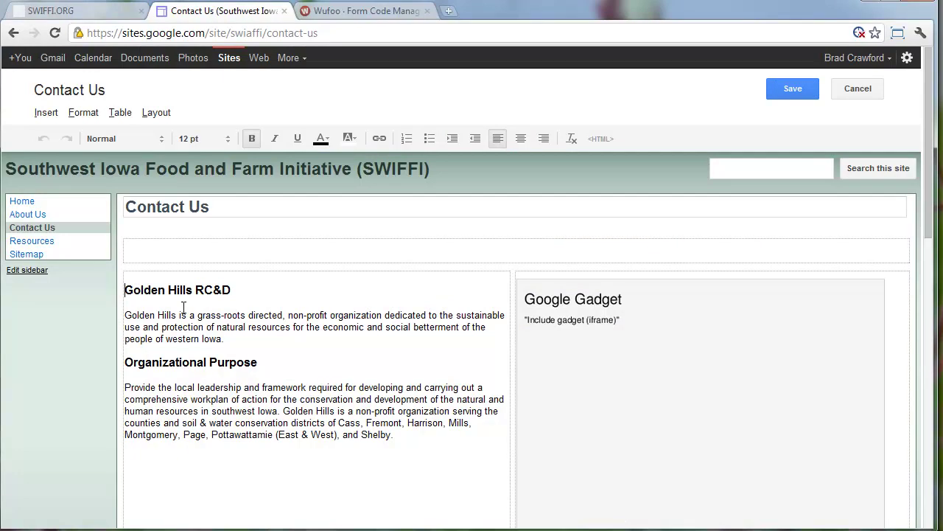
pyautogui.click(52, 116)
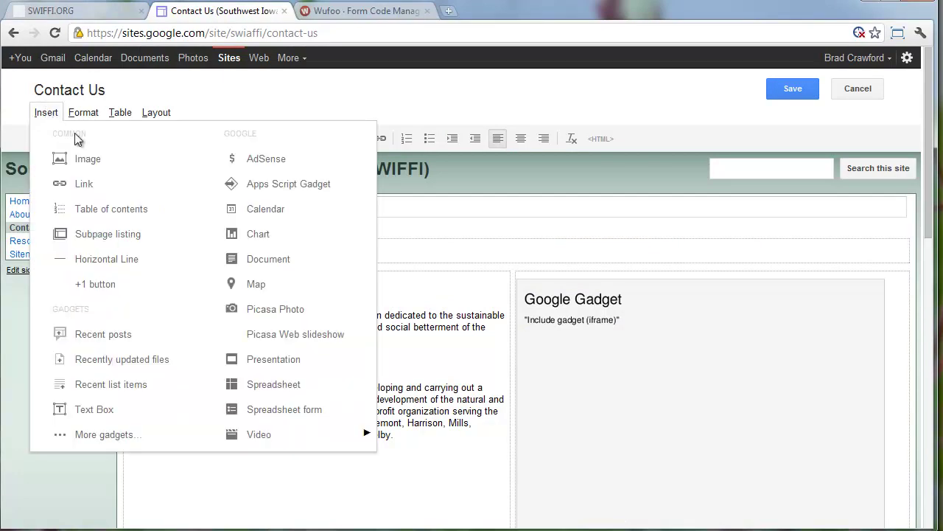
pyautogui.click(98, 162)
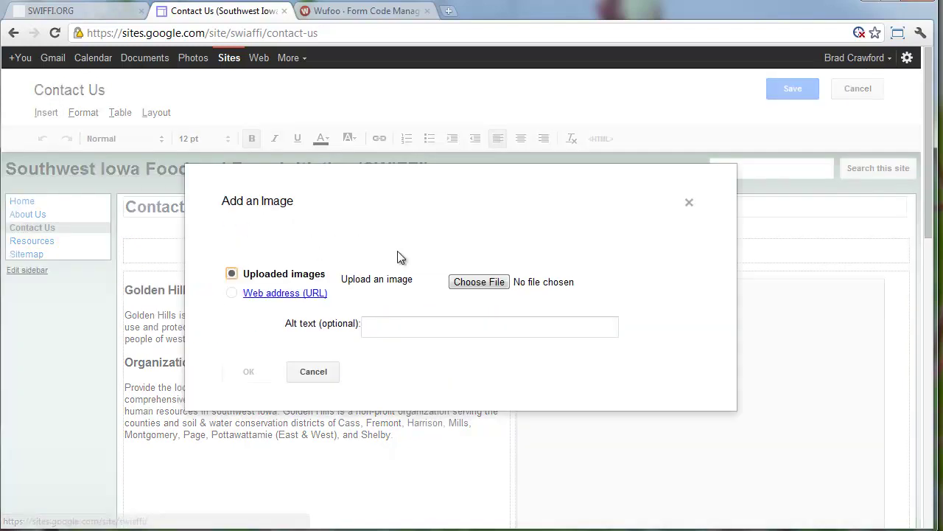
# Upload the ghrcd-building photo and insert it into the Contact Us page
pyautogui.click(479, 283)
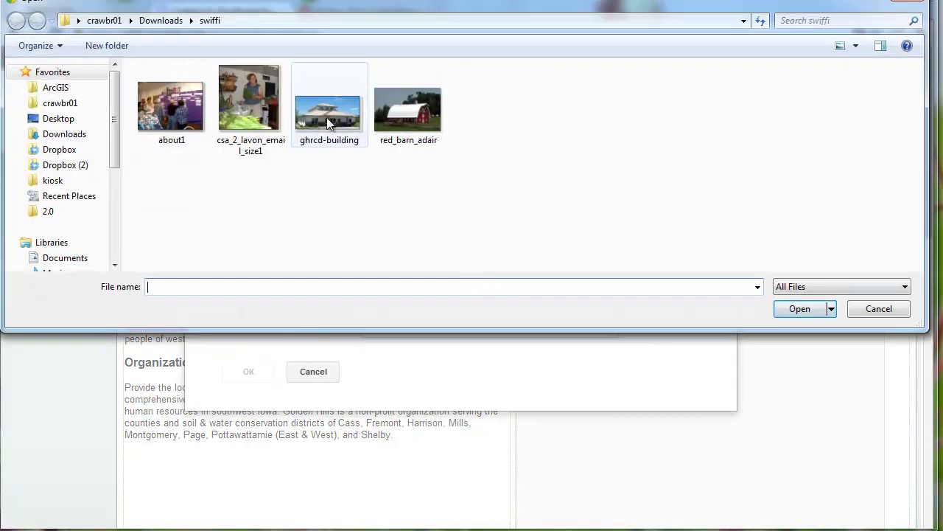
pyautogui.click(317, 121)
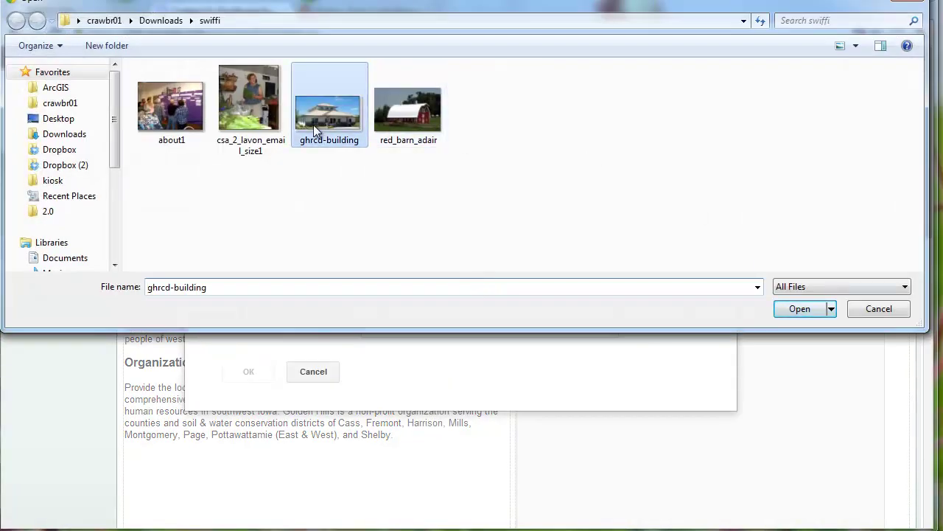
pyautogui.click(802, 310)
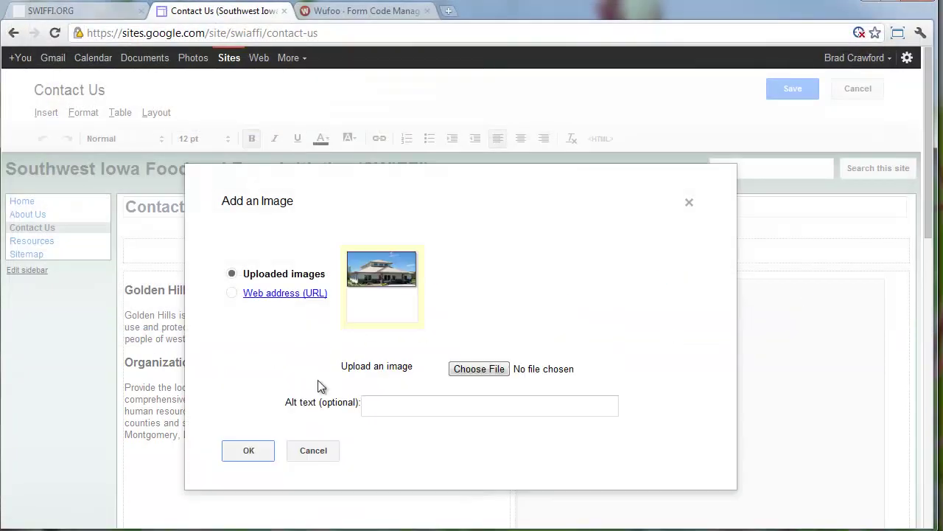
pyautogui.click(248, 452)
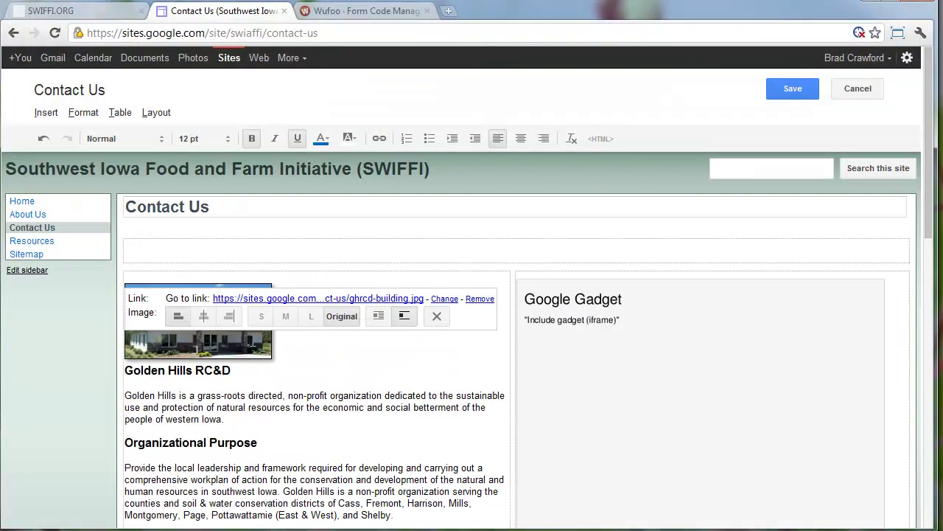
# Turn on text wrapping, align the photo right, remove its link, and save the page
pyautogui.click(380, 317)
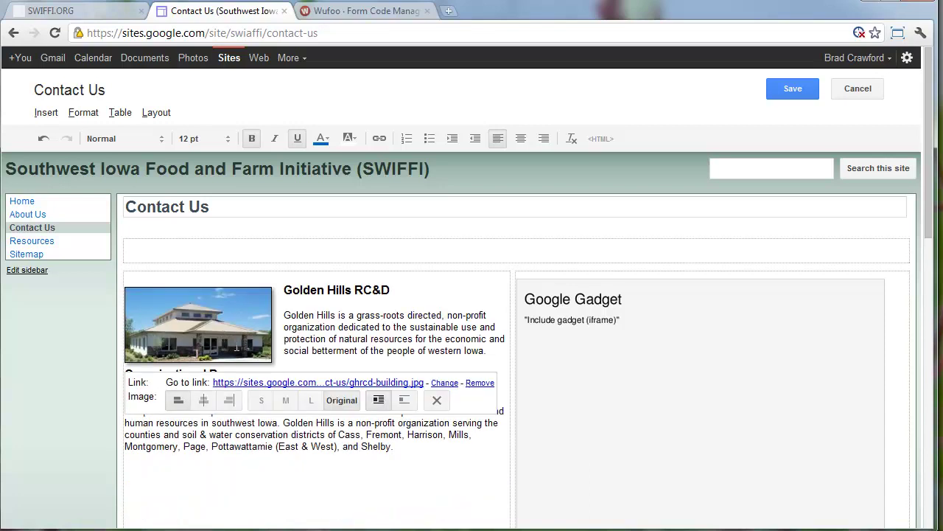
pyautogui.click(229, 400)
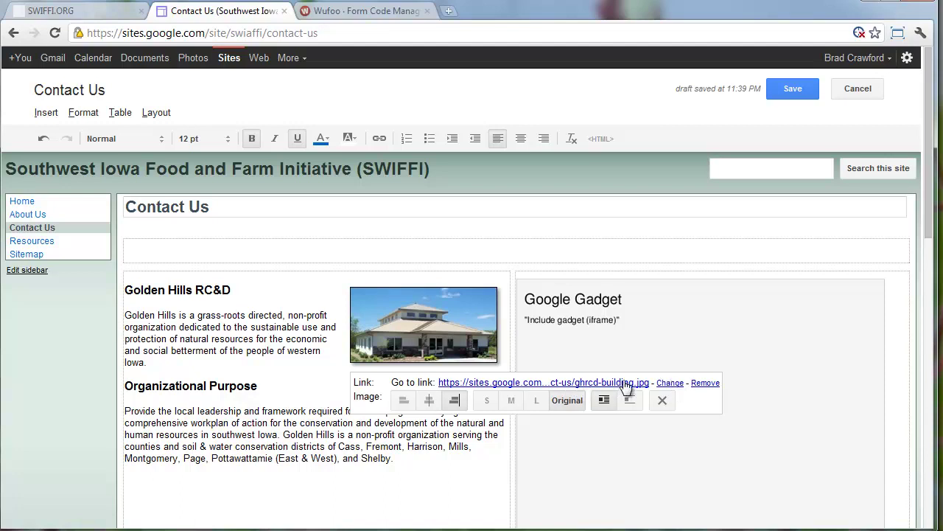
pyautogui.click(706, 382)
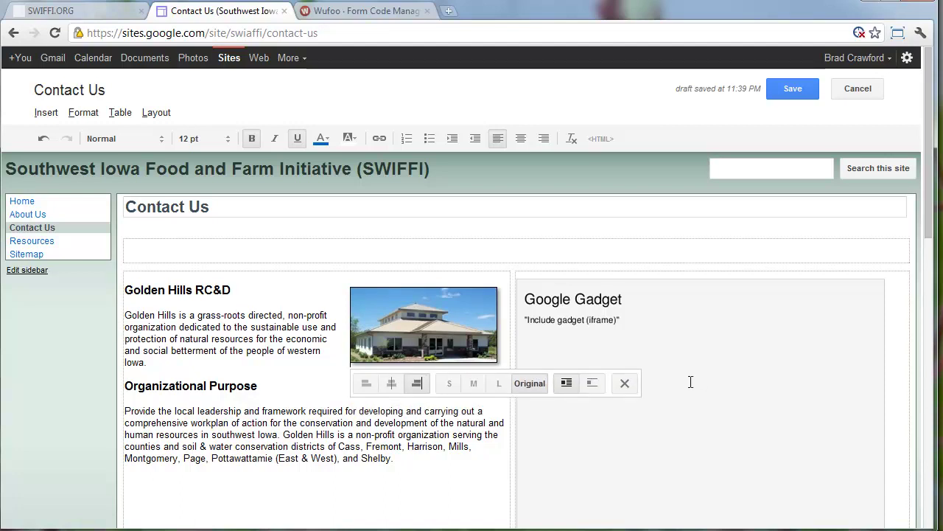
pyautogui.click(792, 87)
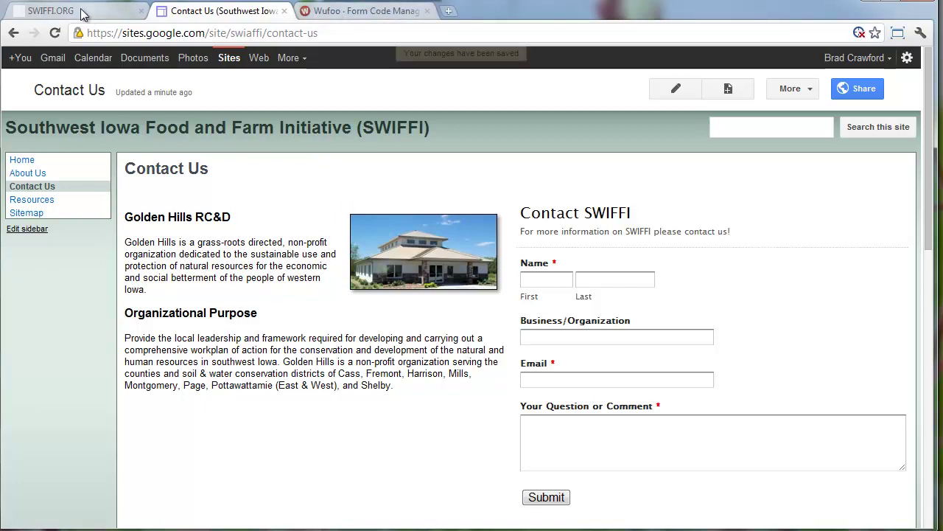
# Close the Wufoo tab and open the Google Sites Home page via About Us
pyautogui.click(427, 11)
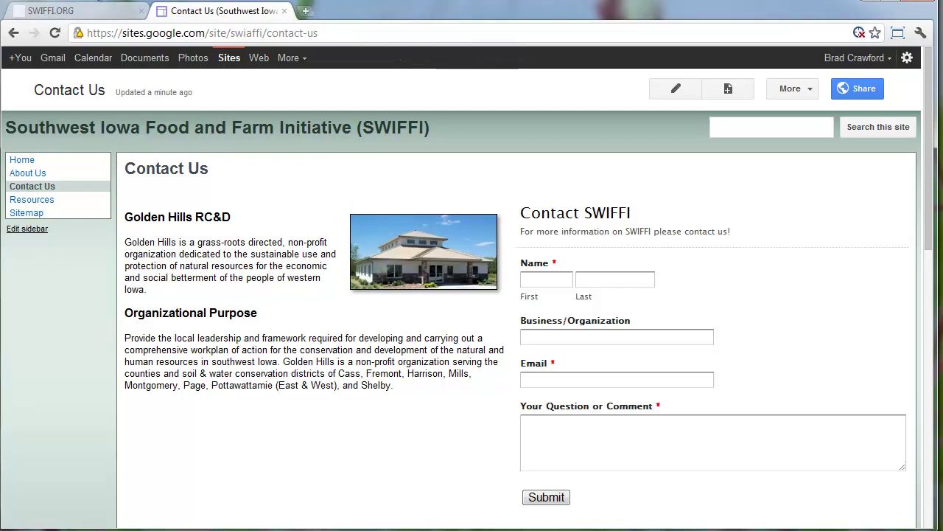
pyautogui.click(30, 174)
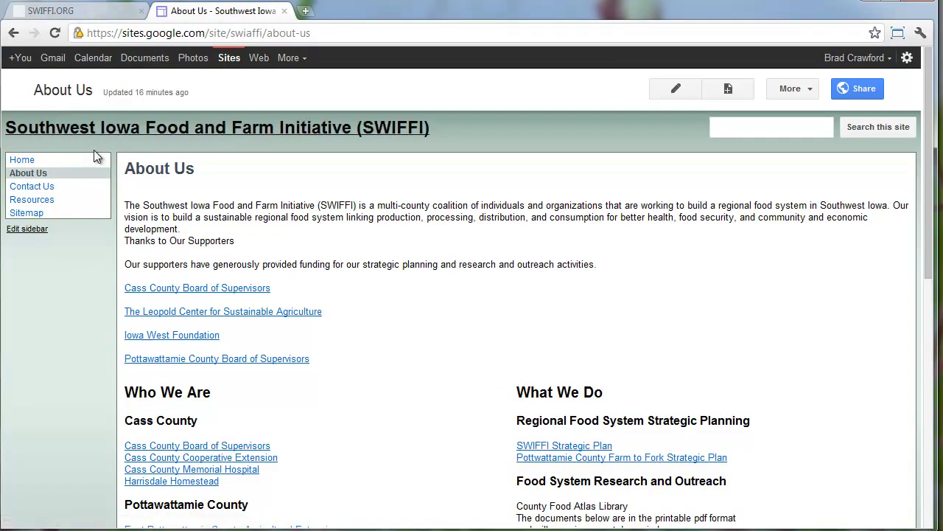
pyautogui.click(27, 160)
# Select the 'What is a Food System?' text on swiffi.org's Home page, then return to Google Sites
pyautogui.click(94, 11)
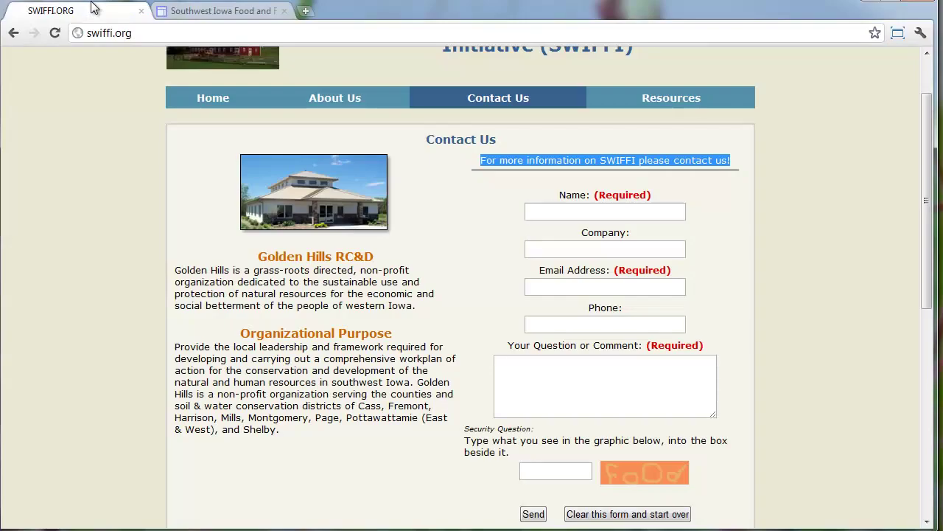
pyautogui.click(212, 98)
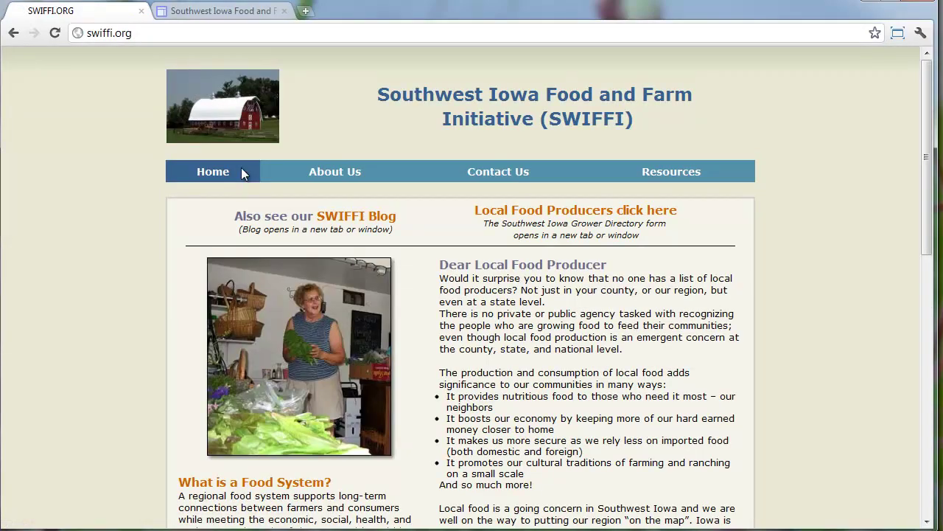
pyautogui.scroll(-3, 242, 173)
pyautogui.scroll(2, 233, 190)
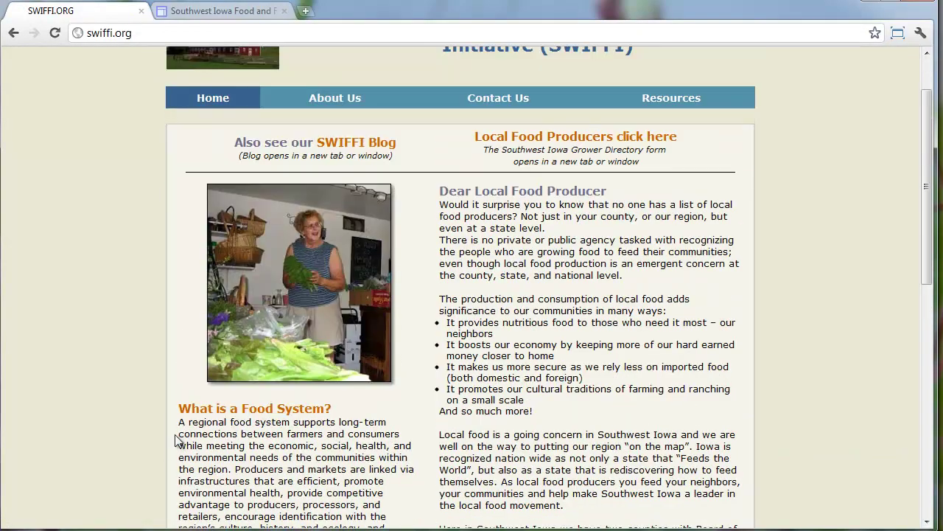
pyautogui.moveTo(179, 403); pyautogui.dragTo(413, 355)
pyautogui.hotkey('ctrl', 'c')
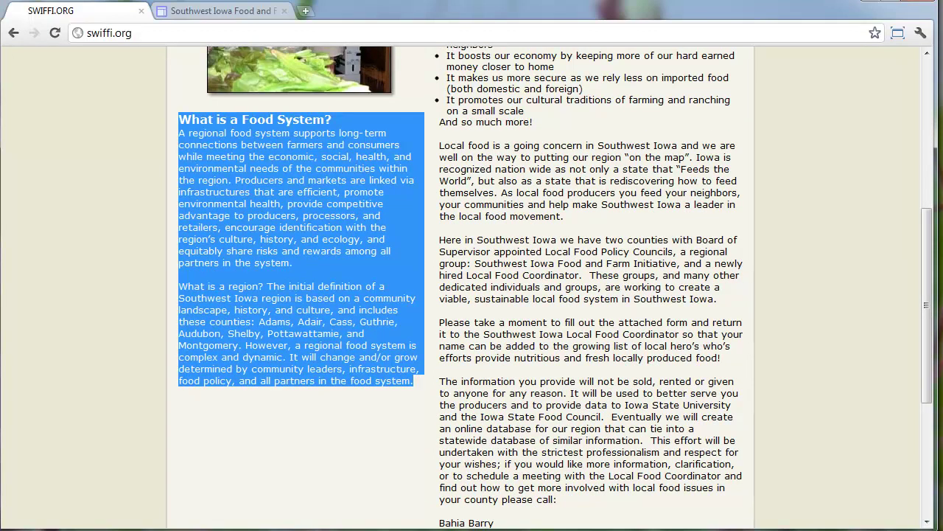
pyautogui.click(212, 15)
# Switch the Home page to a two-column layout and paste the Food System text unformatted into the left column
pyautogui.press('e')
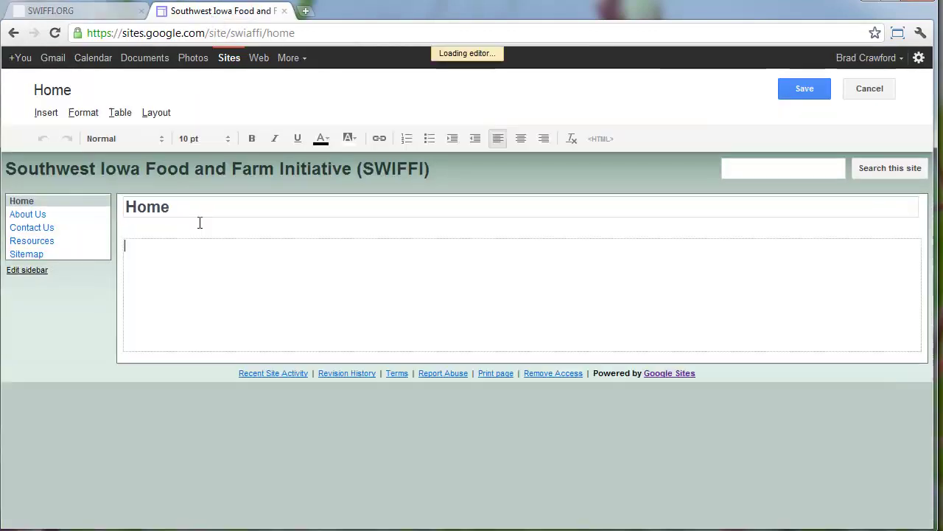
pyautogui.click(156, 112)
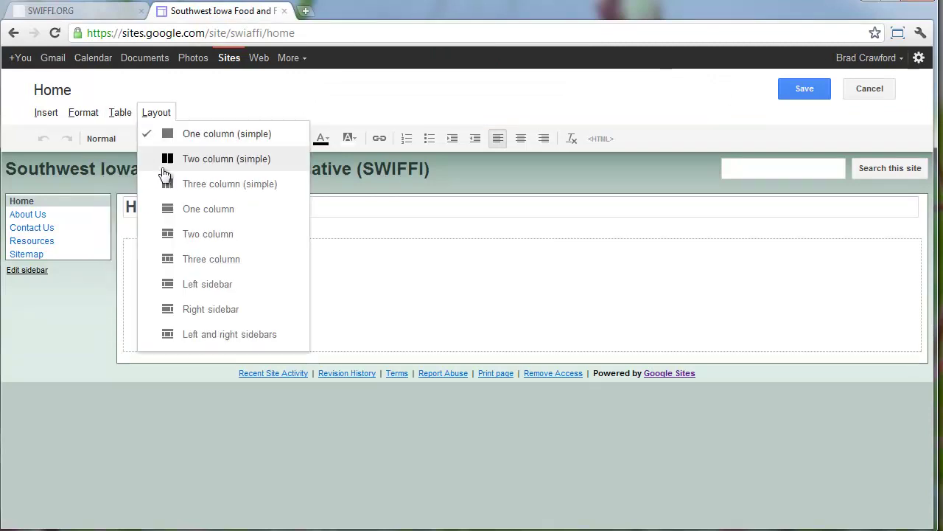
pyautogui.click(186, 233)
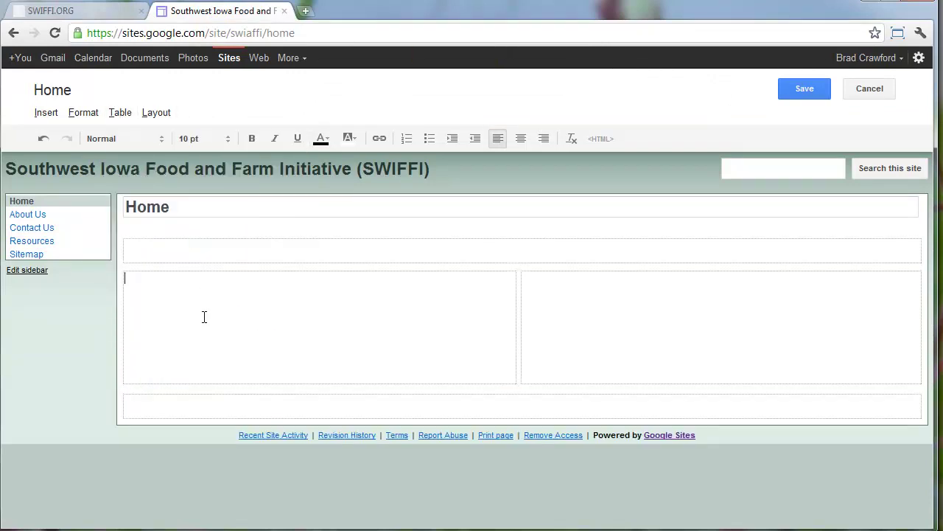
pyautogui.hotkey('ctrl', 'v')
pyautogui.hotkey('ctrl', 'a')
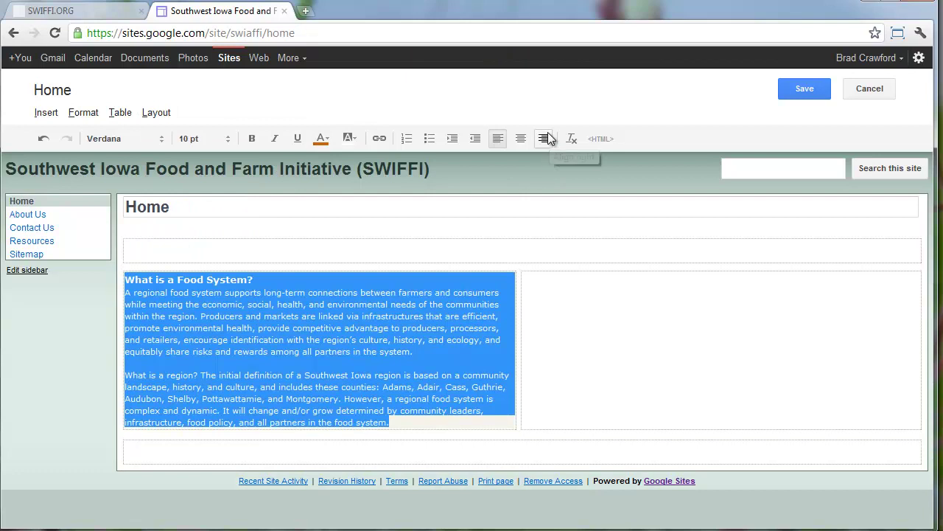
pyautogui.click(571, 138)
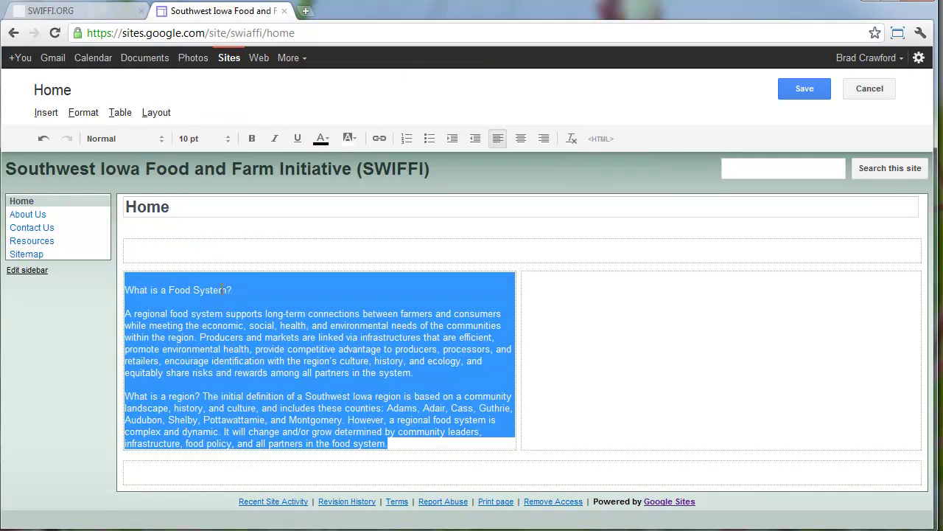
pyautogui.click(225, 290)
# Remove the blank line above the text and make 'What is a Food System?' an H2 heading
pyautogui.moveTo(282, 295); pyautogui.dragTo(93, 270)
pyautogui.click(143, 275)
pyautogui.press('Delete')
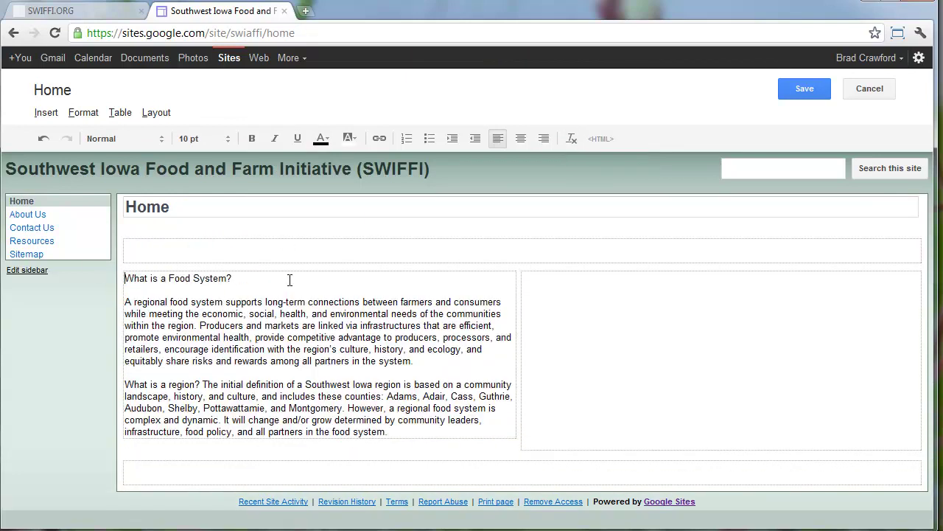
pyautogui.moveTo(290, 280); pyautogui.dragTo(179, 260)
pyautogui.click(83, 112)
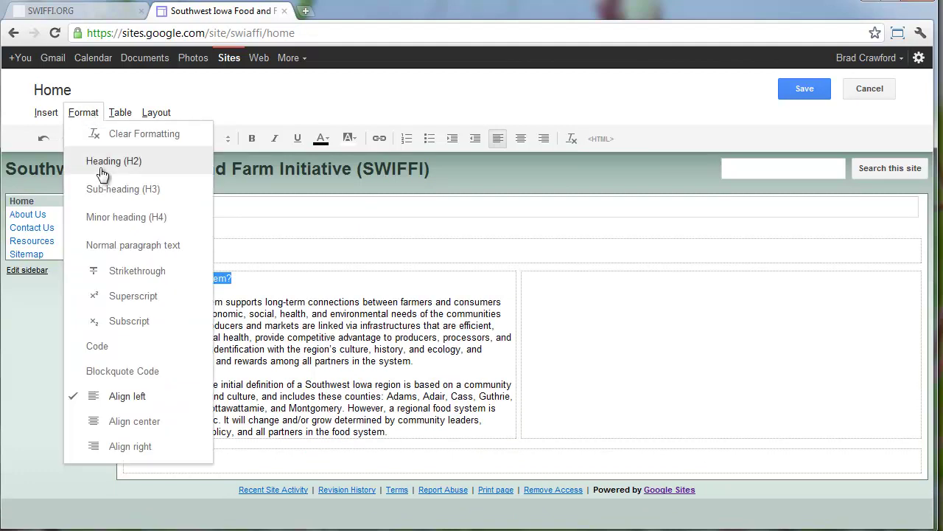
pyautogui.click(103, 163)
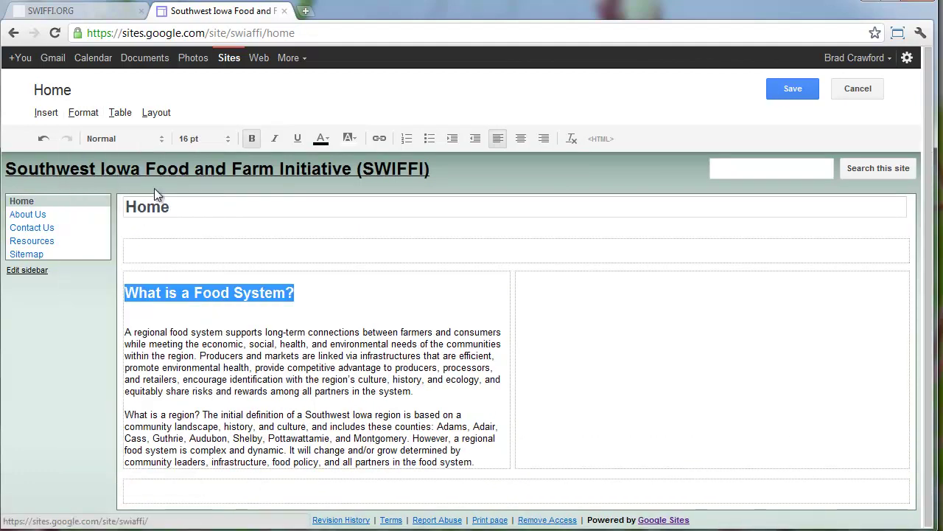
pyautogui.click(356, 291)
# Select the producer letter text on the swiffi.org page
pyautogui.click(128, 17)
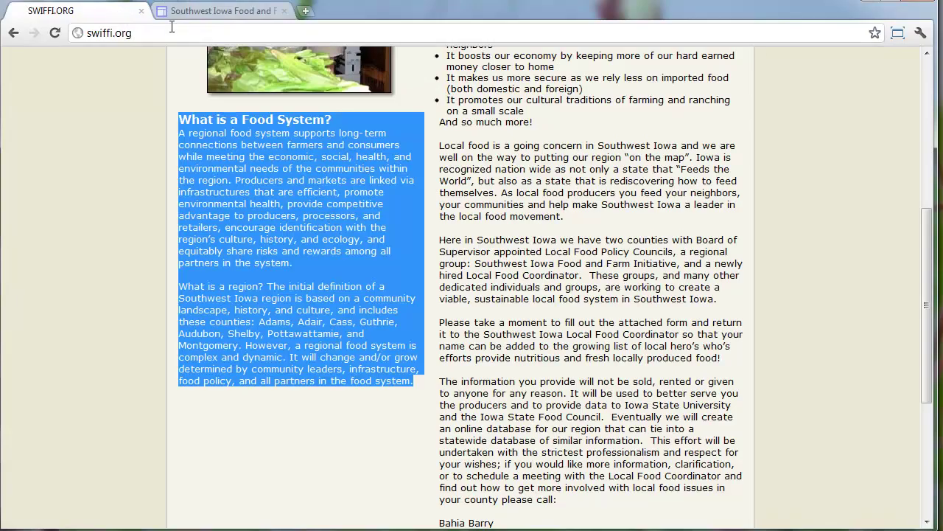
pyautogui.click(532, 265)
pyautogui.scroll(-3, 534, 396)
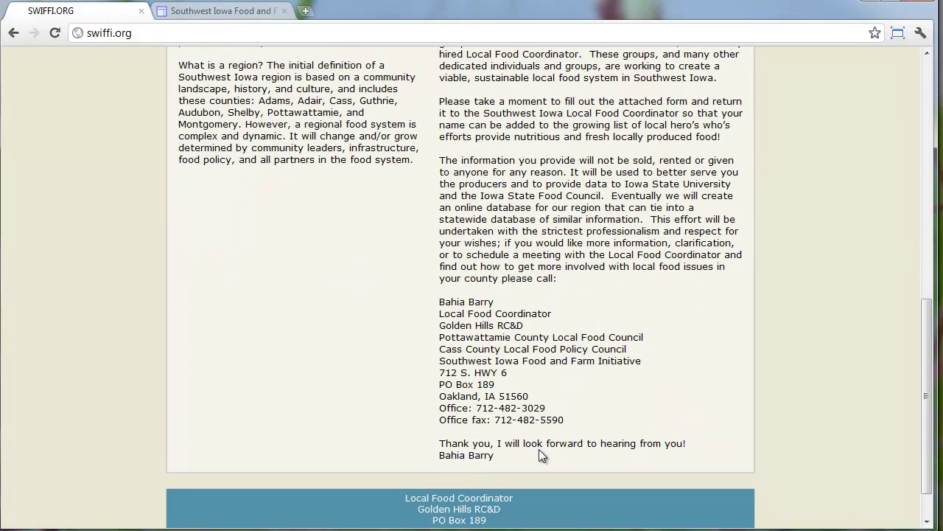
pyautogui.moveTo(542, 446); pyautogui.dragTo(440, 101)
pyautogui.moveTo(503, 456); pyautogui.dragTo(441, 72)
pyautogui.hotkey('ctrl', 'c')
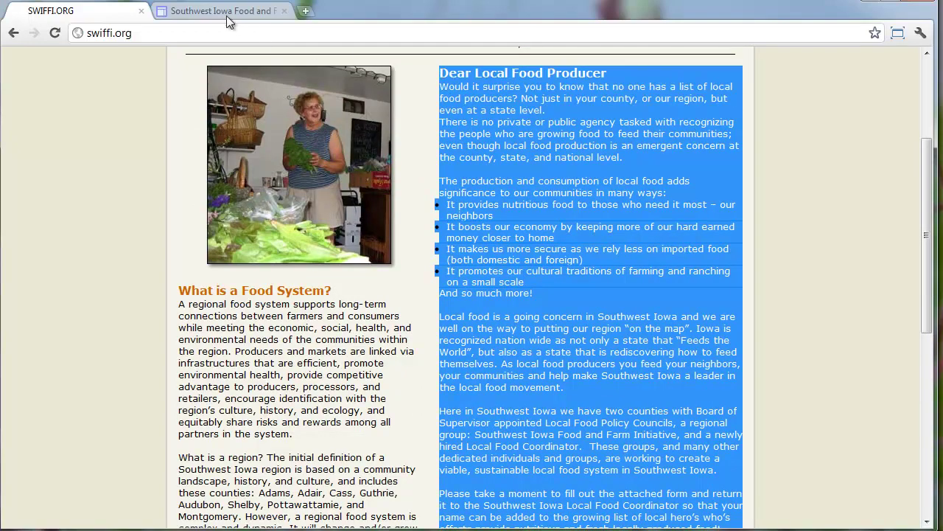
# Paste the producer letter into the right column and clear its formatting
pyautogui.click(227, 16)
pyautogui.click(610, 293)
pyautogui.hotkey('ctrl', 'v')
pyautogui.hotkey('ctrl', 'a')
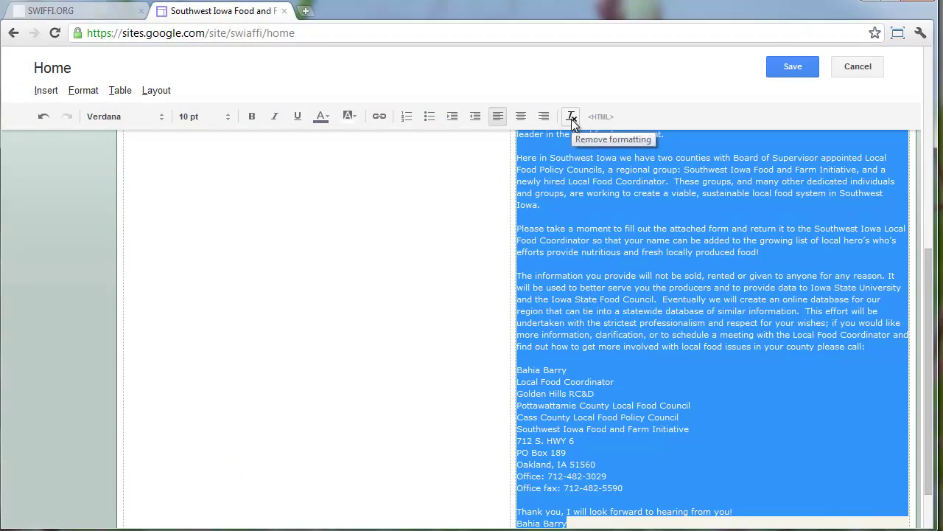
pyautogui.click(573, 119)
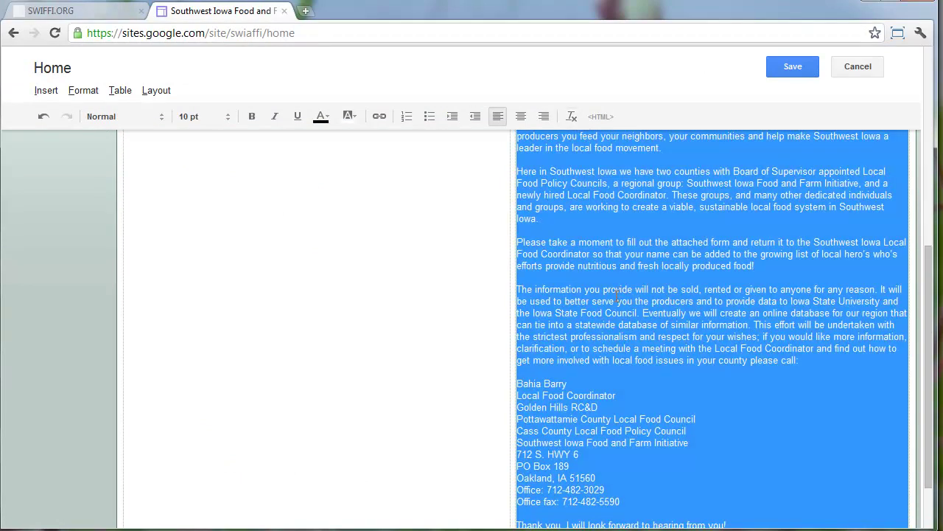
pyautogui.click(615, 299)
# Make the 'Dear Local Food Producer' greeting an H2 heading
pyautogui.scroll(5, 593, 313)
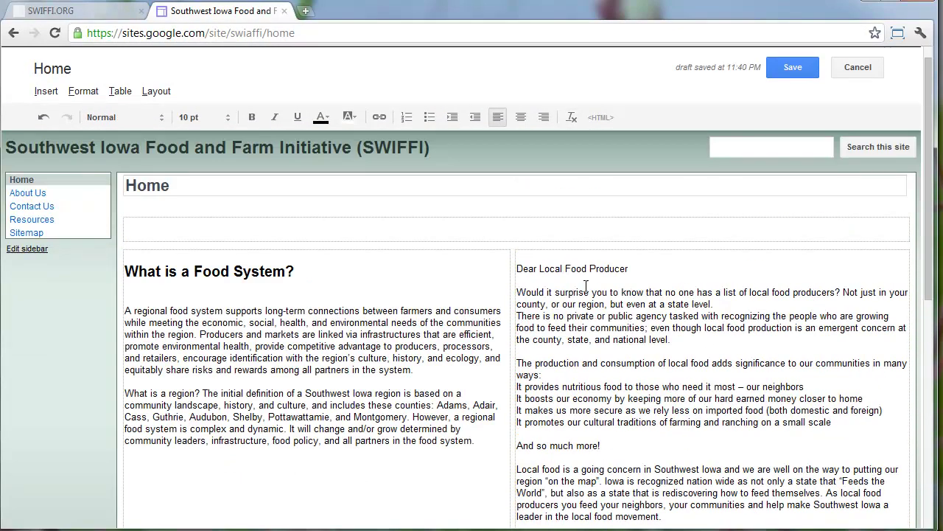
pyautogui.moveTo(665, 267); pyautogui.dragTo(591, 254)
pyautogui.moveTo(497, 258); pyautogui.dragTo(516, 265)
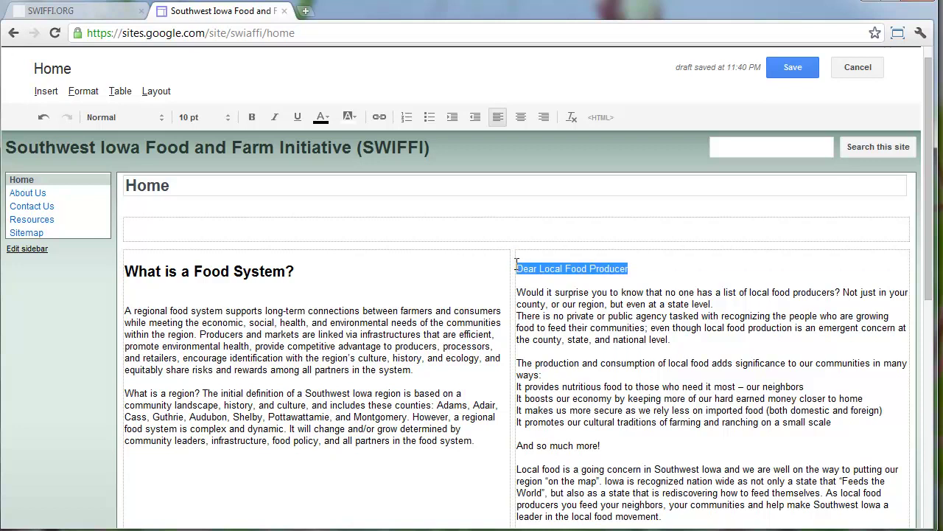
pyautogui.click(120, 91)
pyautogui.moveTo(83, 90)
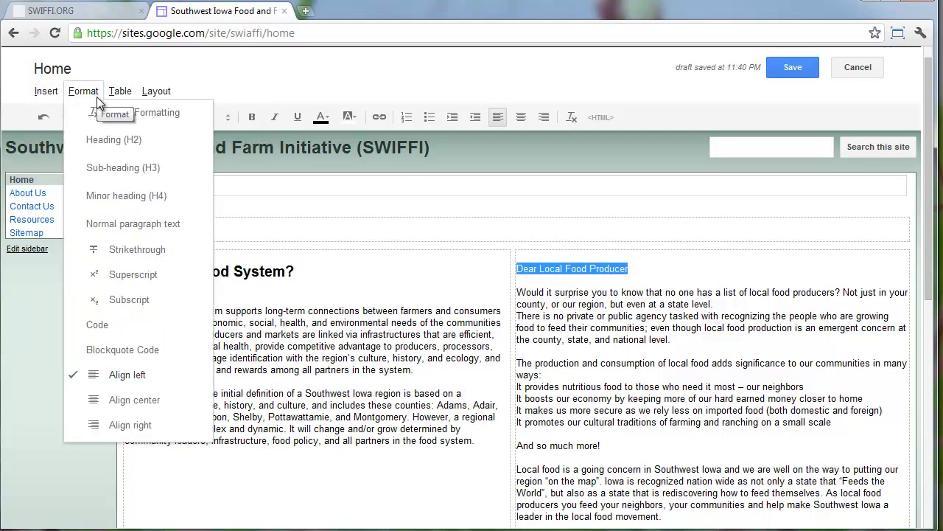
pyautogui.click(104, 140)
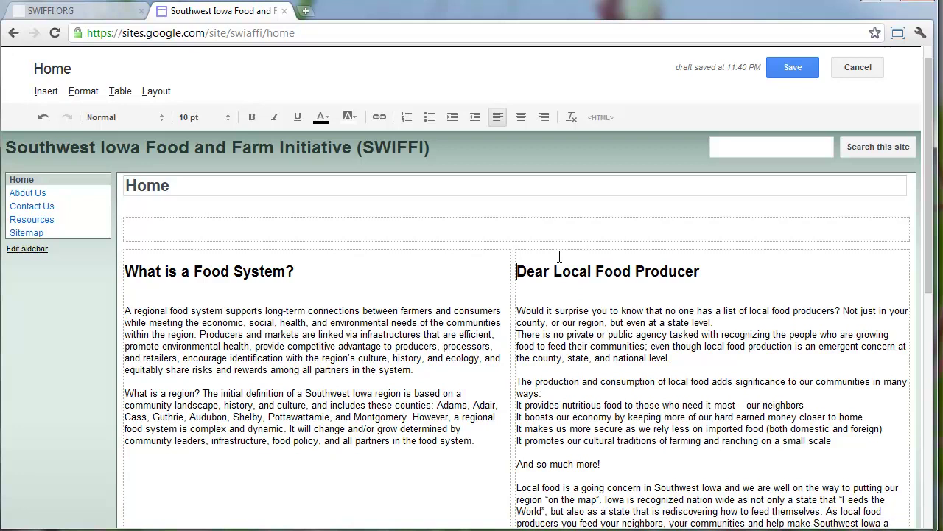
# Turn the four lines beginning with 'It' into a bulleted list
pyautogui.scroll(-2, 560, 273)
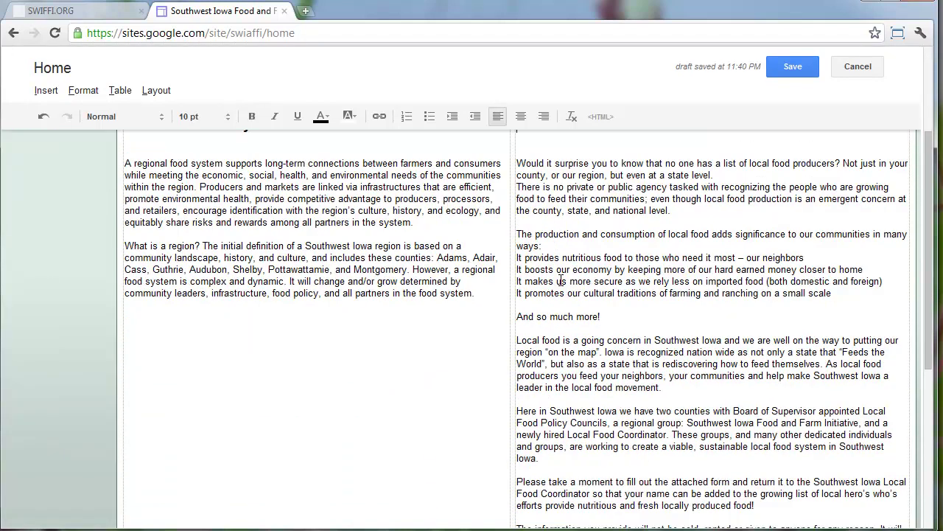
pyautogui.moveTo(833, 294); pyautogui.dragTo(520, 255)
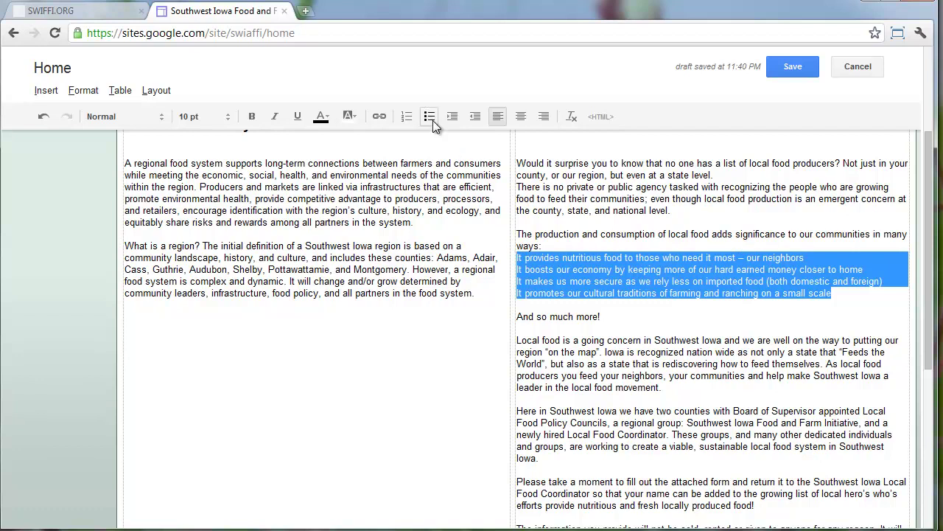
pyautogui.click(430, 116)
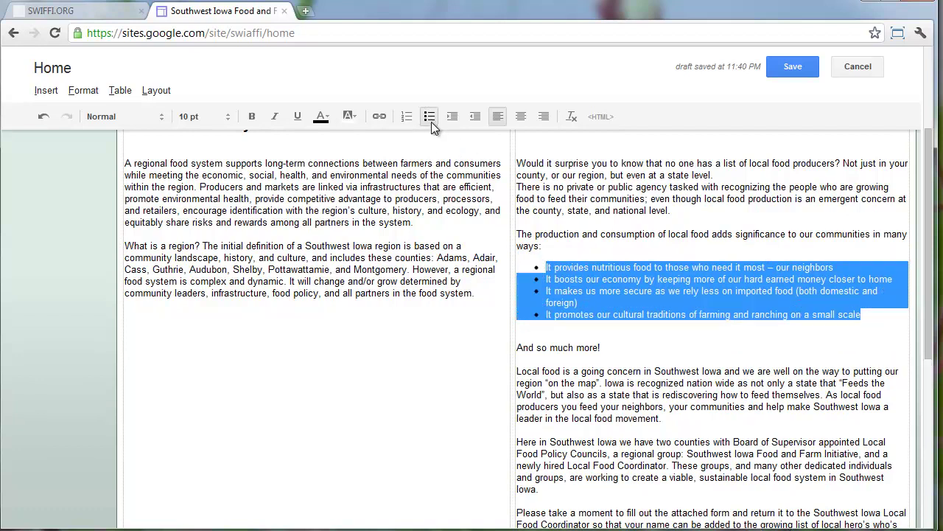
pyautogui.scroll(-3, 581, 291)
pyautogui.scroll(-1, 581, 292)
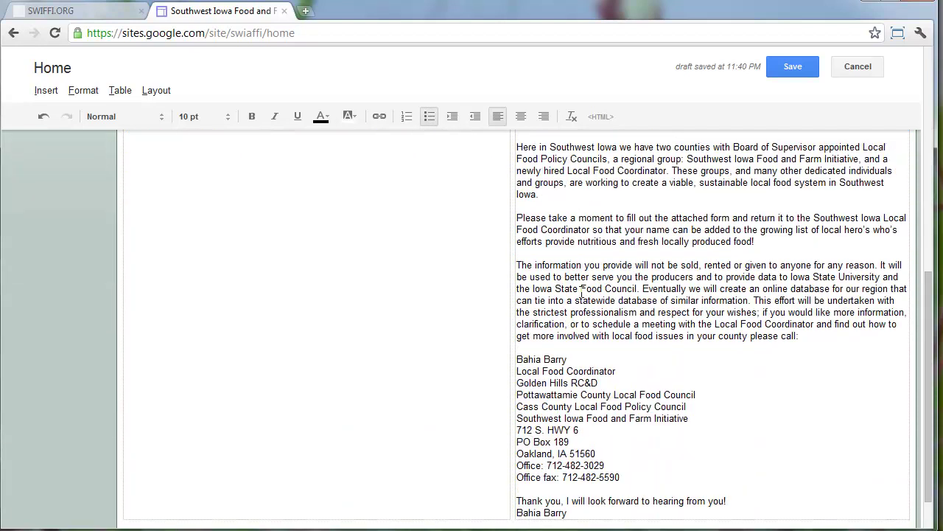
# Retype the coordinator's surname on the first signature line
pyautogui.scroll(-1, 583, 292)
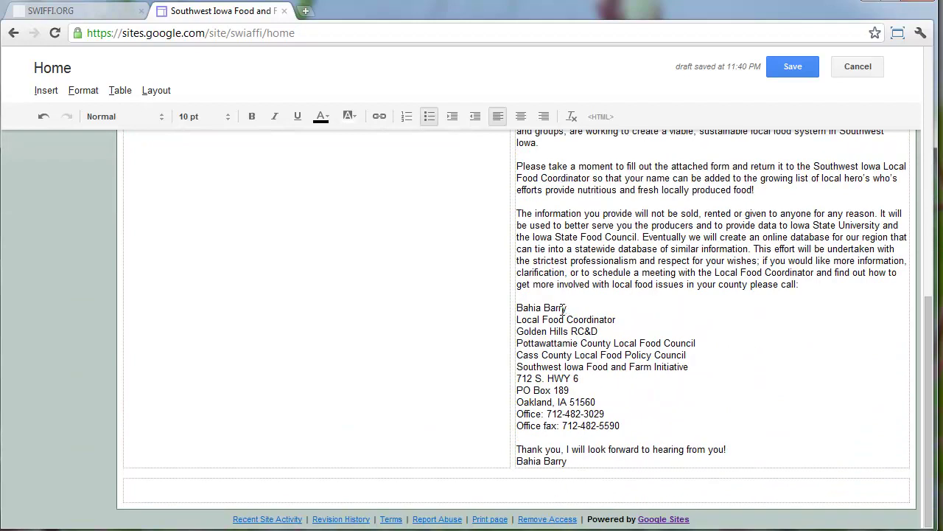
pyautogui.doubleClick(557, 308)
pyautogui.write('Nightengale')
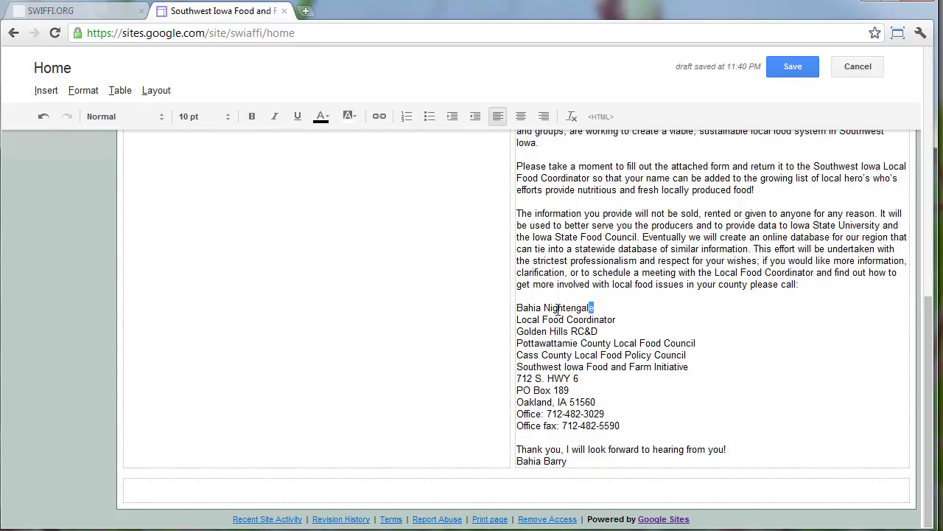
pyautogui.press('super+d')
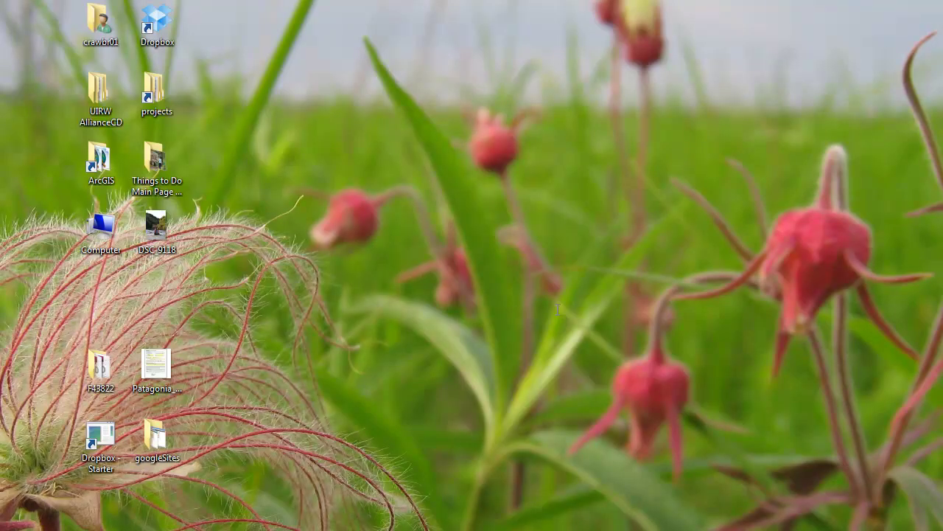
pyautogui.press('super+d')
# Copy the corrected surname over the closing signature's surname and save the page
pyautogui.doubleClick(558, 308)
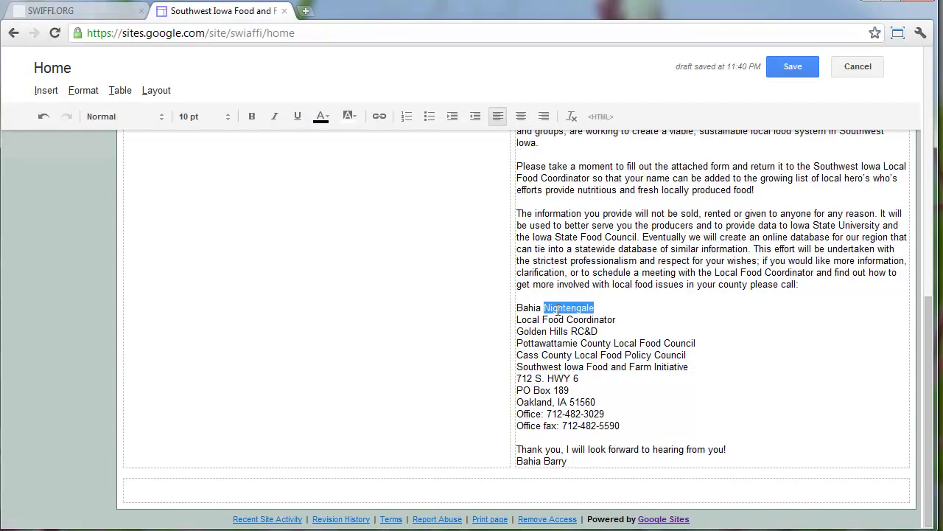
pyautogui.hotkey('ctrl', 'c')
pyautogui.doubleClick(557, 460)
pyautogui.hotkey('ctrl', 'v')
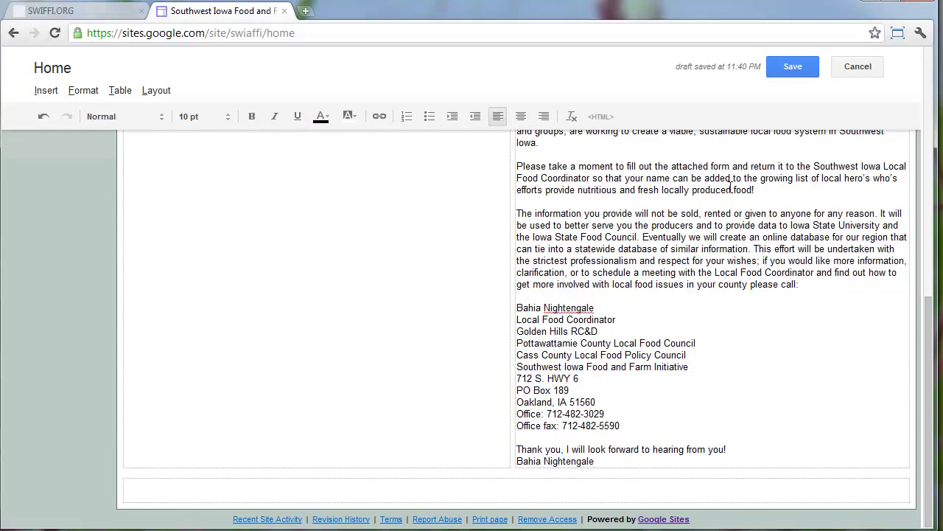
pyautogui.click(783, 65)
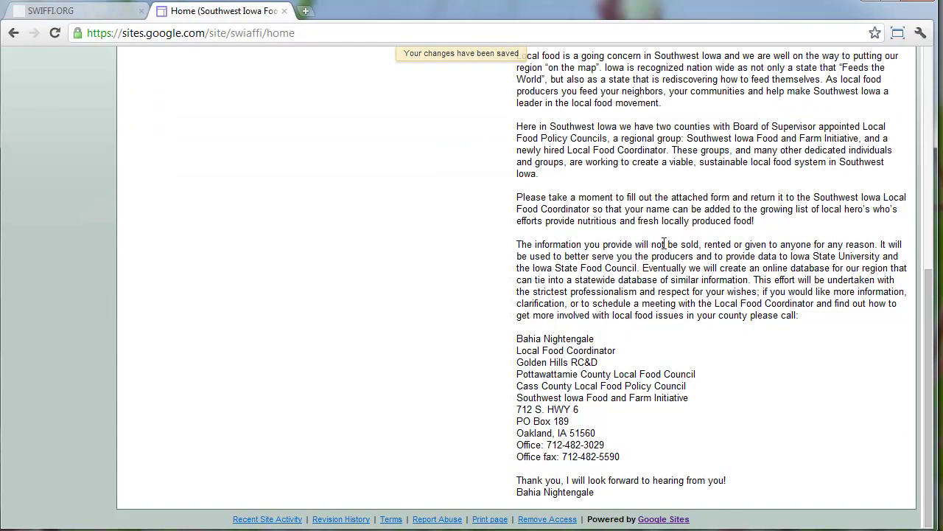
# Add the contact e-mail address below the fax number as a link and save
pyautogui.press('e')
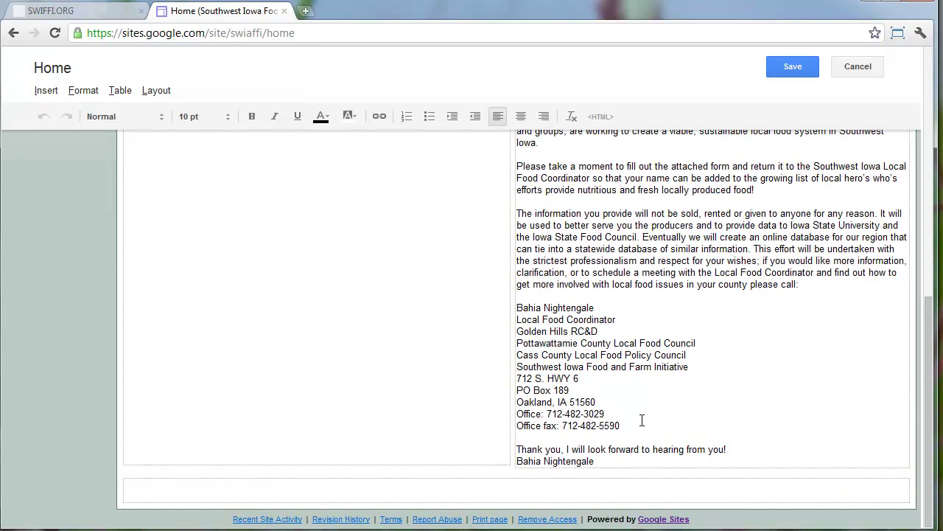
pyautogui.press('Return')
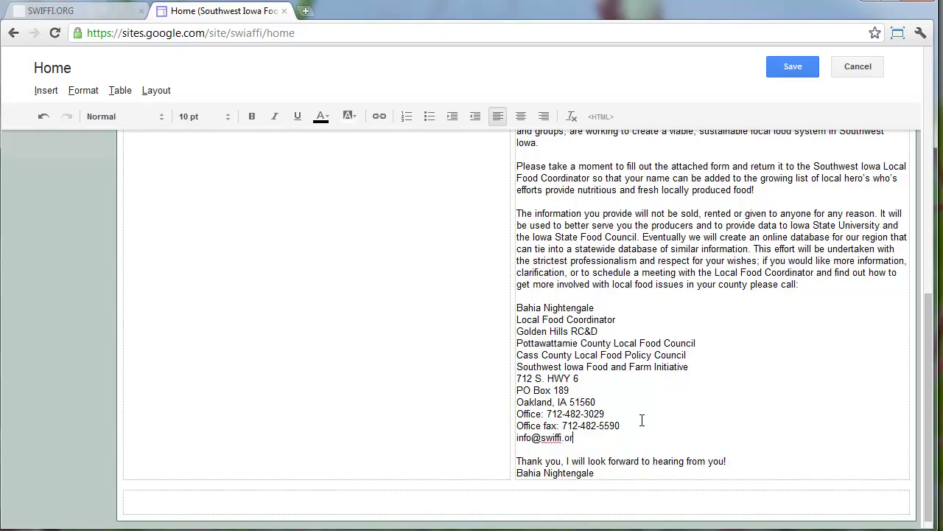
pyautogui.moveTo(599, 442); pyautogui.dragTo(514, 439)
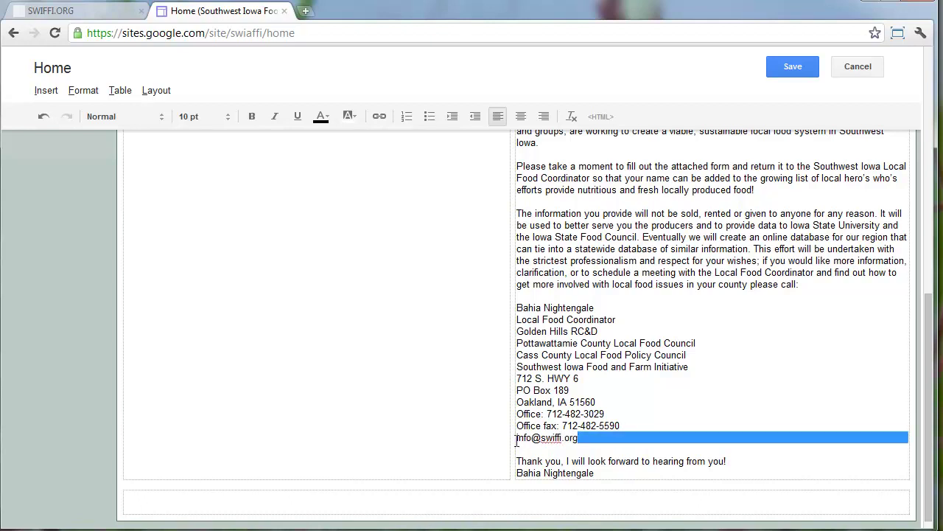
pyautogui.click(378, 117)
pyautogui.click(734, 320)
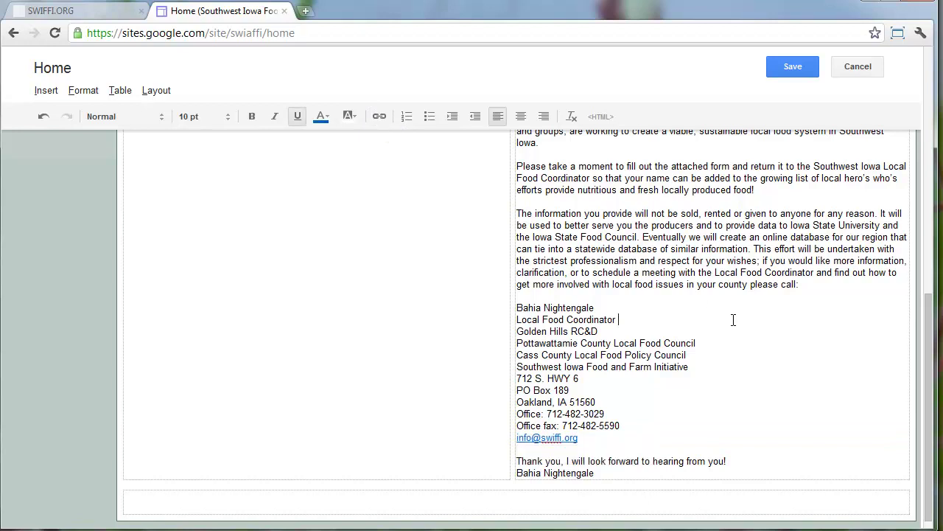
pyautogui.click(786, 66)
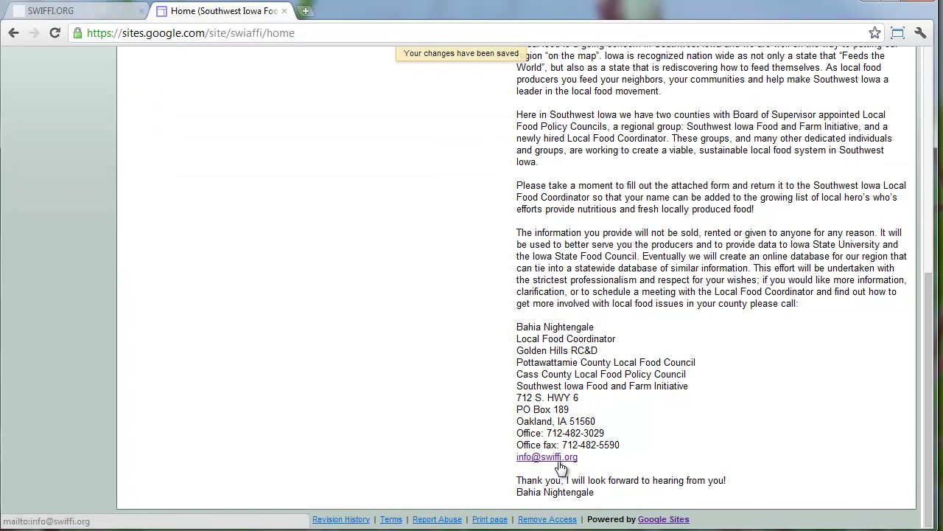
pyautogui.click(561, 459)
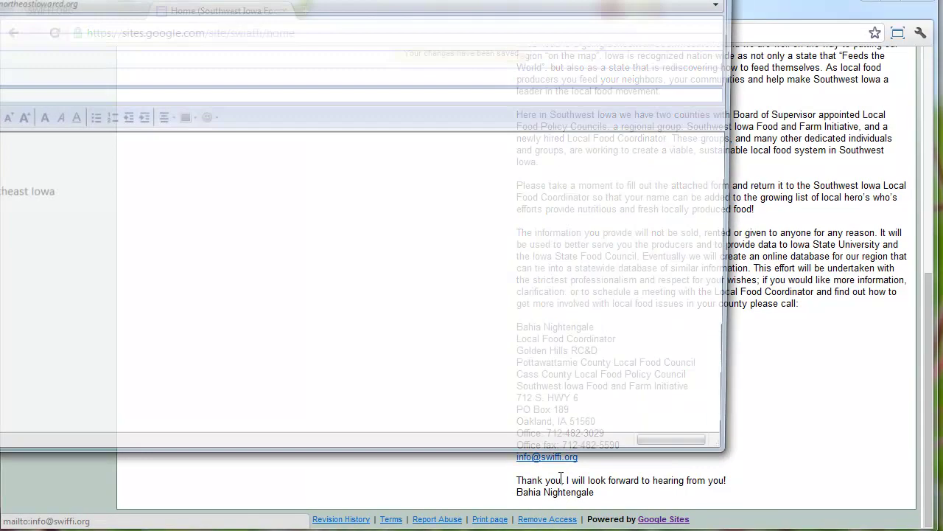
pyautogui.moveTo(736, 458); pyautogui.dragTo(497, 141)
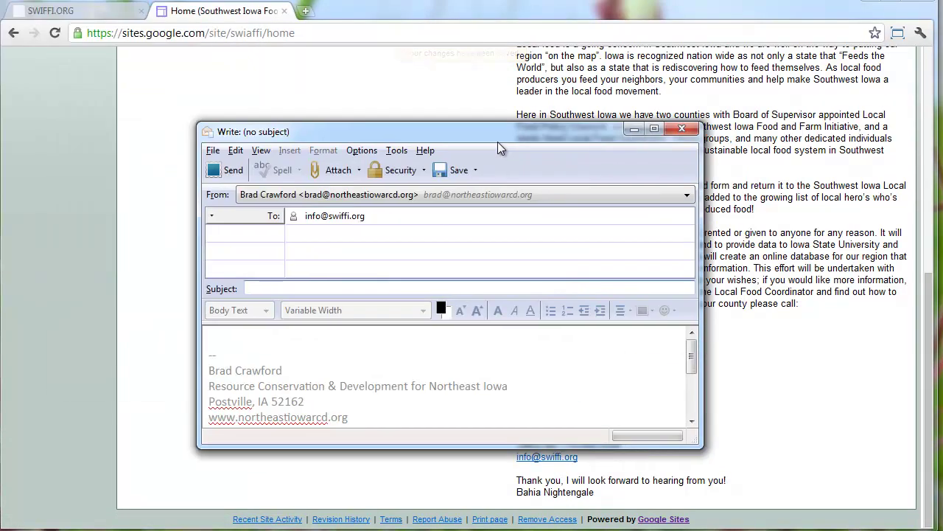
pyautogui.click(682, 129)
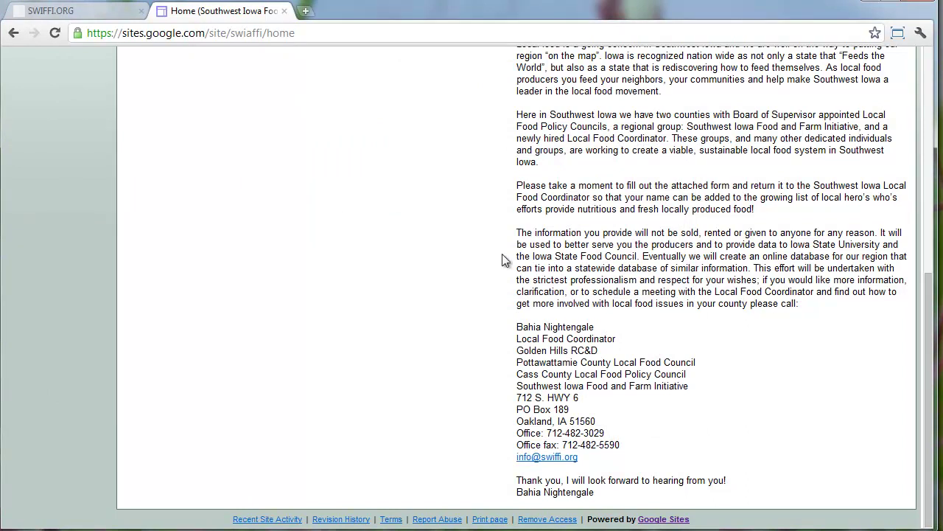
pyautogui.scroll(5, 502, 260)
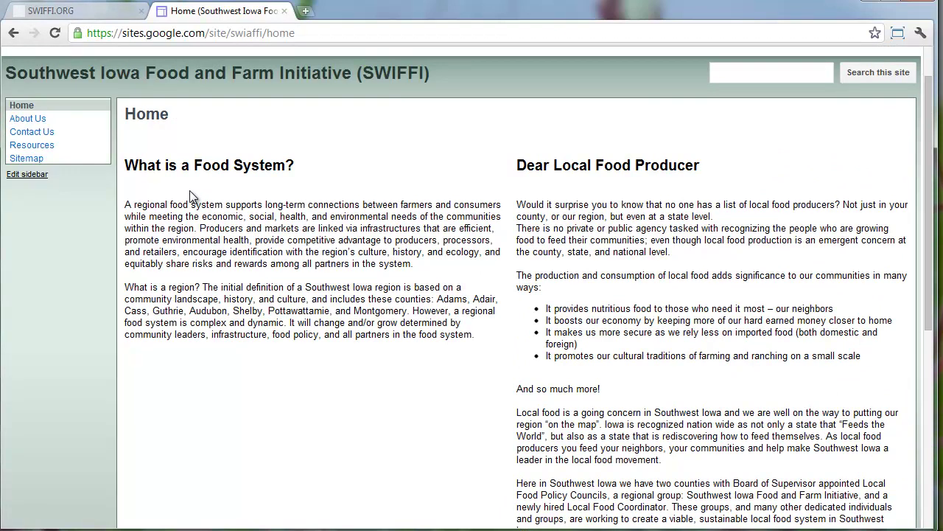
# Insert the csa_2_lavon_email_size1 photo below the left column's text
pyautogui.scroll(2, 442, 177)
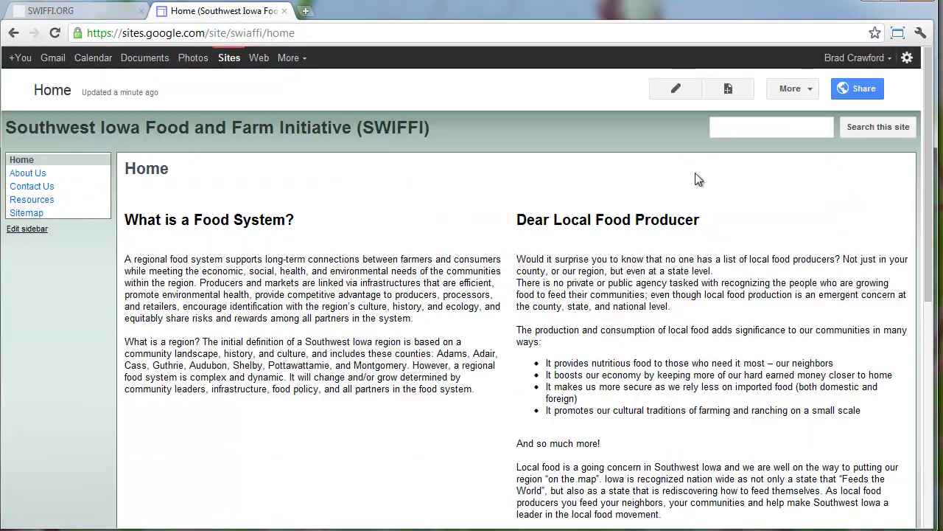
pyautogui.click(678, 89)
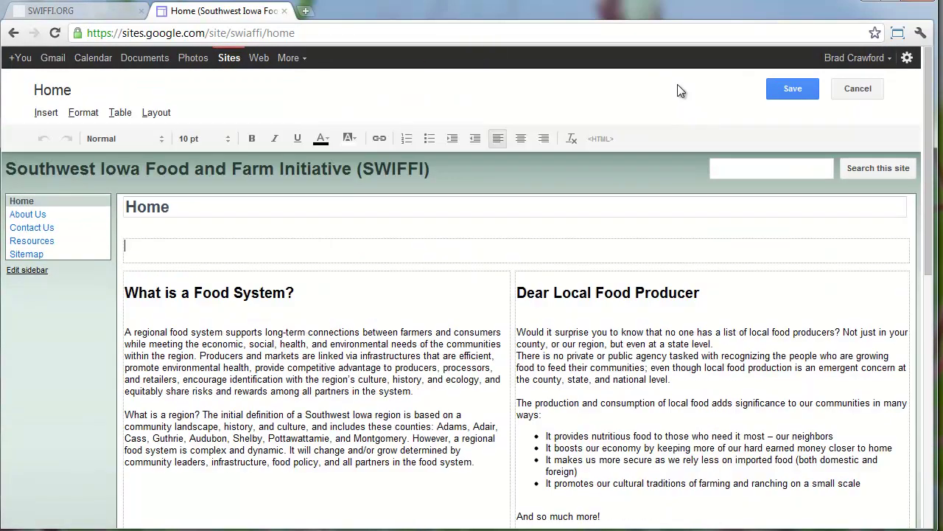
pyautogui.click(492, 467)
pyautogui.click(46, 113)
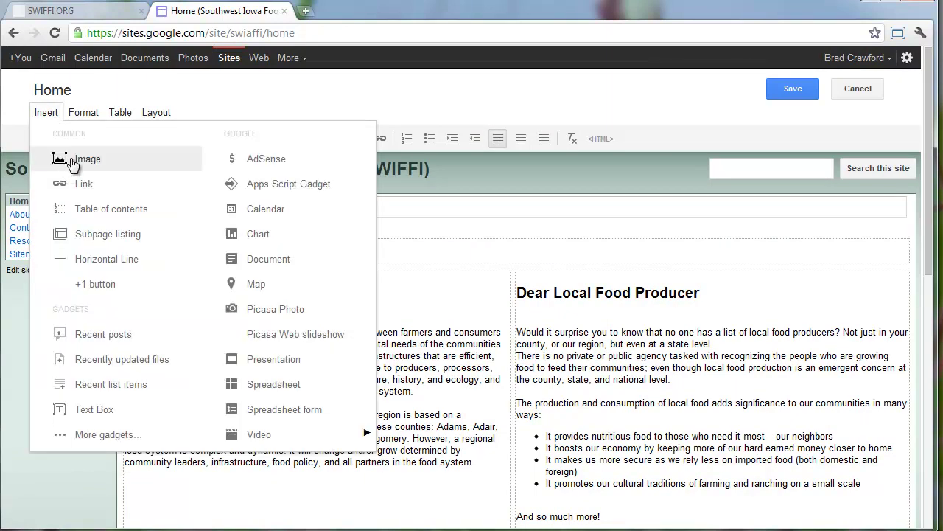
pyautogui.click(70, 157)
pyautogui.click(479, 281)
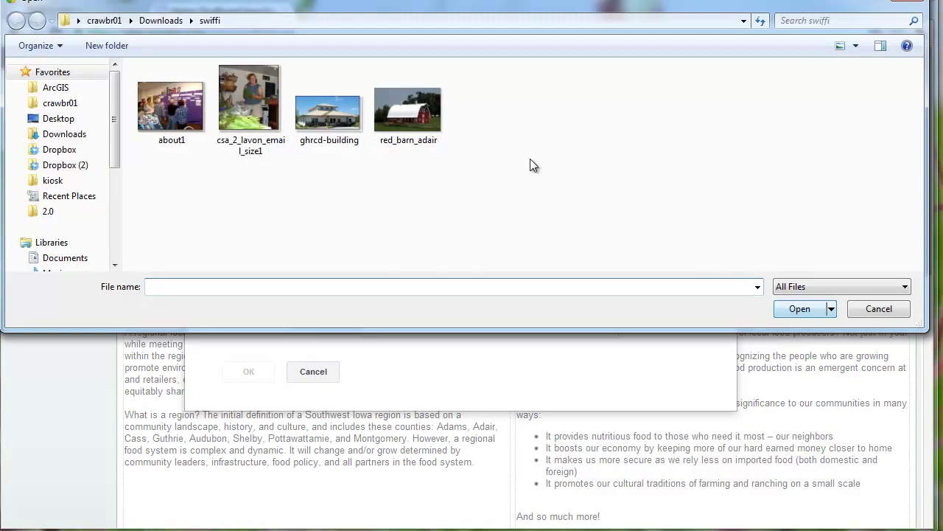
pyautogui.click(257, 106)
pyautogui.doubleClick(258, 107)
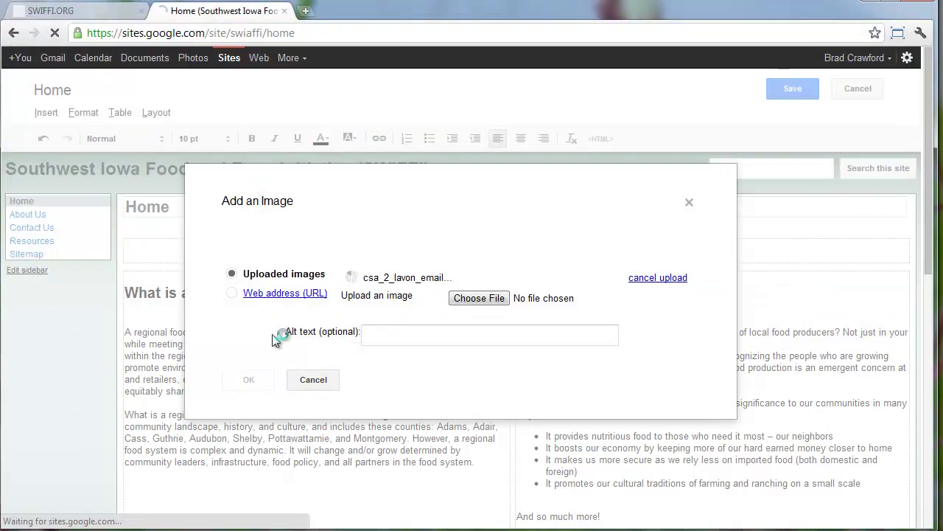
pyautogui.click(258, 455)
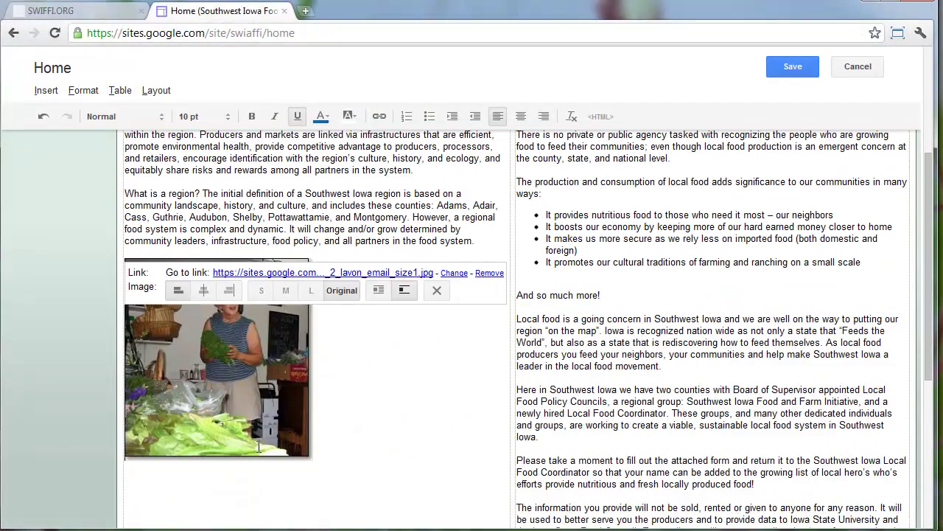
# Deselect the image and save the Home page edits
pyautogui.click(350, 409)
pyautogui.click(778, 66)
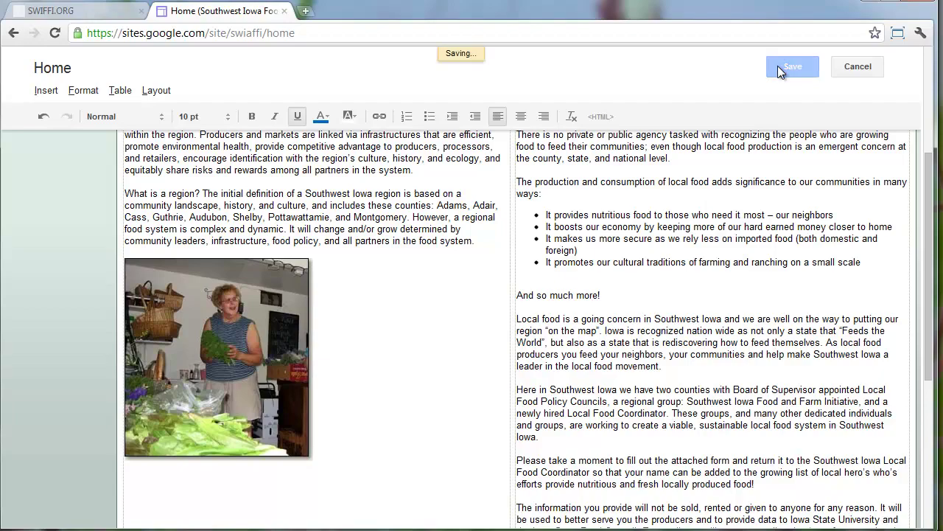
pyautogui.scroll(5, 593, 115)
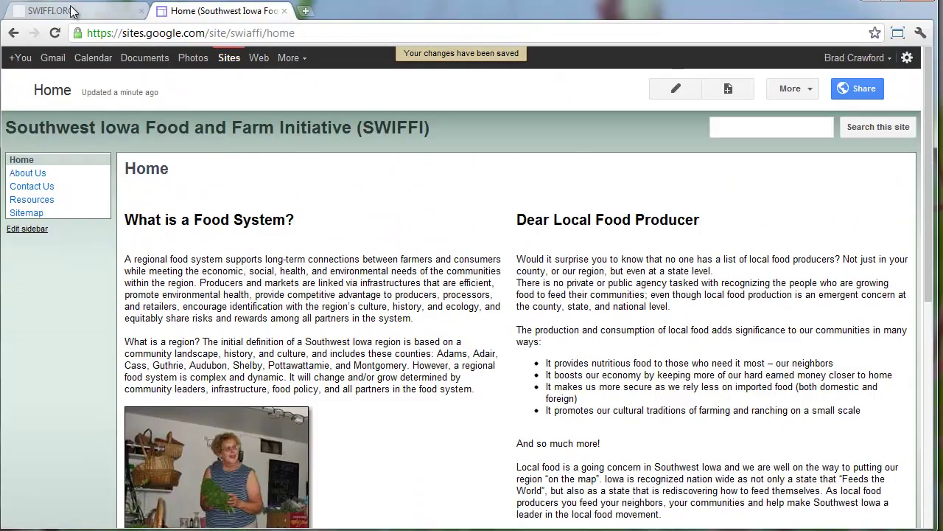
pyautogui.click(72, 11)
# Drag the photo above the 'What is a Food System?' heading
pyautogui.scroll(3, 366, 199)
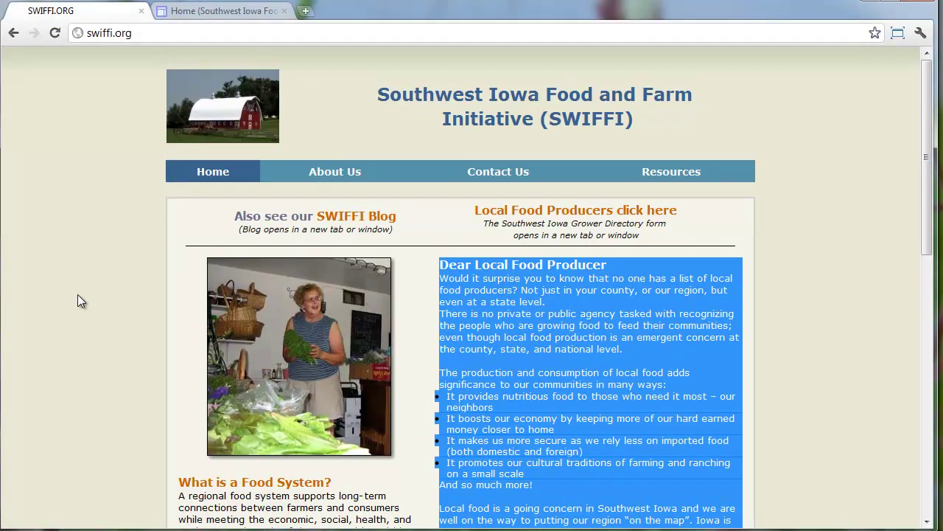
pyautogui.click(78, 294)
pyautogui.click(228, 13)
pyautogui.press('e')
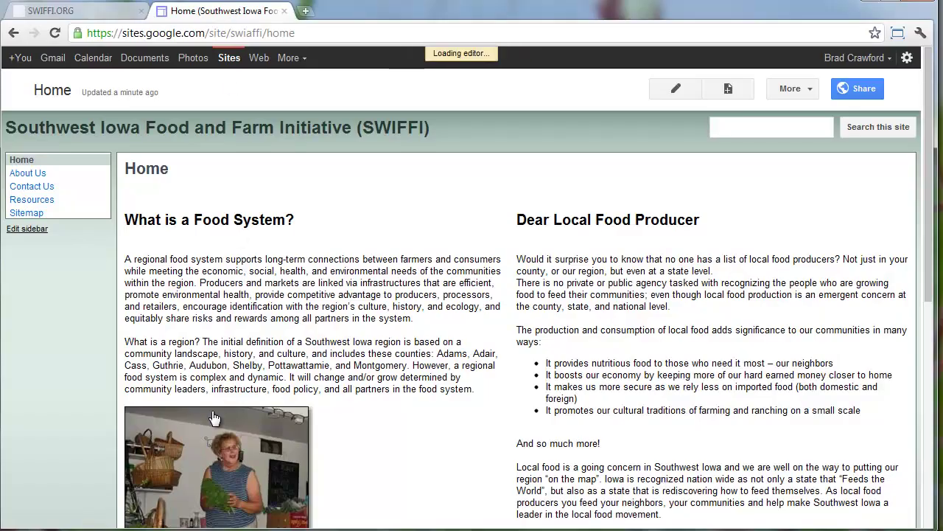
pyautogui.moveTo(217, 502); pyautogui.dragTo(130, 292)
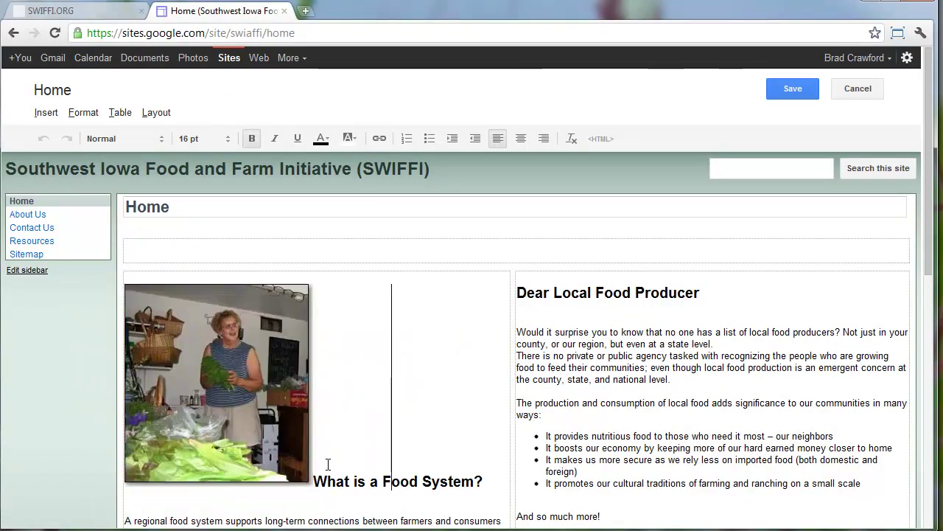
# Separate the heading from the photo and delete the stray blank lines in both columns
pyautogui.click(315, 483)
pyautogui.press('Return')
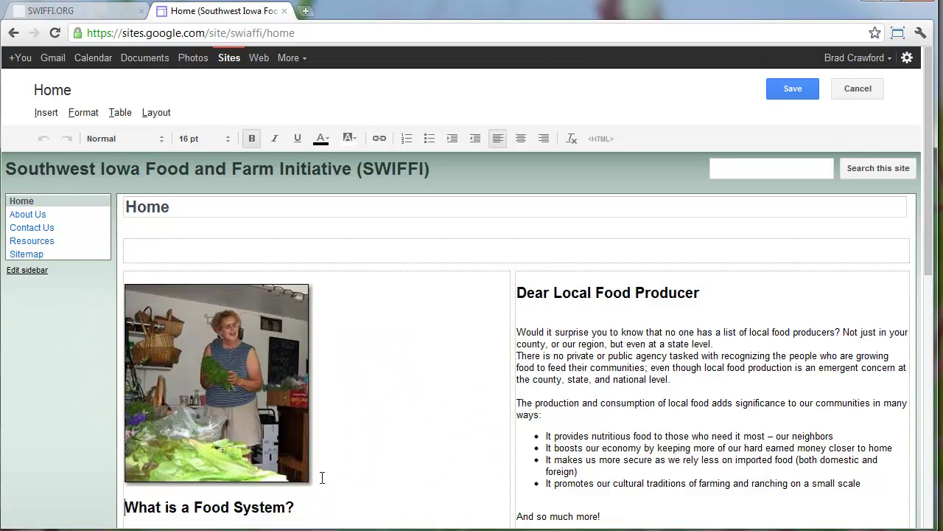
pyautogui.scroll(-2, 322, 476)
pyautogui.click(250, 386)
pyautogui.press('Delete')
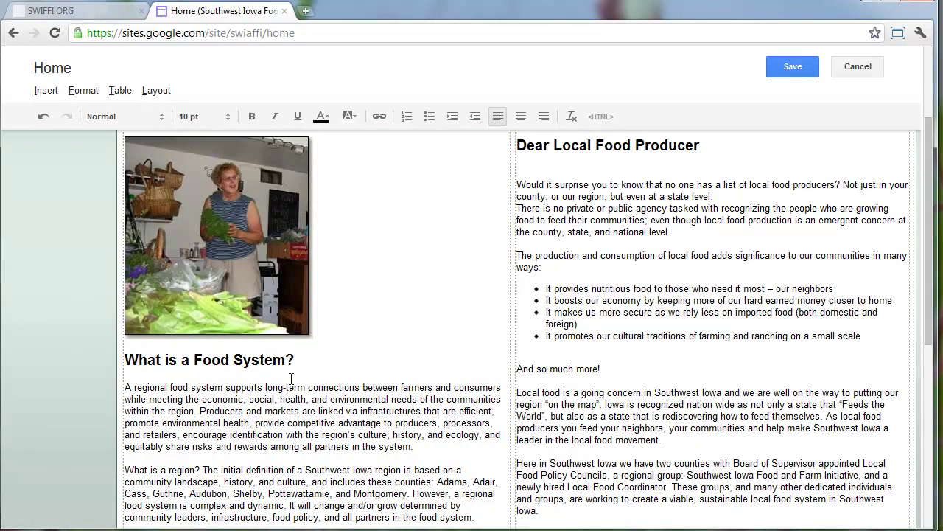
pyautogui.click(588, 359)
pyautogui.press('BackSpace')
pyautogui.scroll(-3, 293, 367)
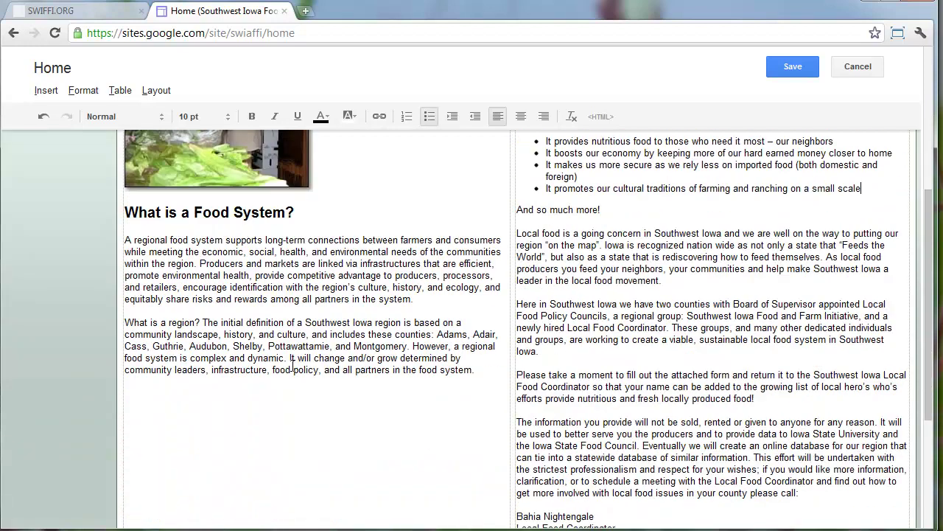
pyautogui.click(294, 364)
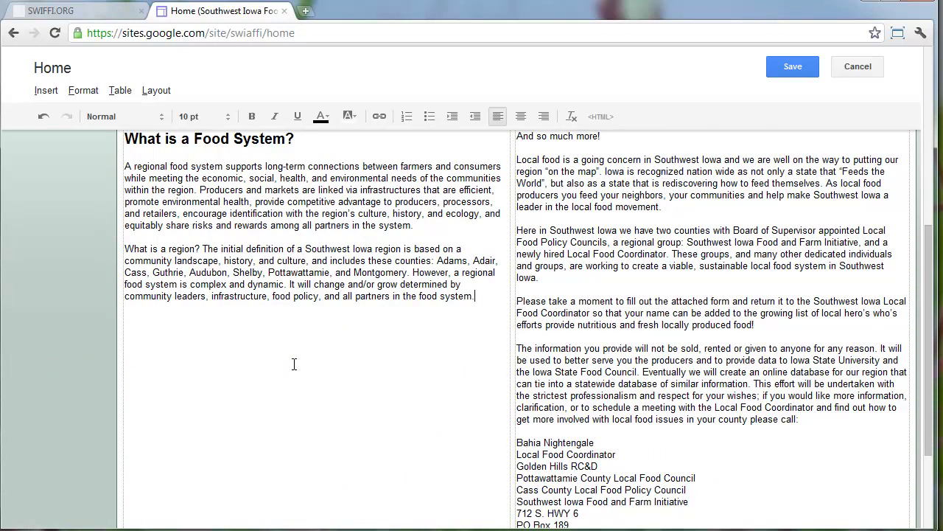
pyautogui.scroll(-2, 722, 442)
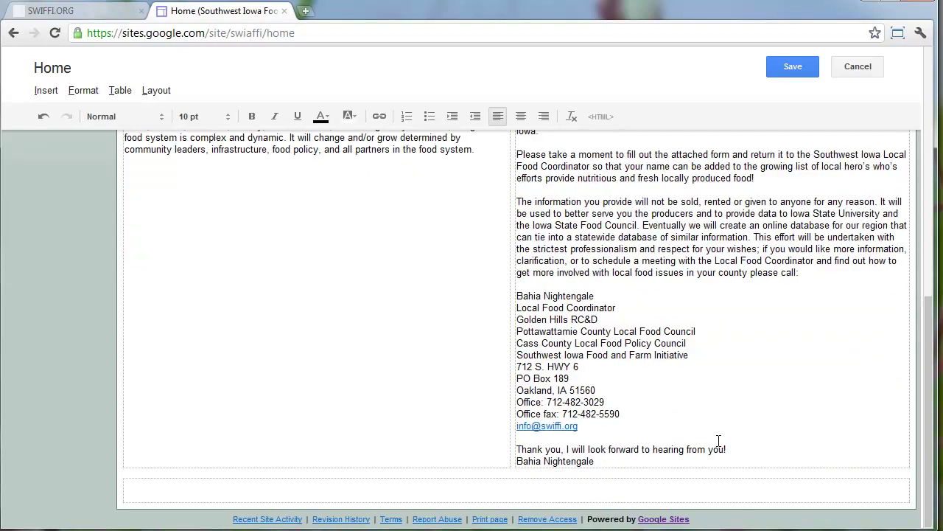
pyautogui.scroll(10, 719, 441)
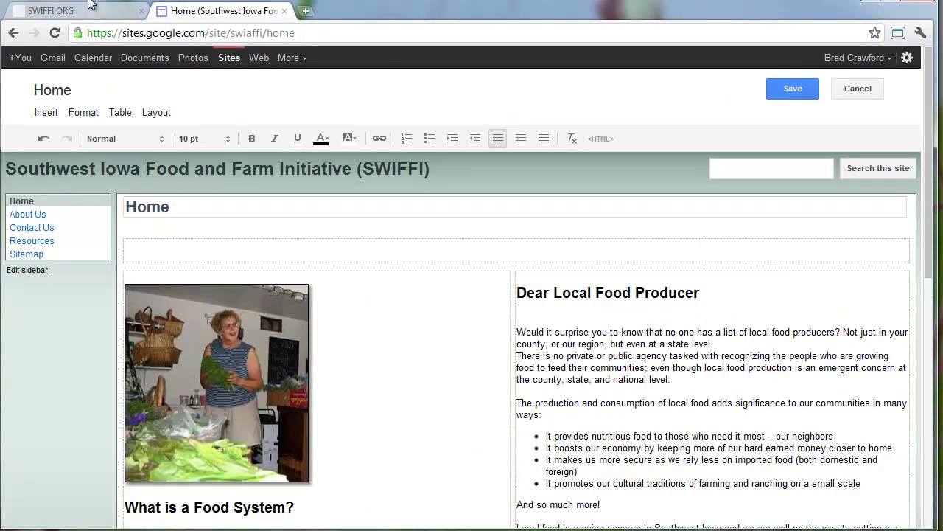
# Open the Southwest Iowa Local Food Producer Directory PDF from swiffi.org in a new tab and scroll through it
pyautogui.click(87, 10)
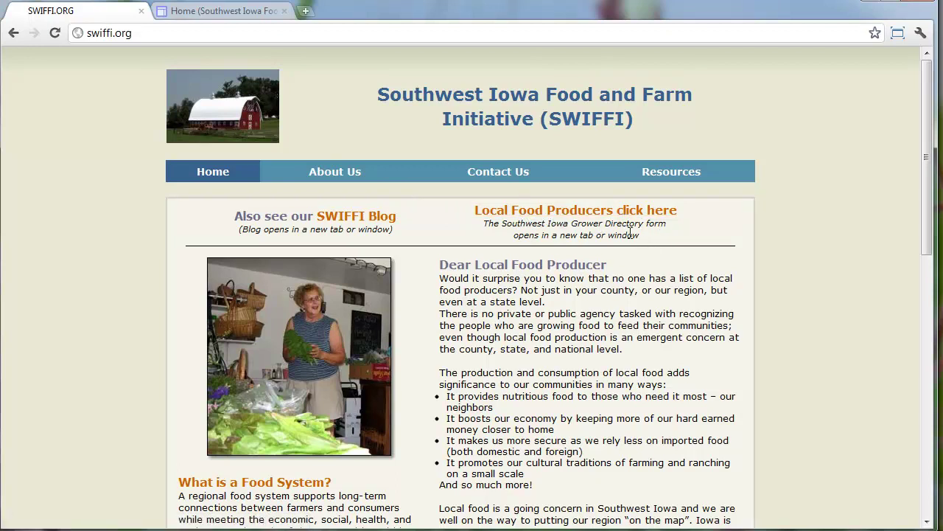
pyautogui.rightClick(600, 211)
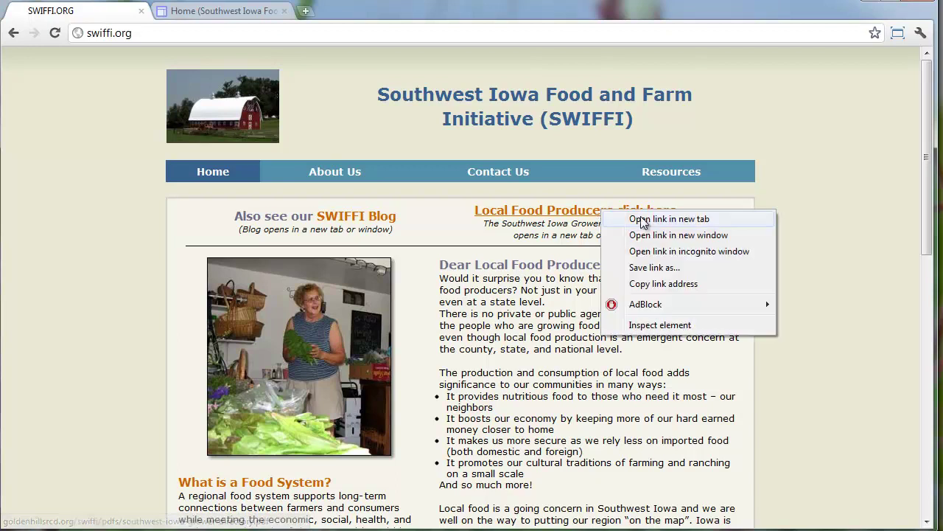
pyautogui.click(635, 216)
pyautogui.click(213, 11)
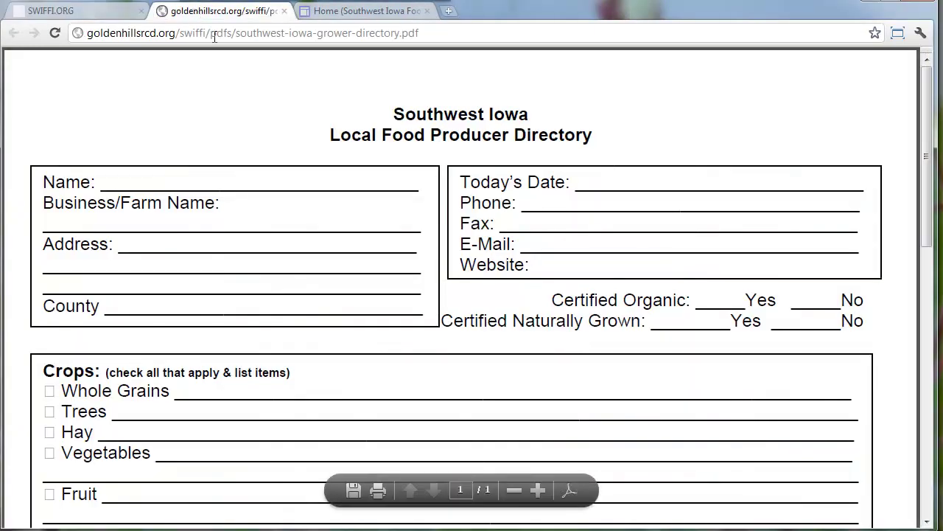
pyautogui.scroll(-7, 363, 148)
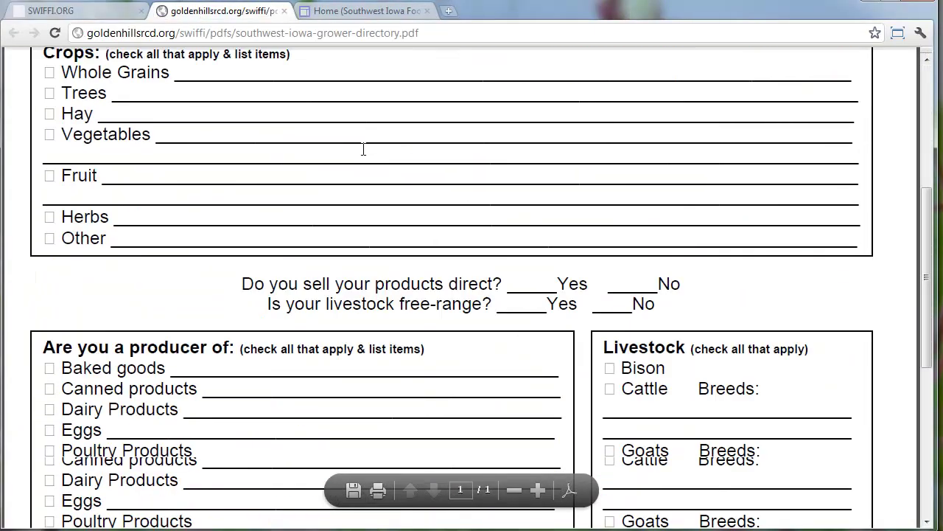
pyautogui.scroll(-3, 365, 151)
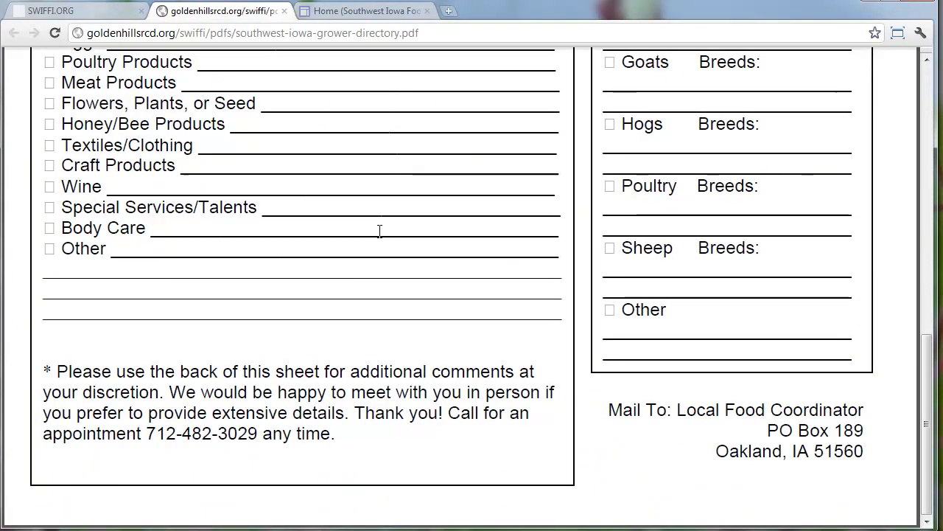
pyautogui.scroll(4, 379, 229)
pyautogui.scroll(6, 380, 237)
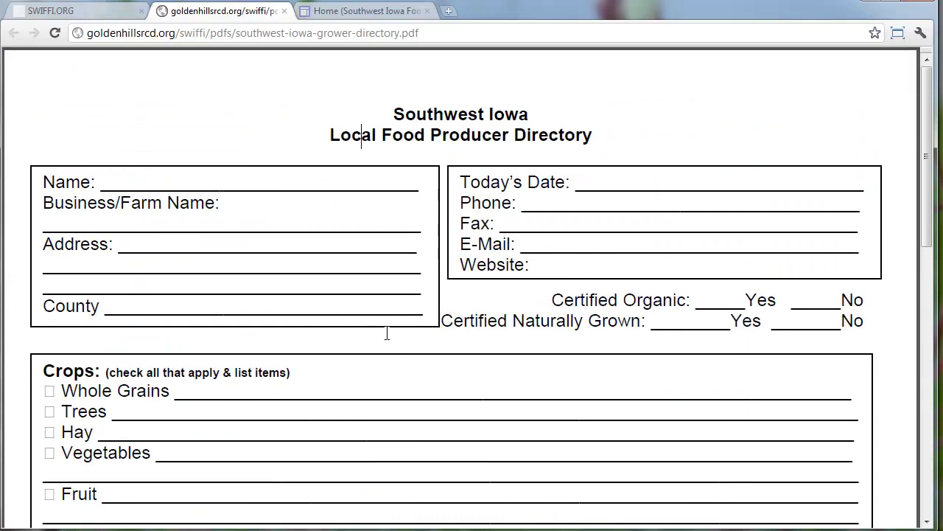
# Save the rearranged Home page and compare it against the old swiffi.org site
pyautogui.click(333, 12)
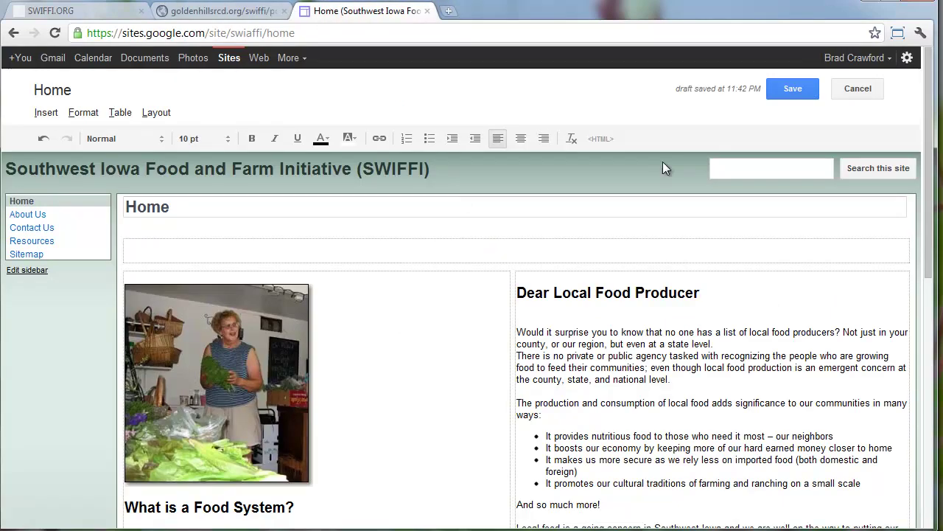
pyautogui.click(793, 92)
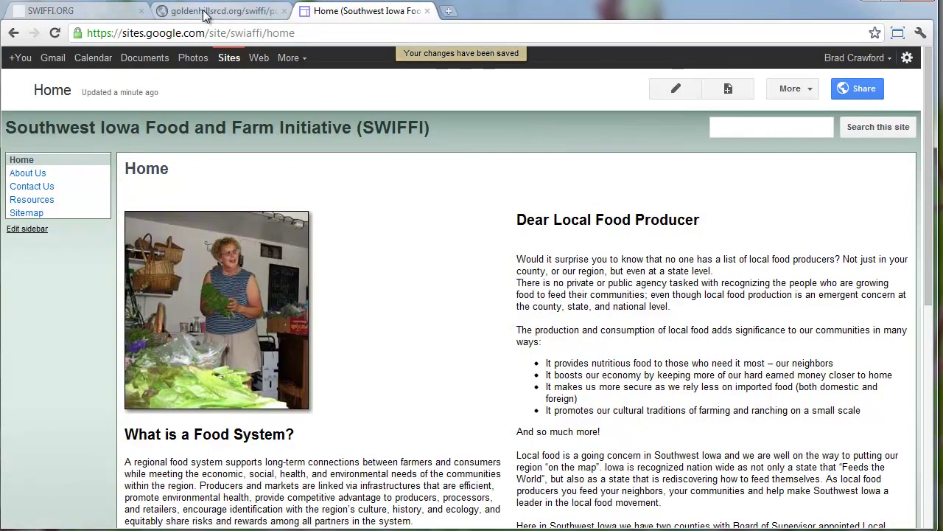
pyautogui.click(109, 12)
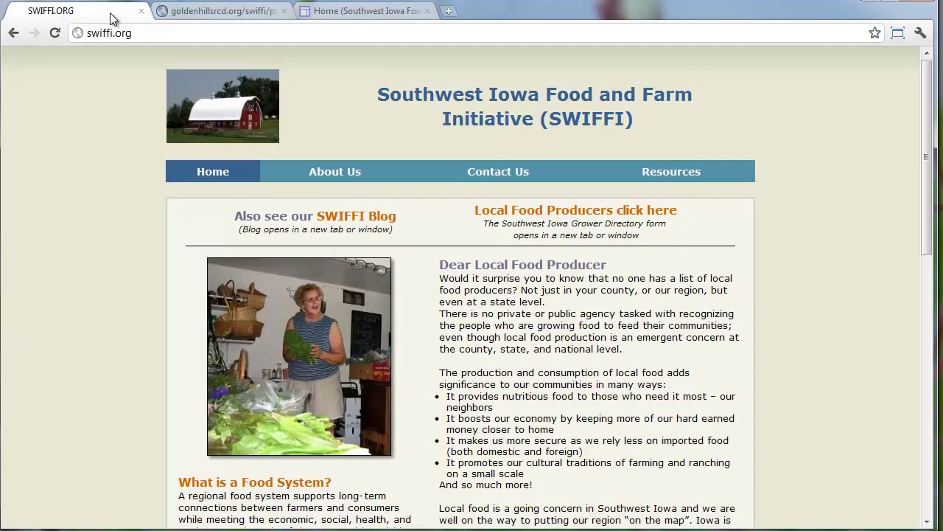
pyautogui.click(359, 14)
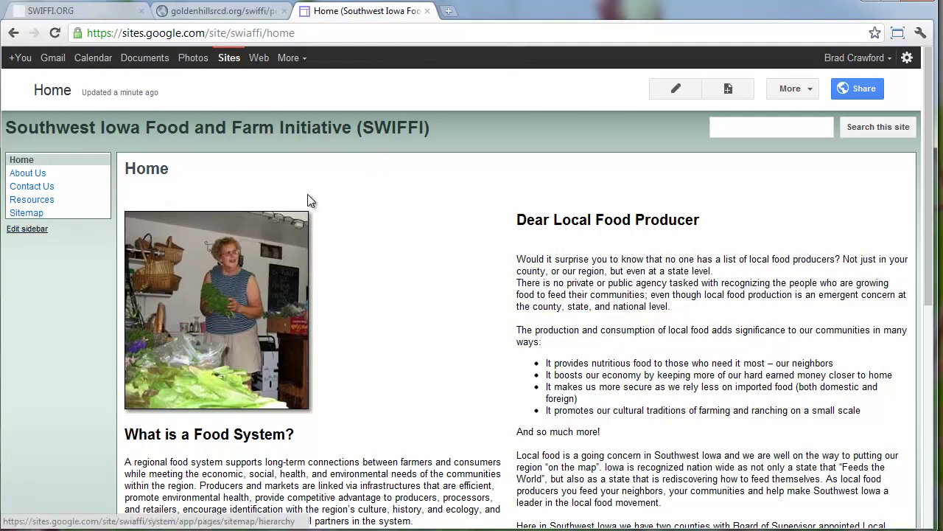
# Go to Manage site > Site layout and open Change site layout
pyautogui.click(795, 87)
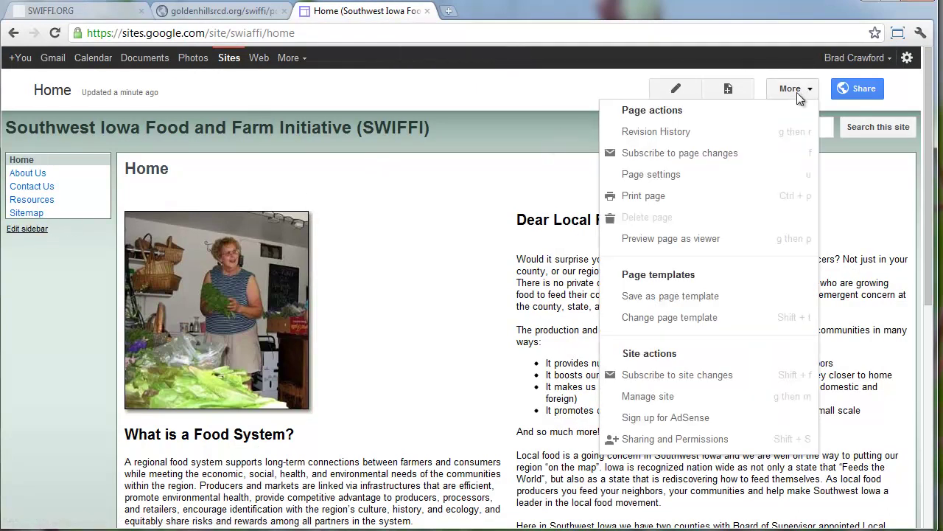
pyautogui.click(728, 402)
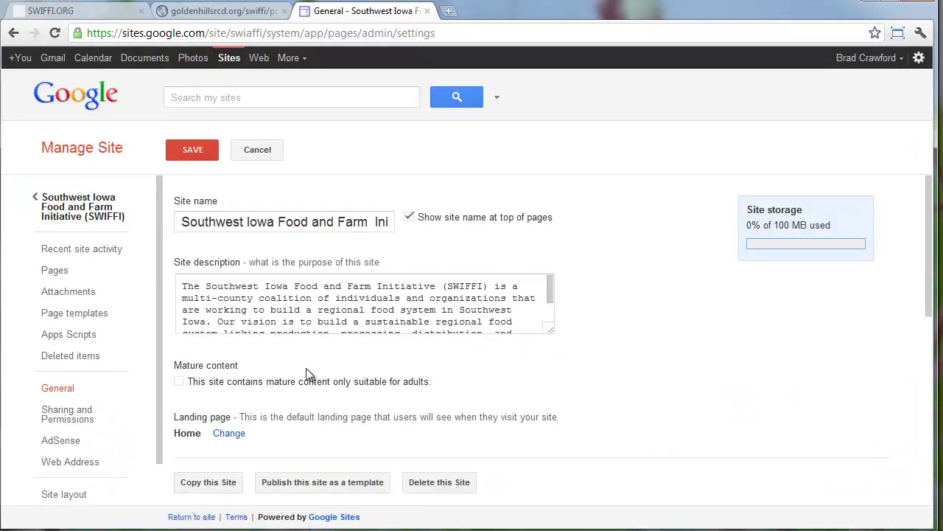
pyautogui.scroll(-2, 111, 358)
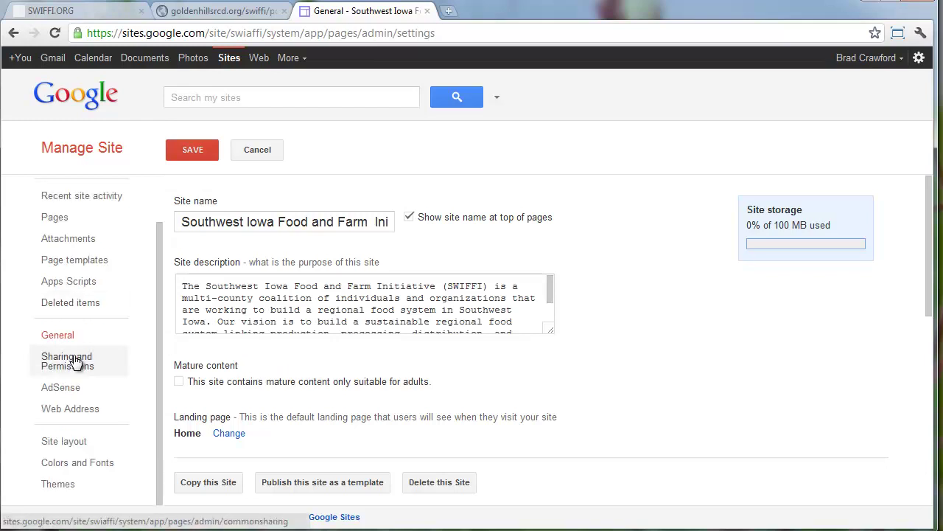
pyautogui.click(99, 446)
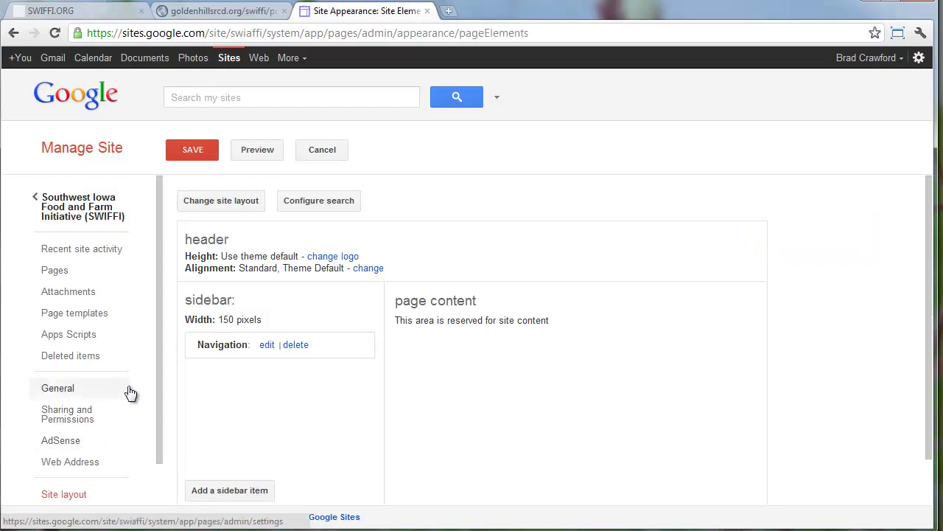
pyautogui.click(239, 209)
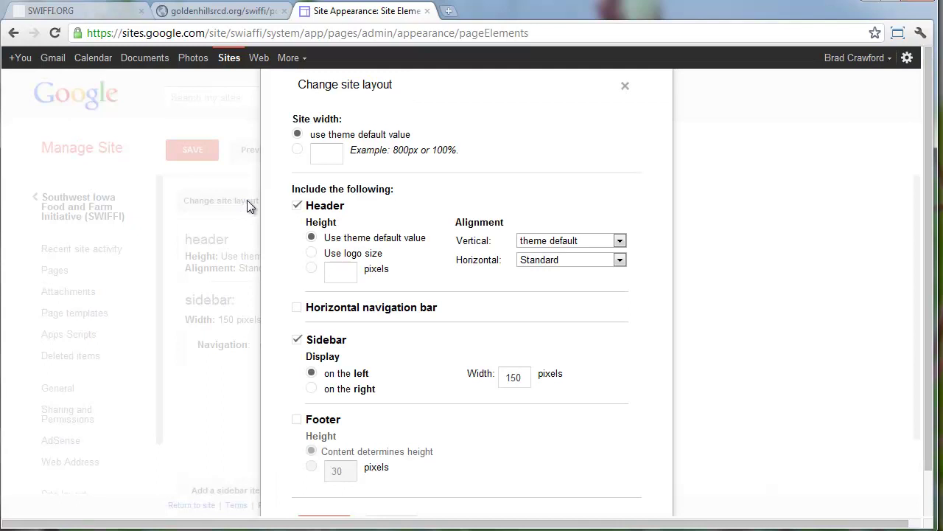
# Add a horizontal navigation bar and footer, and remove the sidebar from the layout
pyautogui.click(297, 308)
pyautogui.click(298, 341)
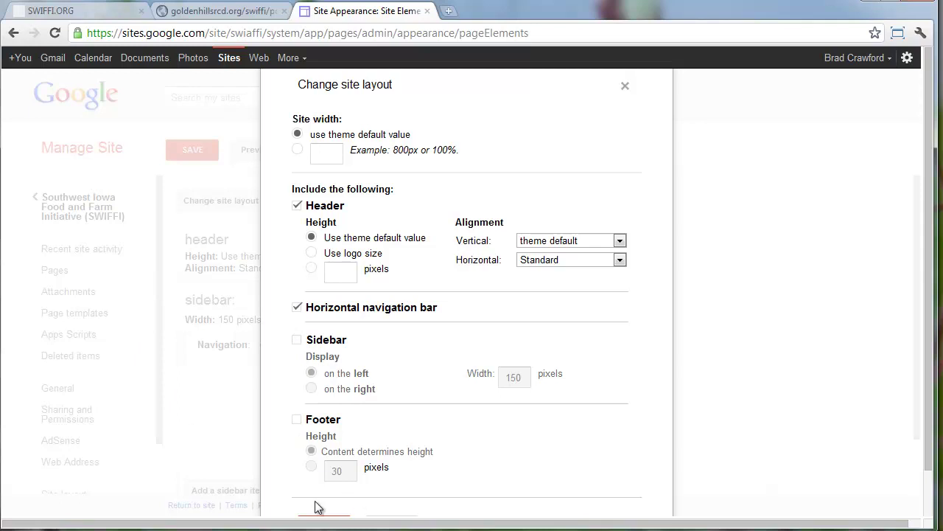
pyautogui.scroll(-1, 313, 498)
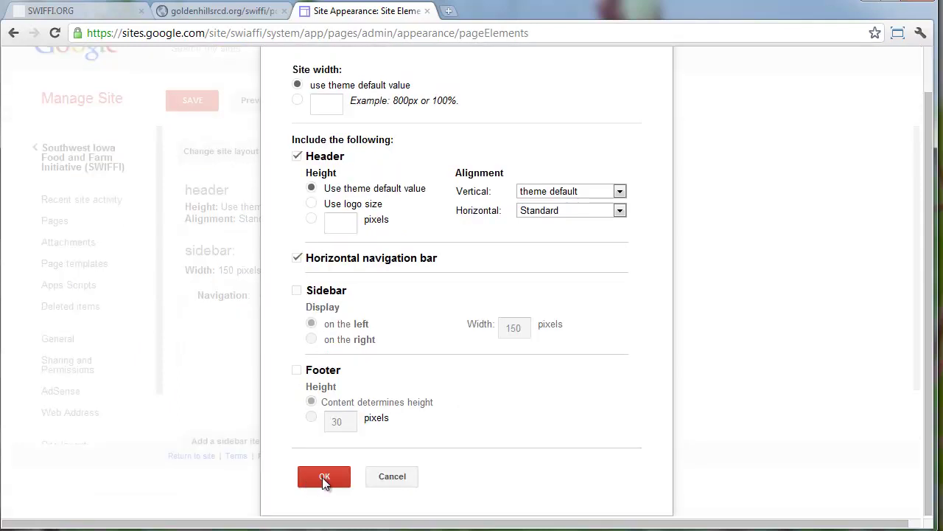
pyautogui.click(298, 374)
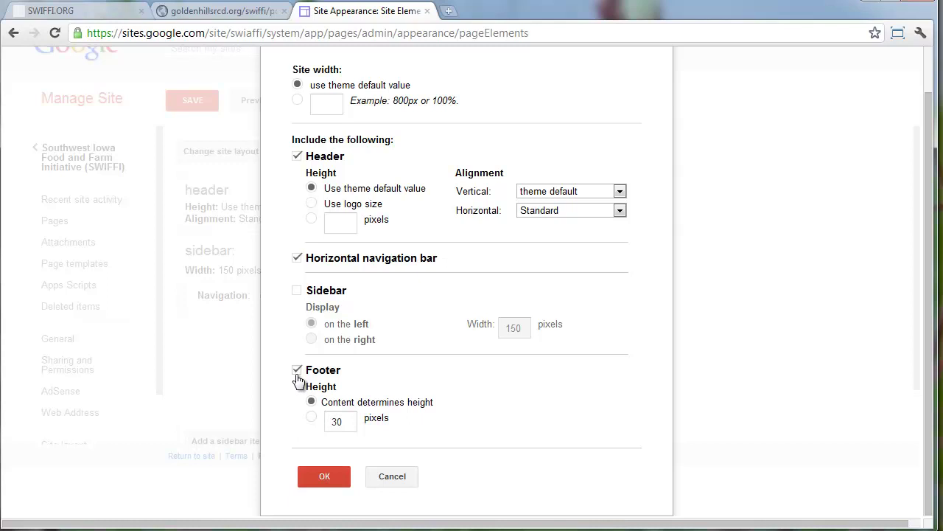
pyautogui.scroll(1, 297, 382)
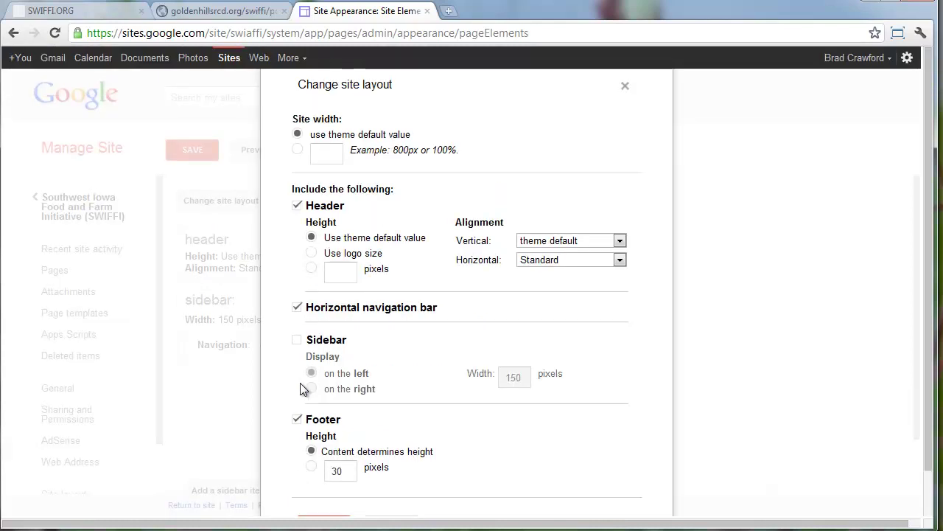
# Set a custom site width of 960px and confirm the new layout
pyautogui.click(297, 150)
pyautogui.click(326, 153)
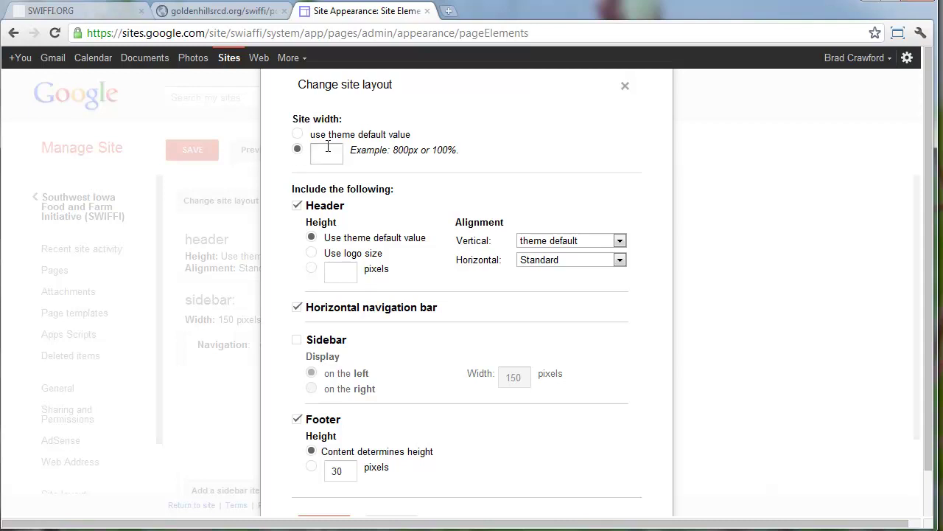
pyautogui.write('960px')
pyautogui.click(366, 149)
pyautogui.scroll(-1, 389, 169)
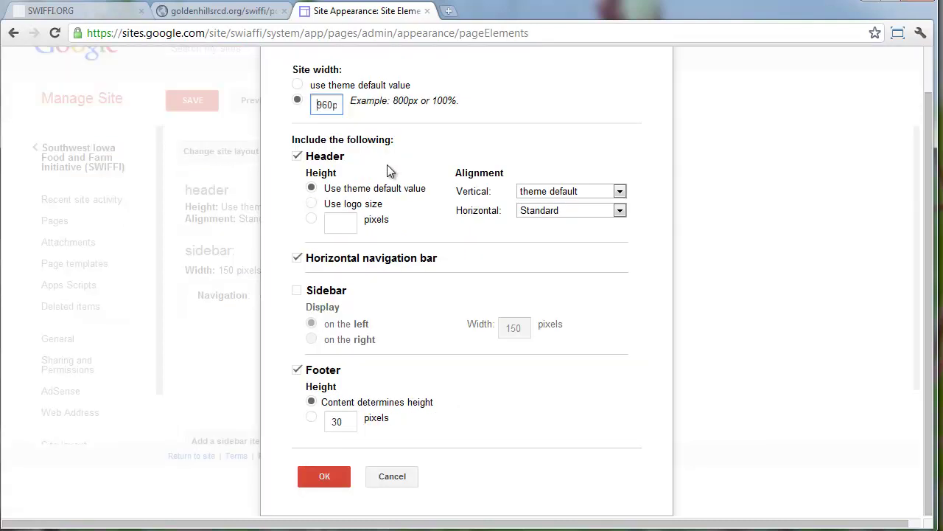
pyautogui.scroll(1, 389, 170)
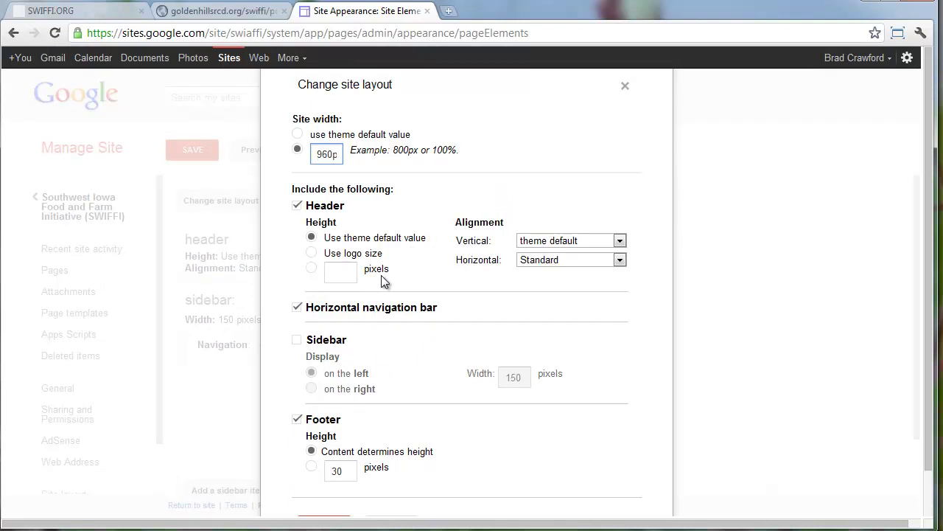
pyautogui.scroll(-1, 384, 282)
pyautogui.click(343, 472)
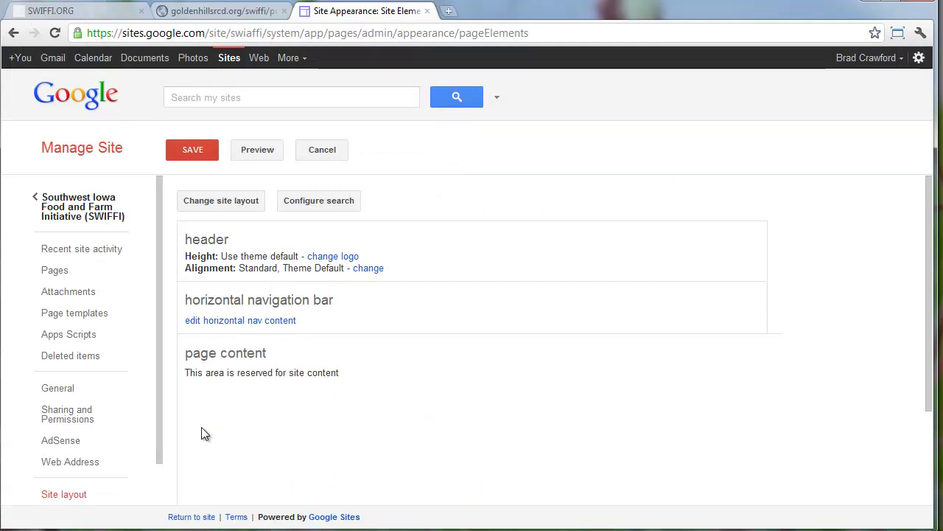
# Add the About Us and Resources pages to the horizontal navigation bar
pyautogui.click(286, 324)
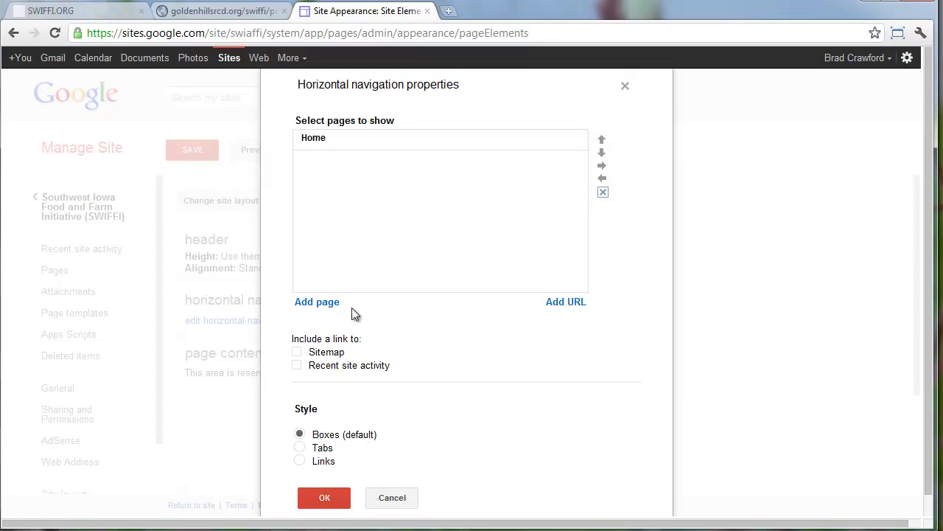
pyautogui.click(327, 302)
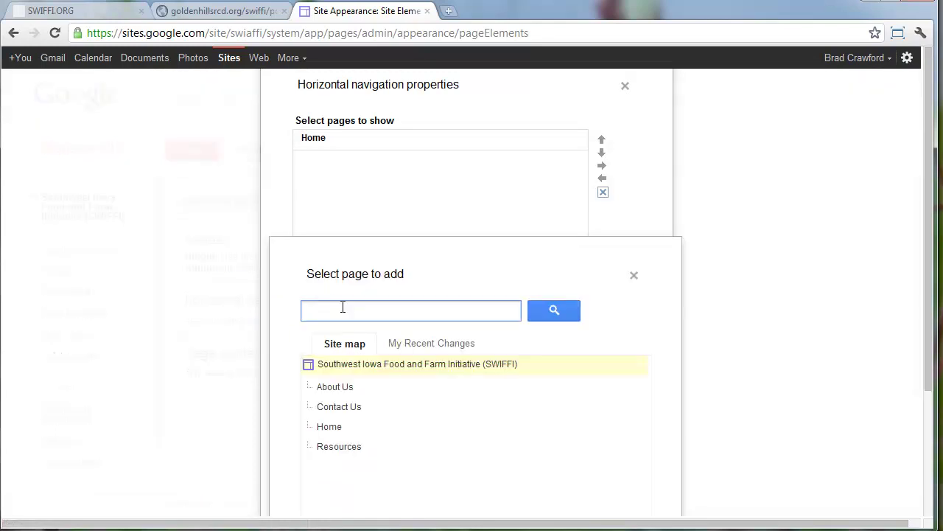
pyautogui.click(343, 386)
pyautogui.scroll(-3, 333, 447)
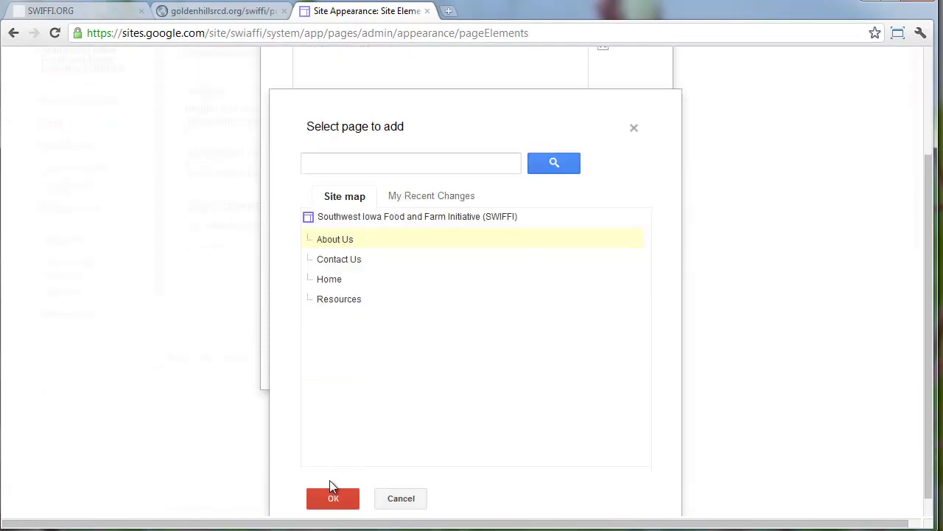
pyautogui.click(333, 479)
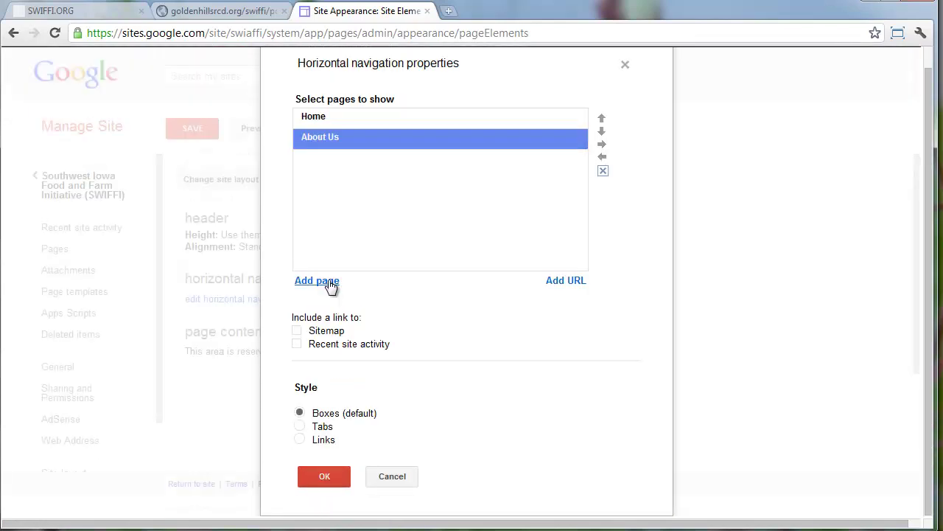
pyautogui.click(333, 282)
pyautogui.click(332, 430)
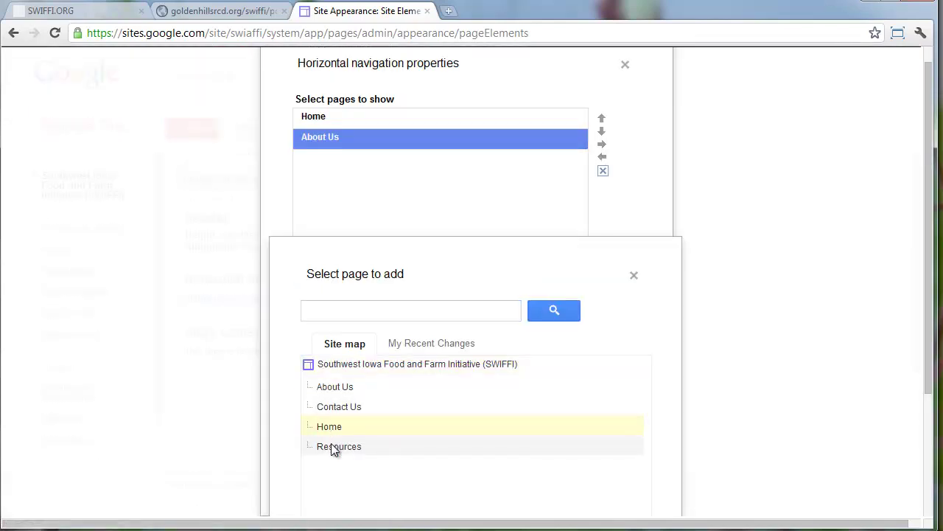
pyautogui.click(331, 446)
pyautogui.scroll(-2, 335, 483)
pyautogui.click(331, 499)
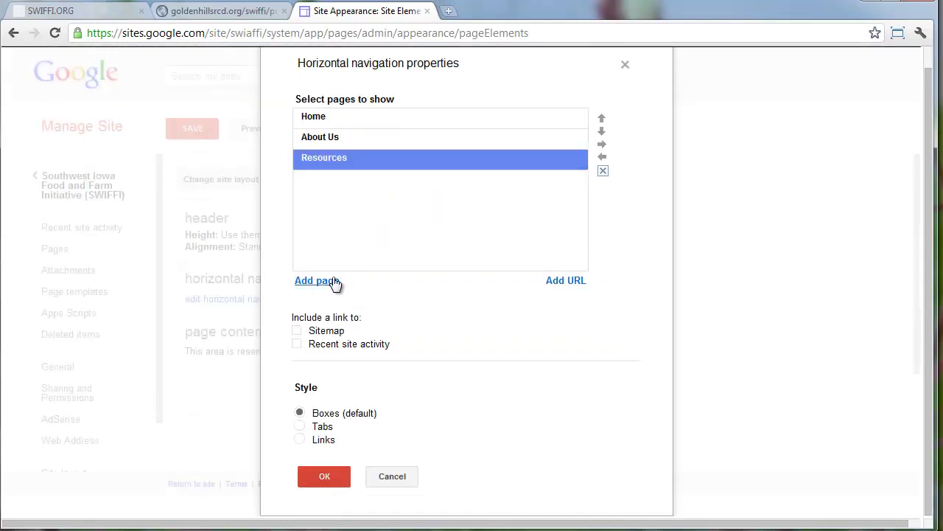
# Add Contact Us to the navigation and nest it under About Us
pyautogui.click(333, 283)
pyautogui.click(338, 407)
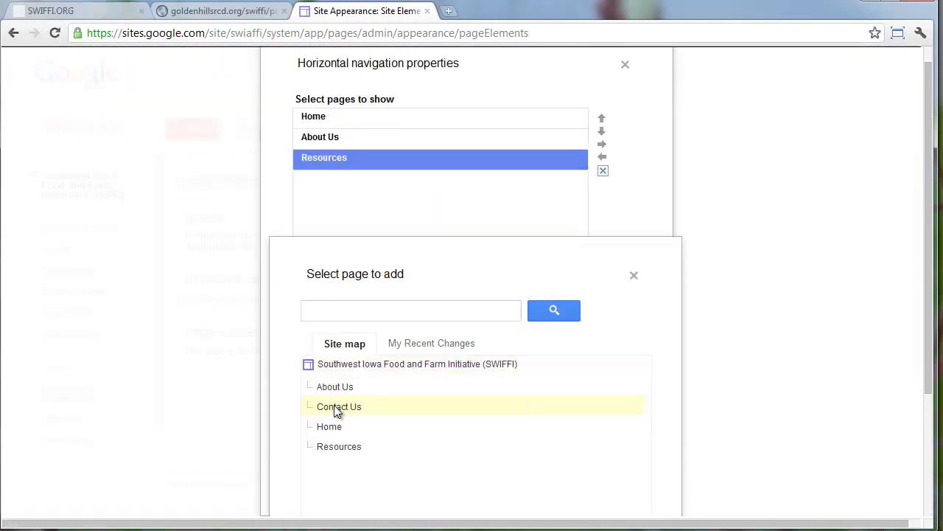
pyautogui.scroll(-2, 337, 431)
pyautogui.click(343, 499)
pyautogui.scroll(1, 411, 309)
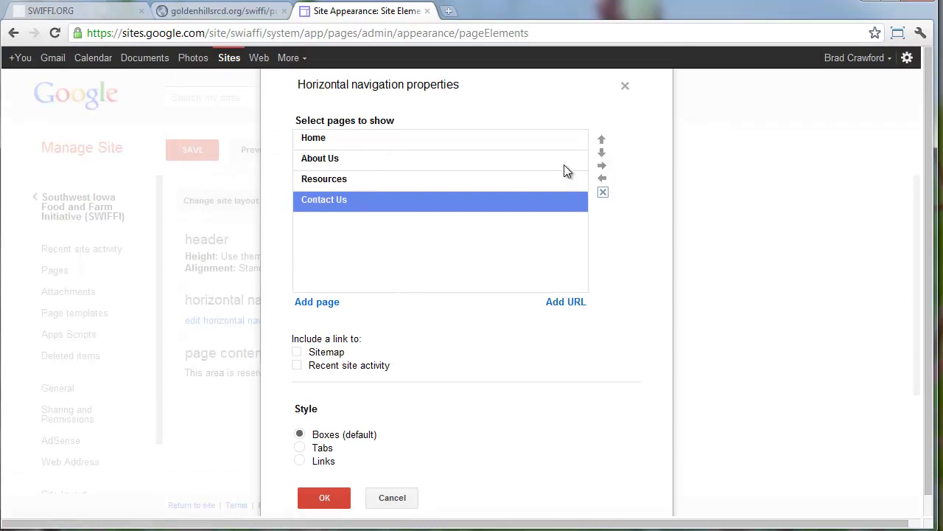
pyautogui.click(600, 141)
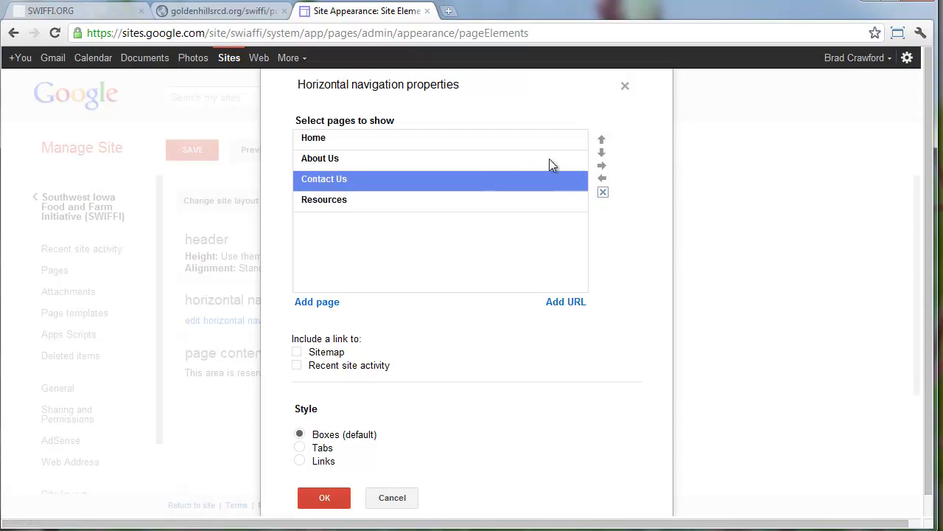
pyautogui.click(603, 167)
pyautogui.moveTo(393, 186); pyautogui.dragTo(309, 184)
pyautogui.moveTo(331, 181); pyautogui.dragTo(331, 166)
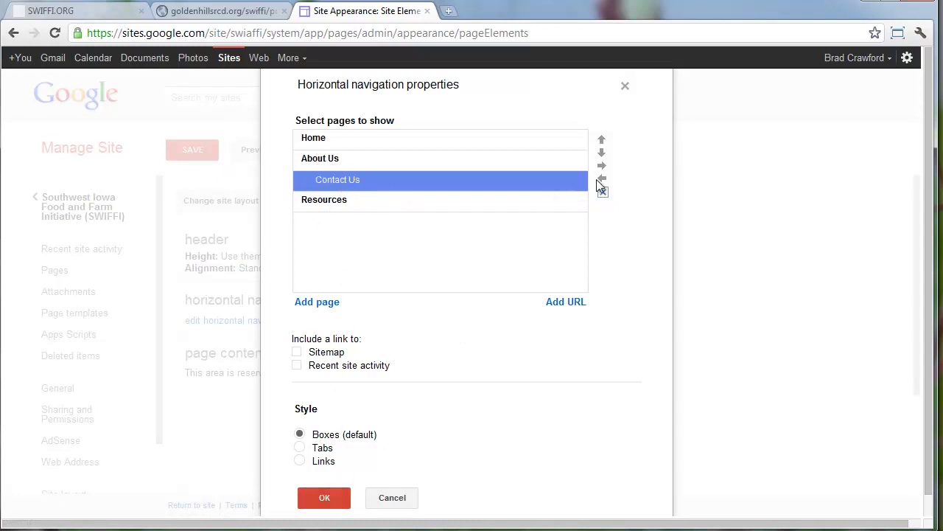
pyautogui.click(602, 178)
pyautogui.click(603, 165)
# Confirm the navigation, save the site layout, and view the home page
pyautogui.click(322, 499)
pyautogui.click(193, 151)
pyautogui.click(107, 211)
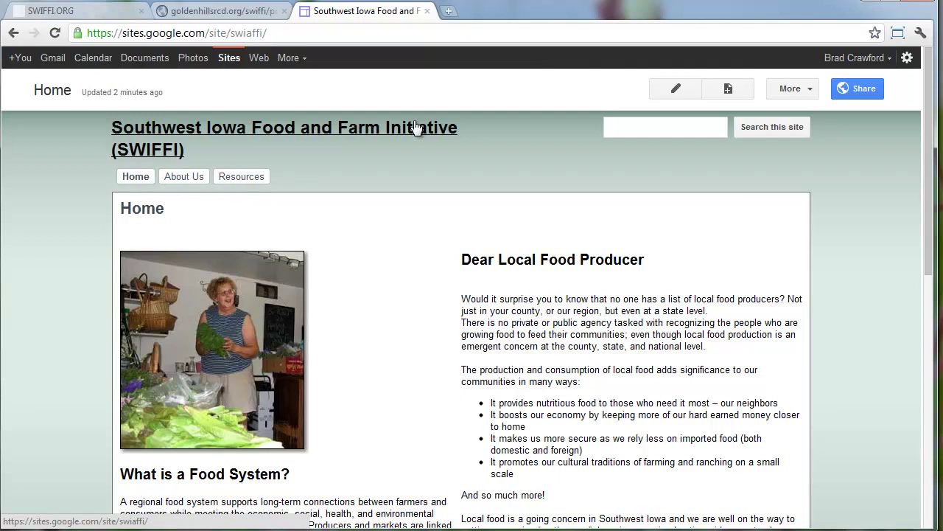
# In the horizontal navigation settings, move Contact Us up to the top level
pyautogui.click(790, 90)
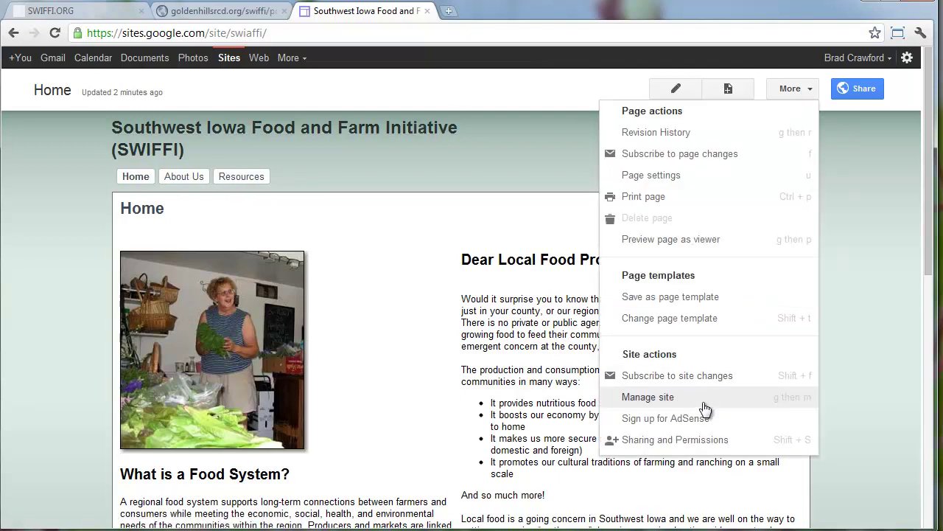
pyautogui.click(648, 398)
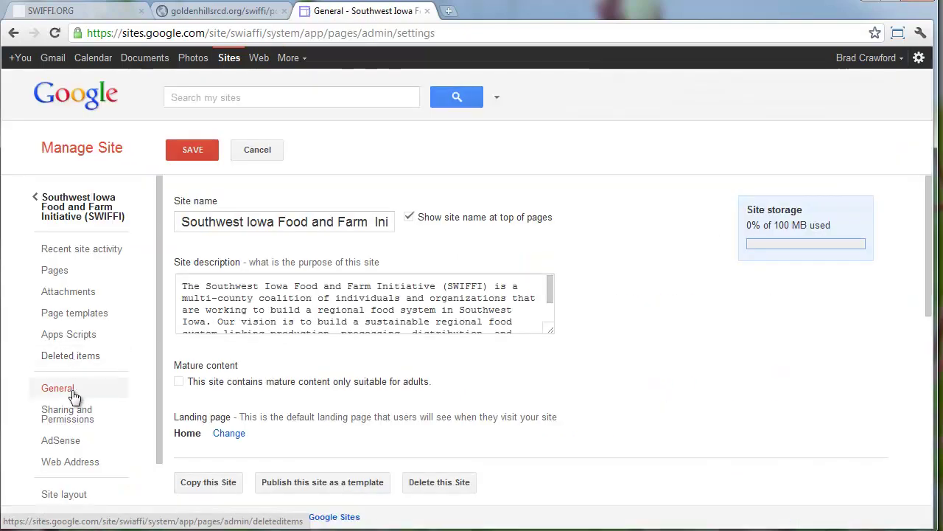
pyautogui.scroll(-1, 74, 420)
pyautogui.click(75, 442)
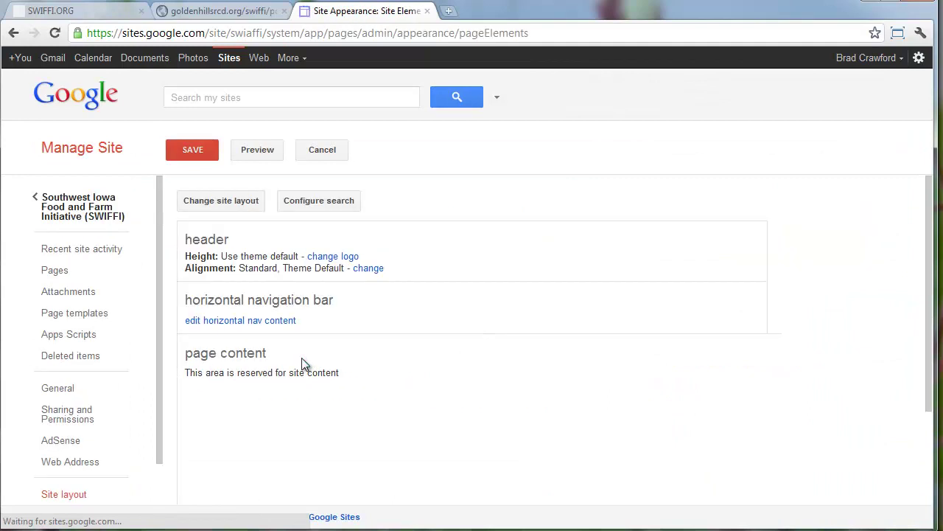
pyautogui.click(226, 328)
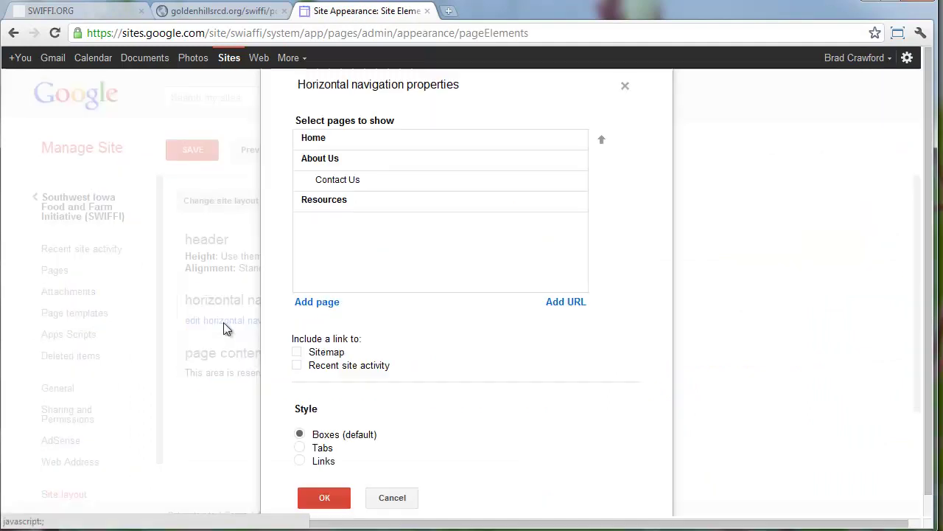
pyautogui.click(333, 183)
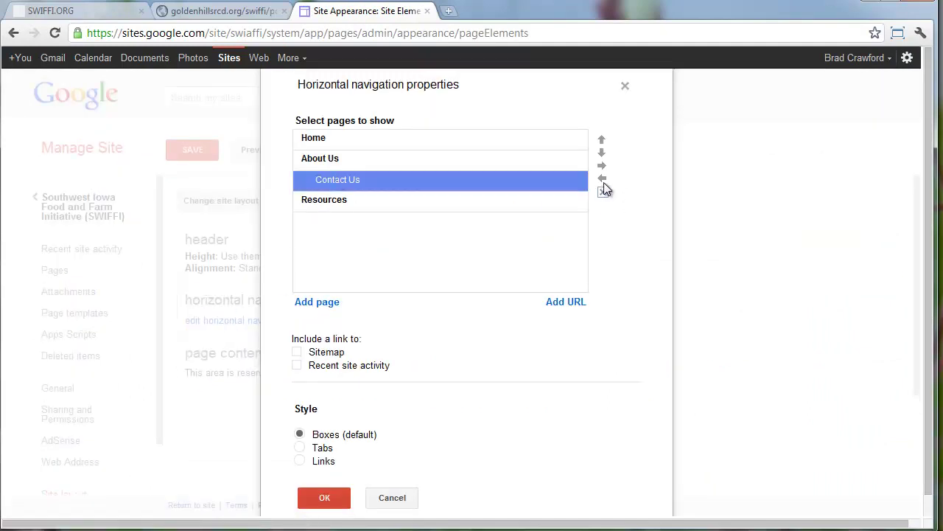
pyautogui.click(602, 179)
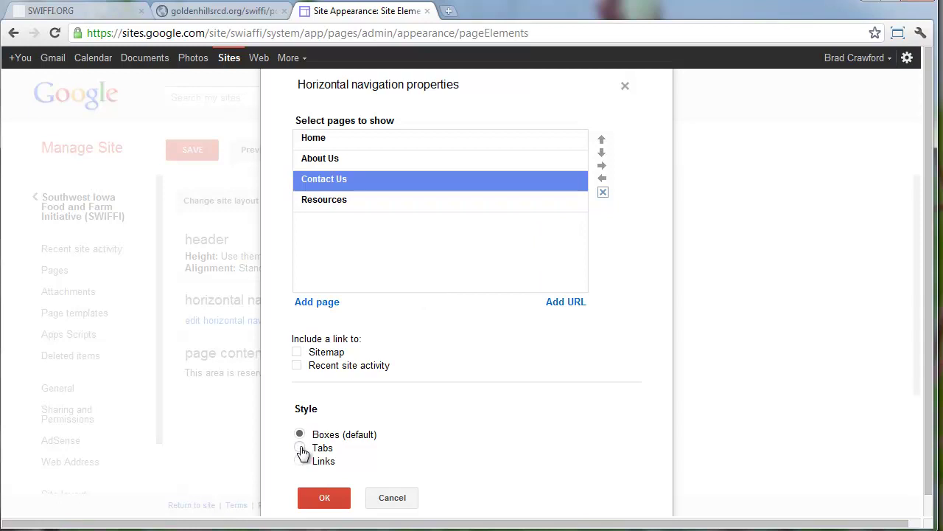
# Preview the Tabs navigation style, then return to Boxes (default)
pyautogui.click(300, 447)
pyautogui.scroll(-1, 303, 446)
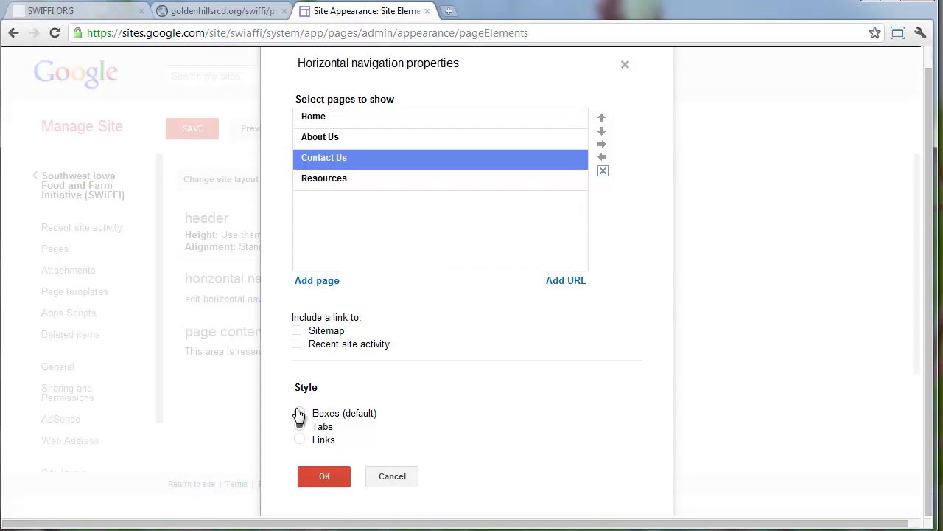
pyautogui.click(299, 414)
# Add a custom web link to the navigation titled 'SWIFFI Blog'
pyautogui.click(565, 281)
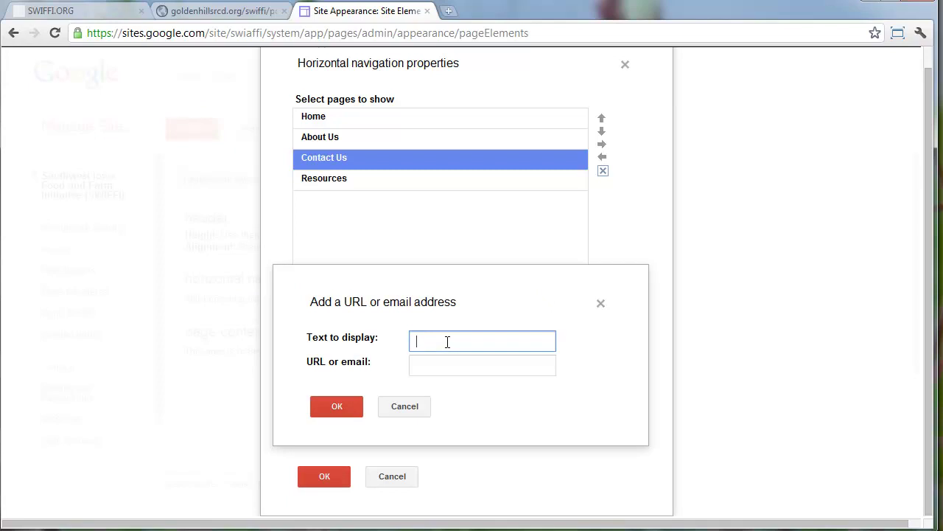
pyautogui.write('Blog')
pyautogui.press('Home')
pyautogui.write('SWIFFI')
# Copy the SWIFFI Blog address from swiffi.org and paste it as the link's URL
pyautogui.click(116, 12)
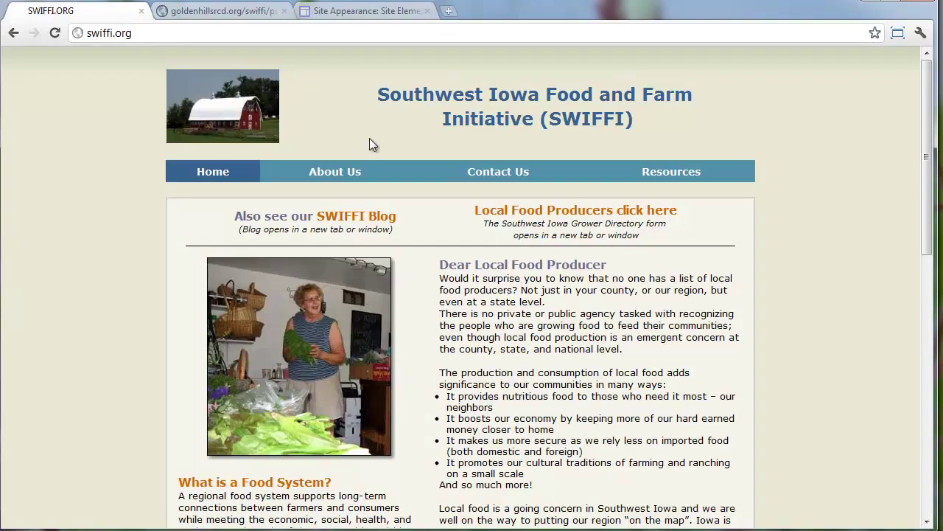
pyautogui.rightClick(370, 214)
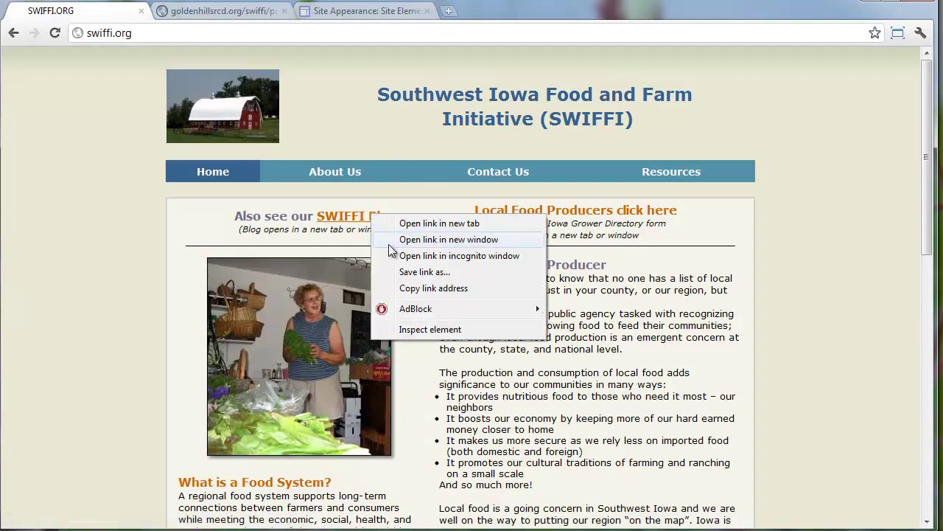
pyautogui.click(418, 290)
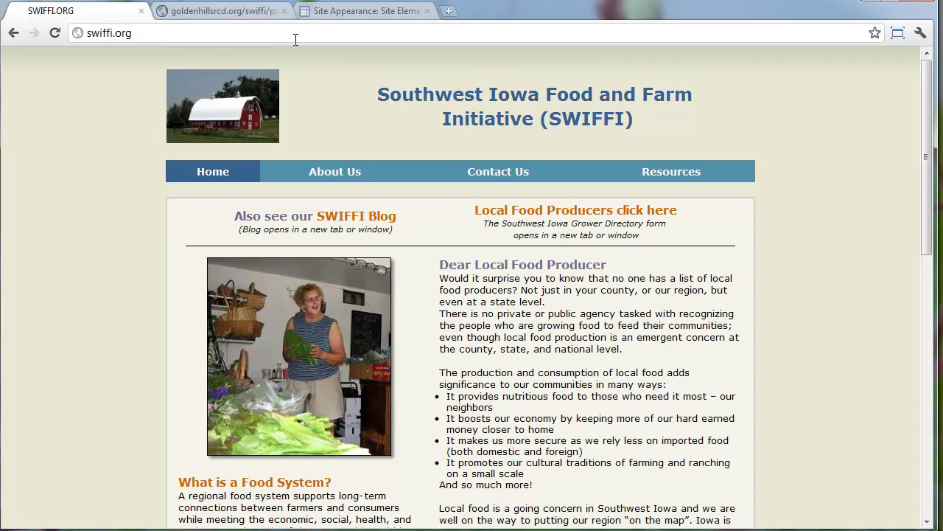
pyautogui.click(335, 11)
pyautogui.click(448, 363)
pyautogui.rightClick(447, 364)
pyautogui.click(504, 444)
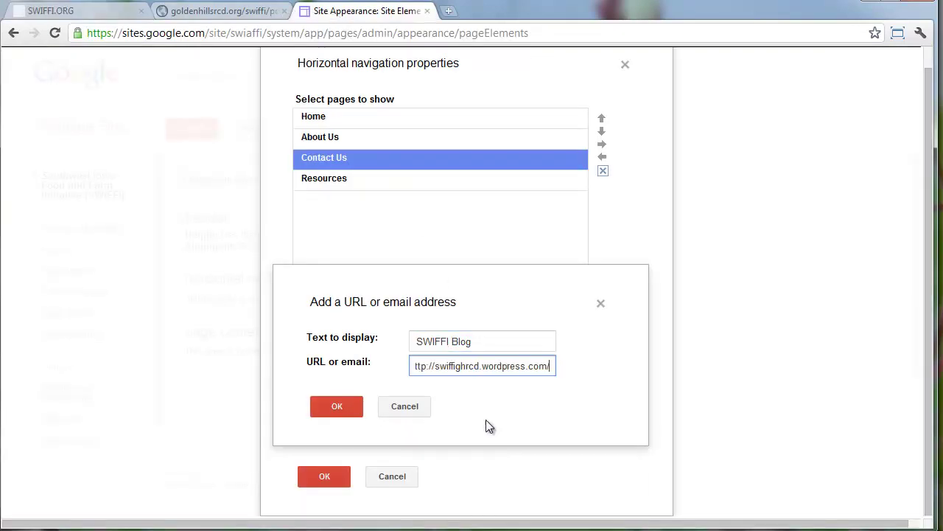
pyautogui.click(347, 406)
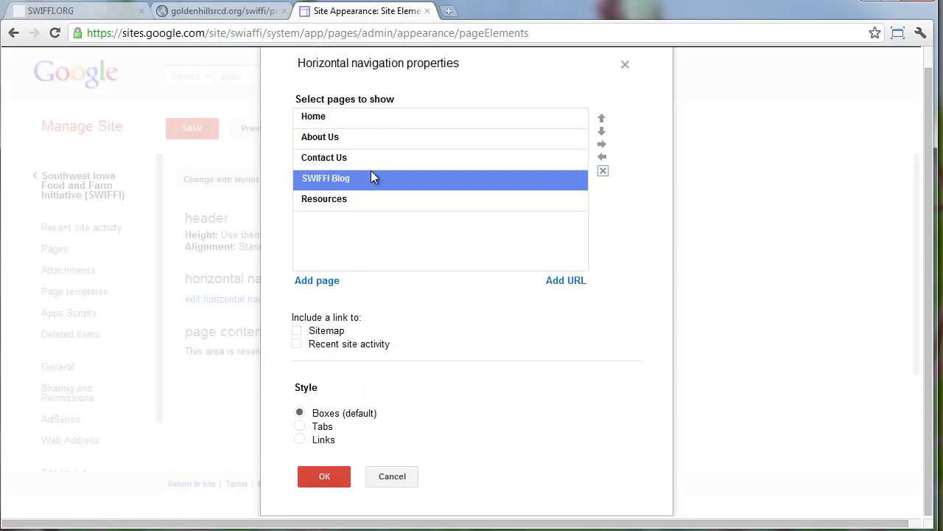
# Reposition SWIFFI Blog in the navigation order and confirm the navigation changes
pyautogui.click(601, 132)
pyautogui.click(314, 470)
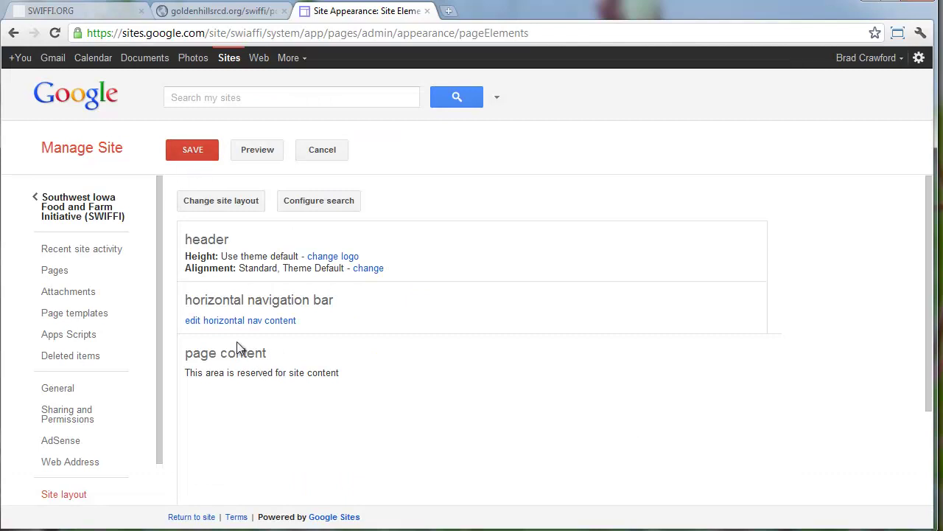
pyautogui.scroll(-3, 239, 347)
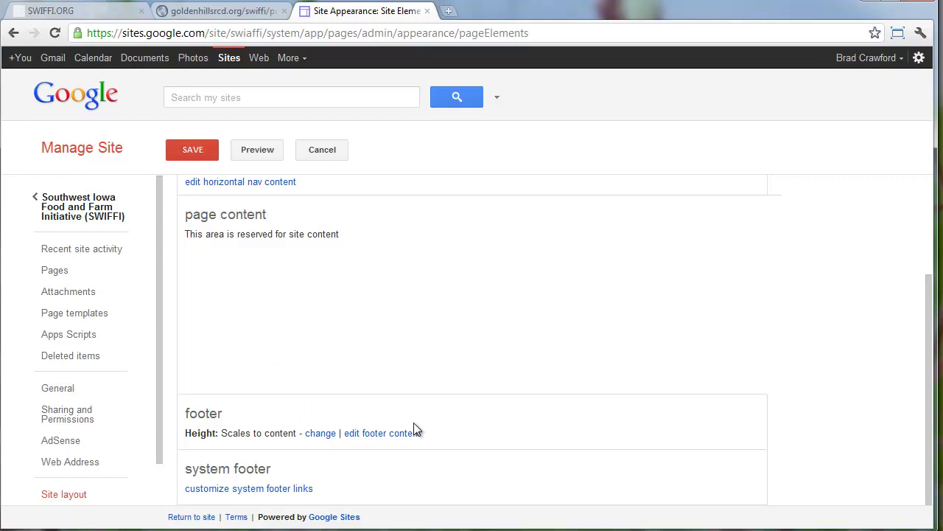
# Copy the coordinator's address block from the swiffi.org footer into the site footer editor
pyautogui.click(390, 434)
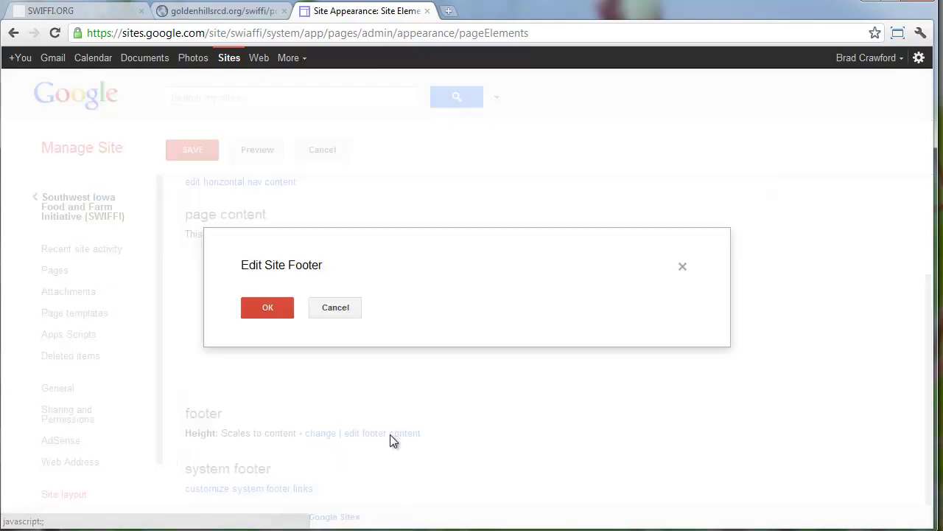
pyautogui.click(101, 8)
pyautogui.scroll(-10, 218, 343)
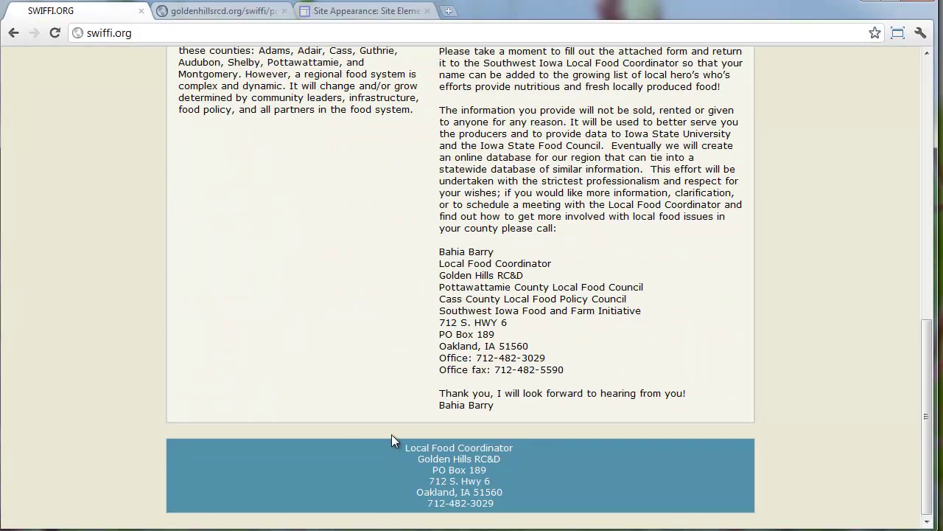
pyautogui.moveTo(400, 443); pyautogui.dragTo(494, 505)
pyautogui.rightClick(500, 480)
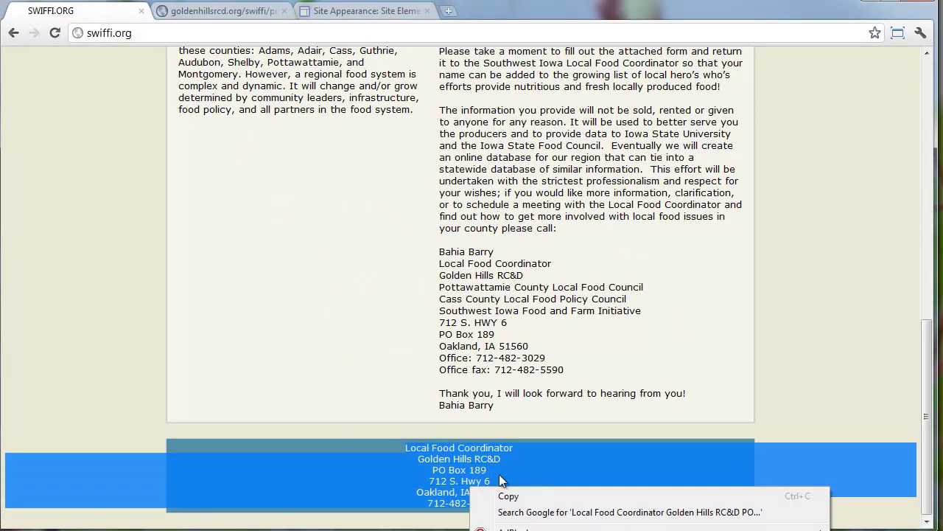
pyautogui.click(508, 497)
pyautogui.click(366, 11)
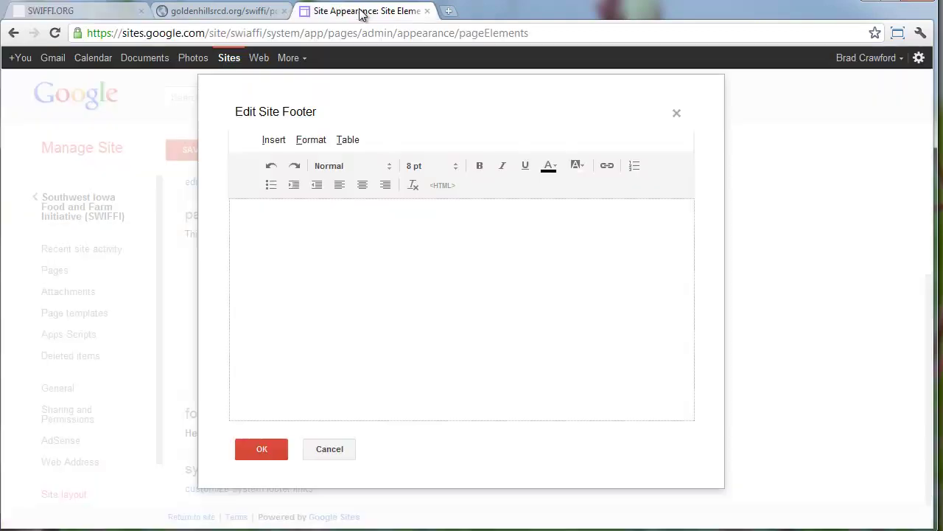
pyautogui.rightClick(271, 249)
pyautogui.click(329, 327)
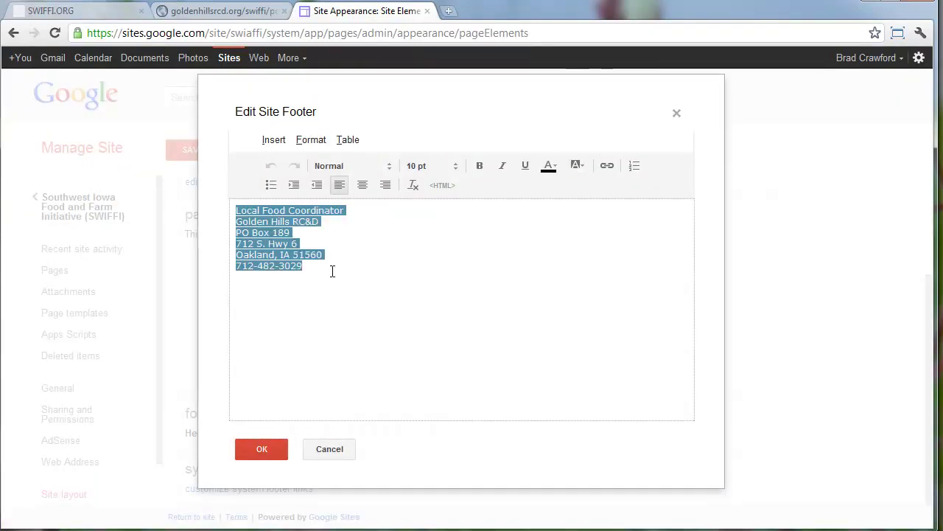
# Remove the footer text's formatting, add the contact e-mail address as a link, and confirm
pyautogui.hotkey('ctrl', 'a')
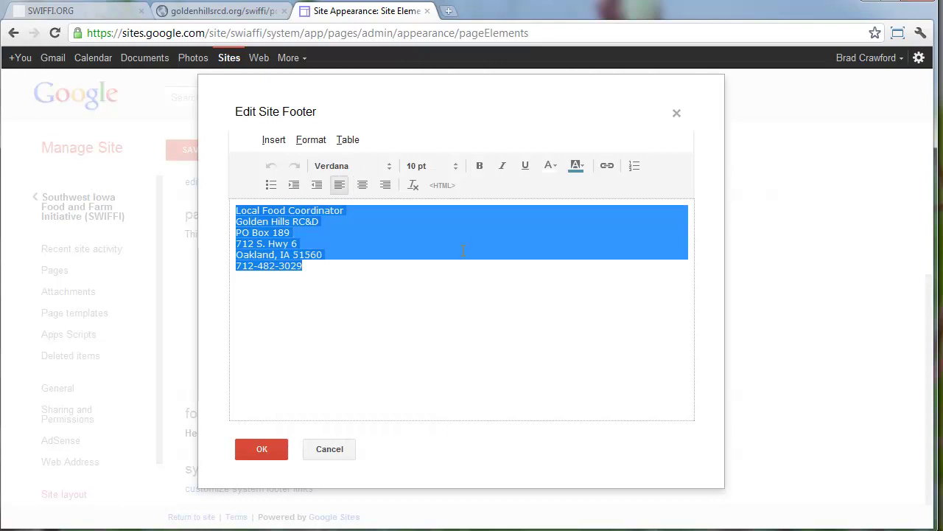
pyautogui.click(413, 183)
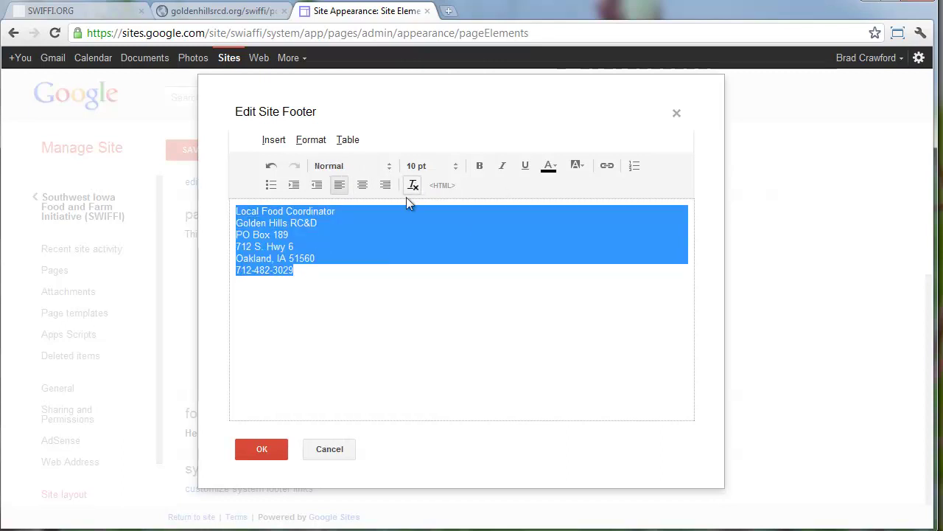
pyautogui.click(352, 247)
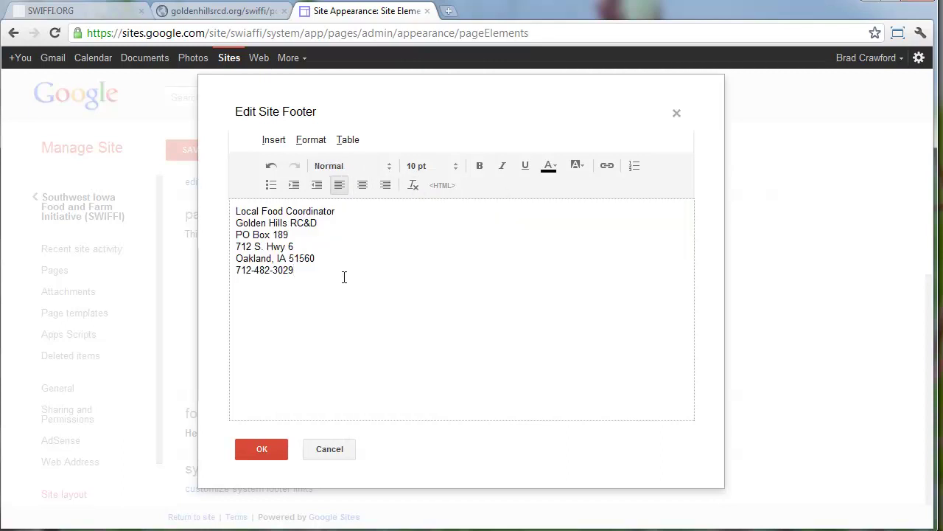
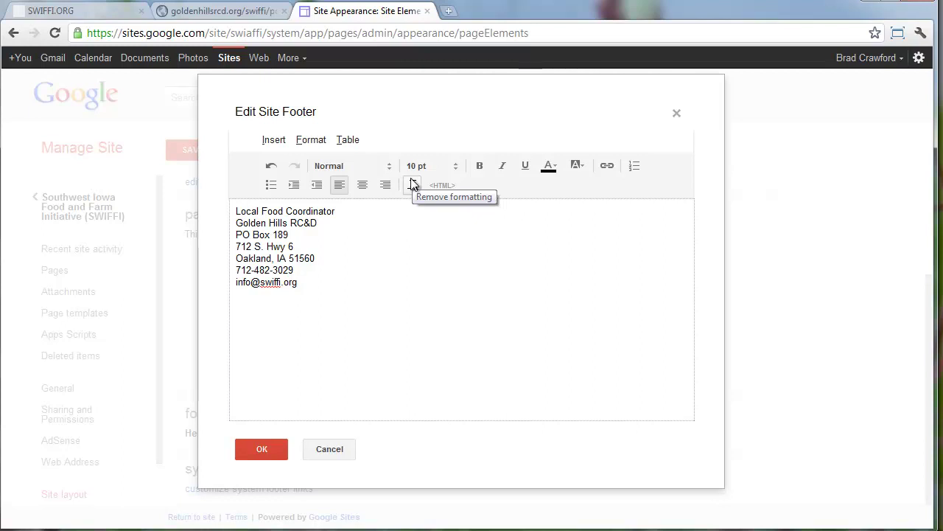
pyautogui.moveTo(300, 281); pyautogui.dragTo(222, 284)
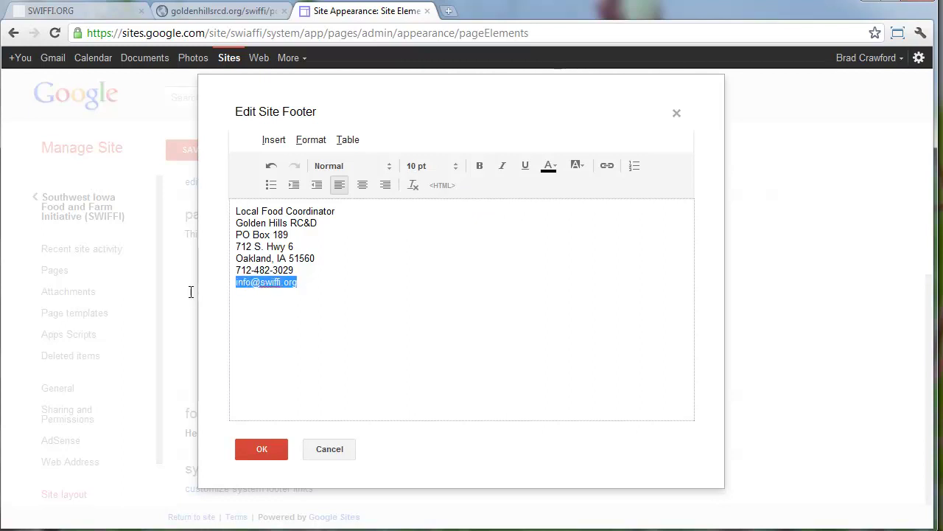
pyautogui.click(608, 168)
pyautogui.click(355, 282)
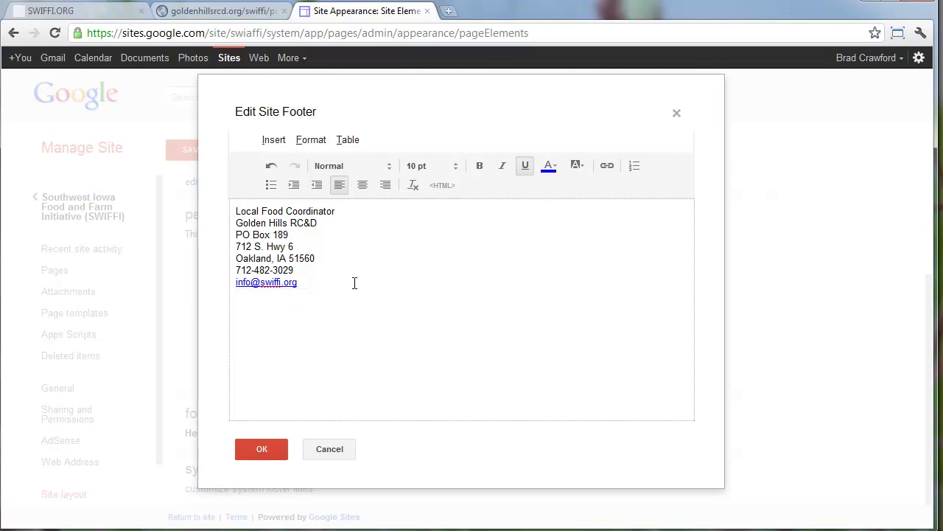
pyautogui.click(270, 452)
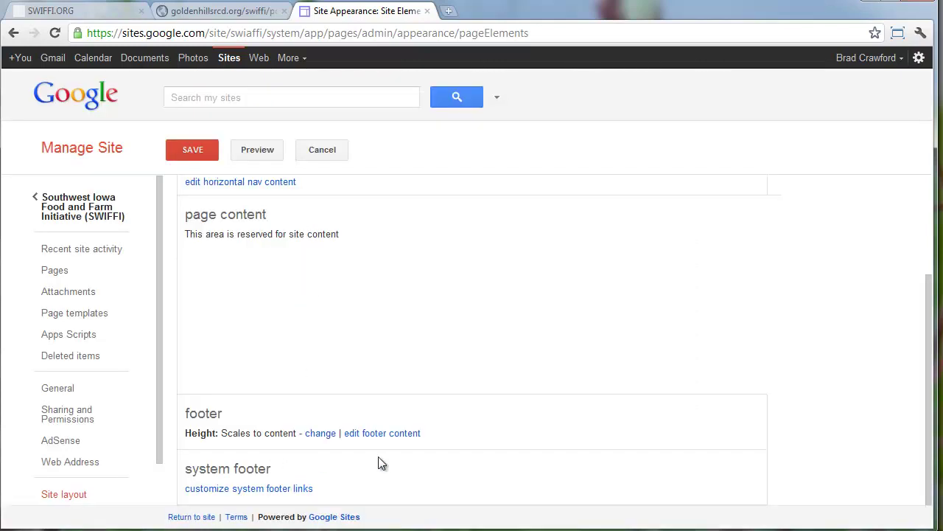
# Hide the Recent Changes and Print Page system footer links
pyautogui.click(285, 489)
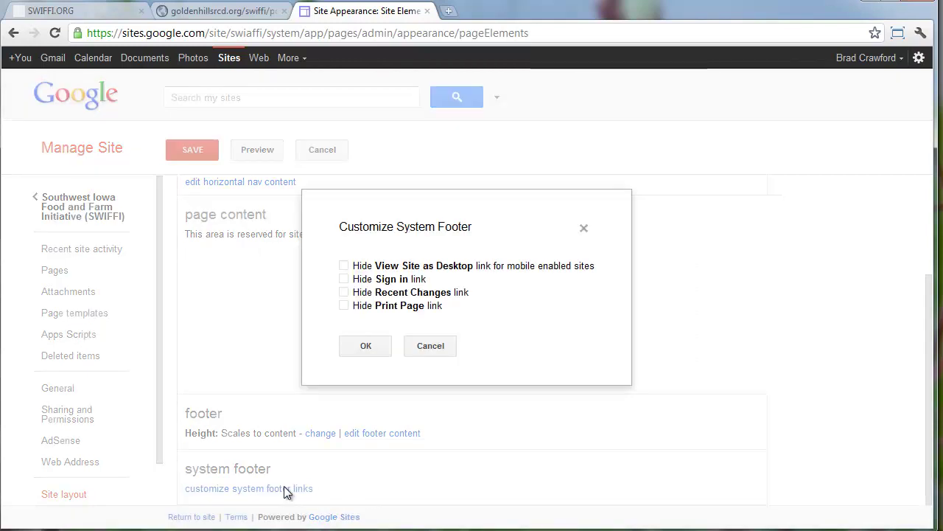
pyautogui.click(344, 292)
pyautogui.click(344, 308)
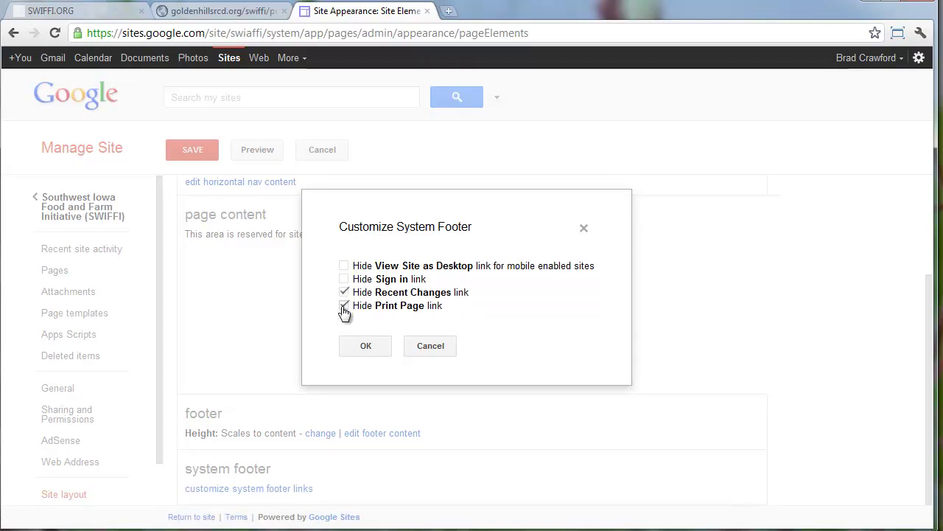
pyautogui.click(356, 348)
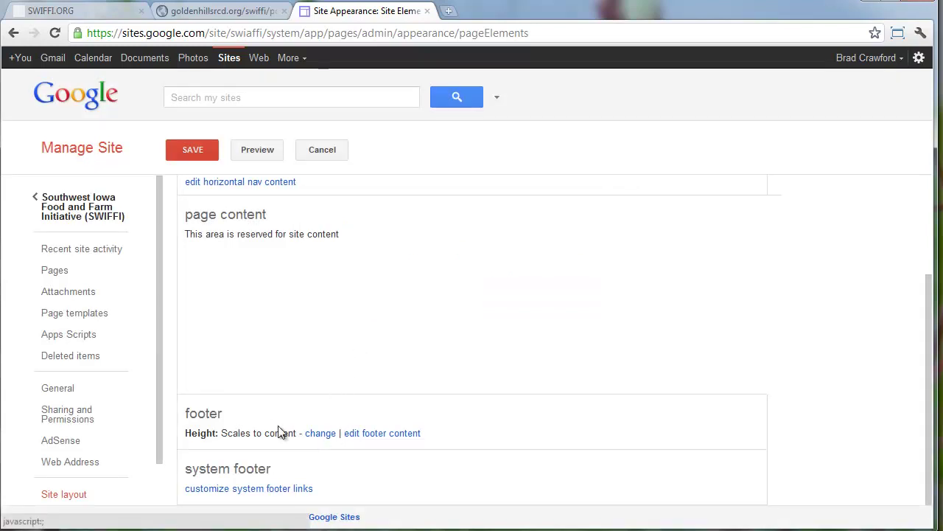
# Disable site search, save the site layout, and open the live Home page
pyautogui.scroll(2, 276, 428)
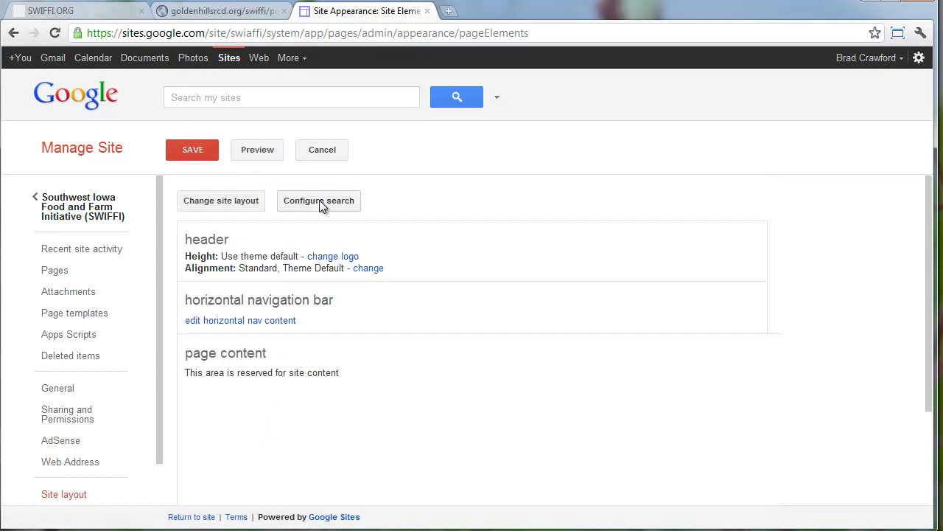
pyautogui.click(319, 200)
pyautogui.click(309, 236)
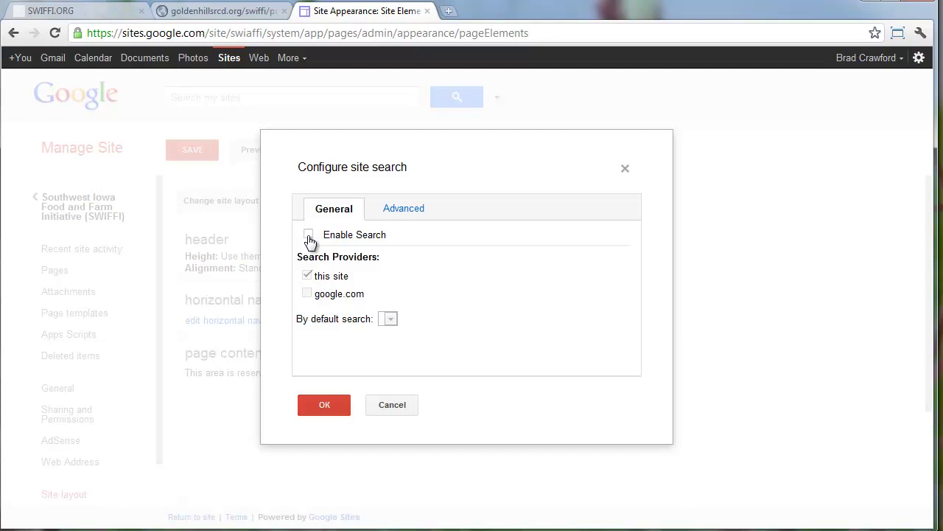
pyautogui.click(385, 209)
pyautogui.click(324, 208)
pyautogui.click(335, 403)
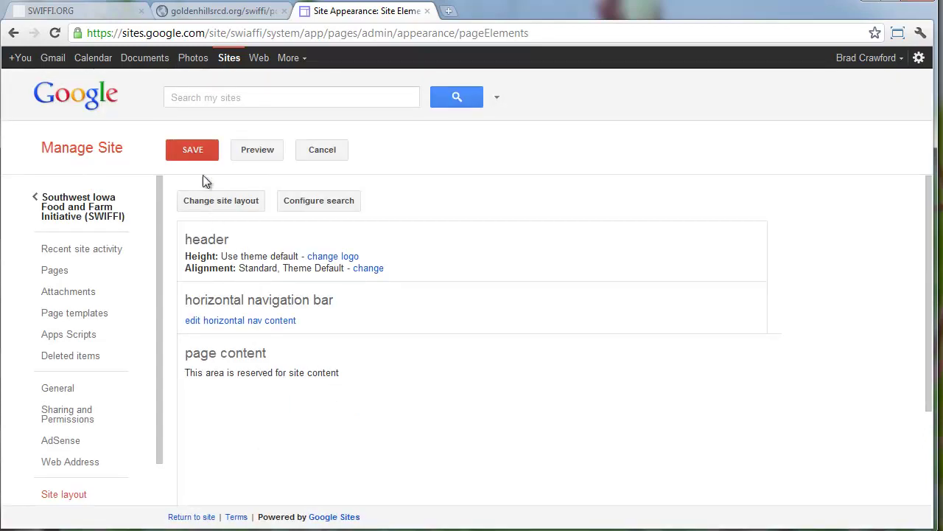
pyautogui.click(194, 150)
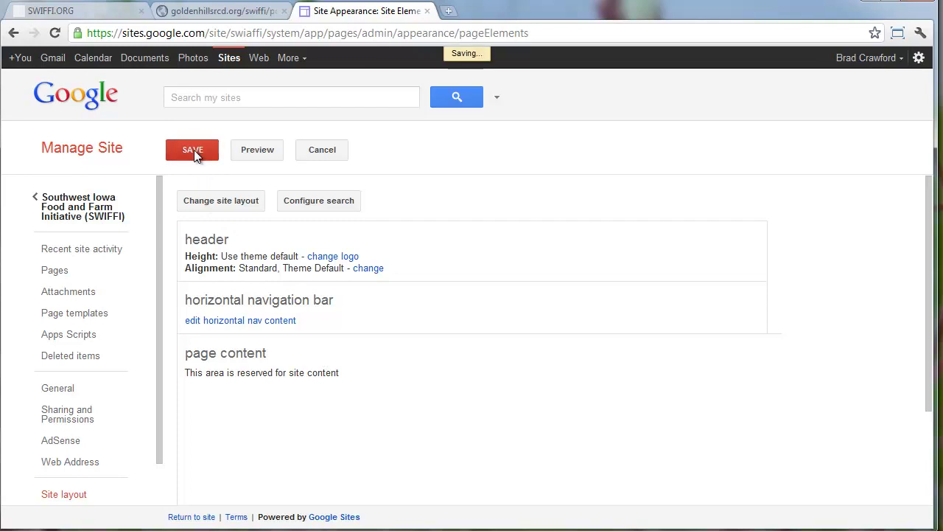
pyautogui.click(70, 202)
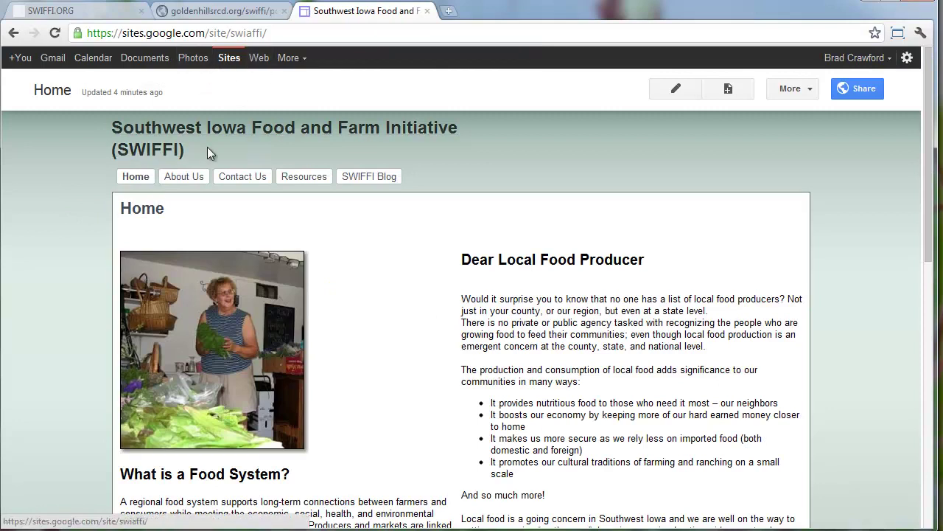
pyautogui.click(94, 14)
pyautogui.scroll(10, 258, 231)
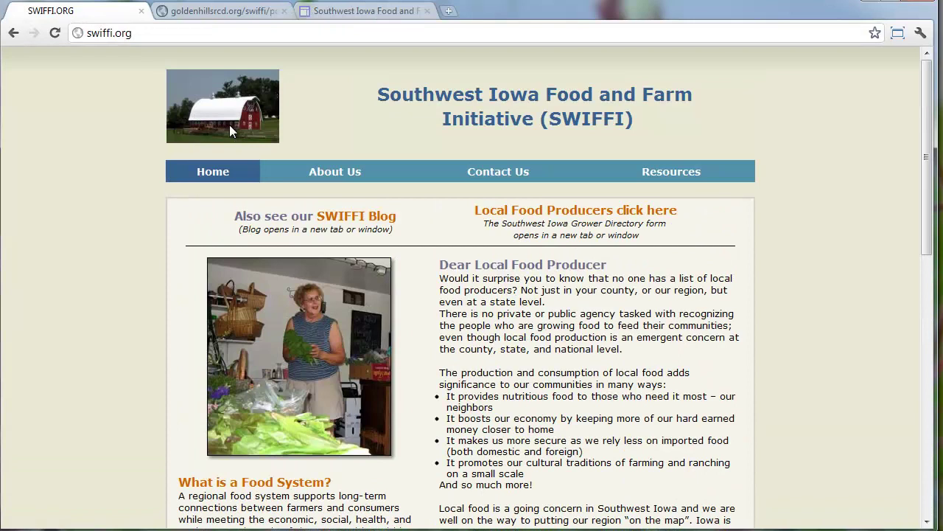
pyautogui.click(365, 11)
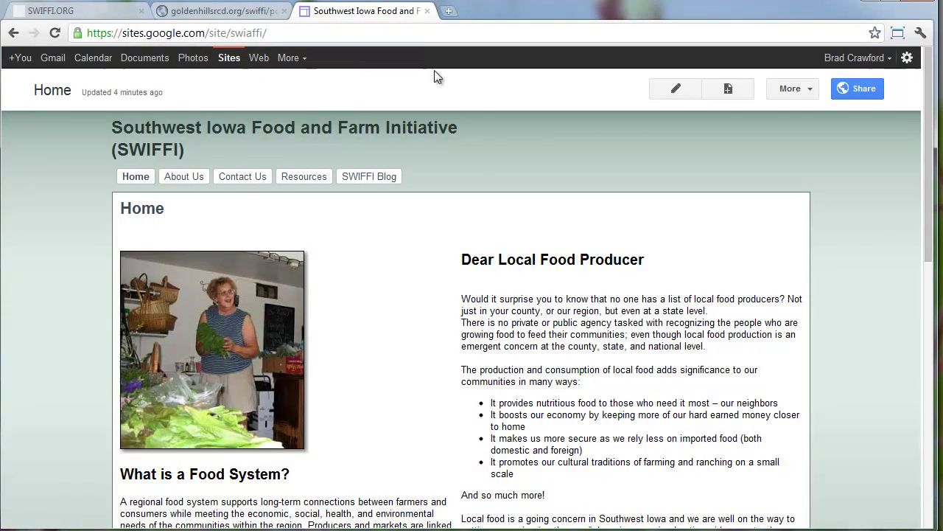
pyautogui.click(784, 92)
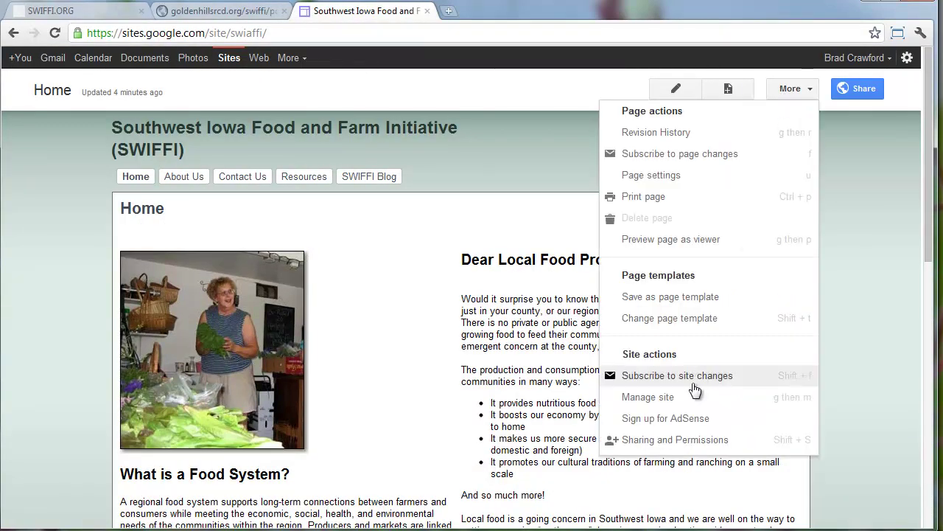
pyautogui.click(664, 397)
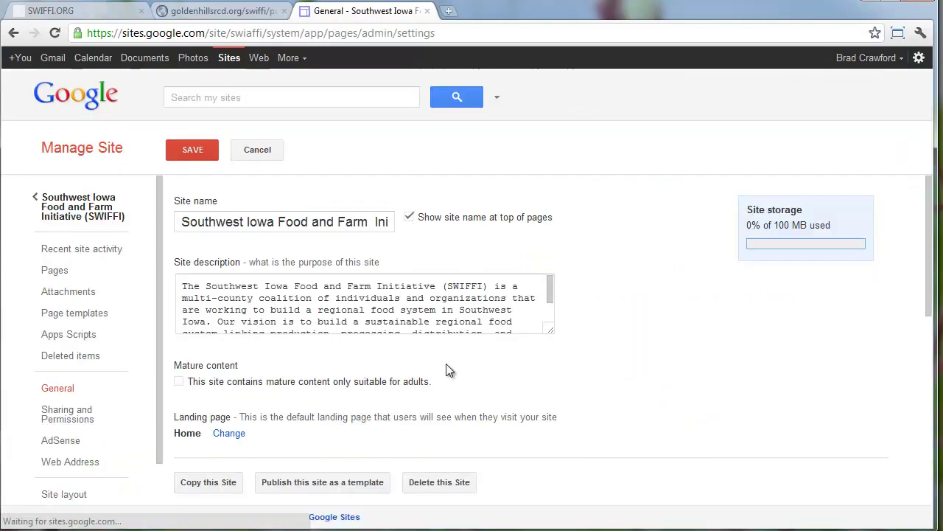
pyautogui.click(65, 444)
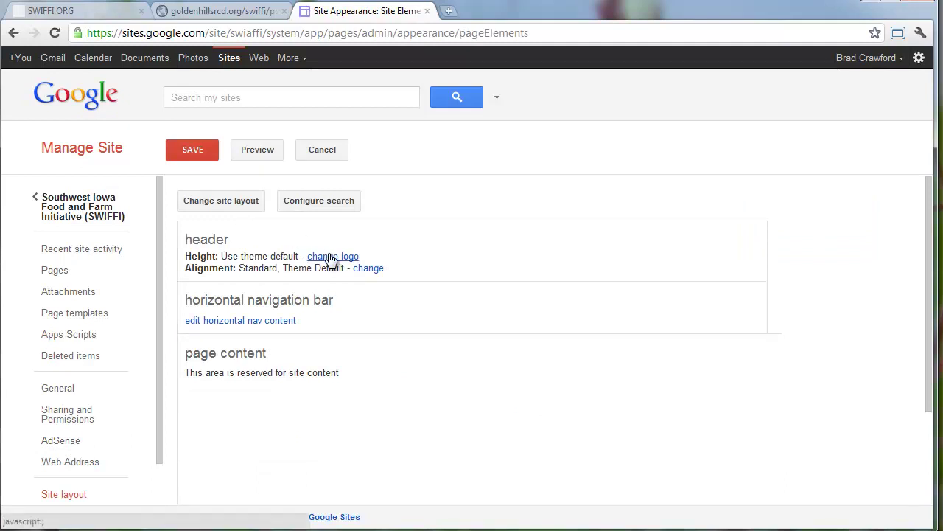
# Set red_barn_adair as the custom site logo, save the layout, and return home
pyautogui.click(331, 258)
pyautogui.click(300, 240)
pyautogui.click(398, 314)
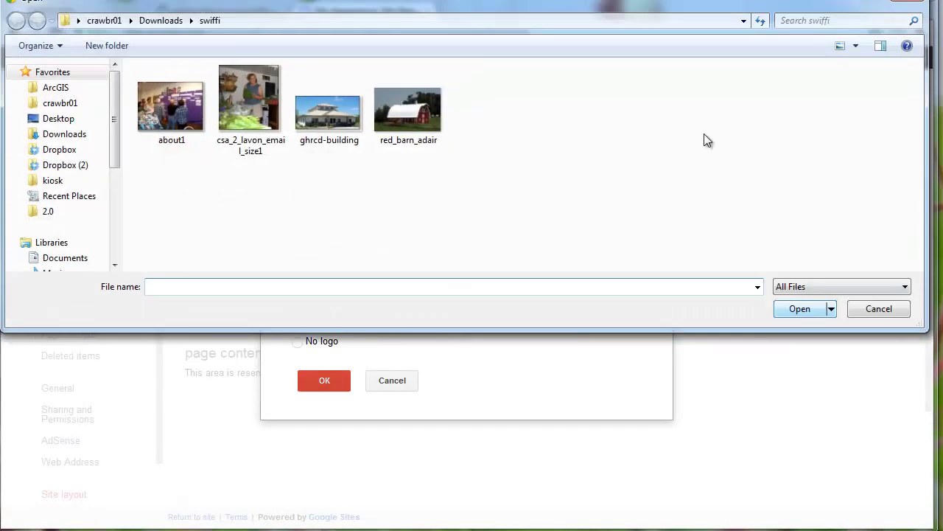
pyautogui.click(409, 110)
pyautogui.click(811, 308)
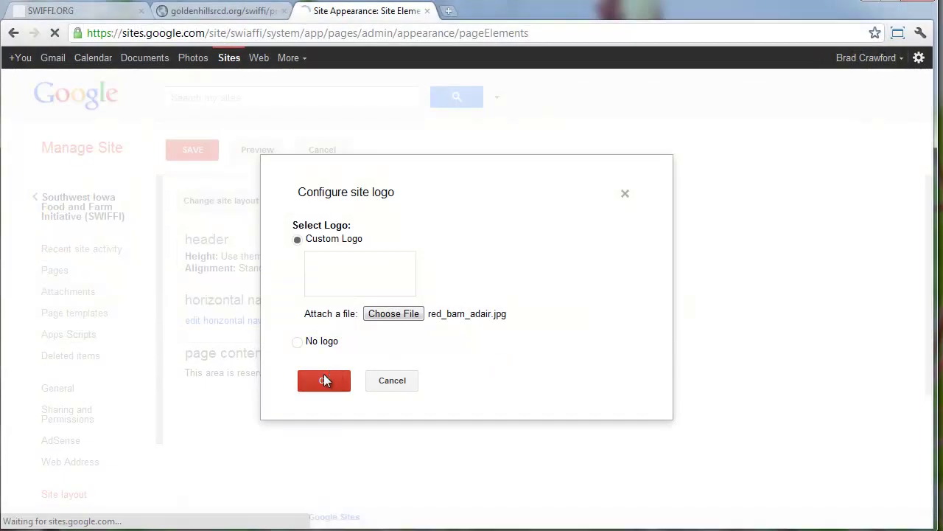
pyautogui.click(331, 381)
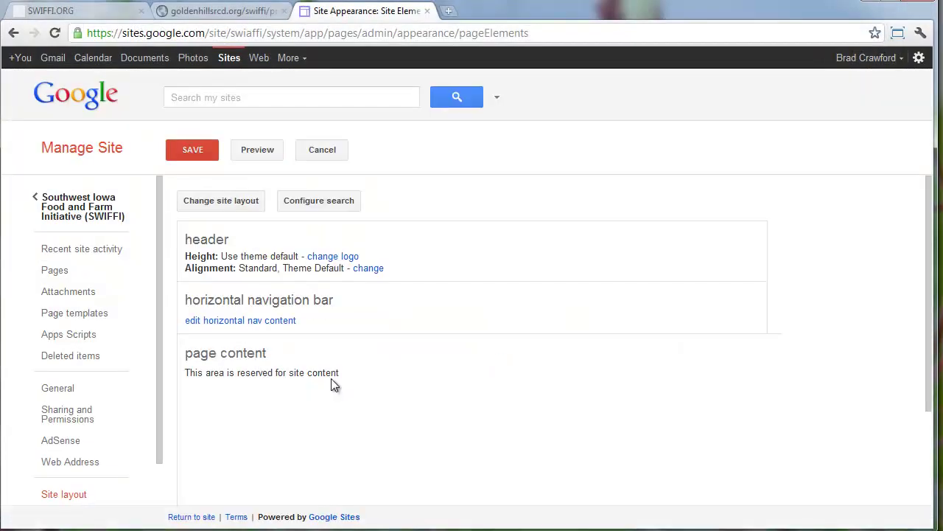
pyautogui.click(189, 151)
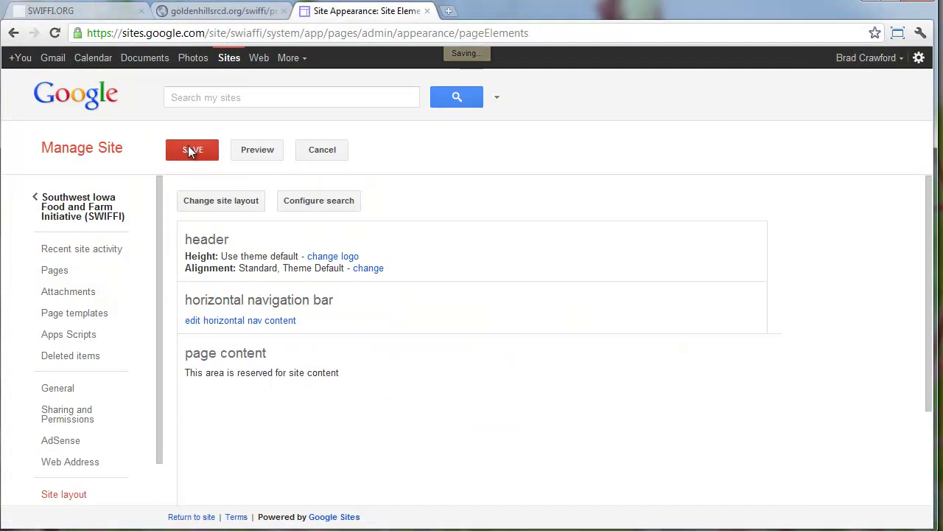
pyautogui.click(85, 206)
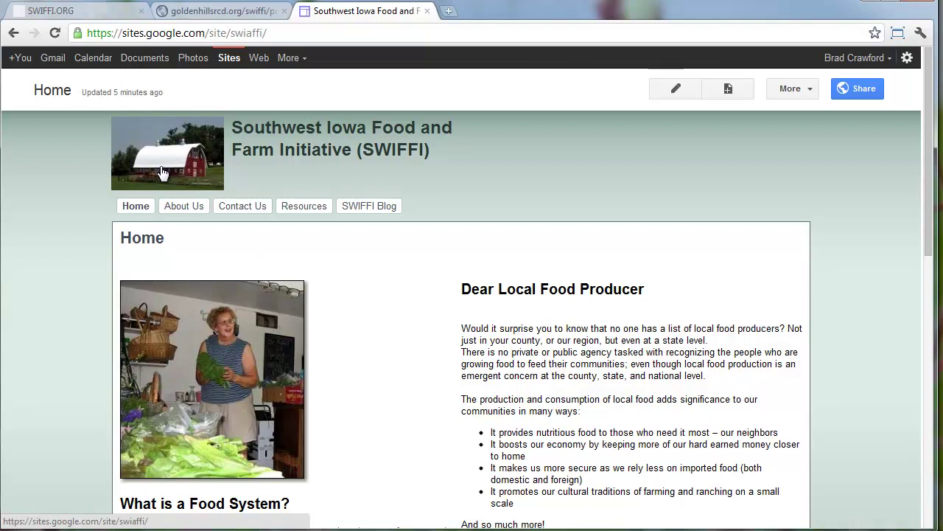
# Go to picnik.com in a new tab and start the photo editor
pyautogui.hotkey('ctrl', 't')
pyautogui.write('picnik')
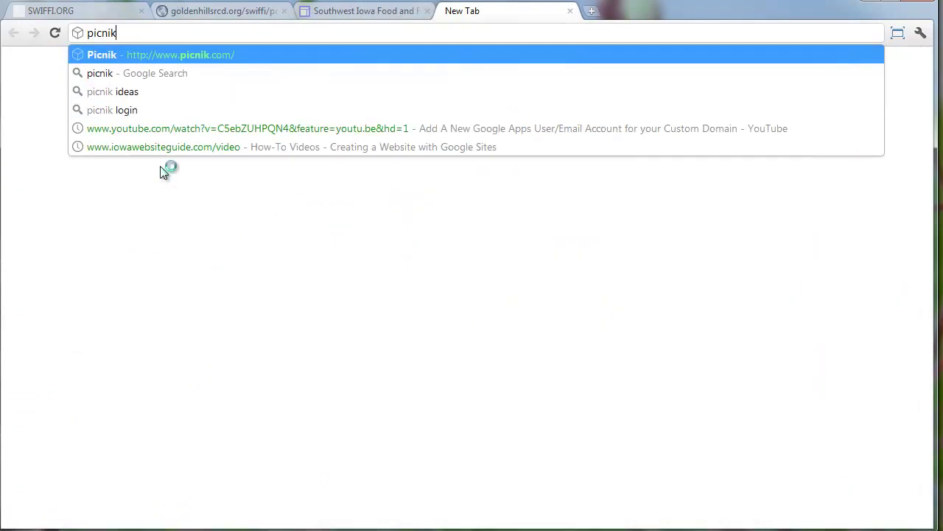
pyautogui.press('Return')
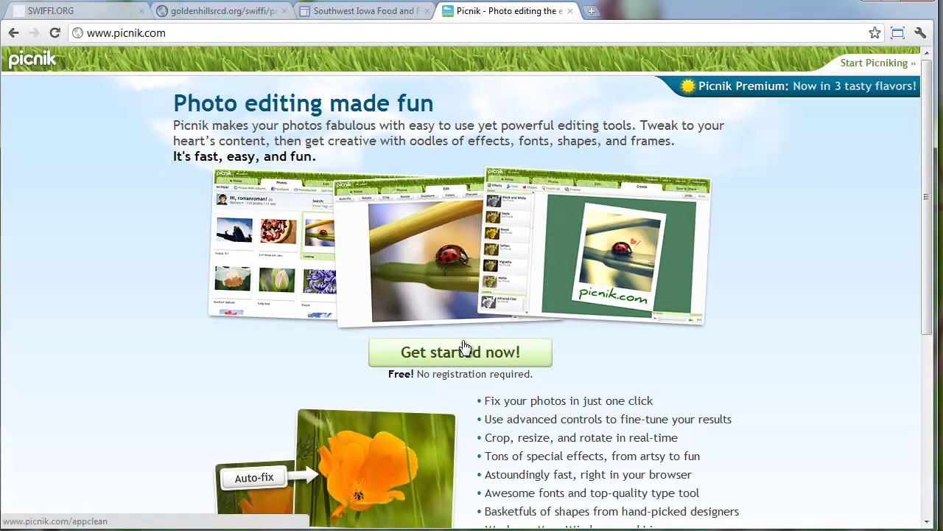
pyautogui.click(463, 351)
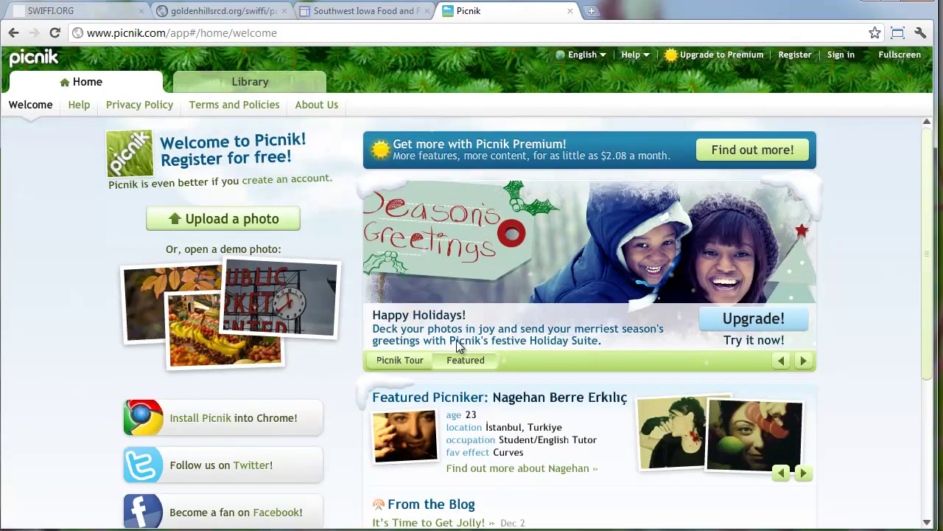
# Upload red_barn_adair from the Downloads\swiffi folder into the editor
pyautogui.click(241, 221)
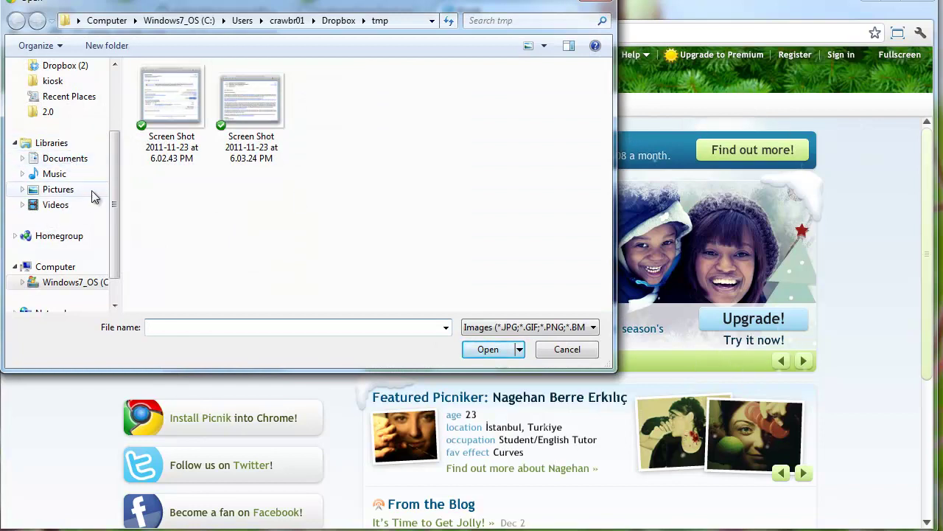
pyautogui.moveTo(112, 172); pyautogui.dragTo(84, 109)
pyautogui.click(82, 112)
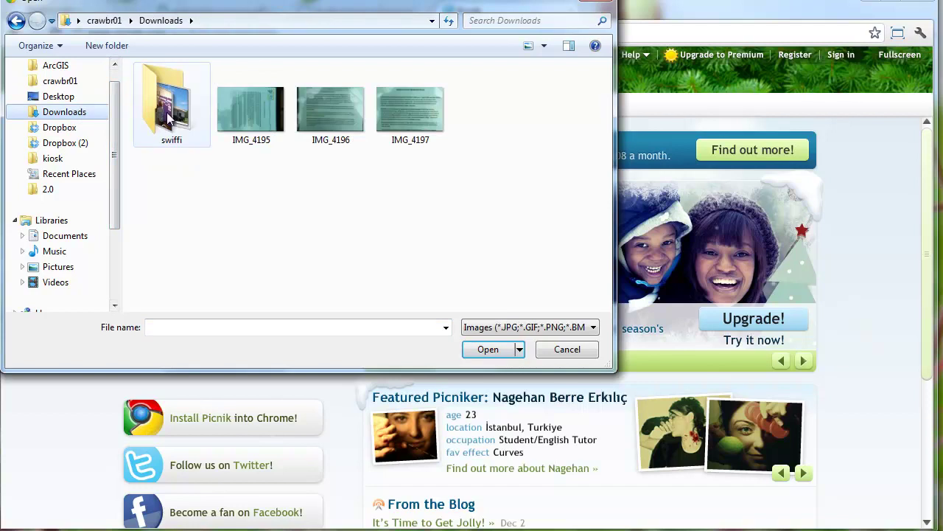
pyautogui.doubleClick(192, 120)
pyautogui.click(410, 112)
pyautogui.click(504, 353)
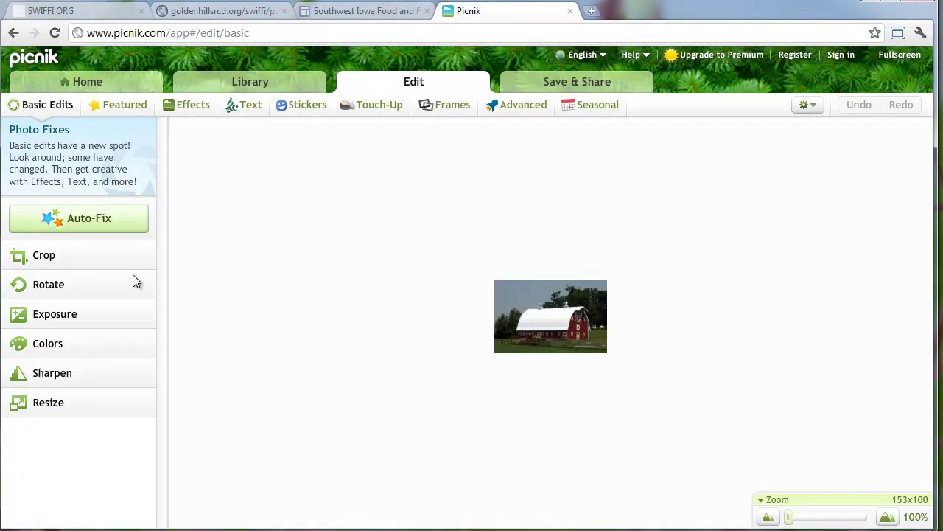
# Try a 4000-pixel width resize, inspect the enlarged photo, and cancel it
pyautogui.click(80, 402)
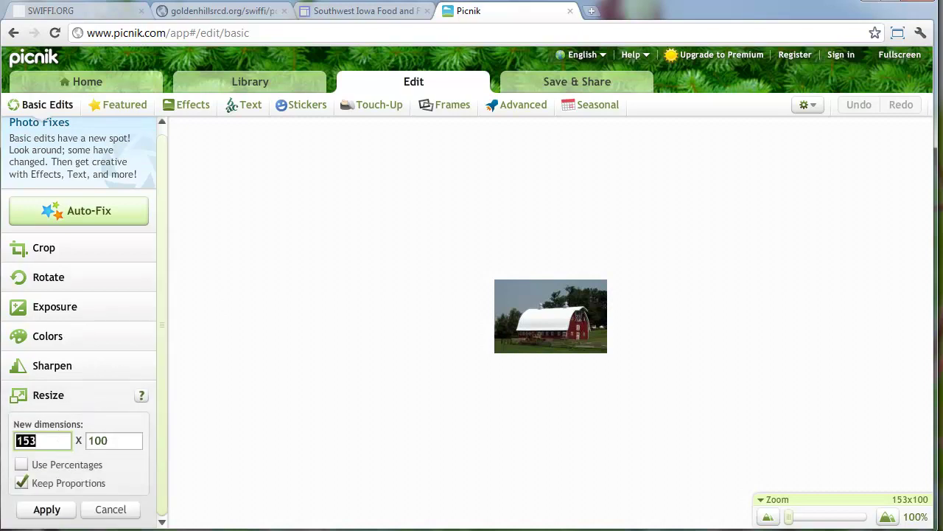
pyautogui.click(35, 440)
pyautogui.press('BackSpace')
pyautogui.press('BackSpace')
pyautogui.write('4')
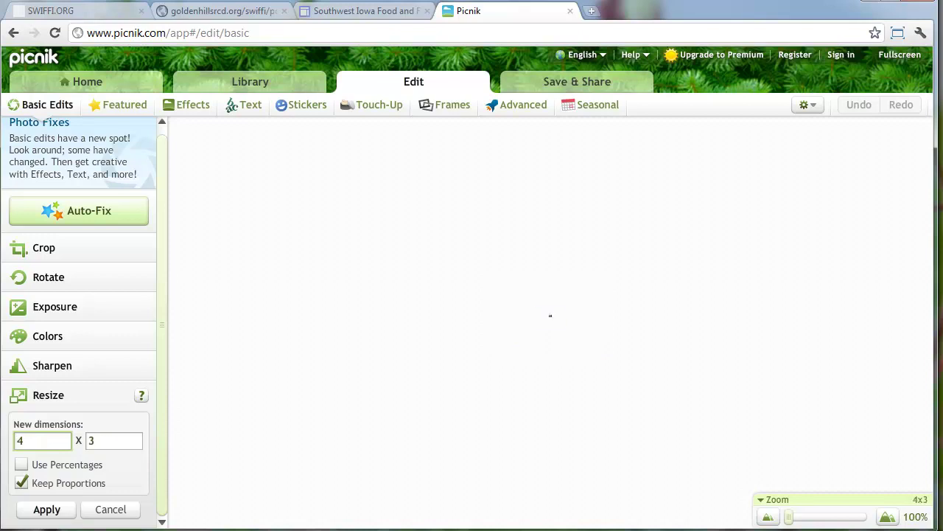
pyautogui.write('000')
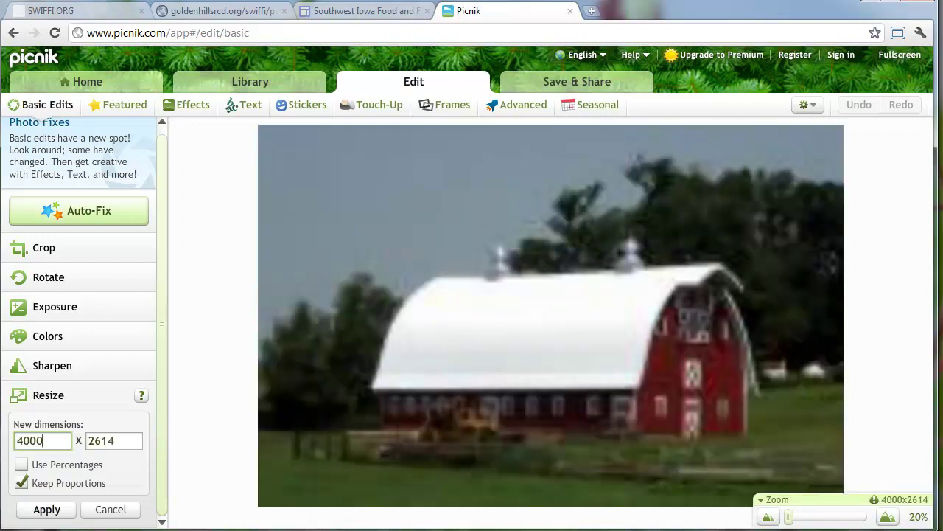
pyautogui.moveTo(836, 520); pyautogui.dragTo(801, 524)
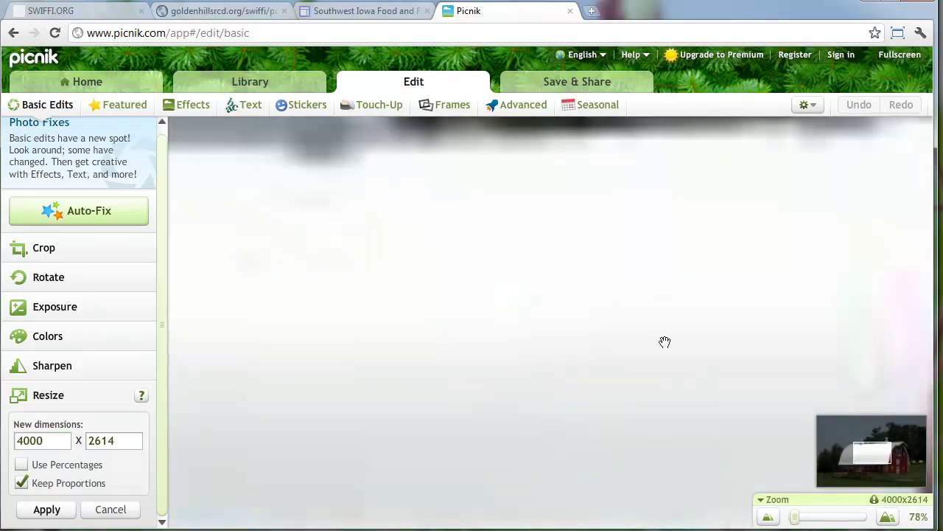
pyautogui.scroll(-5, 665, 342)
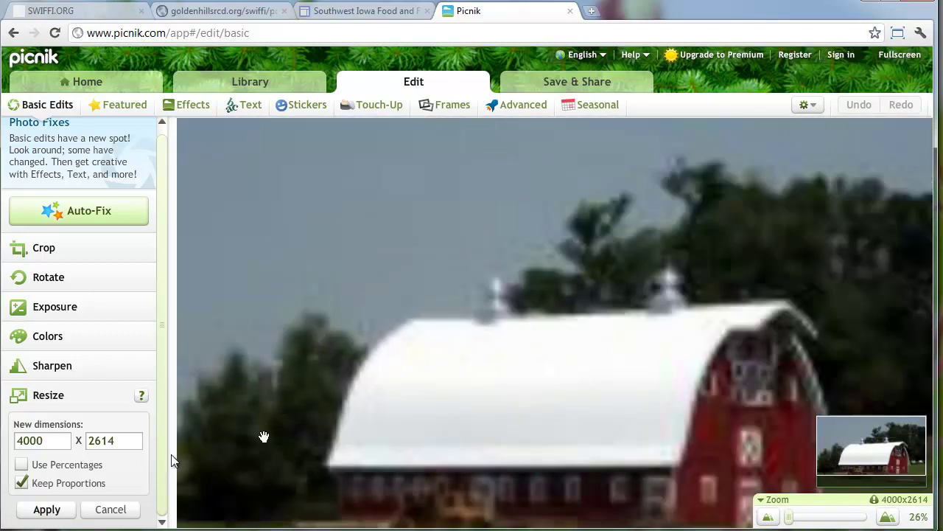
pyautogui.click(111, 510)
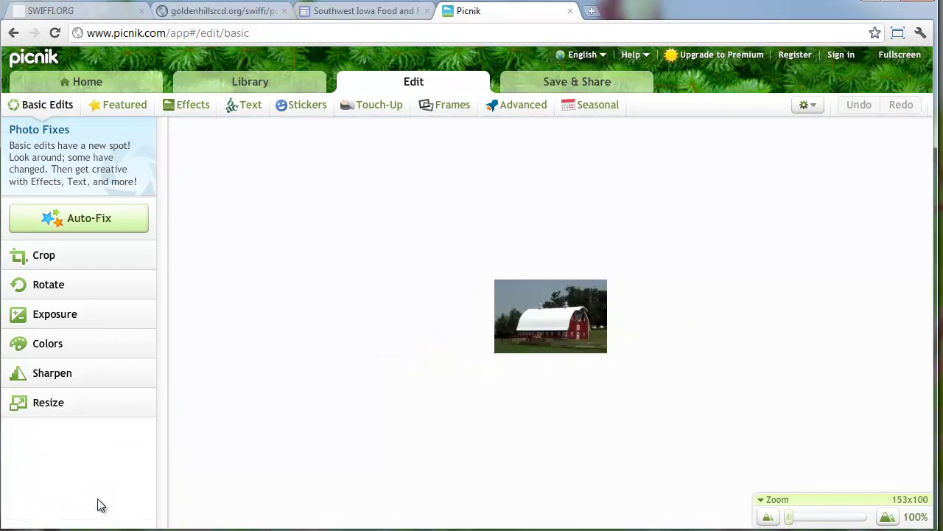
# Resize the photo to a width of 100, giving 100 x 65, and apply
pyautogui.click(49, 402)
pyautogui.click(42, 440)
pyautogui.doubleClick(42, 440)
pyautogui.write('1')
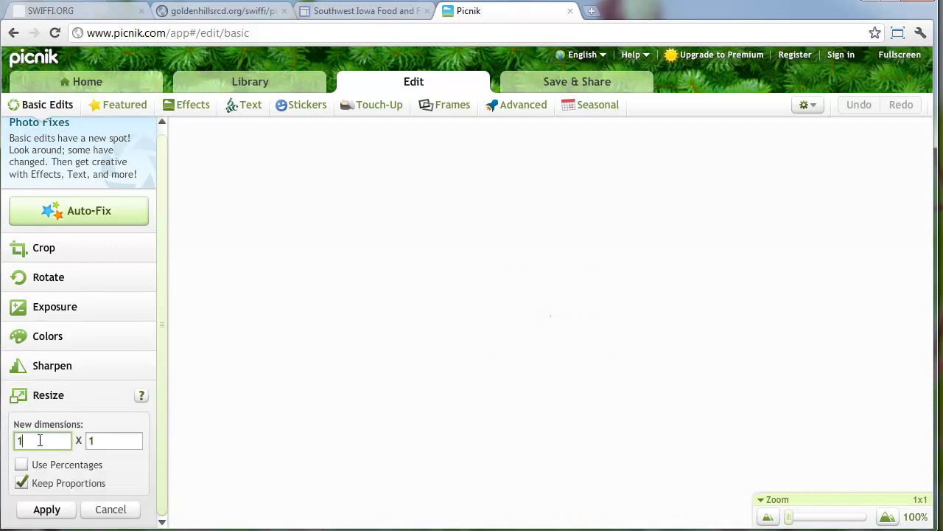
pyautogui.write('00')
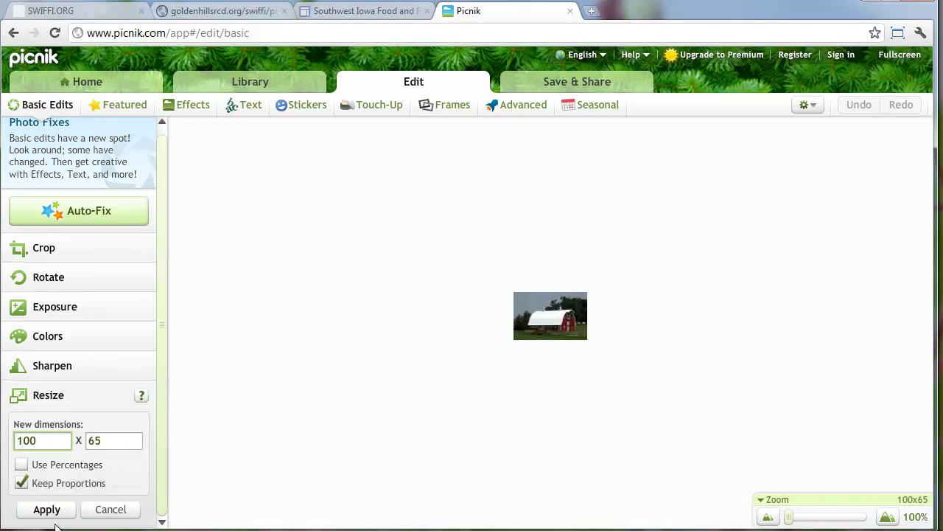
pyautogui.click(54, 511)
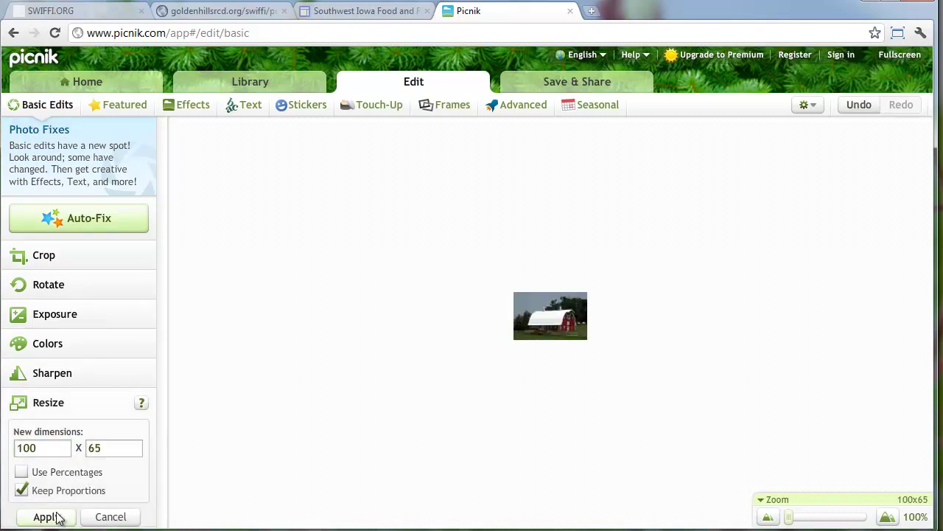
# Export the 100 x 65 barn photo as red_barn_adair_small into swiffi, then return to Google Sites
pyautogui.click(577, 82)
pyautogui.click(139, 178)
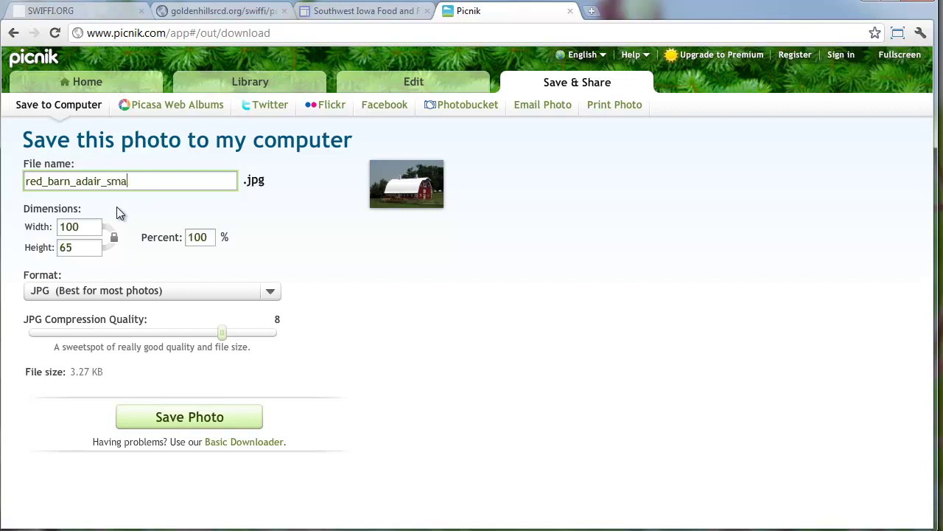
pyautogui.click(170, 415)
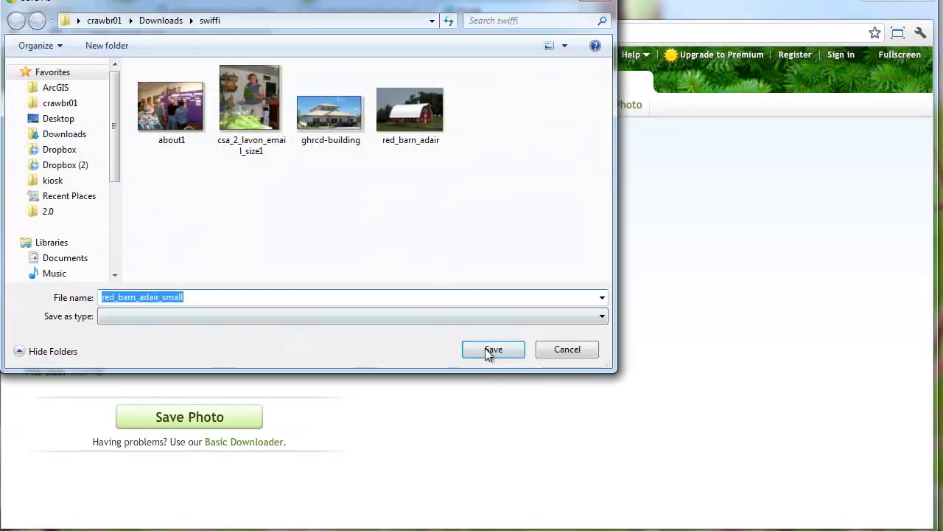
pyautogui.click(486, 349)
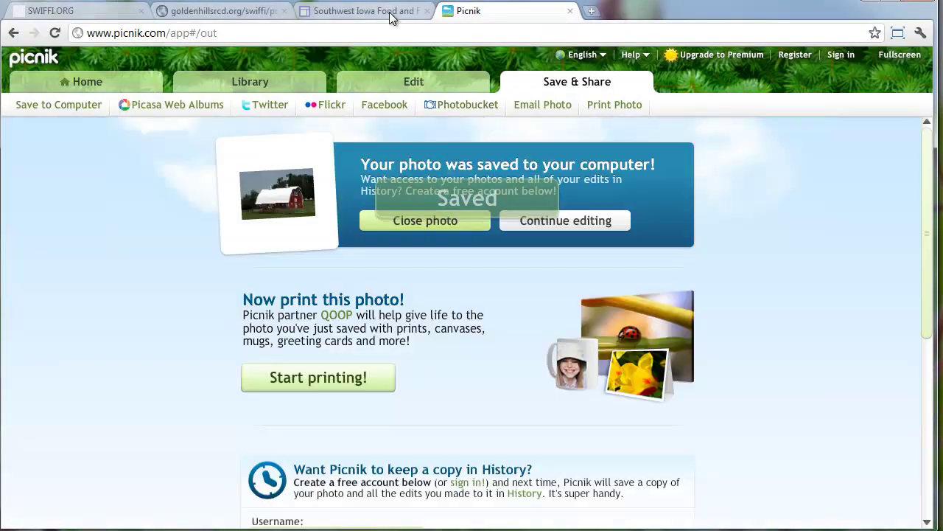
pyautogui.click(390, 13)
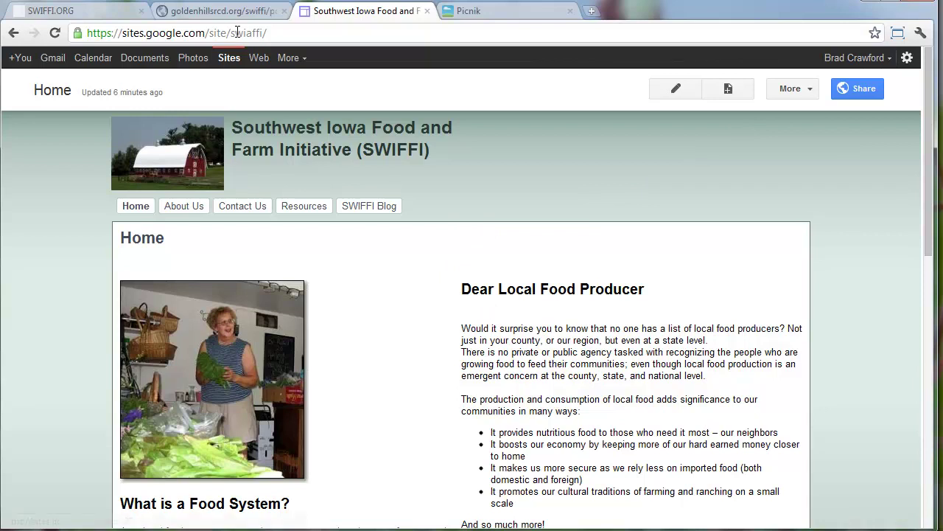
# Go to Manage Site's Colors and Fonts settings
pyautogui.click(804, 88)
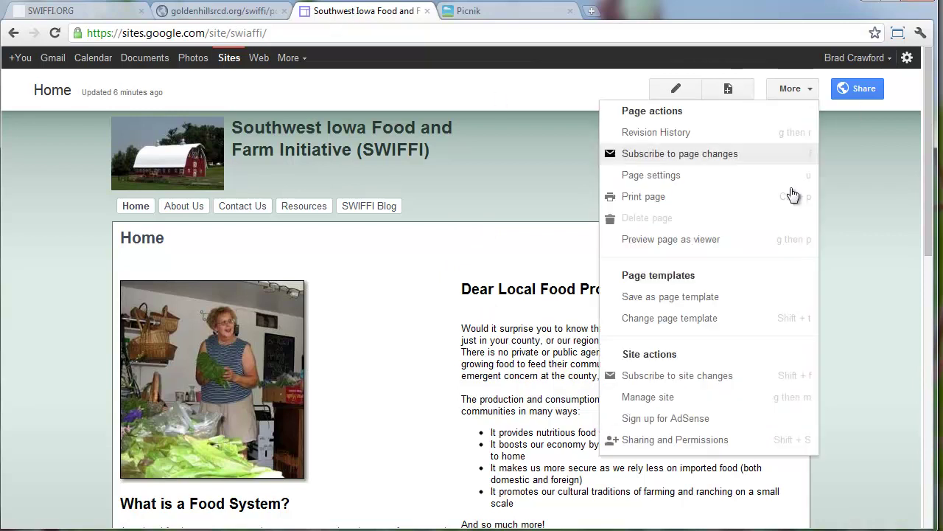
pyautogui.click(693, 401)
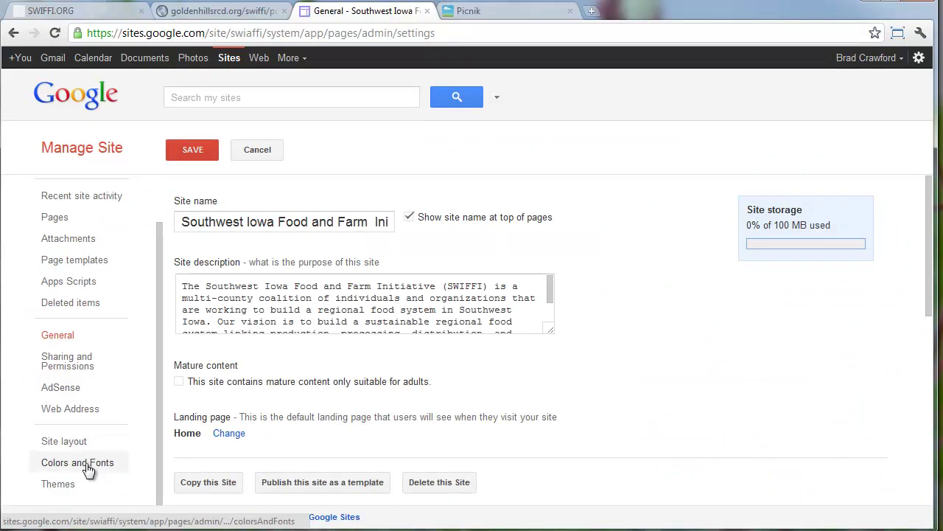
pyautogui.click(88, 464)
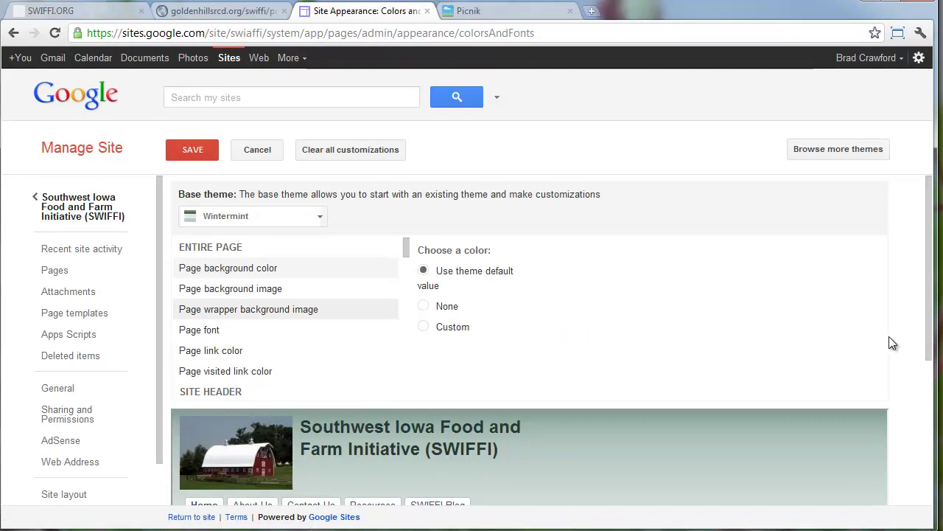
pyautogui.scroll(-1, 889, 339)
pyautogui.scroll(-1, 890, 343)
pyautogui.scroll(2, 855, 337)
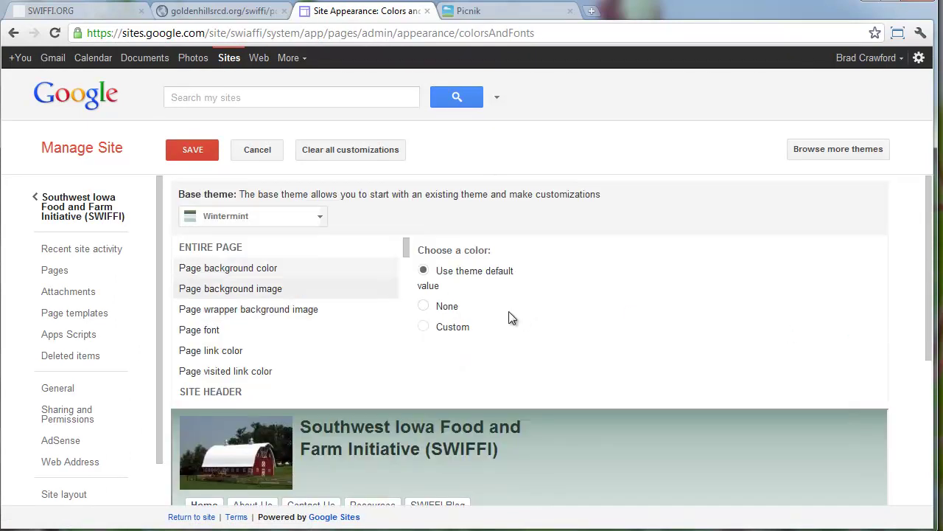
# Apply the Mint Chip base theme and review the preview
pyautogui.click(313, 218)
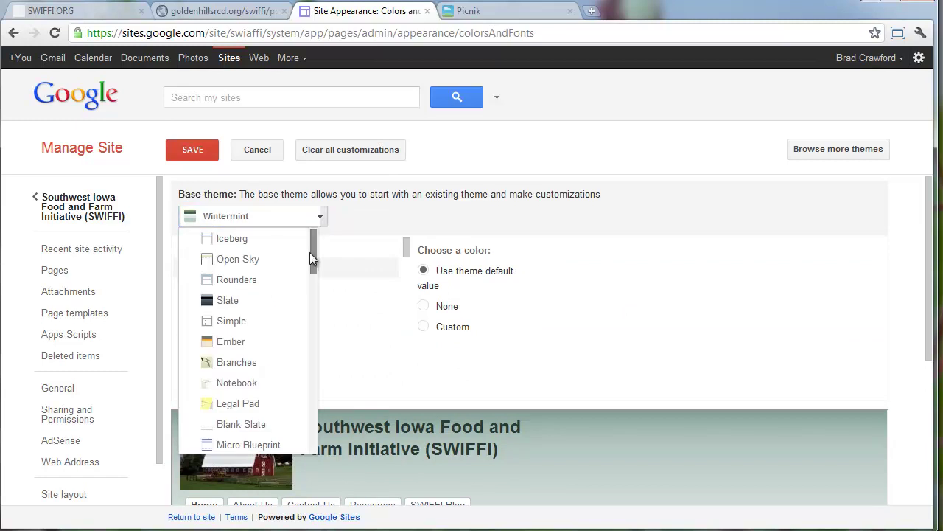
pyautogui.scroll(-10, 309, 254)
pyautogui.scroll(-2, 271, 343)
pyautogui.click(259, 417)
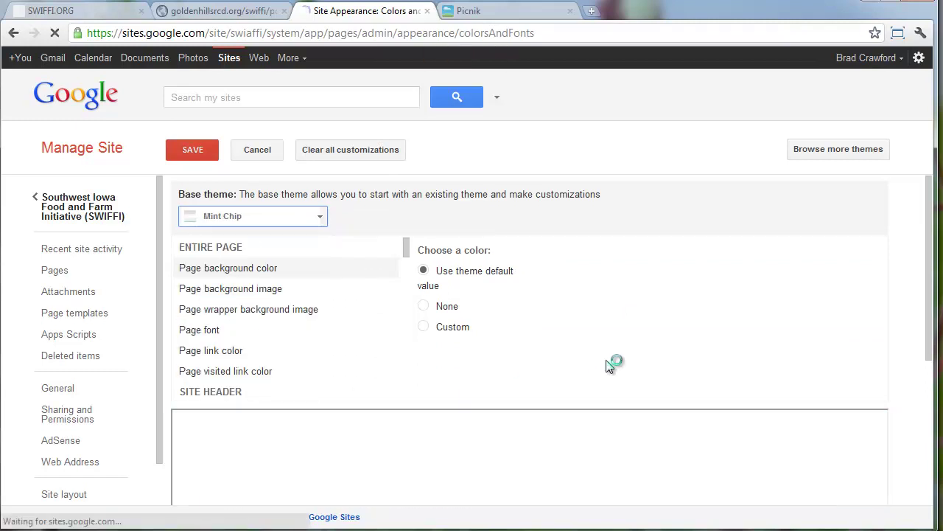
pyautogui.scroll(-2, 742, 349)
pyautogui.scroll(-2, 741, 349)
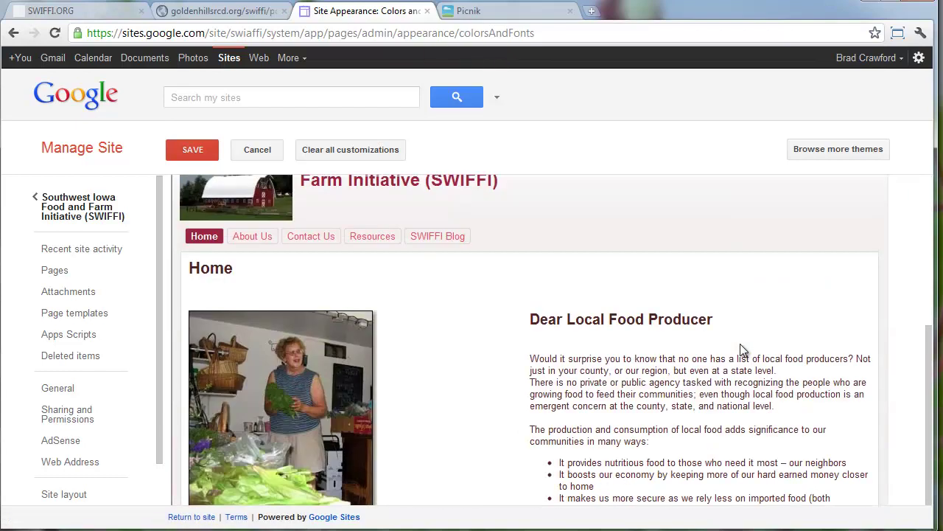
pyautogui.scroll(5, 740, 344)
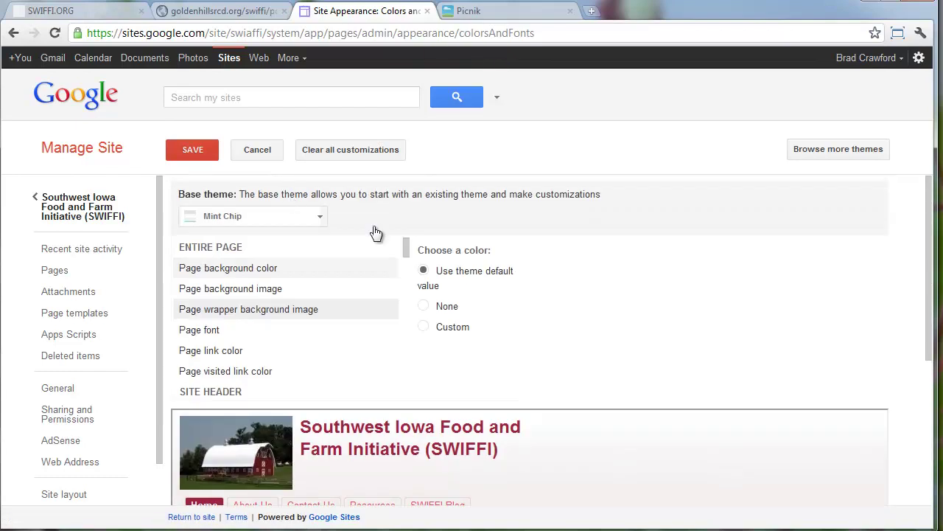
# Preview the Slate and then Ember base themes on the site
pyautogui.click(304, 220)
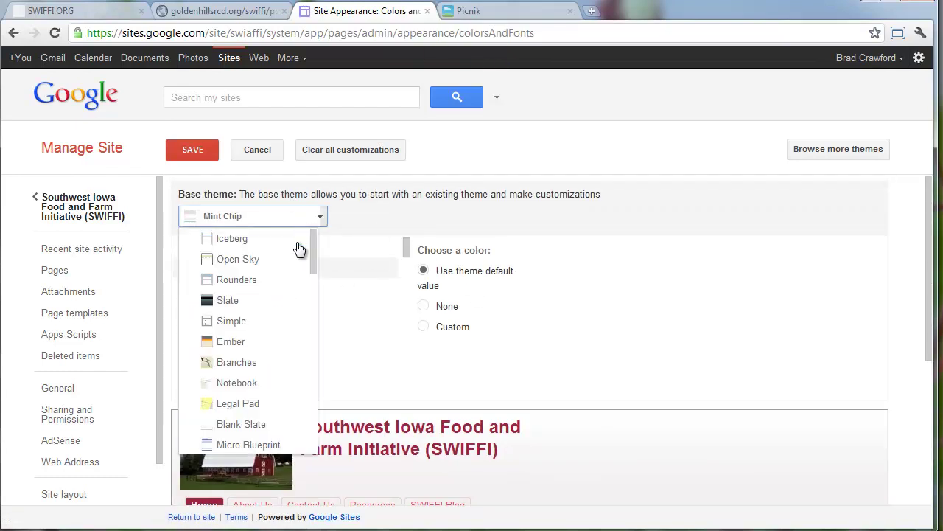
pyautogui.click(283, 296)
pyautogui.scroll(-1, 684, 434)
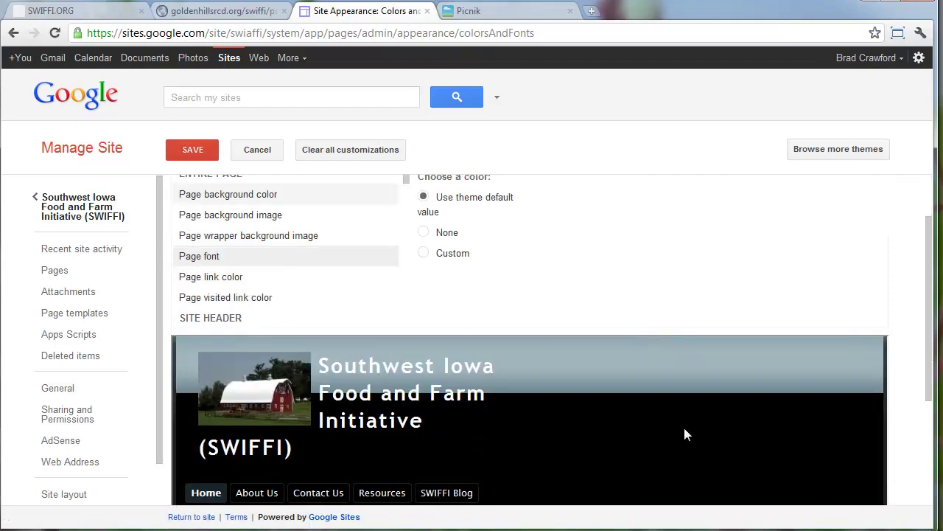
pyautogui.scroll(-3, 684, 427)
pyautogui.scroll(4, 684, 428)
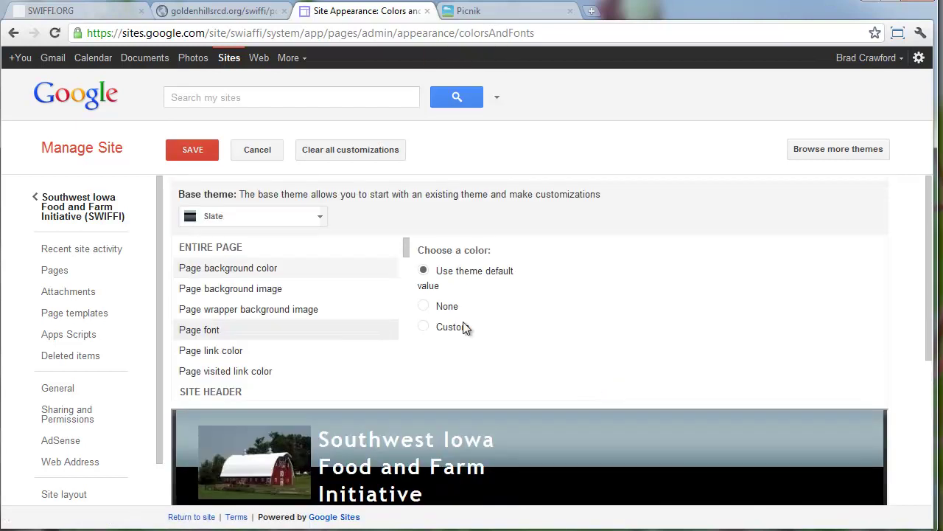
pyautogui.click(261, 217)
pyautogui.click(272, 340)
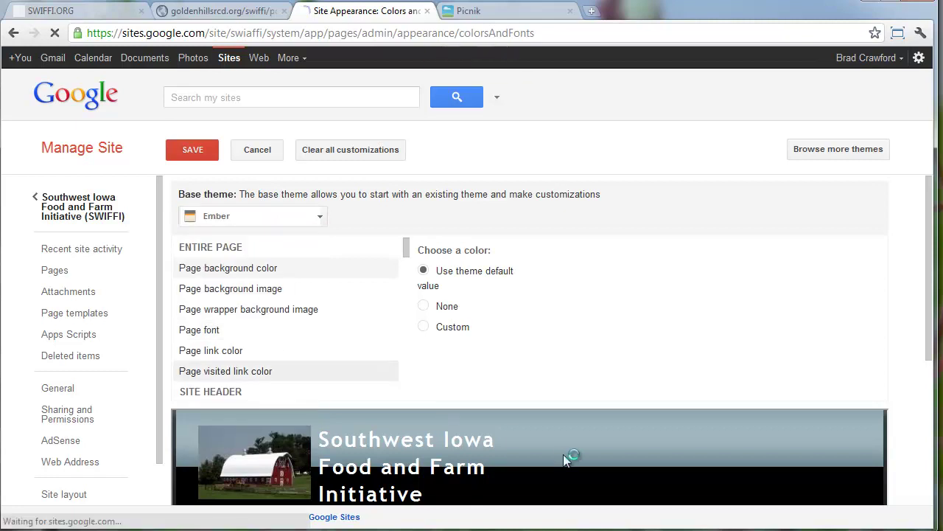
pyautogui.scroll(-3, 564, 453)
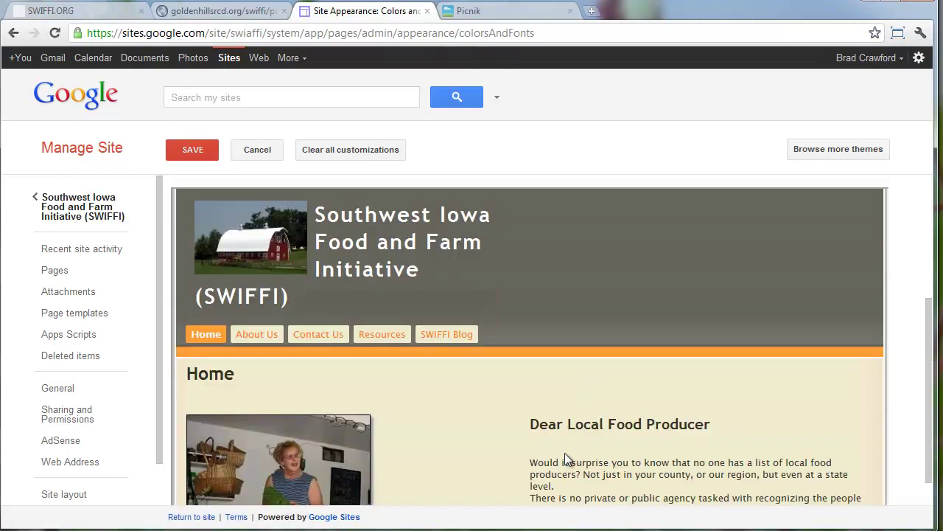
pyautogui.scroll(3, 565, 454)
# Preview the Toothpaste base theme on the site
pyautogui.click(246, 214)
pyautogui.scroll(-3, 274, 317)
pyautogui.scroll(-10, 274, 317)
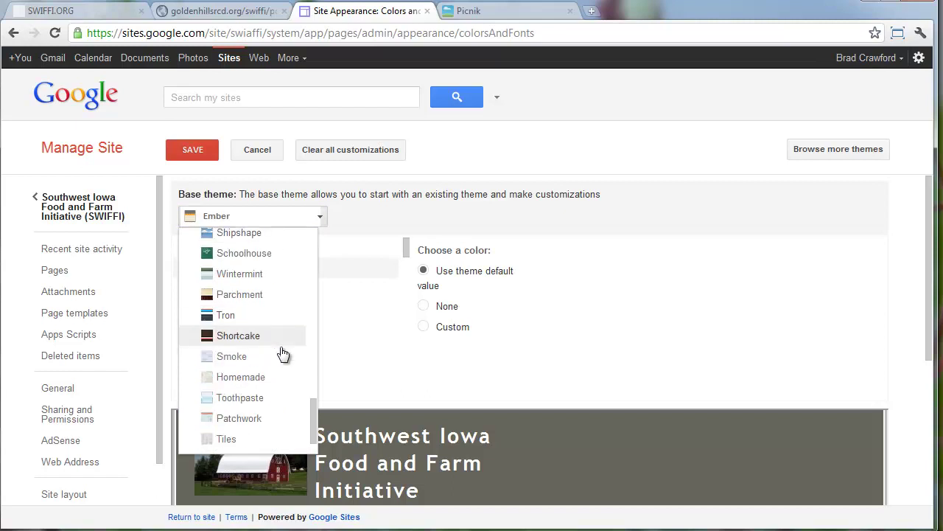
pyautogui.click(281, 398)
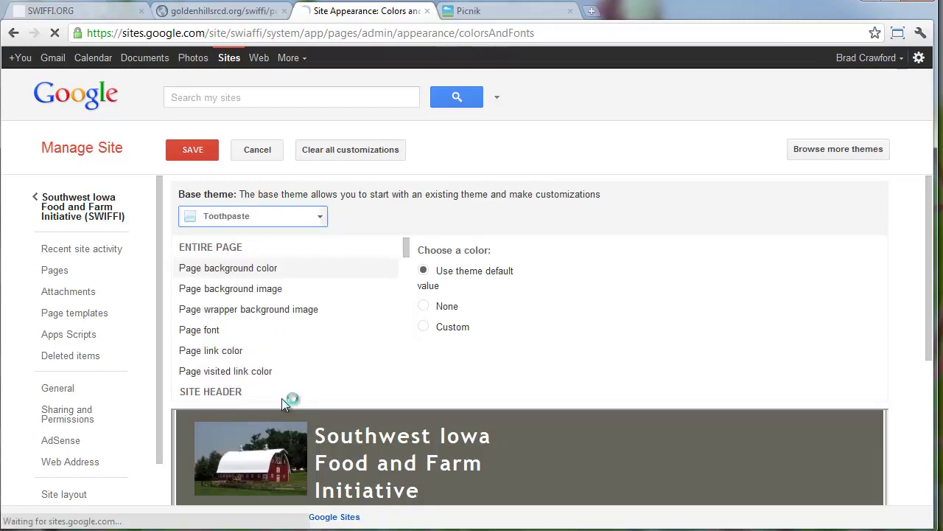
pyautogui.scroll(-8, 292, 398)
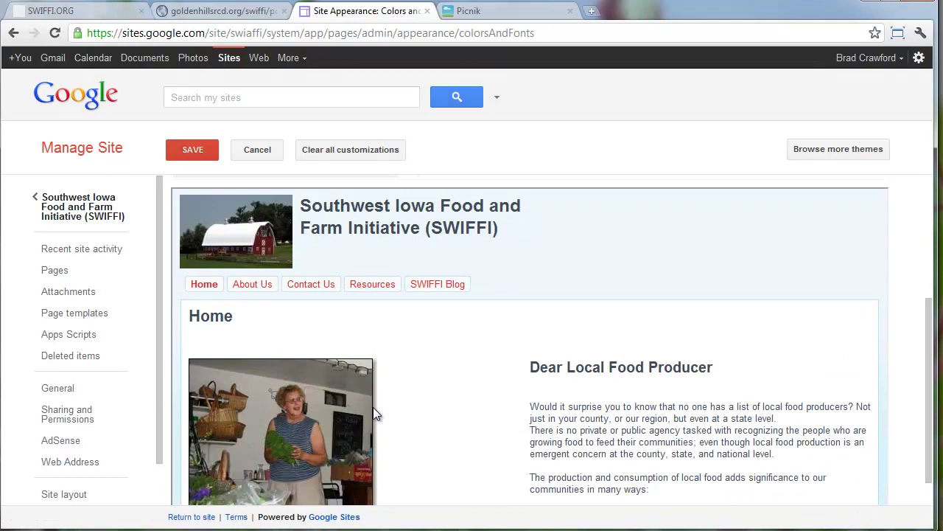
pyautogui.scroll(8, 373, 414)
# Choose Wintermint as the site's base theme
pyautogui.click(258, 216)
pyautogui.scroll(-5, 288, 325)
pyautogui.scroll(-10, 288, 325)
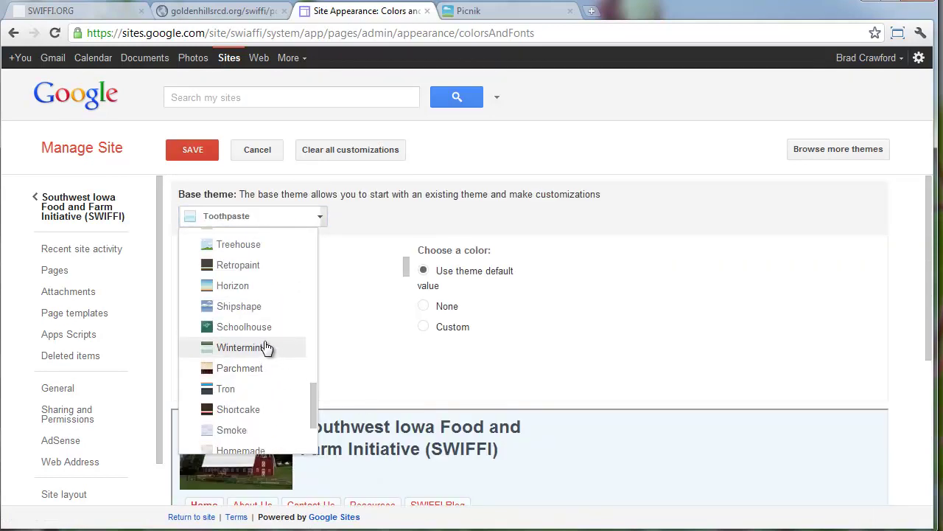
pyautogui.click(267, 347)
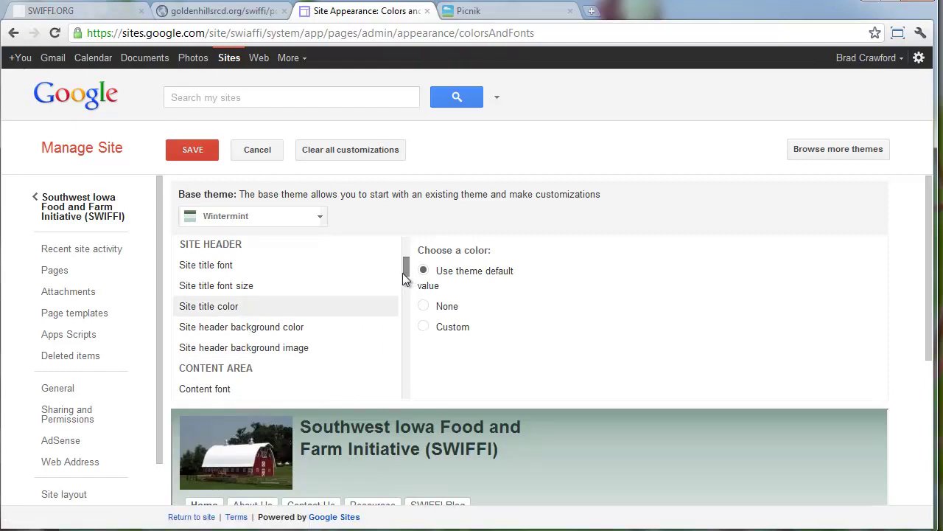
# Set the site title font to the custom Caudex font
pyautogui.moveTo(407, 265); pyautogui.dragTo(408, 255)
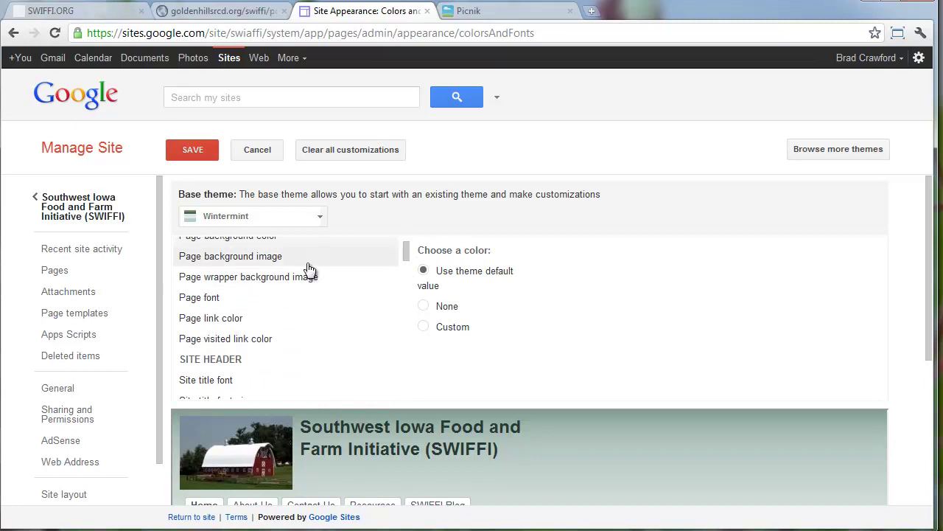
pyautogui.scroll(-2, 299, 322)
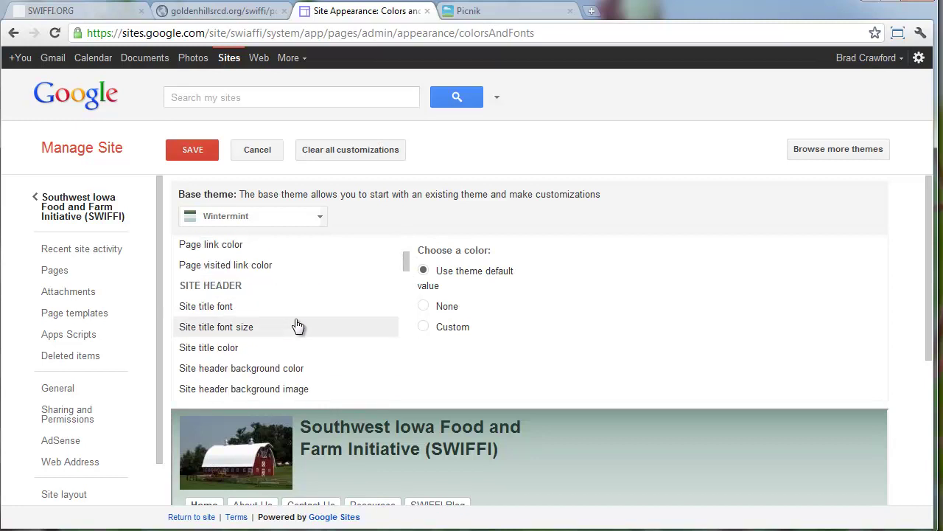
pyautogui.click(245, 310)
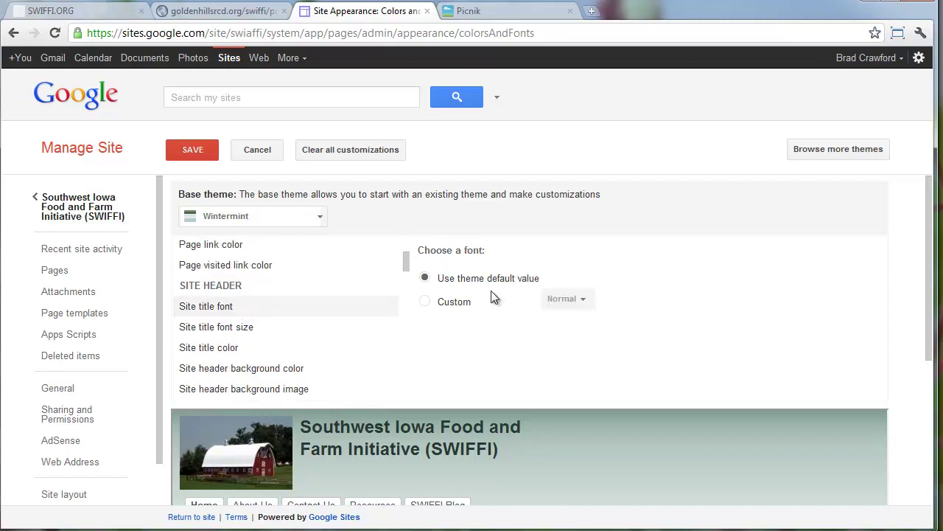
pyautogui.click(425, 303)
pyautogui.click(565, 298)
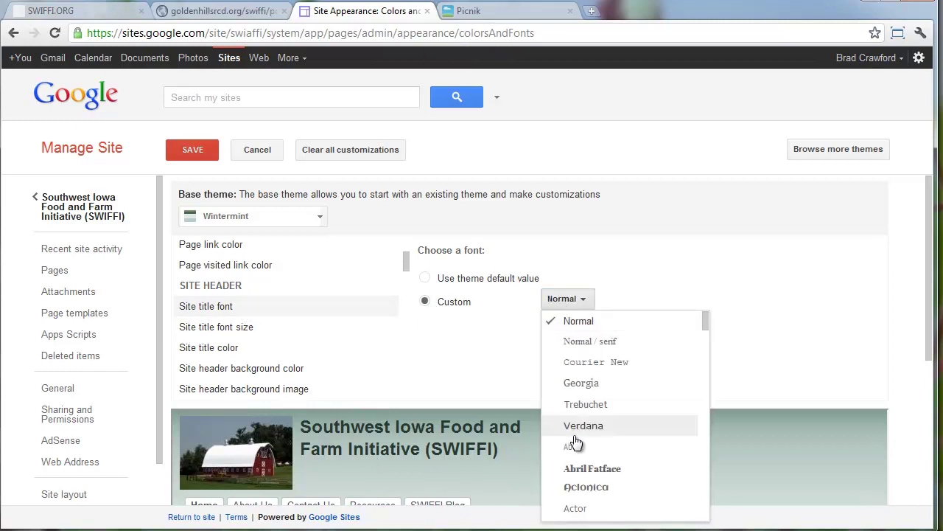
pyautogui.scroll(-6, 595, 438)
pyautogui.scroll(-10, 596, 439)
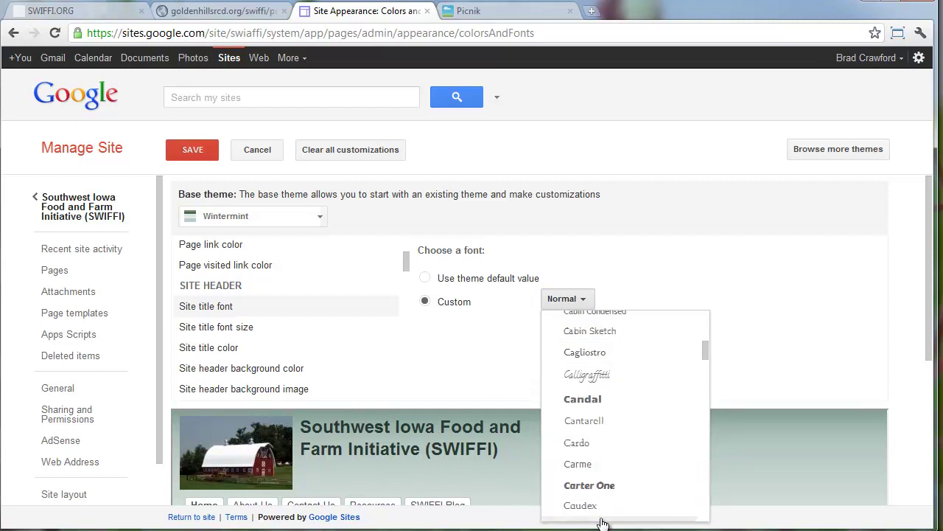
pyautogui.click(599, 503)
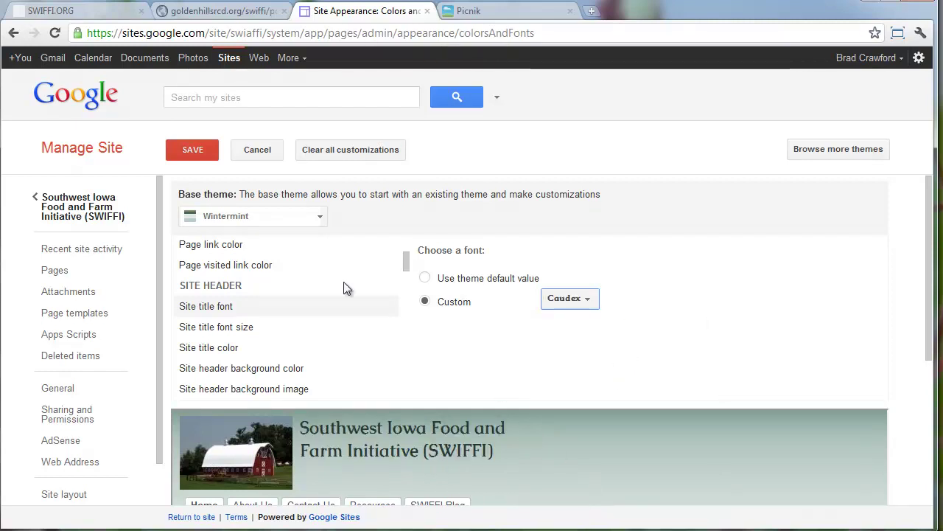
# Set the site title font size to a custom 24 pt
pyautogui.click(236, 326)
pyautogui.click(425, 301)
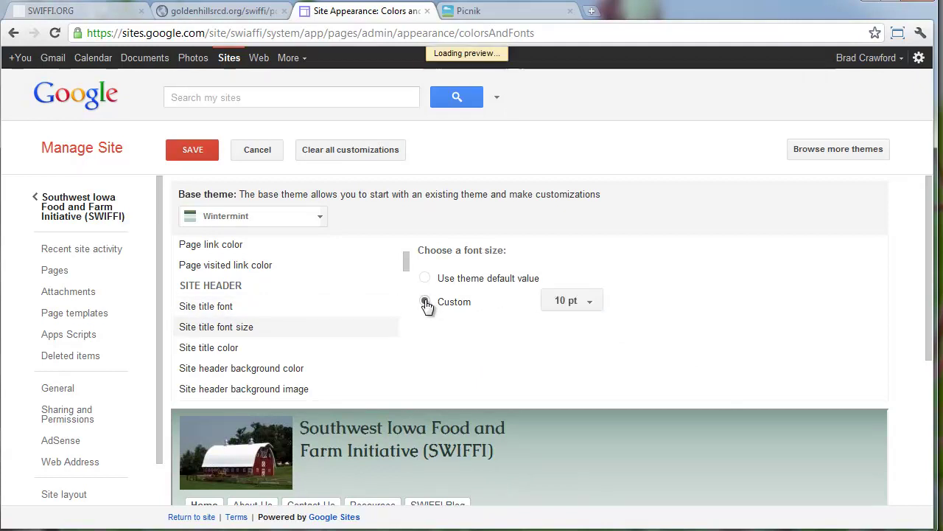
pyautogui.click(558, 302)
pyautogui.click(588, 446)
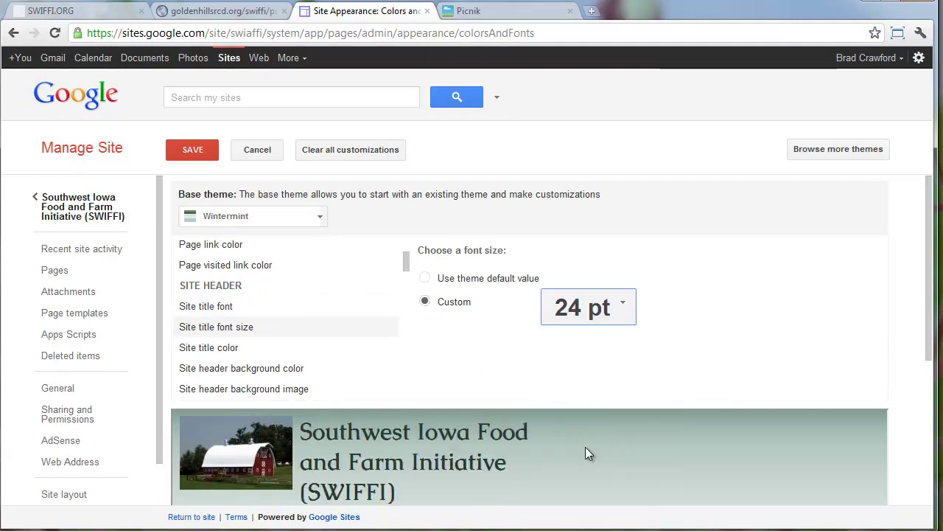
pyautogui.scroll(-1, 562, 430)
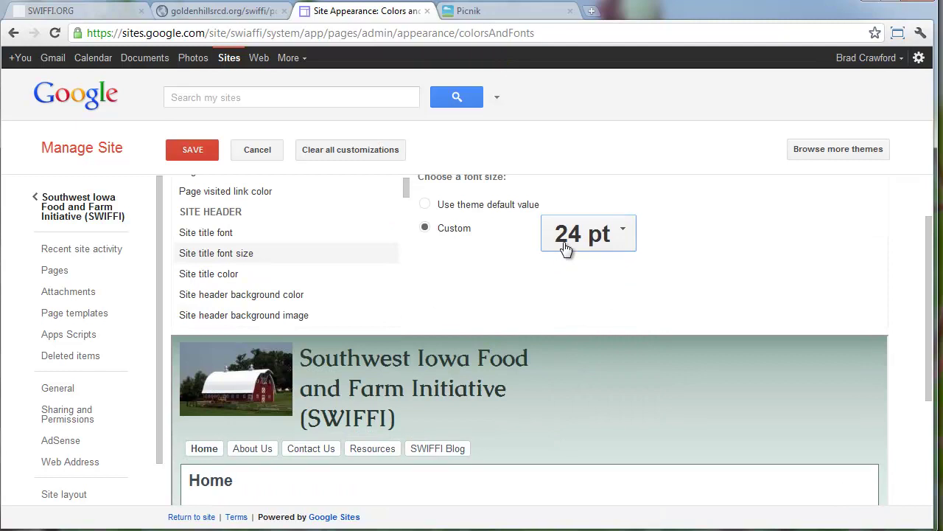
pyautogui.click(244, 277)
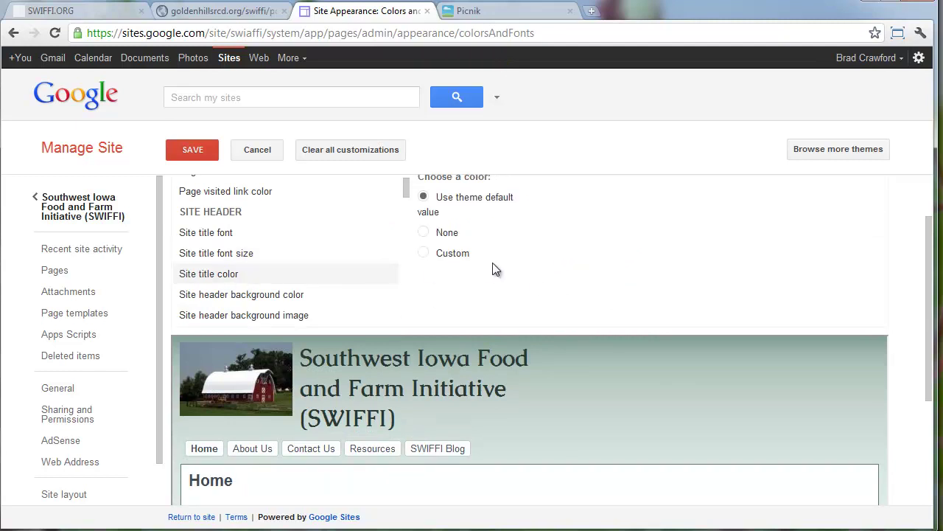
# Set a custom site title color of blue #0089c9 after briefly trying teal
pyautogui.click(445, 253)
pyautogui.click(630, 242)
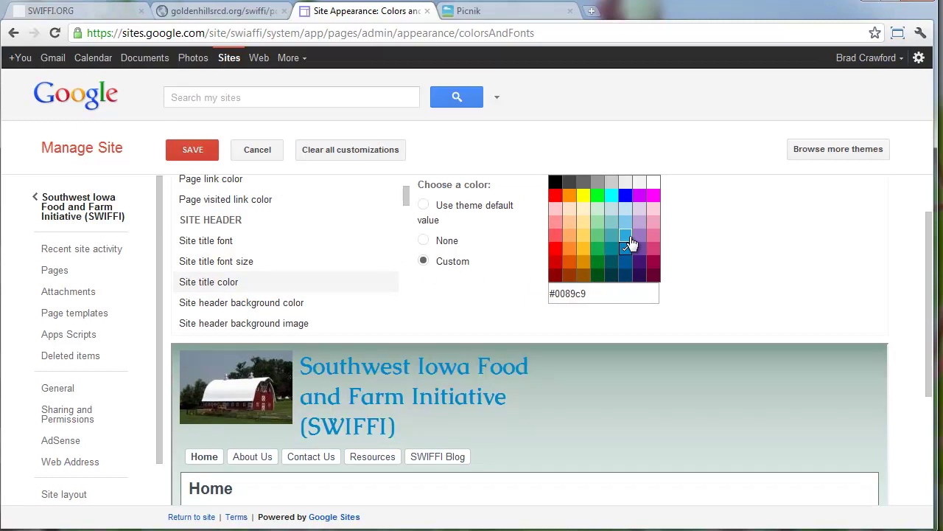
pyautogui.click(612, 249)
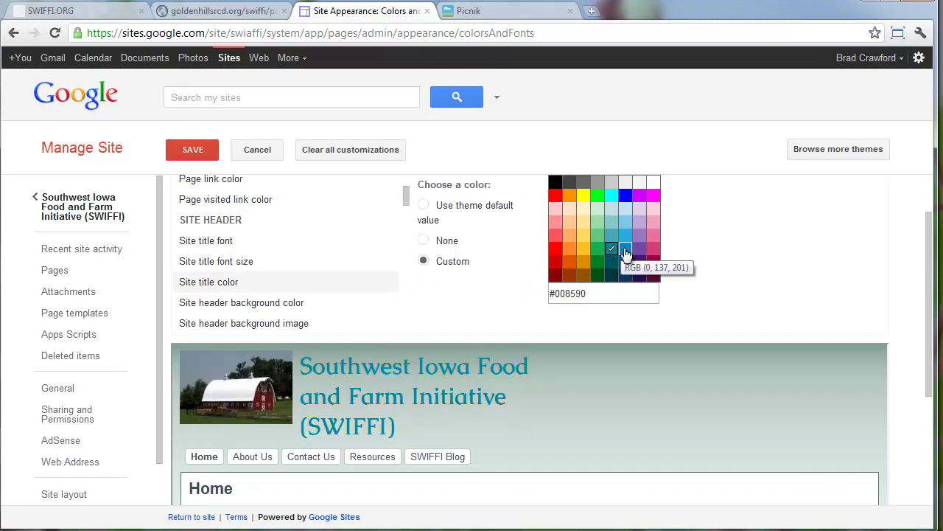
pyautogui.click(628, 251)
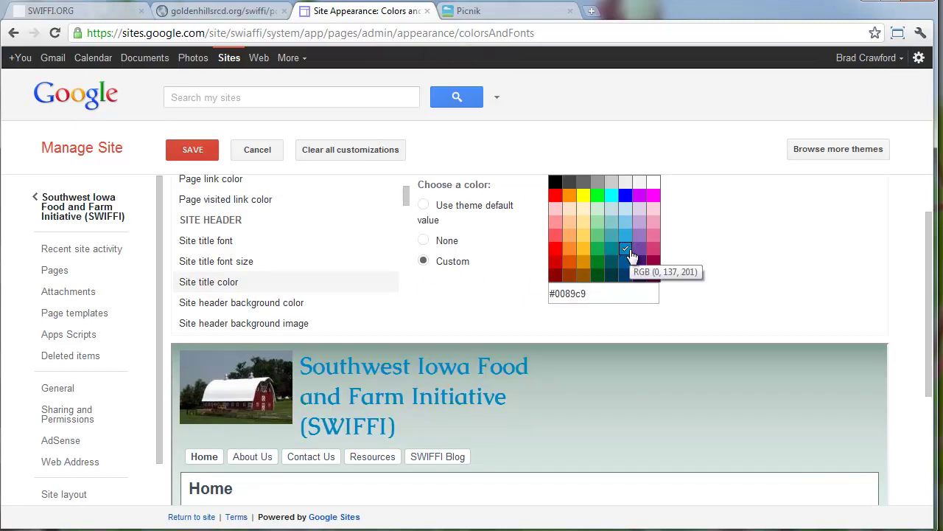
# Review the header background color and image options, keeping the theme's default background
pyautogui.click(270, 310)
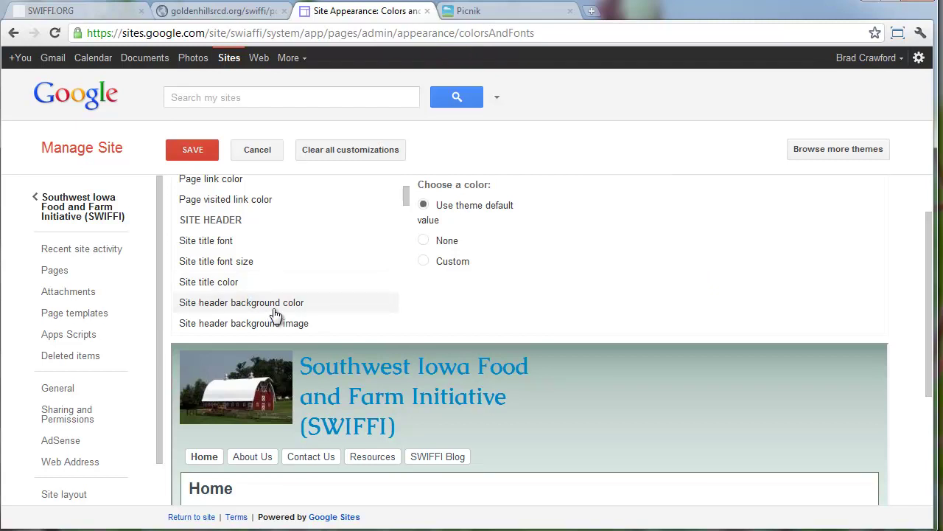
pyautogui.scroll(-1, 275, 314)
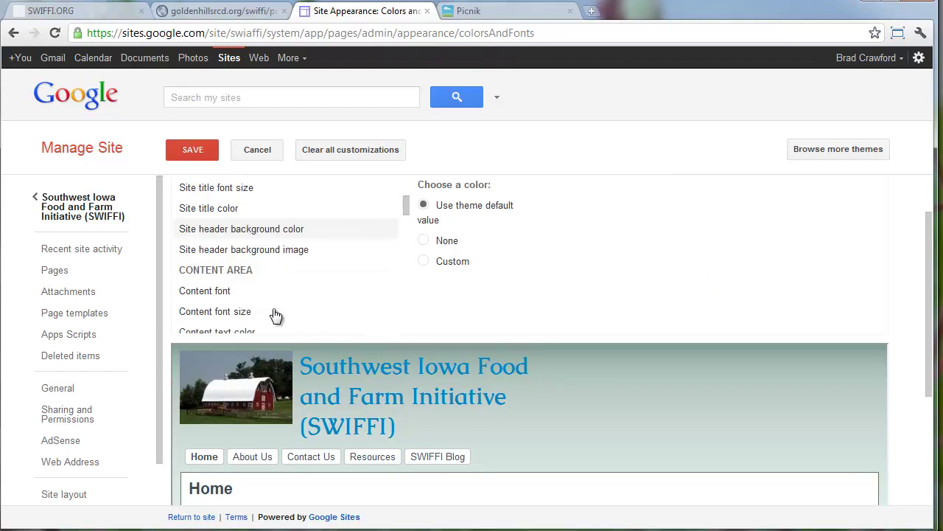
pyautogui.click(302, 252)
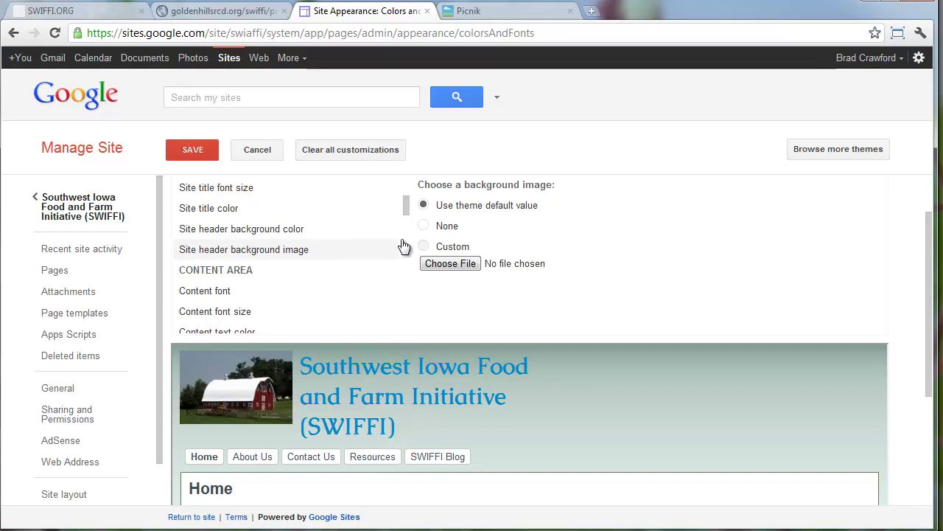
pyautogui.click(423, 225)
pyautogui.click(423, 205)
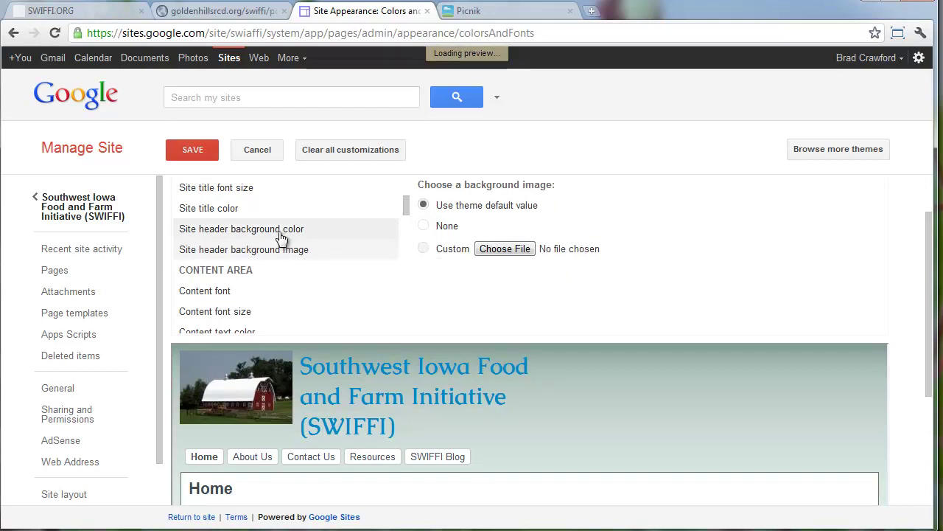
pyautogui.scroll(-1, 240, 328)
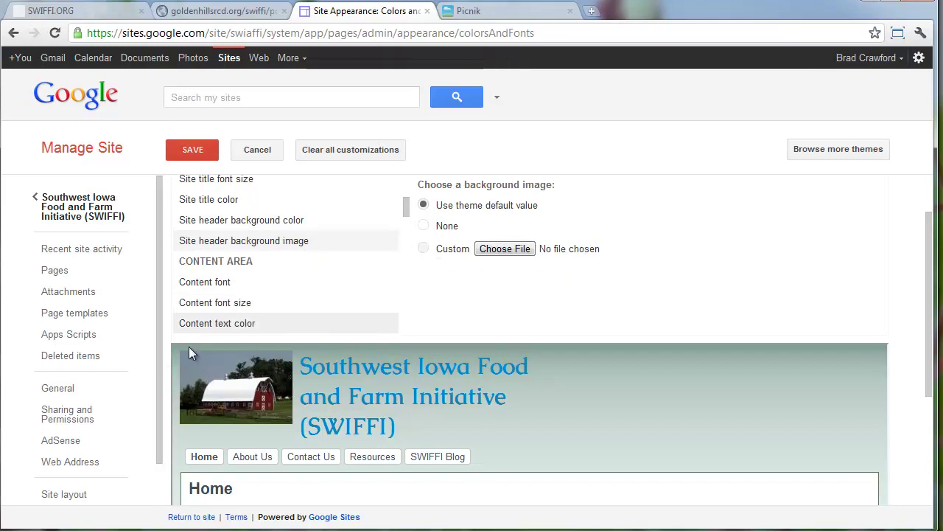
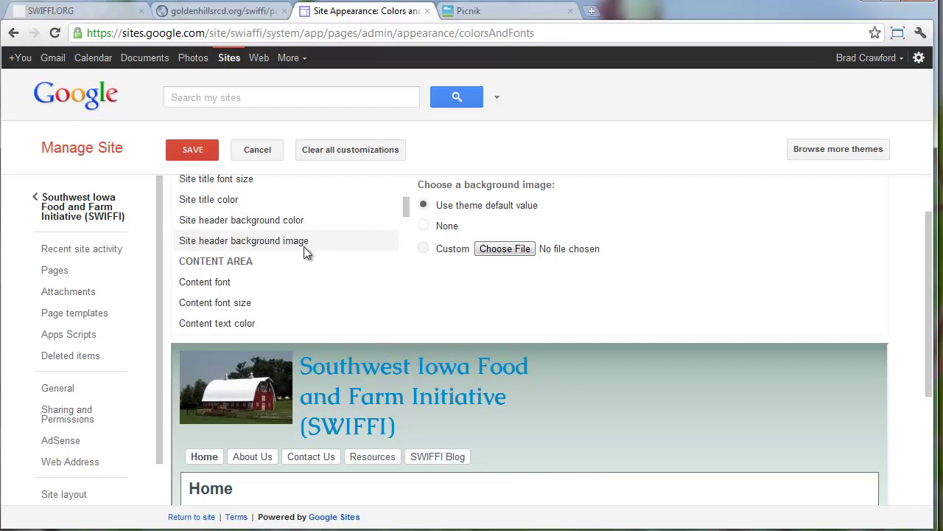
# Switch the content font to Custom and try Freehand
pyautogui.scroll(-2, 309, 354)
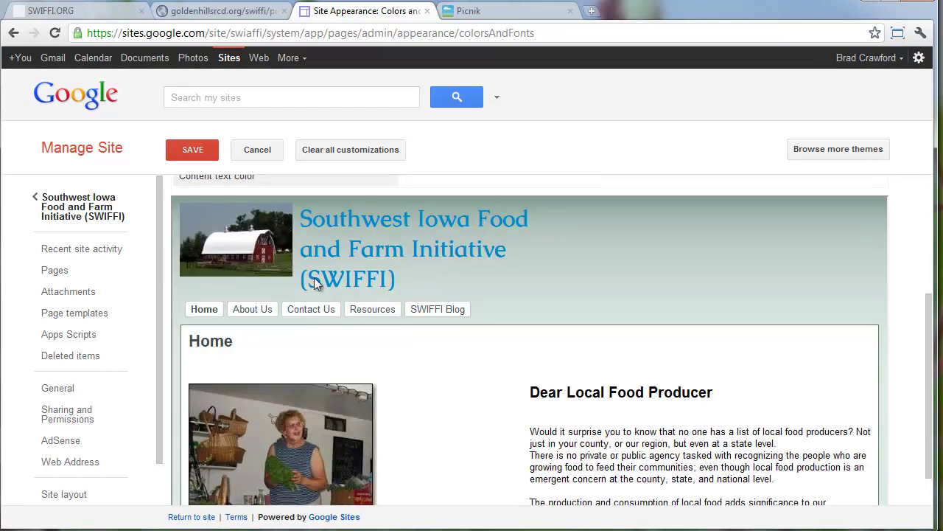
pyautogui.scroll(1, 583, 402)
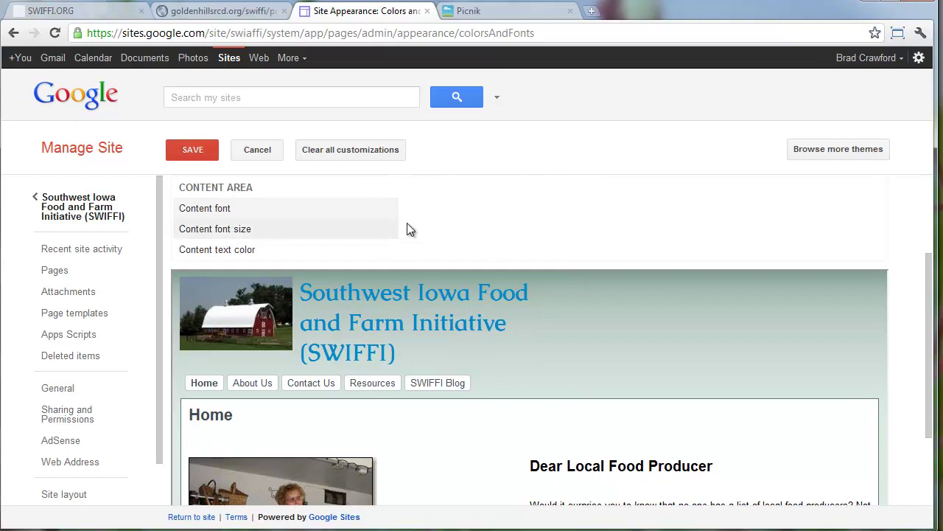
pyautogui.scroll(5, 294, 236)
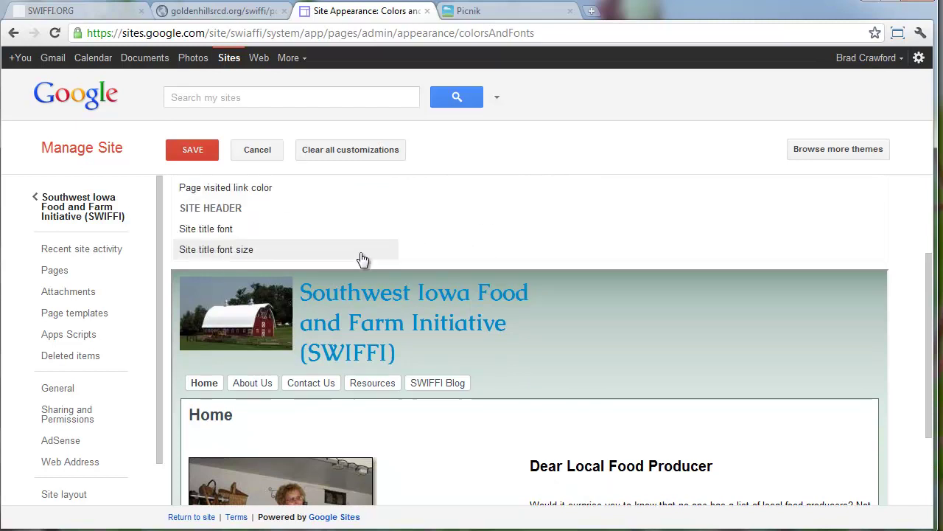
pyautogui.click(370, 264)
pyautogui.scroll(-4, 327, 263)
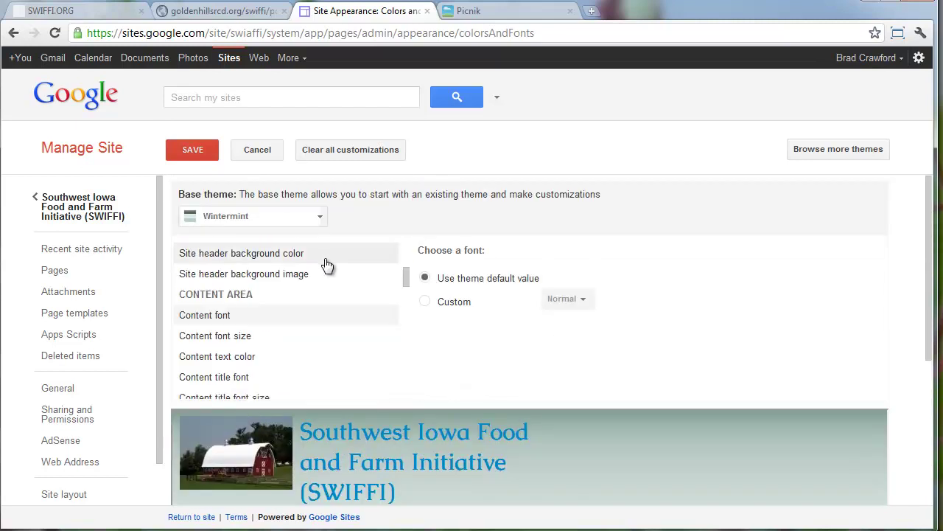
pyautogui.click(424, 302)
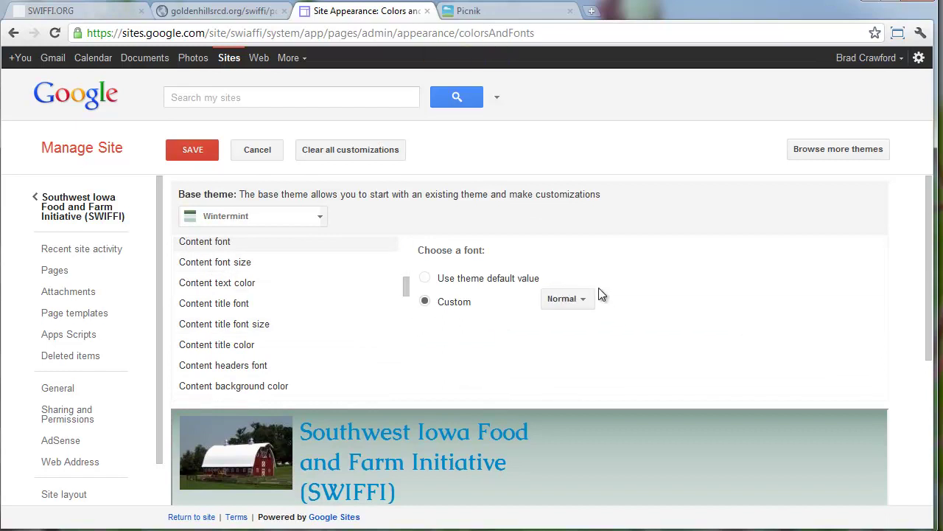
pyautogui.click(579, 299)
pyautogui.scroll(-20, 605, 389)
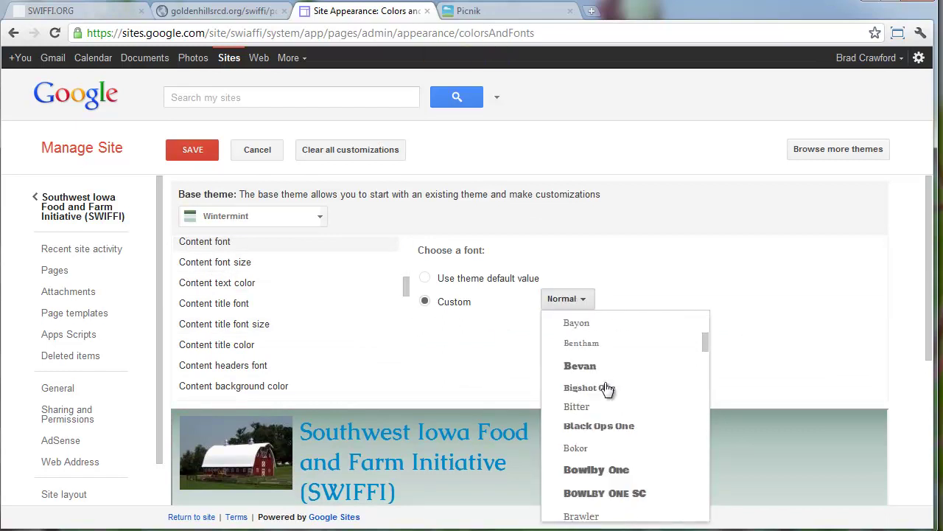
pyautogui.scroll(-7, 618, 378)
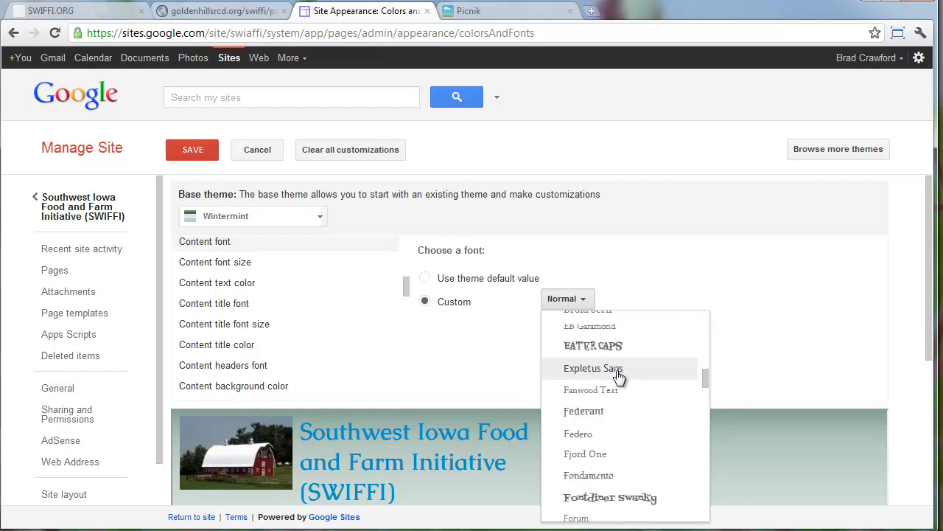
pyautogui.scroll(-4, 617, 377)
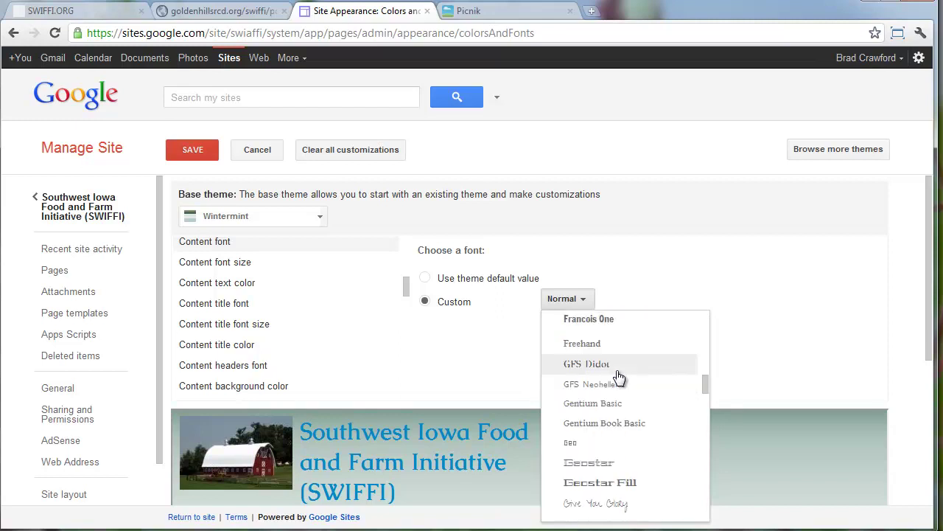
pyautogui.click(619, 344)
pyautogui.scroll(-3, 688, 359)
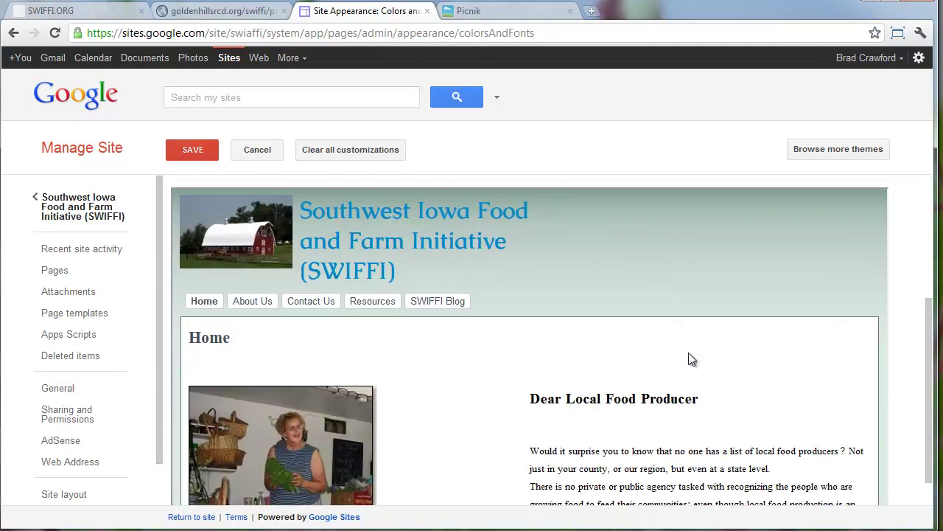
pyautogui.scroll(3, 689, 359)
# Try Verdana and then Expletus Sans as the content font
pyautogui.click(594, 299)
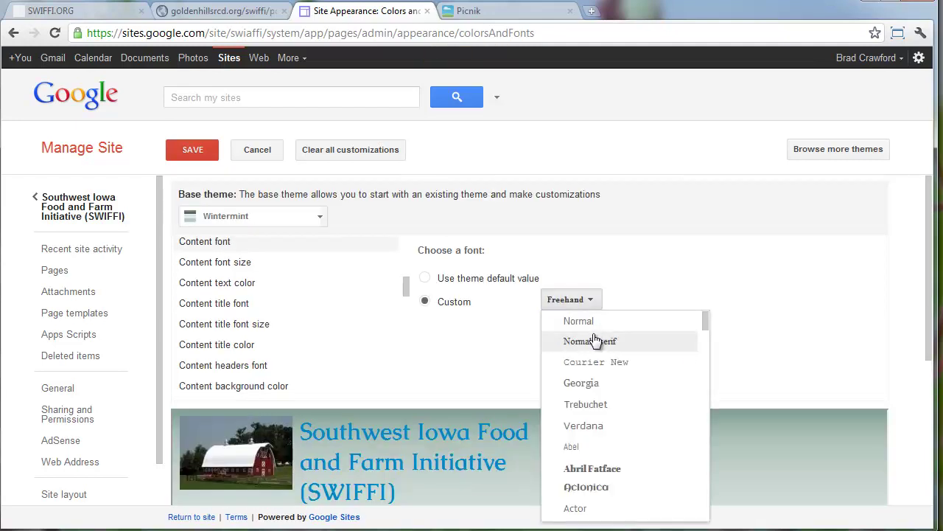
pyautogui.click(588, 425)
pyautogui.scroll(-4, 703, 423)
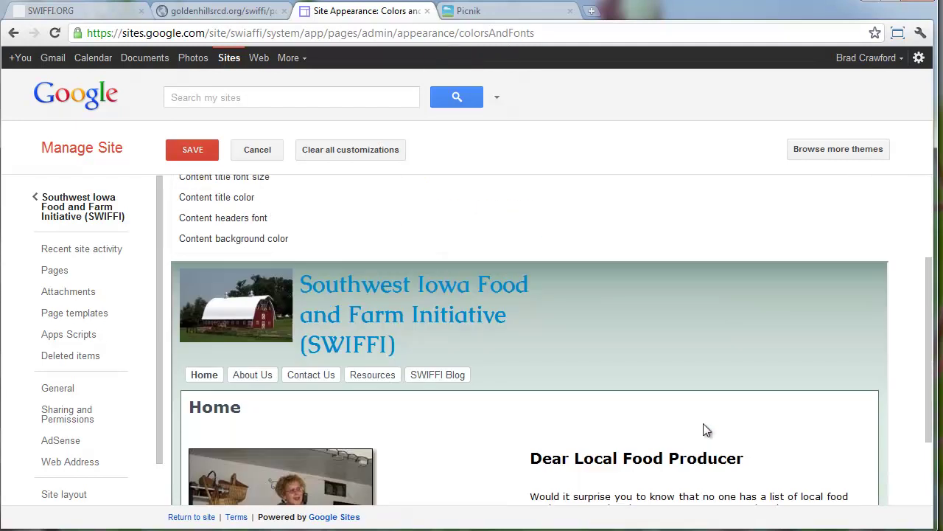
pyautogui.scroll(4, 699, 425)
pyautogui.click(572, 251)
pyautogui.scroll(-6, 596, 368)
pyautogui.scroll(-5, 598, 334)
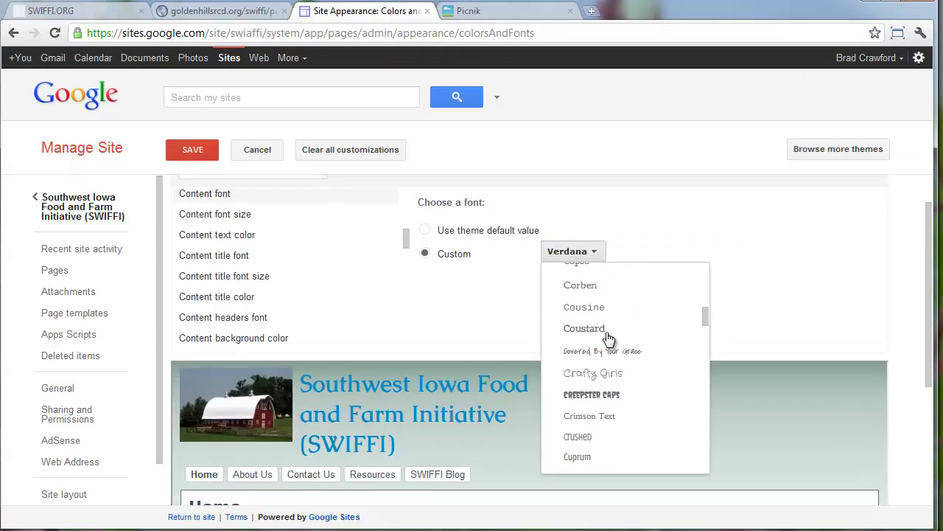
pyautogui.click(628, 394)
pyautogui.scroll(-3, 660, 395)
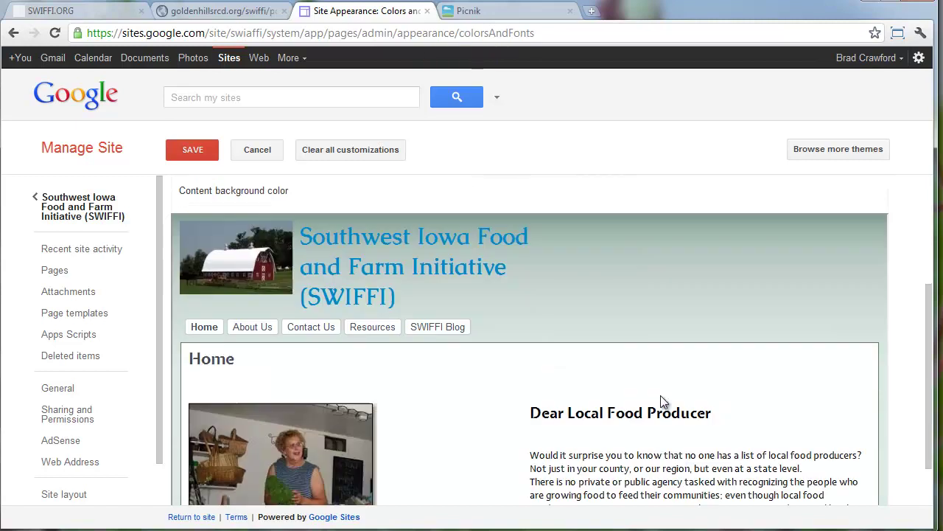
pyautogui.scroll(3, 662, 401)
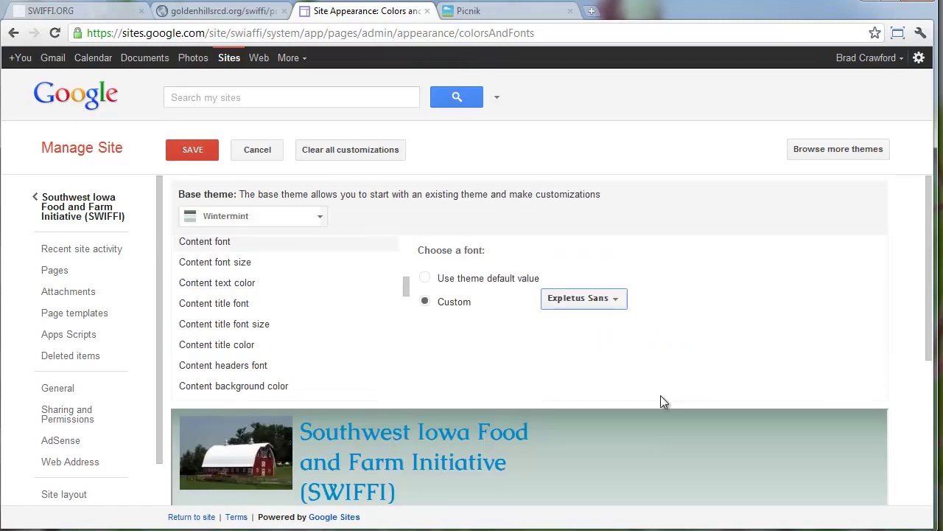
# Reset the content font to Normal, then settle on Verdana
pyautogui.click(594, 309)
pyautogui.click(614, 329)
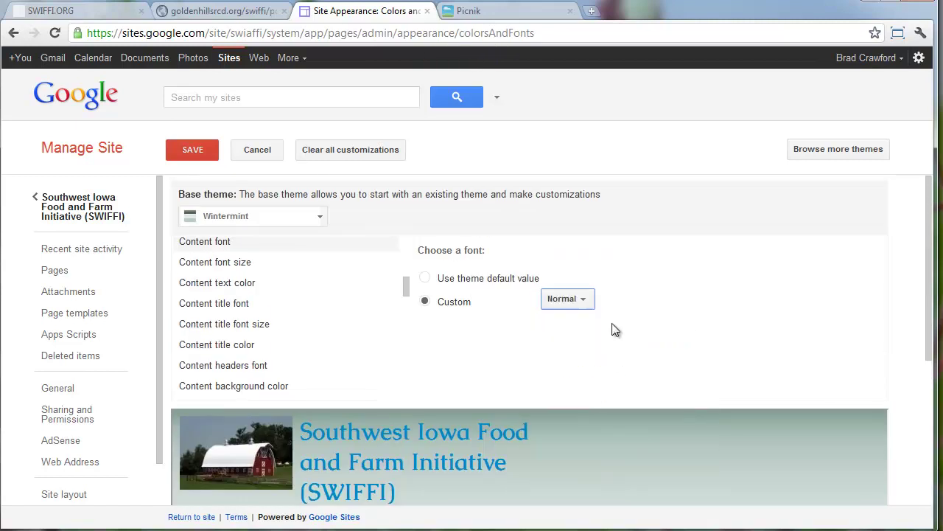
pyautogui.click(585, 298)
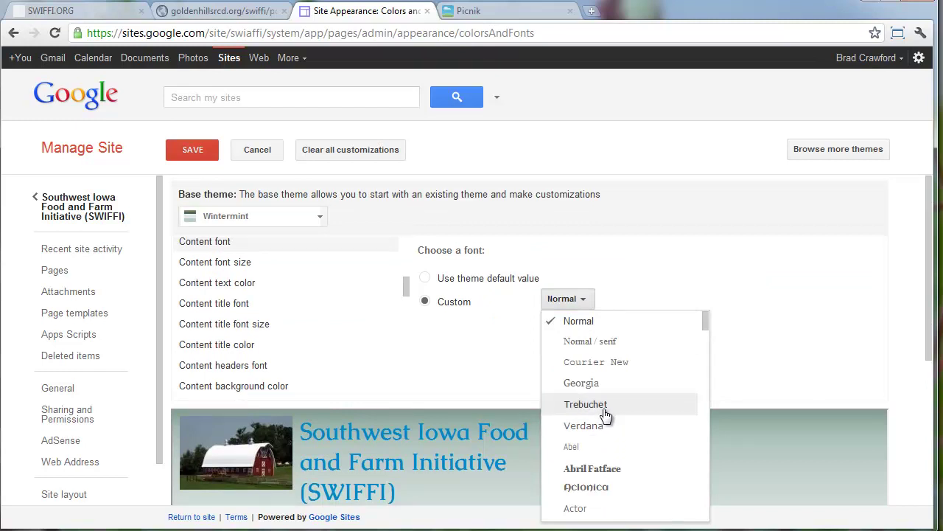
pyautogui.click(603, 428)
pyautogui.scroll(-3, 637, 436)
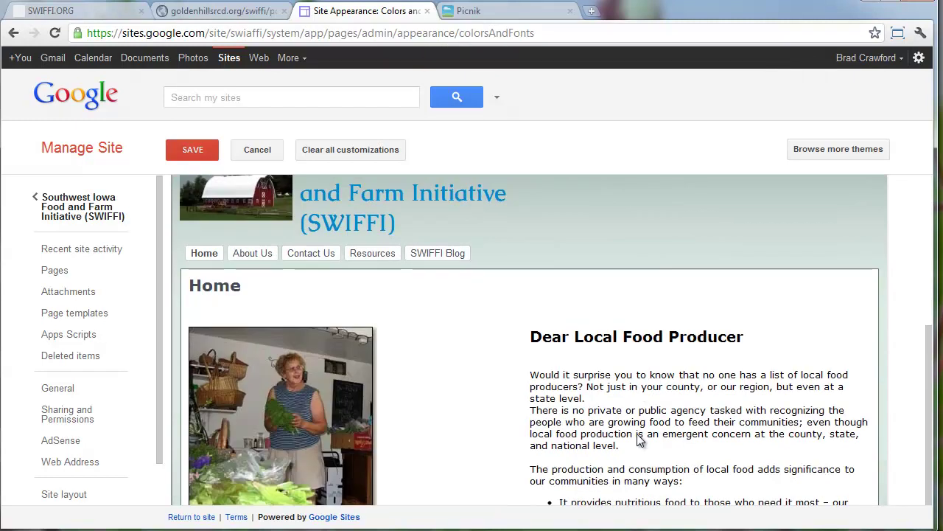
pyautogui.scroll(3, 640, 438)
pyautogui.scroll(-3, 246, 311)
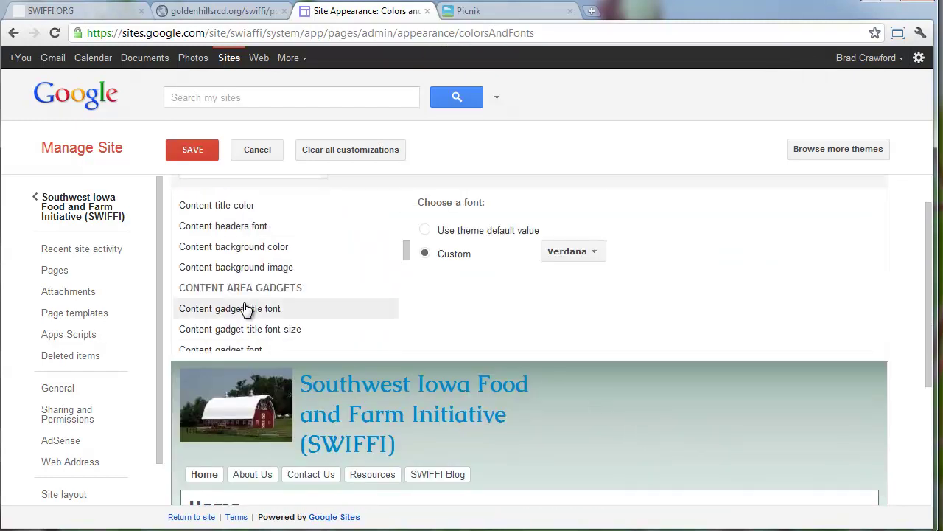
pyautogui.scroll(-15, 248, 309)
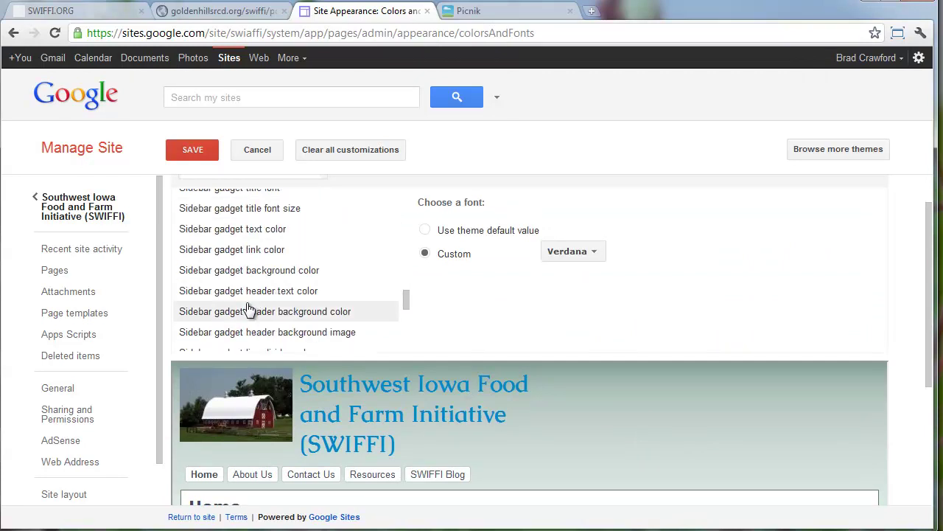
pyautogui.scroll(-4, 248, 308)
pyautogui.scroll(4, 247, 308)
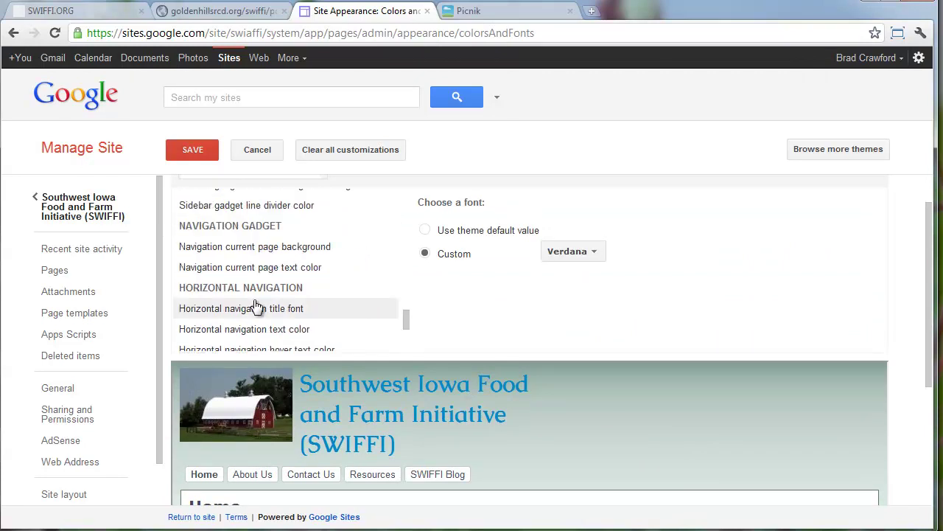
pyautogui.scroll(-2, 280, 318)
pyautogui.scroll(-2, 280, 320)
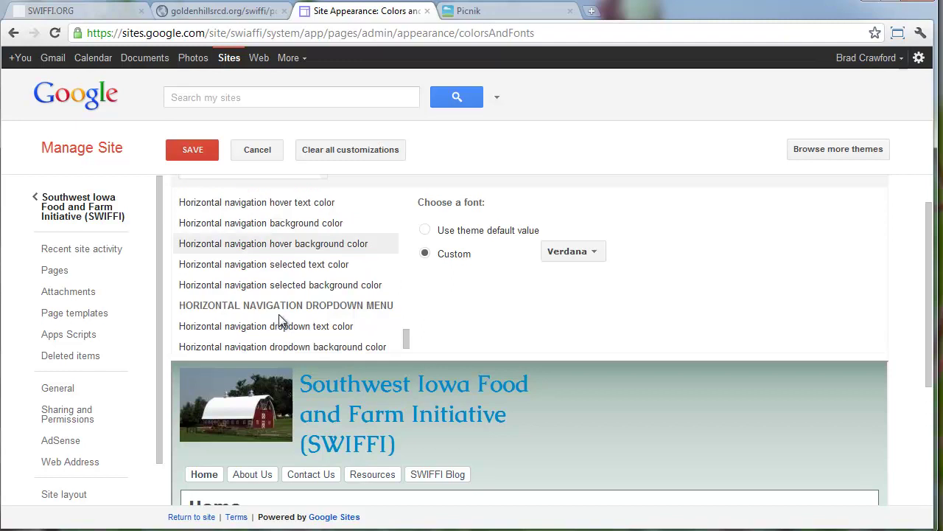
pyautogui.scroll(2, 328, 299)
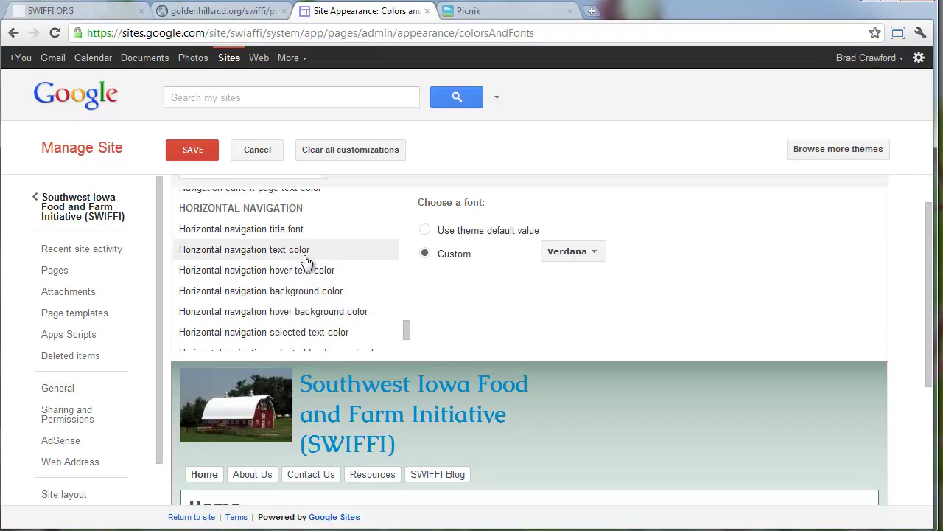
# Set the navigation font to a custom Alike after trying Abril Fatface
pyautogui.click(302, 233)
pyautogui.click(446, 253)
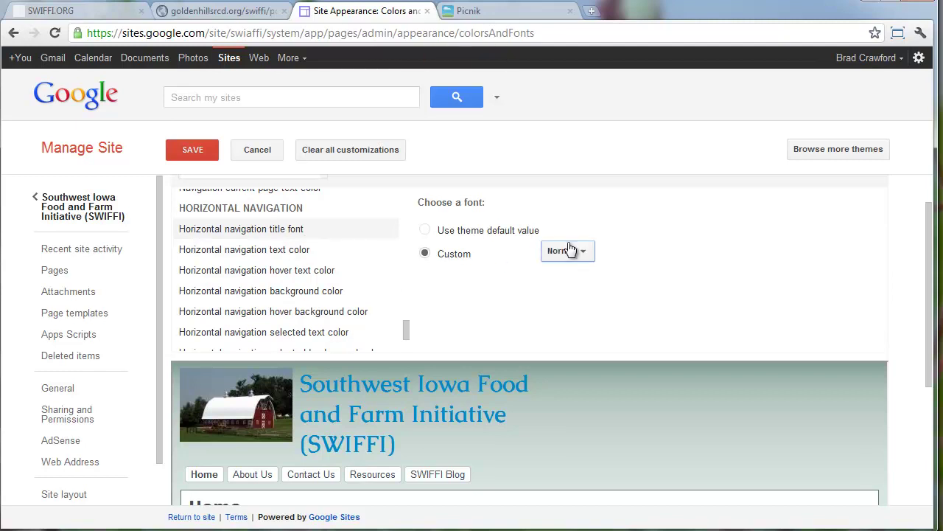
pyautogui.click(566, 250)
pyautogui.click(594, 420)
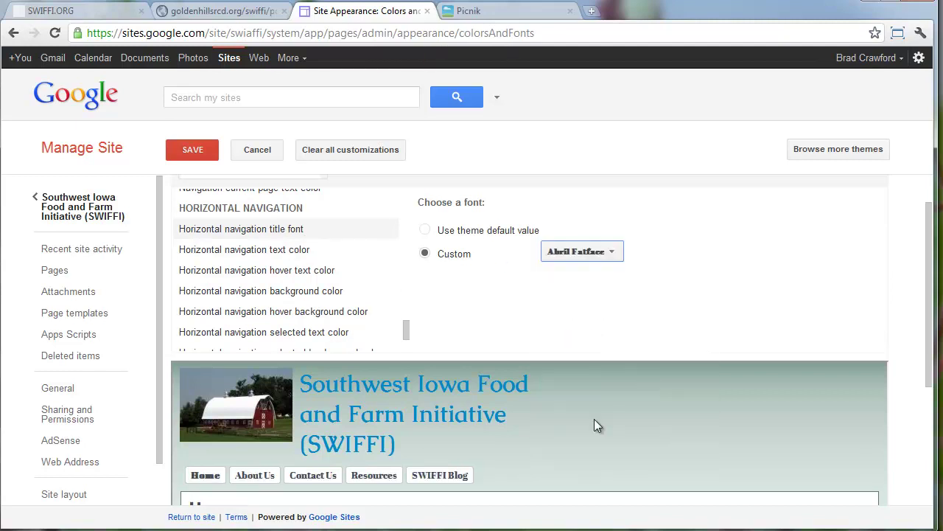
pyautogui.click(586, 251)
pyautogui.scroll(-5, 624, 381)
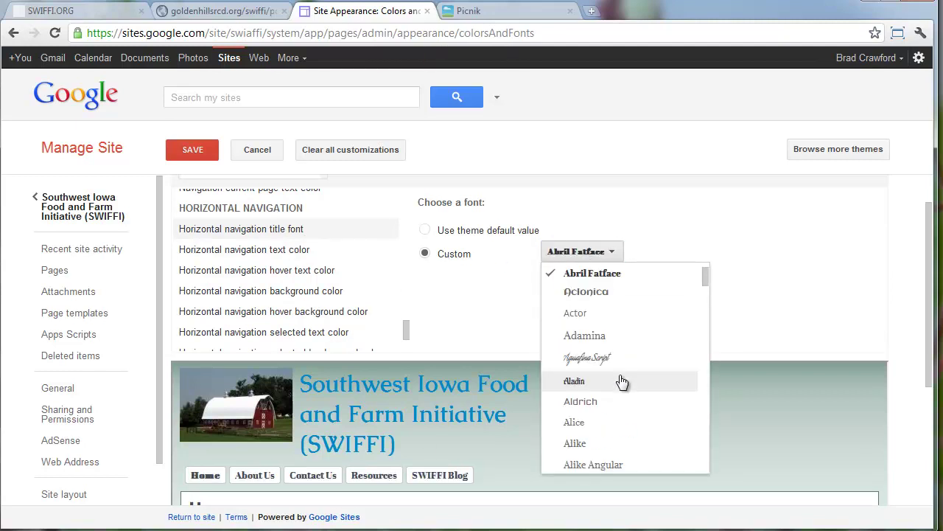
pyautogui.click(617, 301)
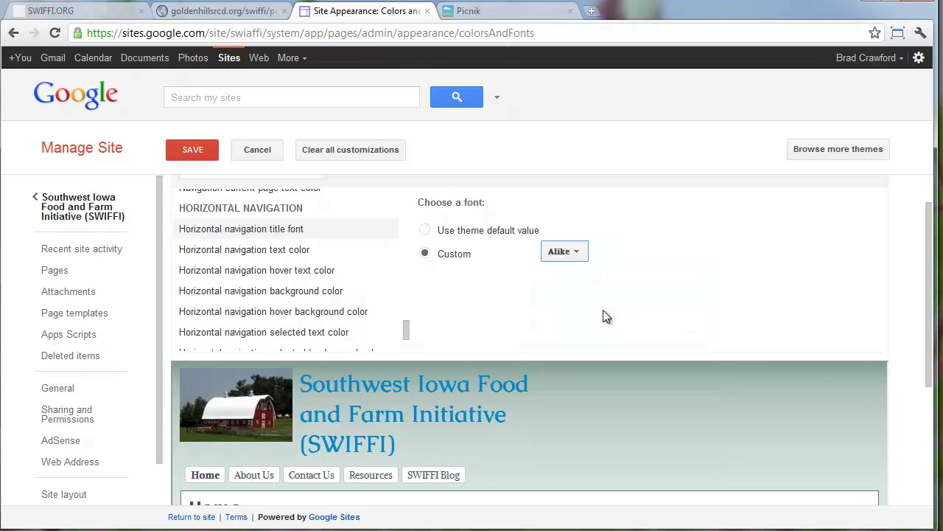
# Make the navigation text custom #66002e, then review the horizontal navigation colour settings
pyautogui.click(317, 256)
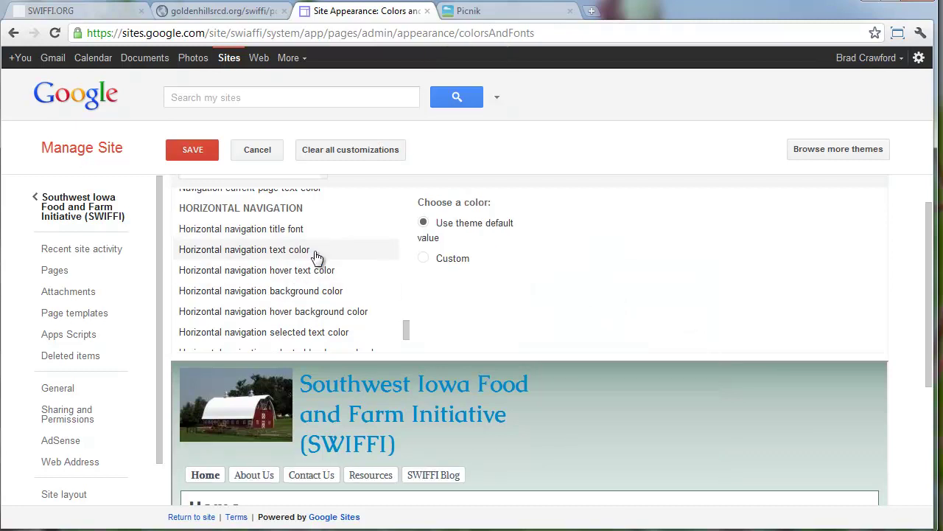
pyautogui.click(440, 260)
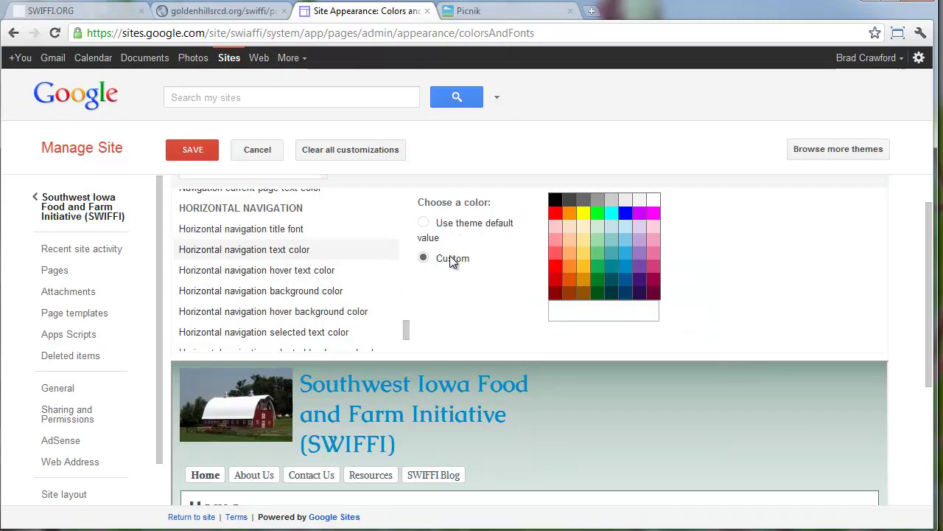
pyautogui.click(631, 282)
pyautogui.click(627, 295)
pyautogui.click(653, 292)
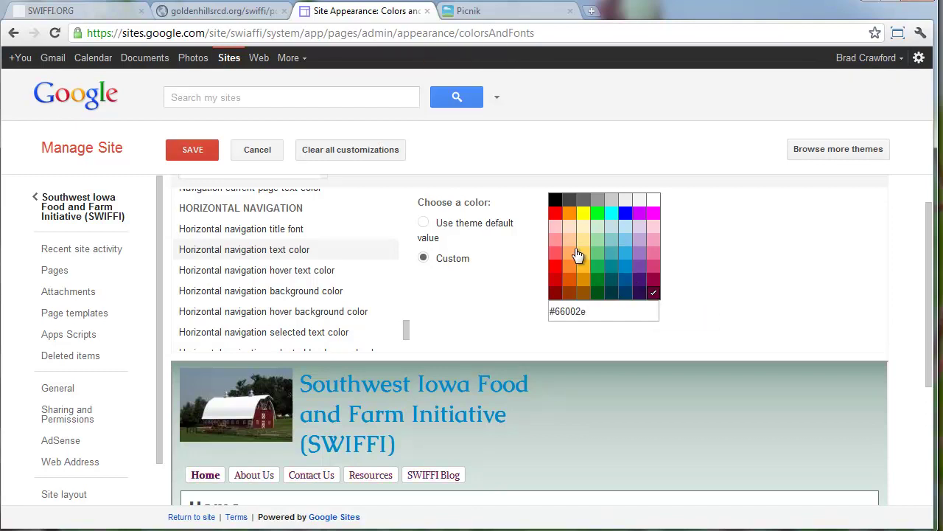
pyautogui.click(313, 272)
pyautogui.click(305, 289)
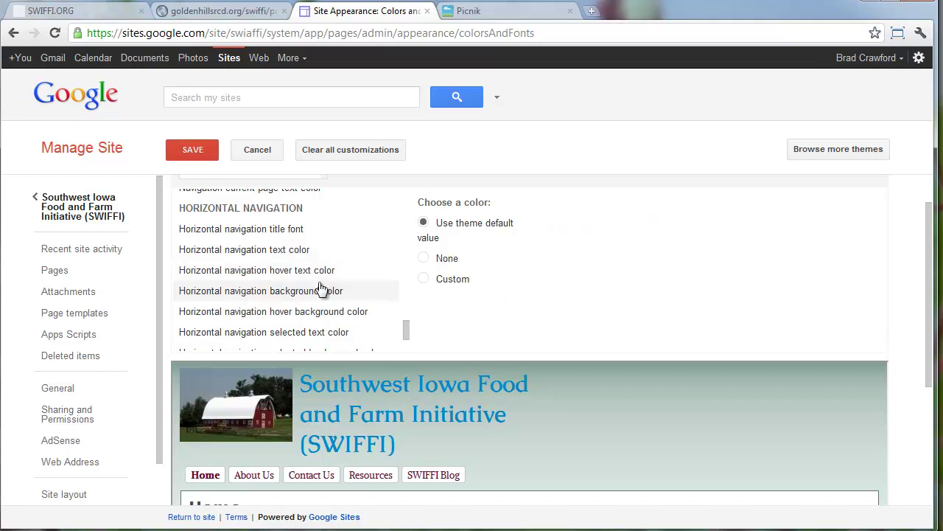
pyautogui.click(307, 336)
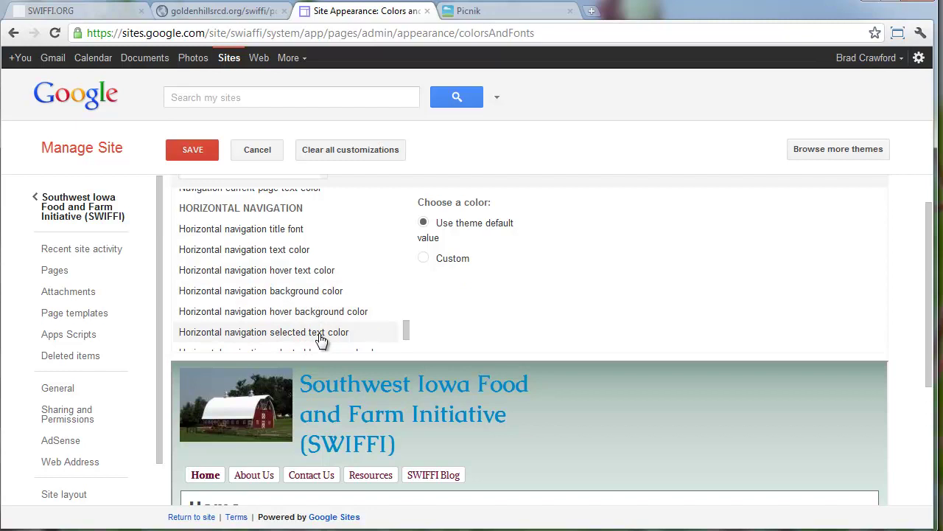
# Load colourlovers.com in a new tab, correcting the misspelled address
pyautogui.hotkey('ctrl', 't')
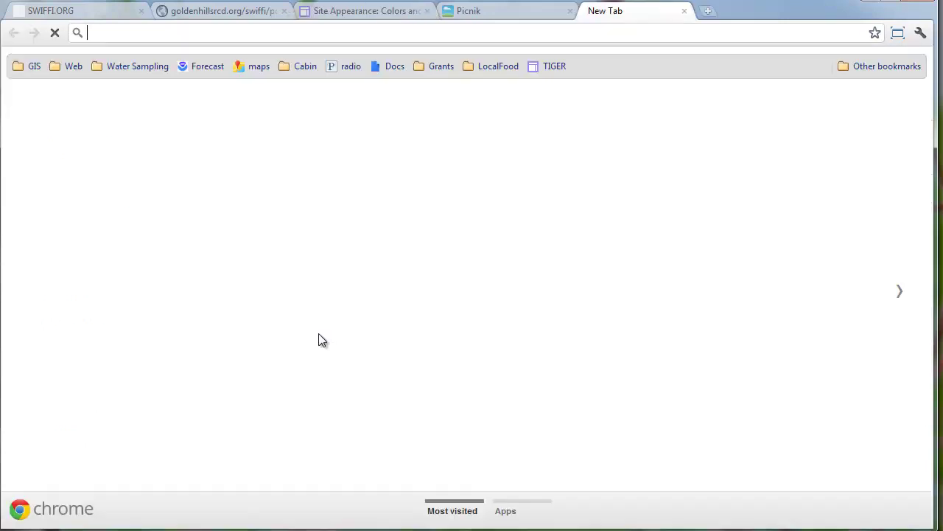
pyautogui.write('coul')
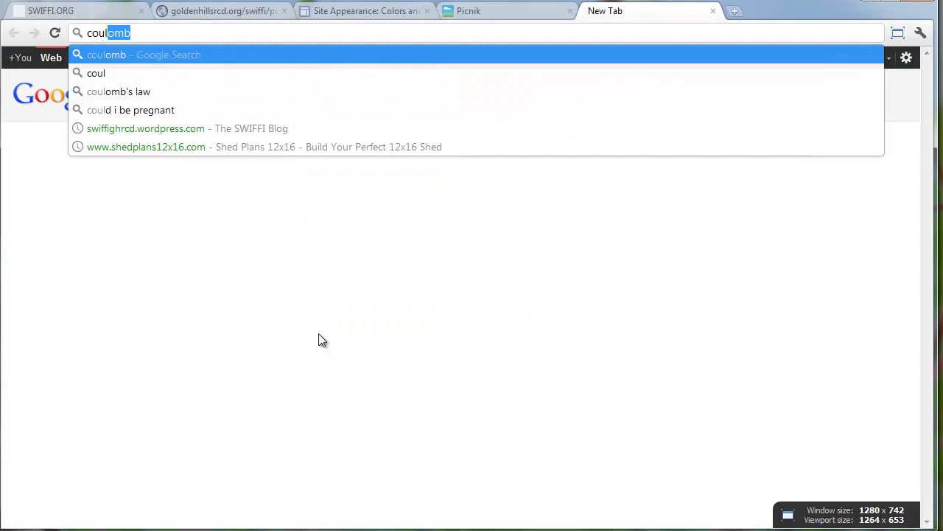
pyautogui.write('or')
pyautogui.press('BackSpace')
pyautogui.press('BackSpace')
pyautogui.press('BackSpace')
pyautogui.press('BackSpace')
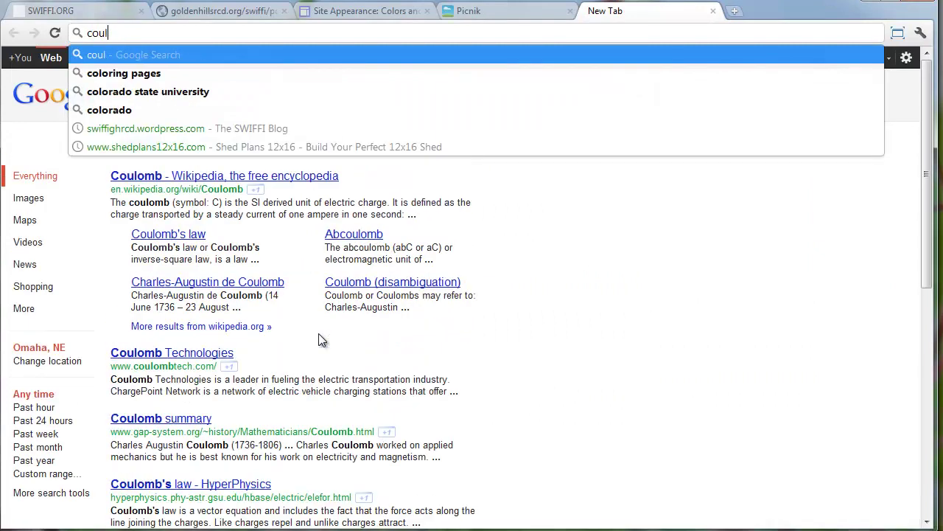
pyautogui.write('lourlovers.com')
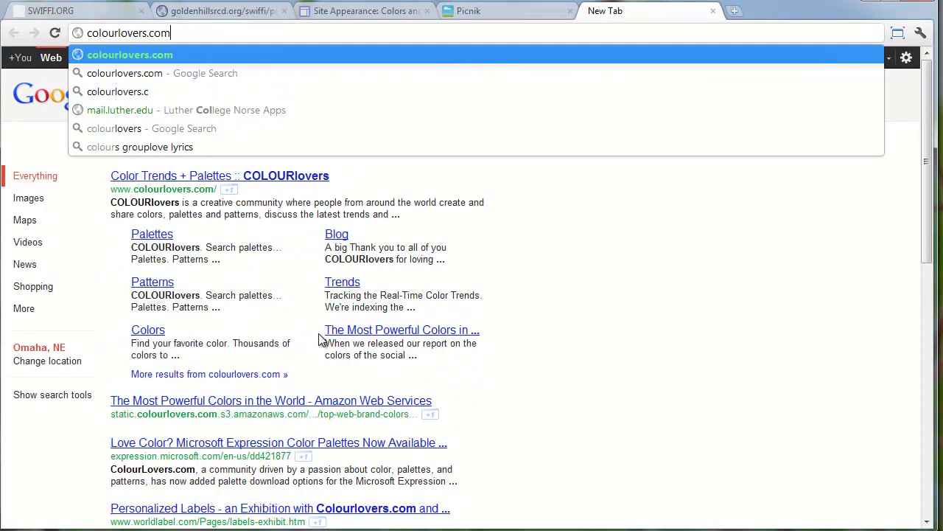
pyautogui.press('Return')
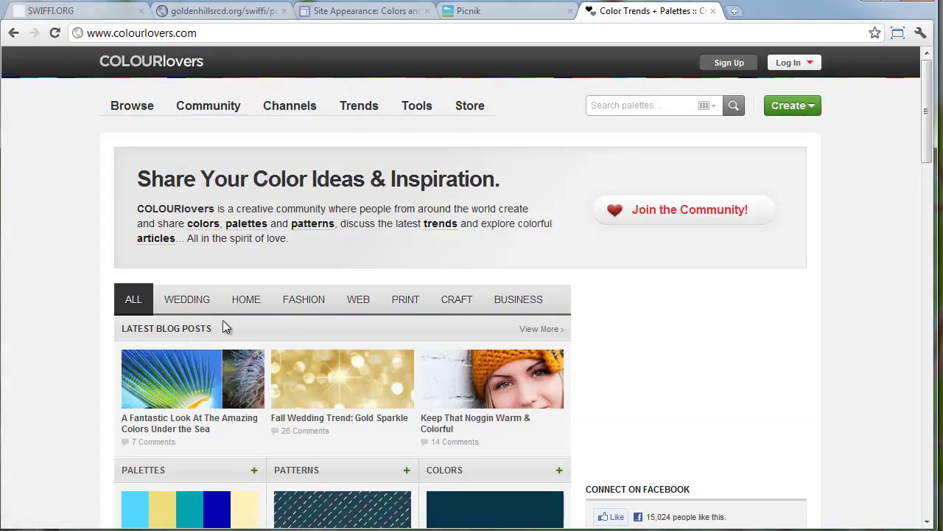
# Browse Palettes and open Ma Pea Paw to view its five hex colours
pyautogui.moveTo(135, 111)
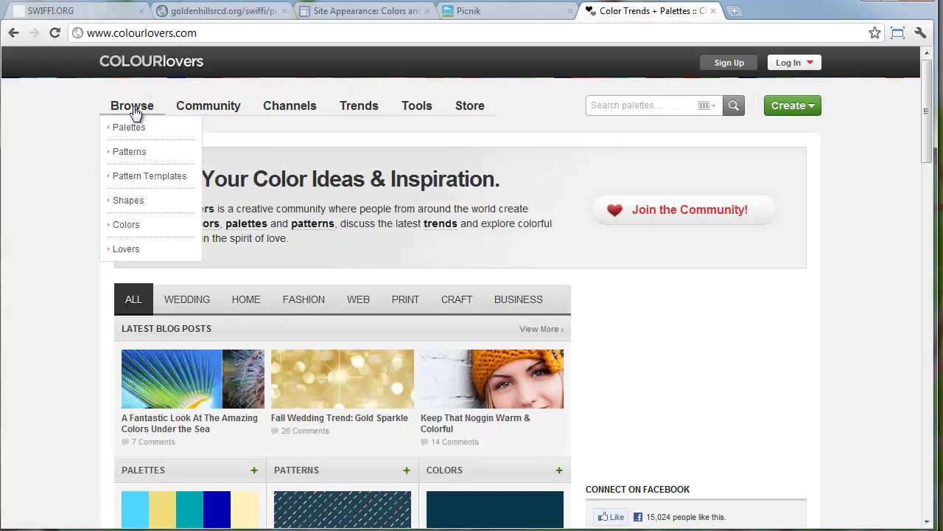
pyautogui.click(128, 127)
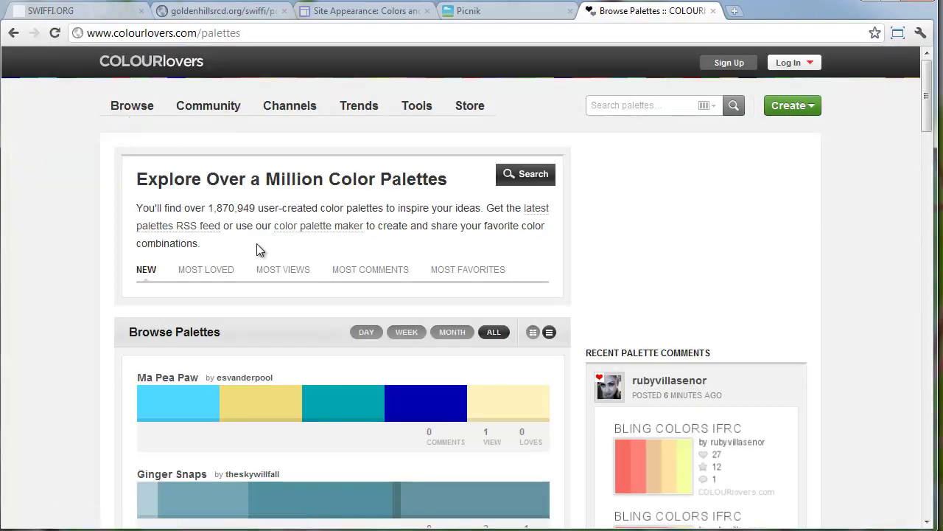
pyautogui.scroll(-2, 268, 362)
pyautogui.scroll(-2, 268, 361)
pyautogui.click(254, 196)
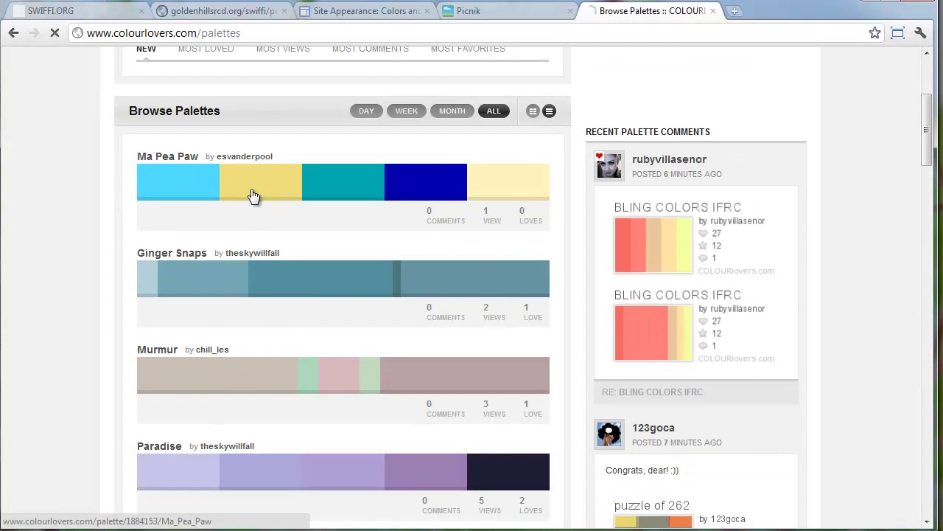
pyautogui.scroll(-7, 397, 302)
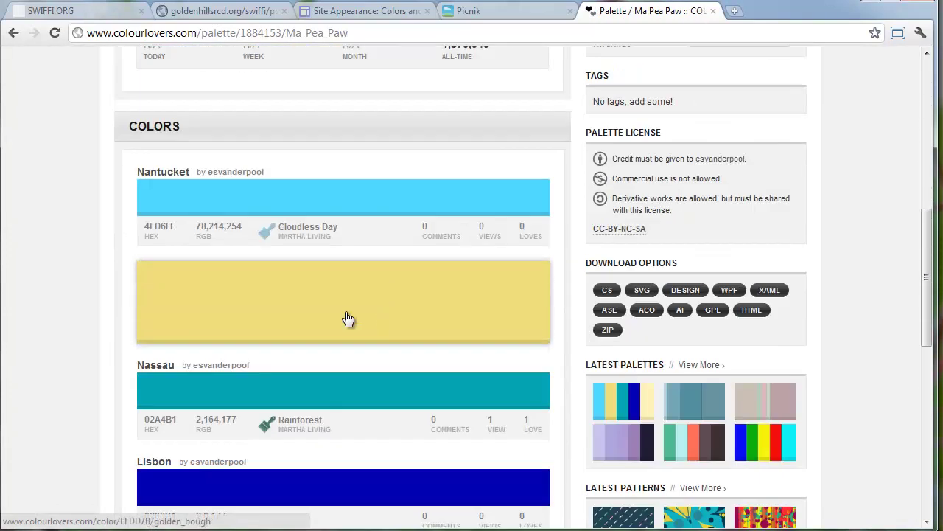
pyautogui.scroll(-1, 230, 400)
pyautogui.scroll(-1, 231, 400)
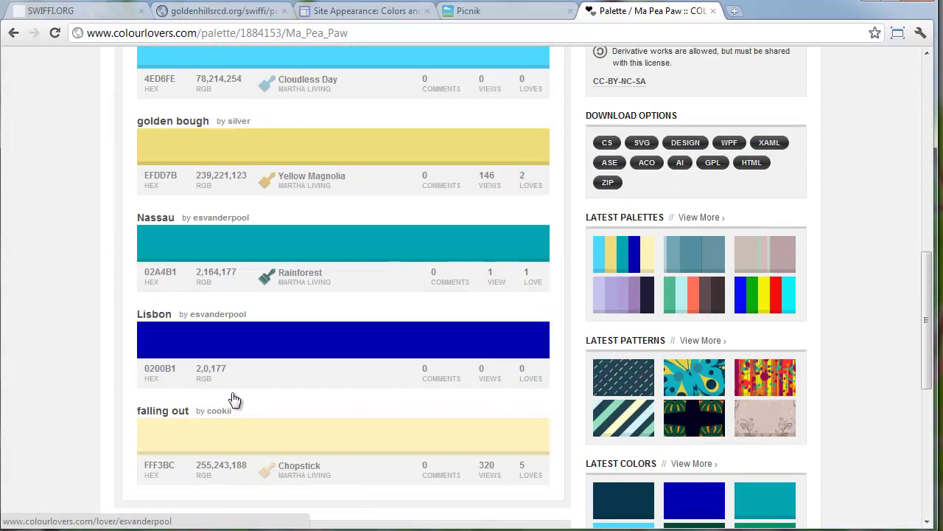
pyautogui.scroll(4, 221, 288)
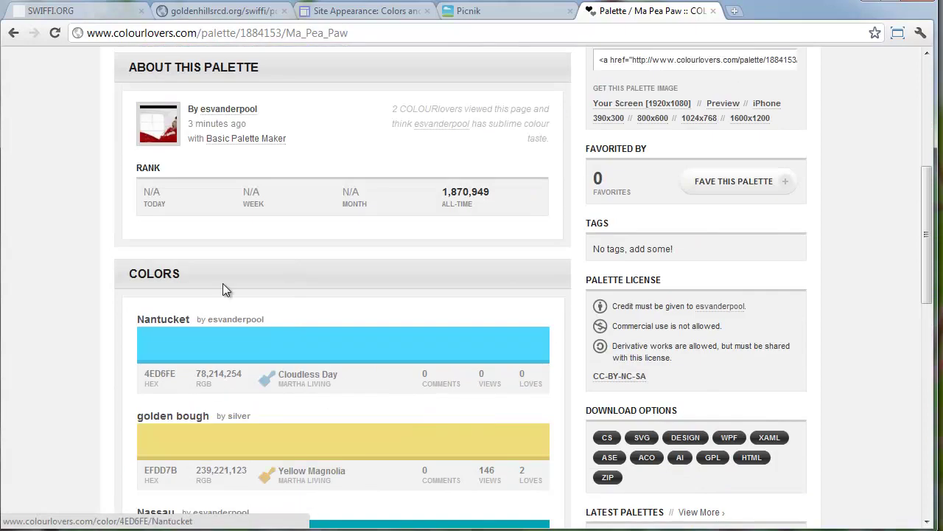
# Close the COLOURlovers tab, save the colour and font settings, and preview the home page
pyautogui.click(713, 11)
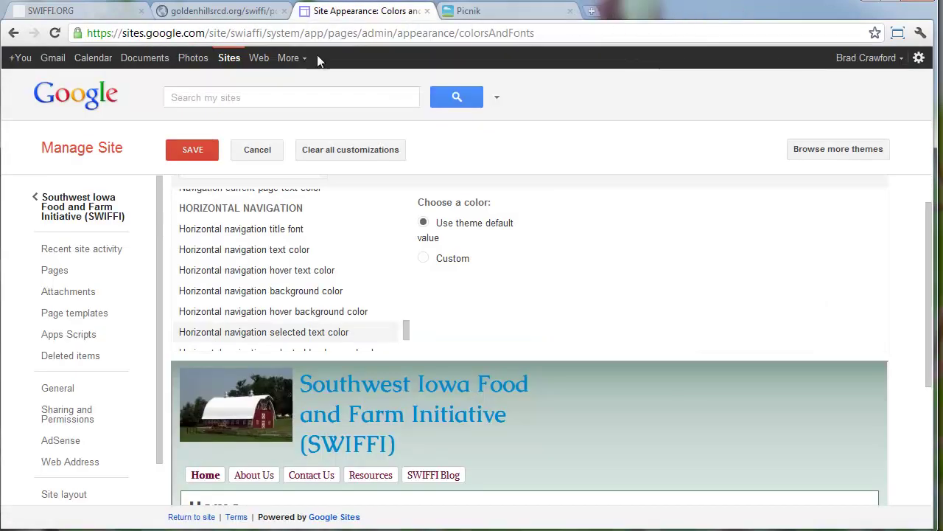
pyautogui.scroll(-5, 230, 317)
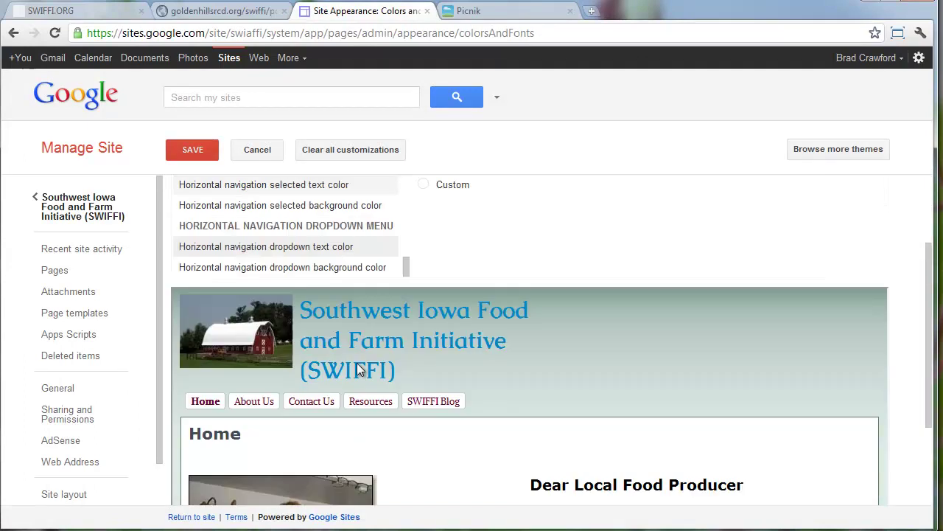
pyautogui.scroll(5, 356, 365)
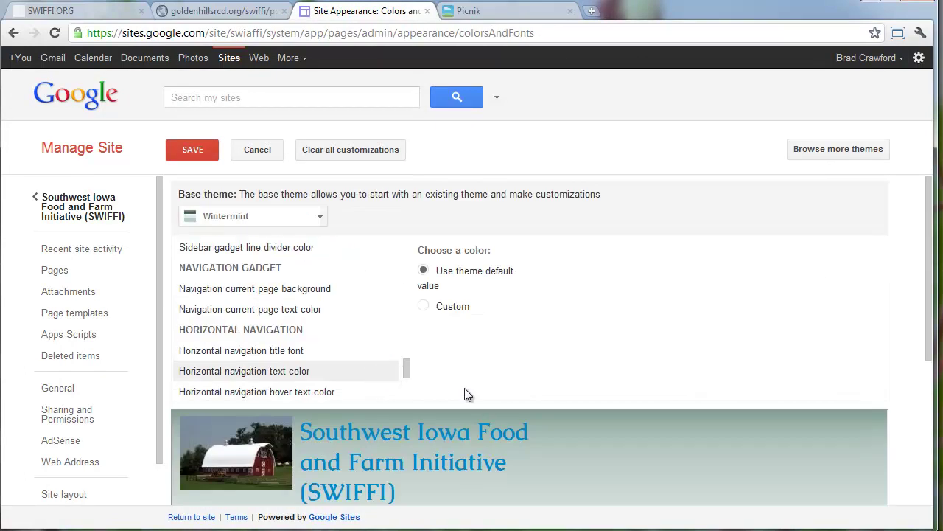
pyautogui.scroll(-3, 465, 389)
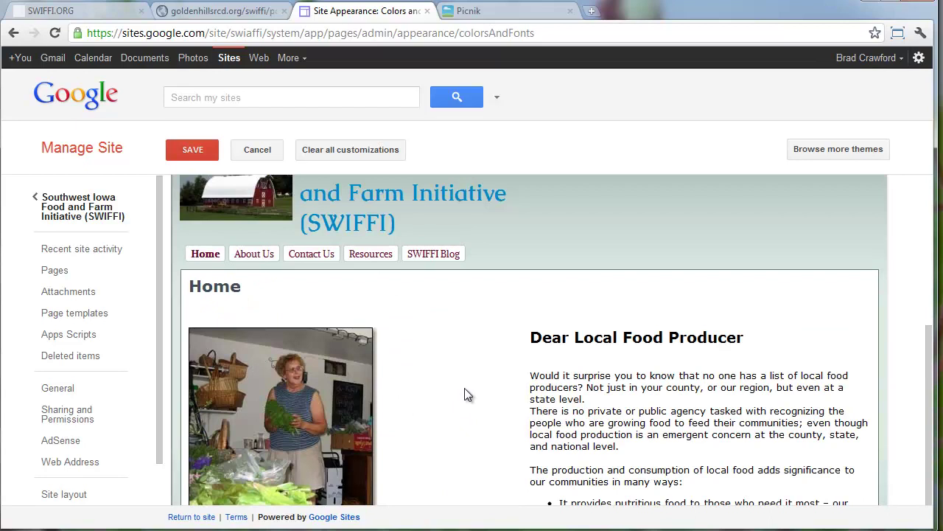
pyautogui.scroll(3, 464, 388)
pyautogui.click(190, 161)
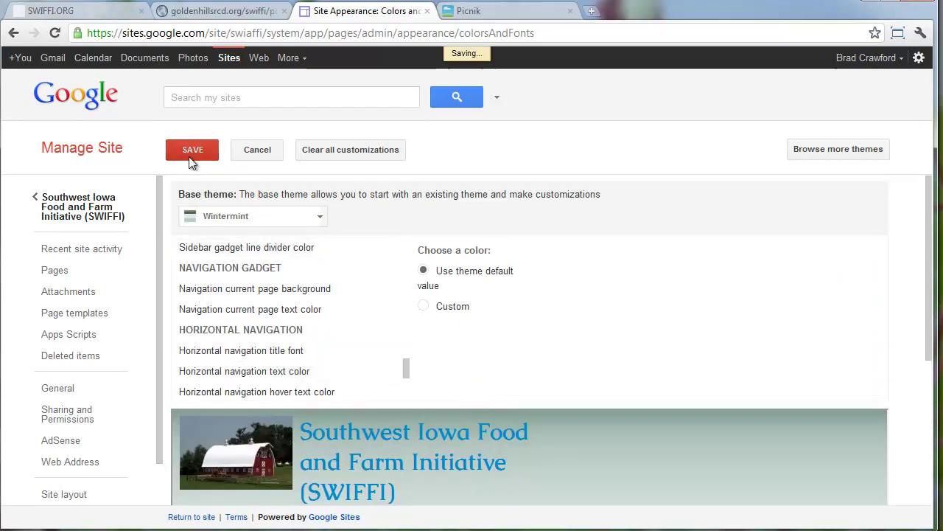
pyautogui.scroll(-2, 221, 295)
pyautogui.scroll(-1, 155, 324)
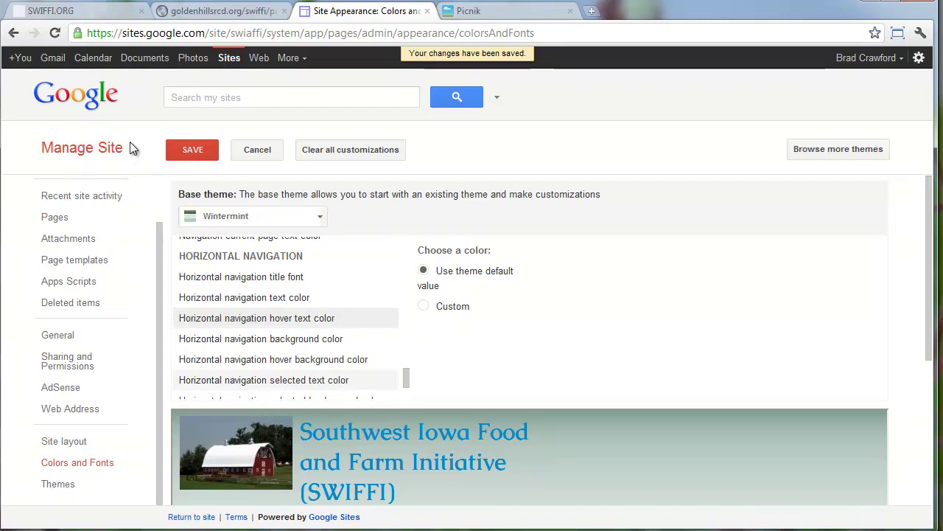
pyautogui.click(177, 150)
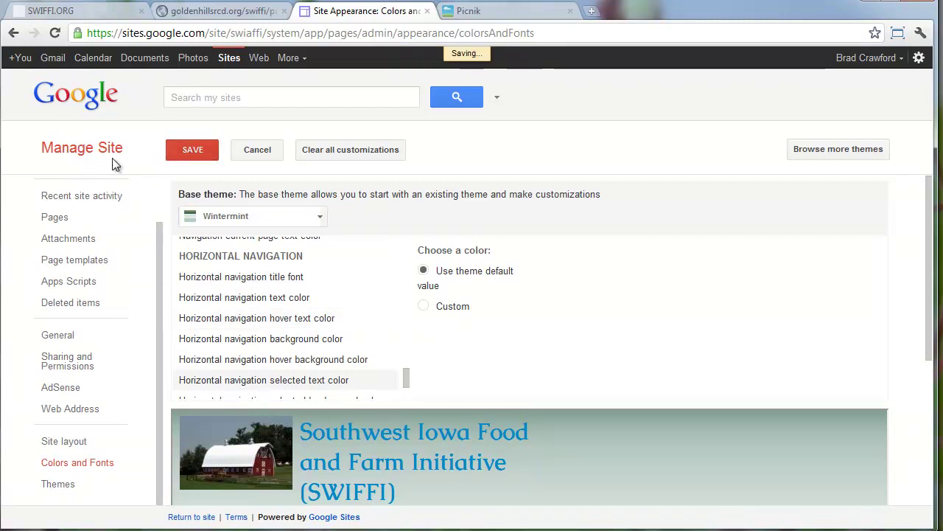
pyautogui.click(88, 93)
pyautogui.click(12, 34)
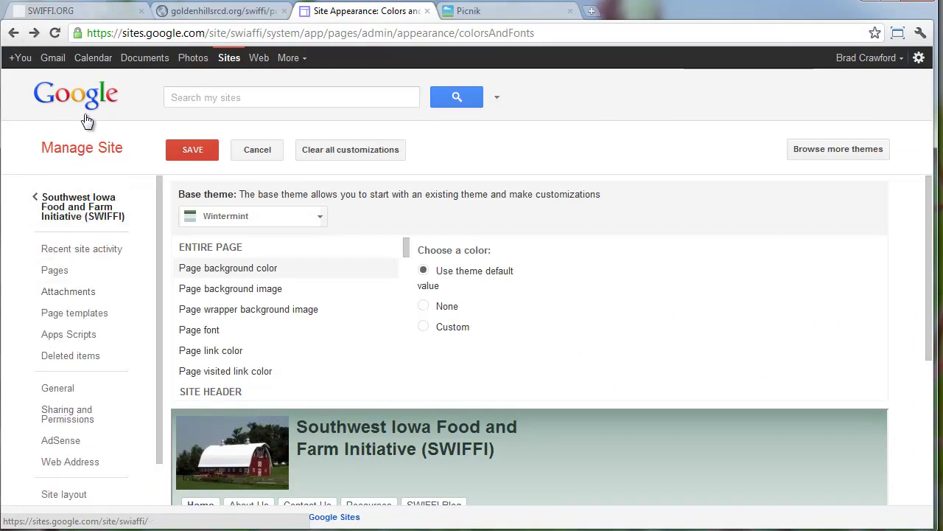
# Turn off Show page title in the Home page settings and save
pyautogui.click(65, 221)
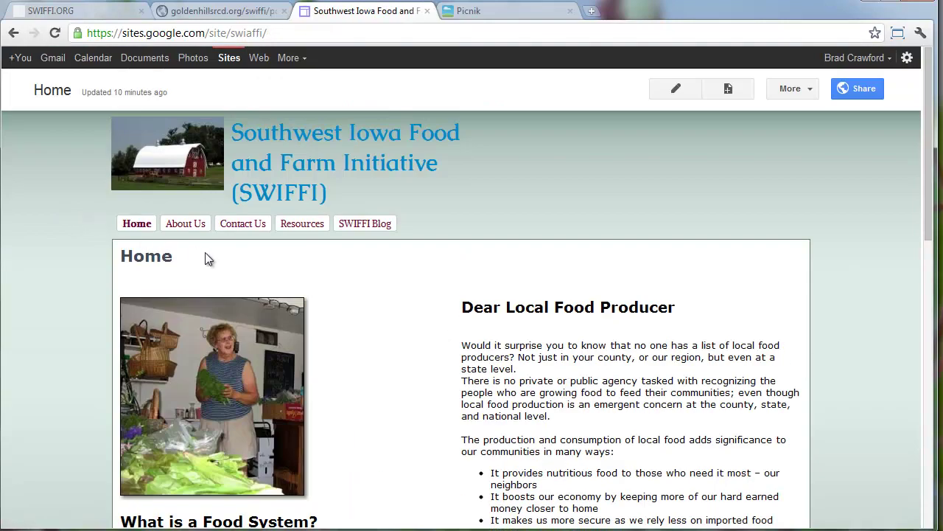
pyautogui.moveTo(208, 258); pyautogui.dragTo(122, 258)
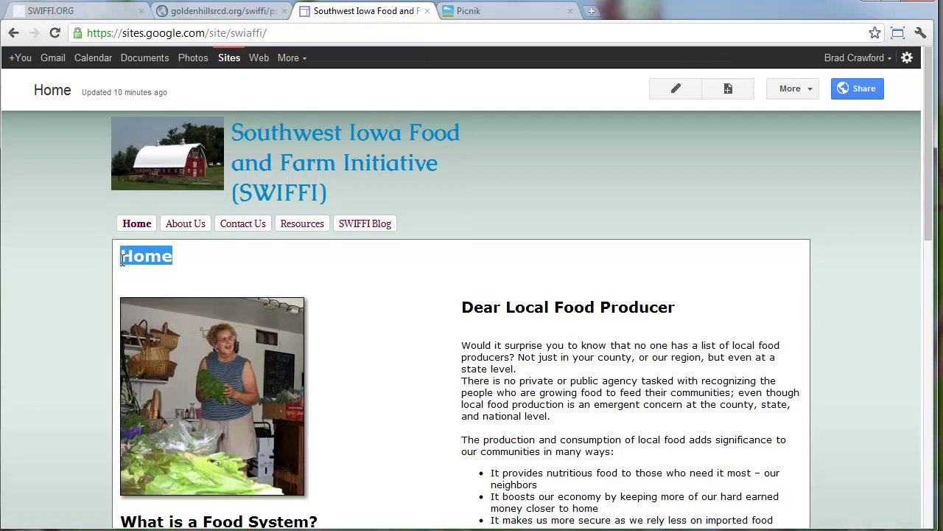
pyautogui.click(787, 89)
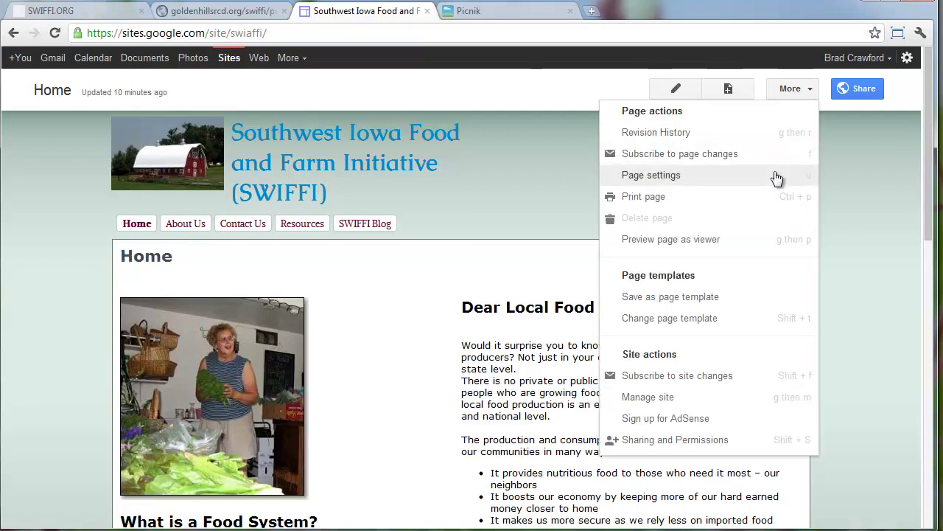
pyautogui.click(777, 177)
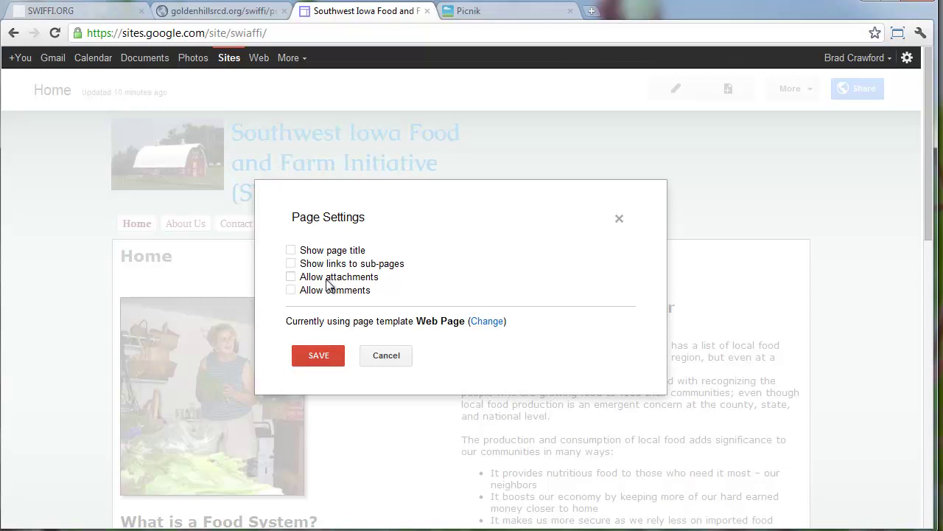
pyautogui.click(321, 347)
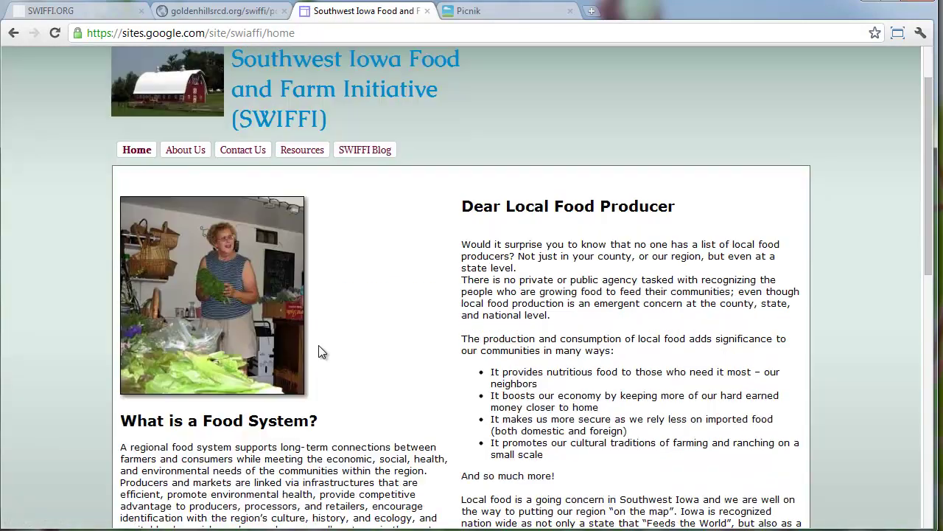
pyautogui.scroll(-1, 319, 345)
# Drag the grower directory tab after the site tab, view swiffi.org, then return
pyautogui.click(251, 15)
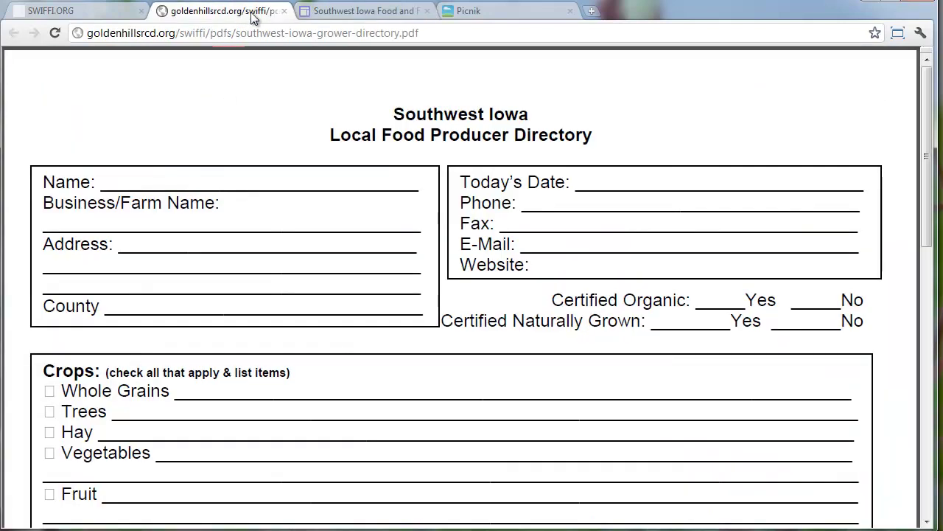
pyautogui.moveTo(236, 16); pyautogui.dragTo(383, 14)
pyautogui.click(83, 14)
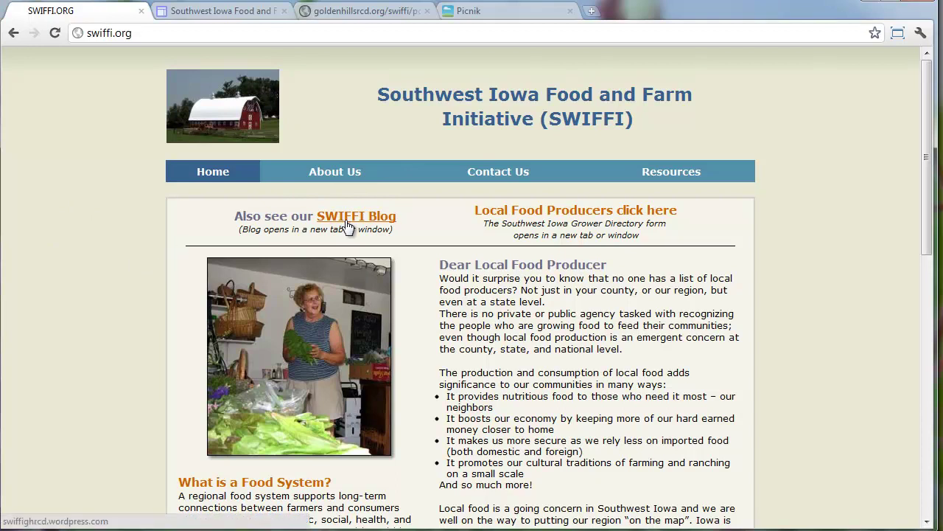
pyautogui.scroll(-10, 348, 226)
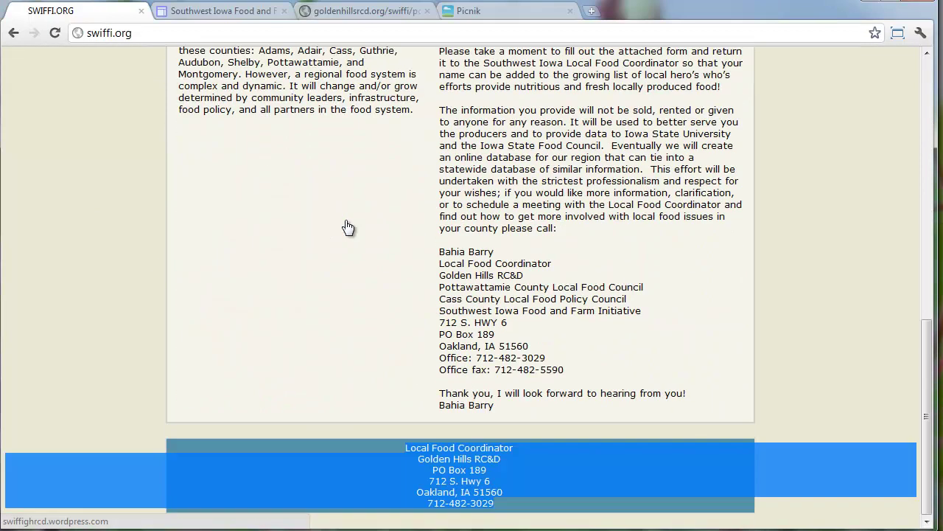
pyautogui.scroll(10, 348, 226)
pyautogui.click(199, 13)
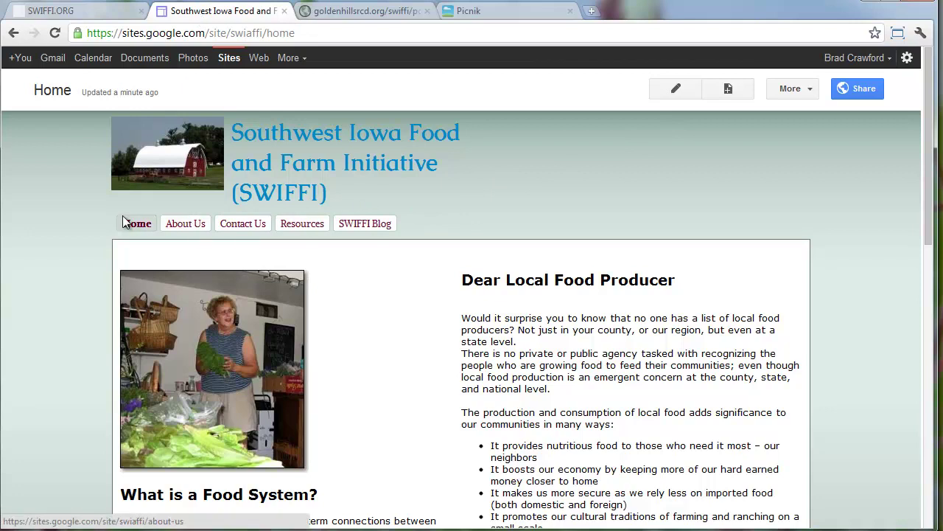
pyautogui.click(797, 88)
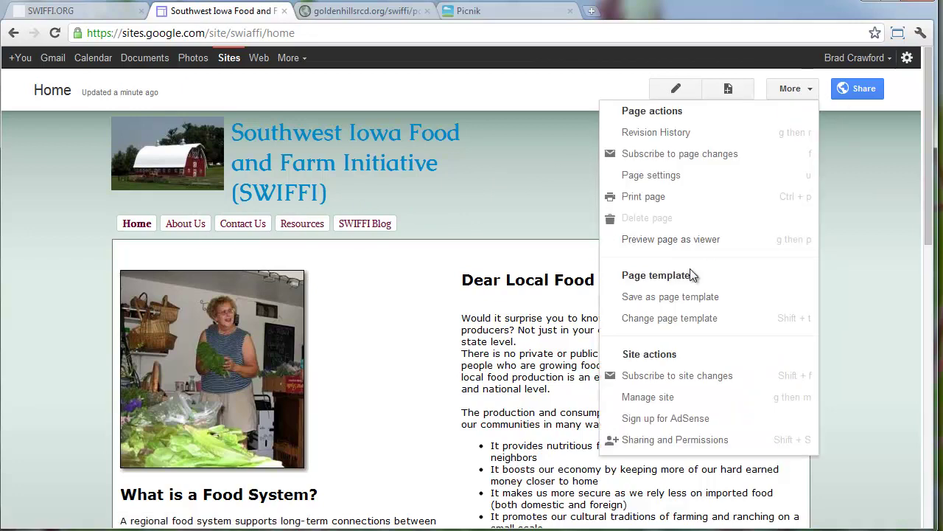
pyautogui.click(673, 400)
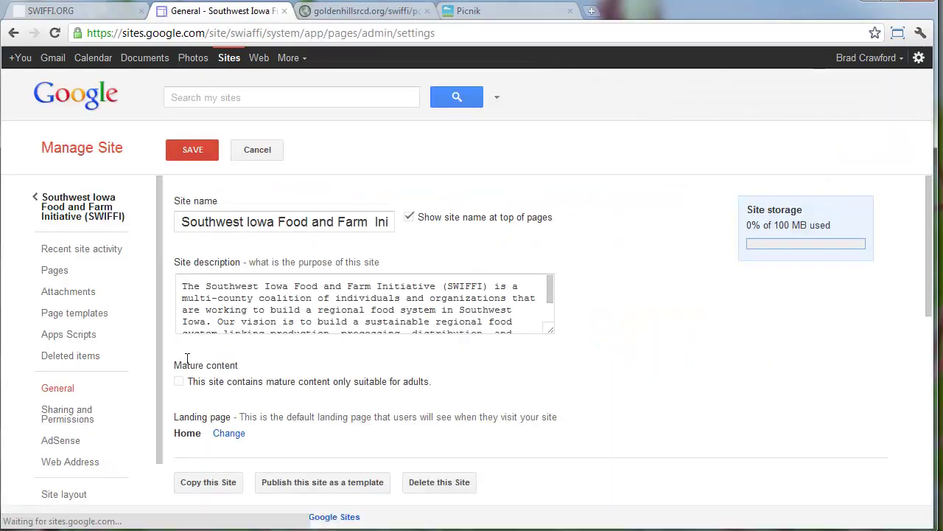
pyautogui.scroll(-2, 122, 395)
pyautogui.click(92, 460)
pyautogui.scroll(-3, 258, 352)
pyautogui.scroll(-6, 258, 352)
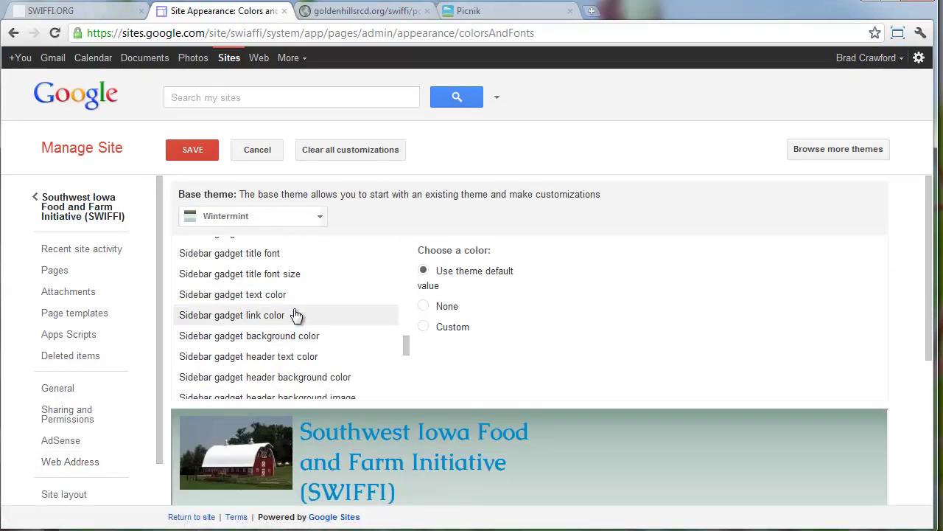
pyautogui.scroll(-5, 295, 314)
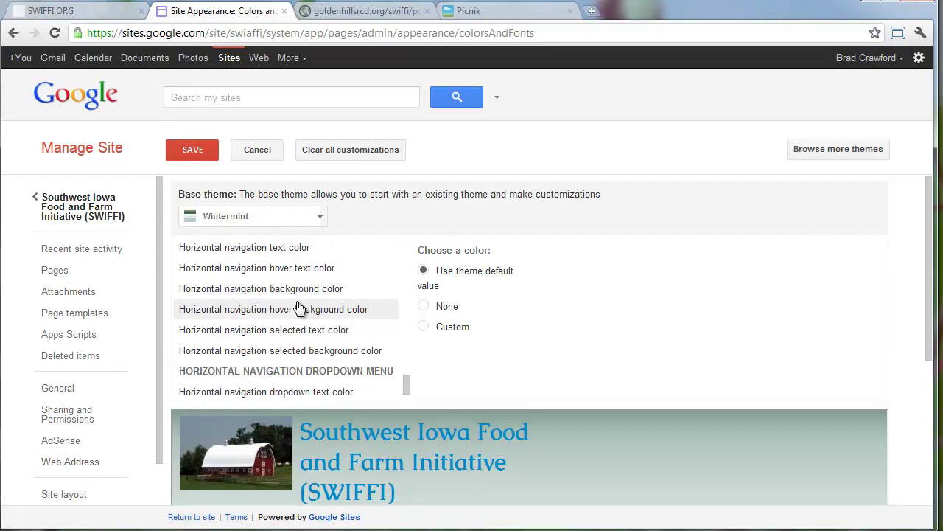
pyautogui.scroll(-4, 299, 308)
pyautogui.scroll(3, 467, 225)
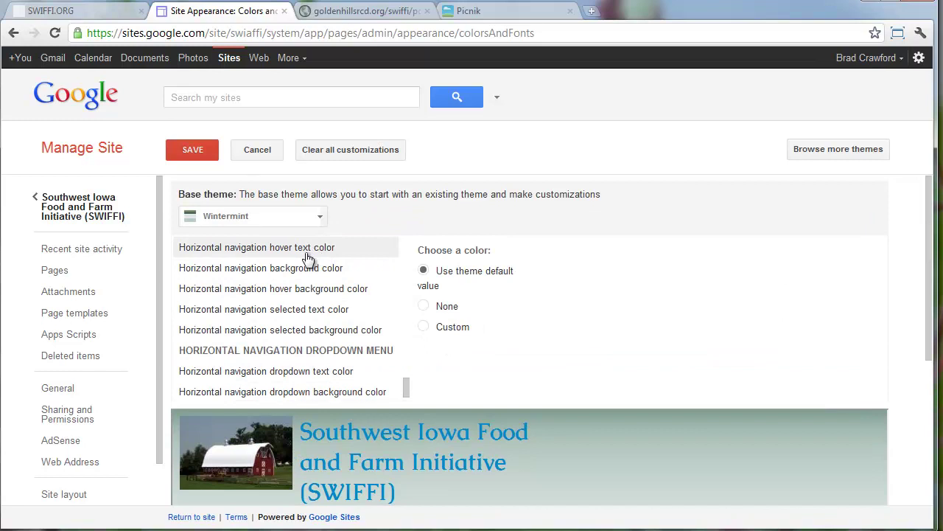
pyautogui.scroll(1, 308, 258)
pyautogui.click(301, 280)
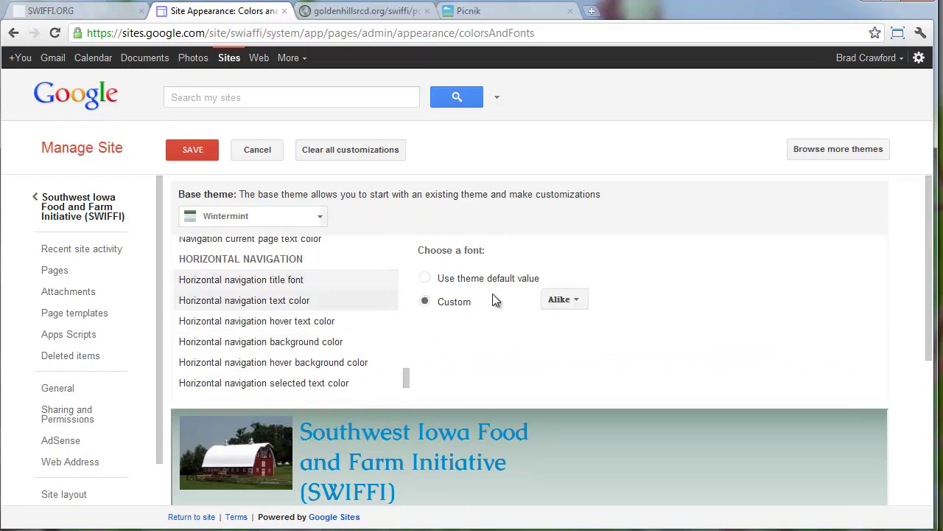
pyautogui.scroll(-1, 414, 282)
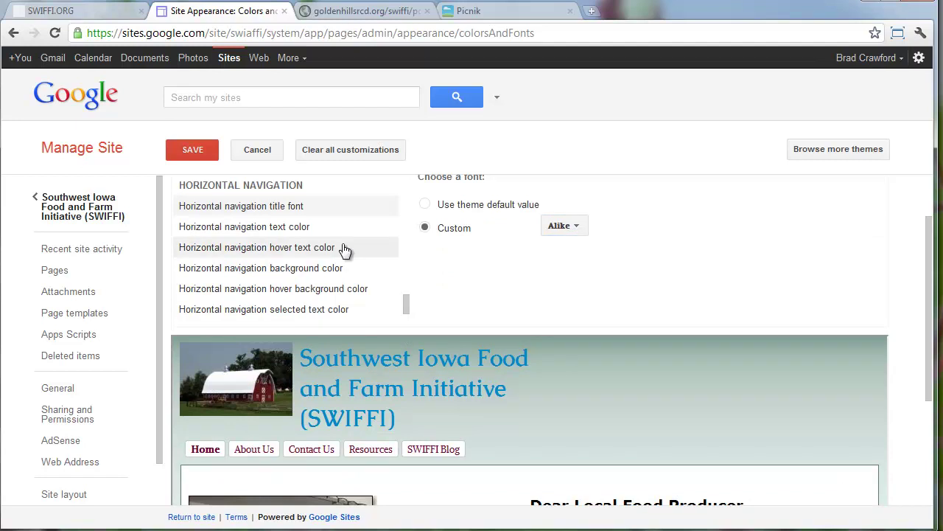
pyautogui.click(88, 207)
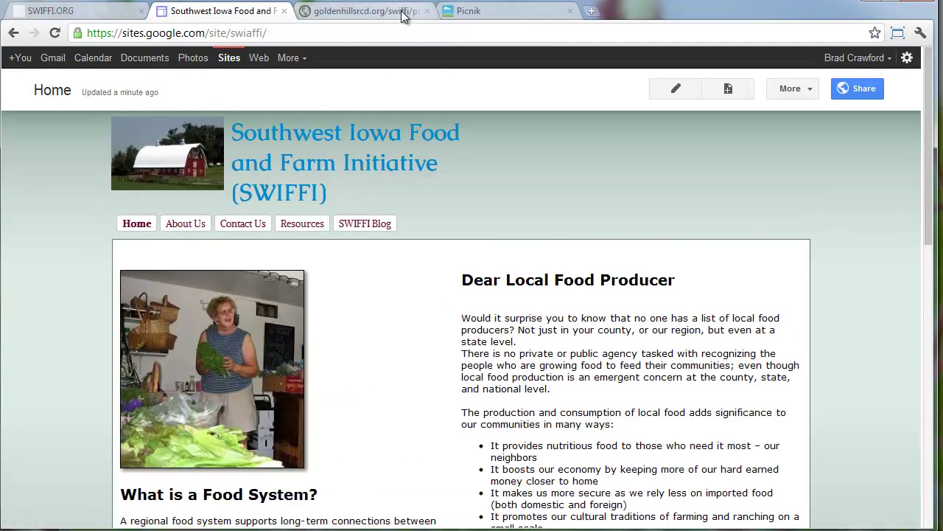
# Open the Local Food Producers grower directory PDF from swiffi.org and review it
pyautogui.click(118, 15)
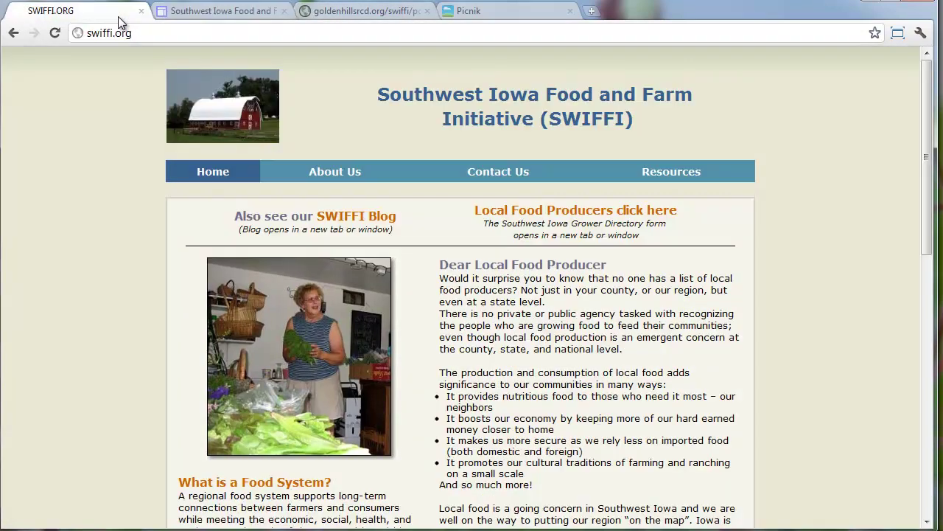
pyautogui.scroll(-8, 179, 233)
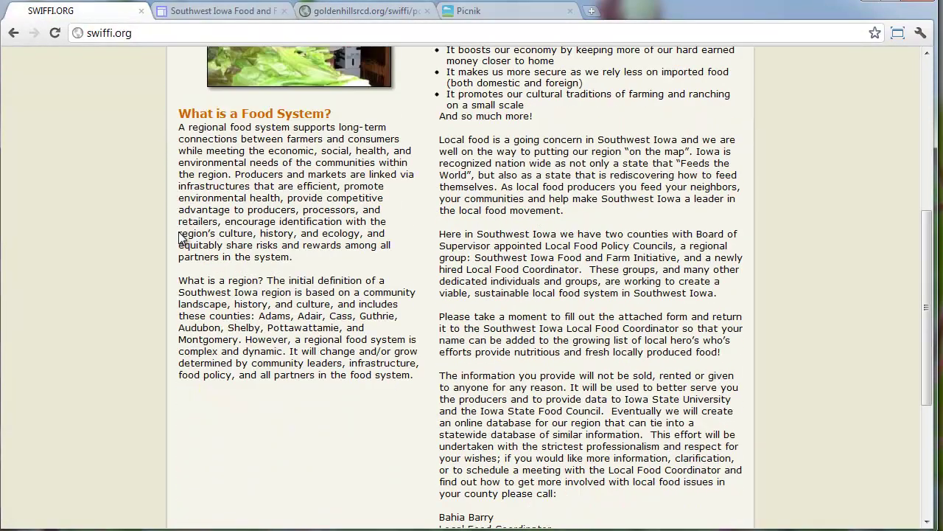
pyautogui.scroll(10, 179, 232)
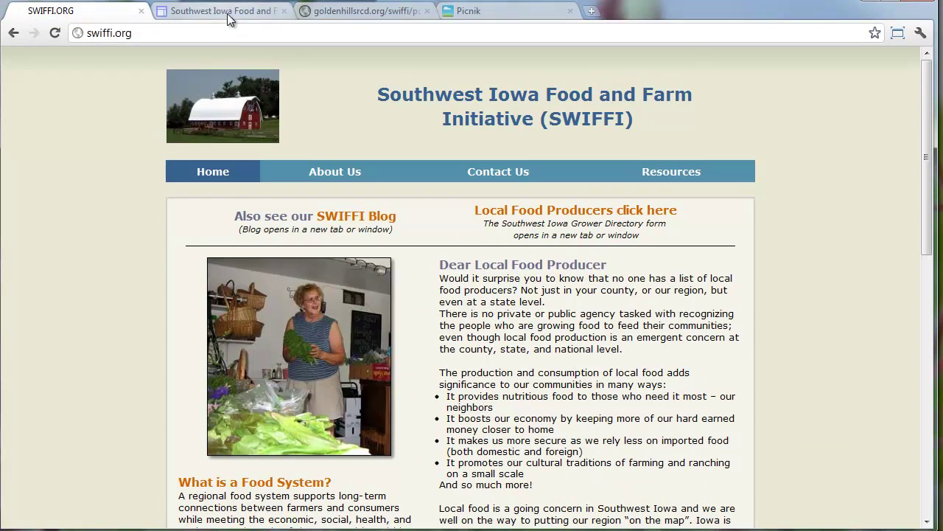
pyautogui.click(529, 212)
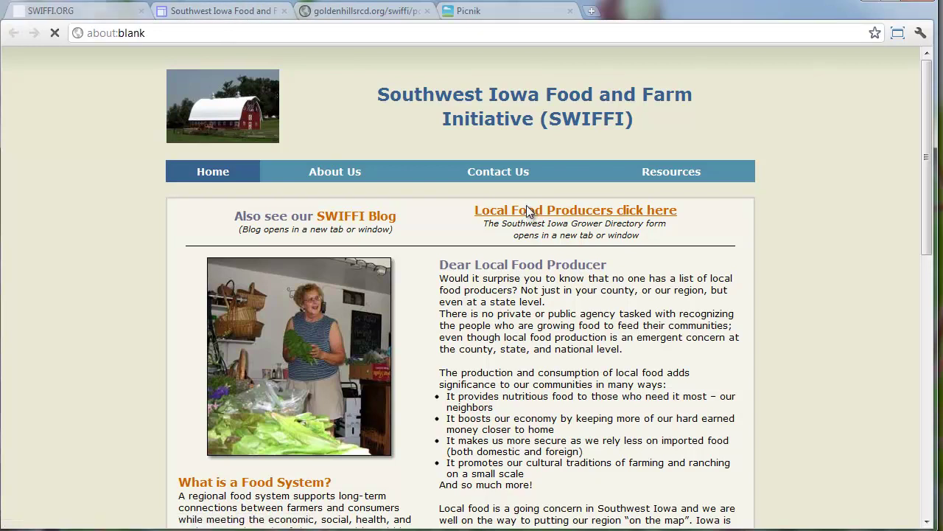
pyautogui.scroll(-2, 520, 221)
pyautogui.scroll(-3, 518, 227)
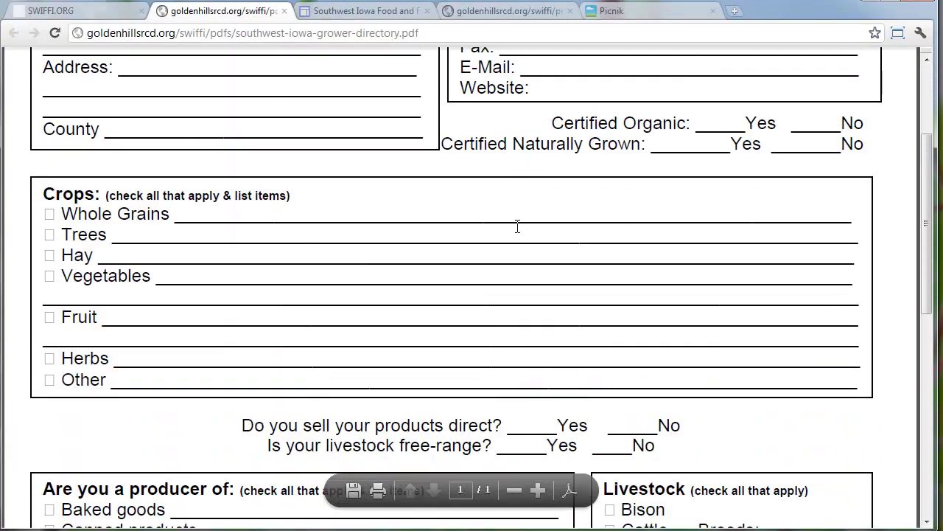
pyautogui.scroll(-3, 517, 226)
pyautogui.scroll(-8, 518, 226)
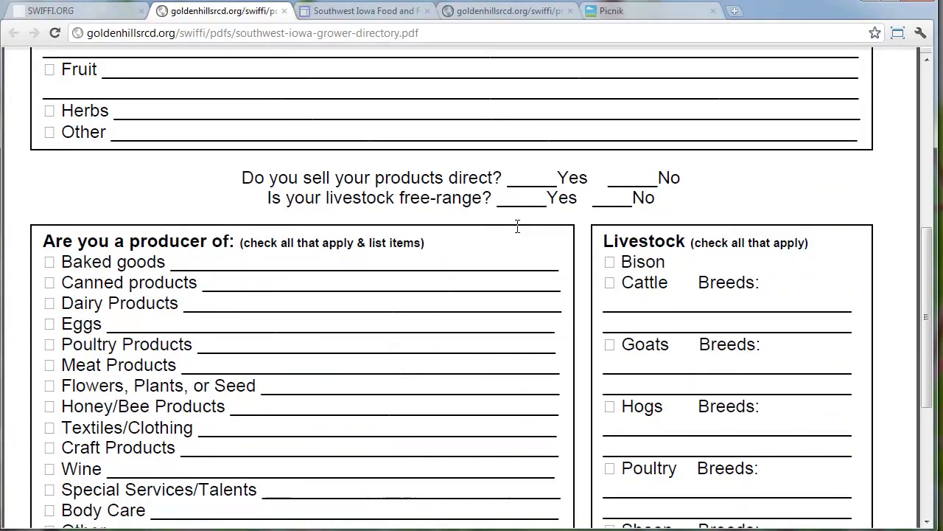
pyautogui.scroll(-3, 518, 227)
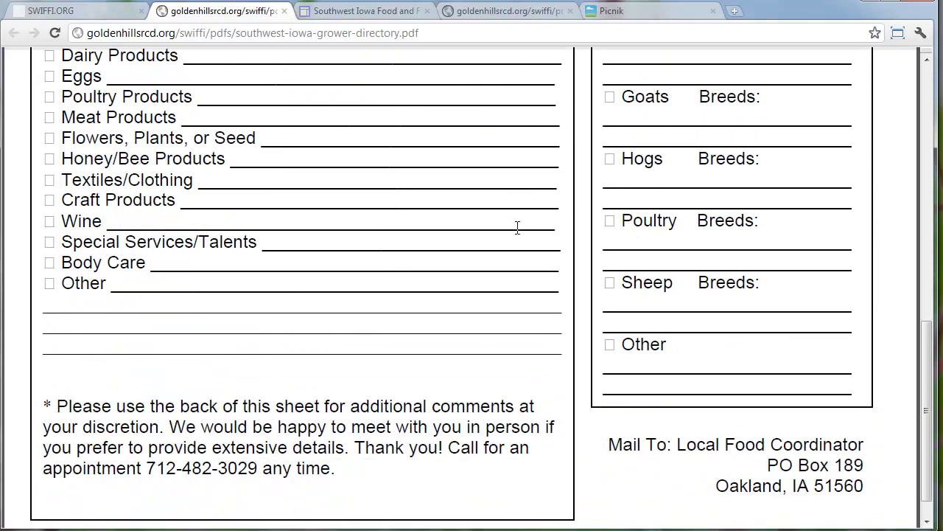
pyautogui.rightClick(473, 337)
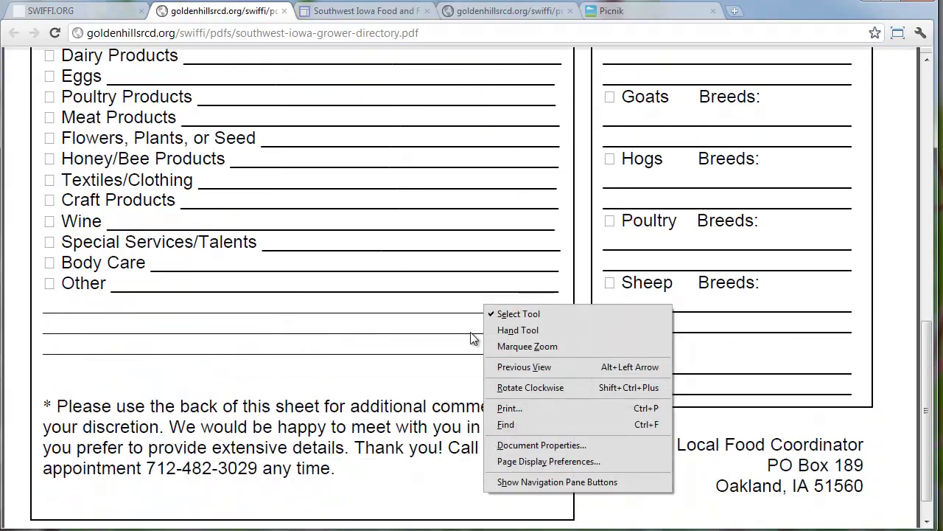
pyautogui.click(462, 241)
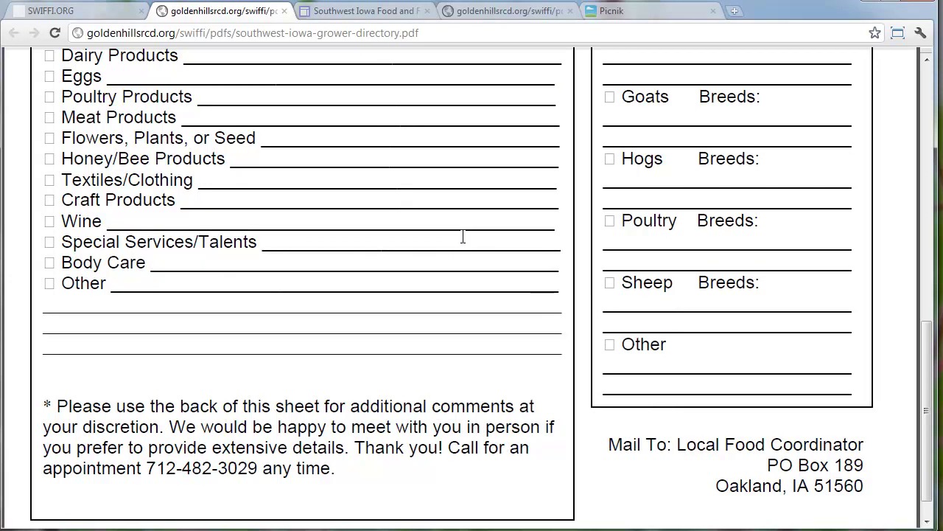
# Save the PDF as 'southwest-iowa-grower-directory' into the swiffi Downloads folder
pyautogui.scroll(4, 456, 273)
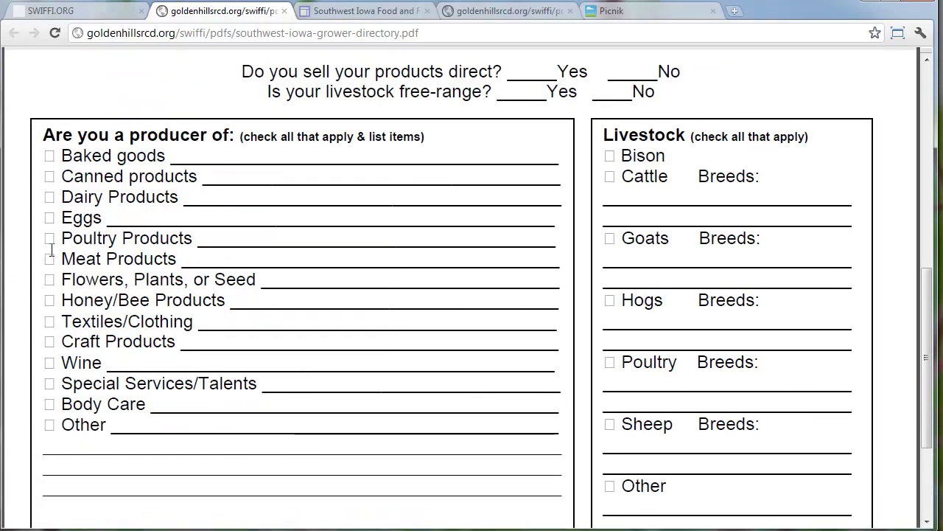
pyautogui.scroll(11, 708, 331)
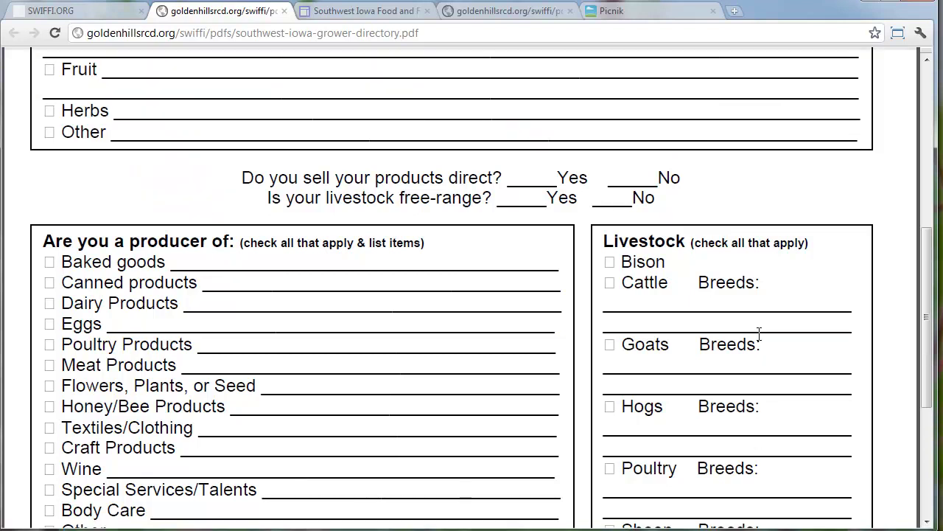
pyautogui.scroll(4, 752, 361)
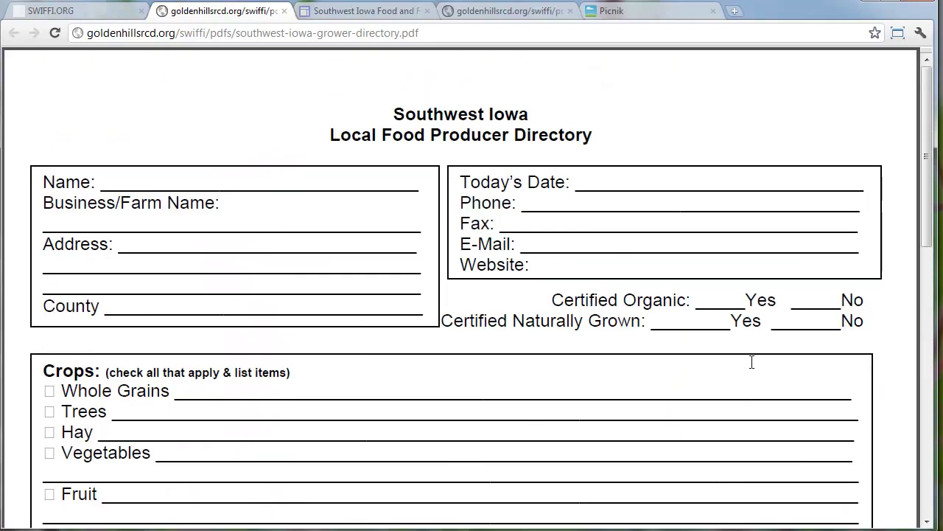
pyautogui.scroll(-15, 752, 361)
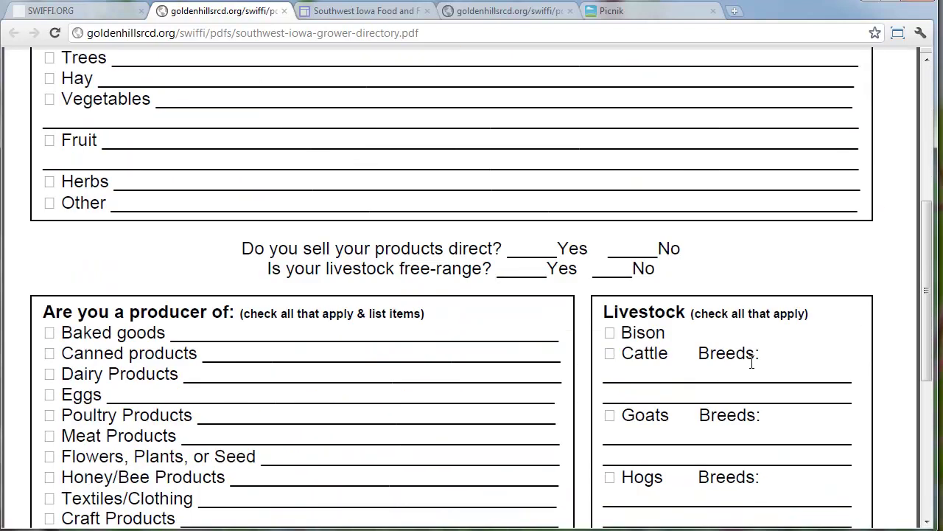
pyautogui.scroll(-5, 752, 362)
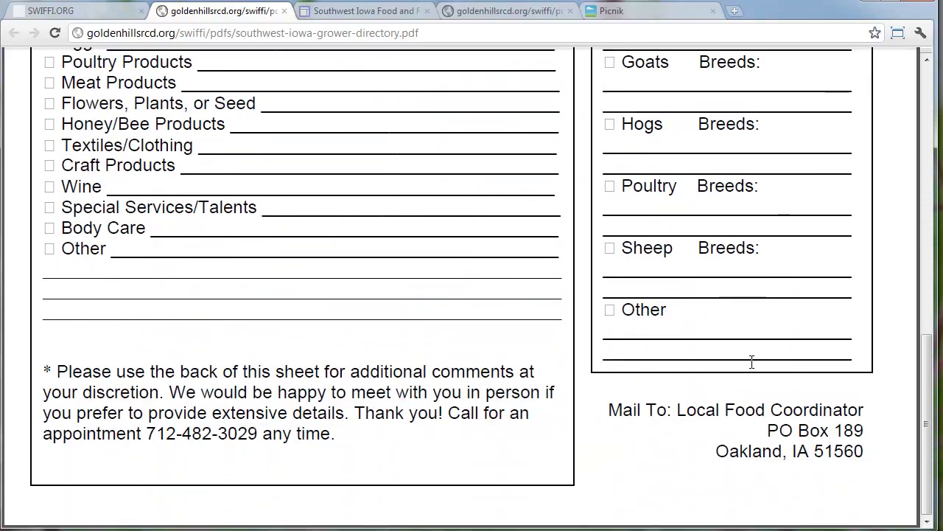
pyautogui.scroll(11, 752, 361)
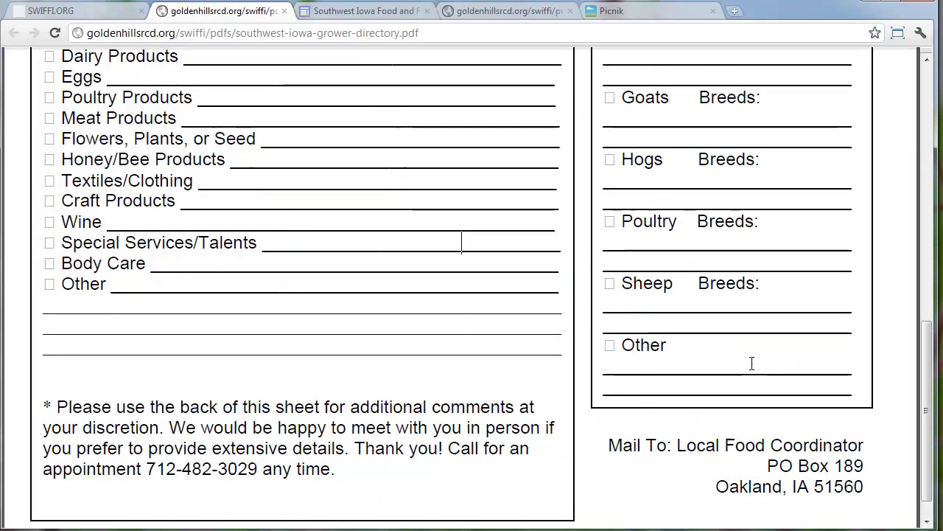
pyautogui.scroll(5, 752, 362)
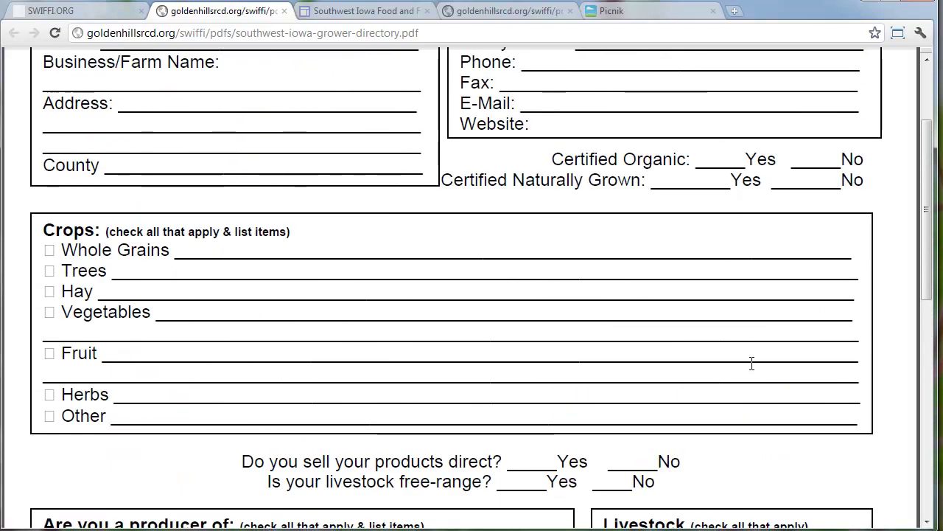
pyautogui.scroll(4, 733, 368)
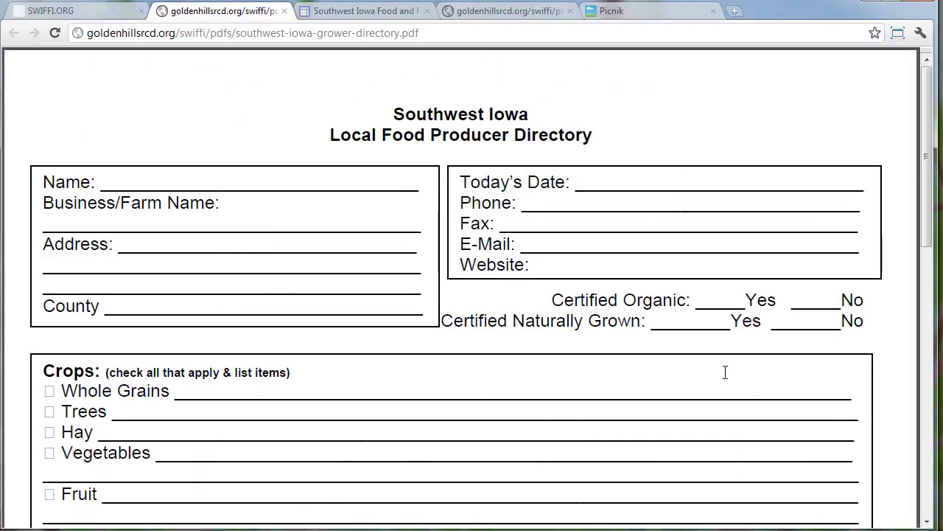
pyautogui.click(263, 36)
pyautogui.hotkey('ctrl', 's')
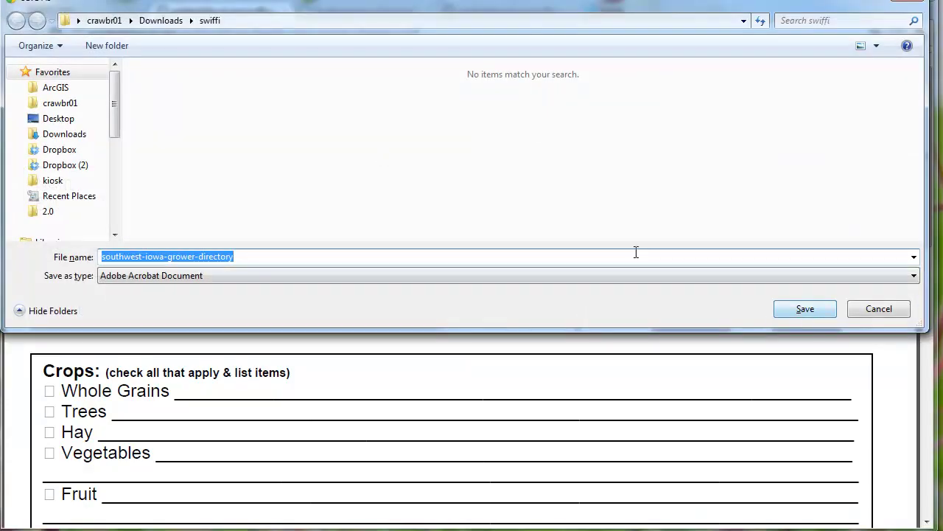
pyautogui.click(798, 312)
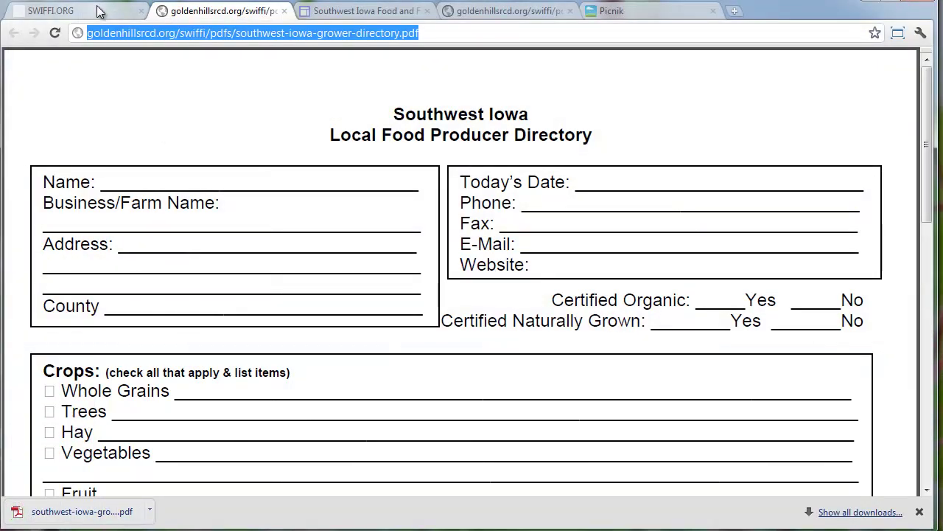
pyautogui.click(336, 12)
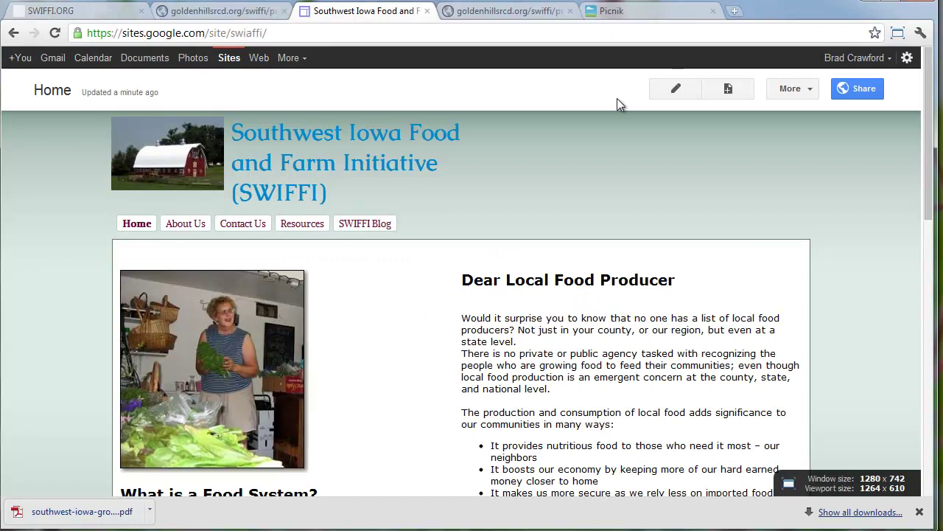
pyautogui.scroll(-3, 582, 221)
pyautogui.scroll(-5, 582, 227)
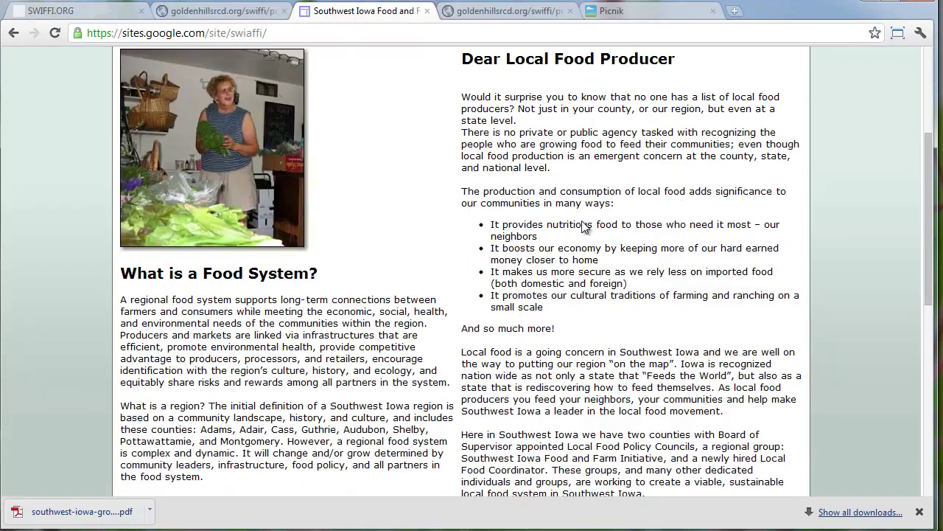
pyautogui.scroll(7, 582, 227)
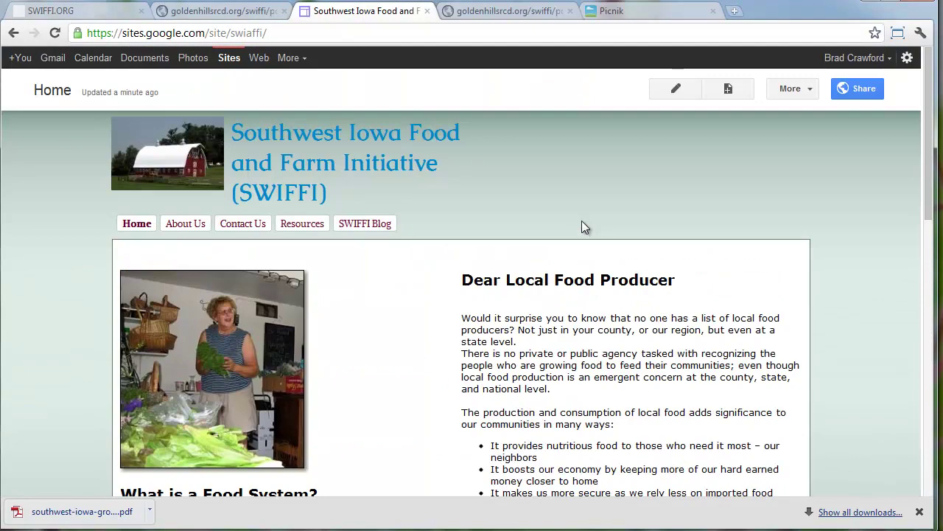
pyautogui.scroll(-3, 582, 227)
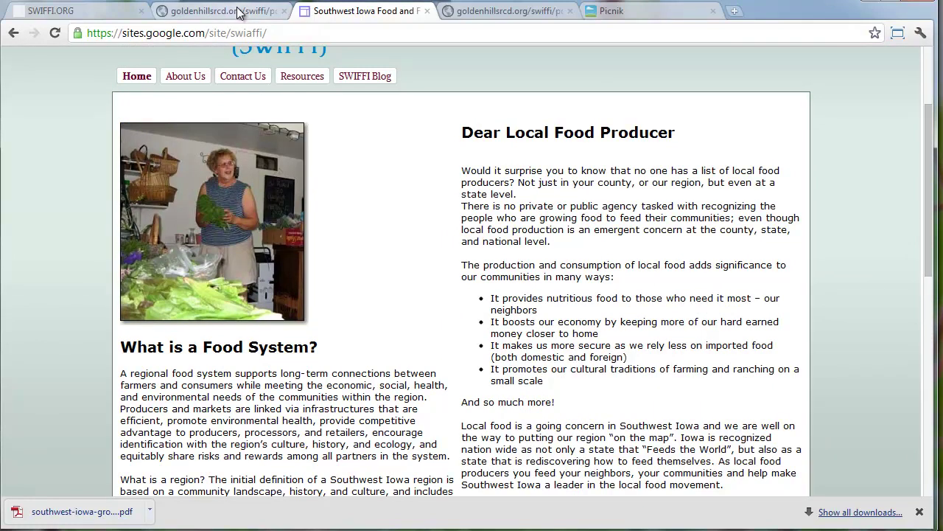
pyautogui.scroll(-10, 277, 104)
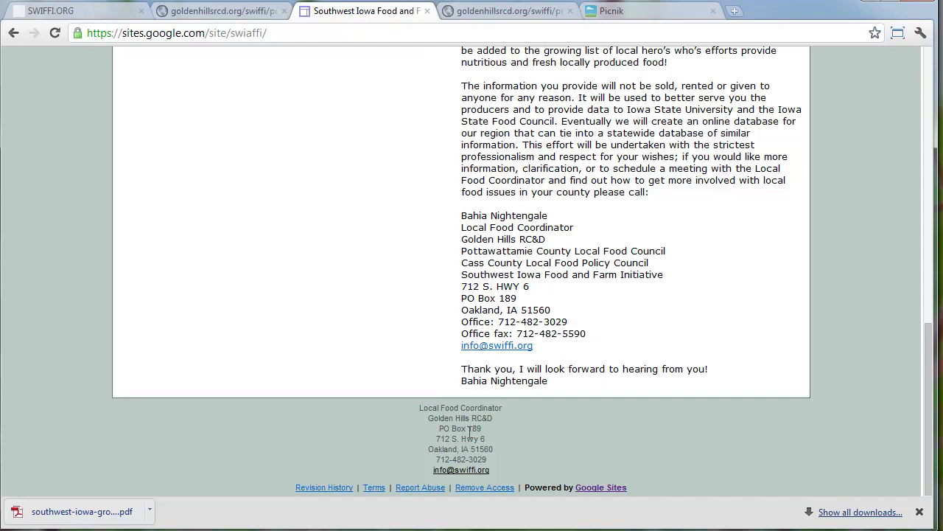
pyautogui.scroll(7, 464, 413)
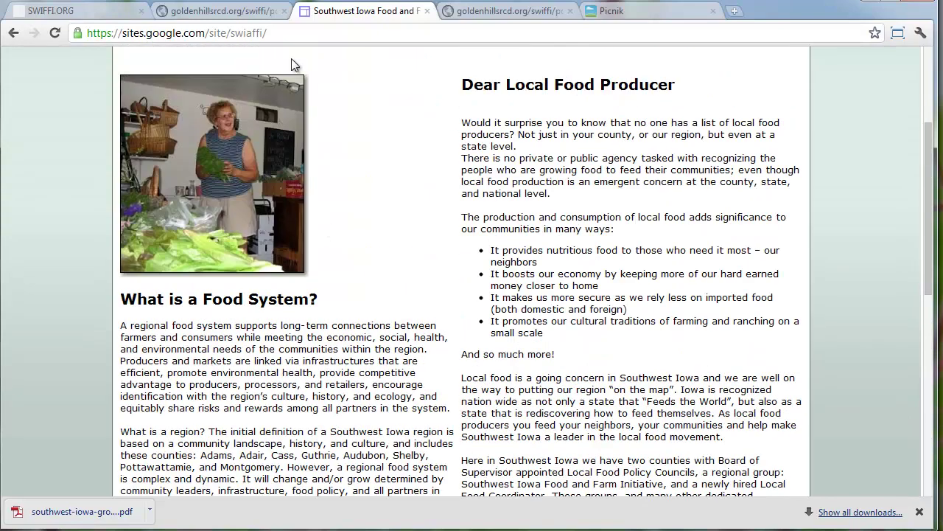
pyautogui.scroll(2, 292, 61)
pyautogui.scroll(1, 518, 101)
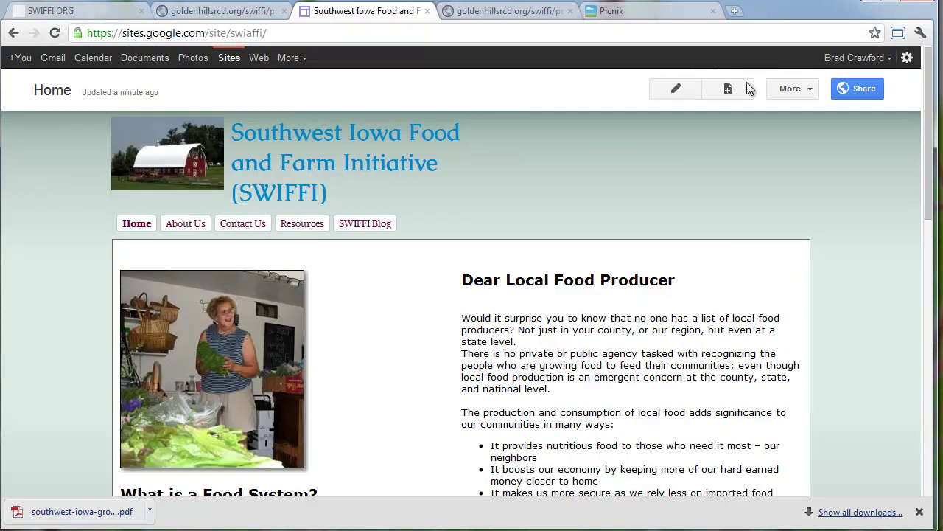
pyautogui.click(687, 91)
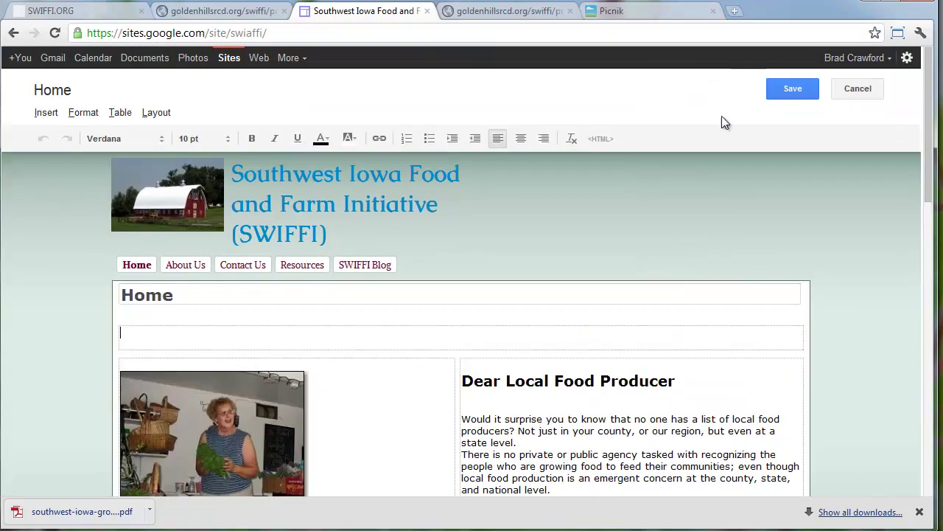
pyautogui.scroll(-6, 485, 346)
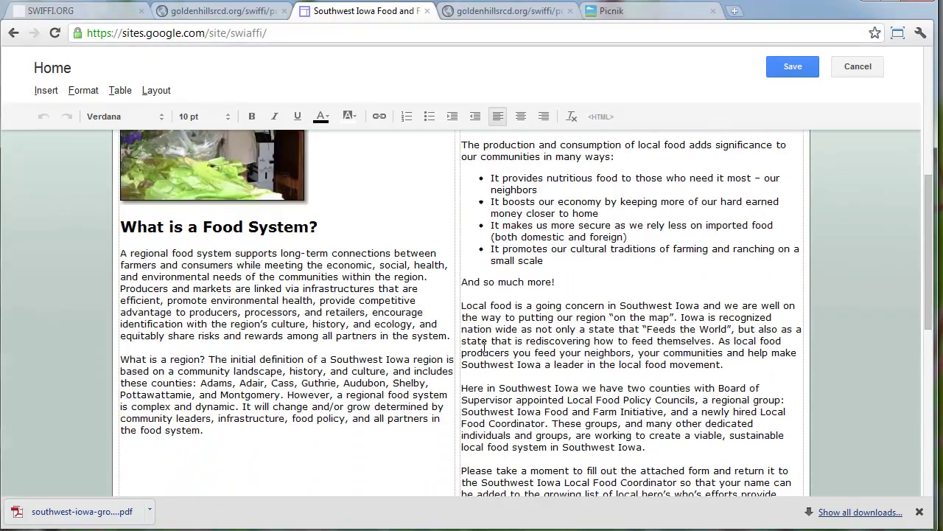
pyautogui.scroll(-6, 426, 329)
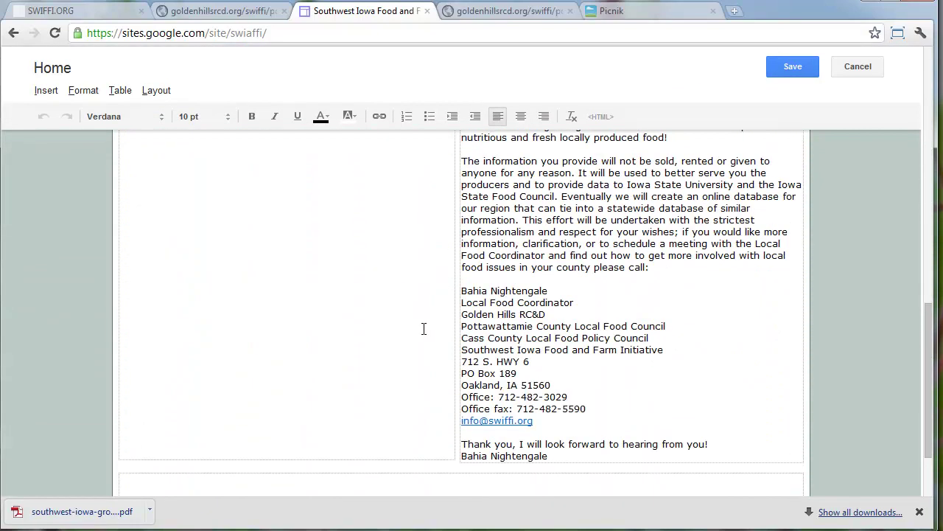
pyautogui.scroll(12, 423, 328)
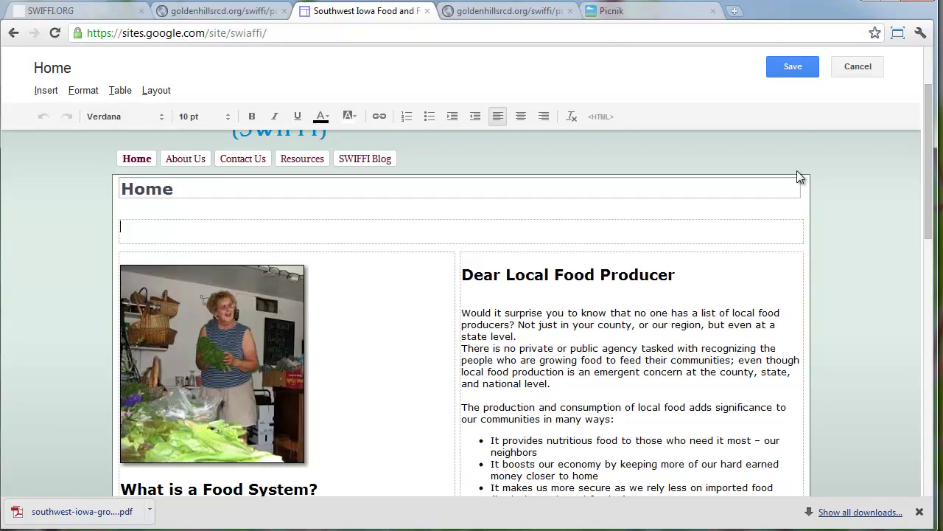
pyautogui.click(855, 67)
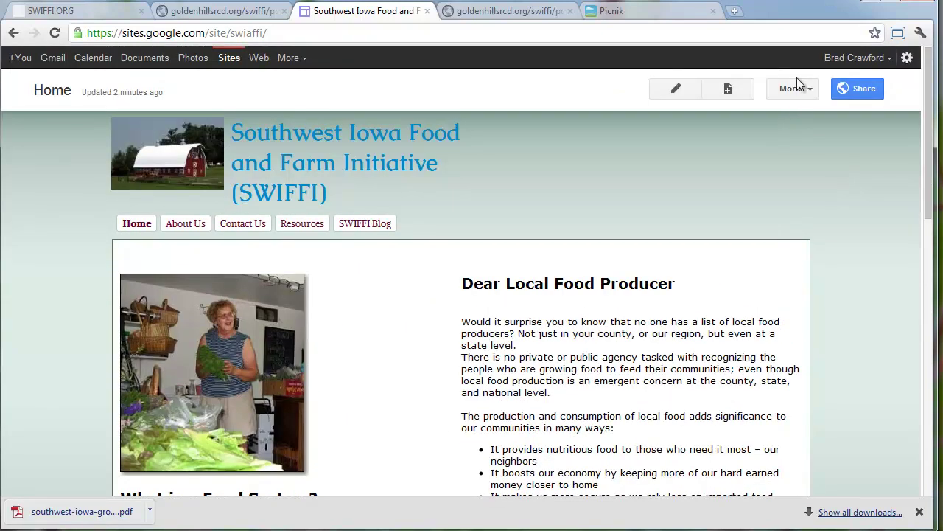
# Enable Allow attachments in the Home page settings and save
pyautogui.click(794, 90)
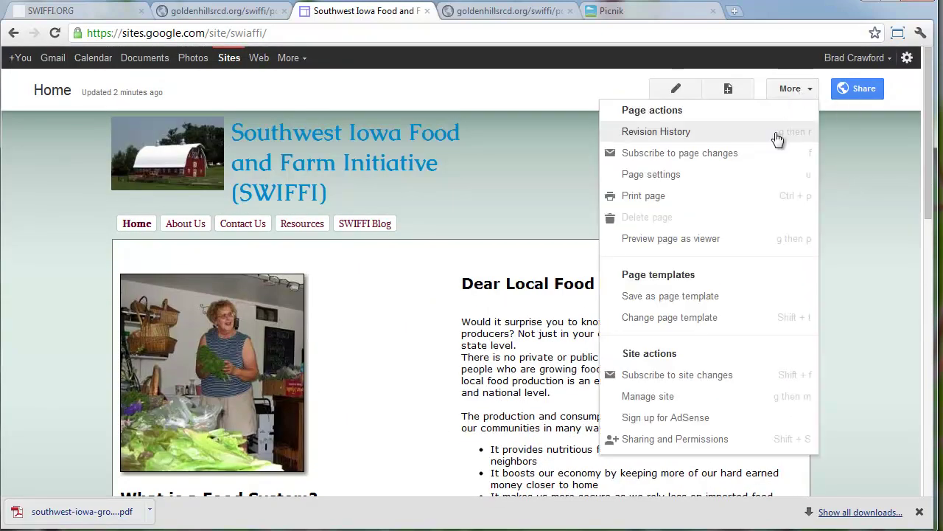
pyautogui.click(684, 176)
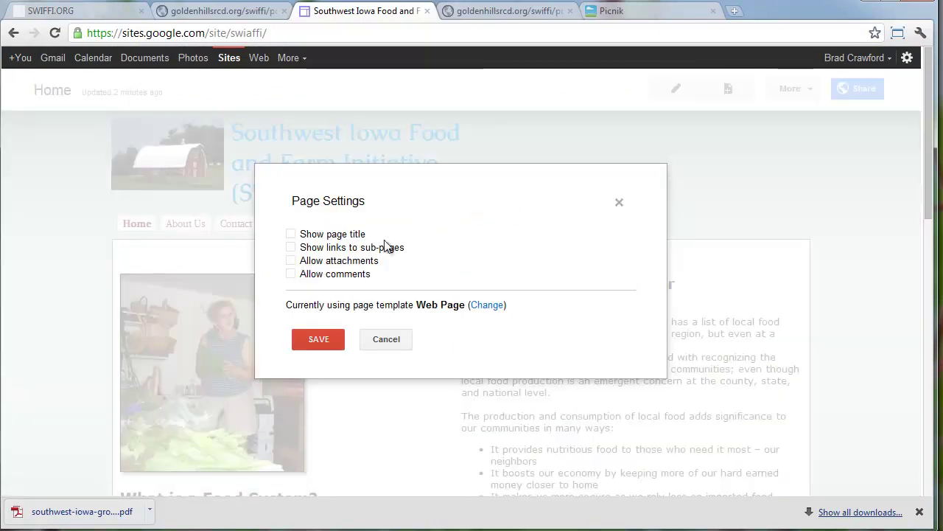
pyautogui.click(341, 260)
pyautogui.click(326, 343)
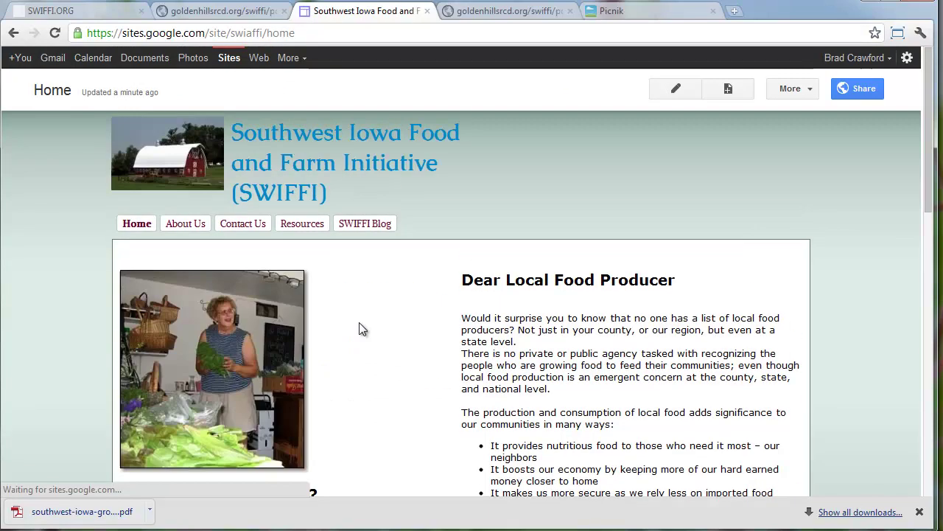
# Attach southwest-iowa-grower-directory.pdf to the Home page
pyautogui.scroll(-8, 359, 329)
pyautogui.scroll(-3, 361, 329)
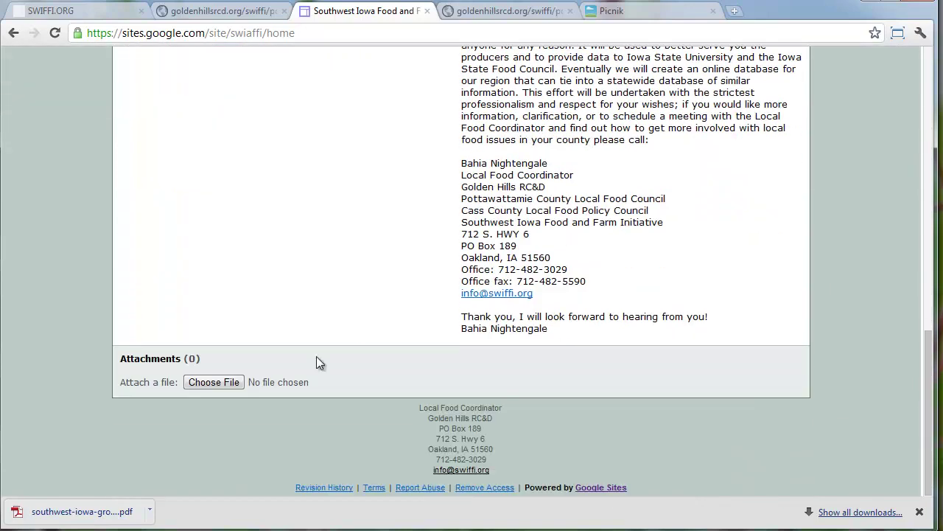
pyautogui.click(222, 381)
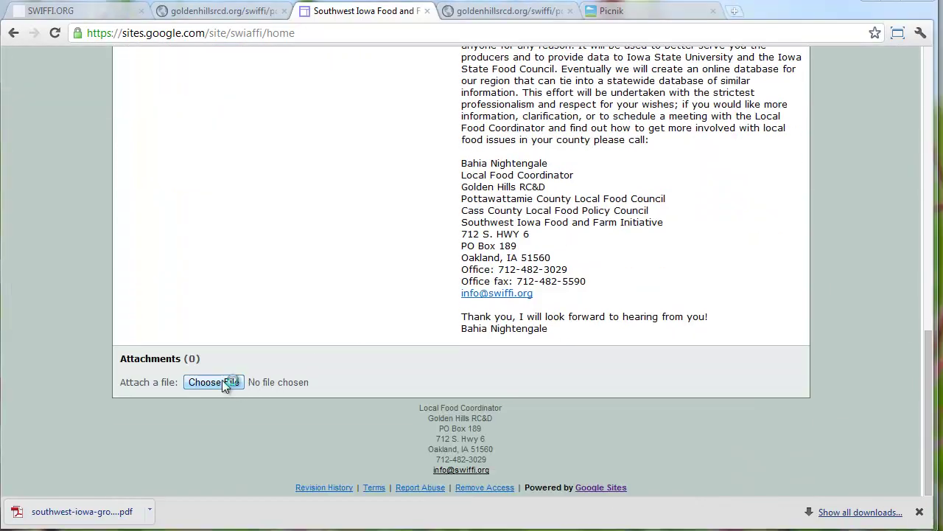
pyautogui.click(599, 104)
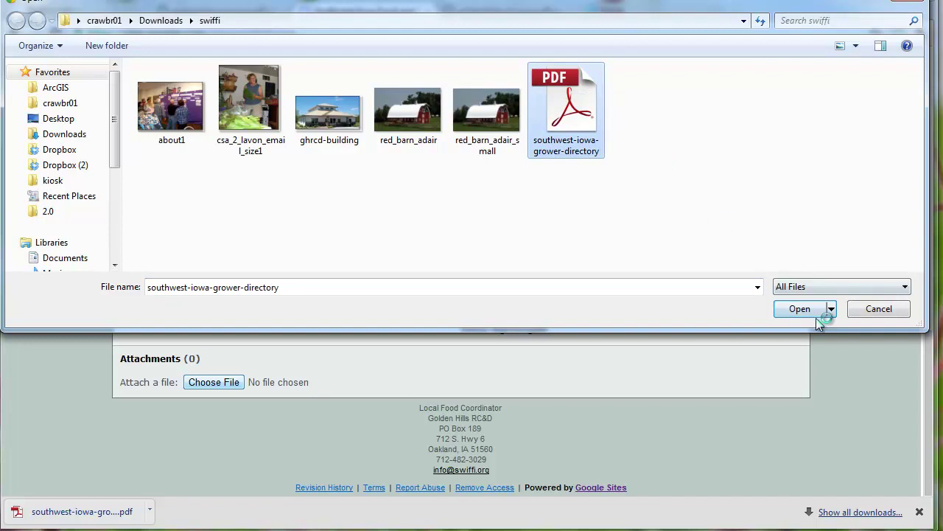
pyautogui.click(816, 309)
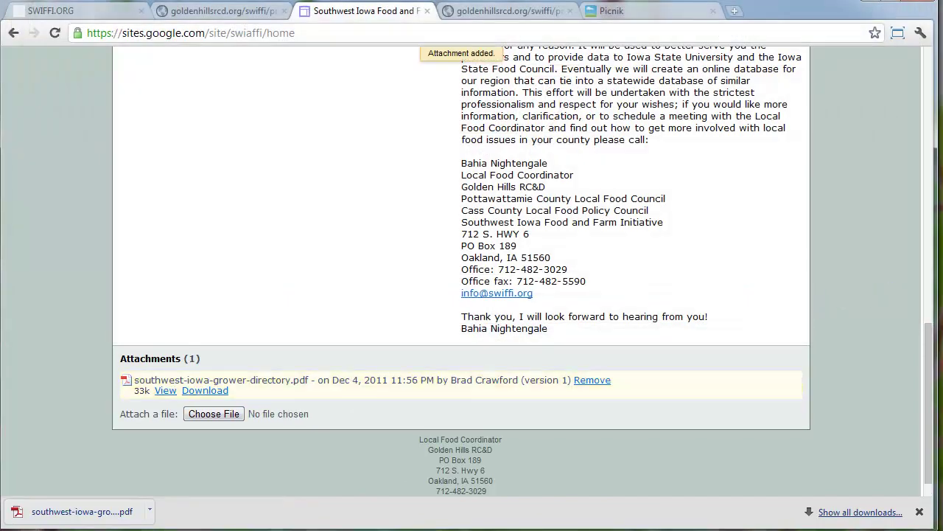
pyautogui.scroll(2, 804, 280)
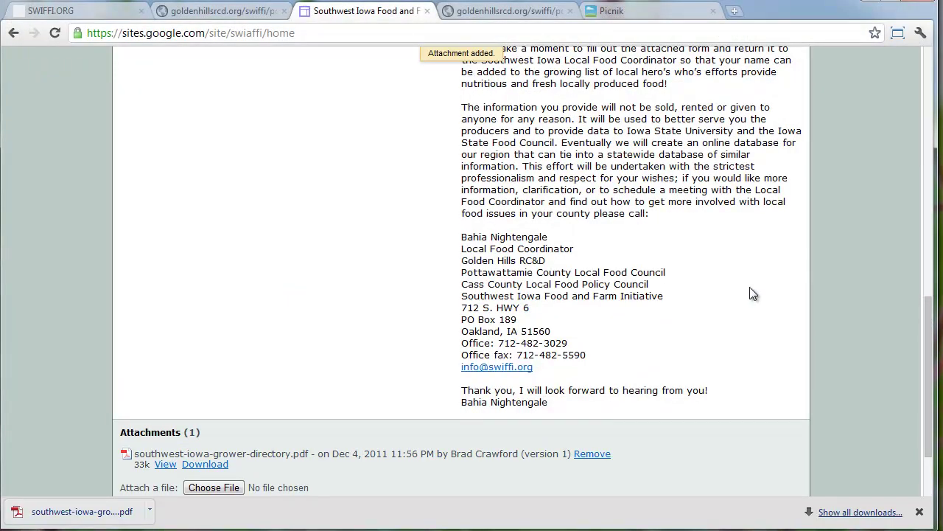
pyautogui.scroll(-1, 750, 287)
pyautogui.scroll(4, 508, 299)
pyautogui.scroll(5, 508, 299)
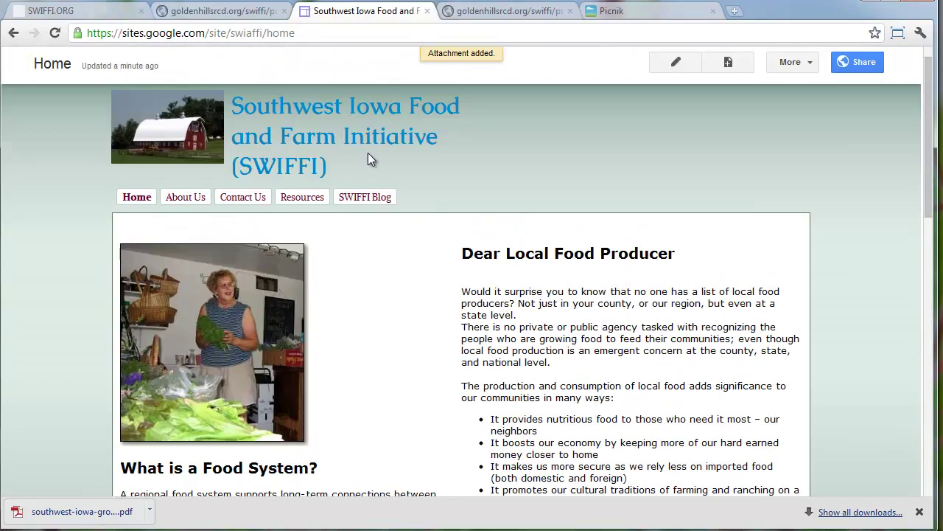
pyautogui.click(295, 31)
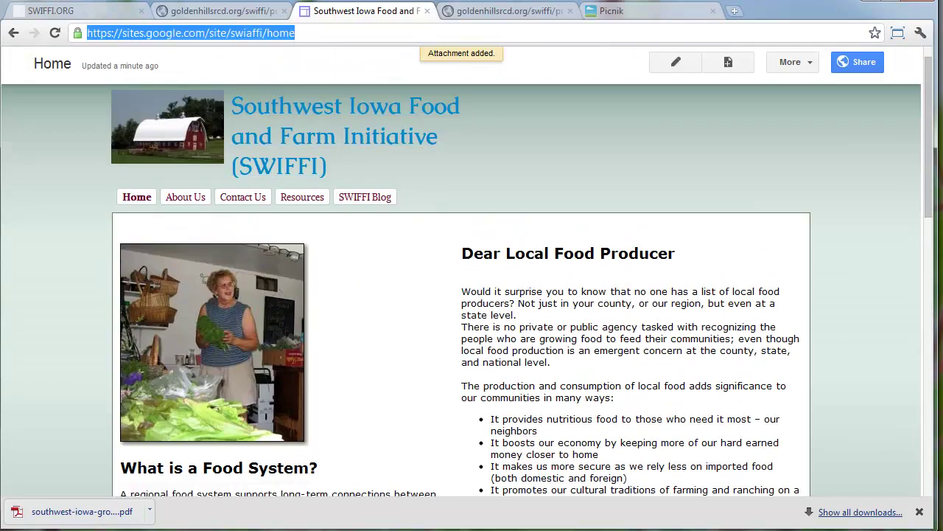
# Paste the home page URL into Firefox and check the grower directory attachment
pyautogui.click(294, 32)
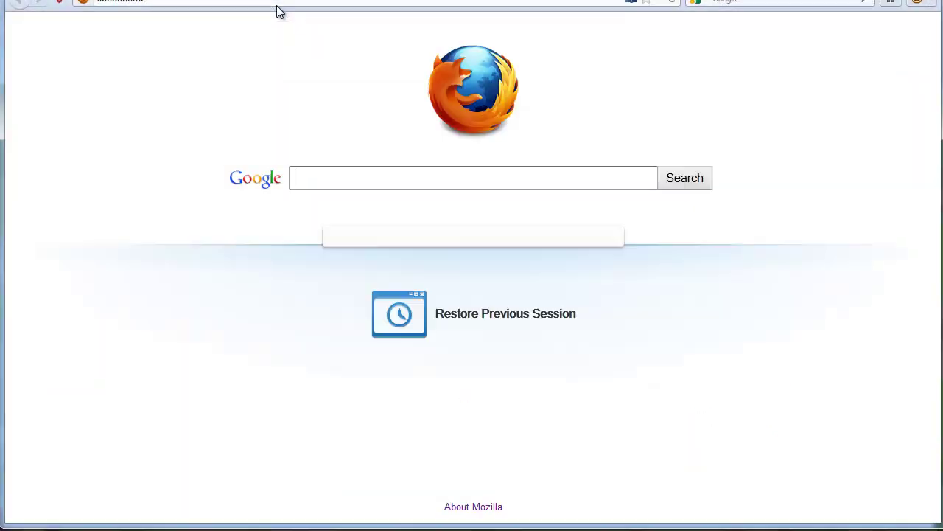
pyautogui.click(277, 4)
pyautogui.hotkey('ctrl', 'v')
pyautogui.press('Return')
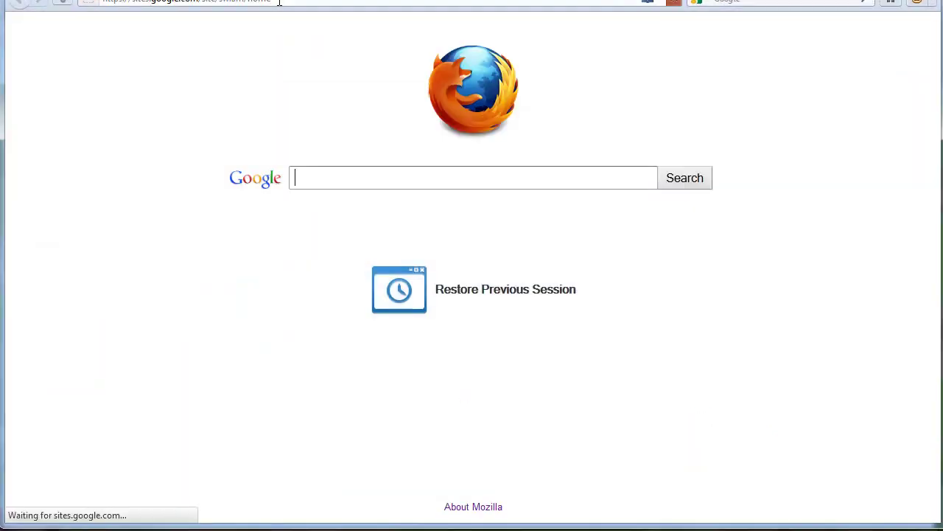
pyautogui.scroll(-10, 330, 193)
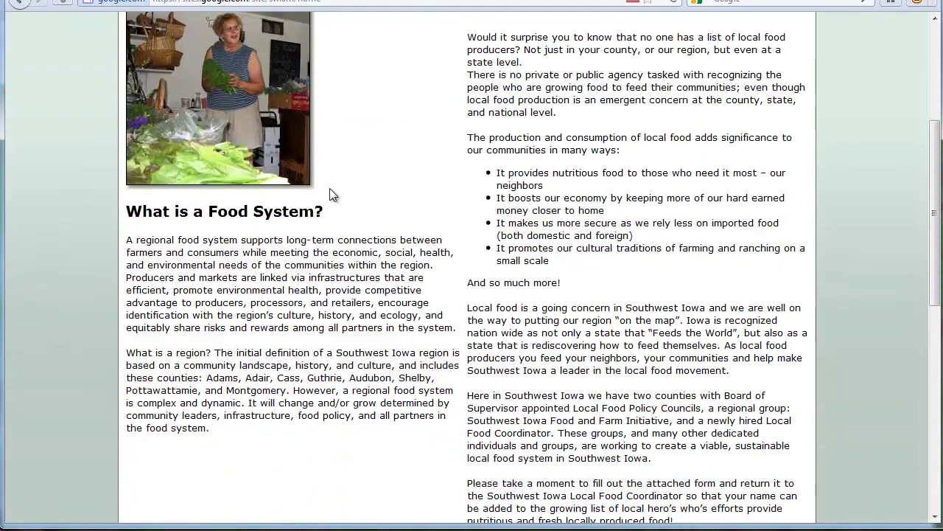
pyautogui.scroll(-5, 330, 194)
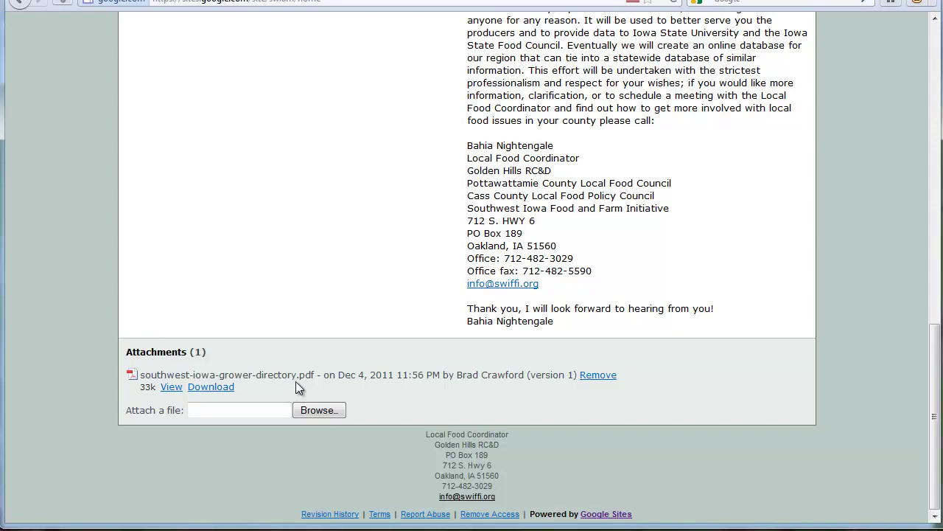
pyautogui.scroll(15, 295, 381)
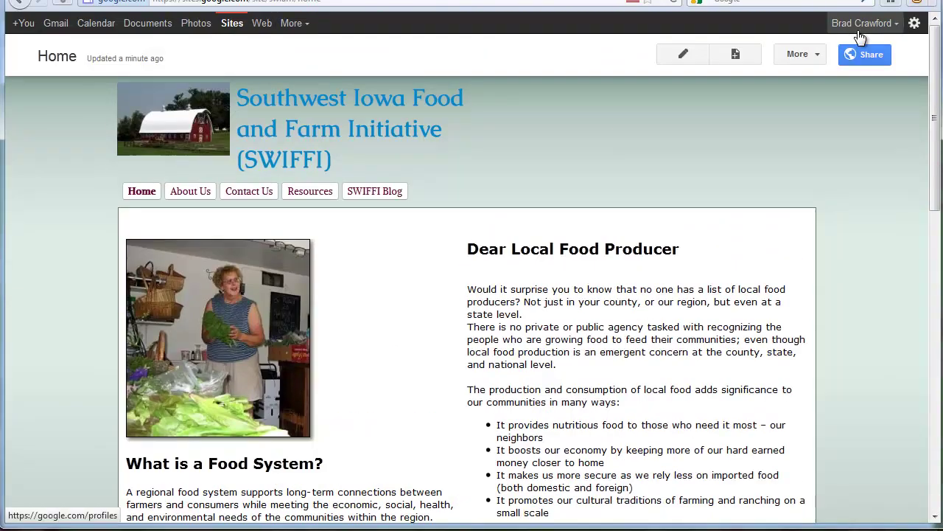
# Close the account options and bring up the page actions list
pyautogui.click(860, 23)
pyautogui.click(811, 221)
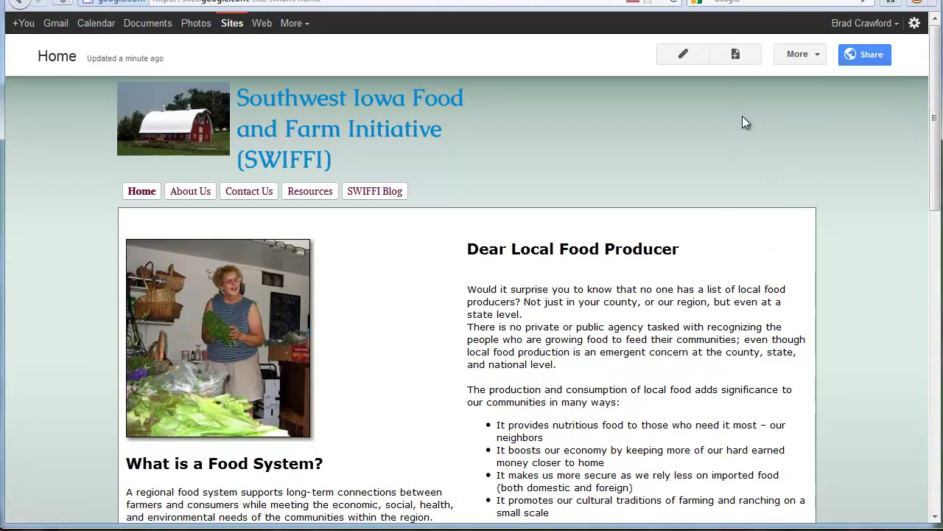
pyautogui.click(797, 54)
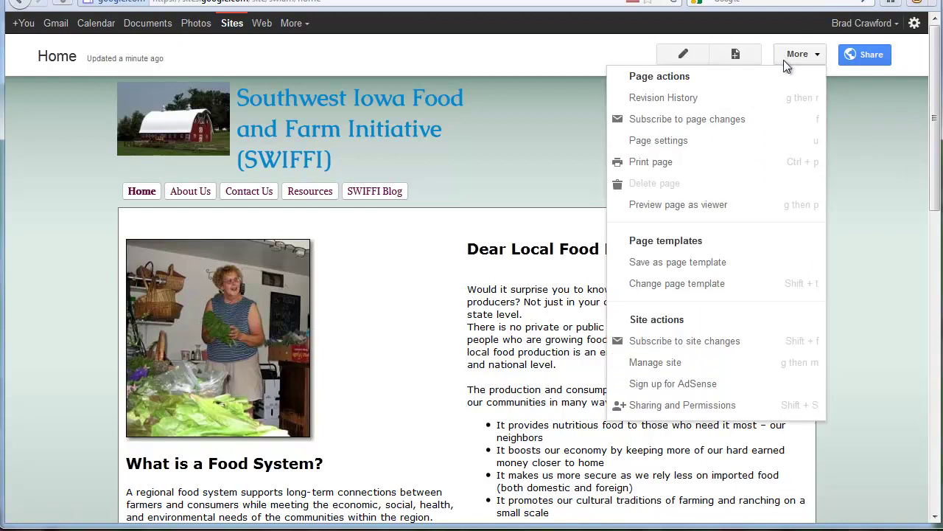
# Preview the page as a visitor, then copy the grower directory PDF's download address
pyautogui.click(745, 214)
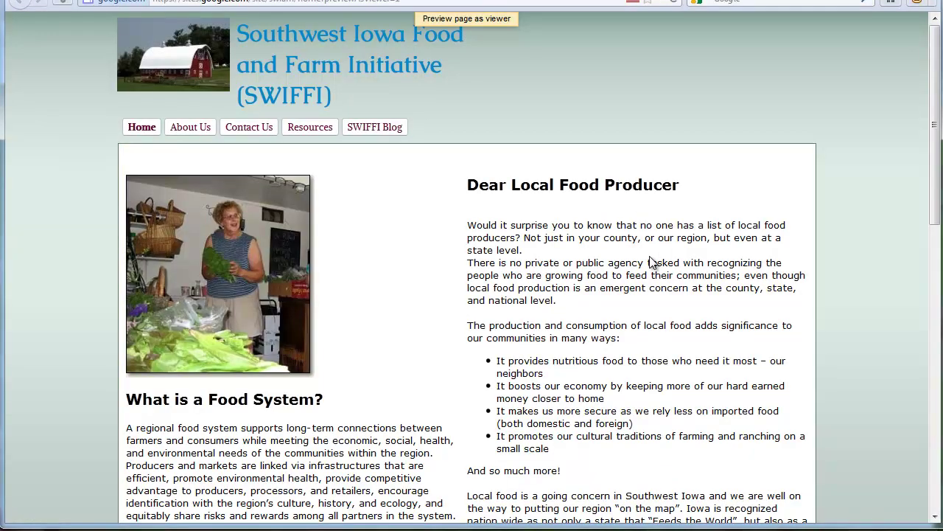
pyautogui.scroll(-9, 650, 255)
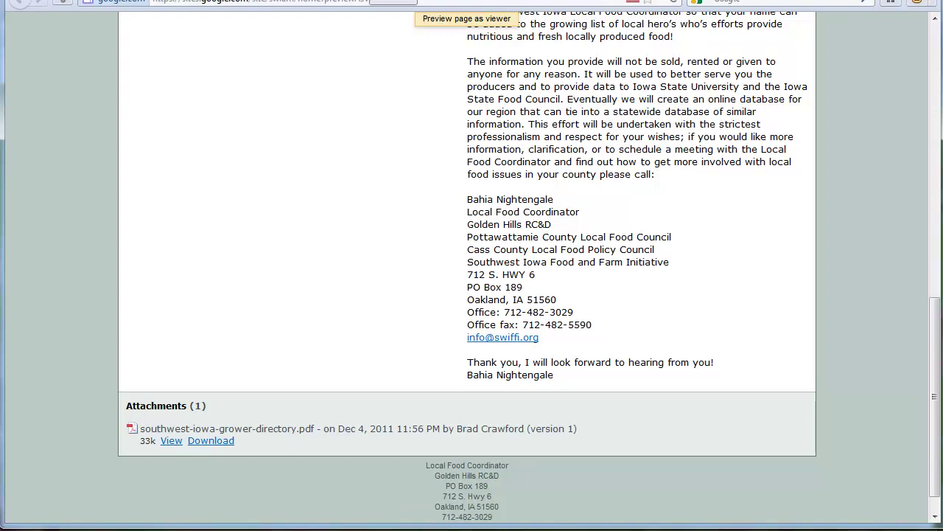
pyautogui.hotkey('alt', 'Left')
pyautogui.scroll(-5, 436, 243)
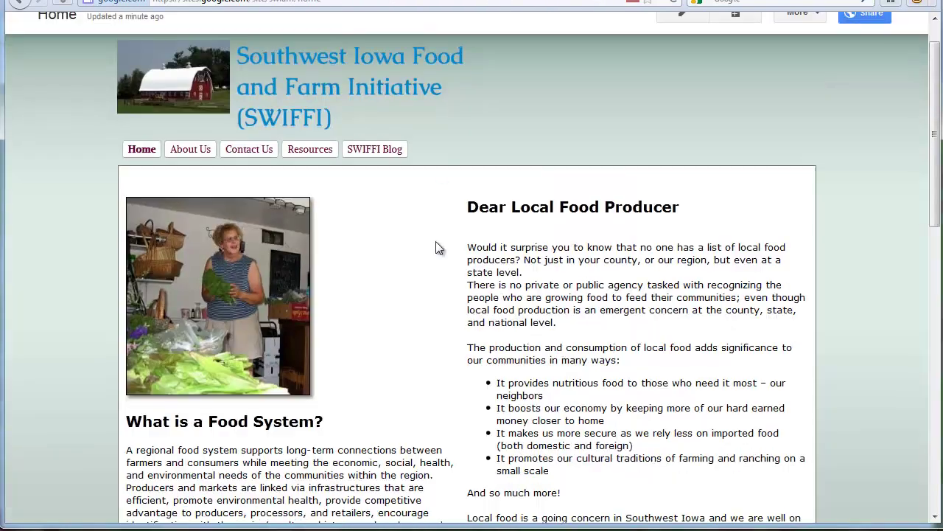
pyautogui.scroll(-6, 436, 252)
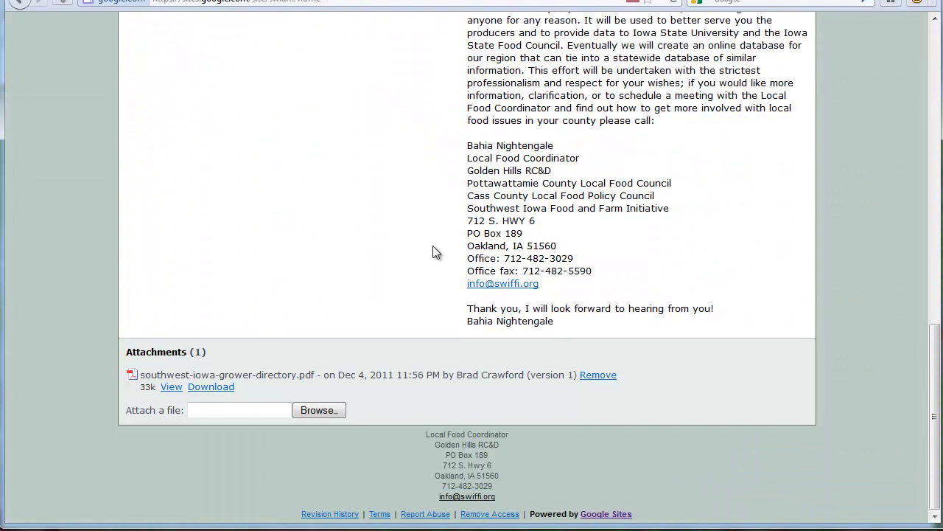
pyautogui.rightClick(213, 390)
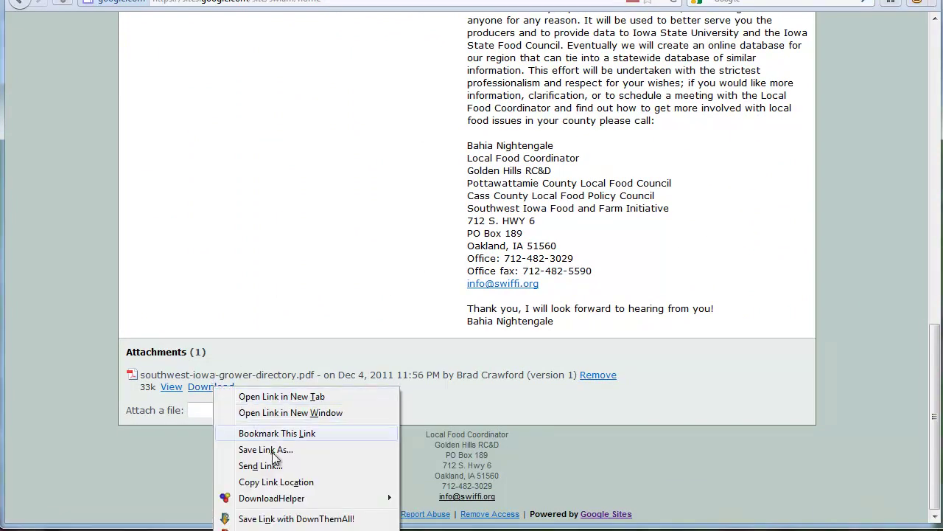
pyautogui.click(276, 482)
# Open the Home page for editing and bring up the existing swiffi.org site in Chrome
pyautogui.scroll(15, 285, 221)
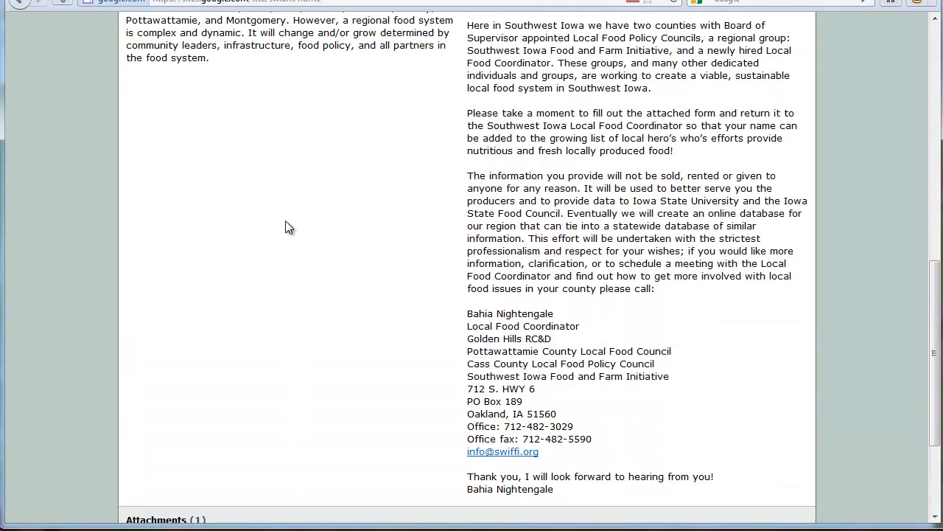
pyautogui.scroll(1, 447, 75)
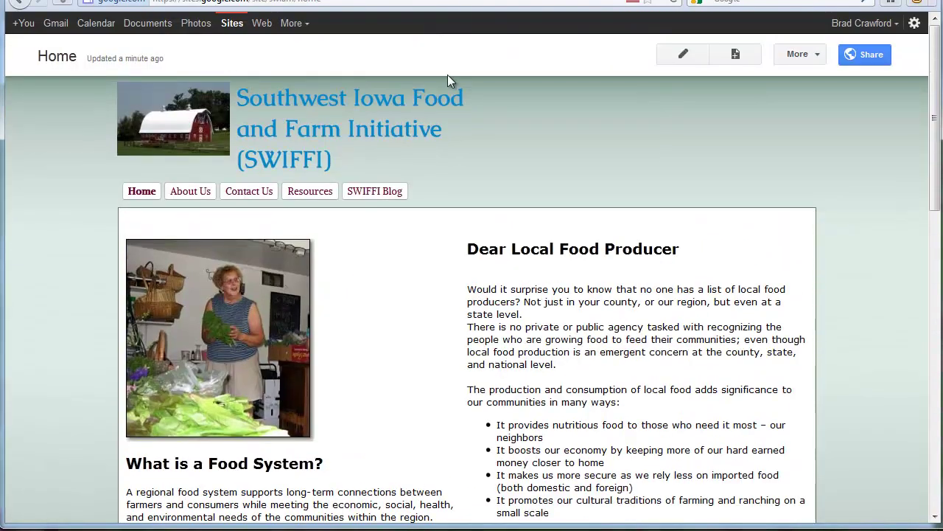
pyautogui.click(671, 59)
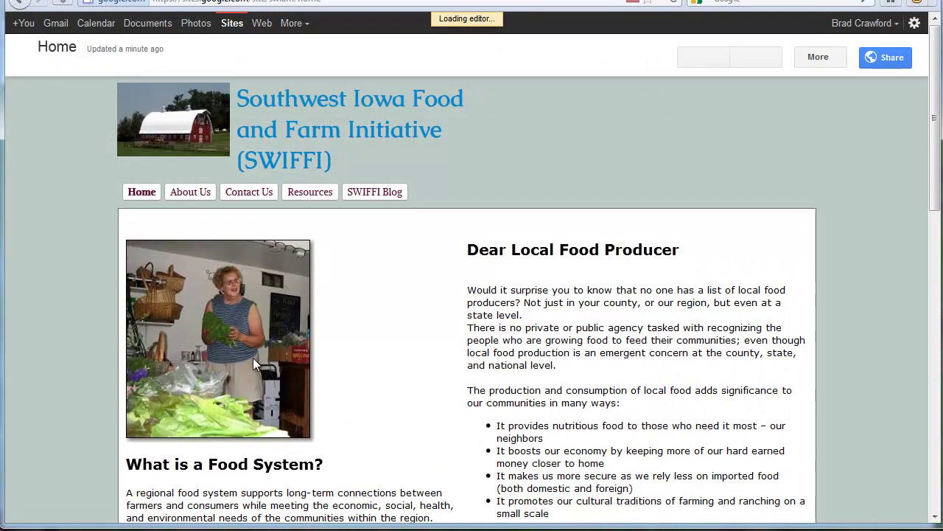
pyautogui.scroll(-2, 269, 354)
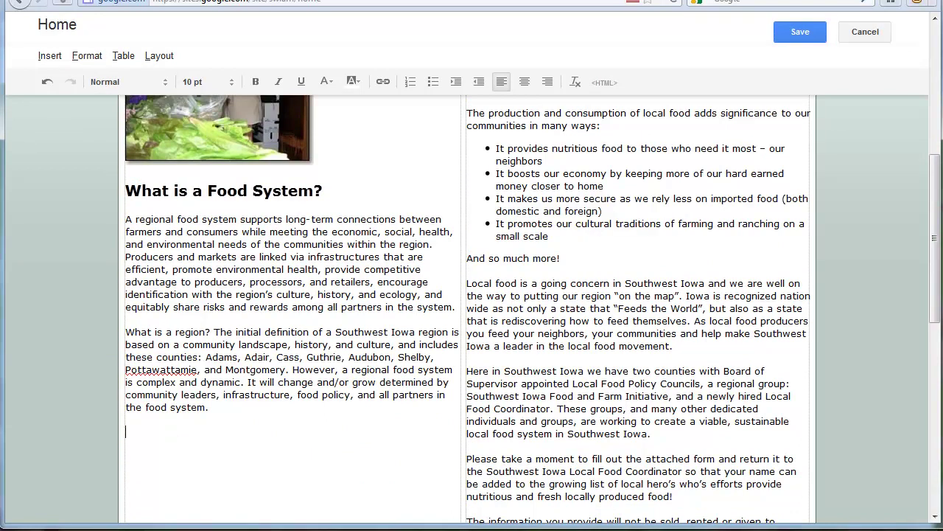
pyautogui.moveTo(472, 7); pyautogui.dragTo(274, 403)
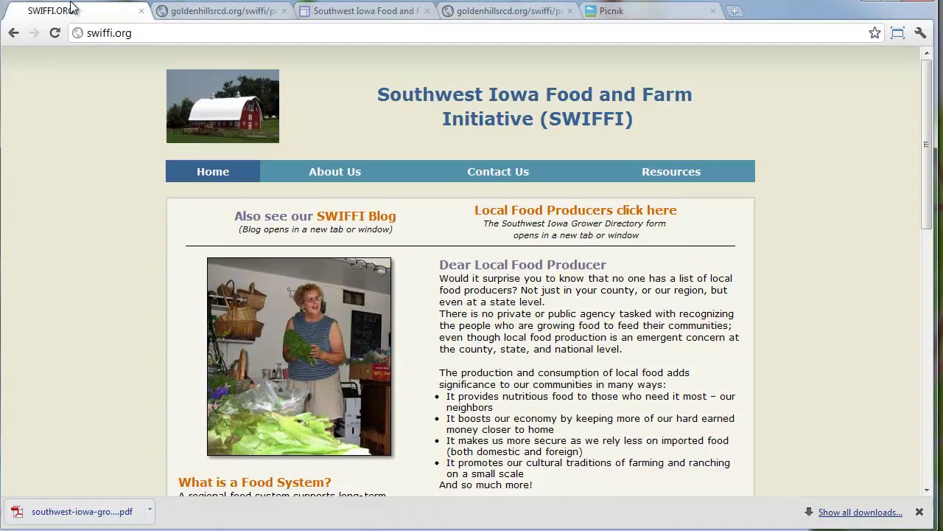
pyautogui.click(74, 10)
# Add a 'Southwest Iowa Grower Directory Form' line below the food system text
pyautogui.moveTo(313, 527); pyautogui.dragTo(477, 27)
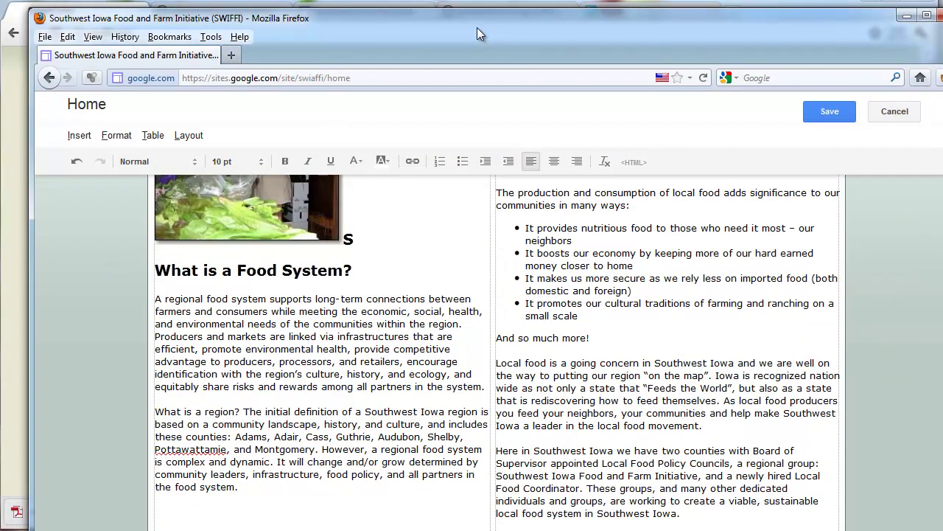
pyautogui.click(156, 499)
pyautogui.write('Southwest Iowa Grower ')
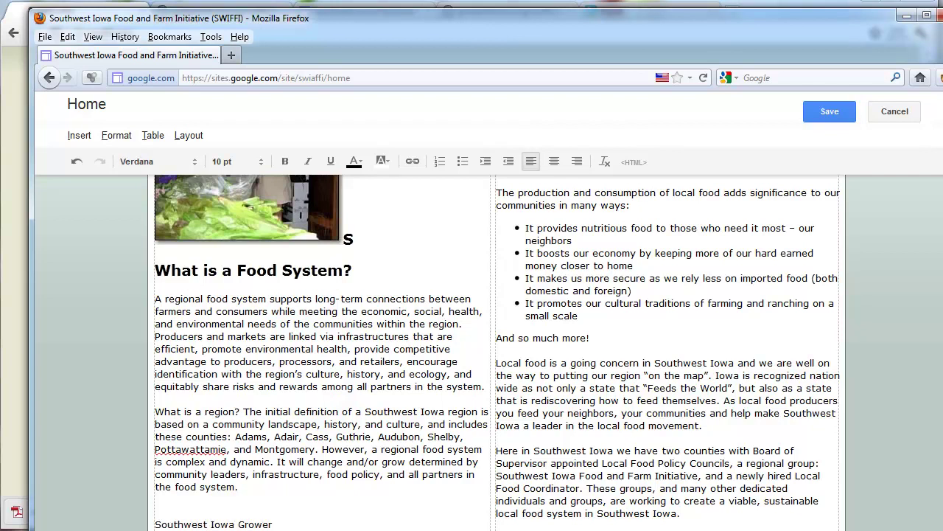
pyautogui.write('Form')
pyautogui.write('Directory')
pyautogui.click(348, 524)
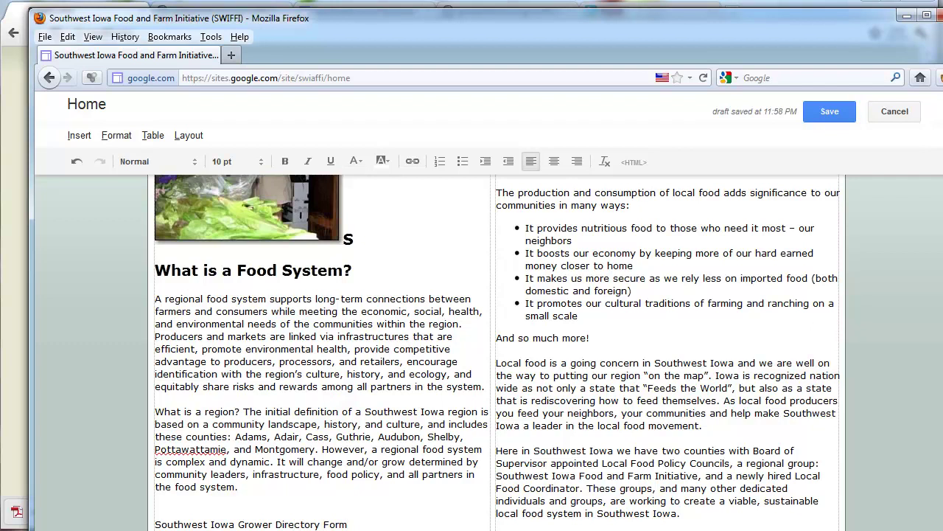
# Link that line to the pasted PDF web address and save the page
pyautogui.keyDown('shift'); pyautogui.click(157, 524); pyautogui.keyUp('shift')
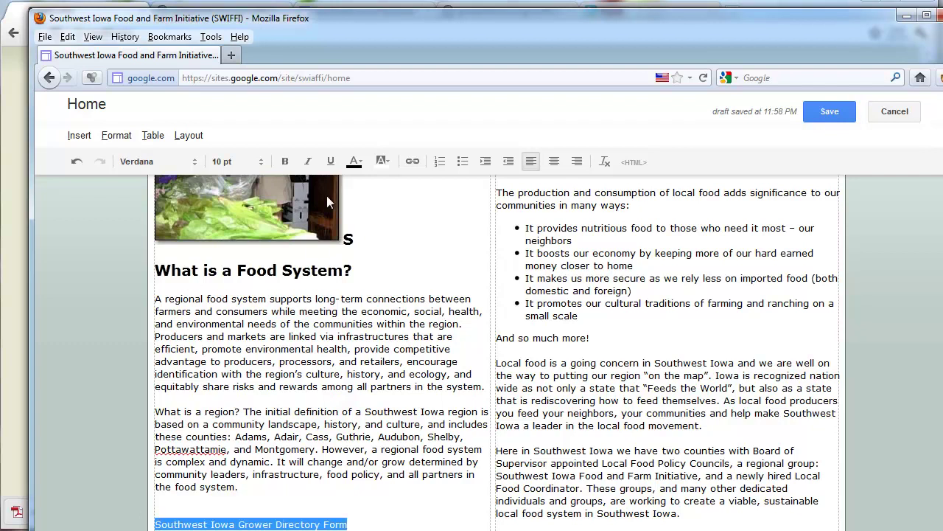
pyautogui.click(413, 162)
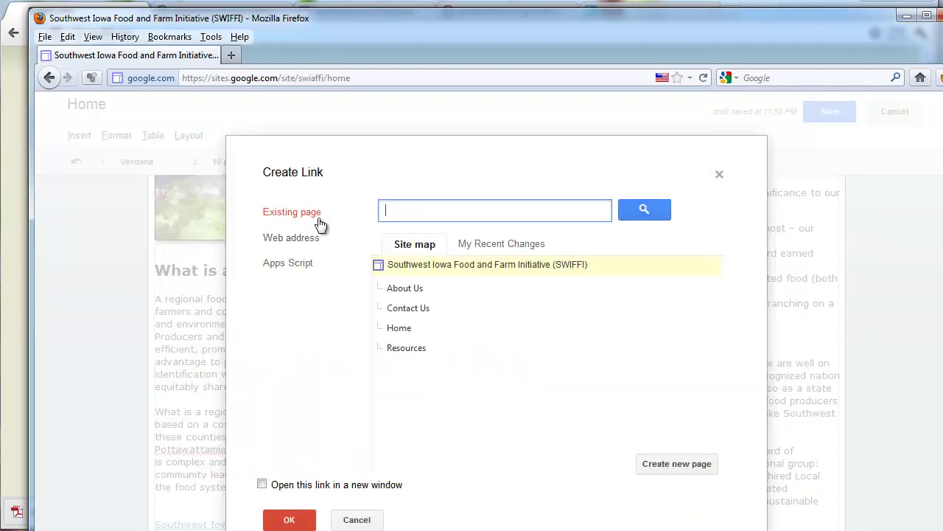
pyautogui.click(286, 239)
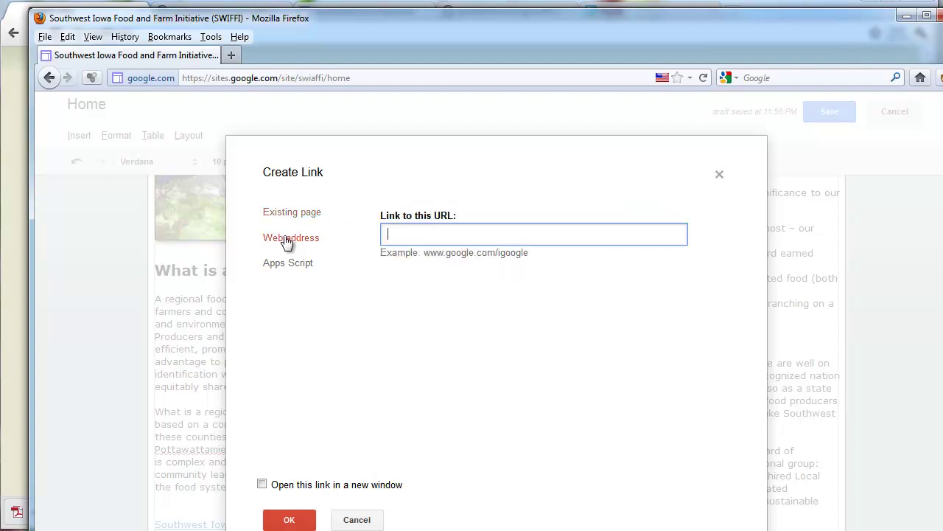
pyautogui.rightClick(413, 234)
pyautogui.click(445, 299)
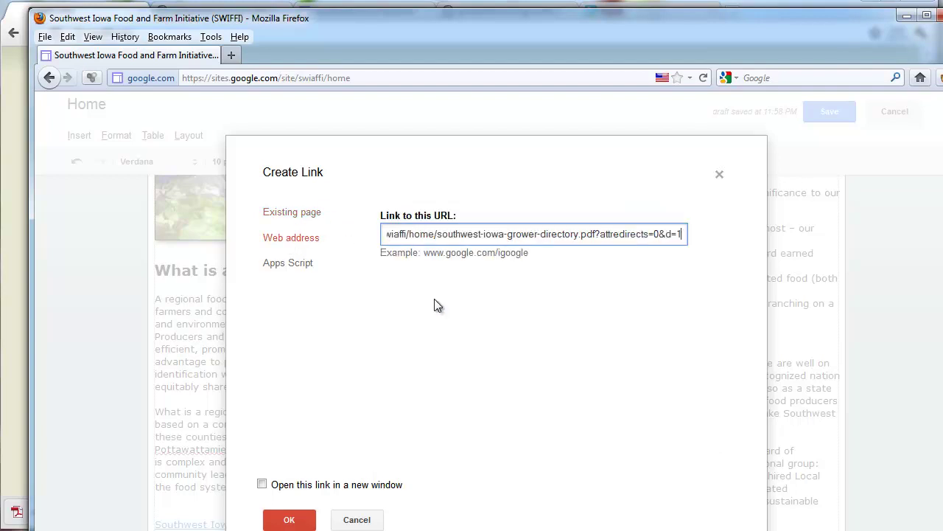
pyautogui.click(288, 520)
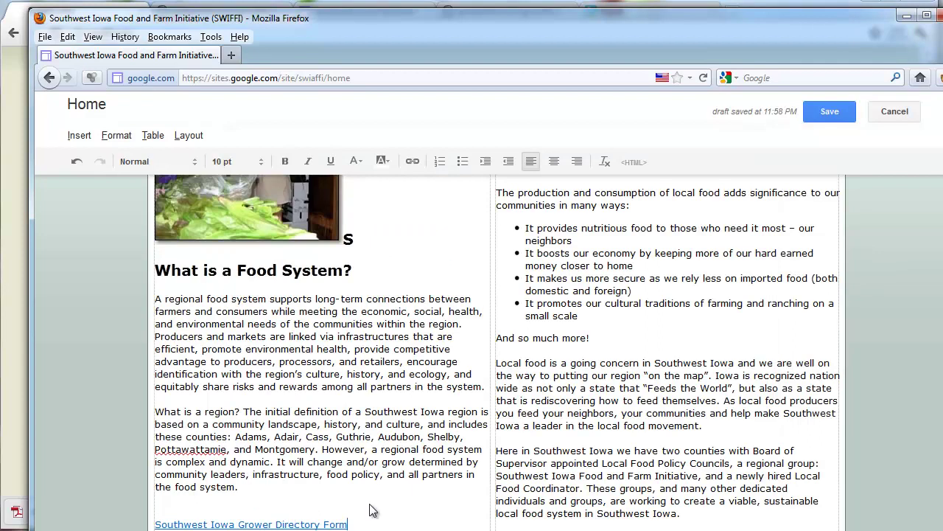
pyautogui.click(829, 109)
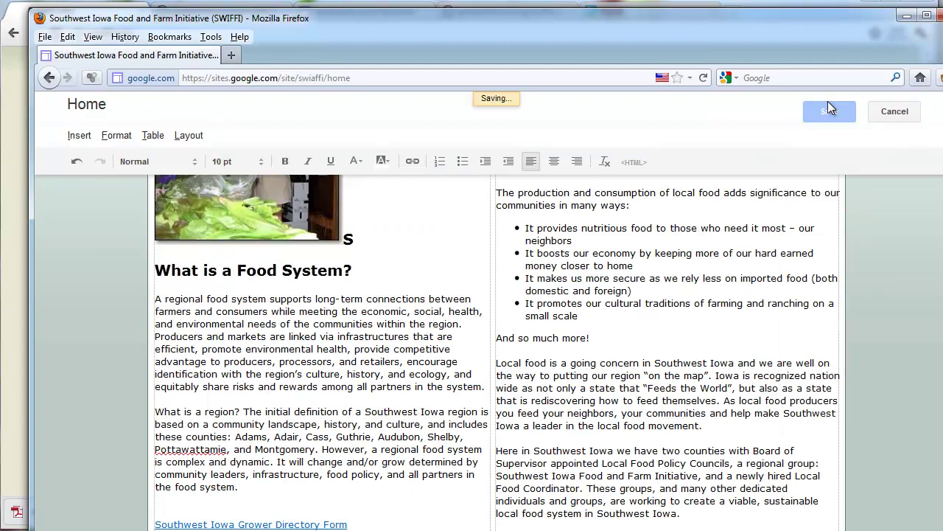
# Turn off Allow attachments in the Home page settings and save
pyautogui.scroll(8, 750, 376)
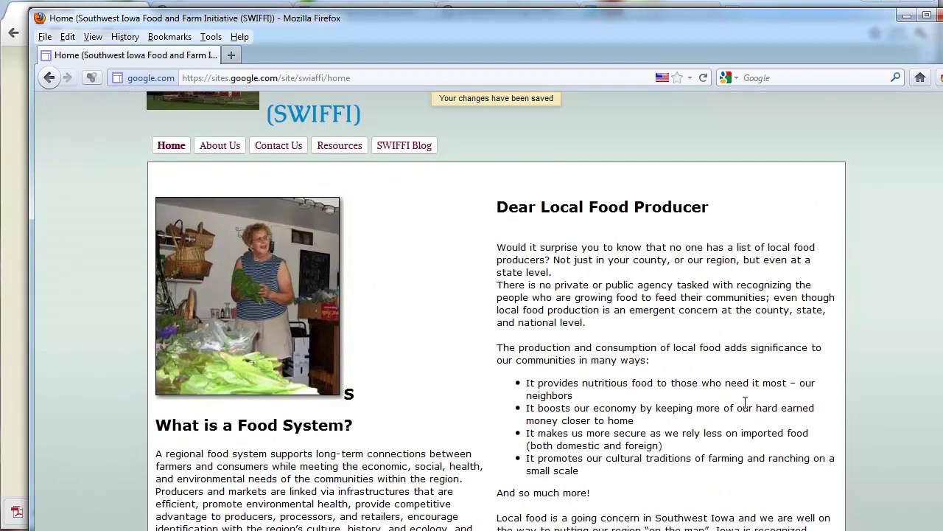
pyautogui.click(849, 137)
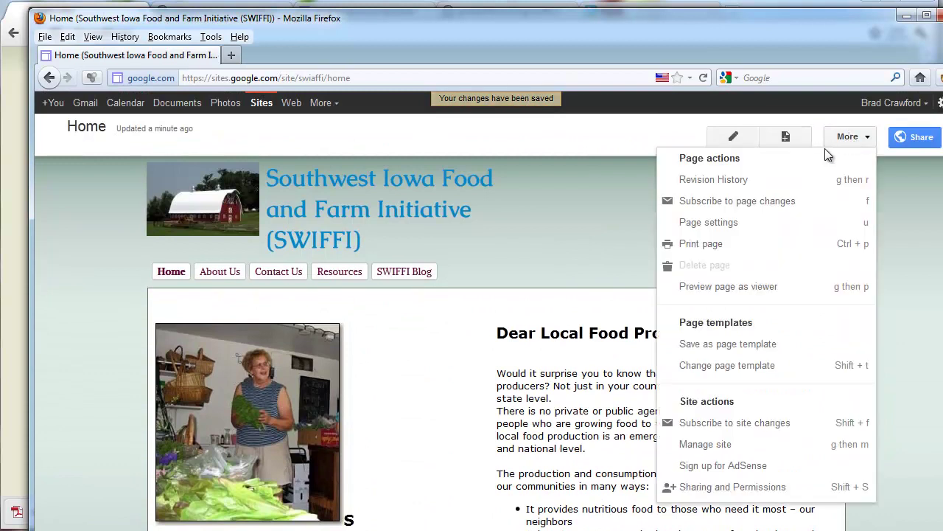
pyautogui.click(745, 222)
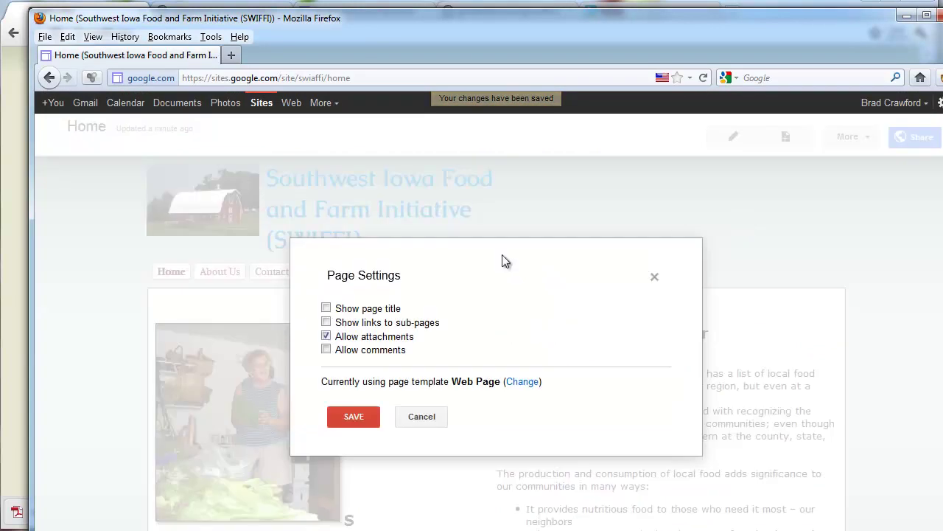
pyautogui.click(347, 337)
pyautogui.click(356, 420)
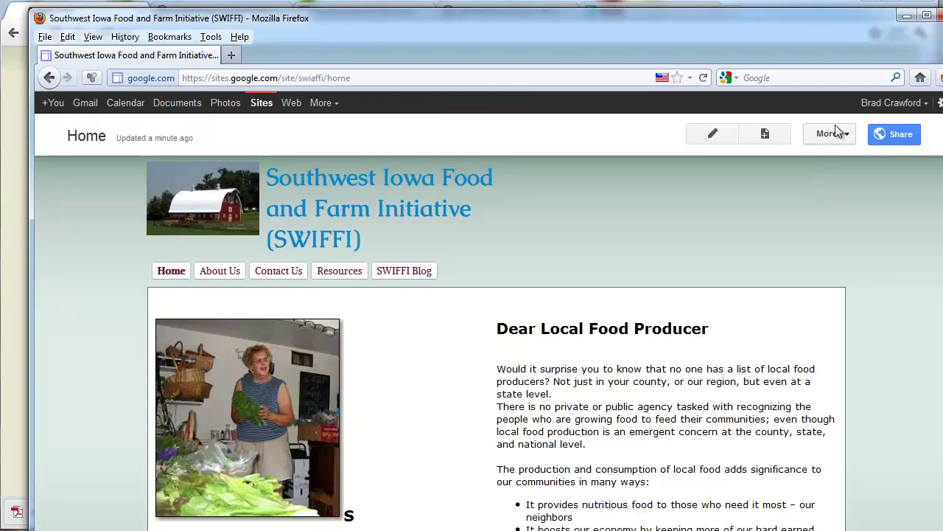
# Preview the page as a viewer, test that the Grower Directory Form link opens the PDF, and close the preview
pyautogui.click(832, 133)
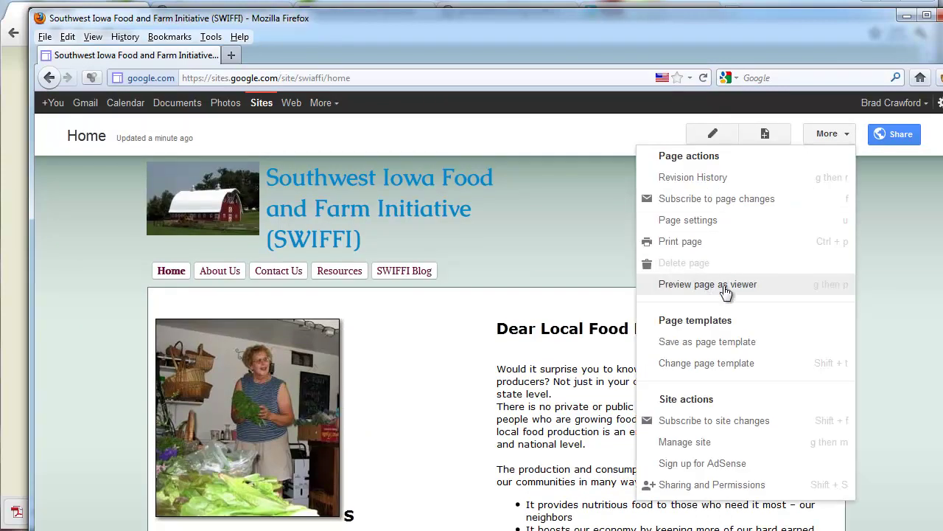
pyautogui.click(670, 285)
pyautogui.scroll(-5, 463, 337)
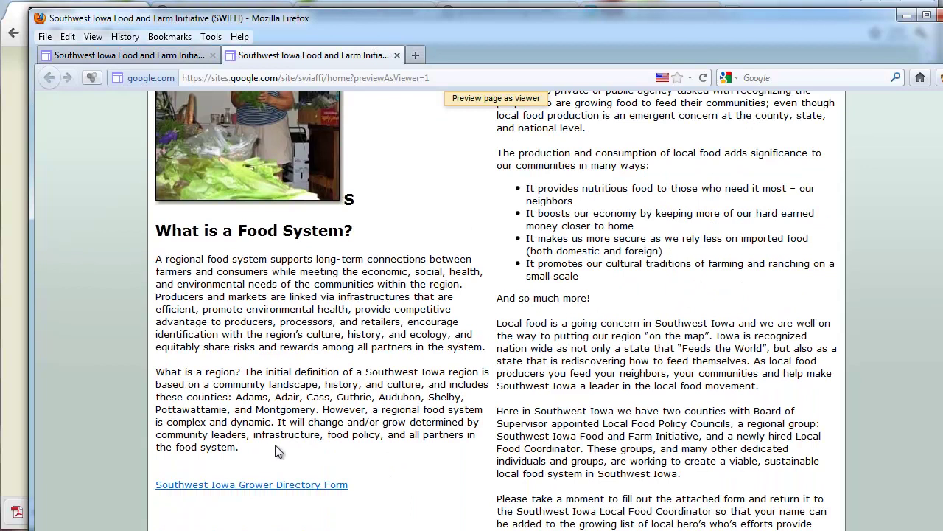
pyautogui.click(284, 488)
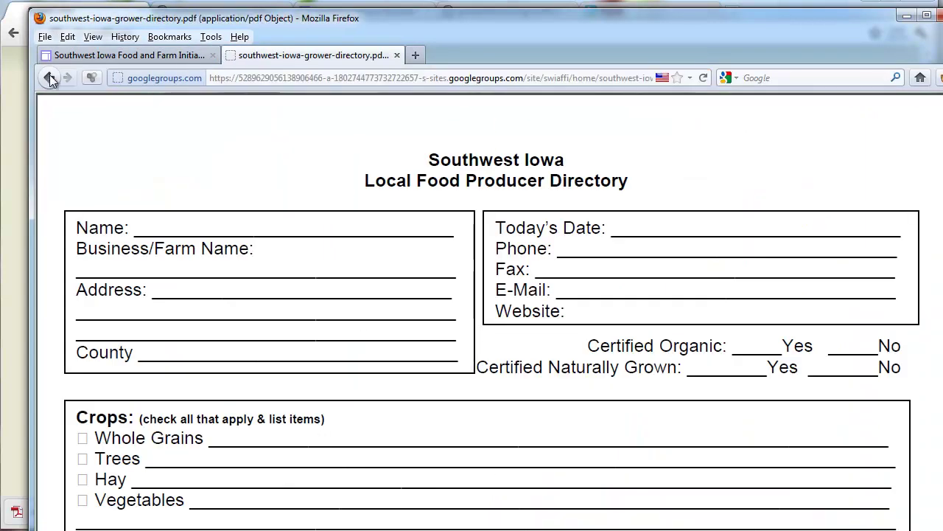
pyautogui.click(49, 79)
pyautogui.scroll(-2, 238, 364)
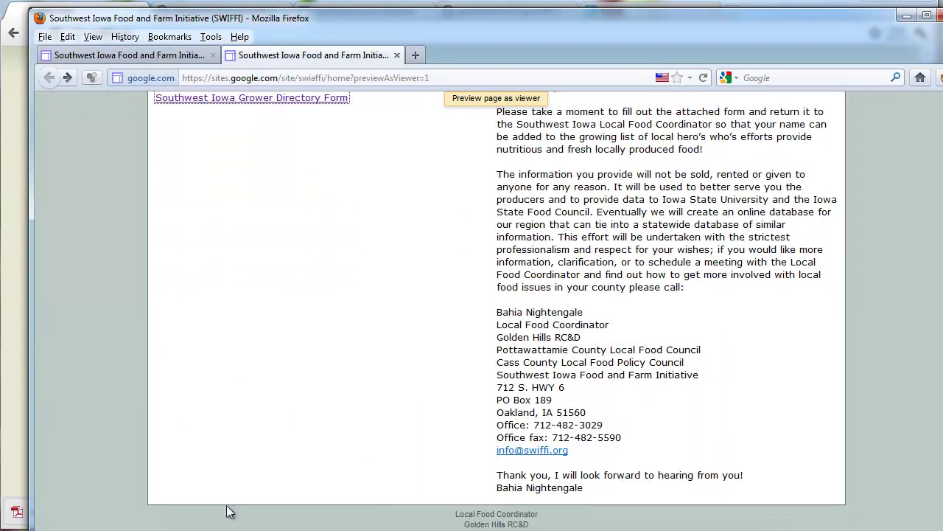
pyautogui.scroll(10, 407, 509)
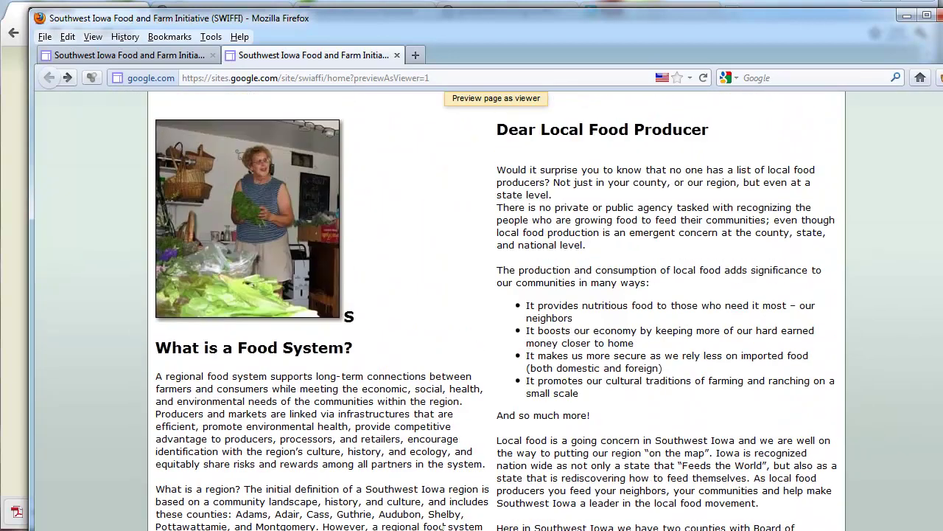
pyautogui.scroll(3, 443, 525)
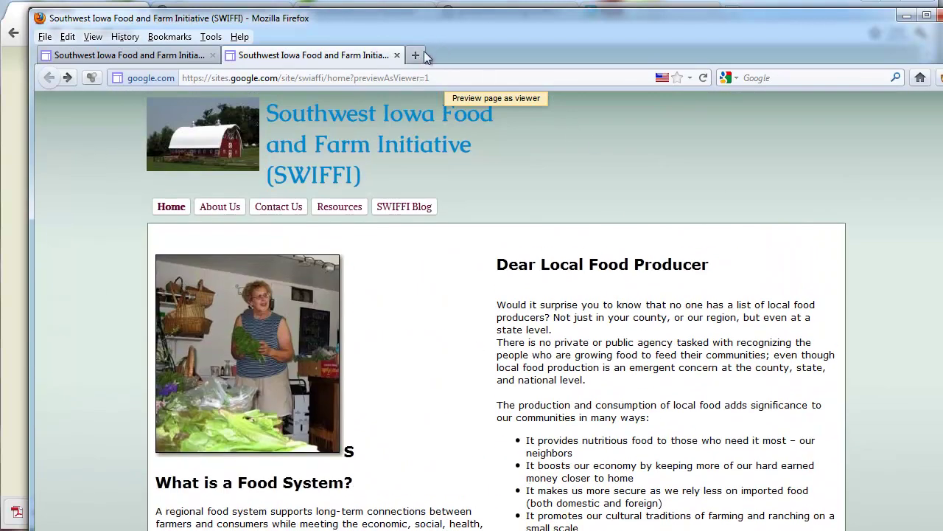
pyautogui.click(396, 55)
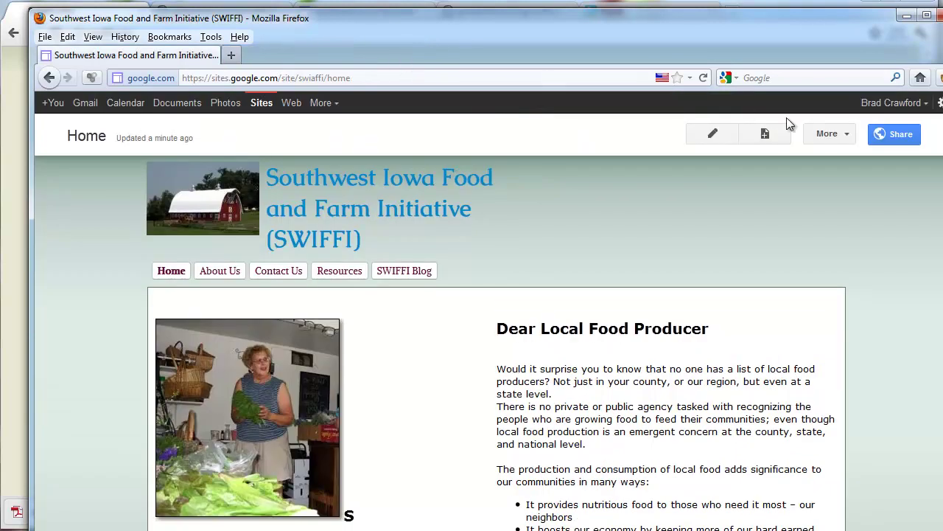
# Open the site's Attachments list in Manage site, cancelling an upload without adding a file
pyautogui.click(840, 136)
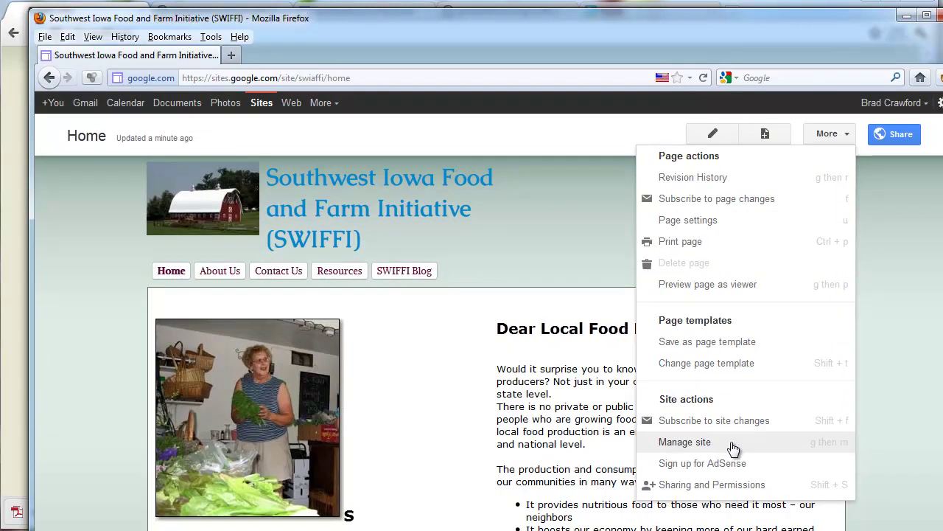
pyautogui.click(684, 441)
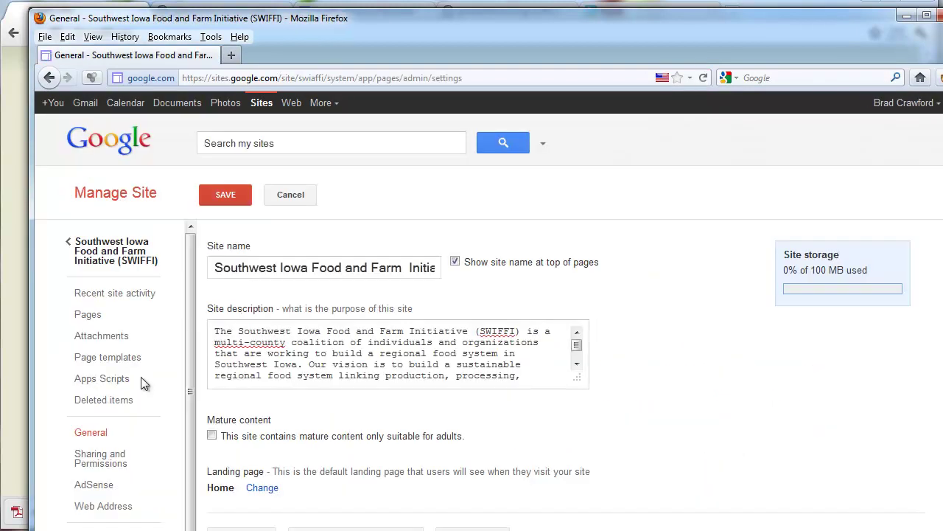
pyautogui.click(92, 339)
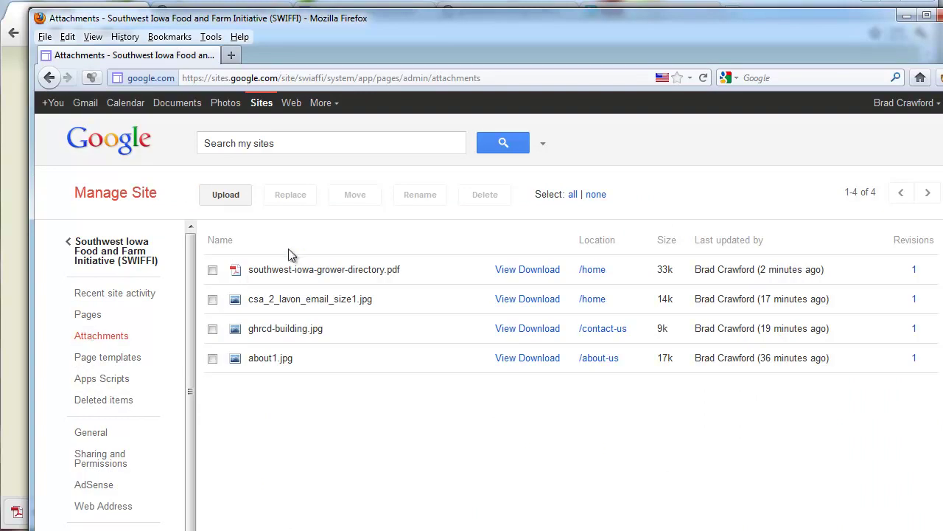
pyautogui.click(244, 194)
pyautogui.click(511, 337)
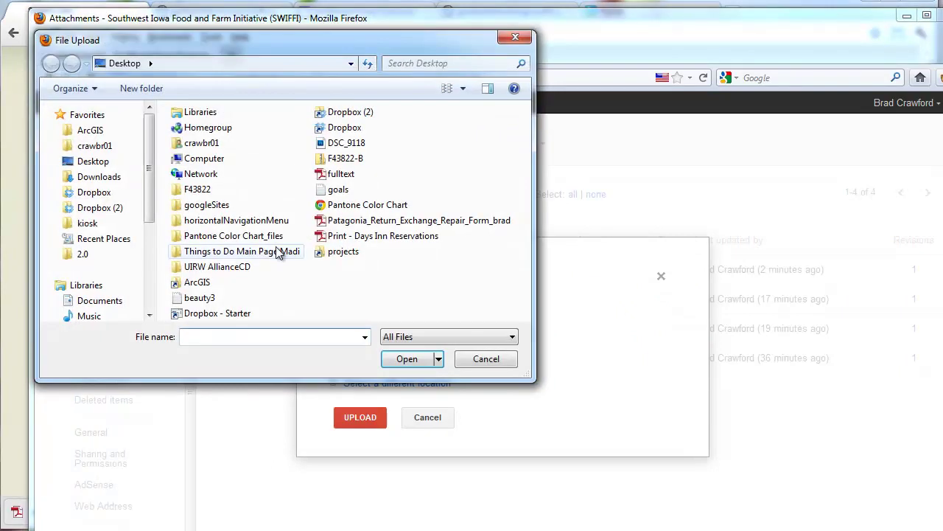
pyautogui.click(481, 362)
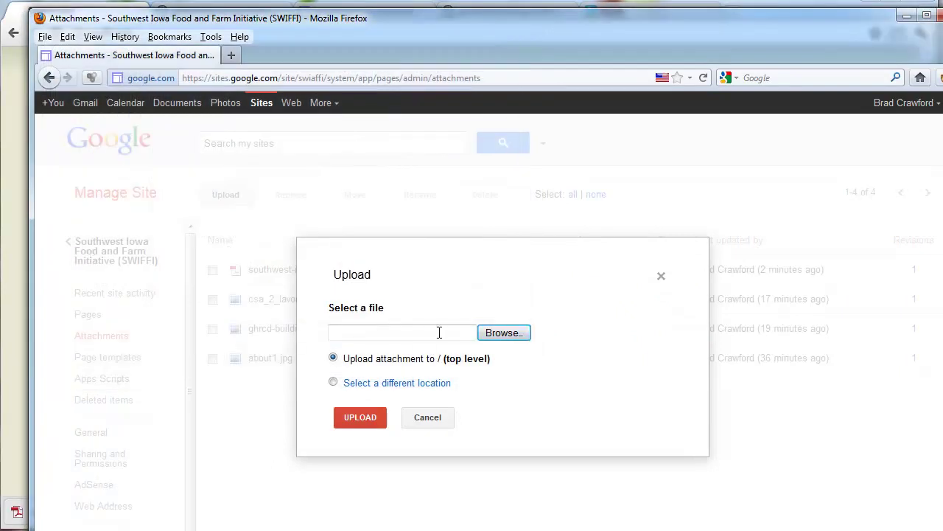
pyautogui.click(410, 423)
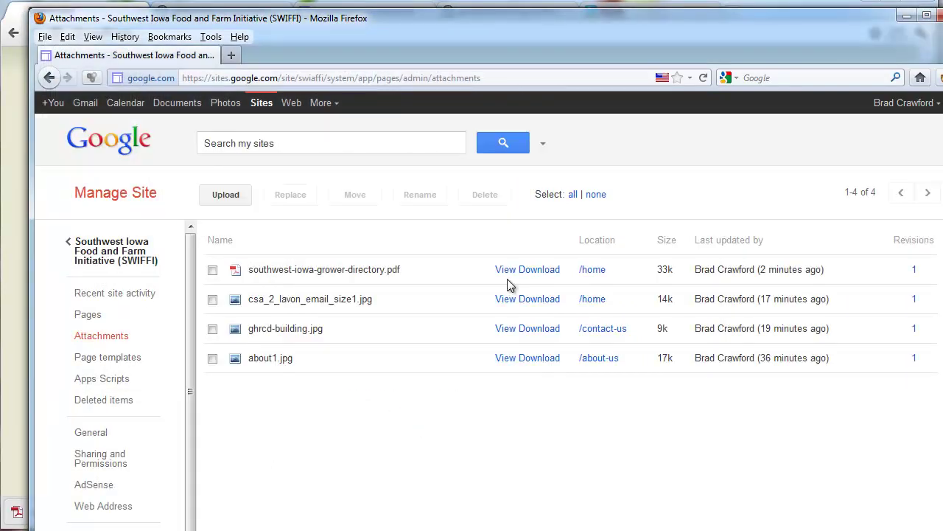
# Copy the grower directory PDF's download address, then return to the Home page
pyautogui.rightClick(545, 271)
pyautogui.click(584, 365)
pyautogui.click(243, 195)
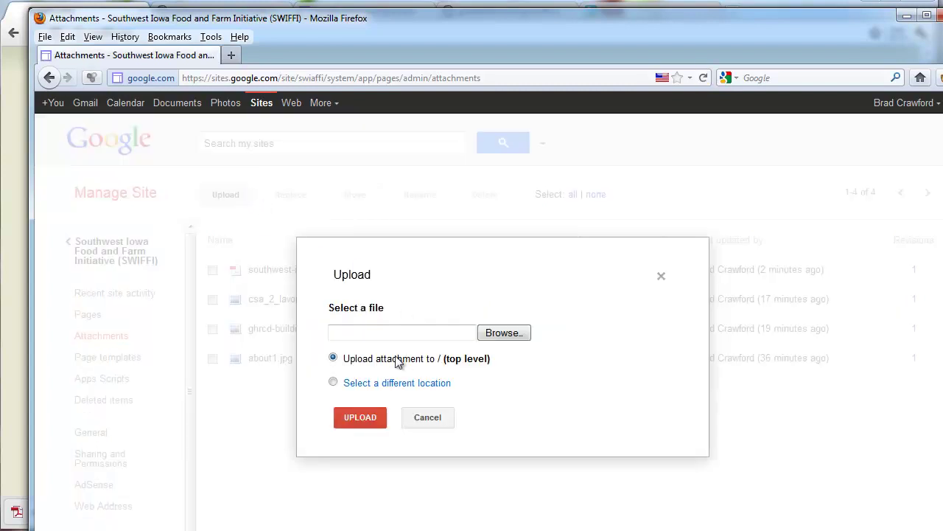
pyautogui.click(423, 417)
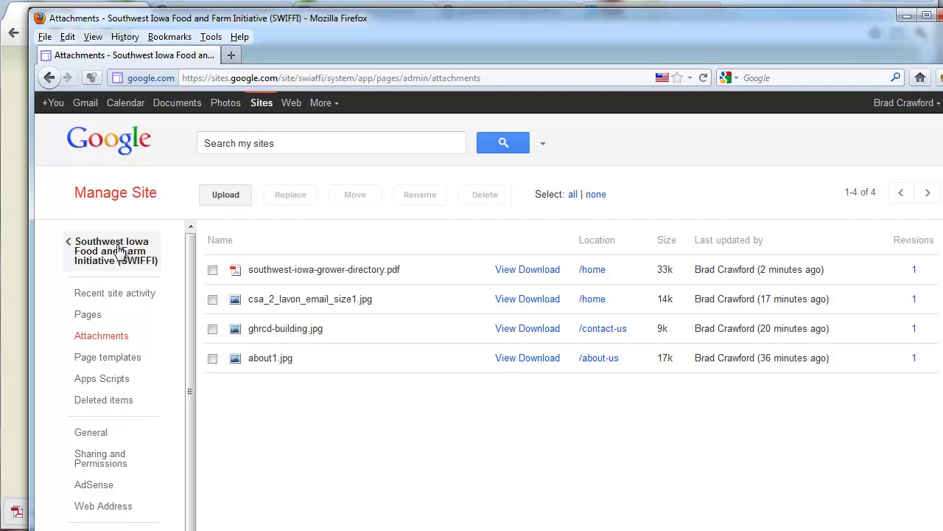
pyautogui.click(121, 251)
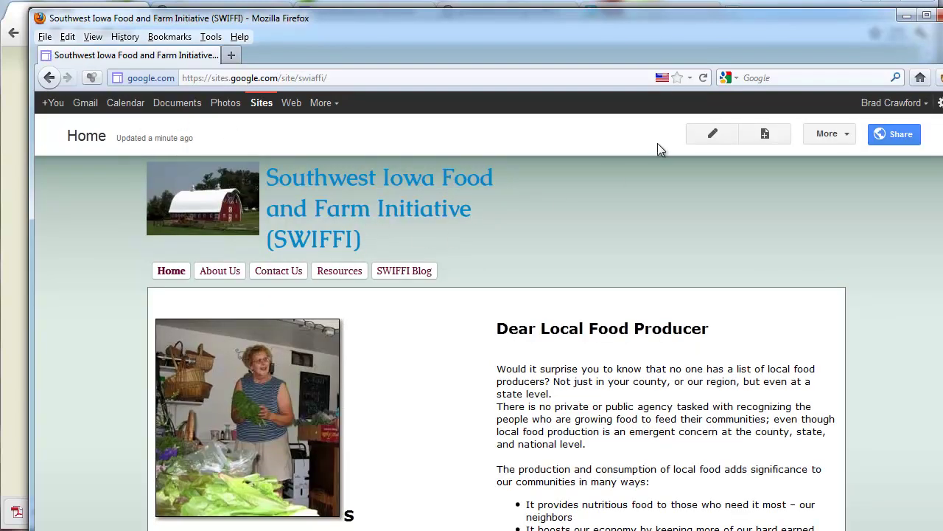
# Edit the Home page and delete the stray 'S' beside the photo
pyautogui.scroll(-4, 460, 439)
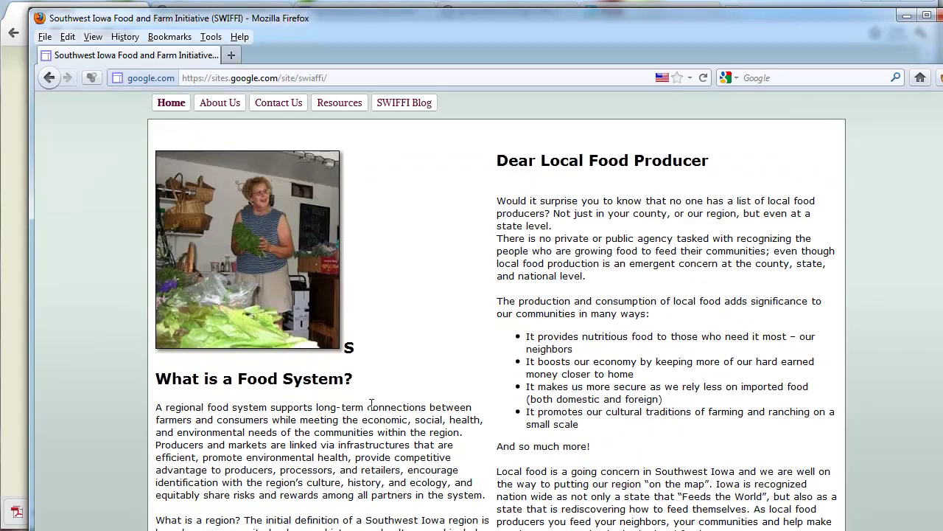
pyautogui.press('e')
pyautogui.click(363, 443)
pyautogui.press('BackSpace')
pyautogui.scroll(-6, 361, 466)
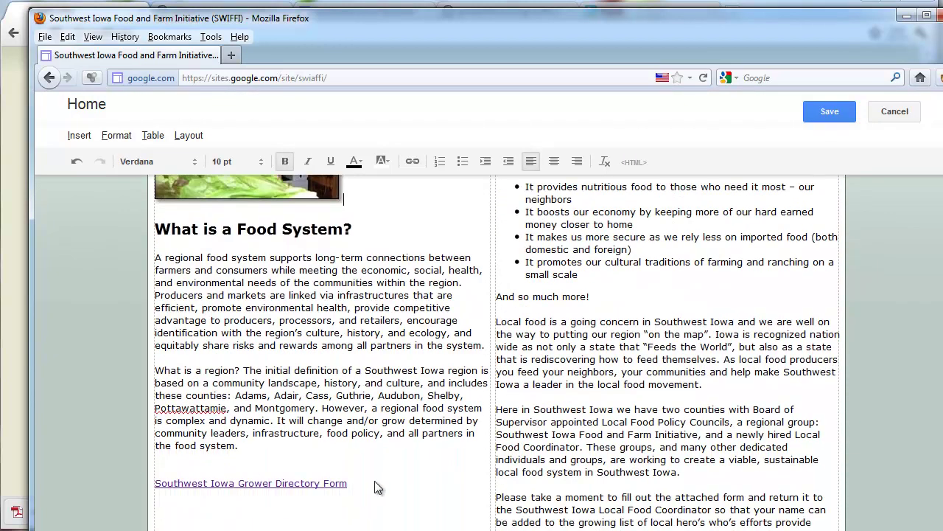
# Embed the Chloride Tracer document without border or title, and save the page
pyautogui.click(78, 136)
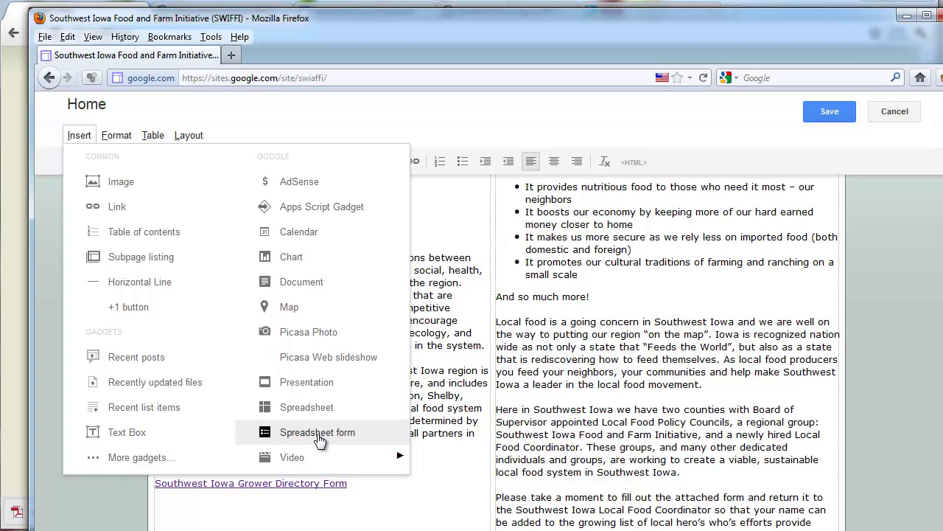
pyautogui.click(304, 283)
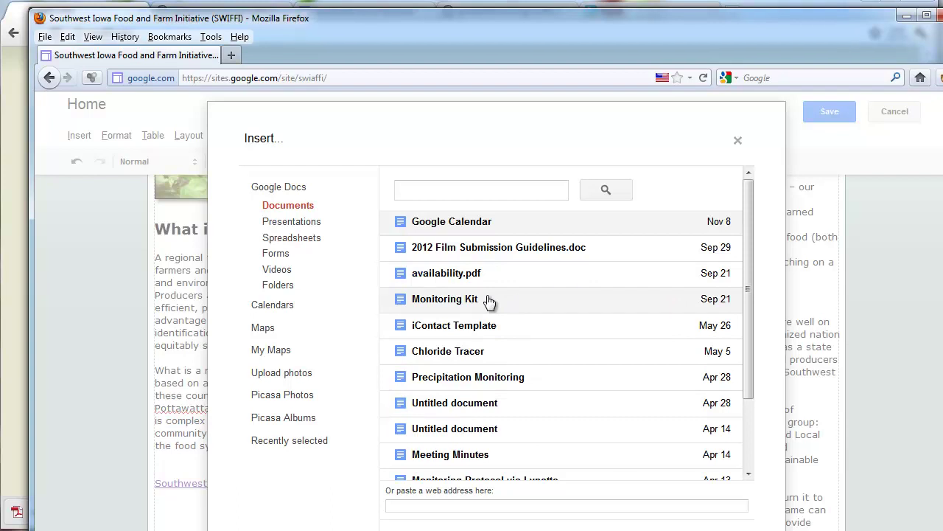
pyautogui.click(507, 354)
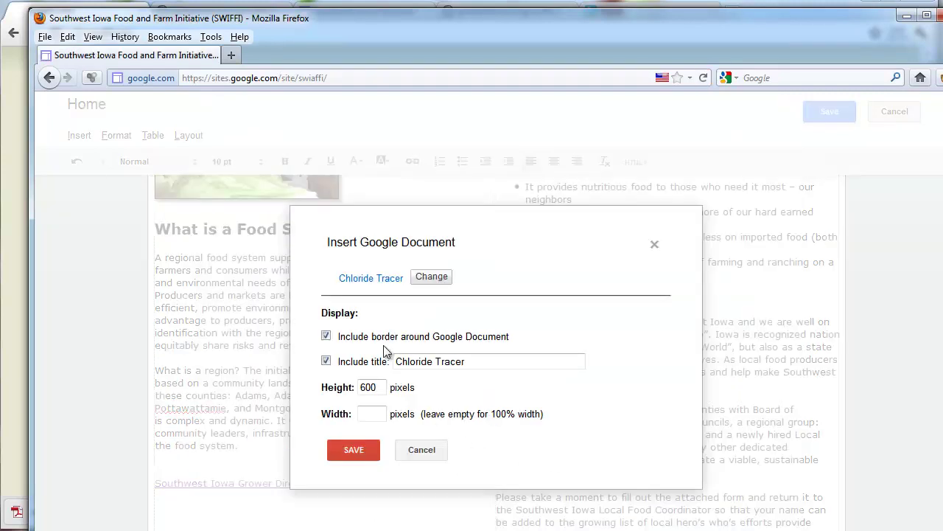
pyautogui.click(327, 336)
pyautogui.click(326, 362)
pyautogui.click(369, 449)
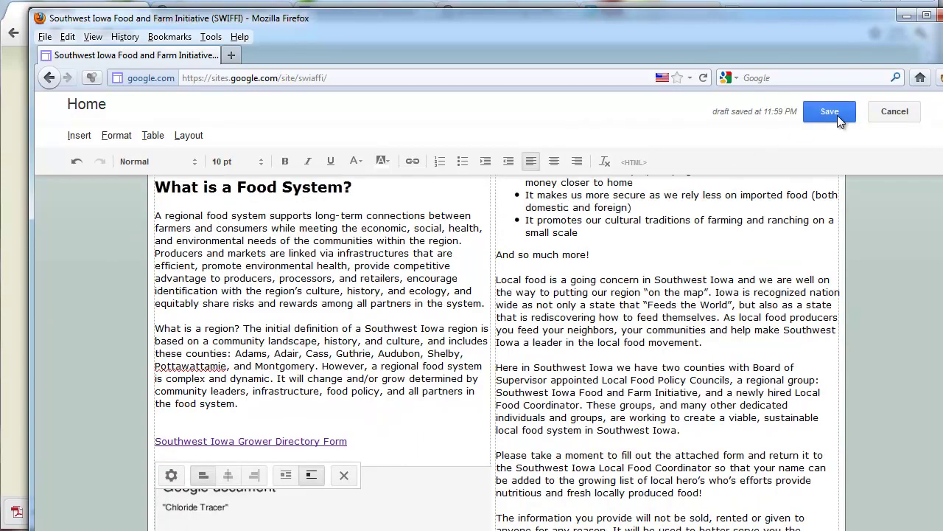
pyautogui.click(830, 112)
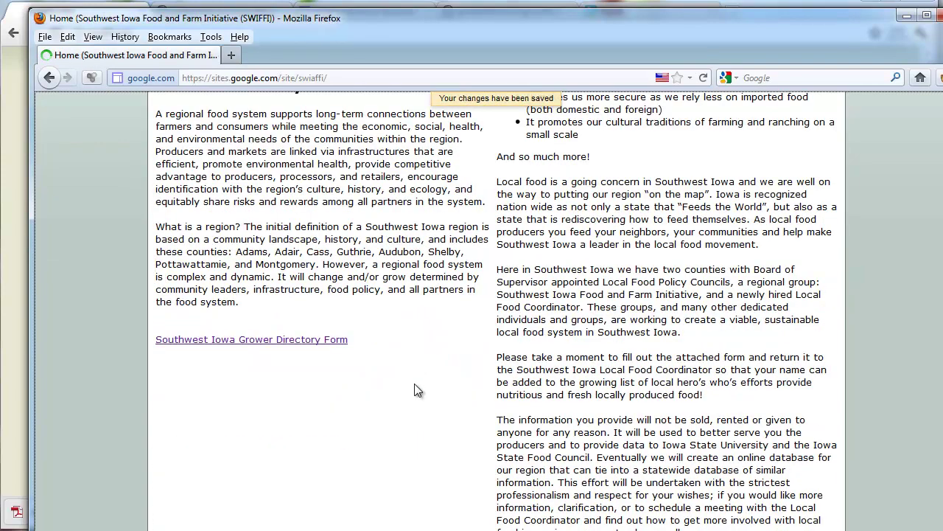
# Delete the embedded Chloride Tracer document from the Home page and save
pyautogui.scroll(-3, 416, 383)
pyautogui.scroll(-2, 415, 383)
pyautogui.scroll(3, 430, 385)
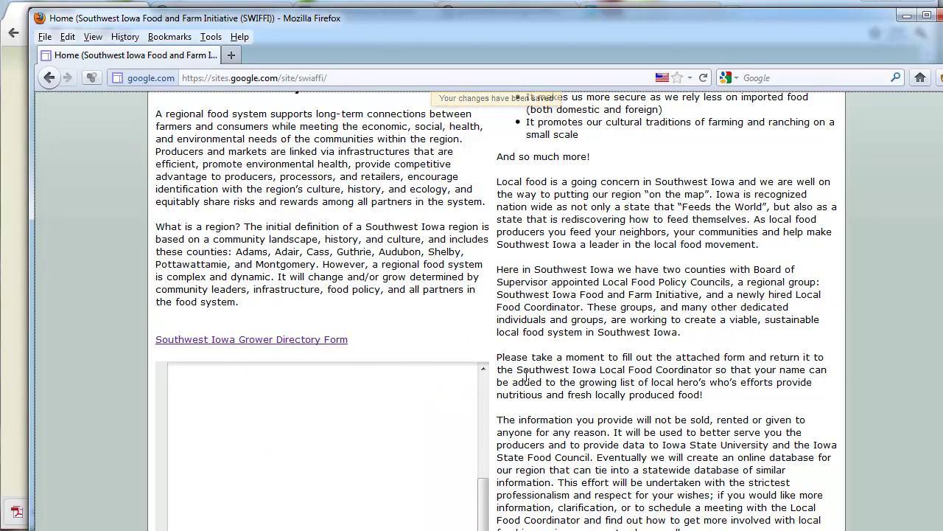
pyautogui.scroll(-7, 527, 374)
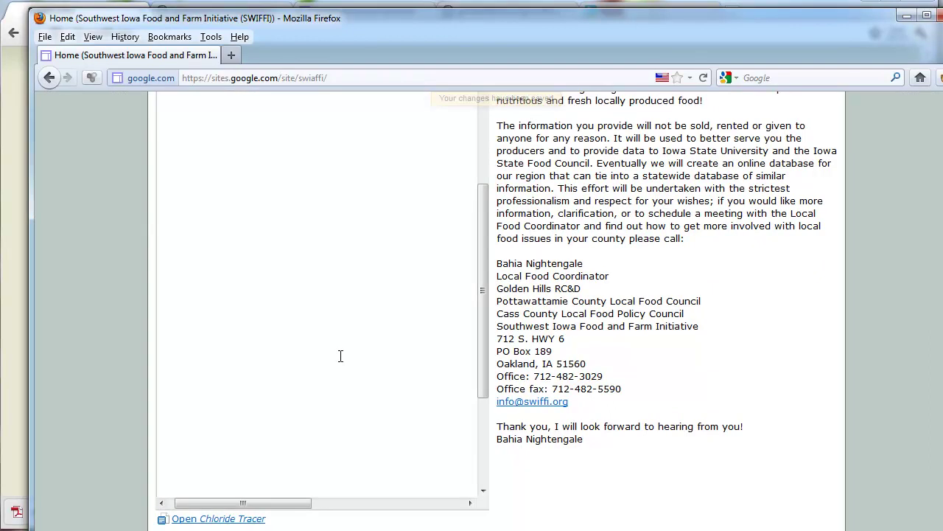
pyautogui.scroll(5, 310, 511)
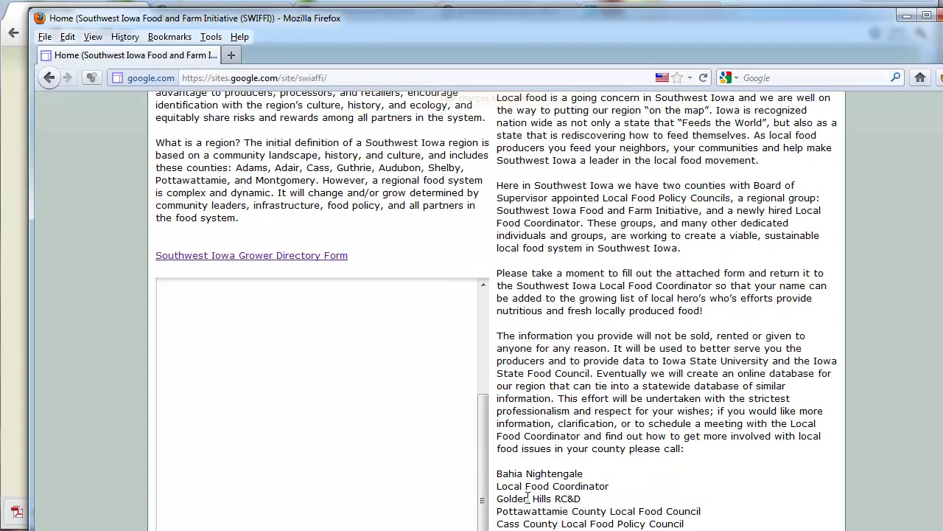
pyautogui.scroll(2, 464, 485)
pyautogui.scroll(-6, 476, 484)
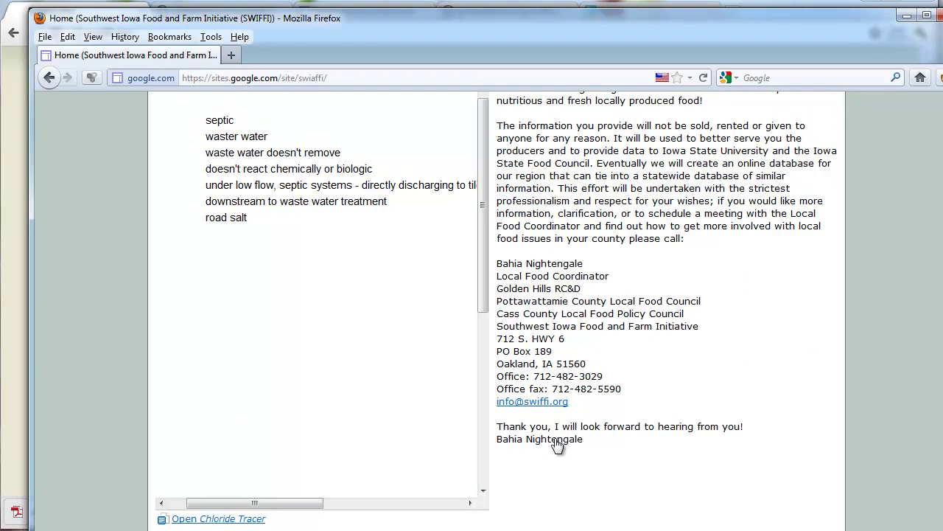
pyautogui.scroll(10, 558, 442)
pyautogui.scroll(2, 619, 451)
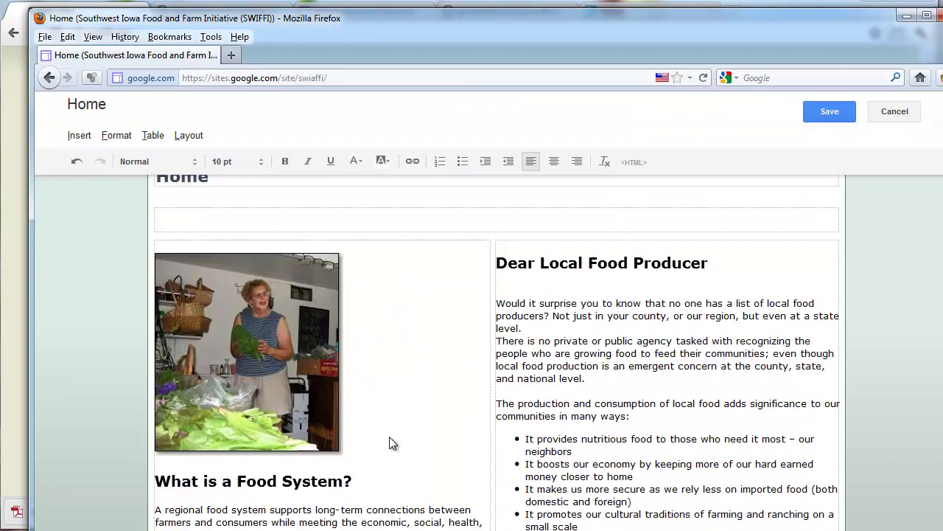
pyautogui.scroll(-10, 388, 443)
pyautogui.click(387, 442)
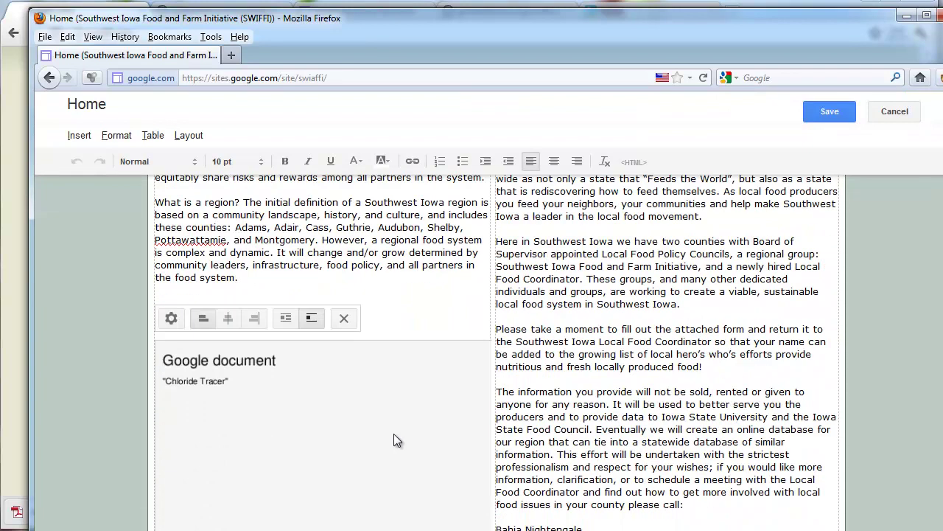
pyautogui.press('Delete')
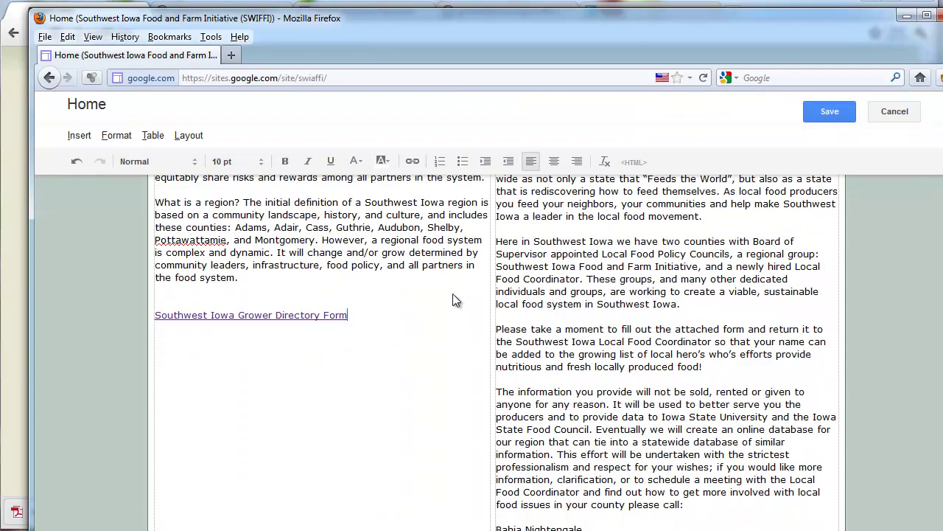
pyautogui.click(834, 109)
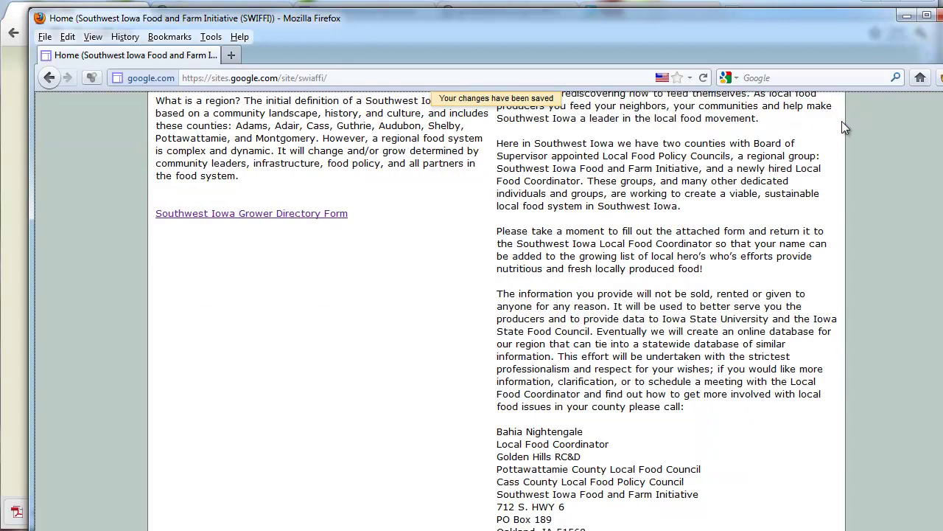
pyautogui.scroll(10, 824, 189)
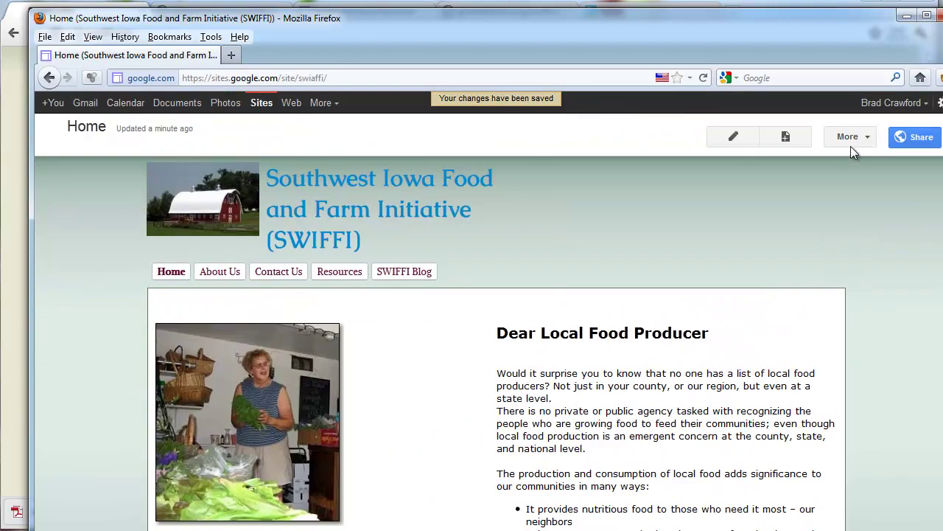
pyautogui.click(851, 148)
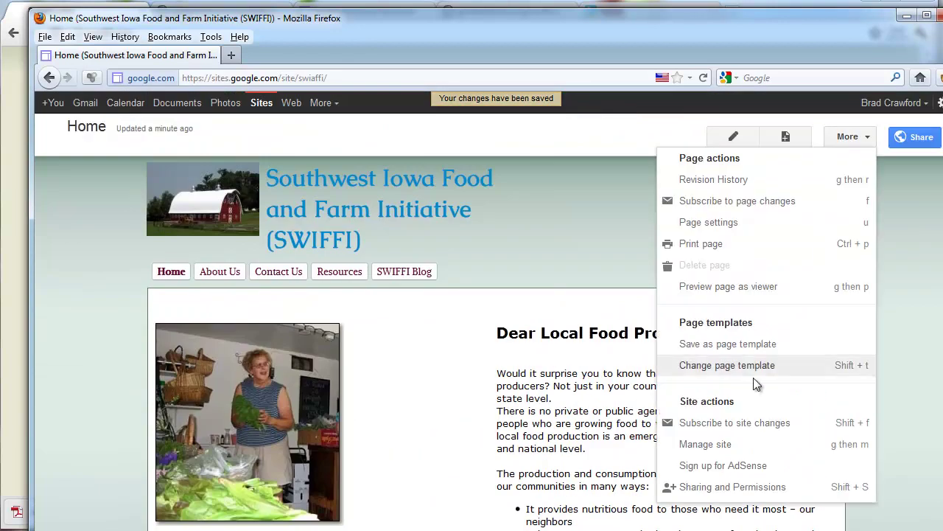
# Copy the grower directory PDF's download link from Manage site > Attachments and go back to Home
pyautogui.click(723, 446)
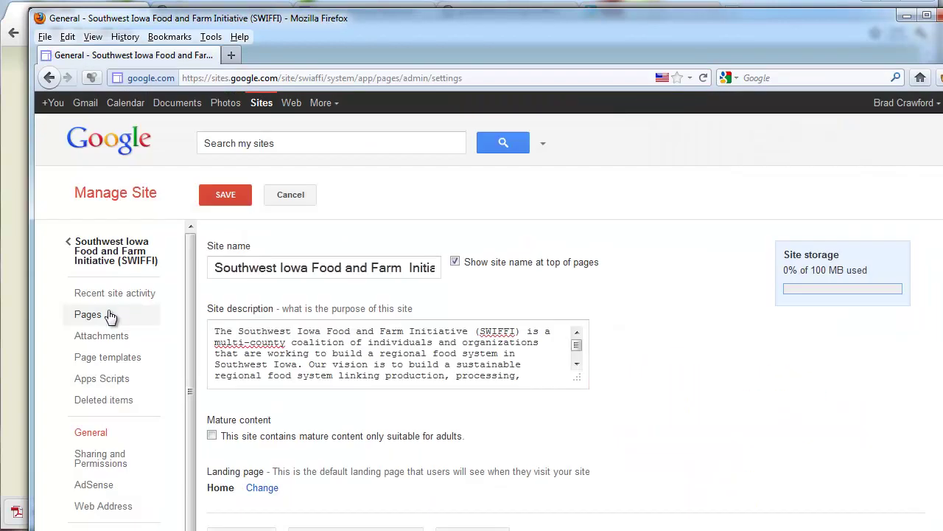
pyautogui.click(108, 337)
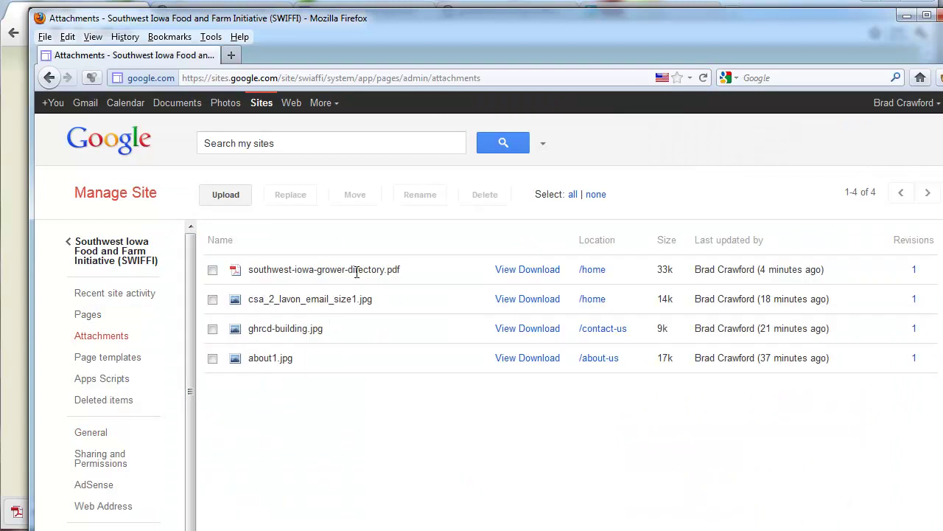
pyautogui.rightClick(556, 273)
pyautogui.click(605, 364)
pyautogui.click(115, 250)
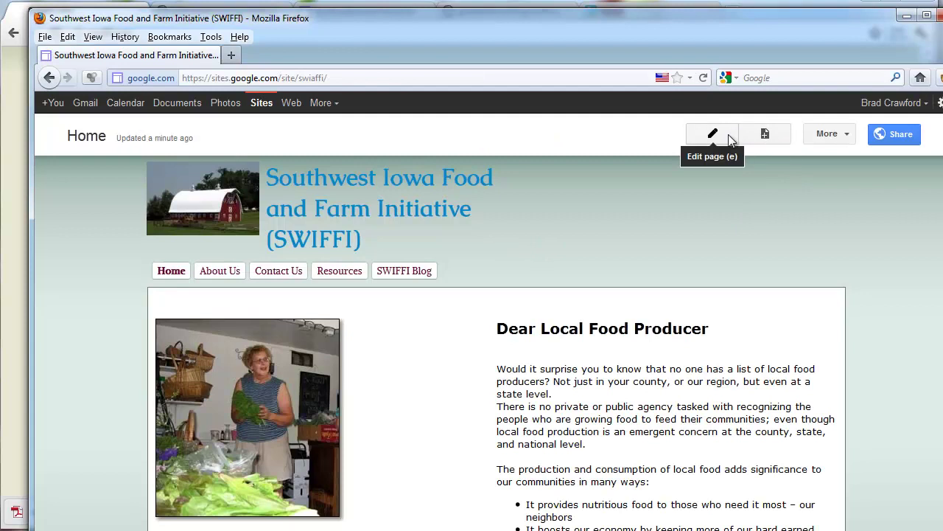
pyautogui.click(712, 134)
# Remove the old link and relink 'Southwest Iowa Grower Directory Form' to the pasted PDF address
pyautogui.scroll(-4, 376, 450)
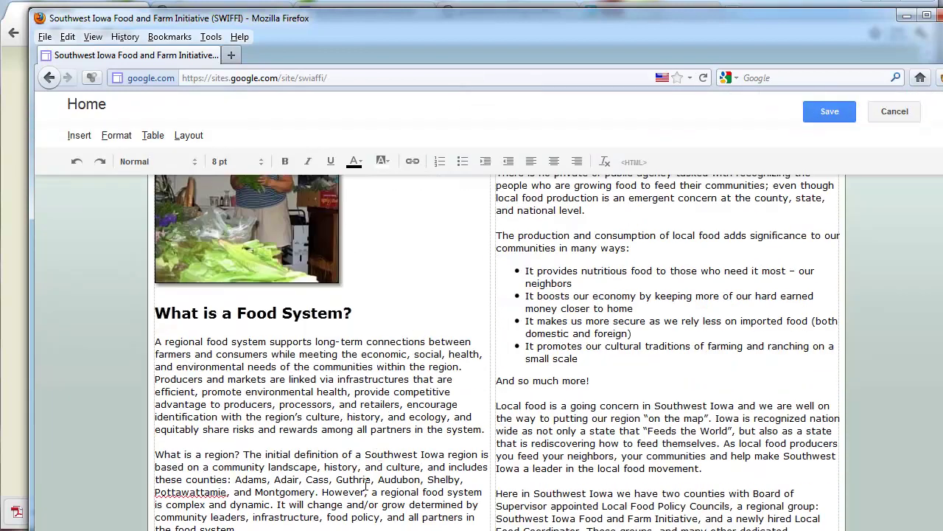
pyautogui.click(391, 478)
pyautogui.click(417, 159)
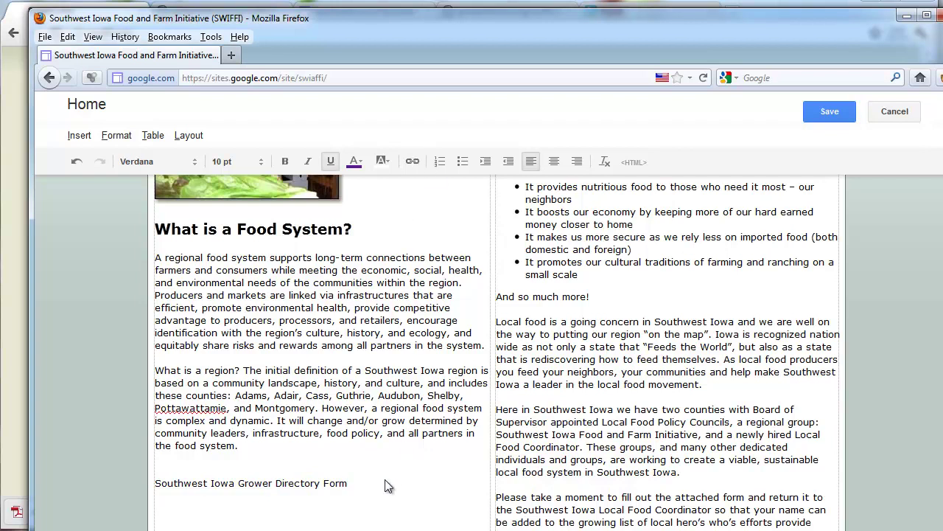
pyautogui.moveTo(389, 484); pyautogui.dragTo(122, 461)
pyautogui.click(413, 163)
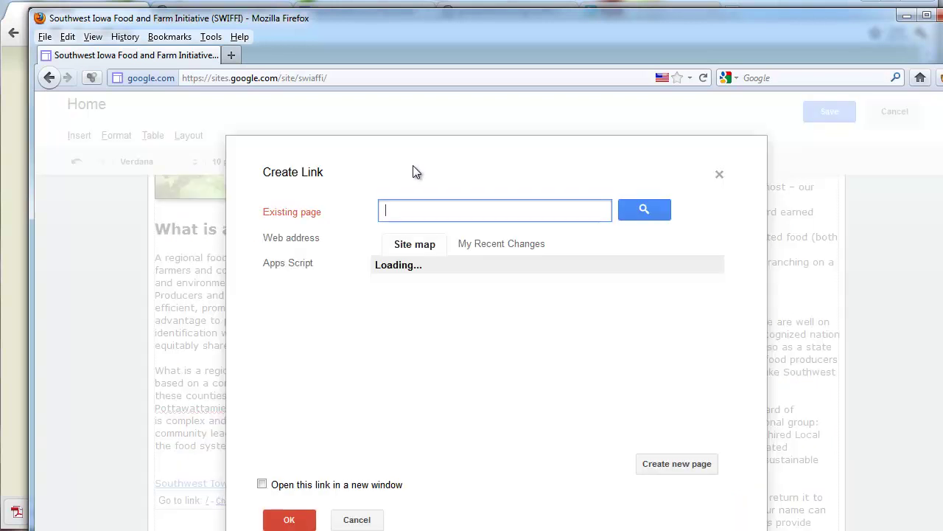
pyautogui.click(291, 238)
pyautogui.rightClick(430, 240)
pyautogui.click(465, 304)
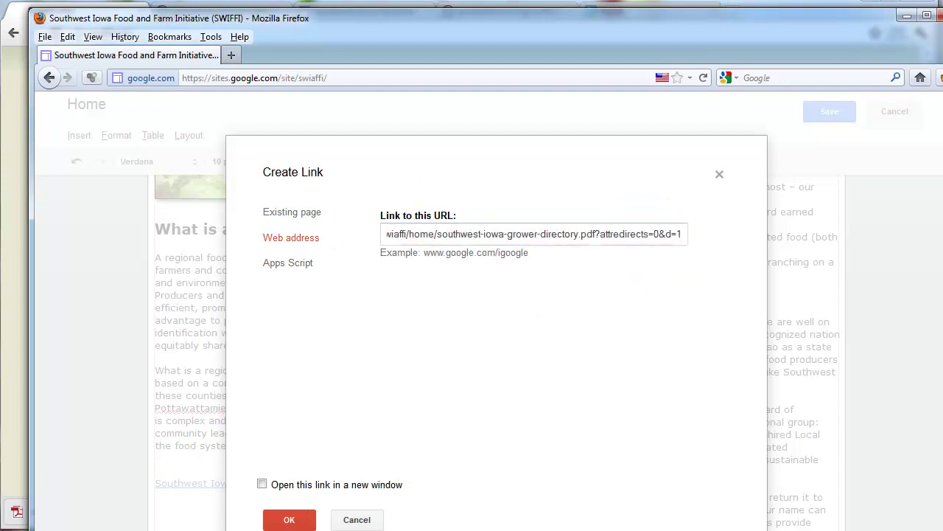
pyautogui.click(298, 519)
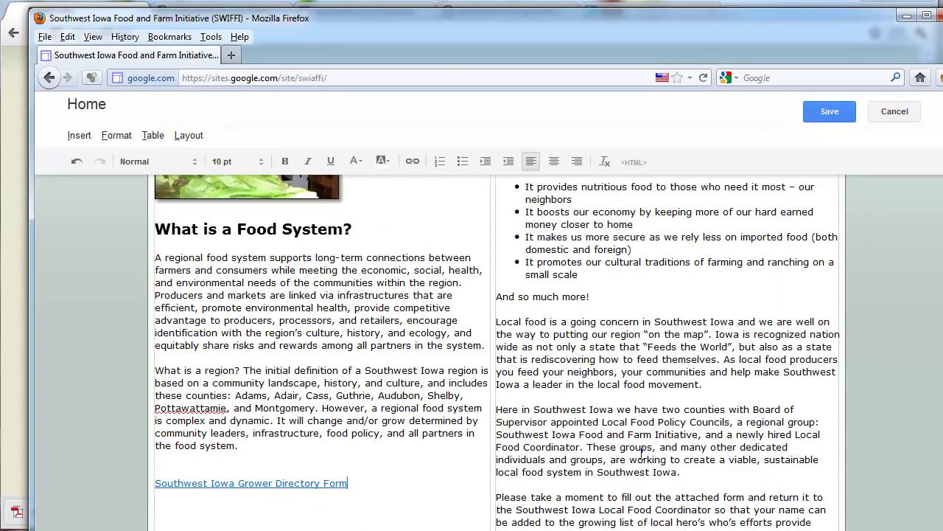
pyautogui.scroll(1, 641, 453)
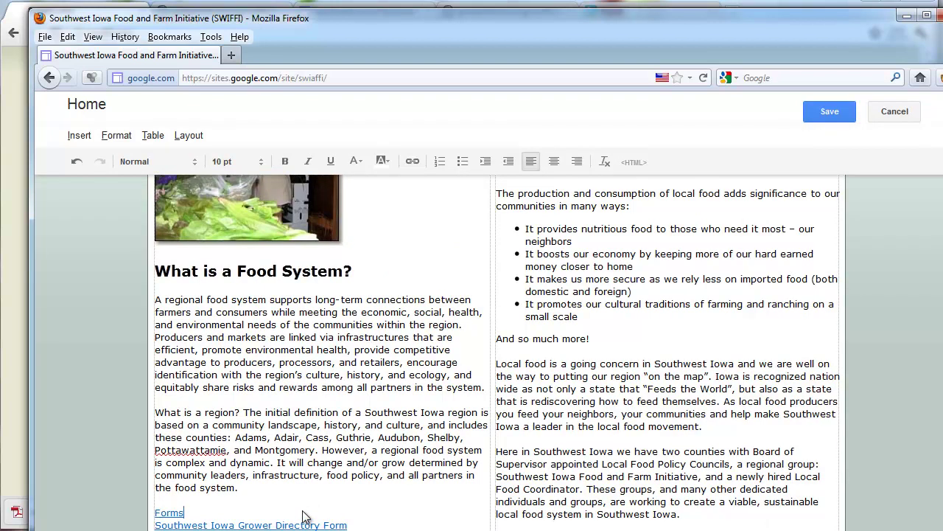
# Undo the last edit, format 'Forms' as a Sub-heading (H3), and save the page
pyautogui.hotkey('ctrl', 'z')
pyautogui.hotkey('ctrl', 'z')
pyautogui.write('Go')
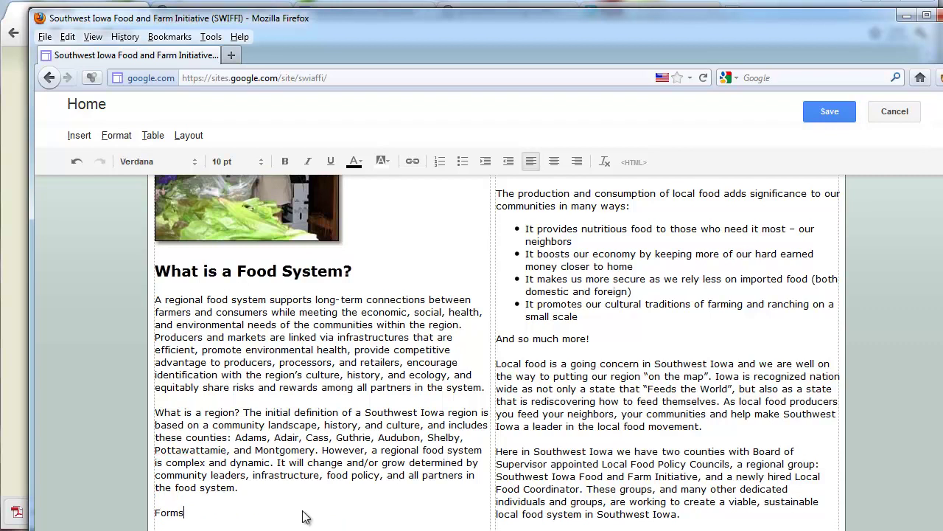
pyautogui.doubleClick(171, 511)
pyautogui.click(115, 136)
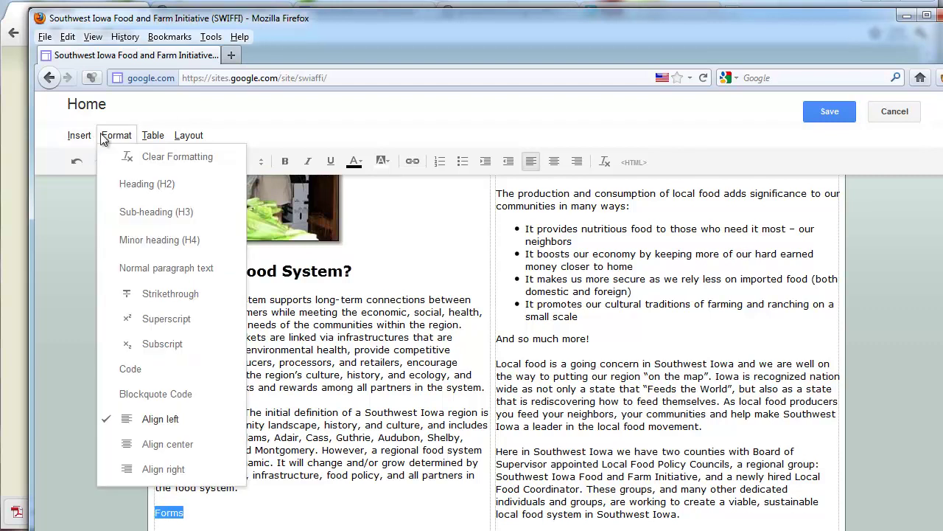
pyautogui.click(146, 209)
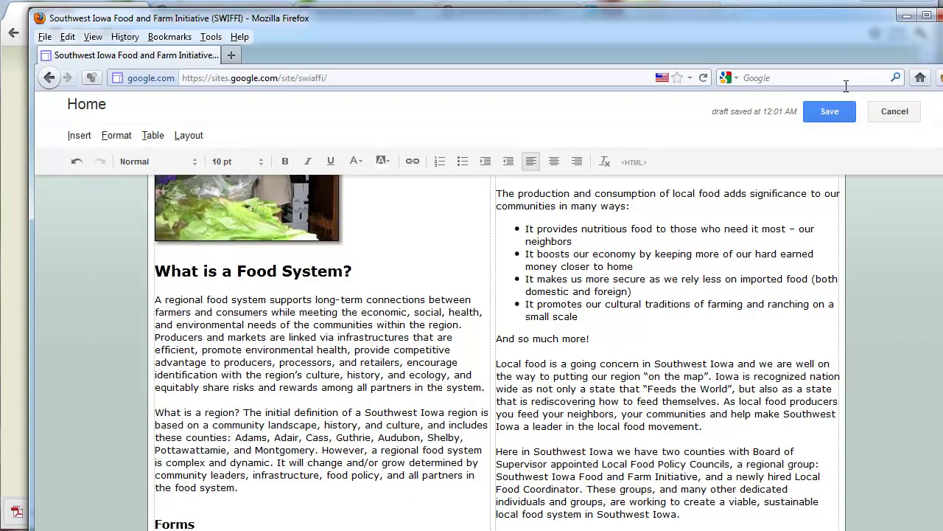
pyautogui.click(828, 111)
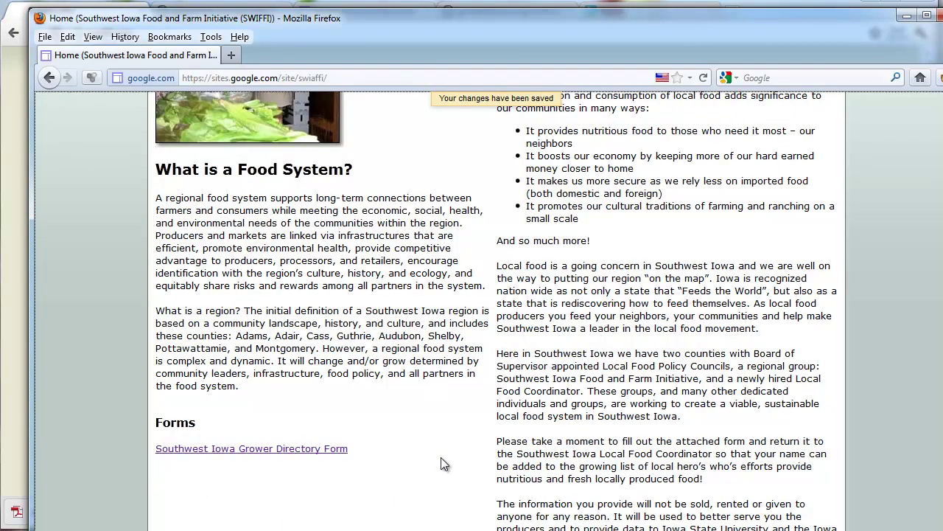
# Look through Manage site's General settings, including webmaster verification, then open Sharing and Permissions
pyautogui.scroll(3, 426, 396)
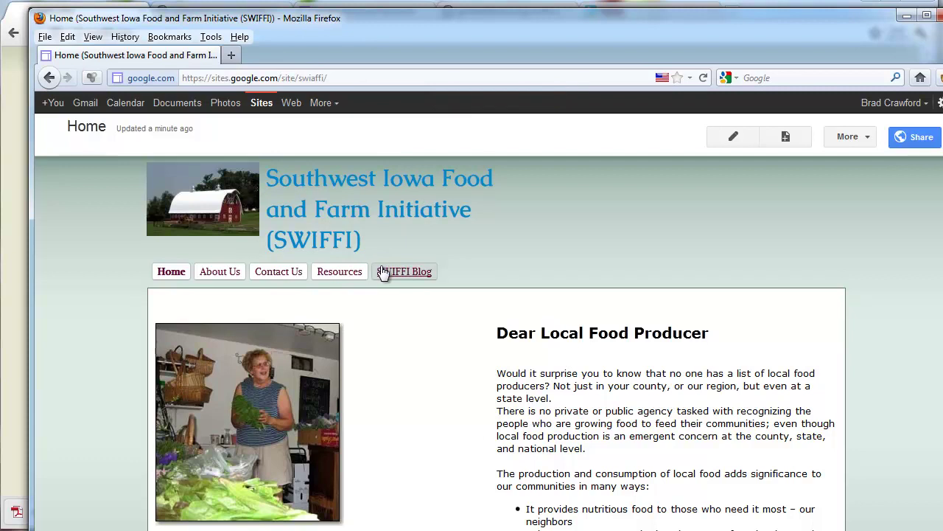
pyautogui.click(874, 139)
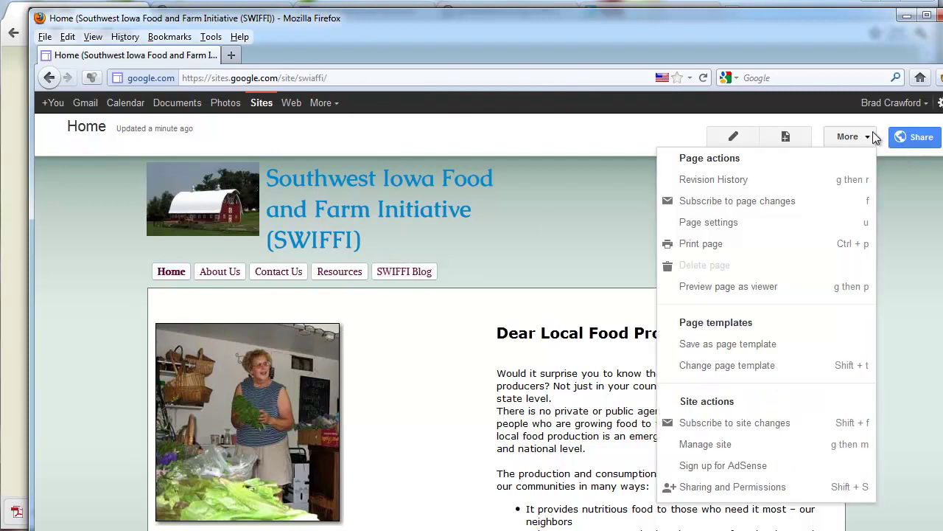
pyautogui.click(764, 446)
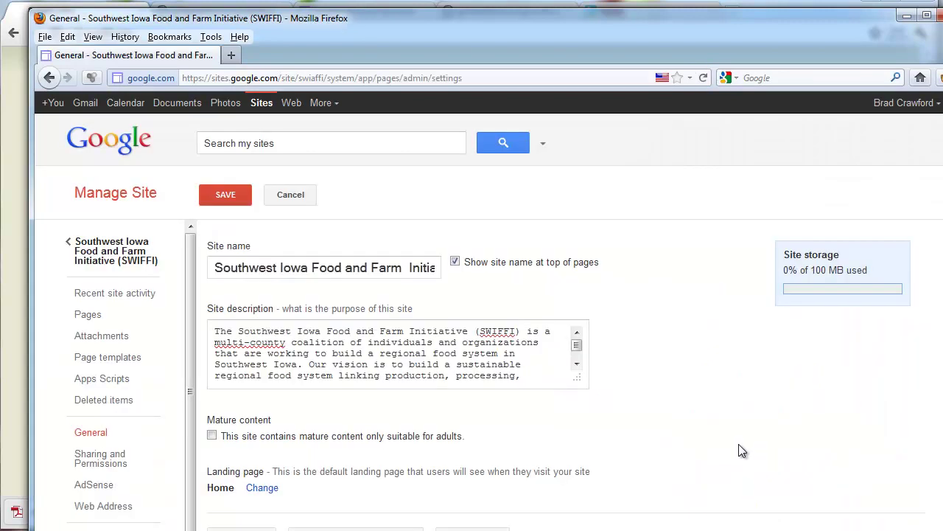
pyautogui.scroll(-1, 372, 451)
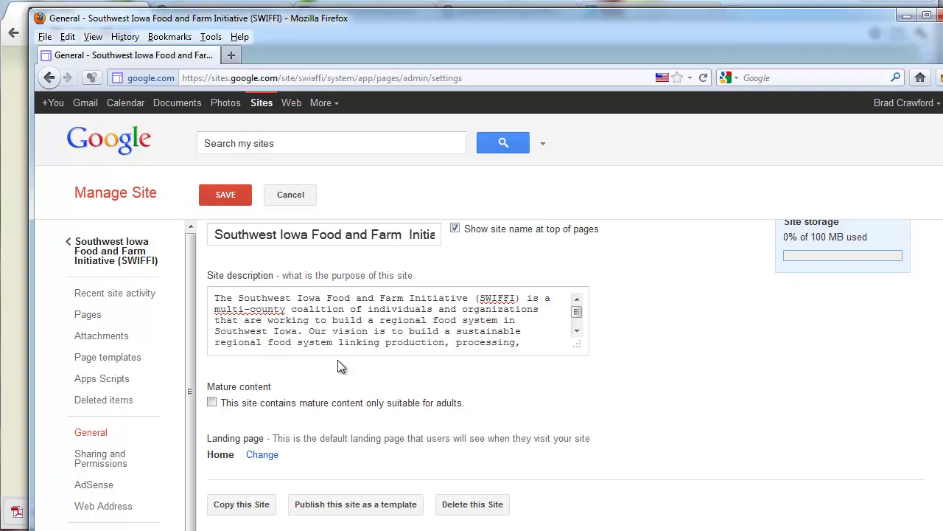
pyautogui.scroll(-5, 339, 365)
pyautogui.scroll(-2, 260, 417)
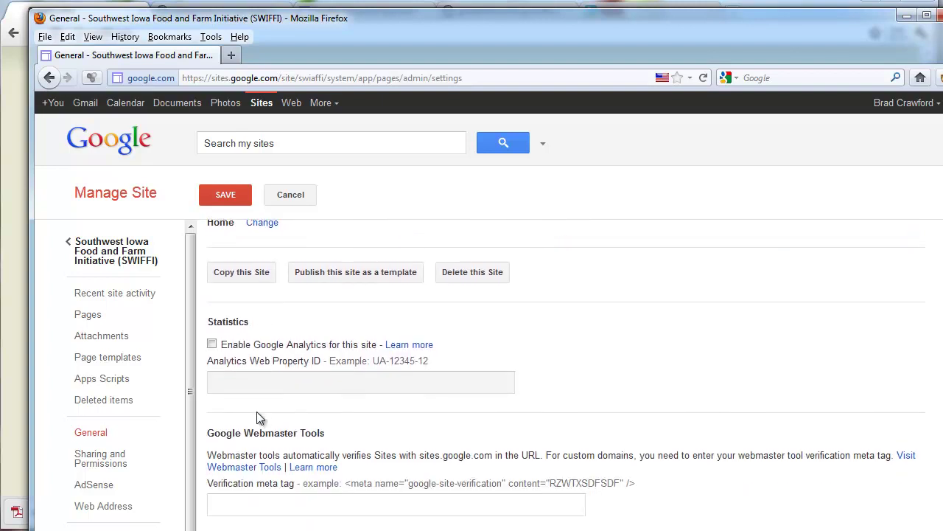
pyautogui.click(269, 504)
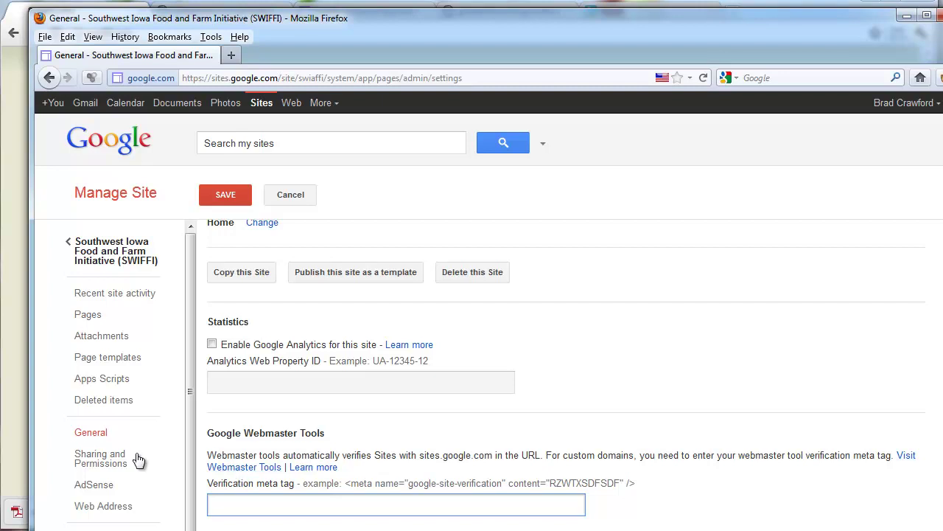
pyautogui.click(112, 458)
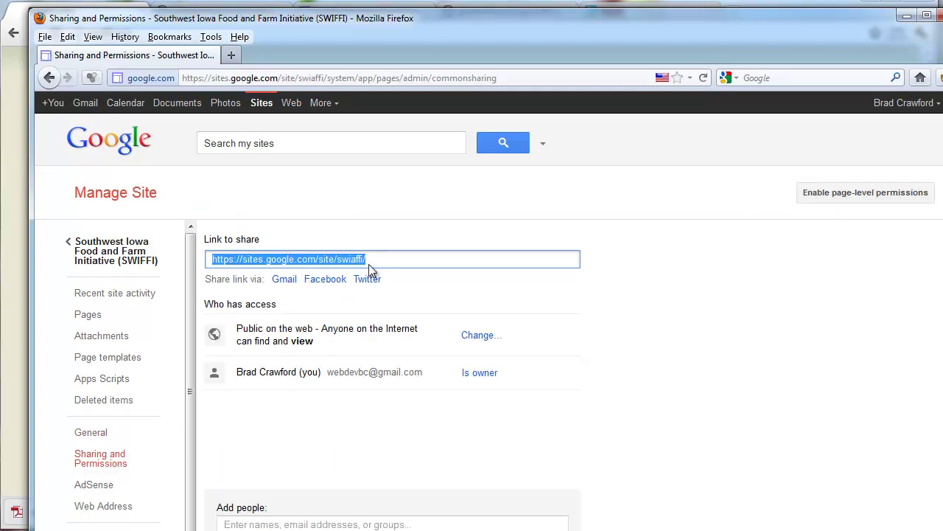
# Try sharing the site with the organisation's e-mail address as an owner
pyautogui.click(279, 525)
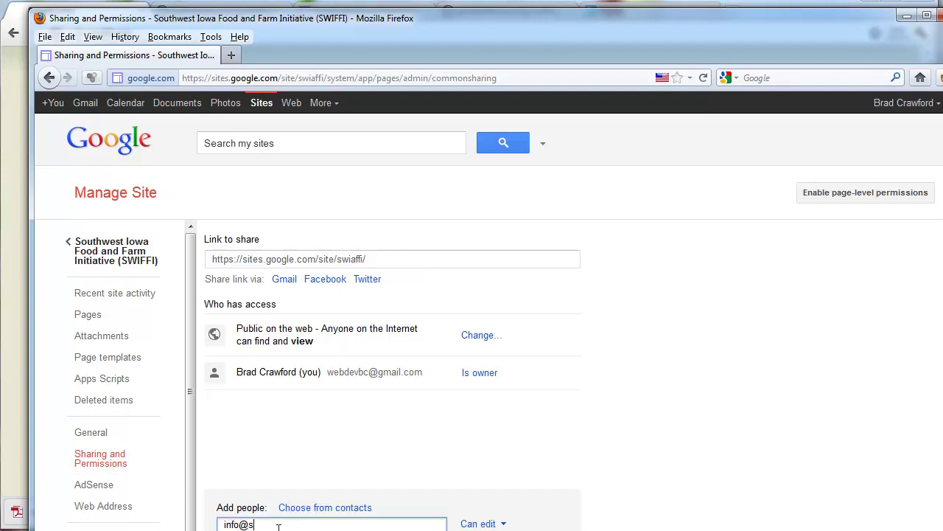
pyautogui.press('Tab')
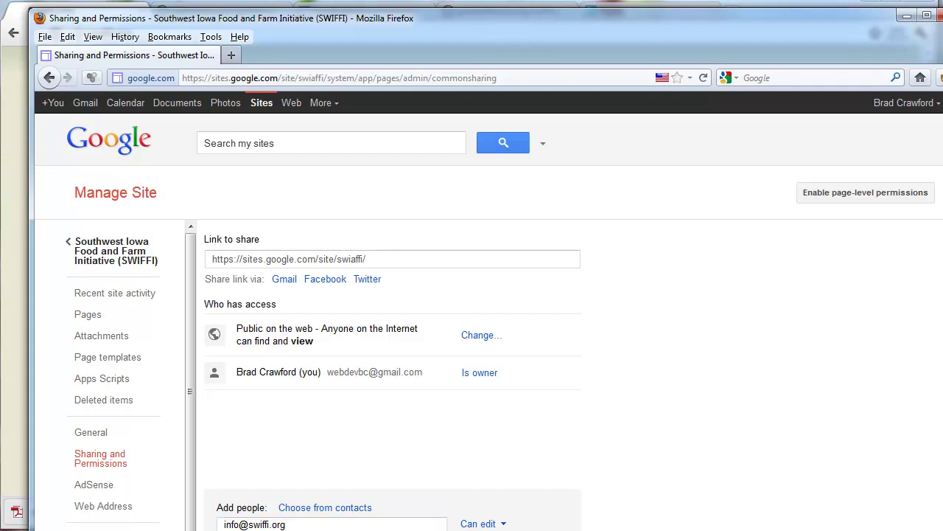
pyautogui.scroll(-1, 393, 375)
pyautogui.click(499, 483)
pyautogui.click(495, 500)
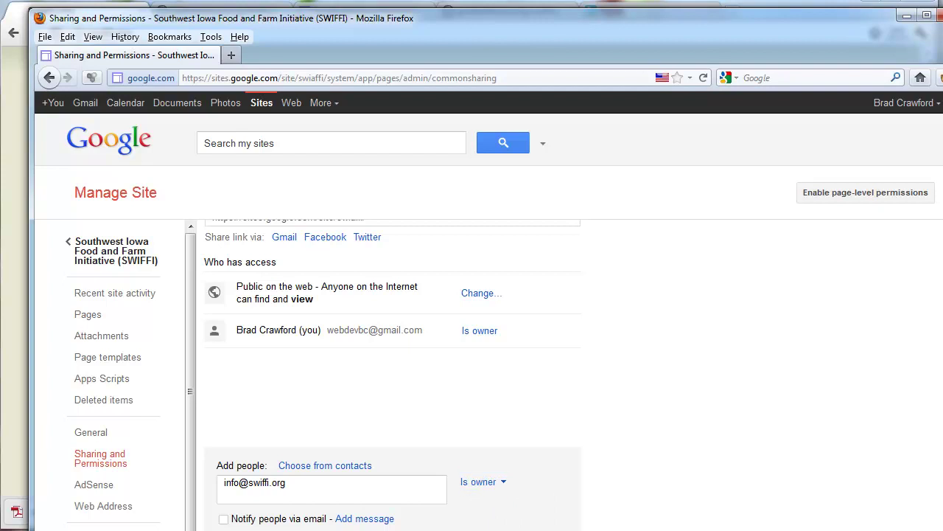
pyautogui.click(232, 285)
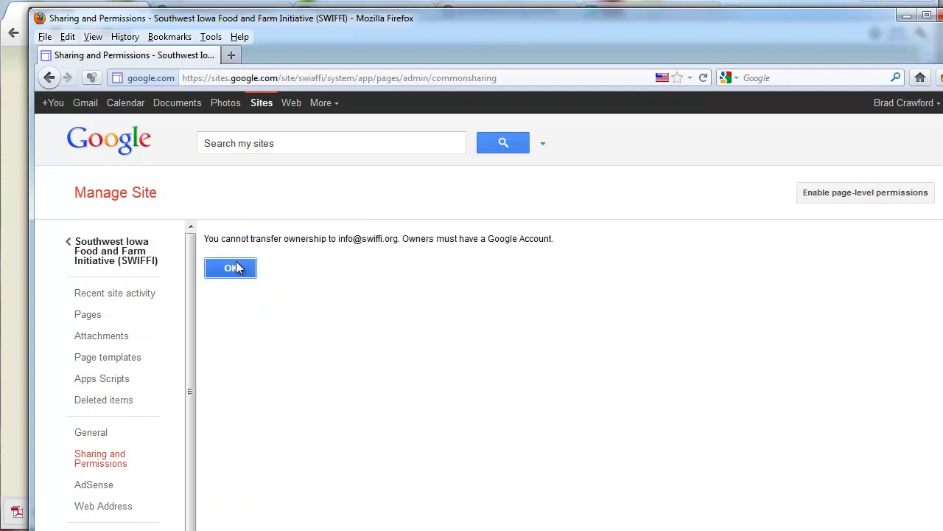
# Dismiss the ownership error, clear the invitee entry, and go to the Web Address settings
pyautogui.click(236, 267)
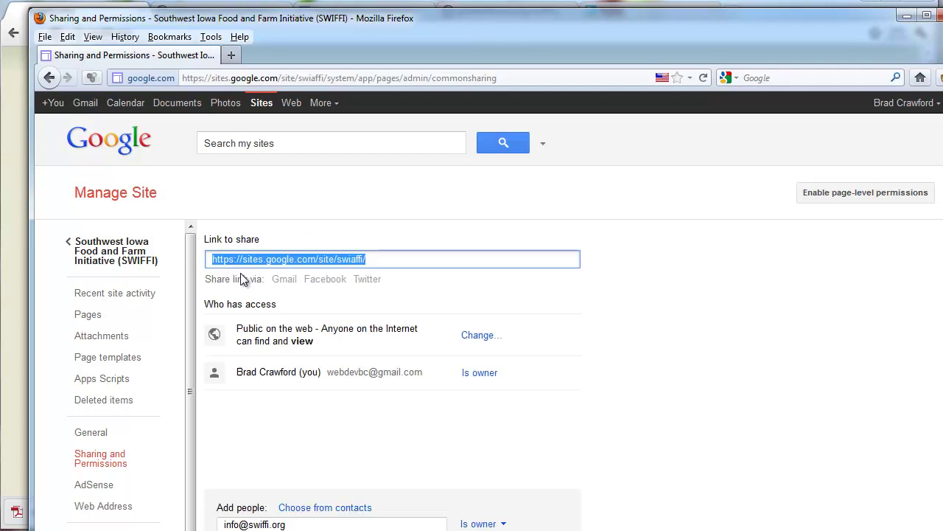
pyautogui.hotkey('ctrl', 'a')
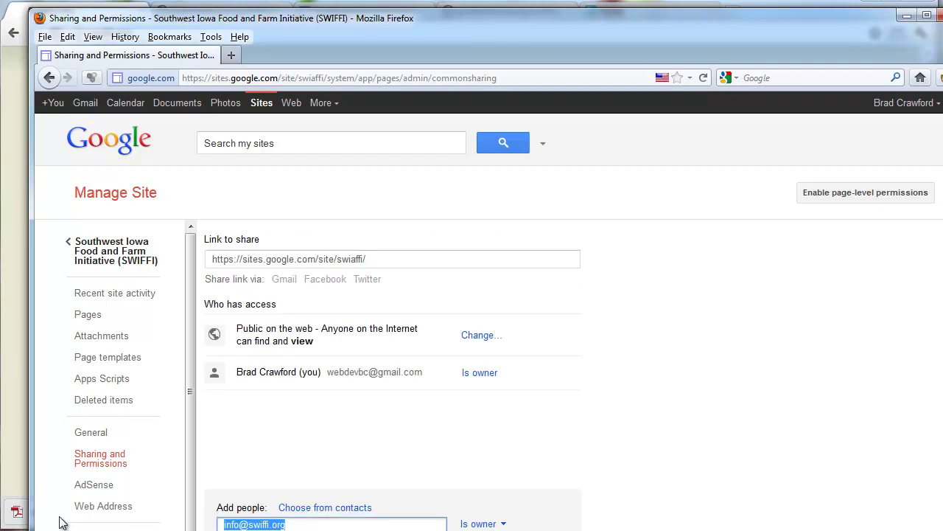
pyautogui.press('BackSpace')
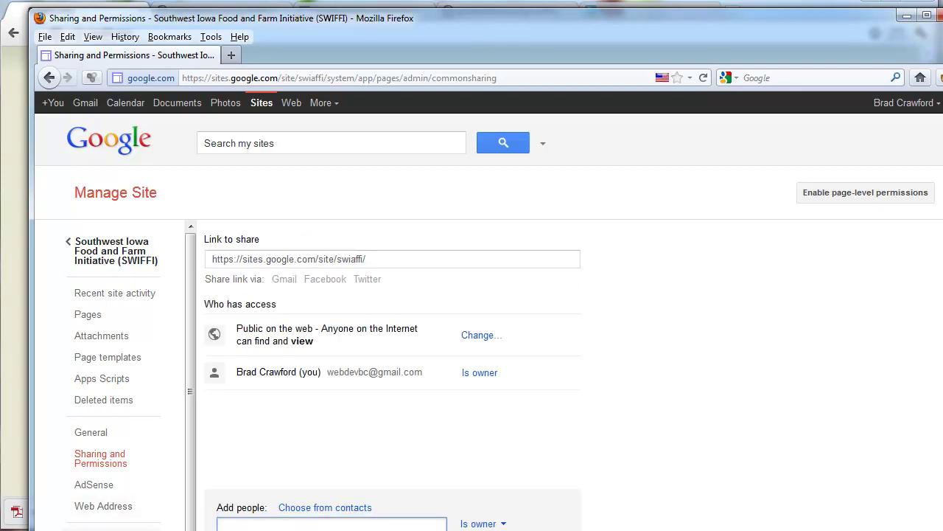
pyautogui.scroll(-1, 131, 371)
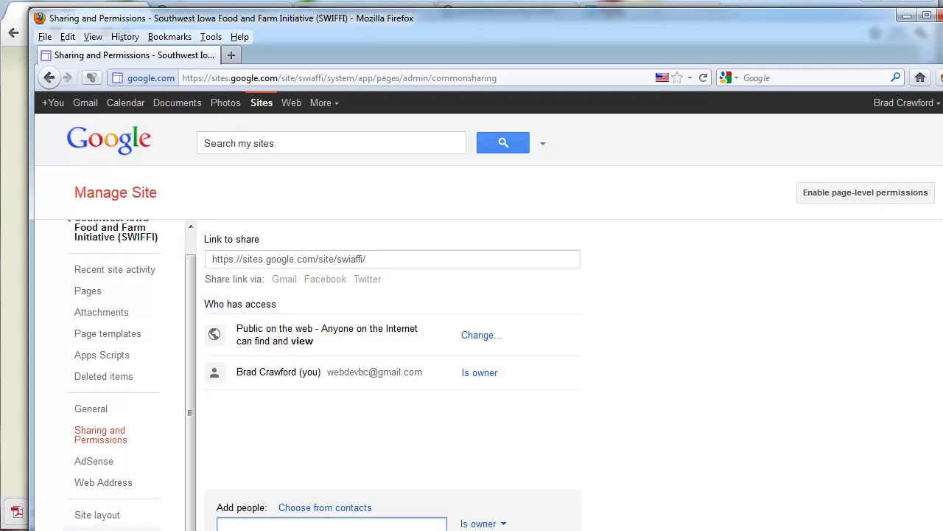
pyautogui.click(103, 483)
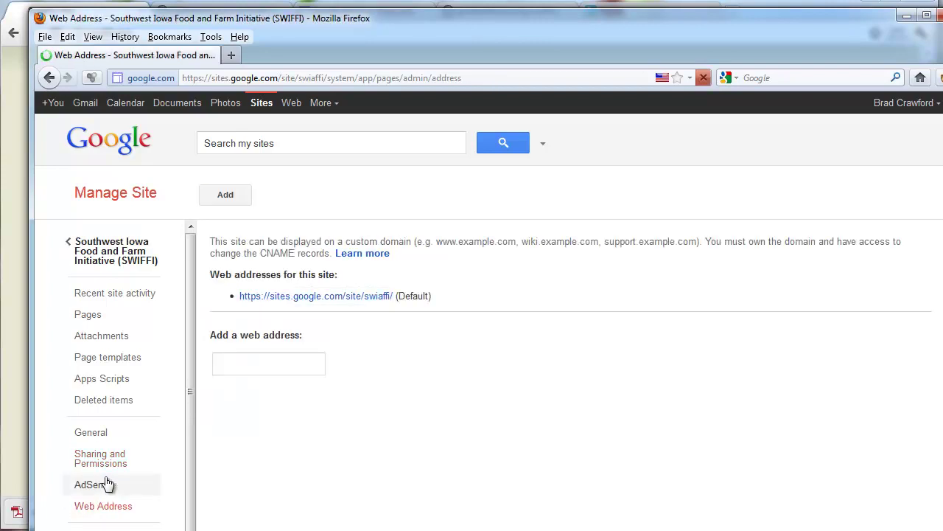
pyautogui.click(300, 363)
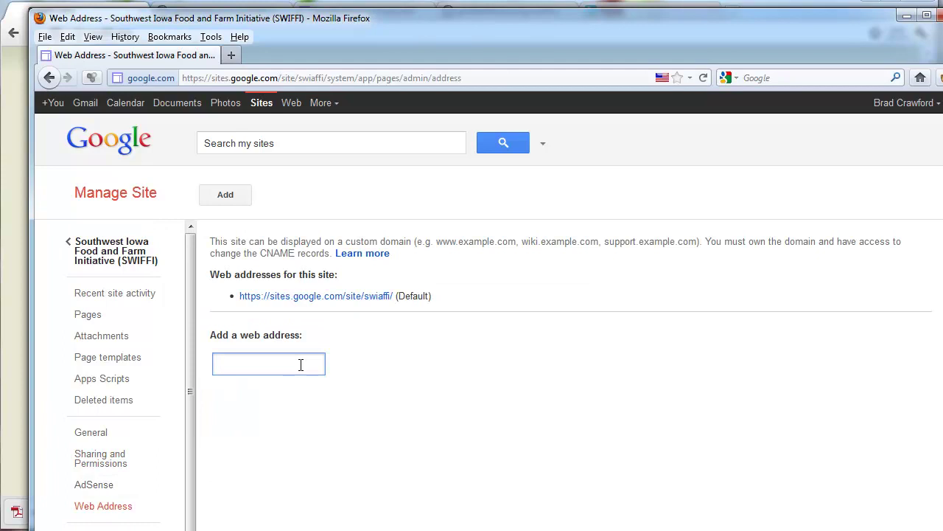
pyautogui.write('www.swiffi.org')
pyautogui.moveTo(283, 364); pyautogui.dragTo(205, 360)
pyautogui.click(364, 353)
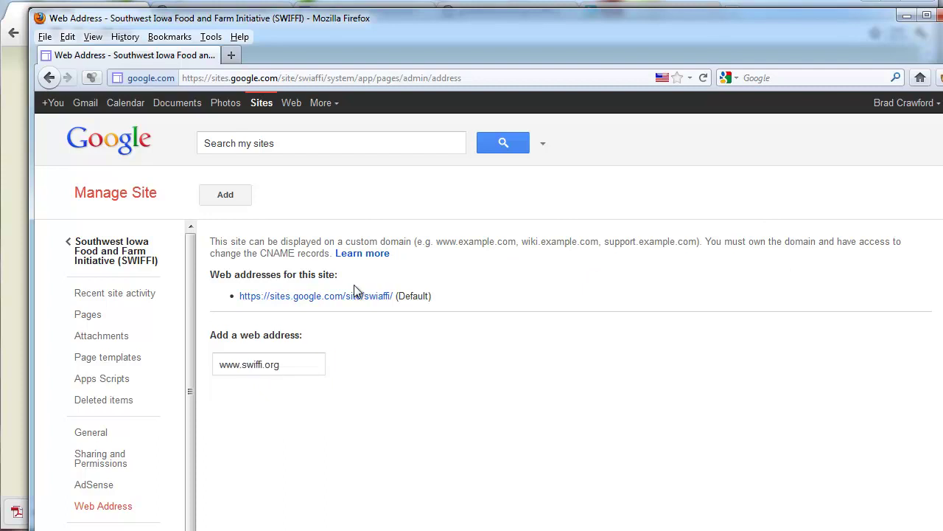
pyautogui.click(224, 194)
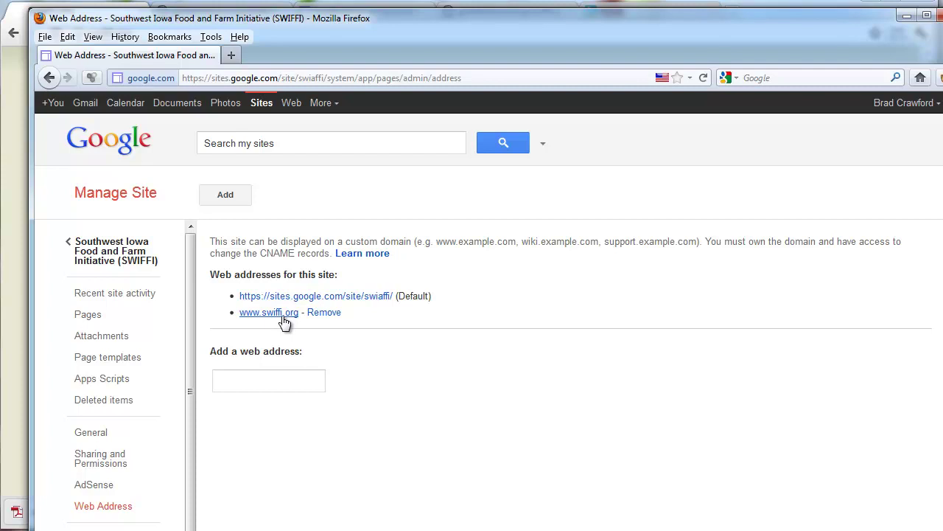
# Return to the SWIFFI site home page
pyautogui.scroll(-1, 99, 479)
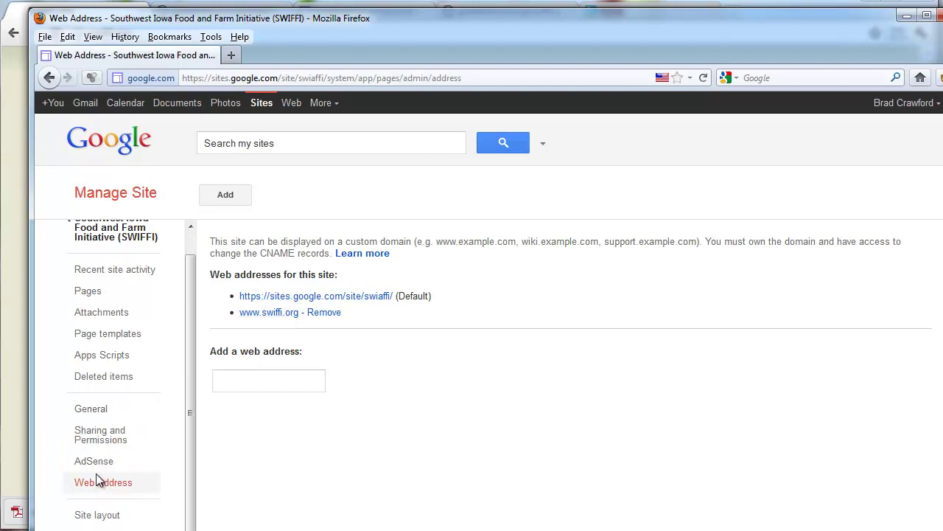
pyautogui.scroll(1, 103, 465)
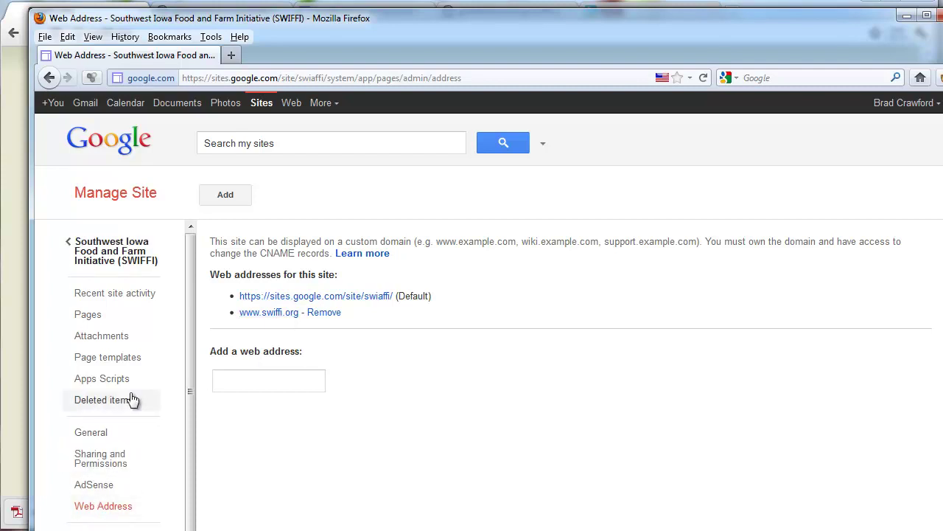
pyautogui.click(108, 251)
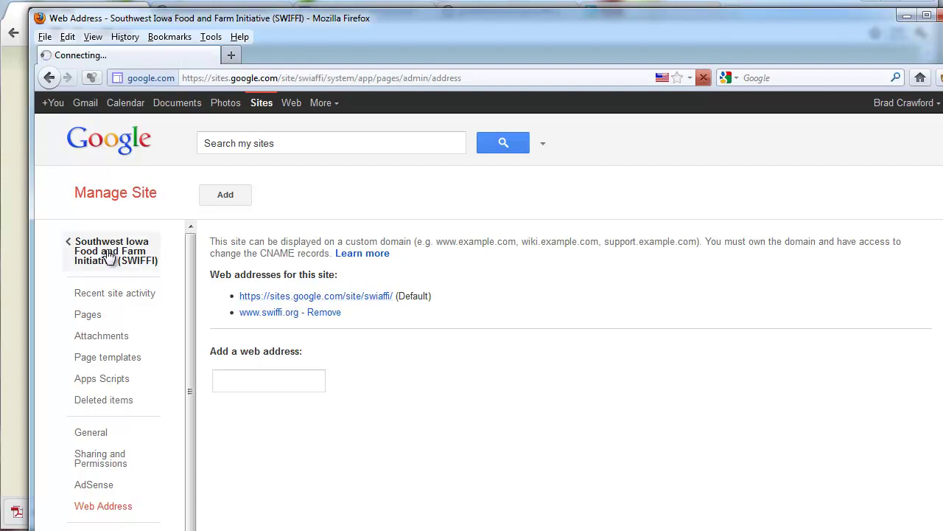